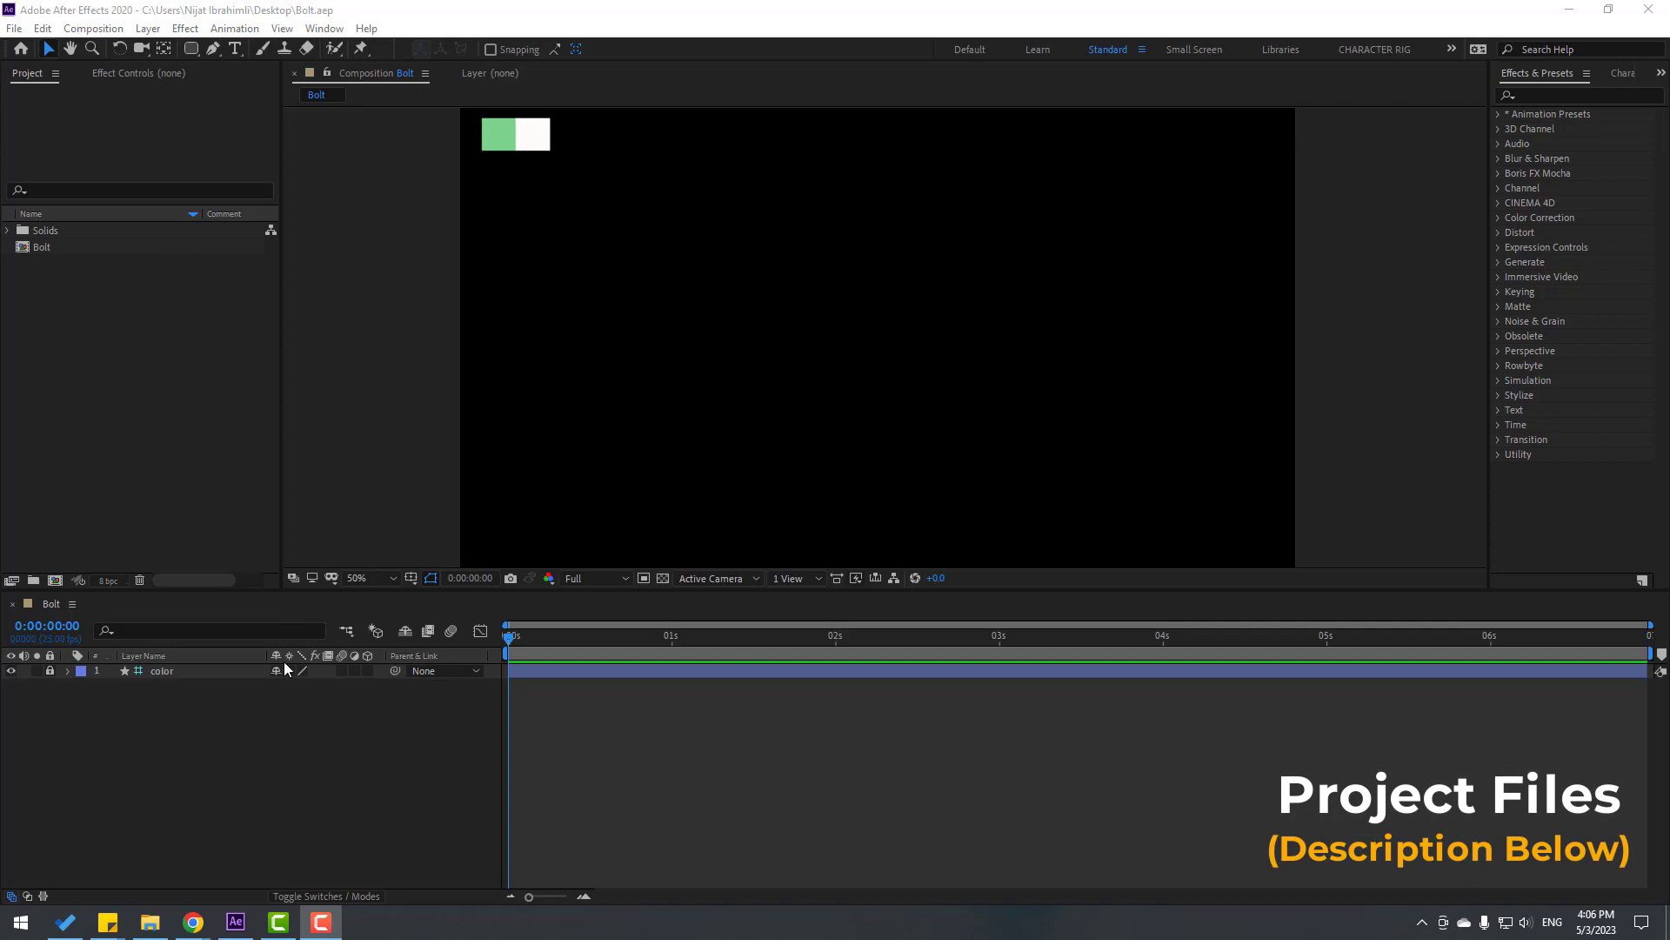
Create a 1920 x 1080 px solid named BG, with its color sampled from the green swatch in the composition.
{"action": "right_click", "coordinate": [157, 747]}
{"action": "mouse_move", "coordinate": [261, 555]}
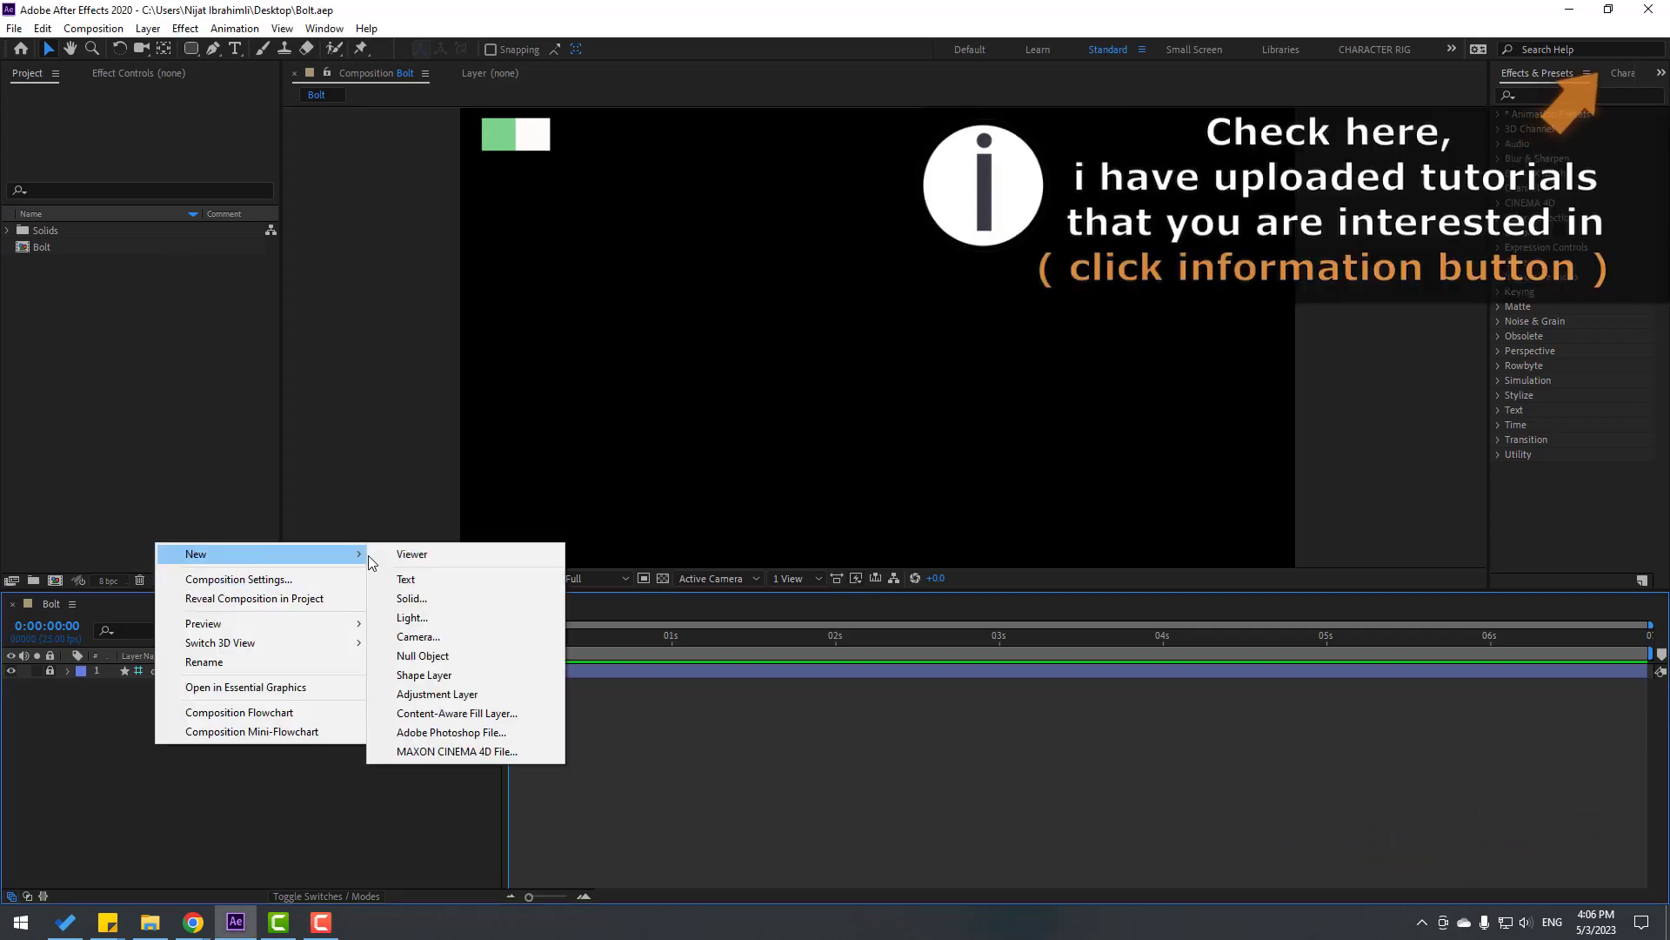
{"action": "left_click", "coordinate": [407, 599]}
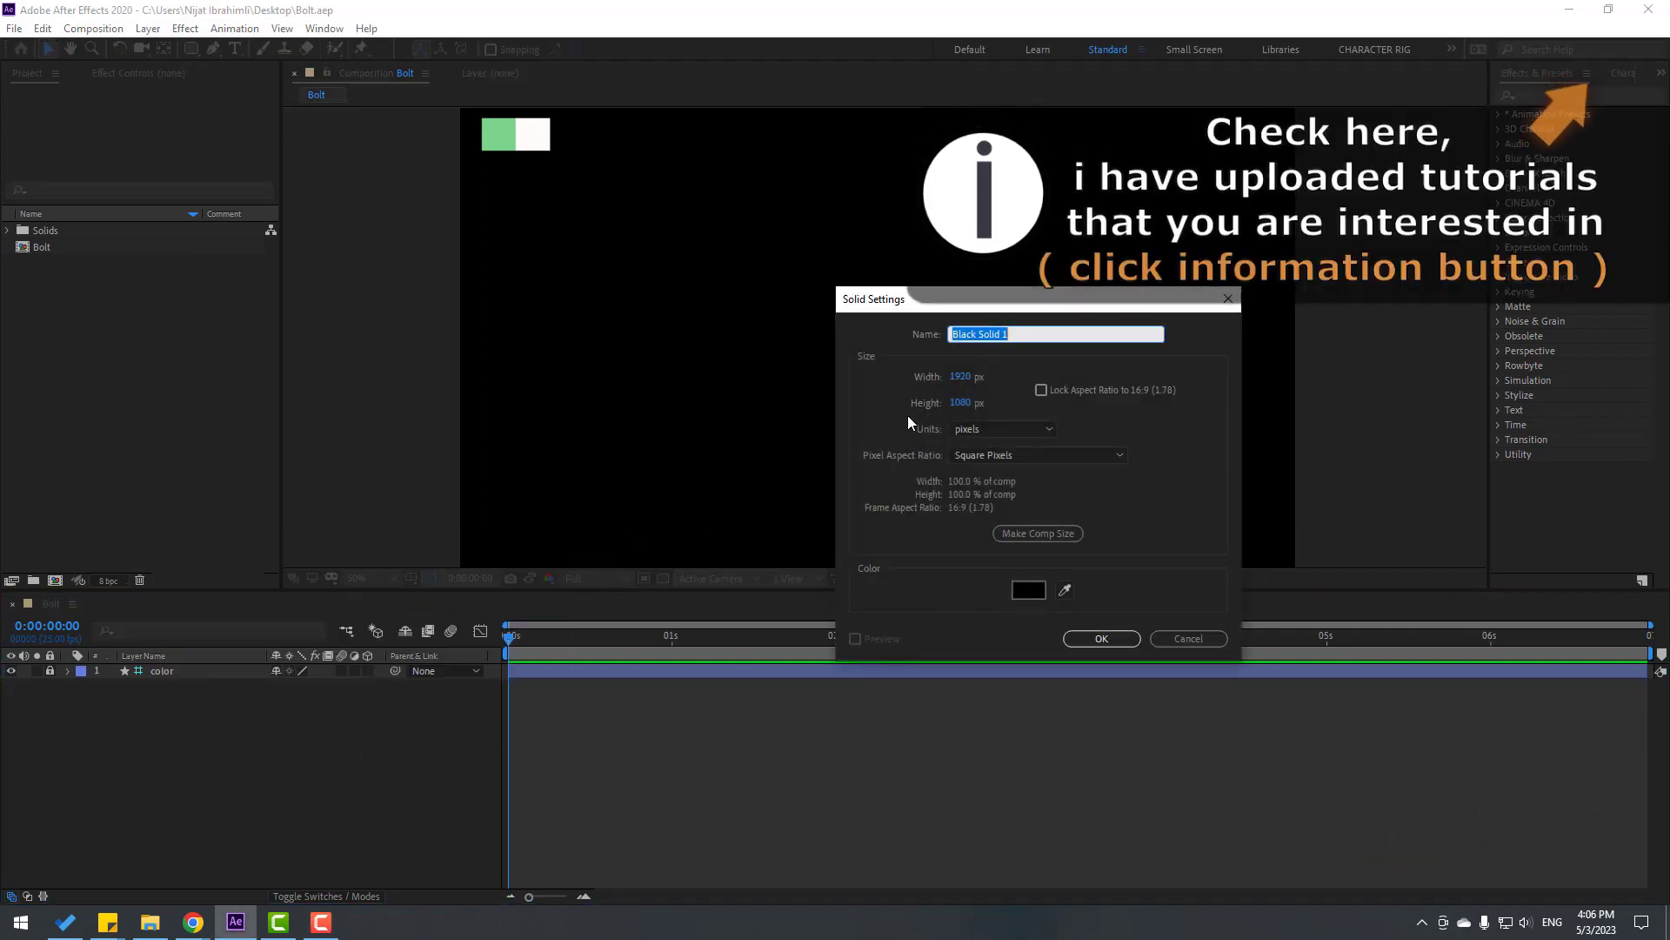
{"action": "type", "text": "BG"}
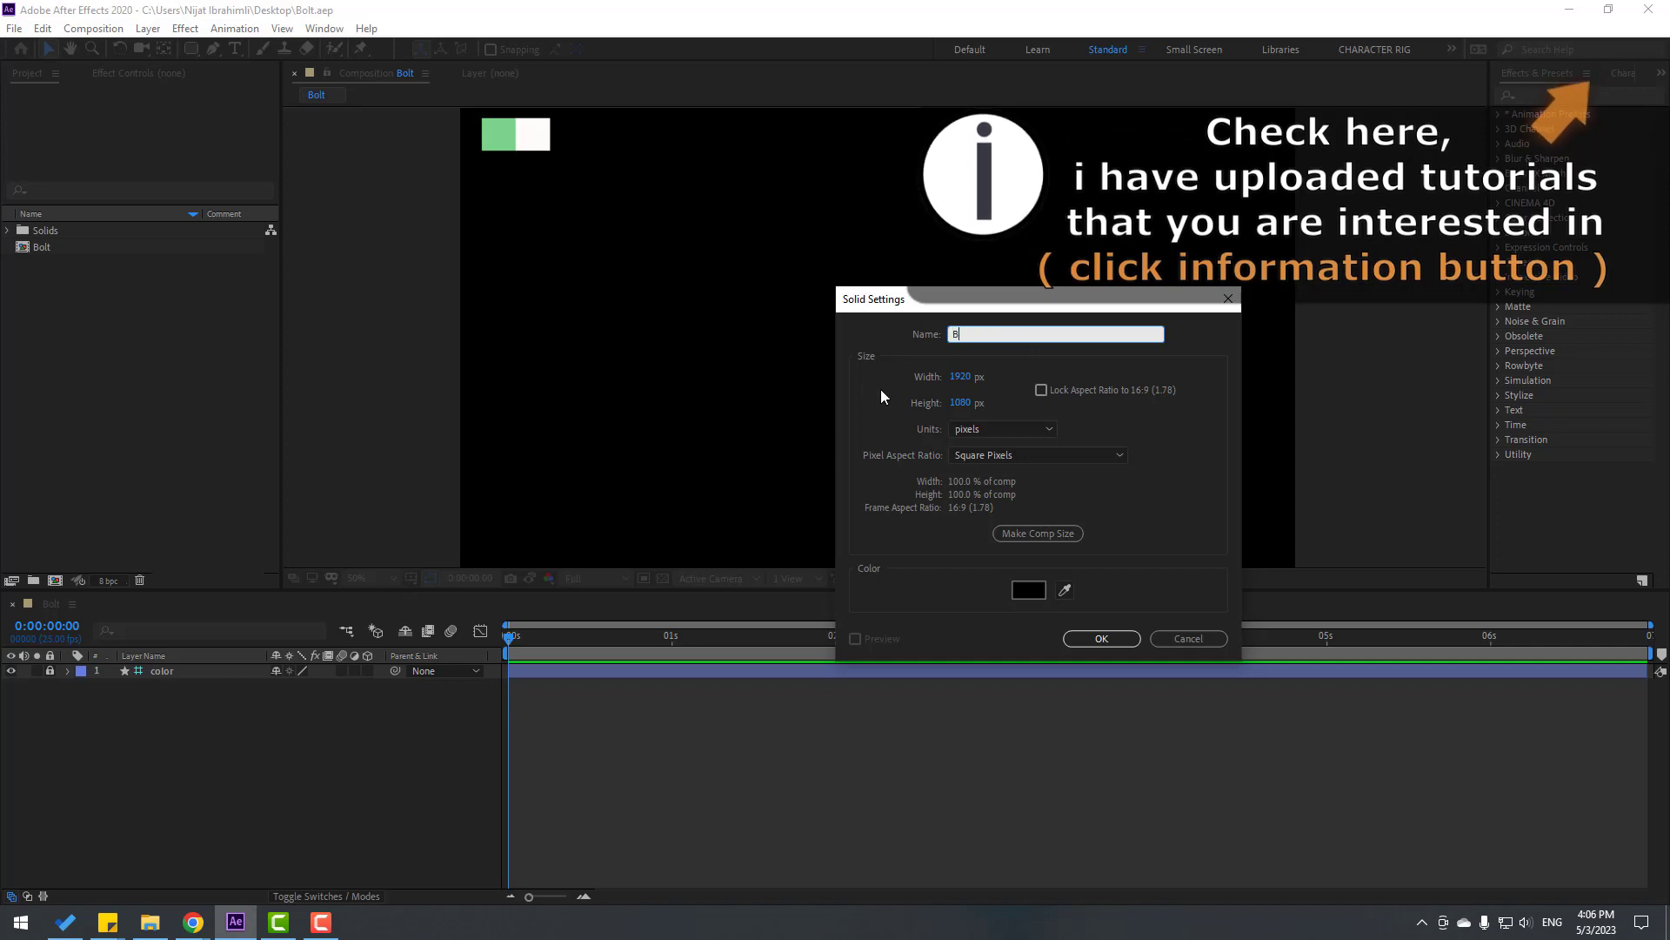
{"action": "left_click", "coordinate": [1064, 590]}
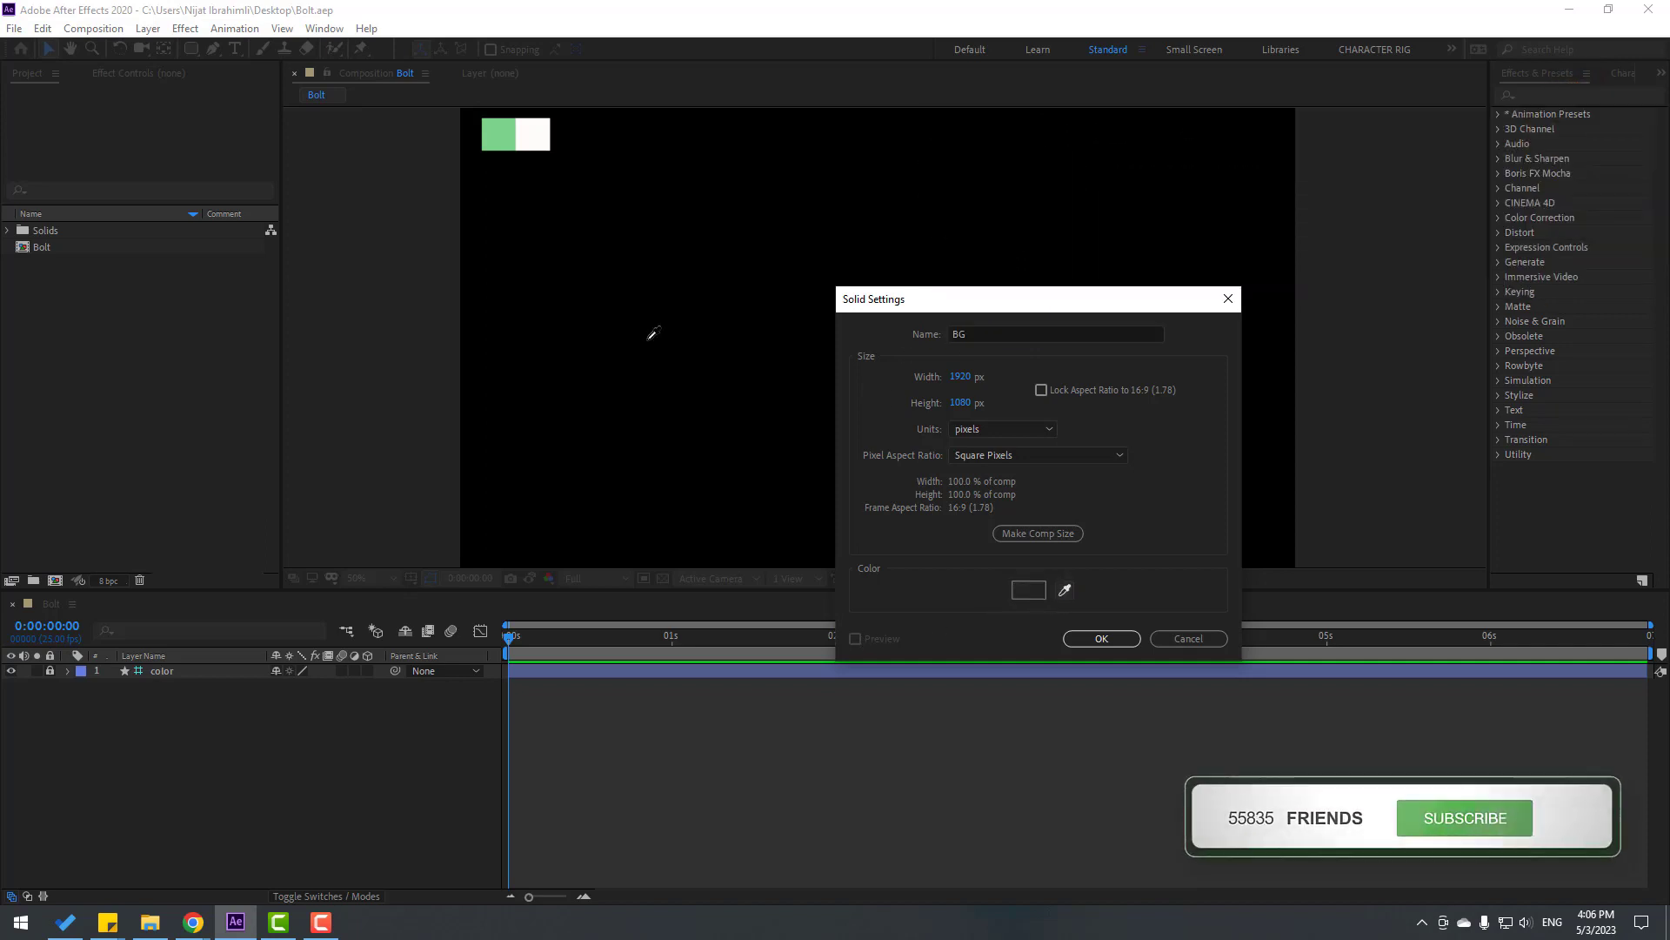
{"action": "left_click", "coordinate": [505, 132]}
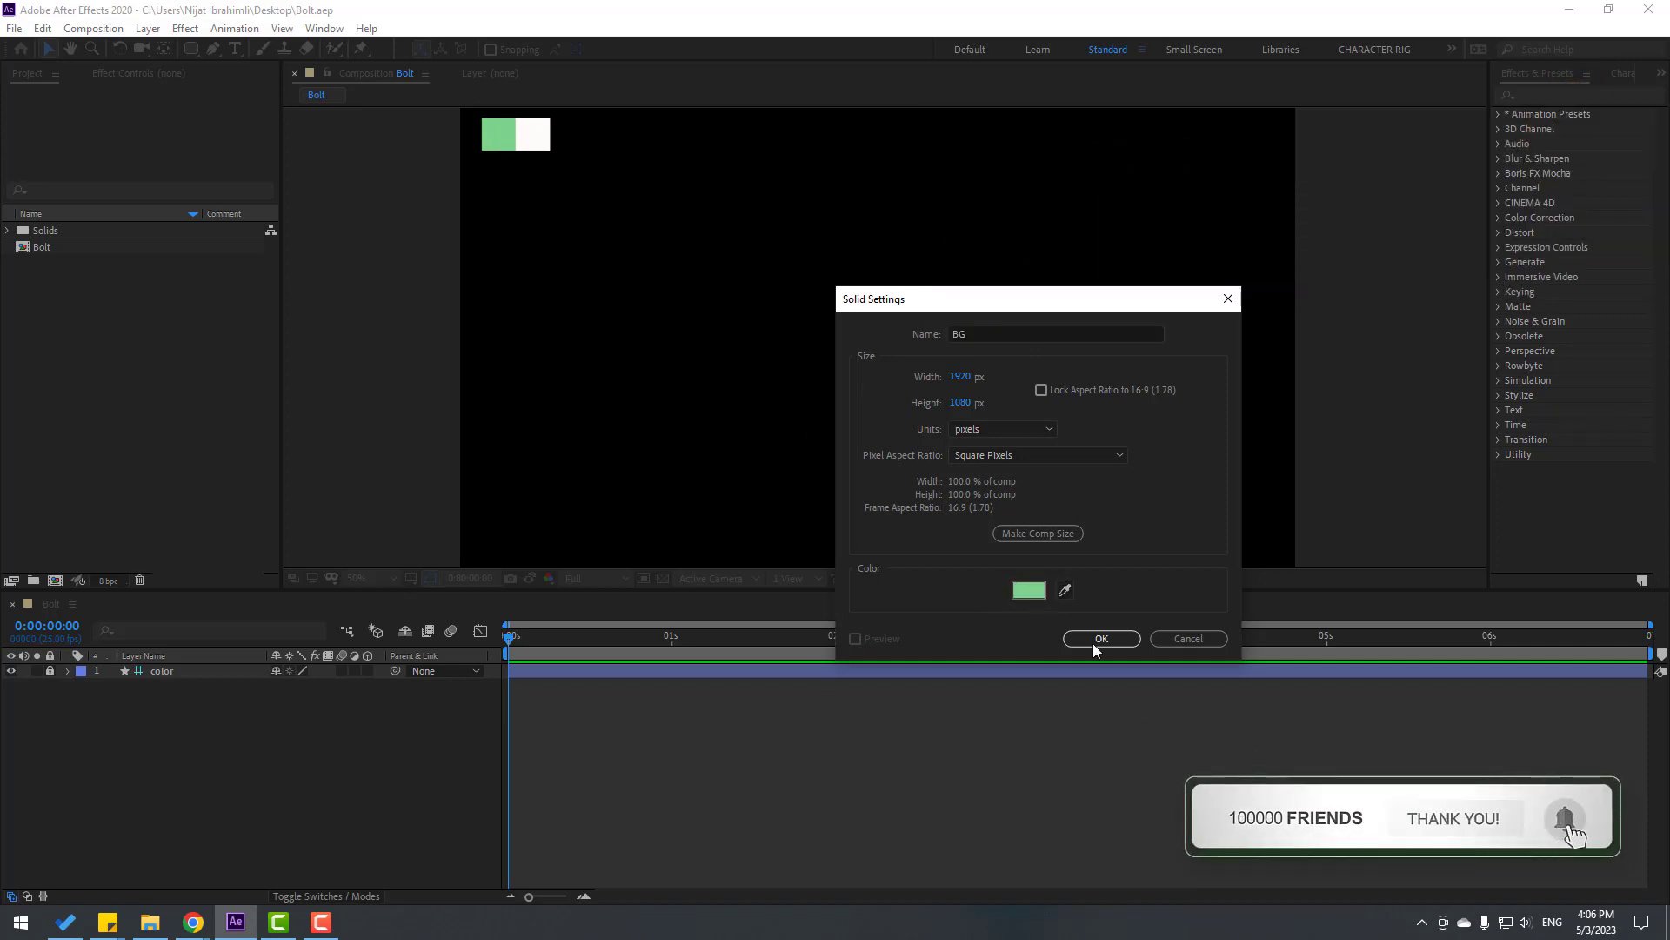
{"action": "left_click", "coordinate": [1102, 638]}
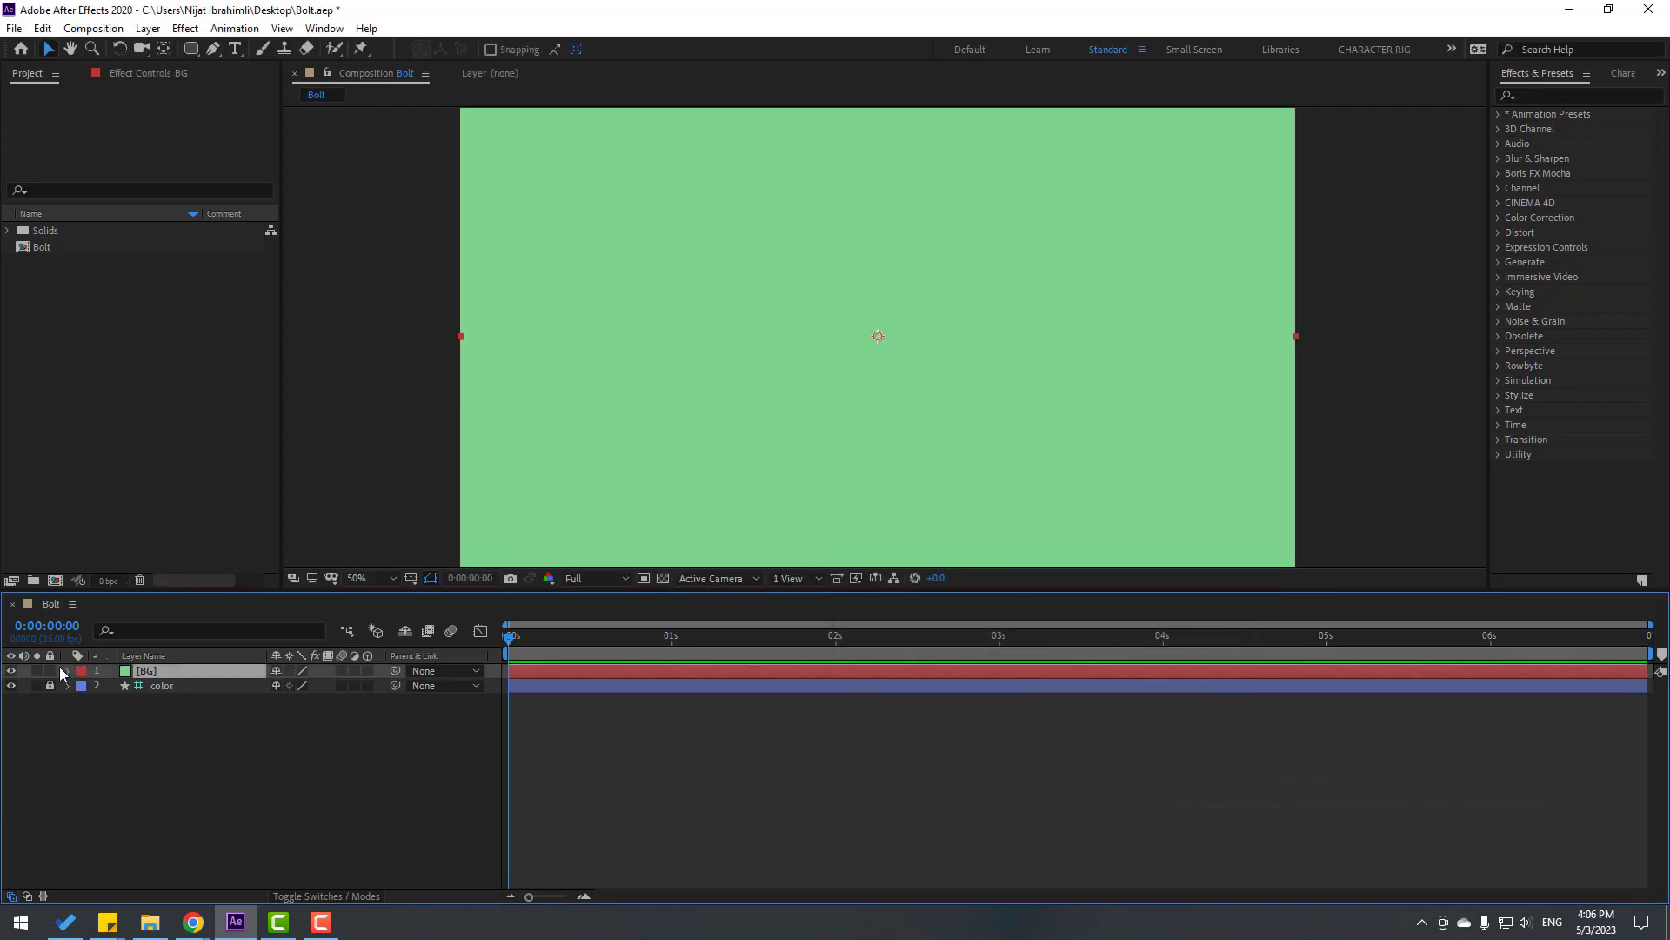
Lock the BG layer and delete the color swatch layer from the composition.
{"action": "left_click", "coordinate": [163, 691]}
{"action": "key", "text": "Delete"}
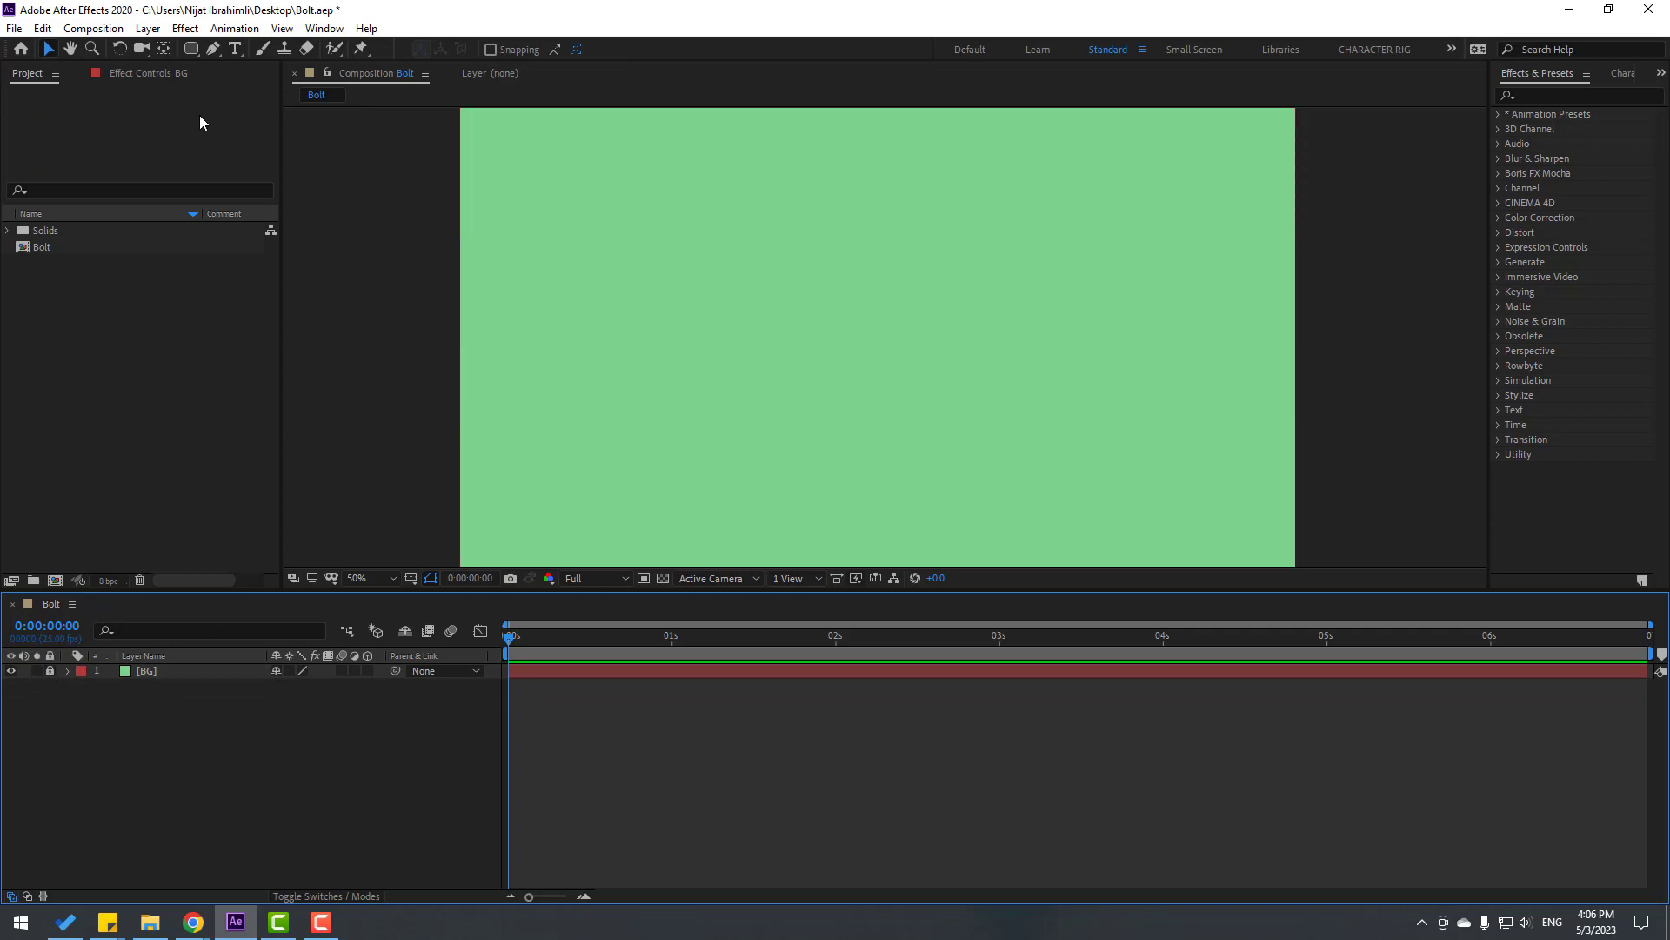
Add a text layer reading BOLT over the green background.
{"action": "left_click", "coordinate": [237, 50]}
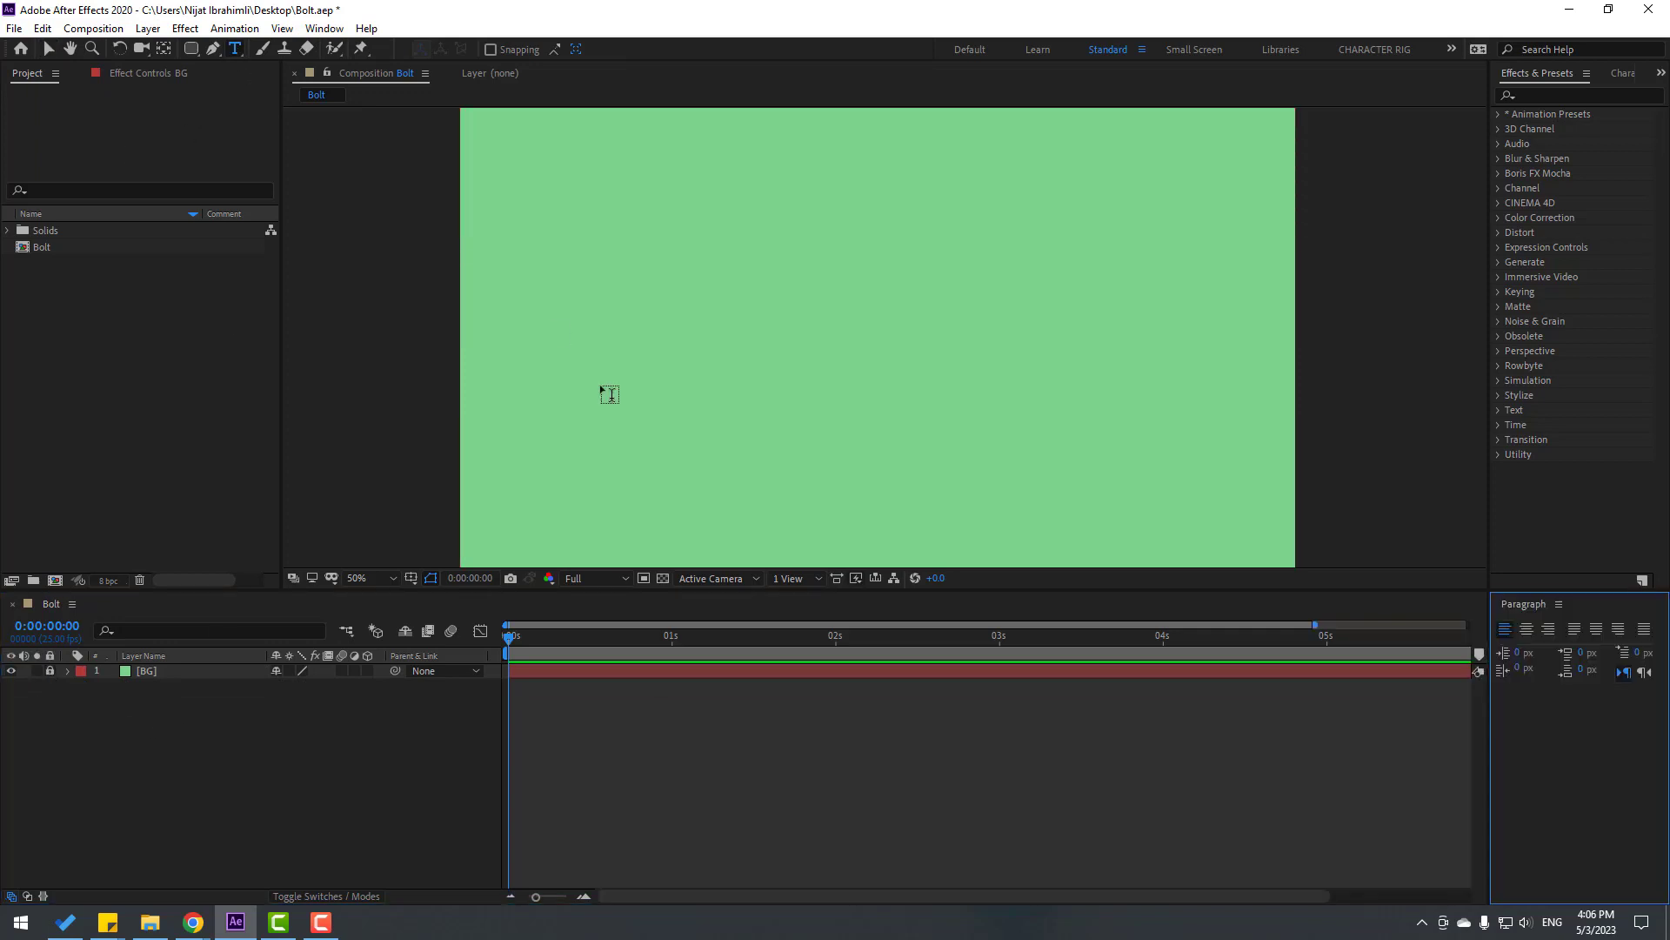
{"action": "left_click", "coordinate": [645, 311]}
{"action": "type", "text": "BOLT"}
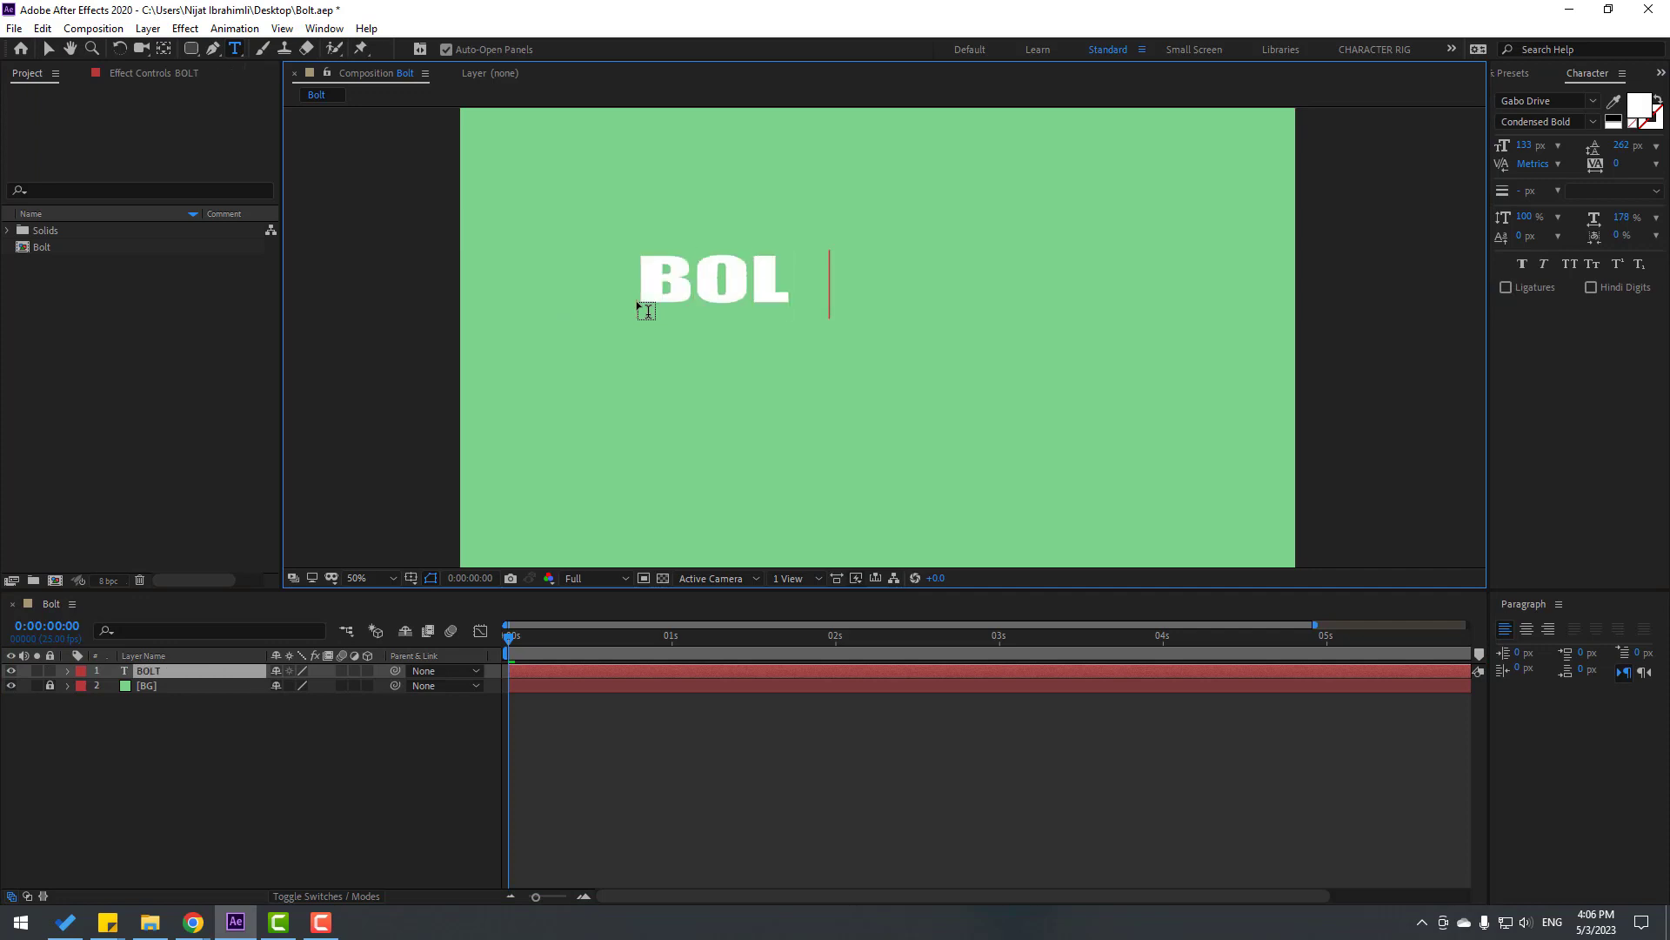
{"action": "left_click", "coordinate": [47, 50]}
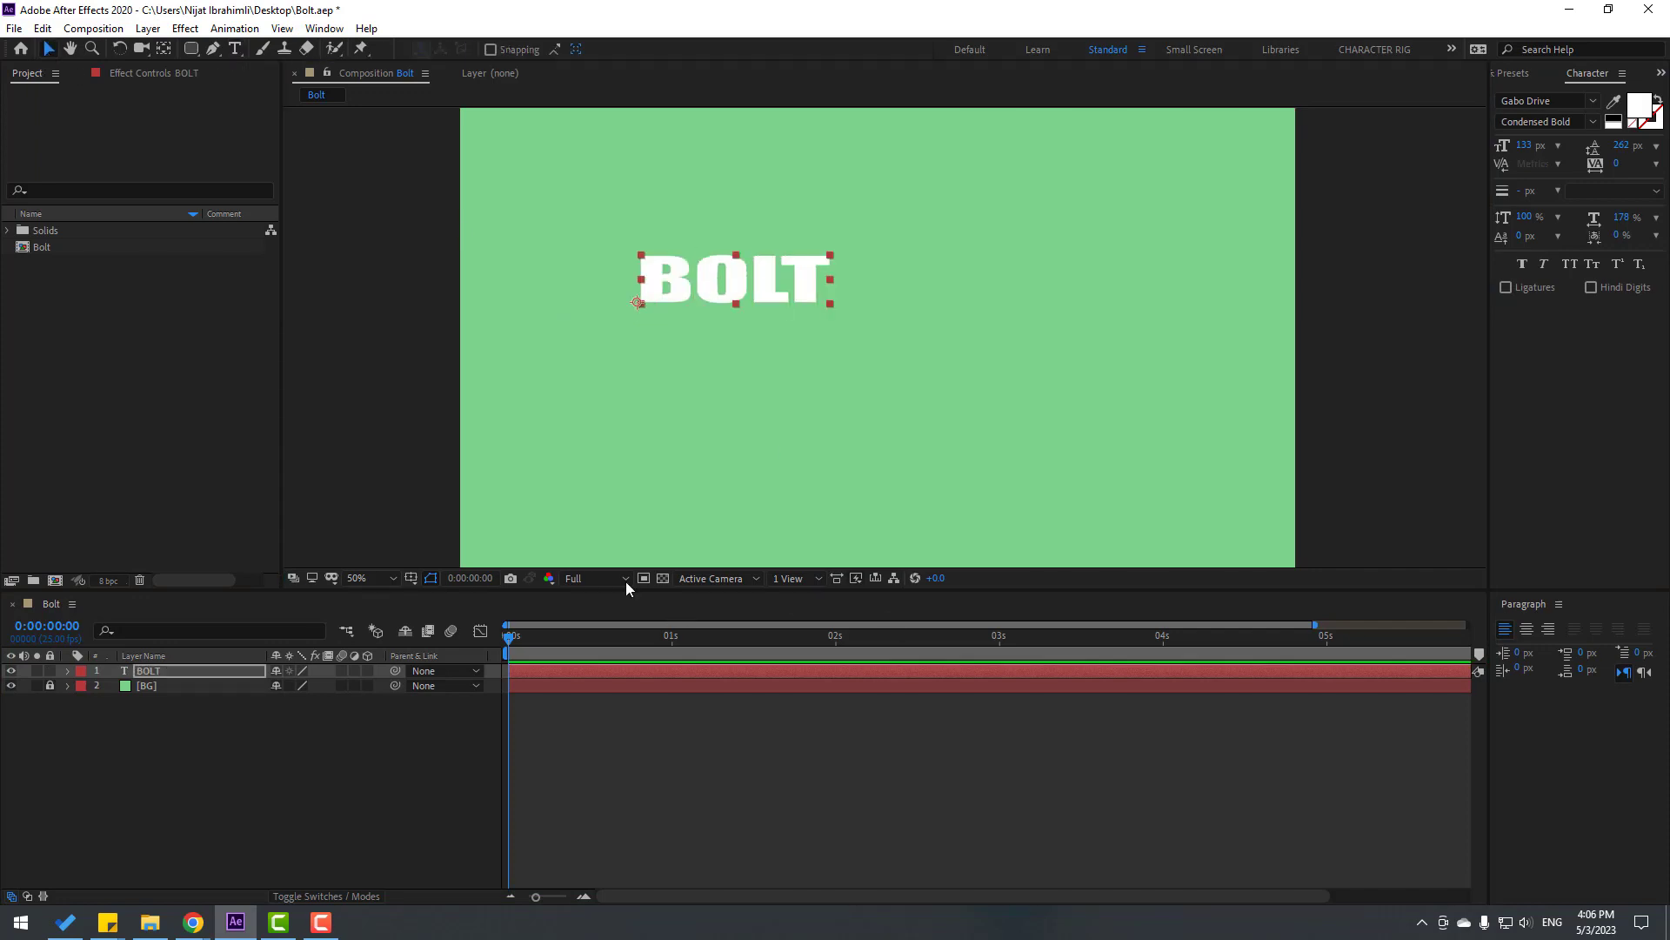
Show the title/action safe guides and center the BOLT text horizontally and vertically in the composition.
{"action": "left_click", "coordinate": [415, 578]}
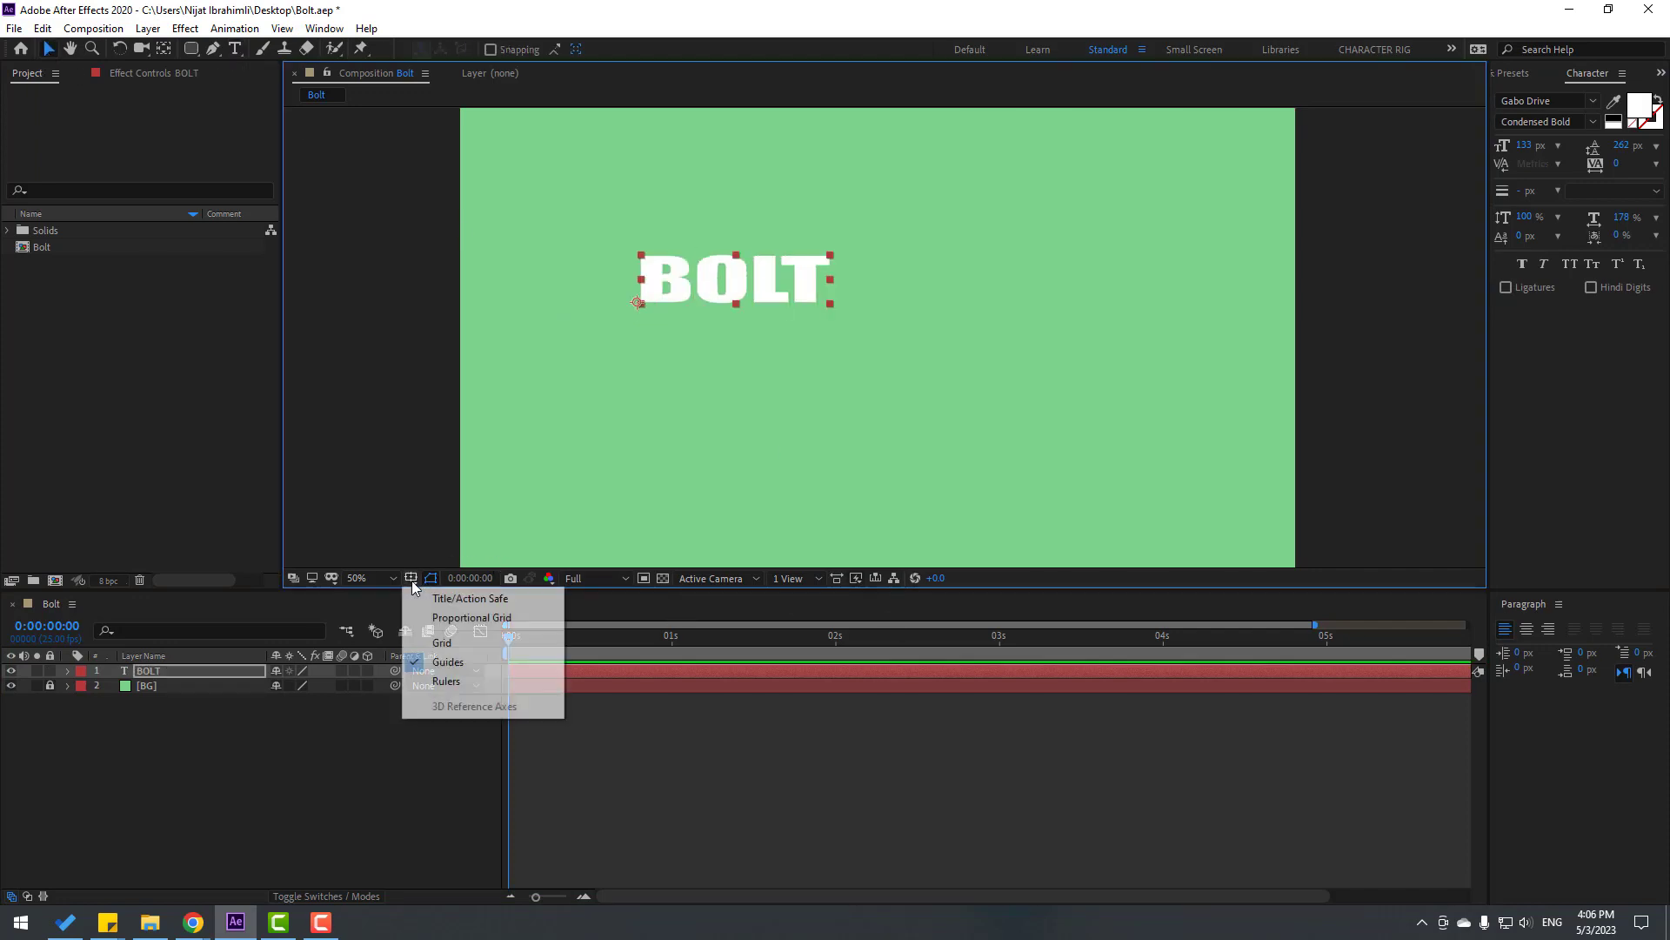
{"action": "left_click", "coordinate": [513, 600]}
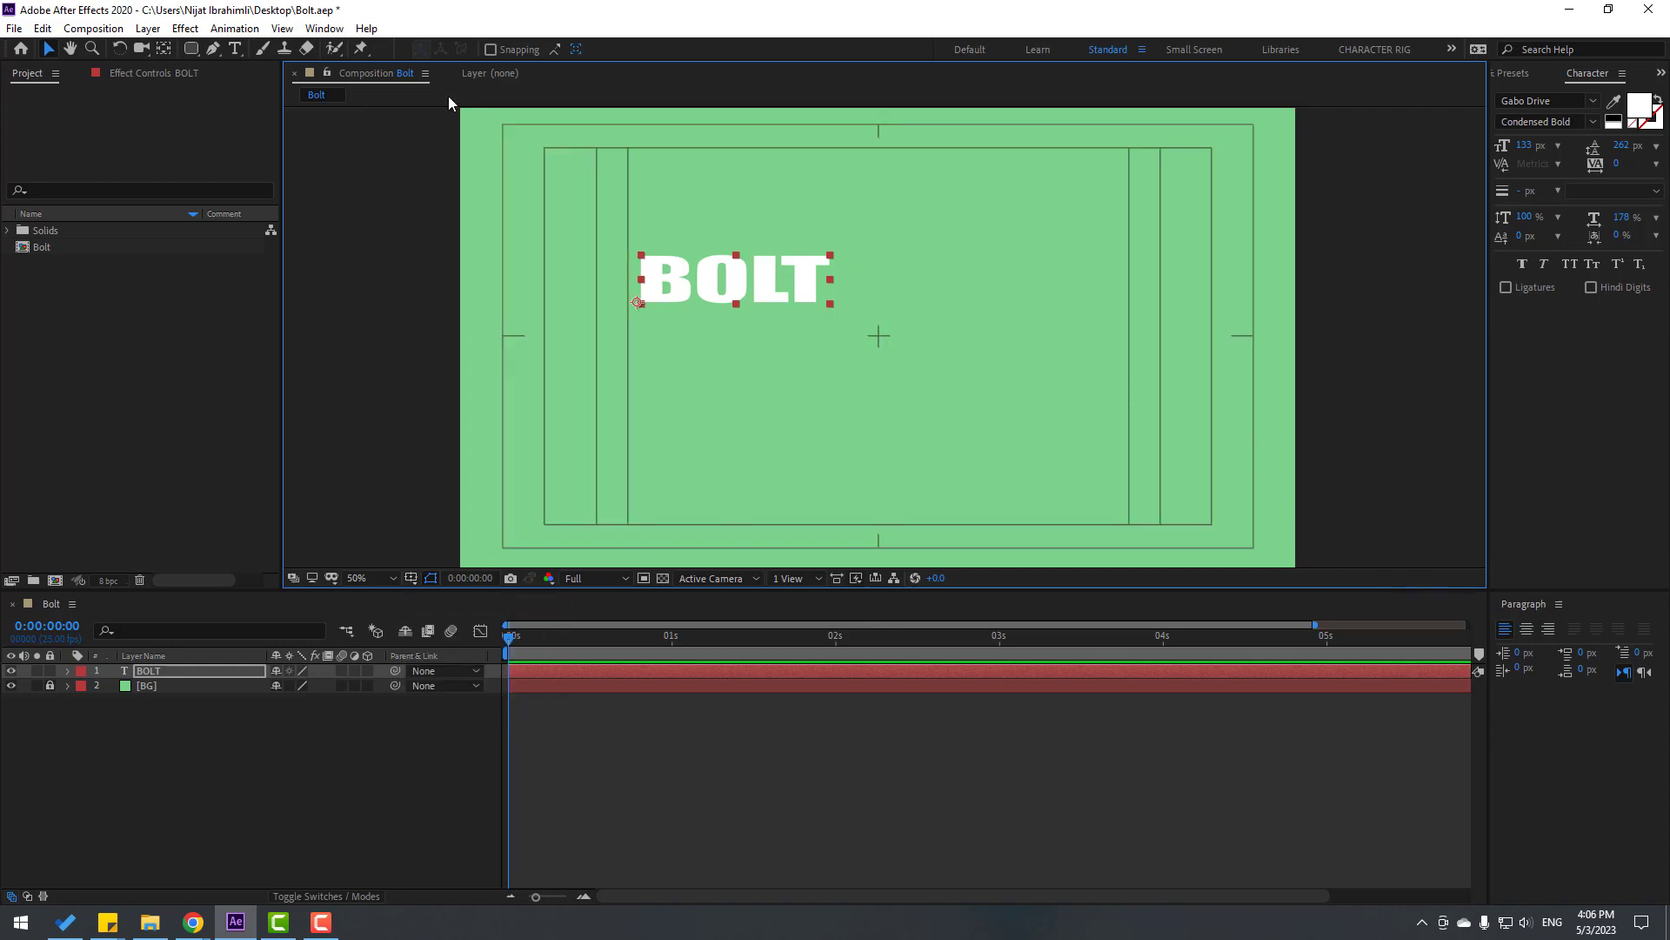
{"action": "left_click", "coordinate": [327, 29]}
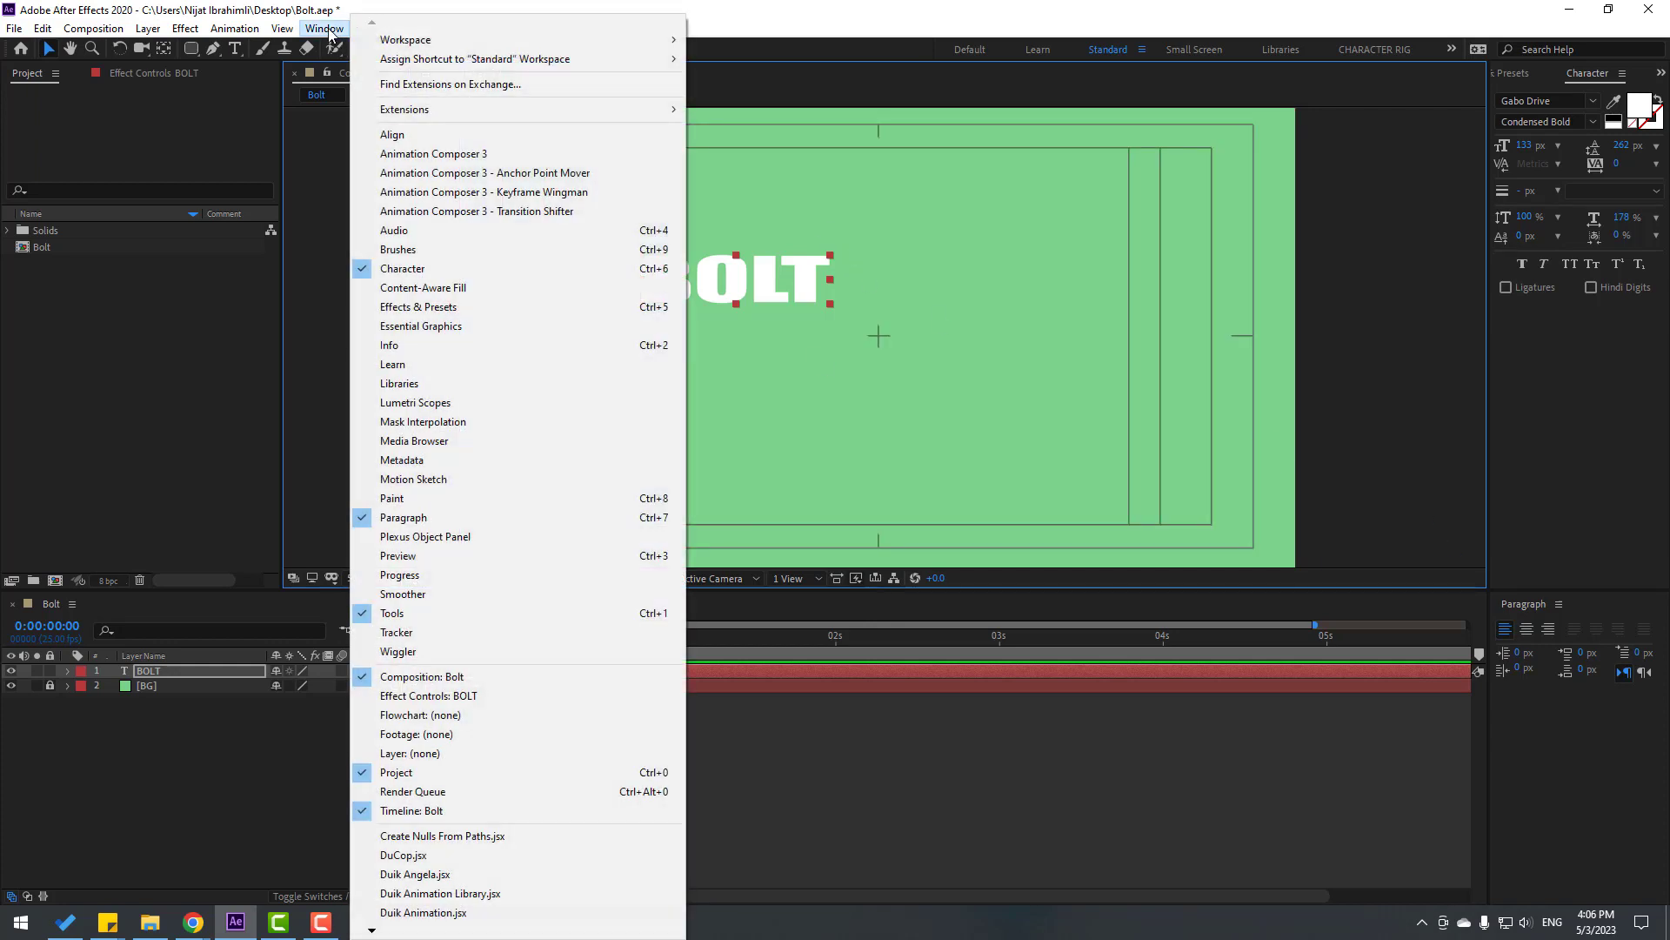
{"action": "left_click", "coordinate": [404, 135]}
{"action": "left_click", "coordinate": [1533, 651]}
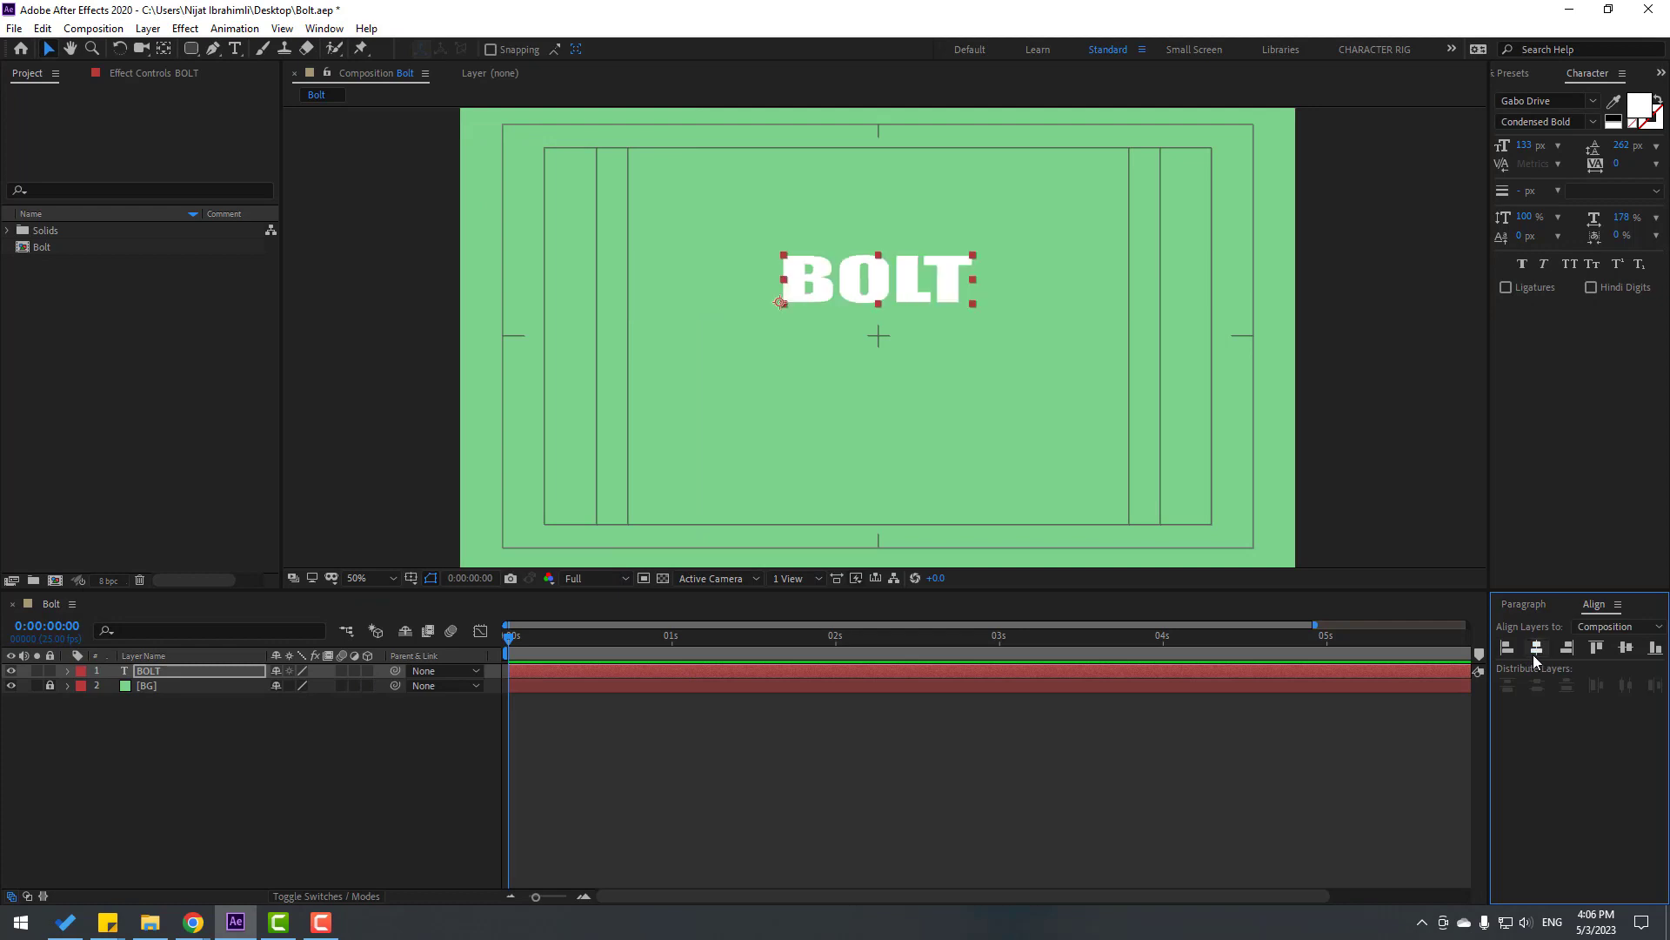
{"action": "left_click", "coordinate": [1628, 647]}
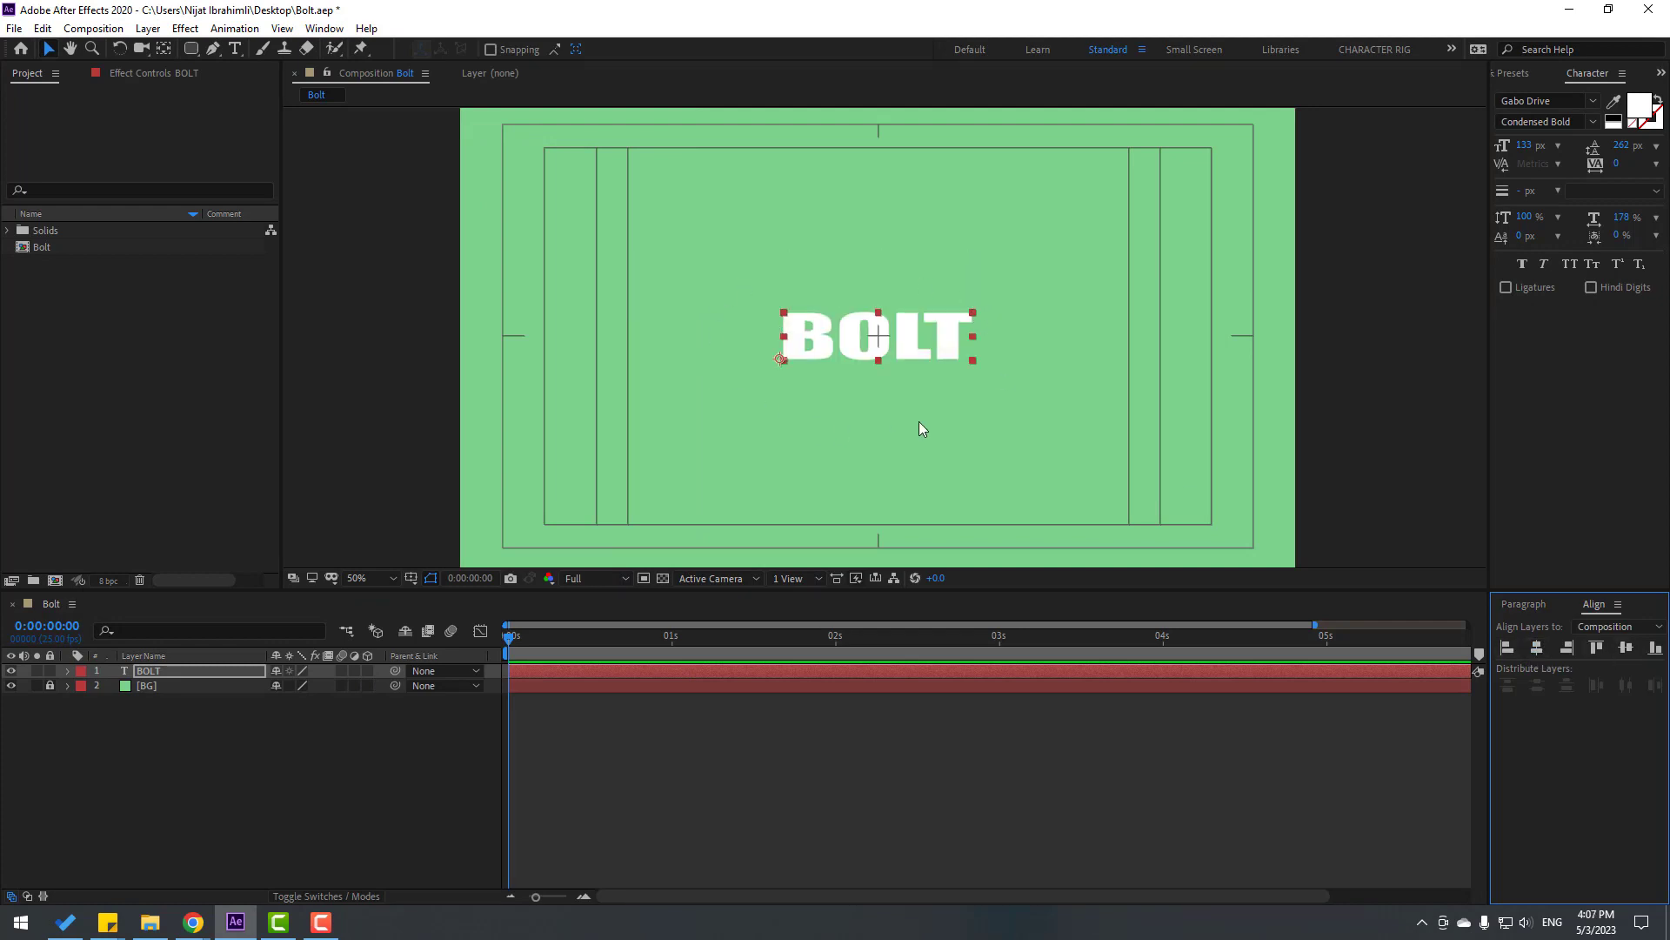
{"action": "left_click", "coordinate": [232, 762]}
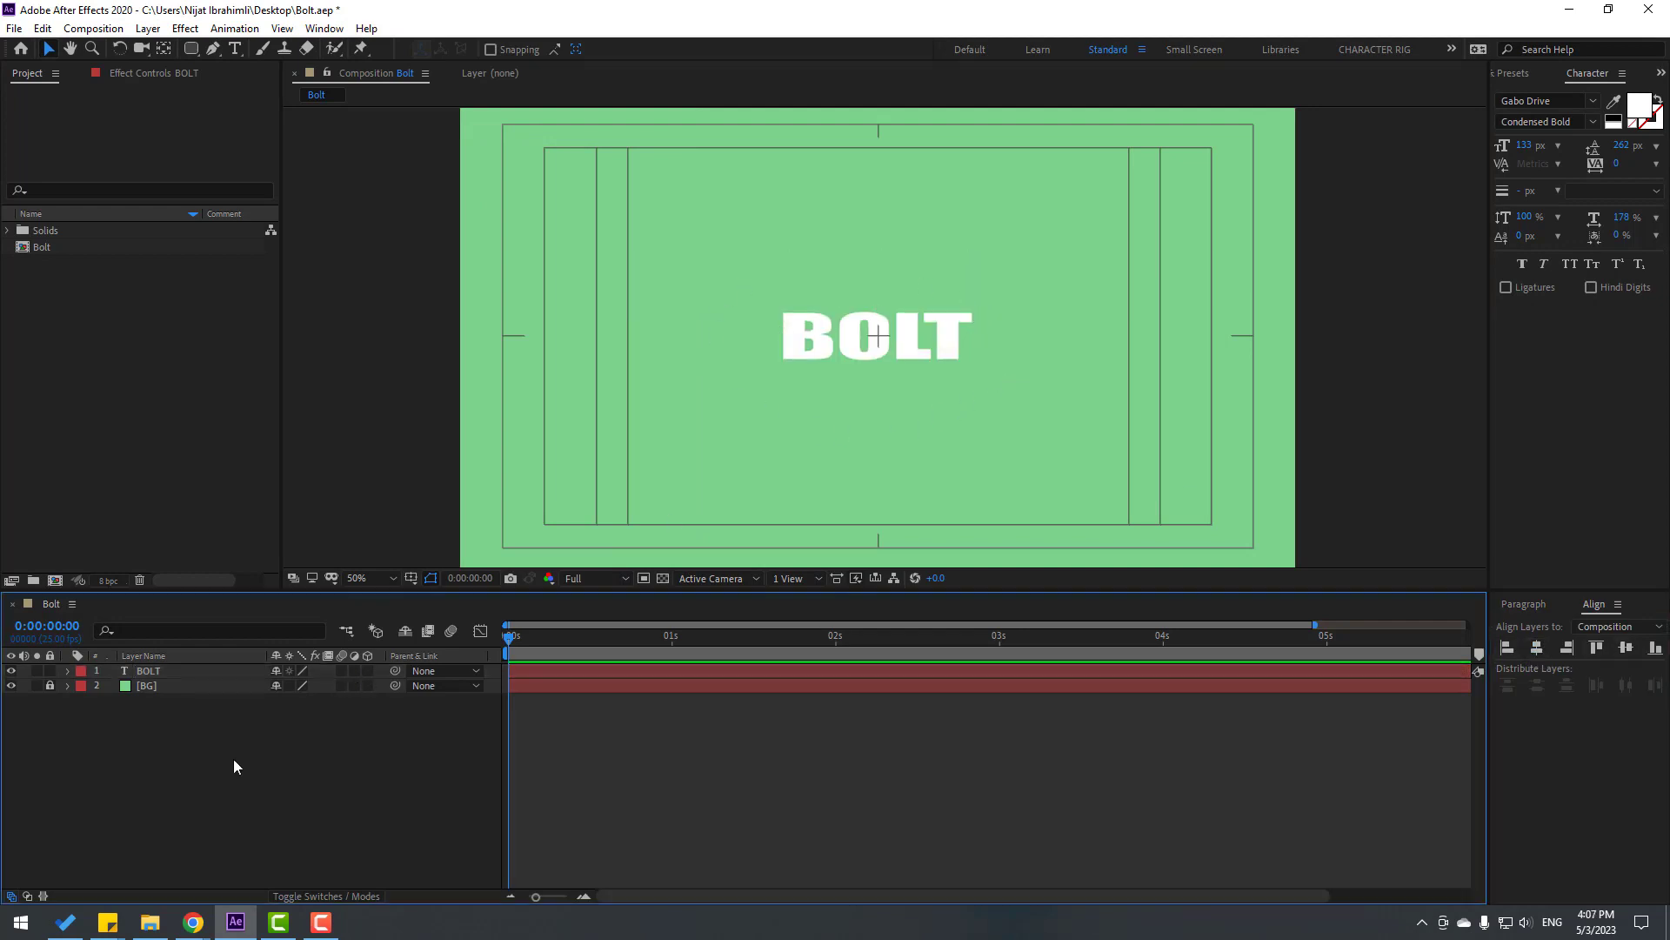
Duplicate the BOLT text layer and change the copy's text to B.
{"action": "left_click", "coordinate": [151, 674]}
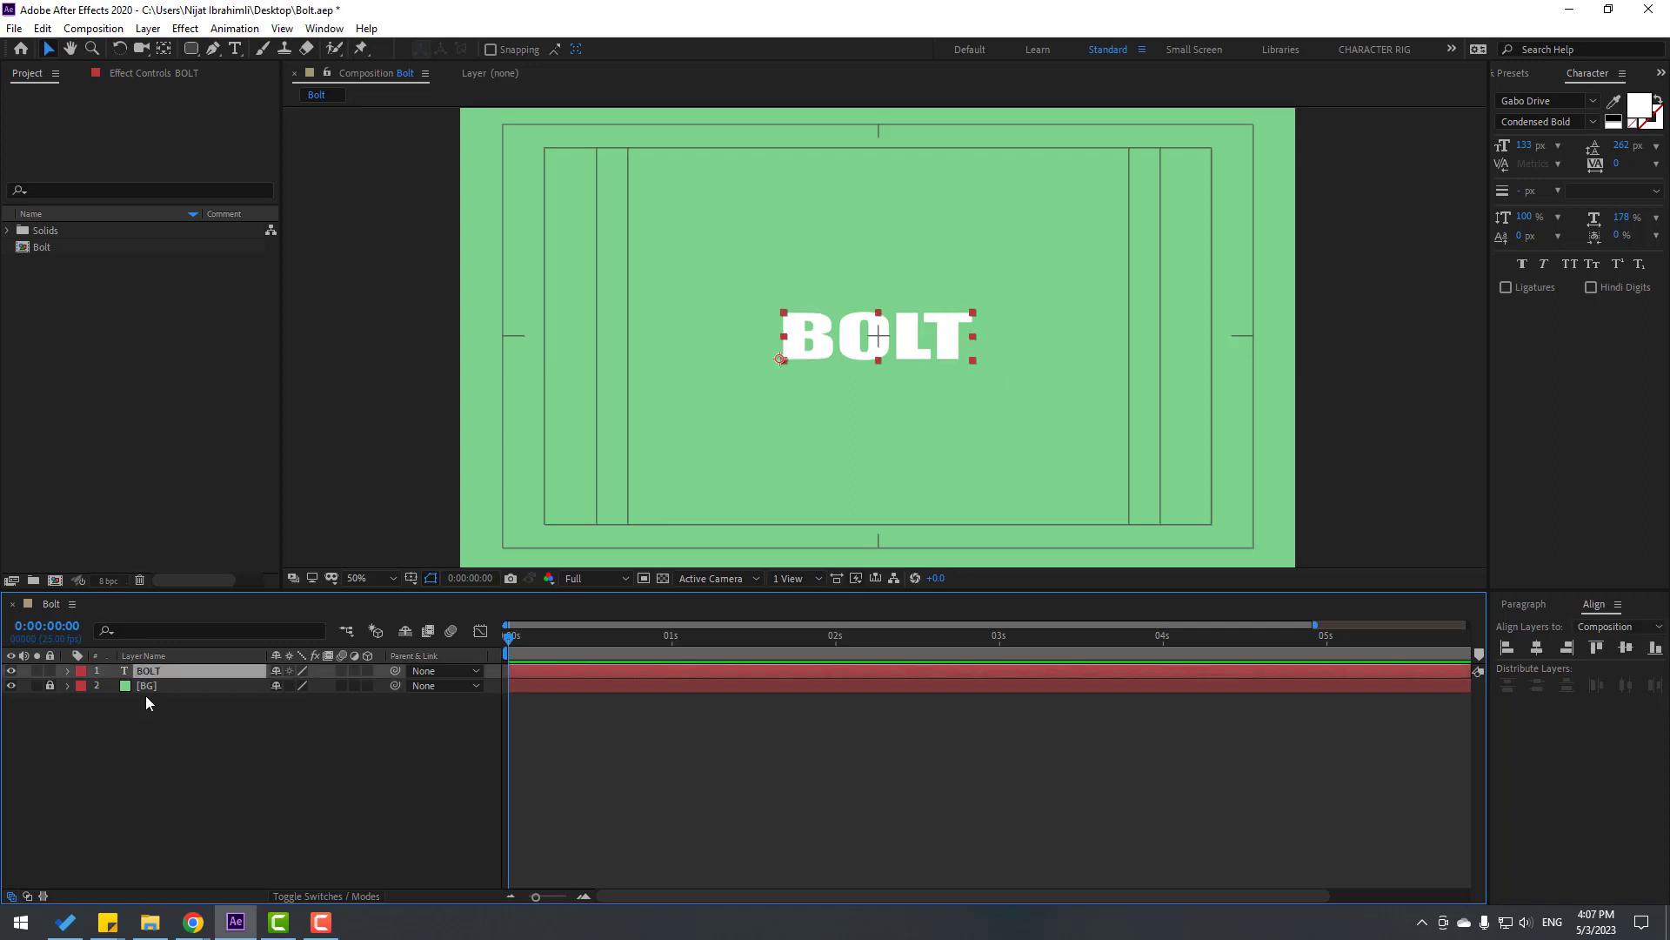
{"action": "key", "text": "ctrl+d"}
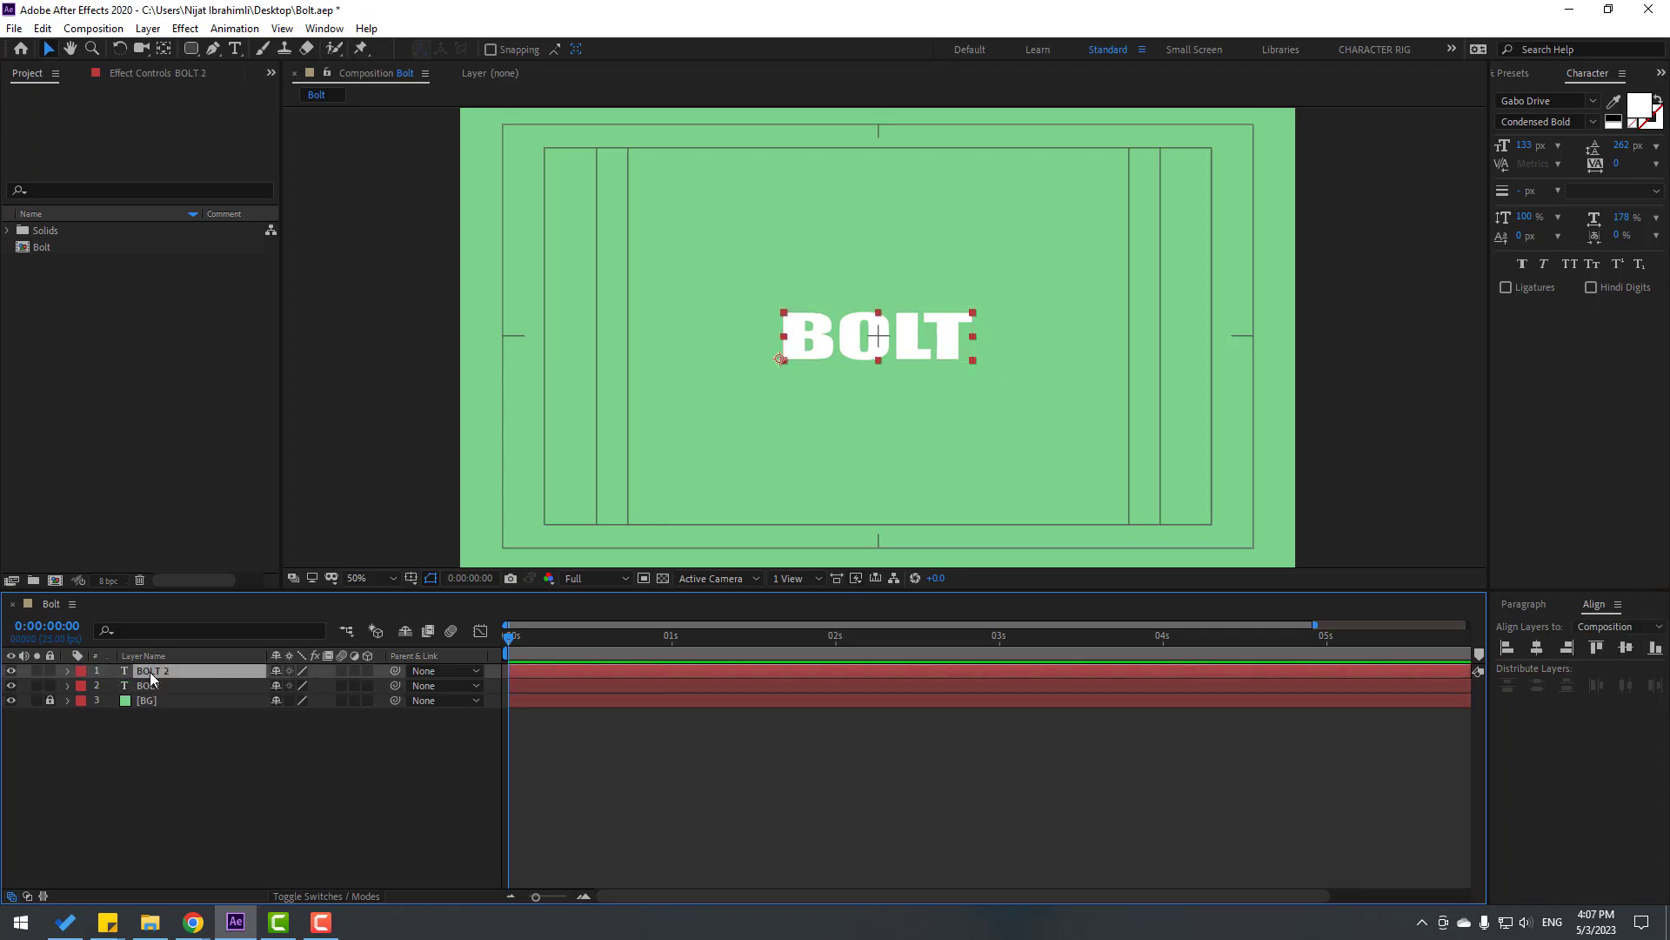
{"action": "double_click", "coordinate": [150, 675]}
{"action": "type", "text": "B"}
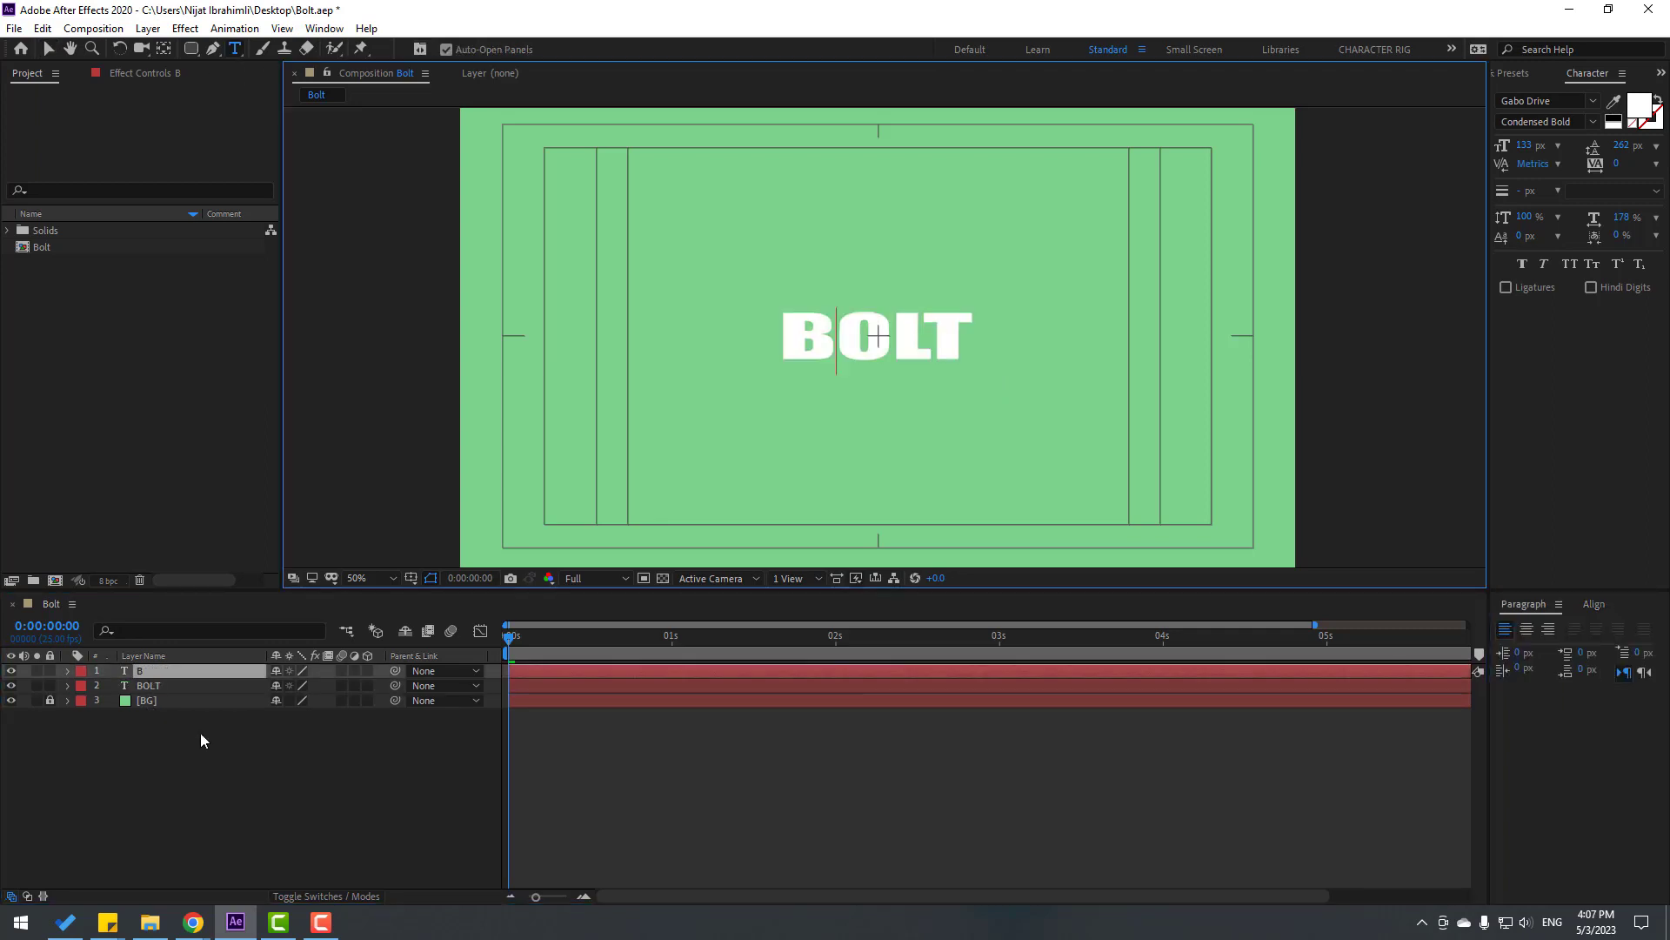
{"action": "left_click", "coordinate": [48, 49]}
Move the B layer straight down until it sits clear below the original BOLT word.
{"action": "scroll", "coordinate": [828, 348], "scroll_direction": "up", "scroll_amount": 1}
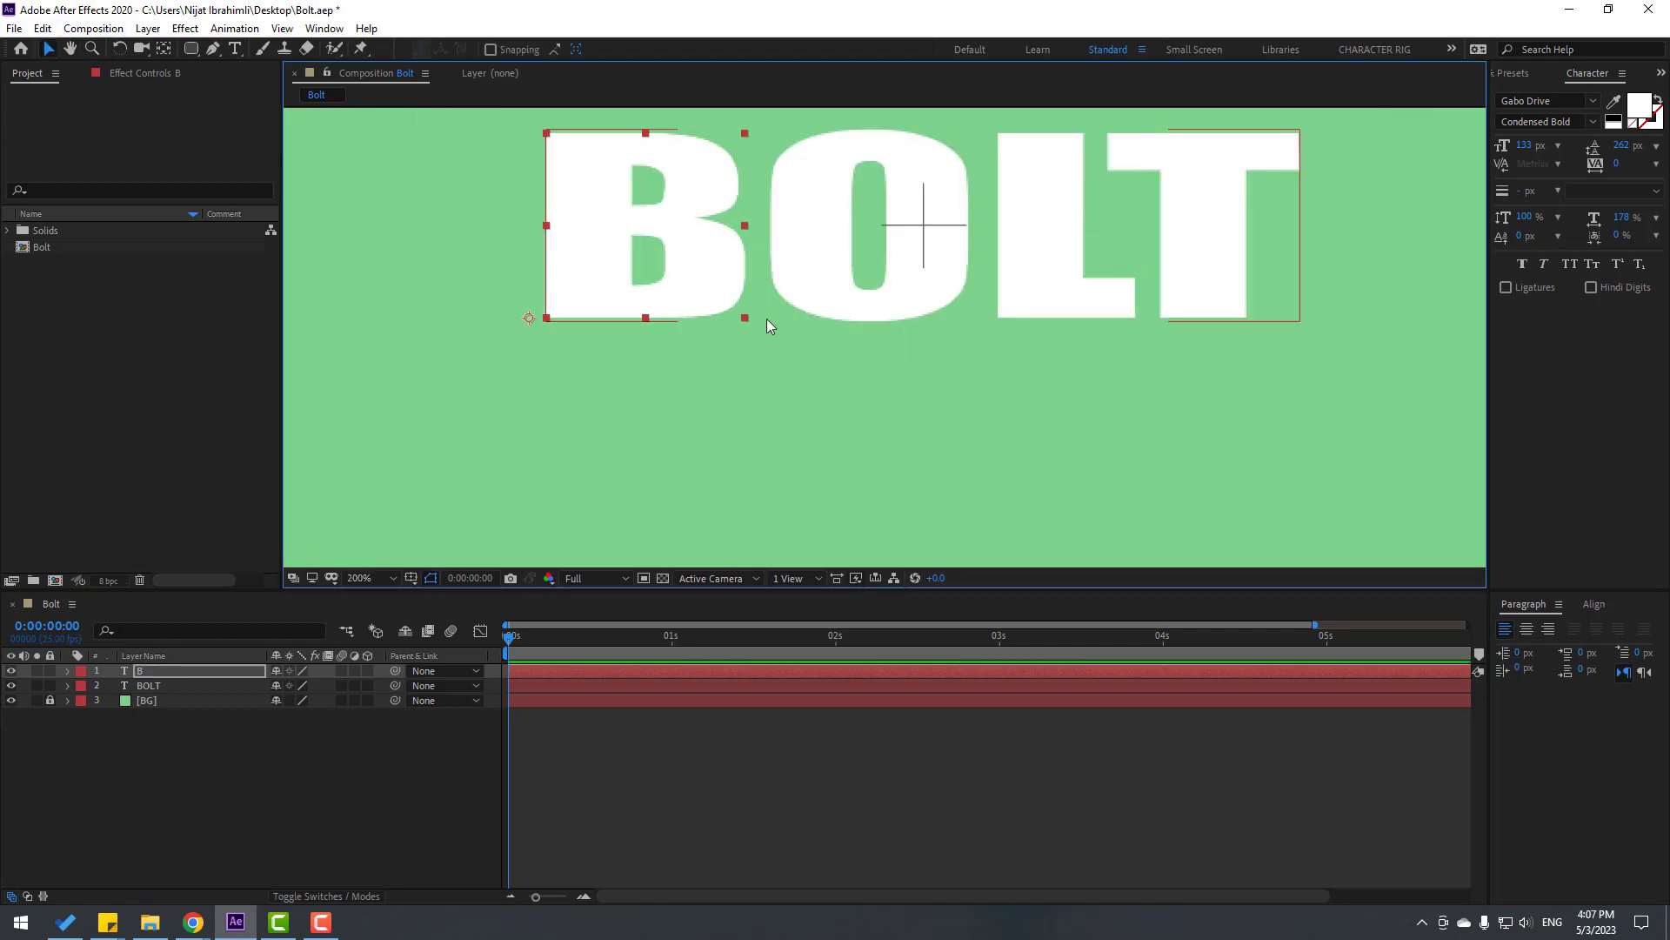
{"action": "key", "text": "shift+Down"}
{"action": "key", "text": "shift+Down"}
{"action": "key", "text": "shift+Down"}
{"action": "key", "text": "shift+Down"}
{"action": "key", "text": "shift+Down"}
{"action": "key", "text": "shift+Down"}
{"action": "key", "text": "shift+Down"}
{"action": "key", "text": "shift+Down"}
{"action": "key", "text": "shift+Down"}
{"action": "key", "text": "shift+Down"}
{"action": "key", "text": "shift+Down"}
{"action": "key", "text": "shift+Down"}
{"action": "key", "text": "shift+Down"}
{"action": "key", "text": "shift+Down"}
{"action": "key", "text": "shift+Down"}
{"action": "key", "text": "shift+Down"}
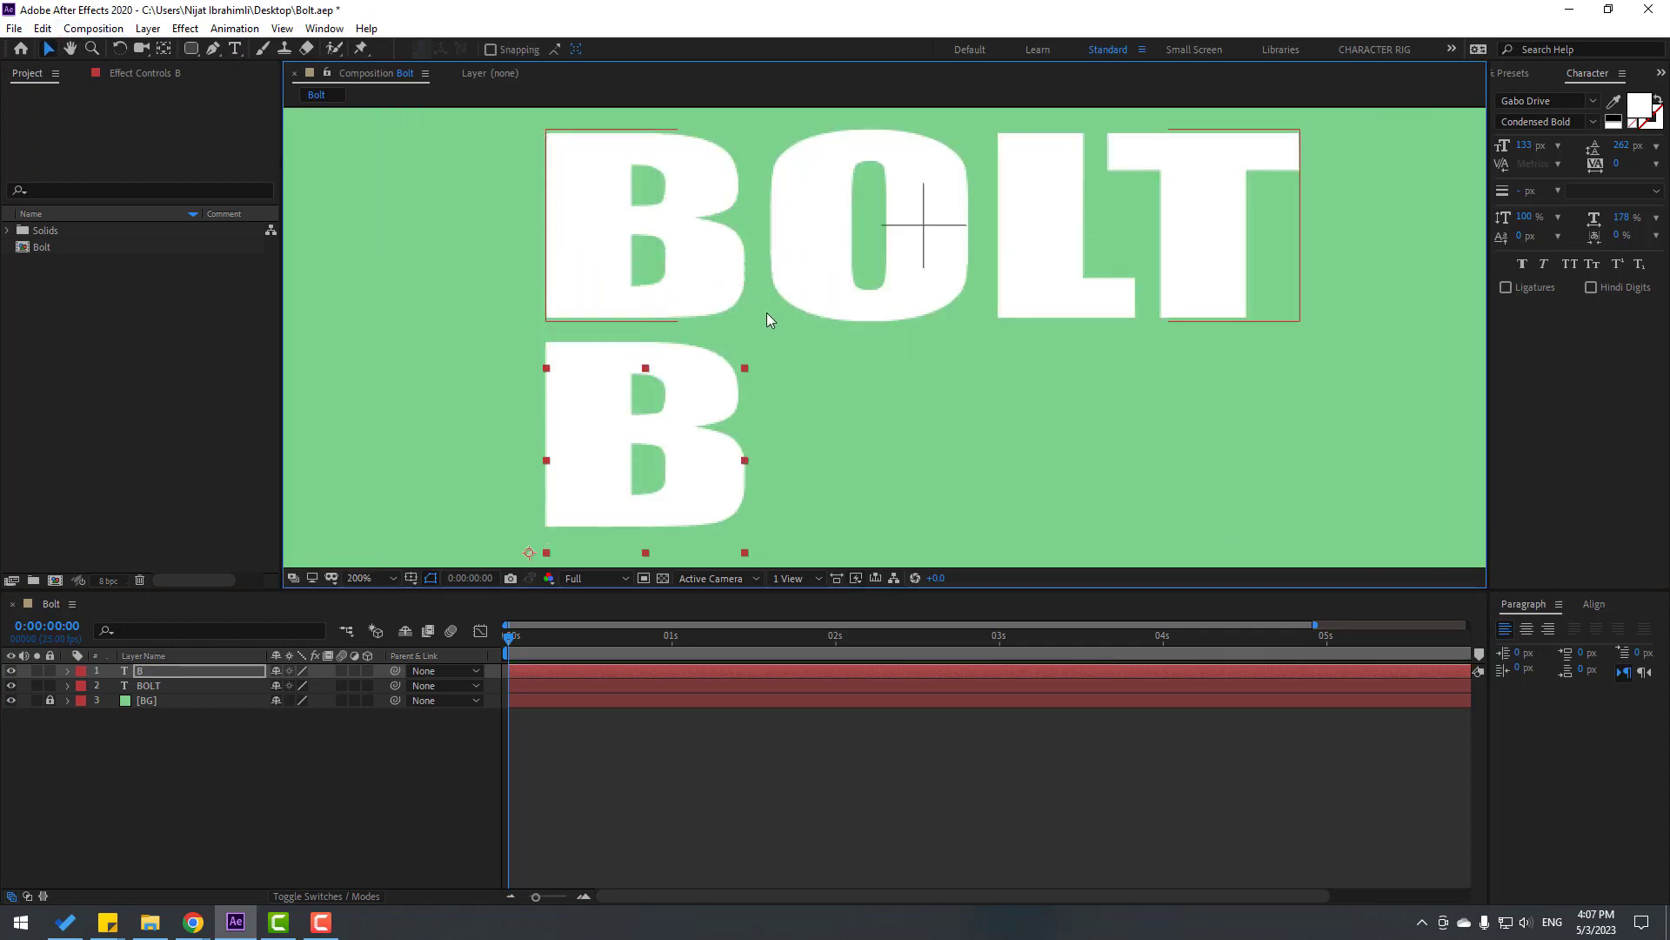
Rename the original BOLT layer to SIMPEL and lock it.
{"action": "left_click", "coordinate": [150, 686]}
{"action": "key", "text": "Return"}
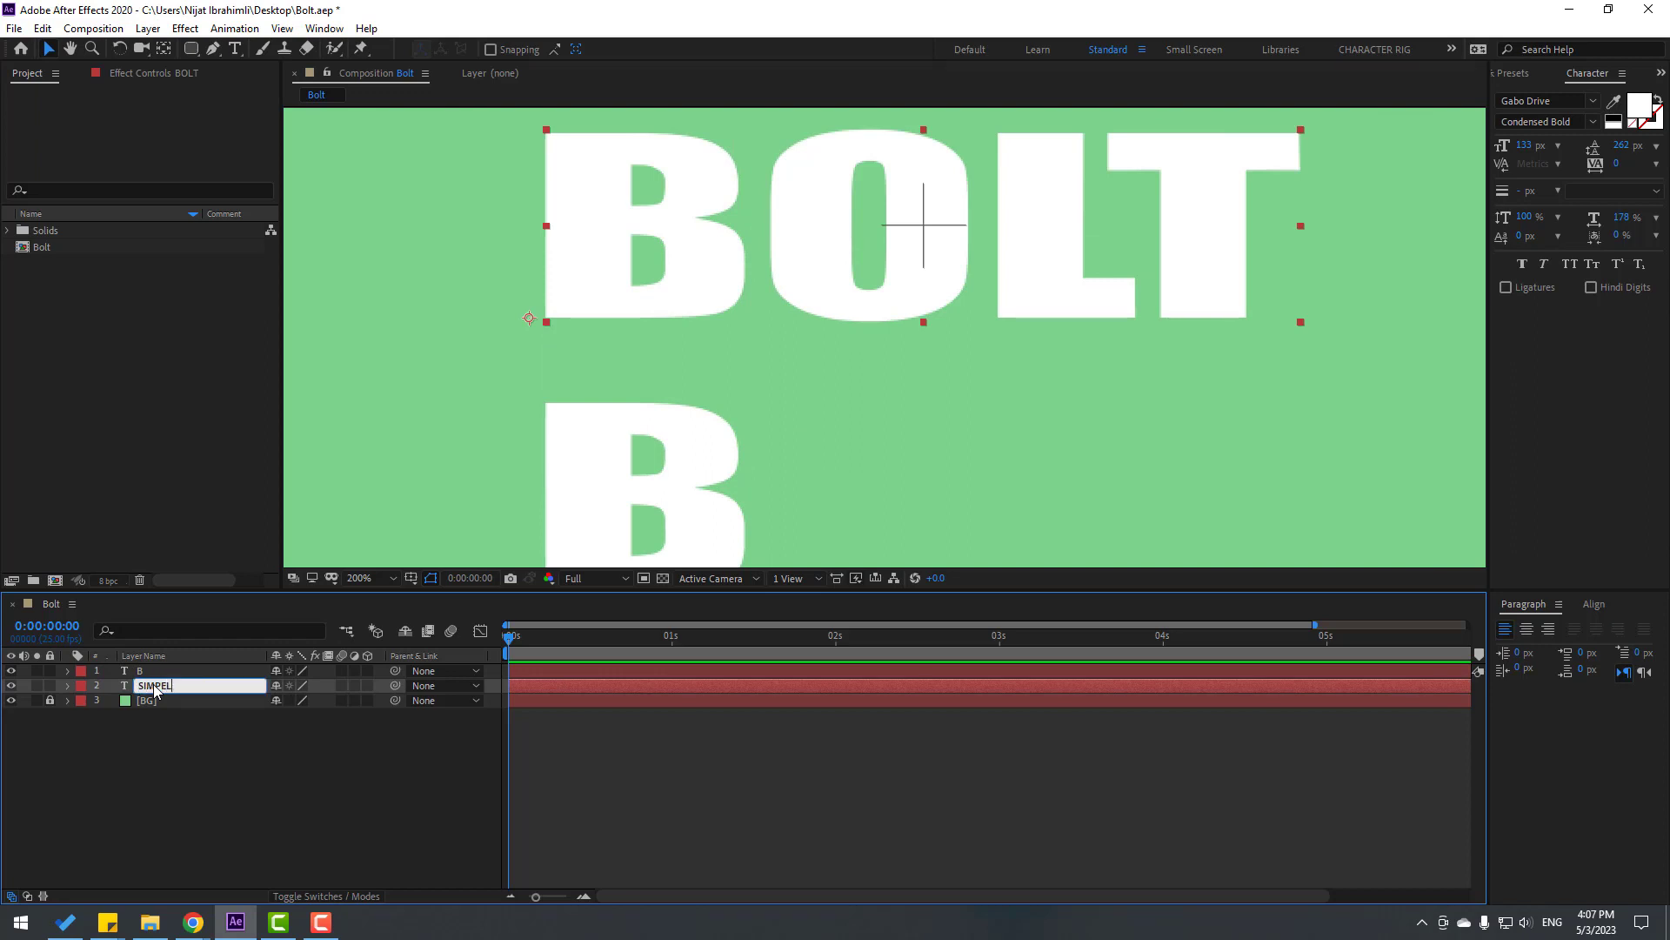
{"action": "key", "text": "Return"}
{"action": "left_click", "coordinate": [49, 700]}
{"action": "left_click", "coordinate": [50, 686]}
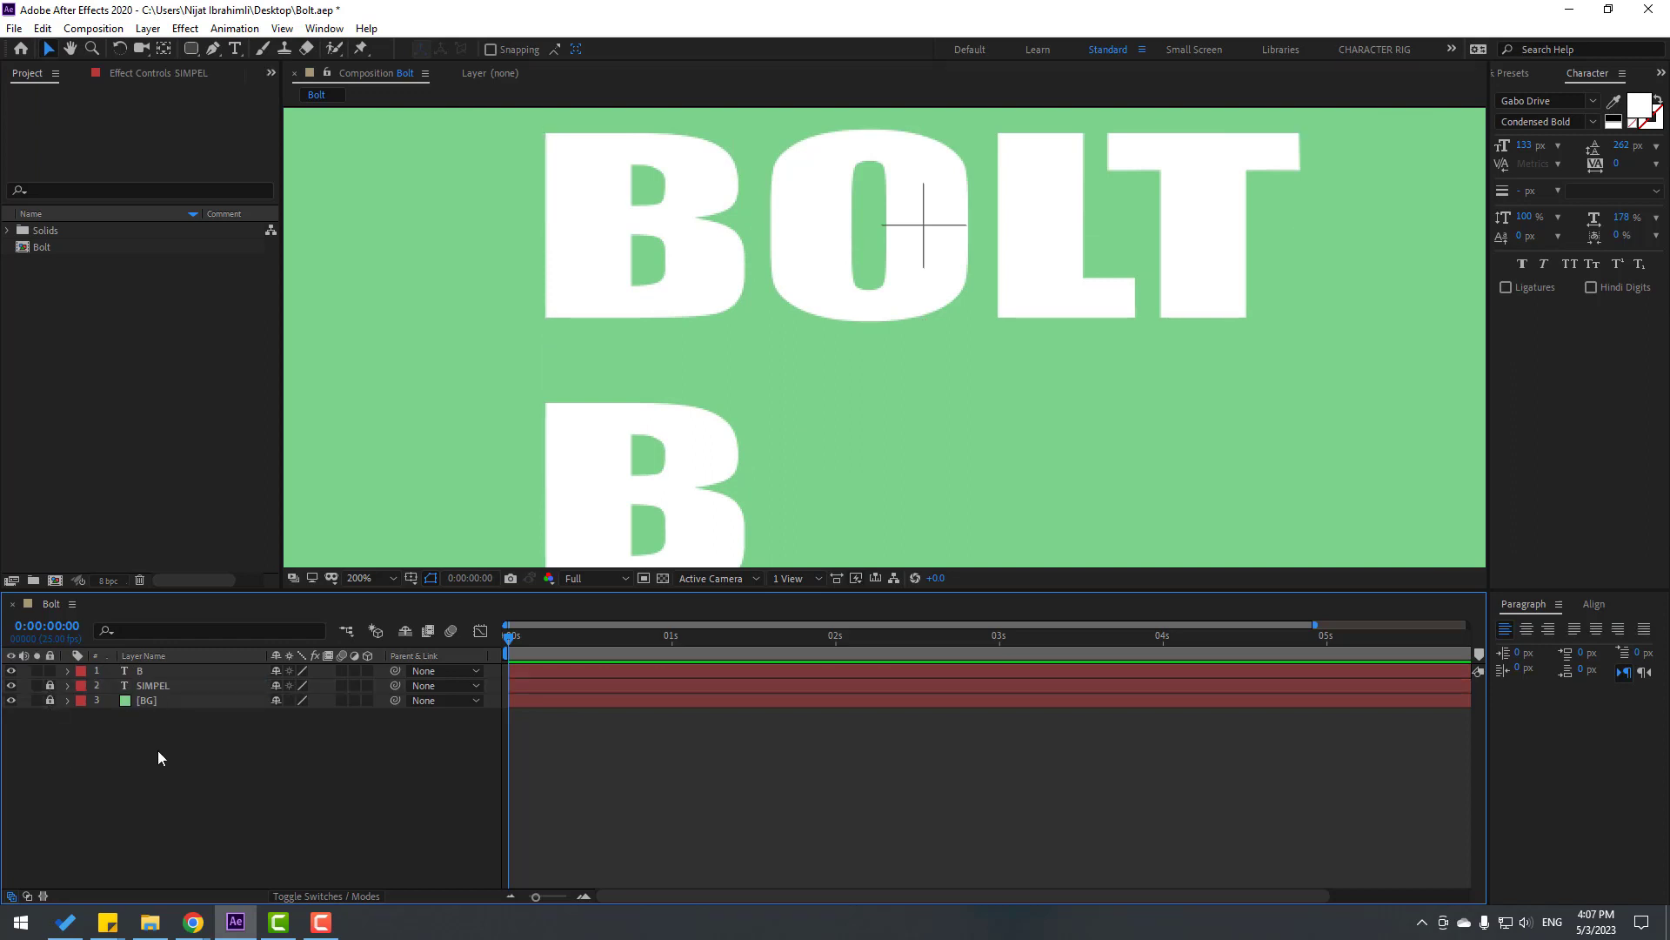
Show the rulers and align a vertical guide precisely with the left edge of the letter B.
{"action": "left_click", "coordinate": [661, 487]}
{"action": "key", "text": "h"}
{"action": "left_click_drag", "start_coordinate": [782, 436], "coordinate": [745, 336]}
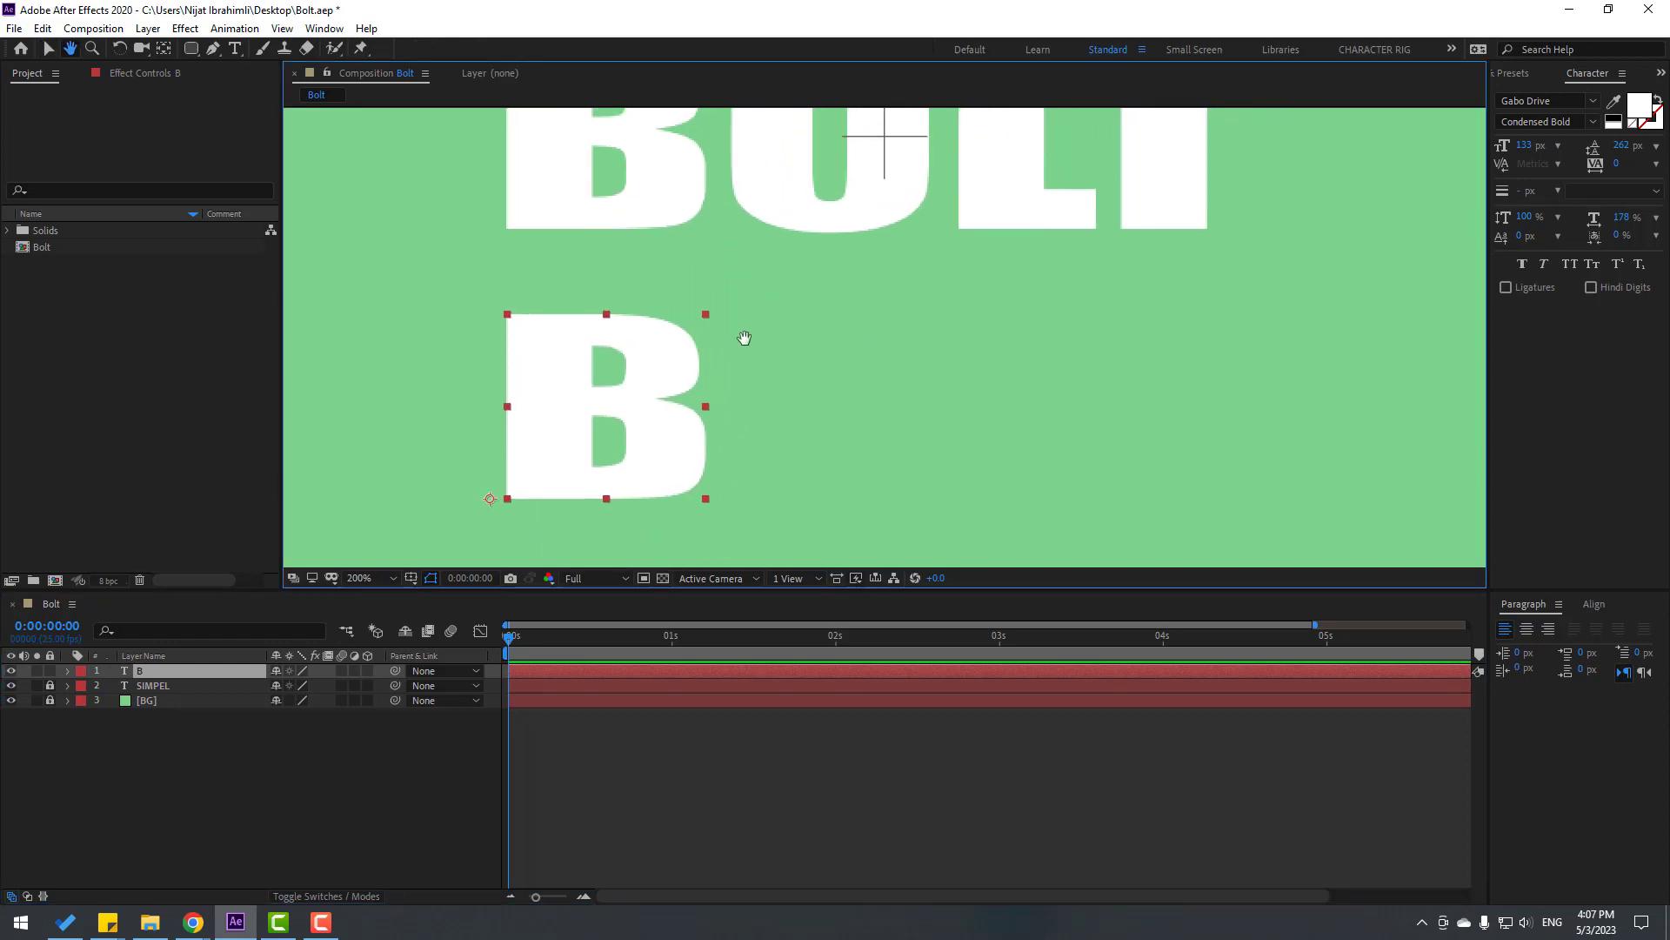
{"action": "key", "text": "v"}
{"action": "key", "text": "comma"}
{"action": "key", "text": "ctrl+r"}
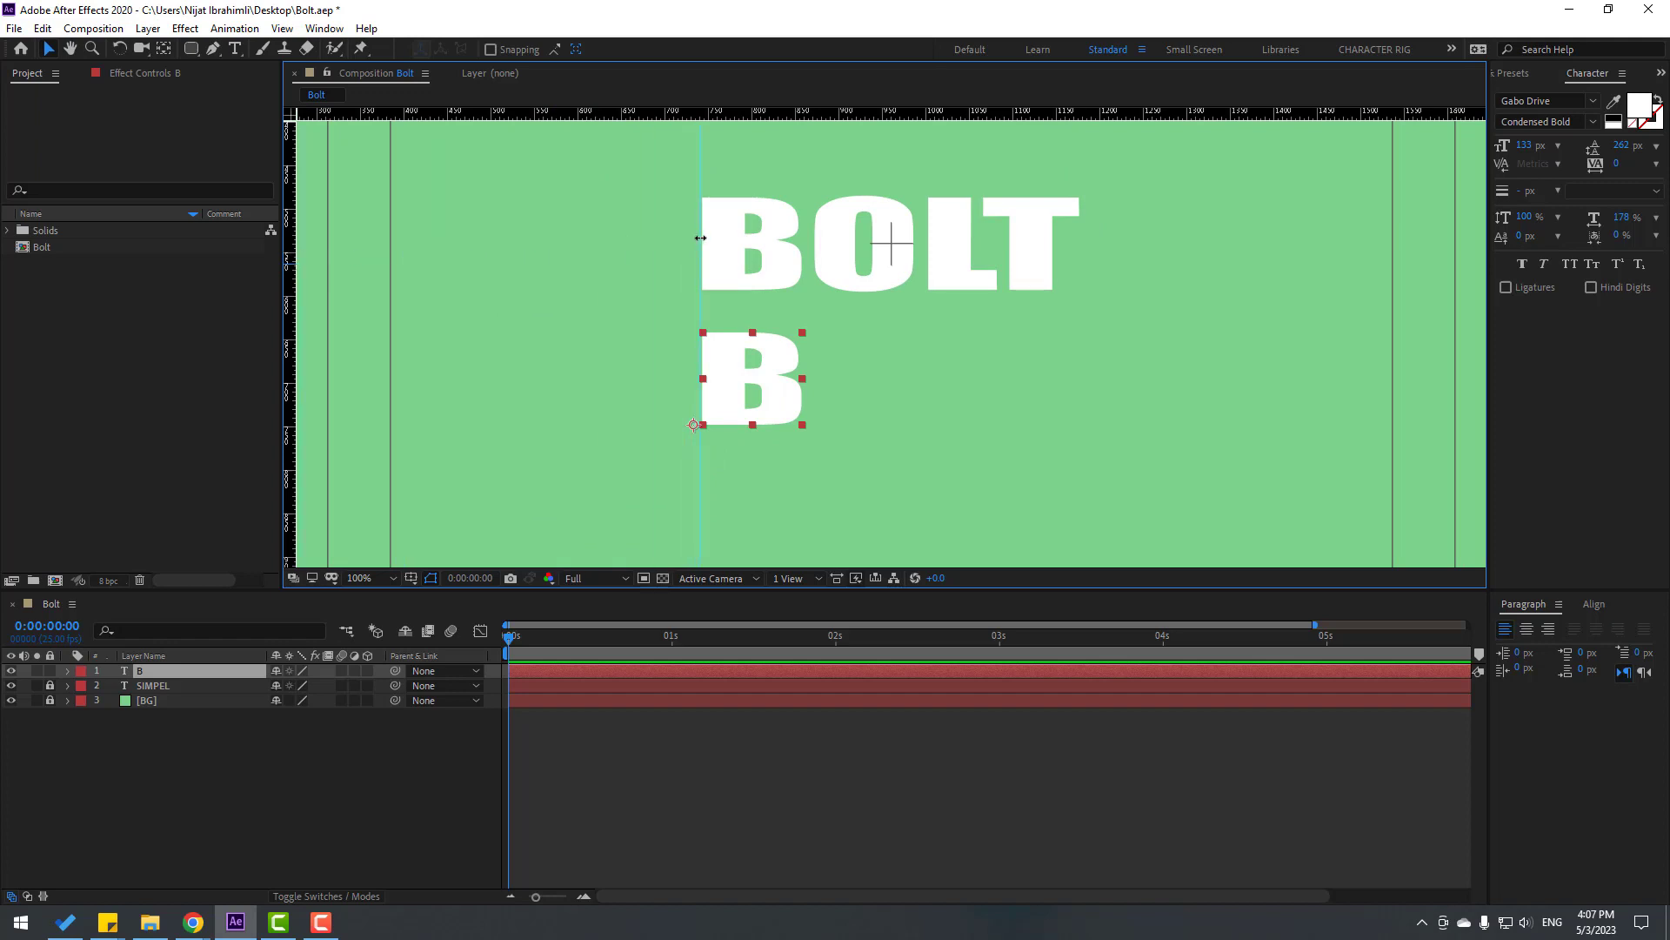
{"action": "key", "text": "period"}
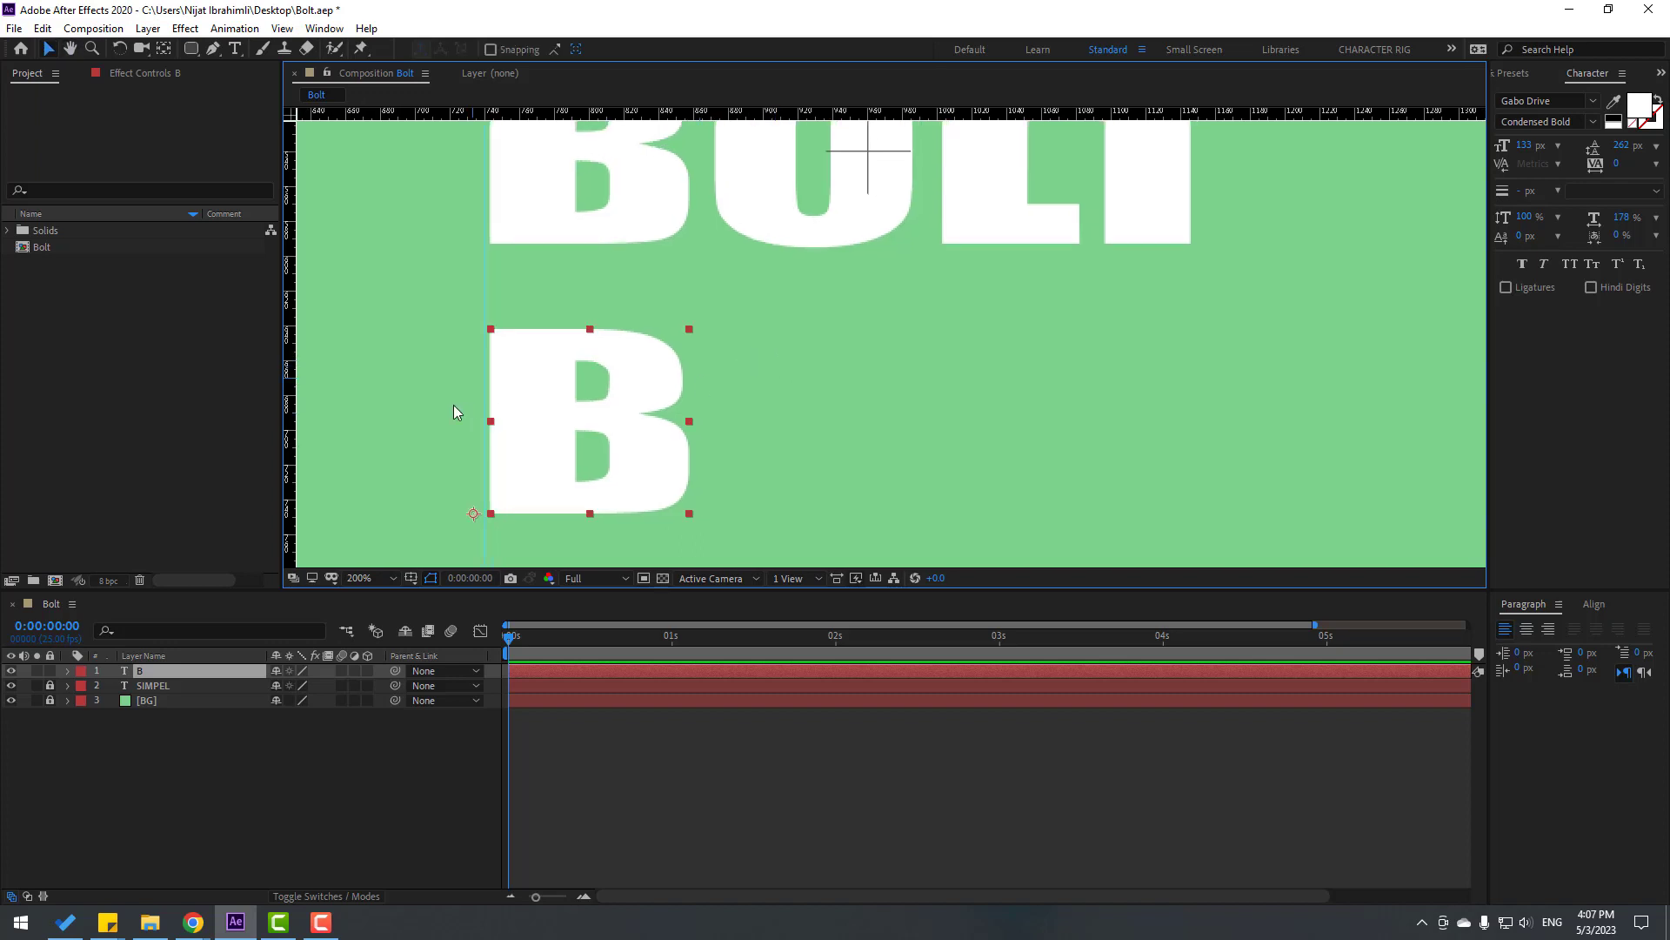
{"action": "key", "text": "period"}
{"action": "key", "text": "period"}
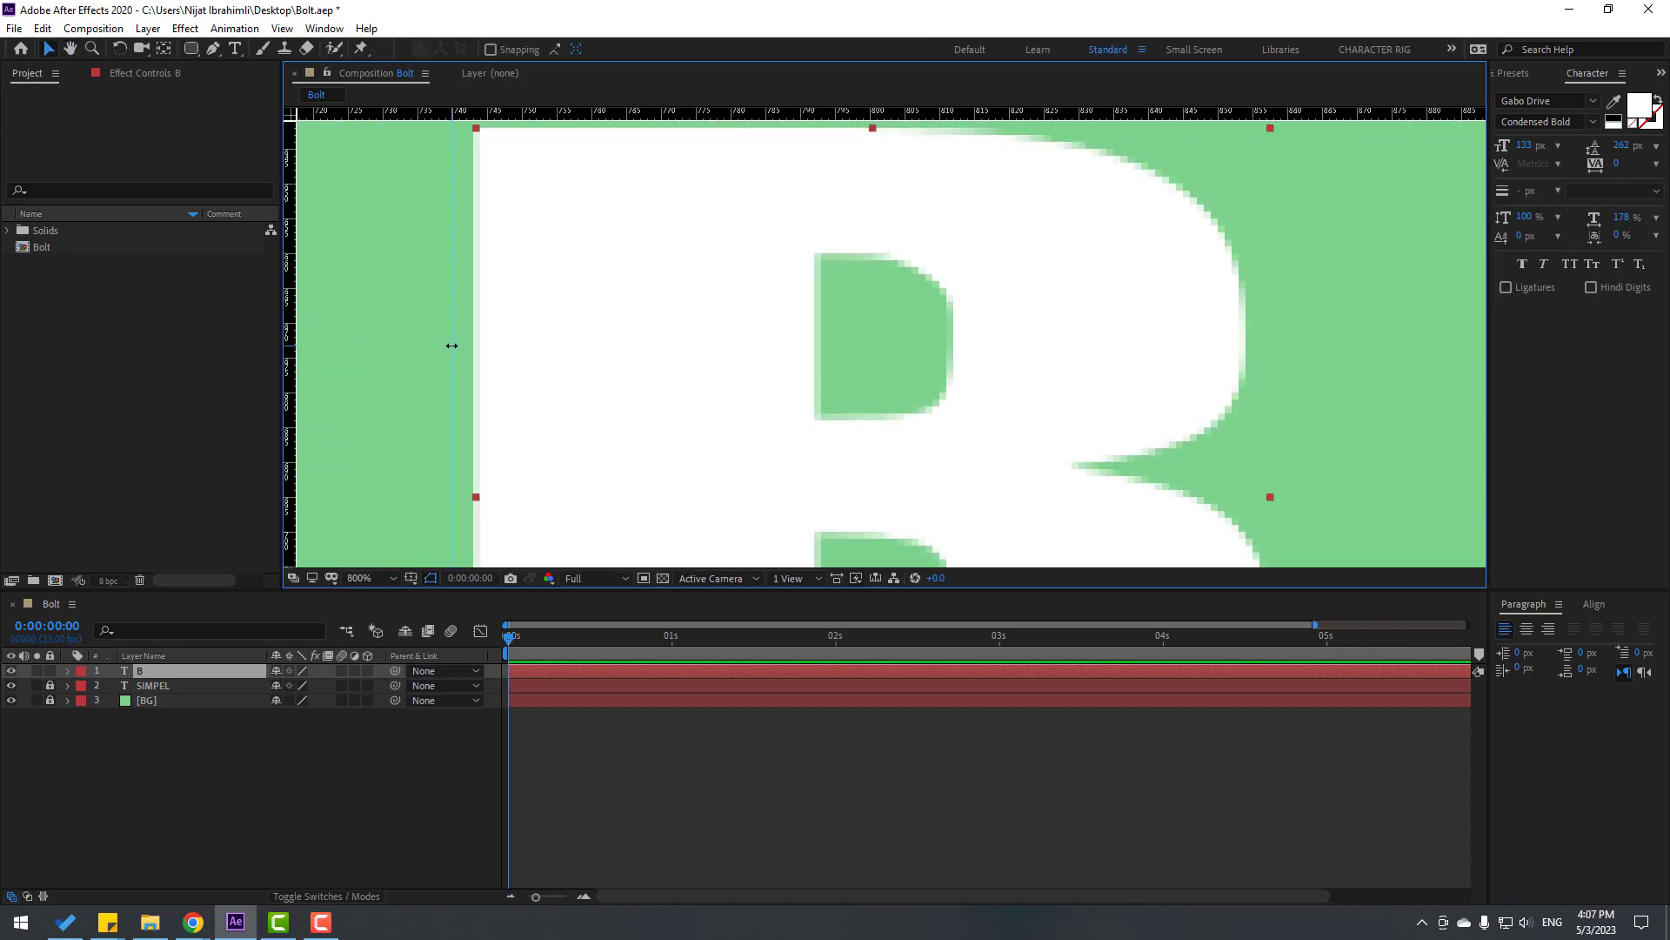
{"action": "left_click_drag", "start_coordinate": [451, 345], "coordinate": [472, 345]}
{"action": "key", "text": "comma"}
{"action": "key", "text": "comma"}
{"action": "scroll", "coordinate": [931, 291], "scroll_direction": "right", "scroll_amount": 5}
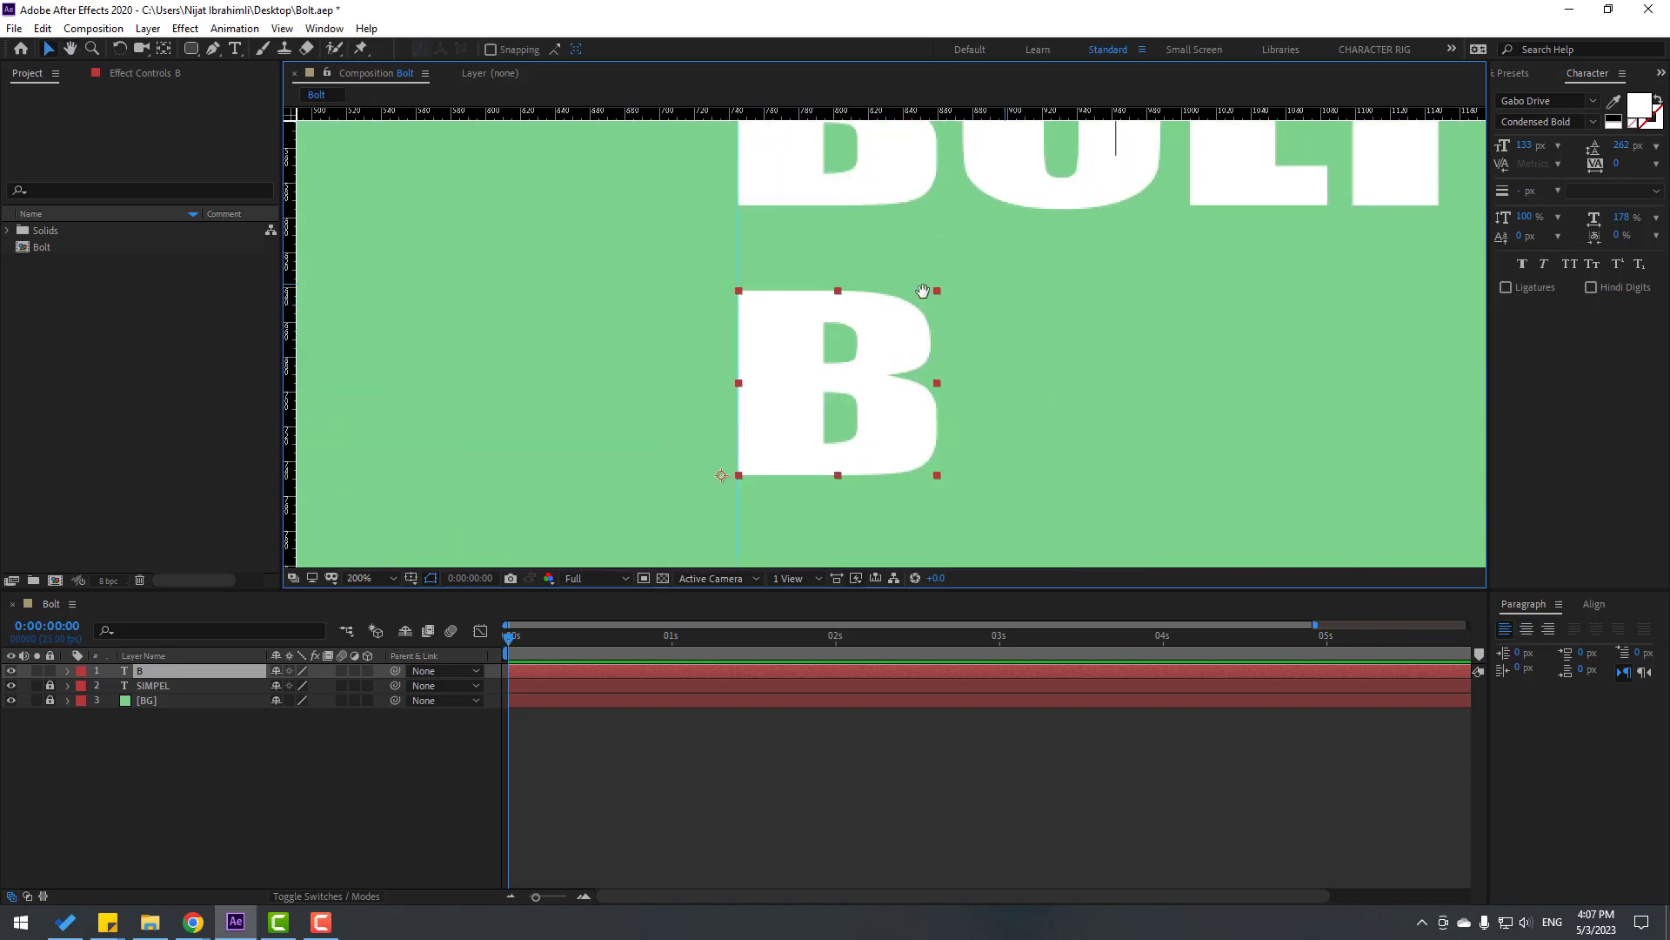
Duplicate the B layer and shift the copy horizontally to the right, just beside the first B.
{"action": "left_click", "coordinate": [138, 671]}
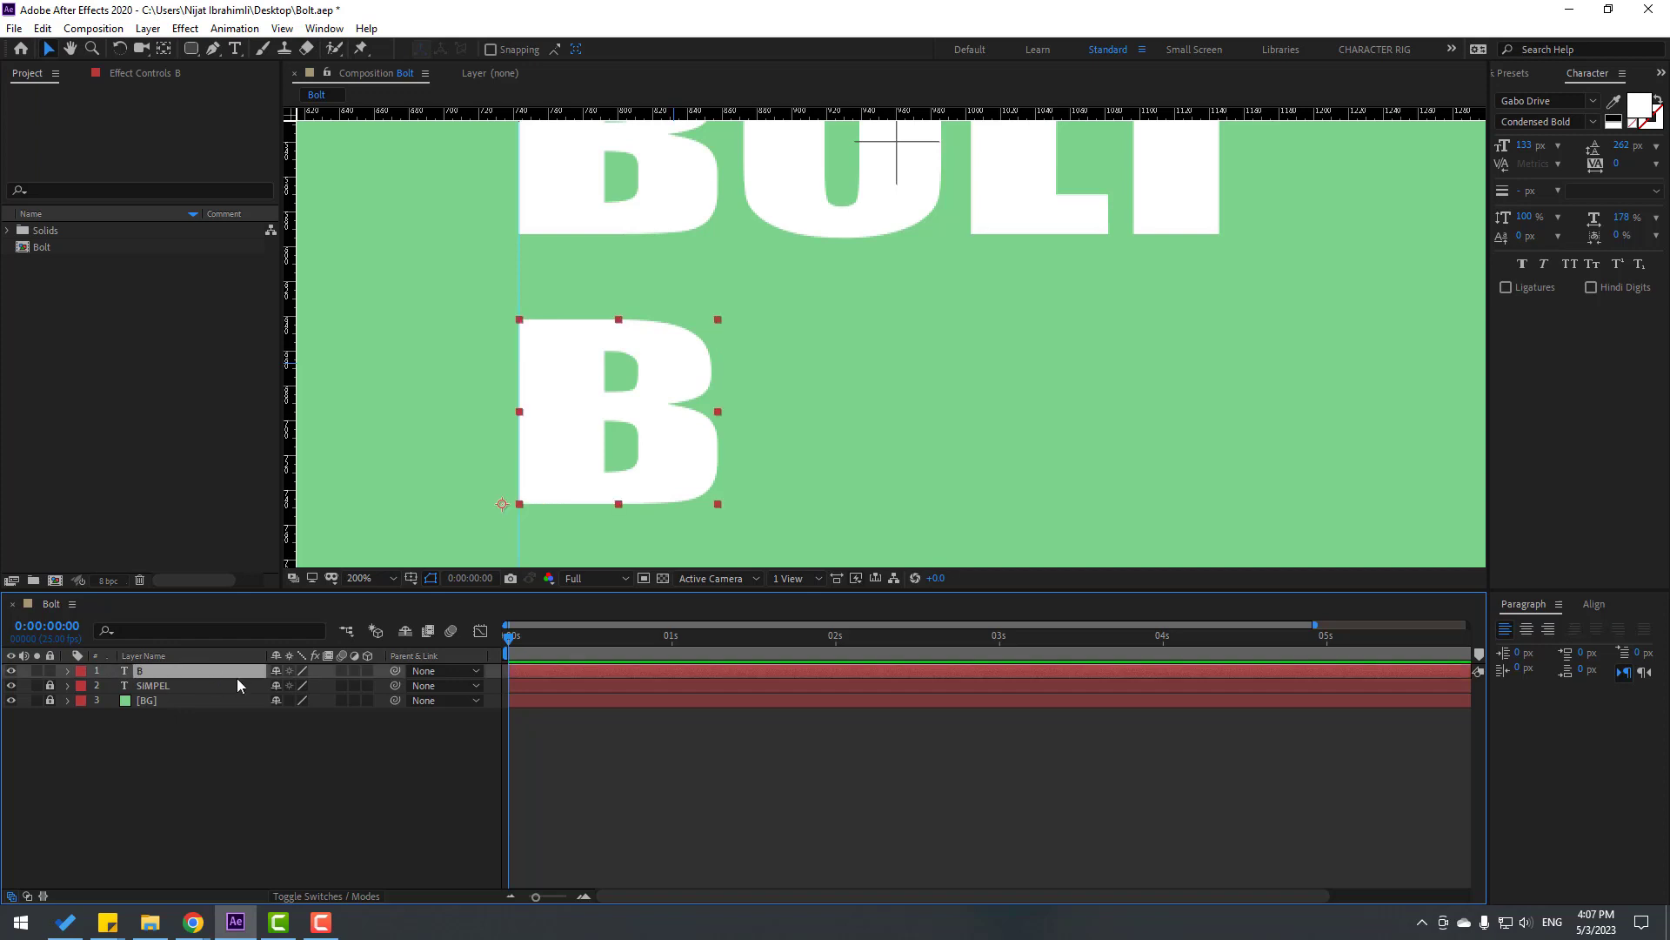
{"action": "key", "text": "ctrl+d"}
{"action": "key", "text": "Right"}
{"action": "key", "text": "Right"}
{"action": "key", "text": "Right"}
{"action": "key", "text": "Right"}
{"action": "key", "text": "Right"}
{"action": "key", "text": "Right"}
{"action": "key", "text": "Right"}
{"action": "key", "text": "Right"}
{"action": "key", "text": "Right"}
{"action": "key", "text": "Right"}
{"action": "key", "text": "Right"}
{"action": "key", "text": "Right"}
{"action": "key", "text": "Right"}
{"action": "key", "text": "Right"}
{"action": "key", "text": "Right"}
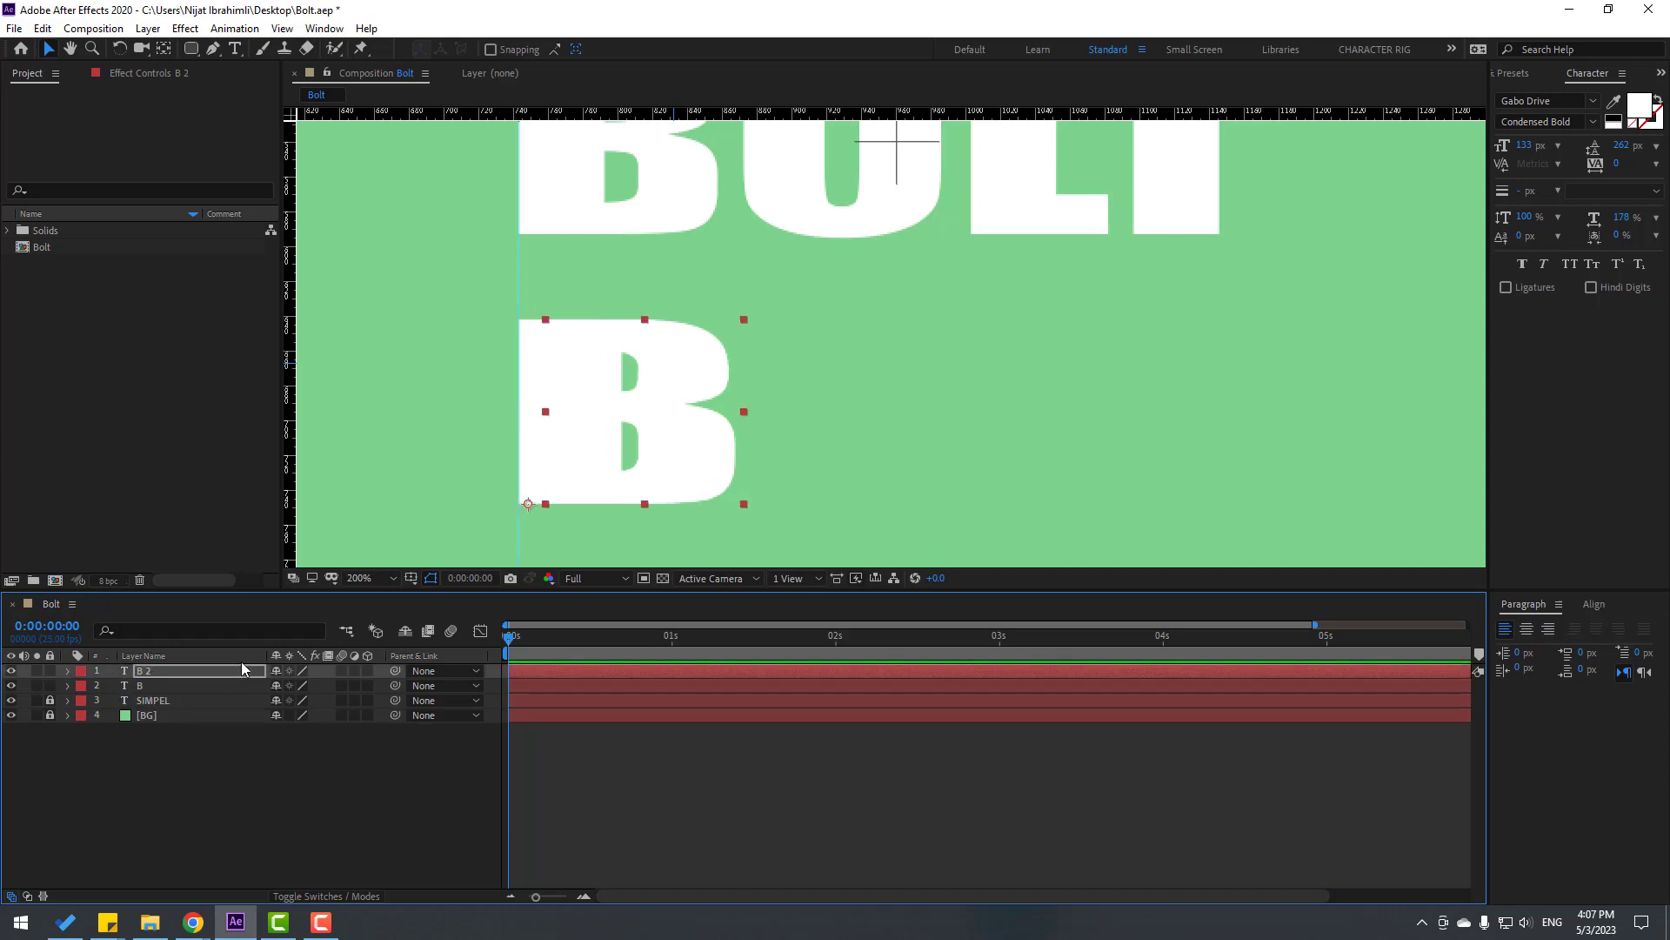
{"action": "key", "text": "shift+Right"}
{"action": "key", "text": "shift+Right"}
{"action": "key", "text": "shift+Right"}
{"action": "key", "text": "shift+Right"}
{"action": "key", "text": "shift+Right"}
{"action": "key", "text": "shift+Right"}
{"action": "key", "text": "shift+Right"}
{"action": "key", "text": "shift+Right"}
{"action": "key", "text": "shift+Right"}
{"action": "key", "text": "shift+Right"}
{"action": "key", "text": "shift+Right"}
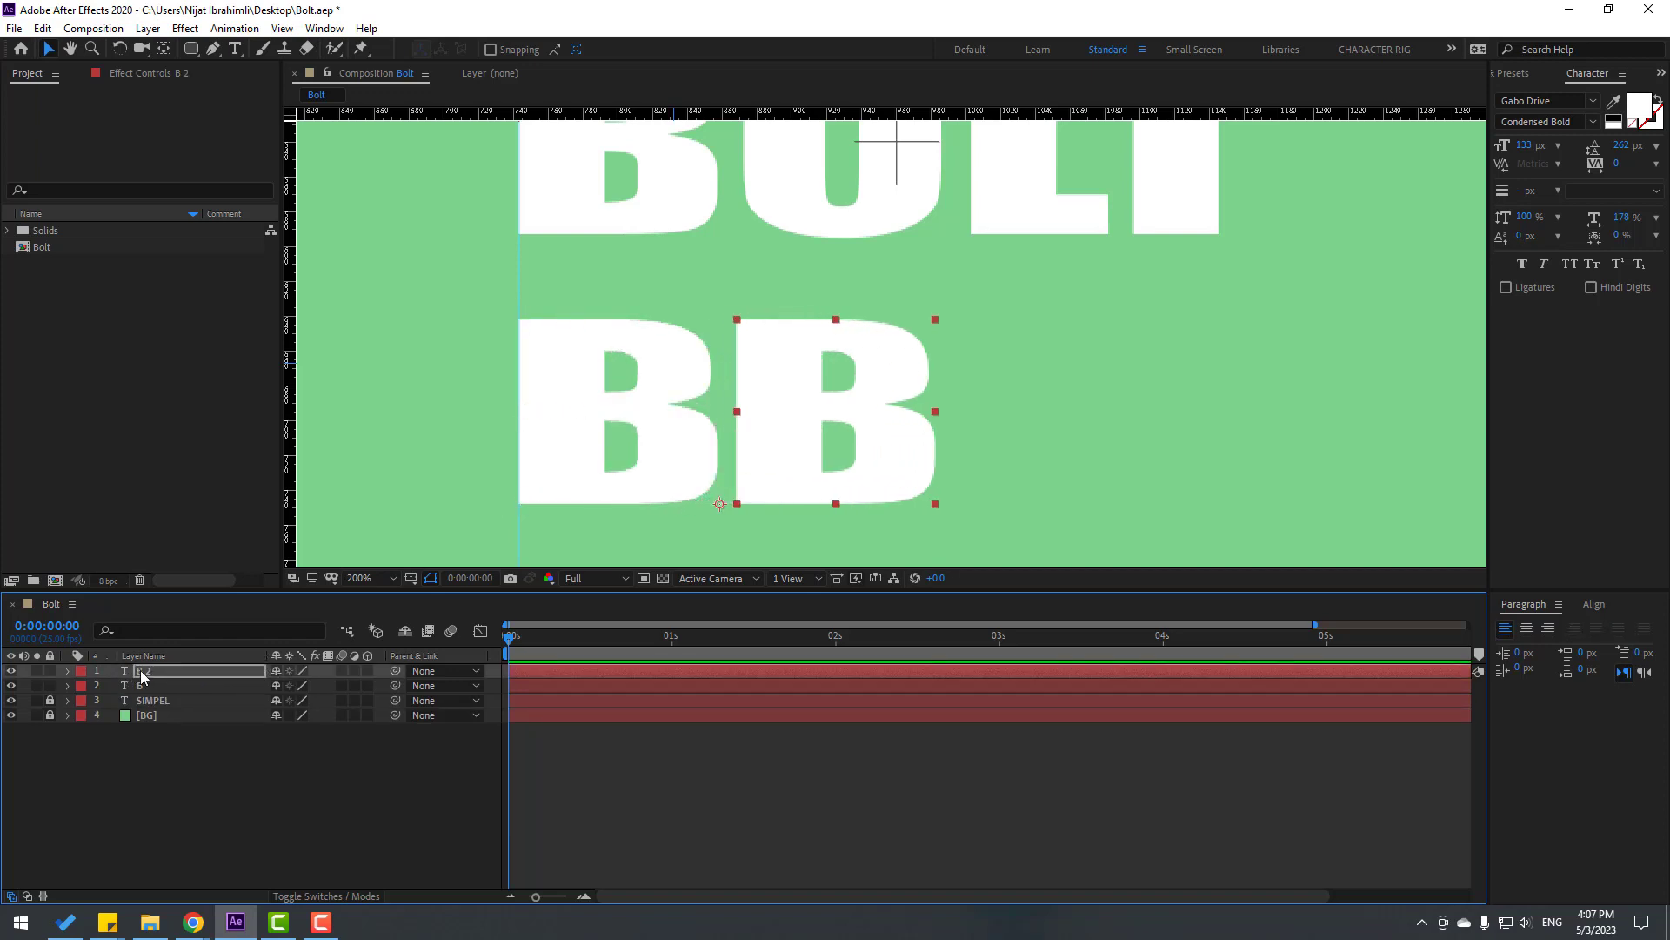
Change the text of the duplicated B layer to O.
{"action": "double_click", "coordinate": [143, 670]}
{"action": "type", "text": "O"}
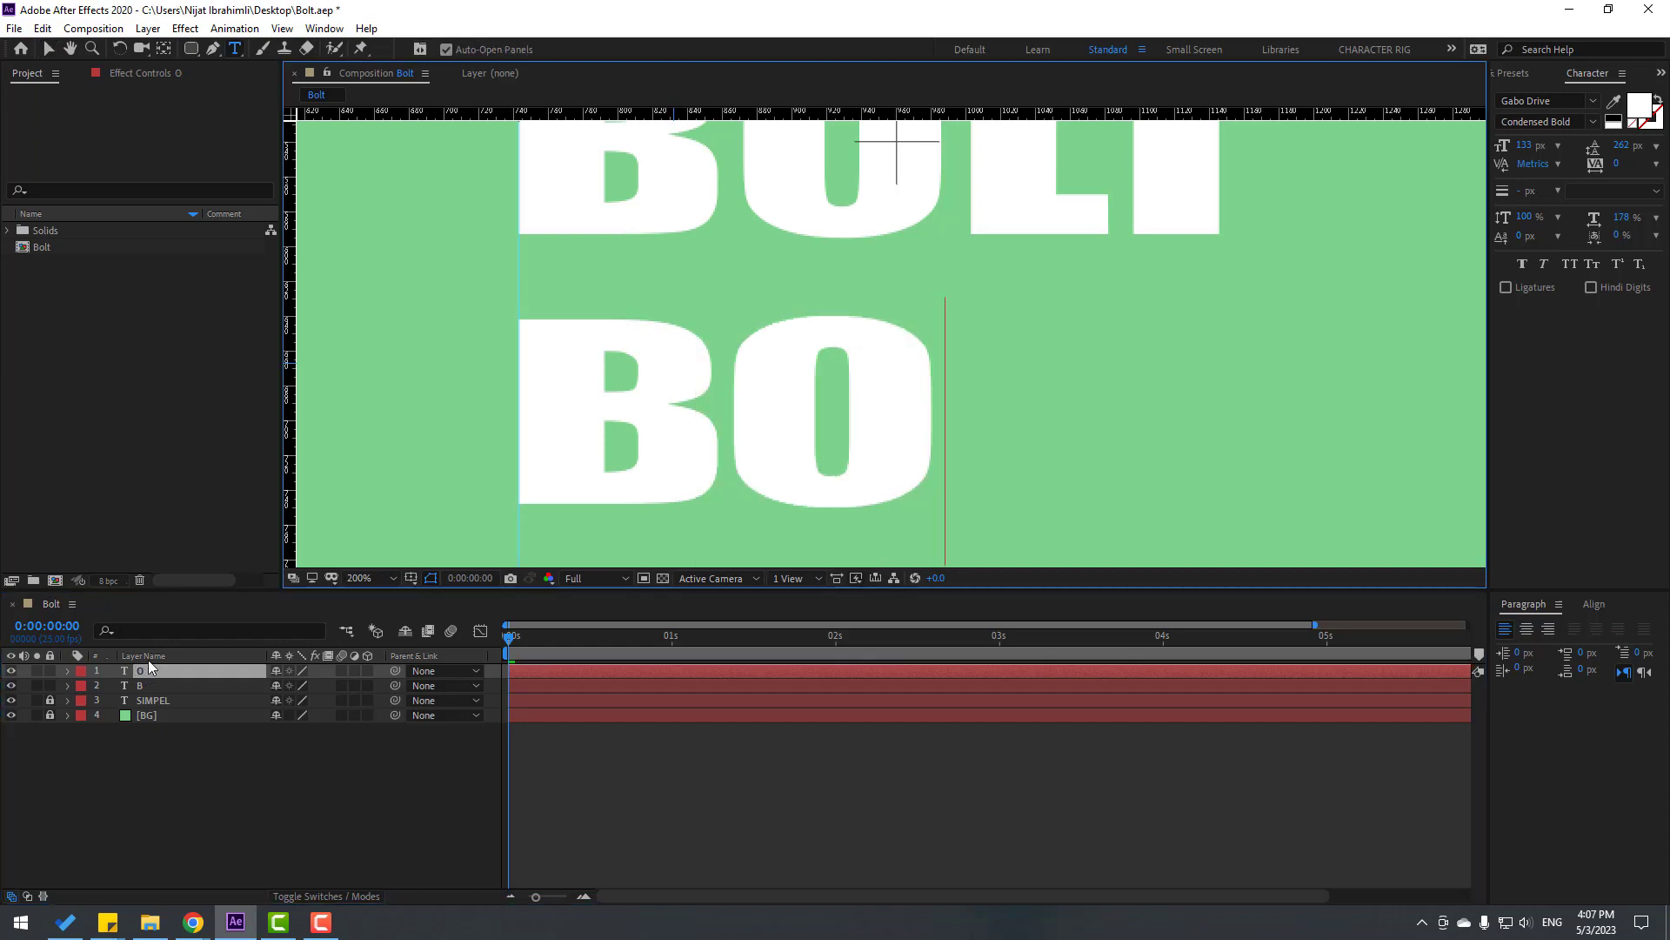
{"action": "left_click", "coordinate": [48, 49]}
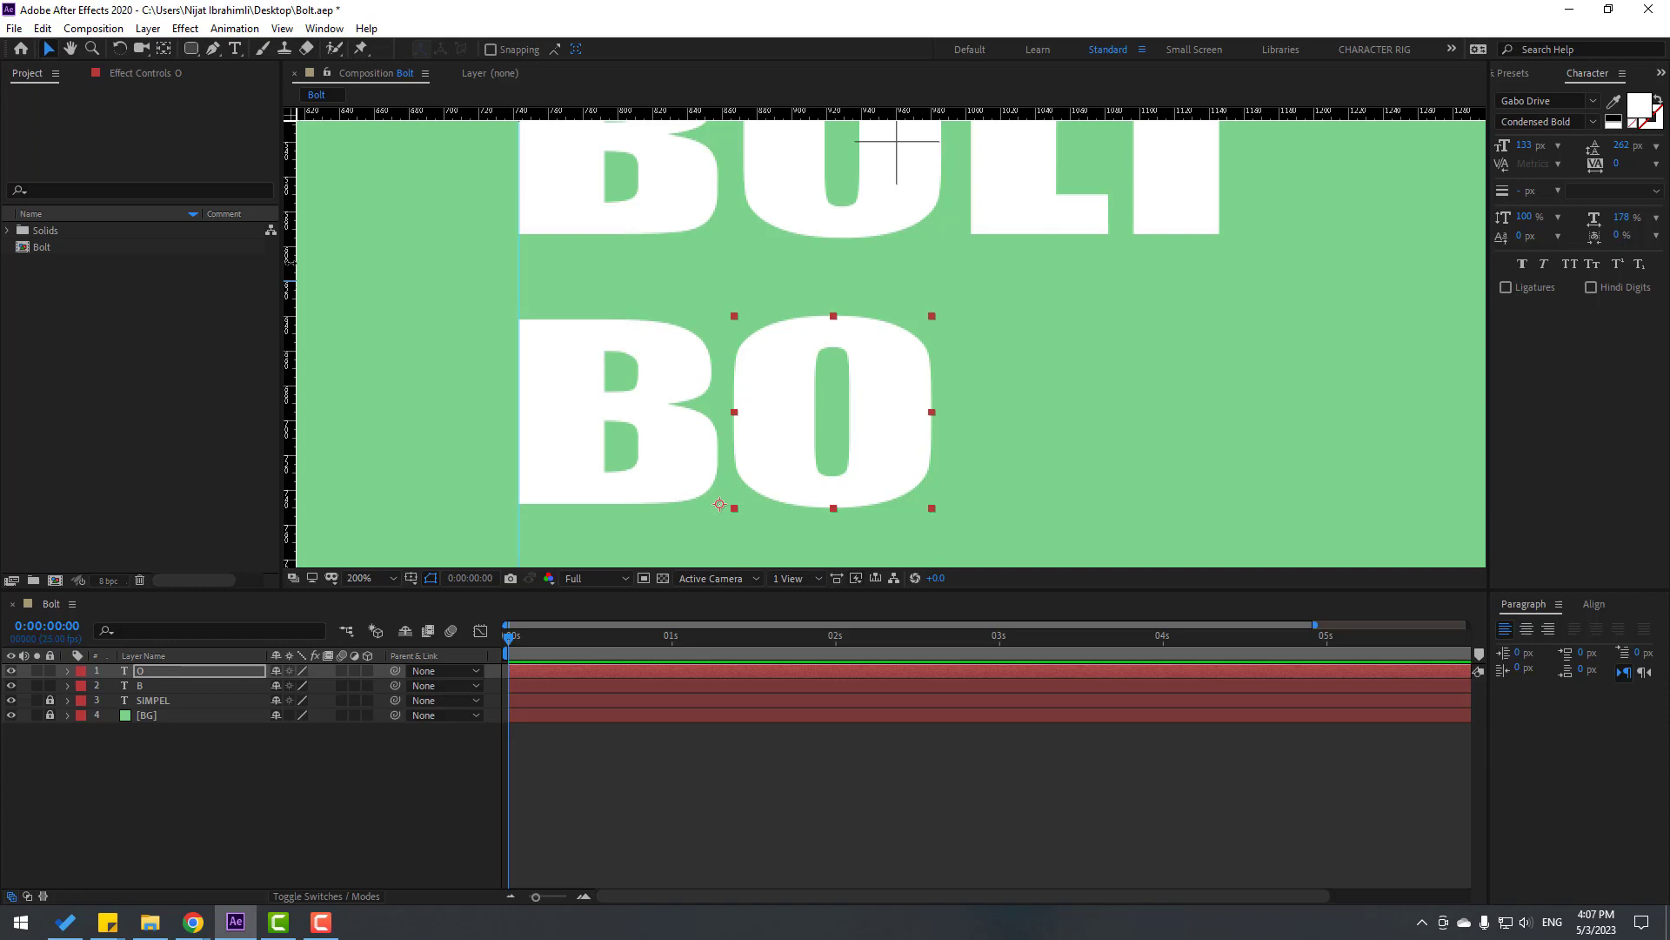
Place a vertical guide at the left edge of the reference O and nudge the O layer right to meet it.
{"action": "left_click_drag", "start_coordinate": [290, 256], "coordinate": [742, 266]}
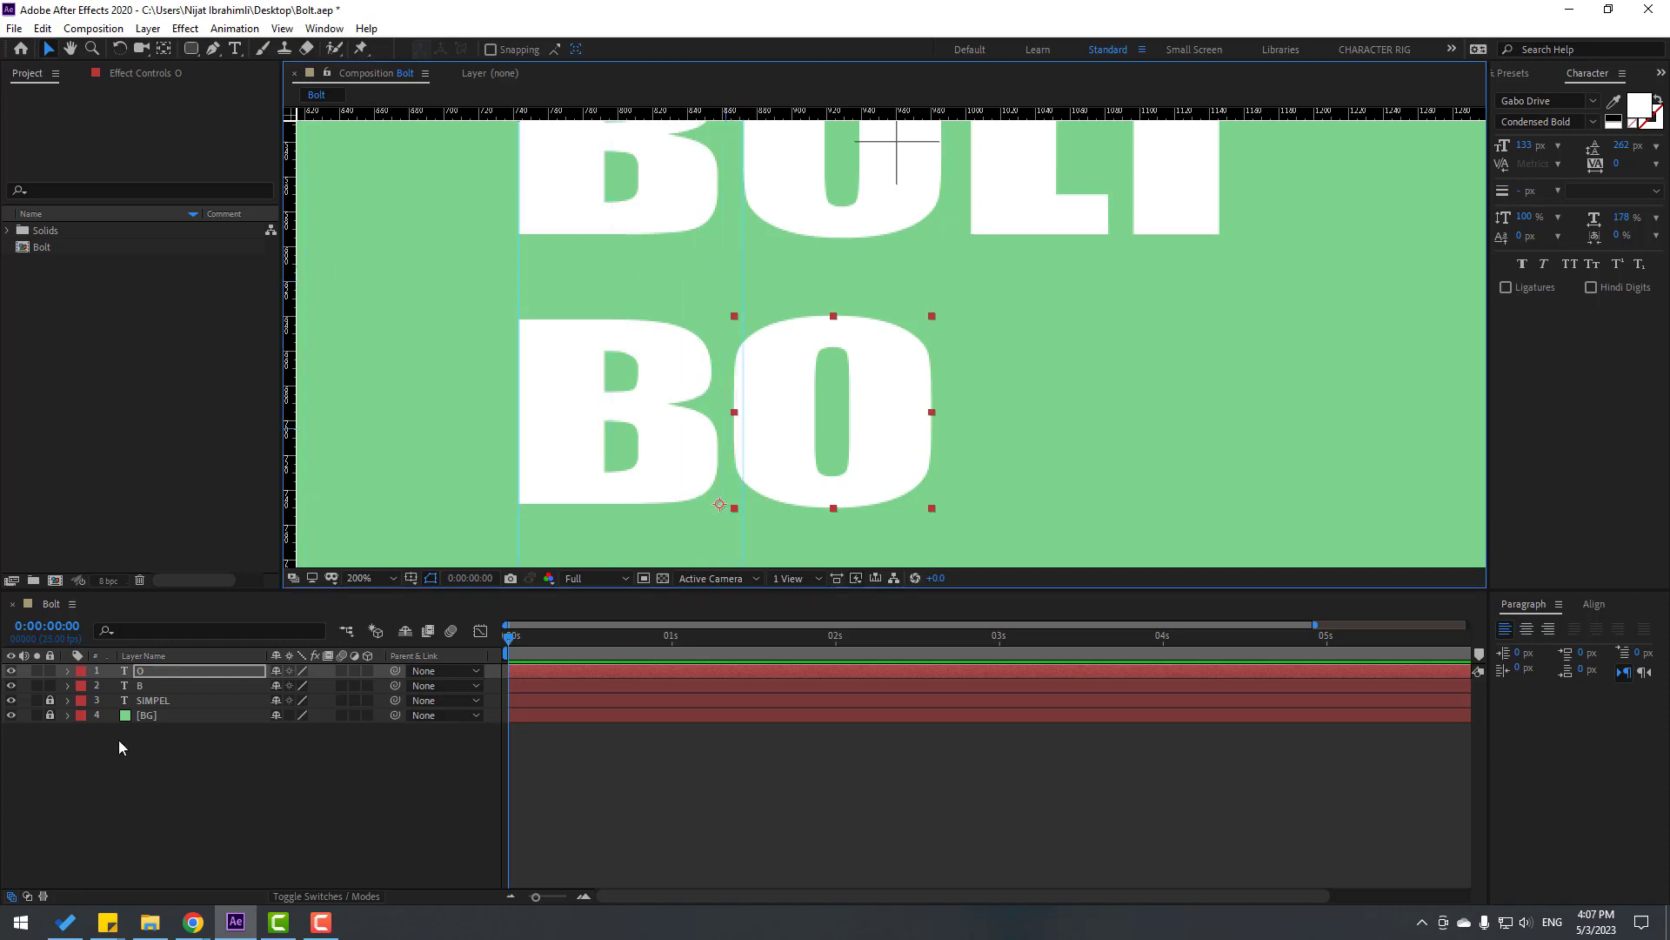
{"action": "left_click", "coordinate": [145, 672]}
{"action": "key", "text": "Right"}
{"action": "key", "text": "Right"}
{"action": "key", "text": "Right"}
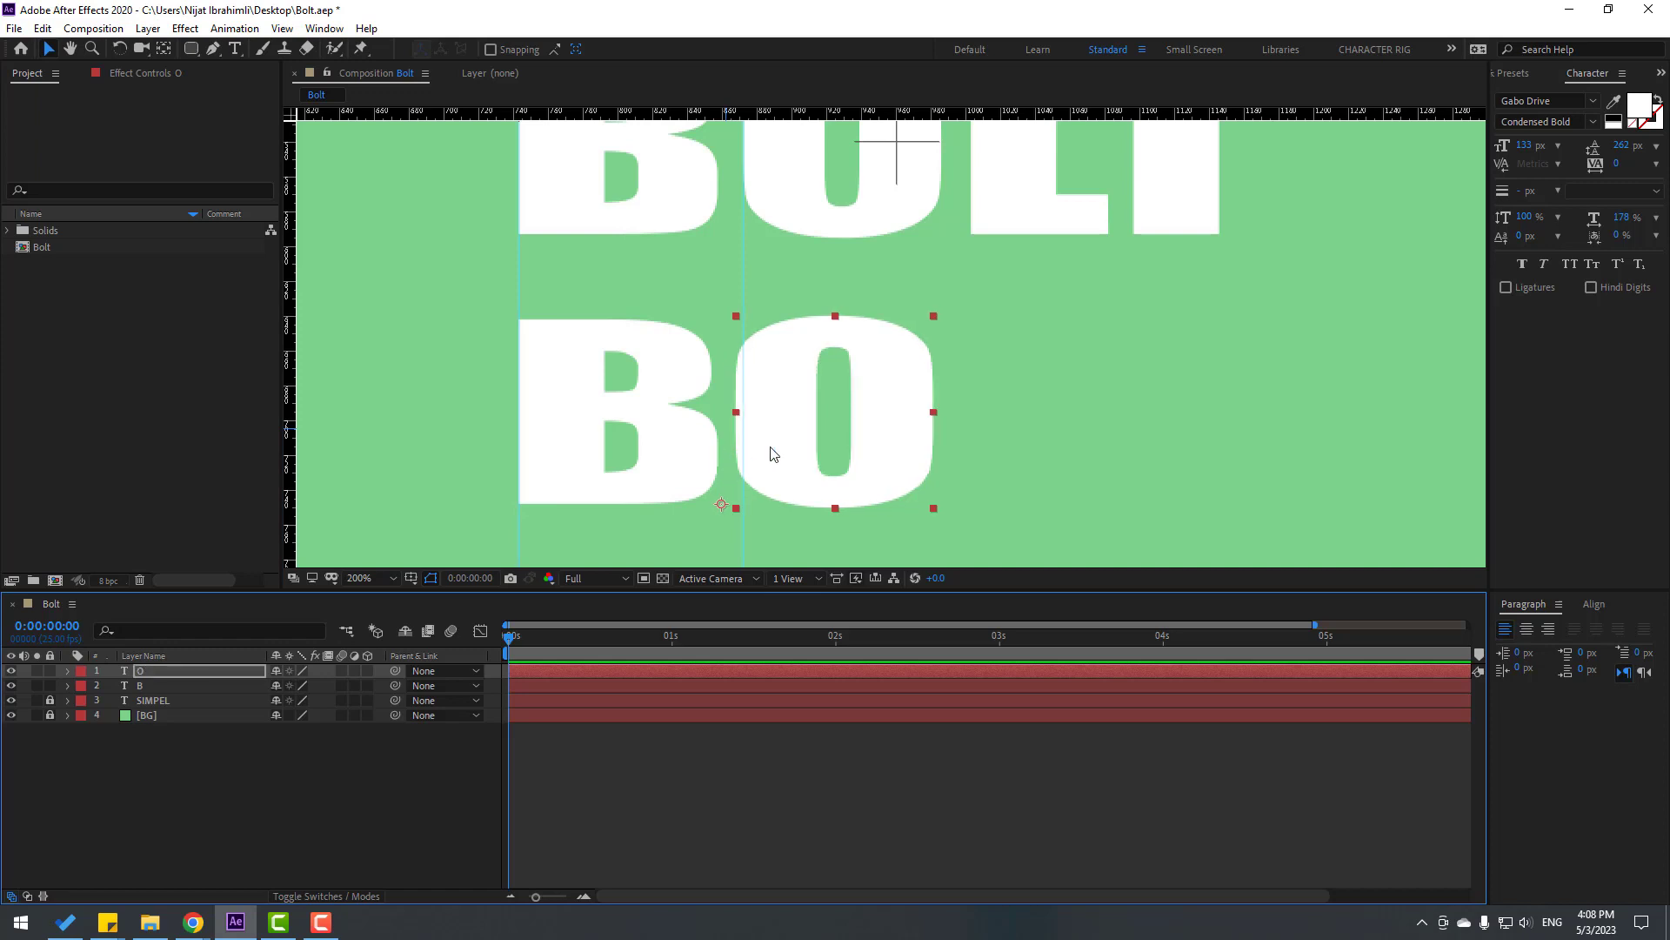
{"action": "left_click", "coordinate": [772, 451]}
{"action": "key", "text": "Right"}
{"action": "key", "text": "Right"}
{"action": "left_click", "coordinate": [372, 823]}
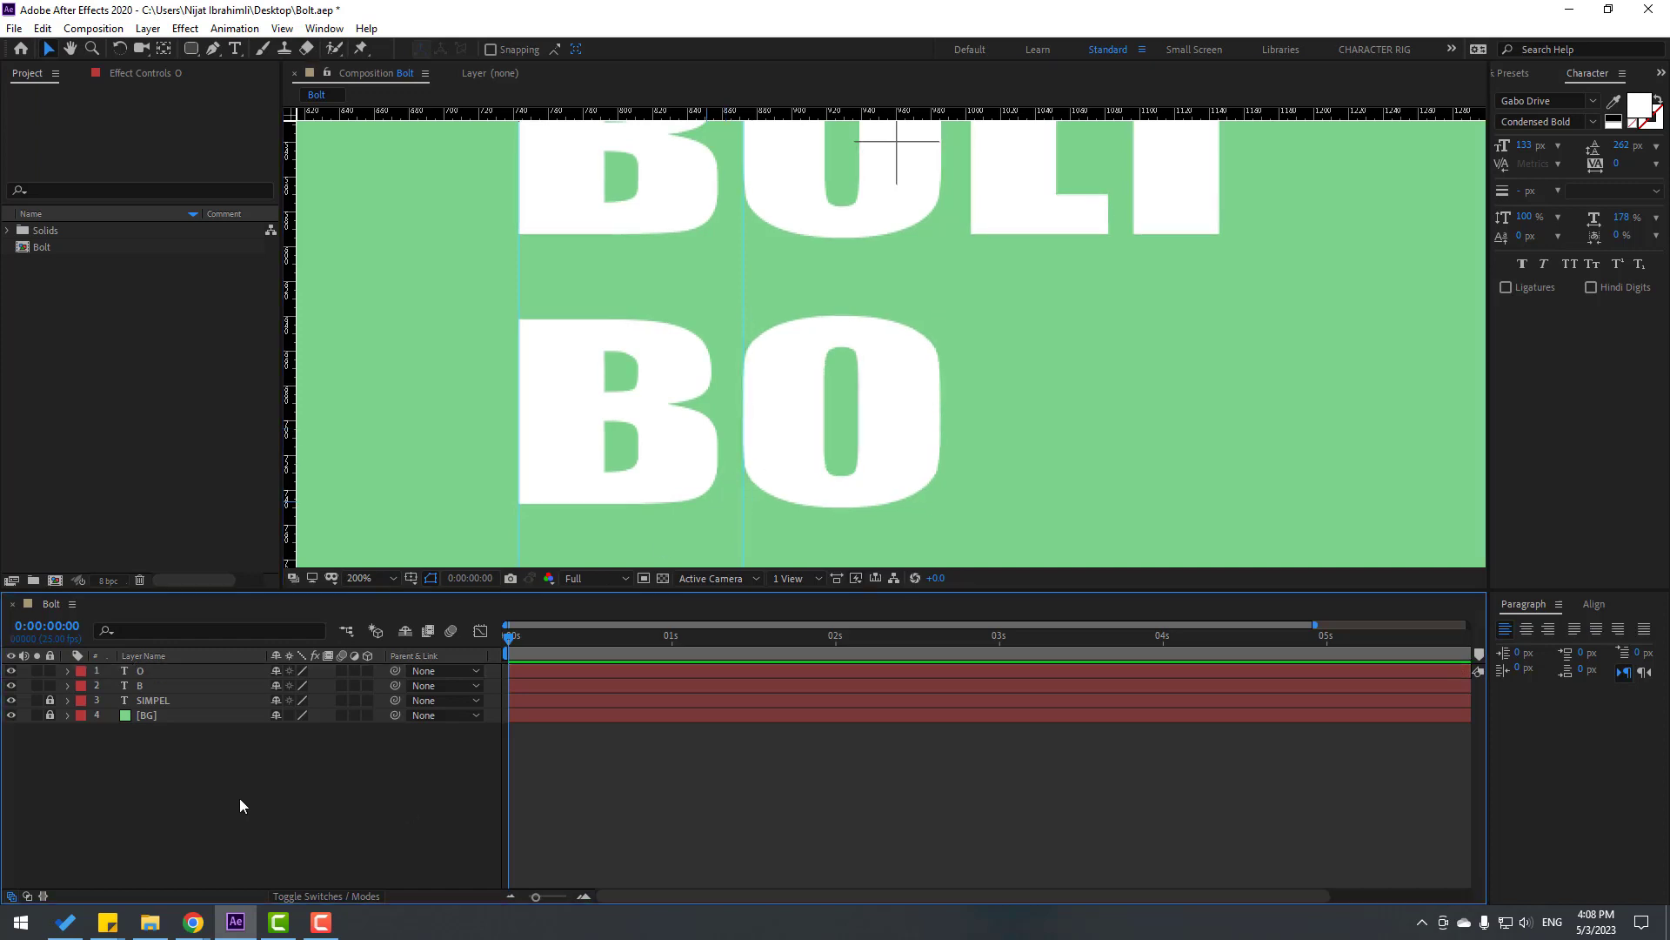
Duplicate the O layer, move the copy to the right of the first O, and change its text to L.
{"action": "left_click", "coordinate": [147, 670]}
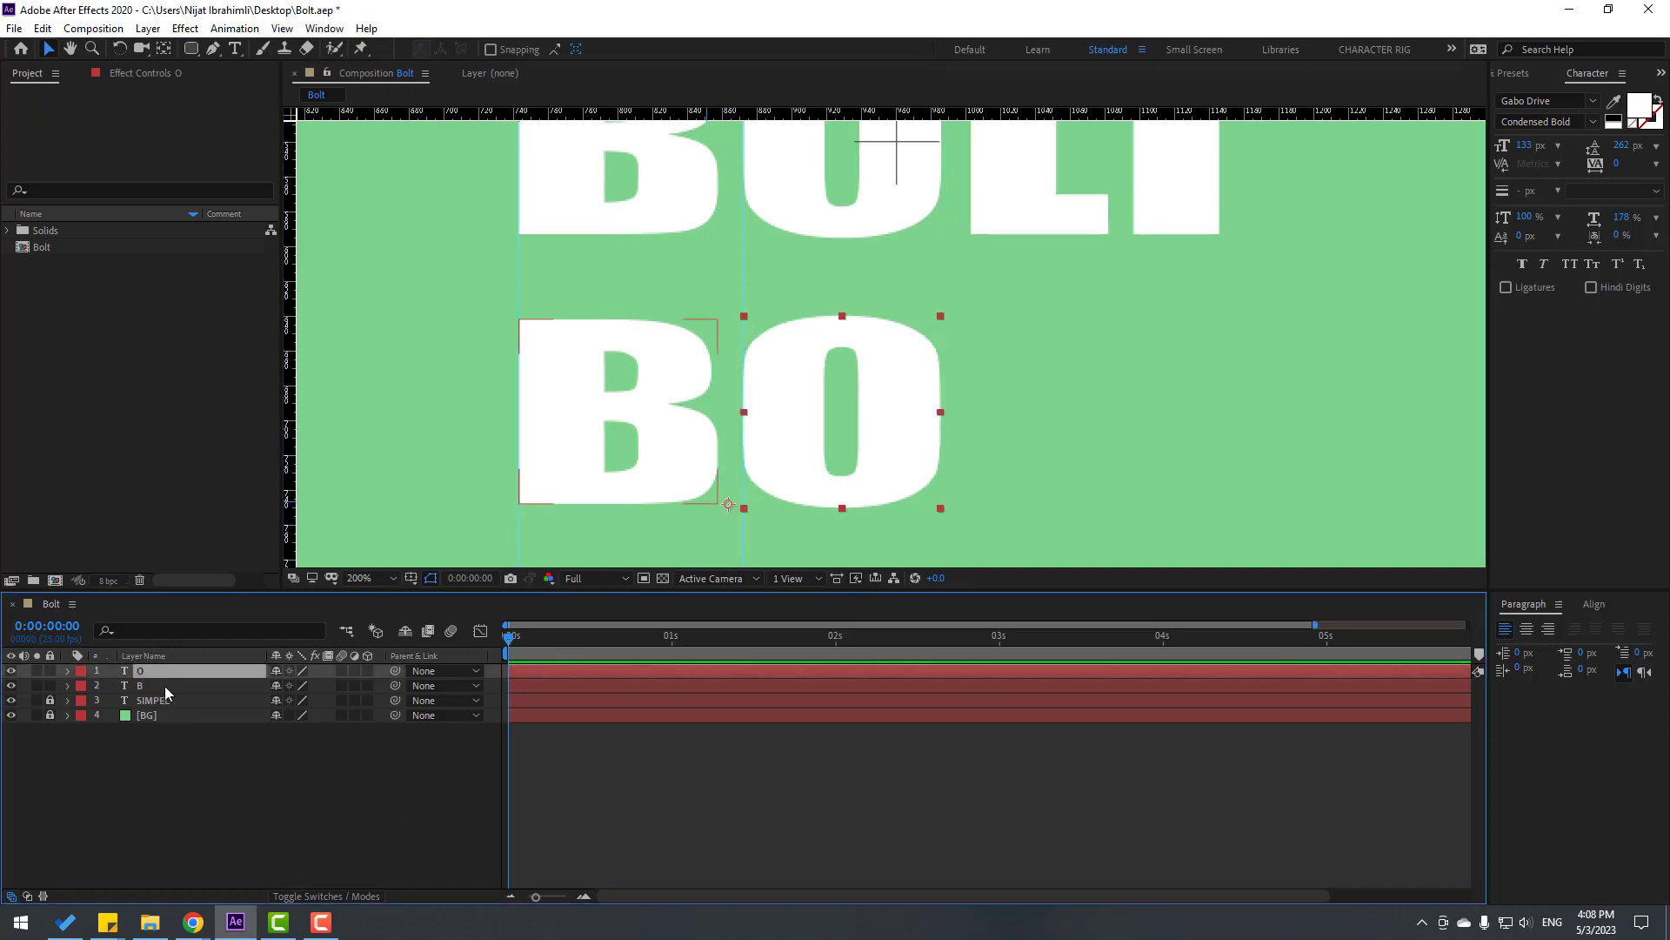
{"action": "key", "text": "ctrl+d"}
{"action": "left_click_drag", "start_coordinate": [790, 442], "coordinate": [884, 410]}
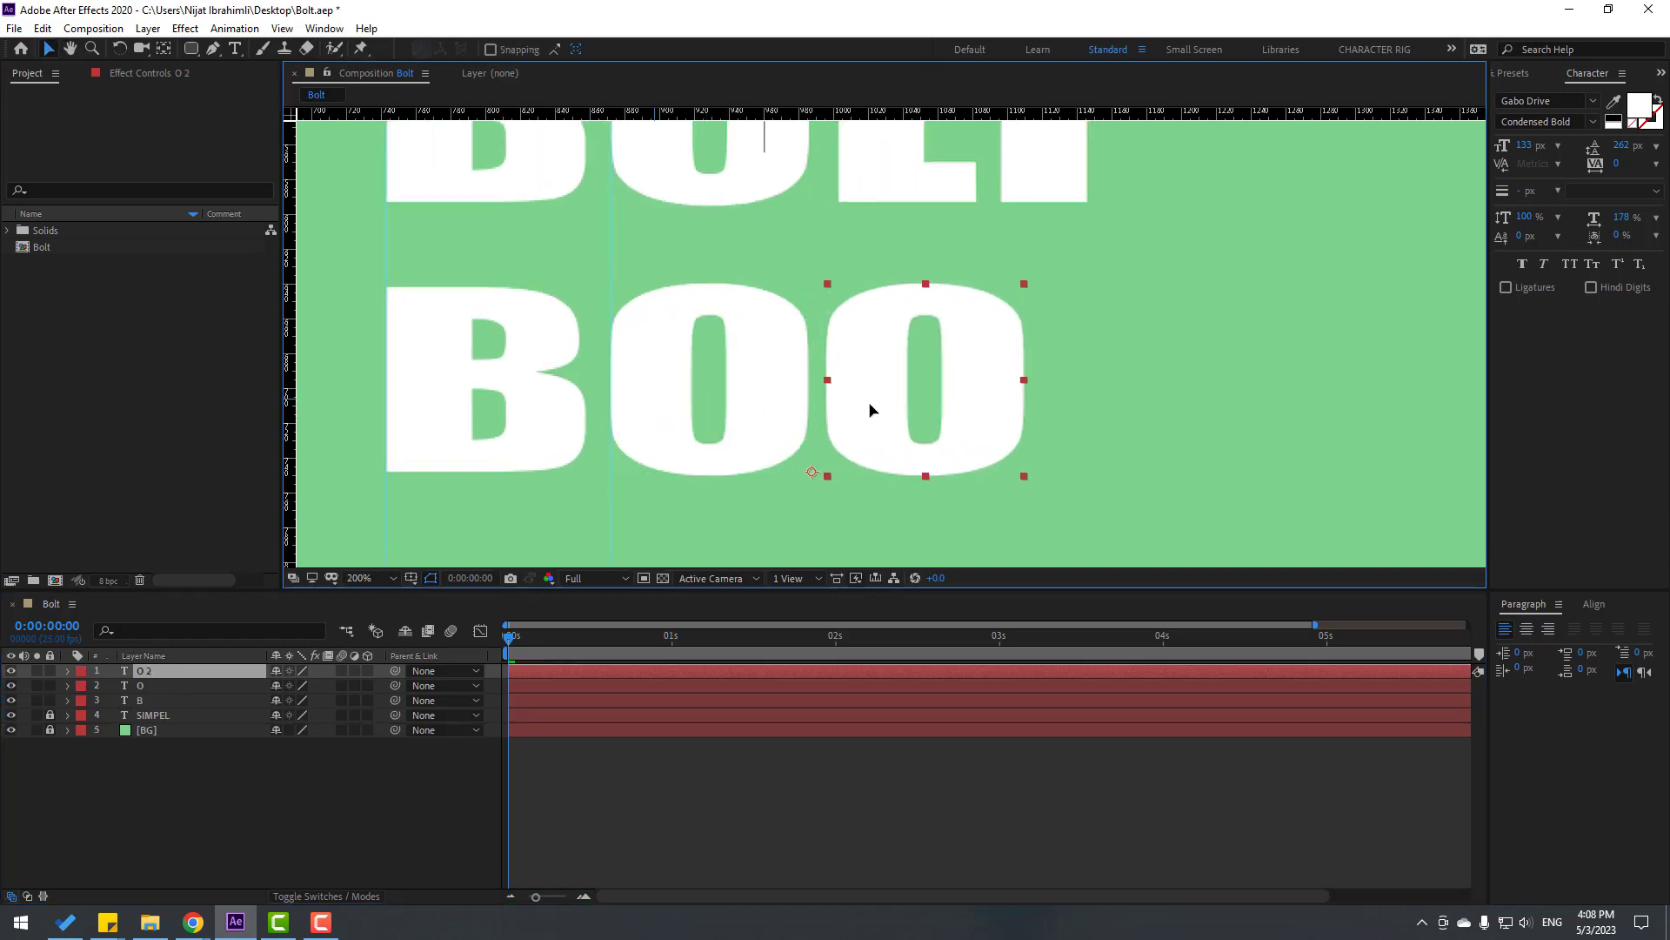
{"action": "left_click", "coordinate": [143, 675]}
{"action": "double_click", "coordinate": [143, 675]}
{"action": "type", "text": "L"}
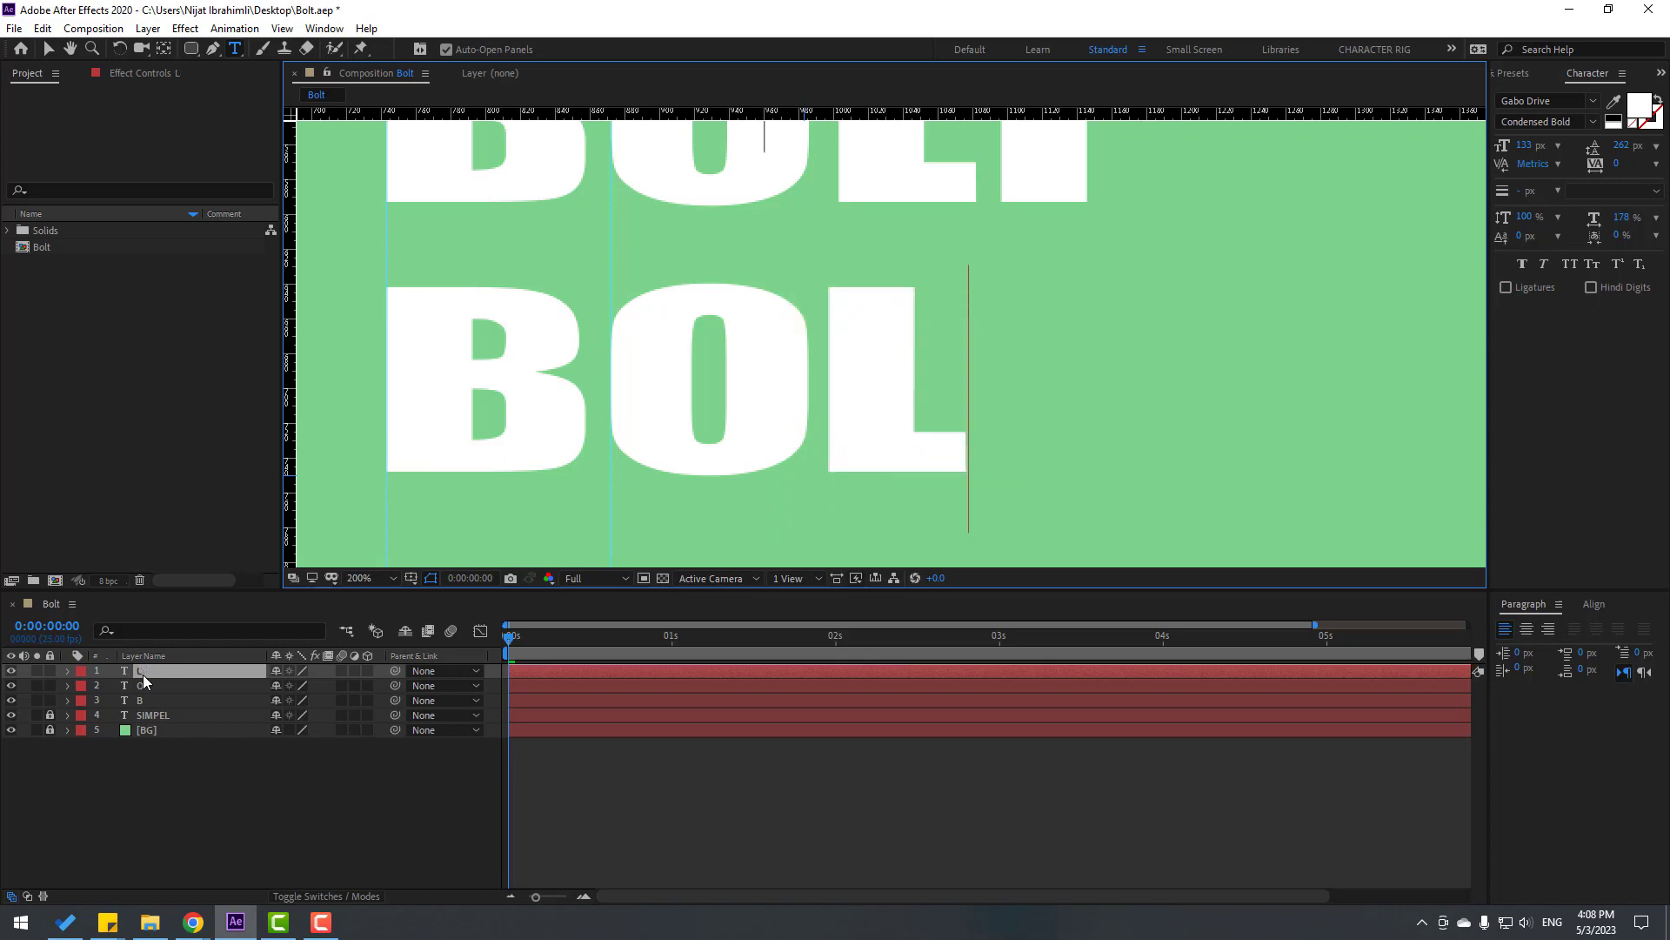
Place a vertical guide at the left edge of the reference L and shift the L layer to align with it.
{"action": "left_click", "coordinate": [50, 51]}
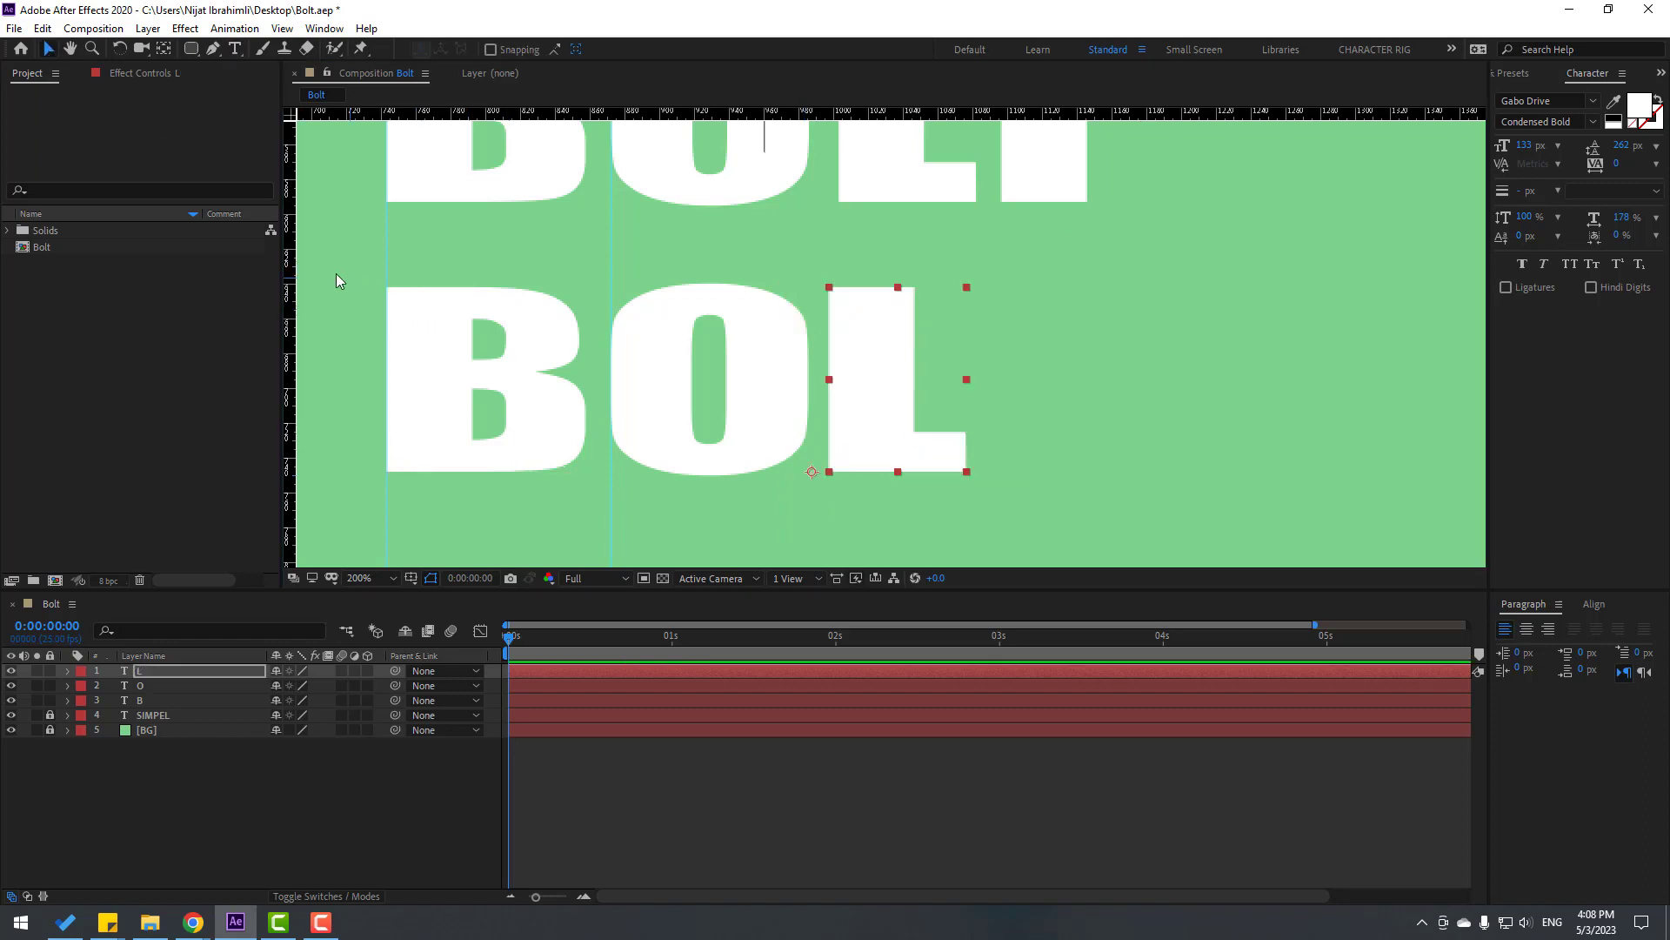
{"action": "left_click_drag", "start_coordinate": [837, 253], "coordinate": [838, 251]}
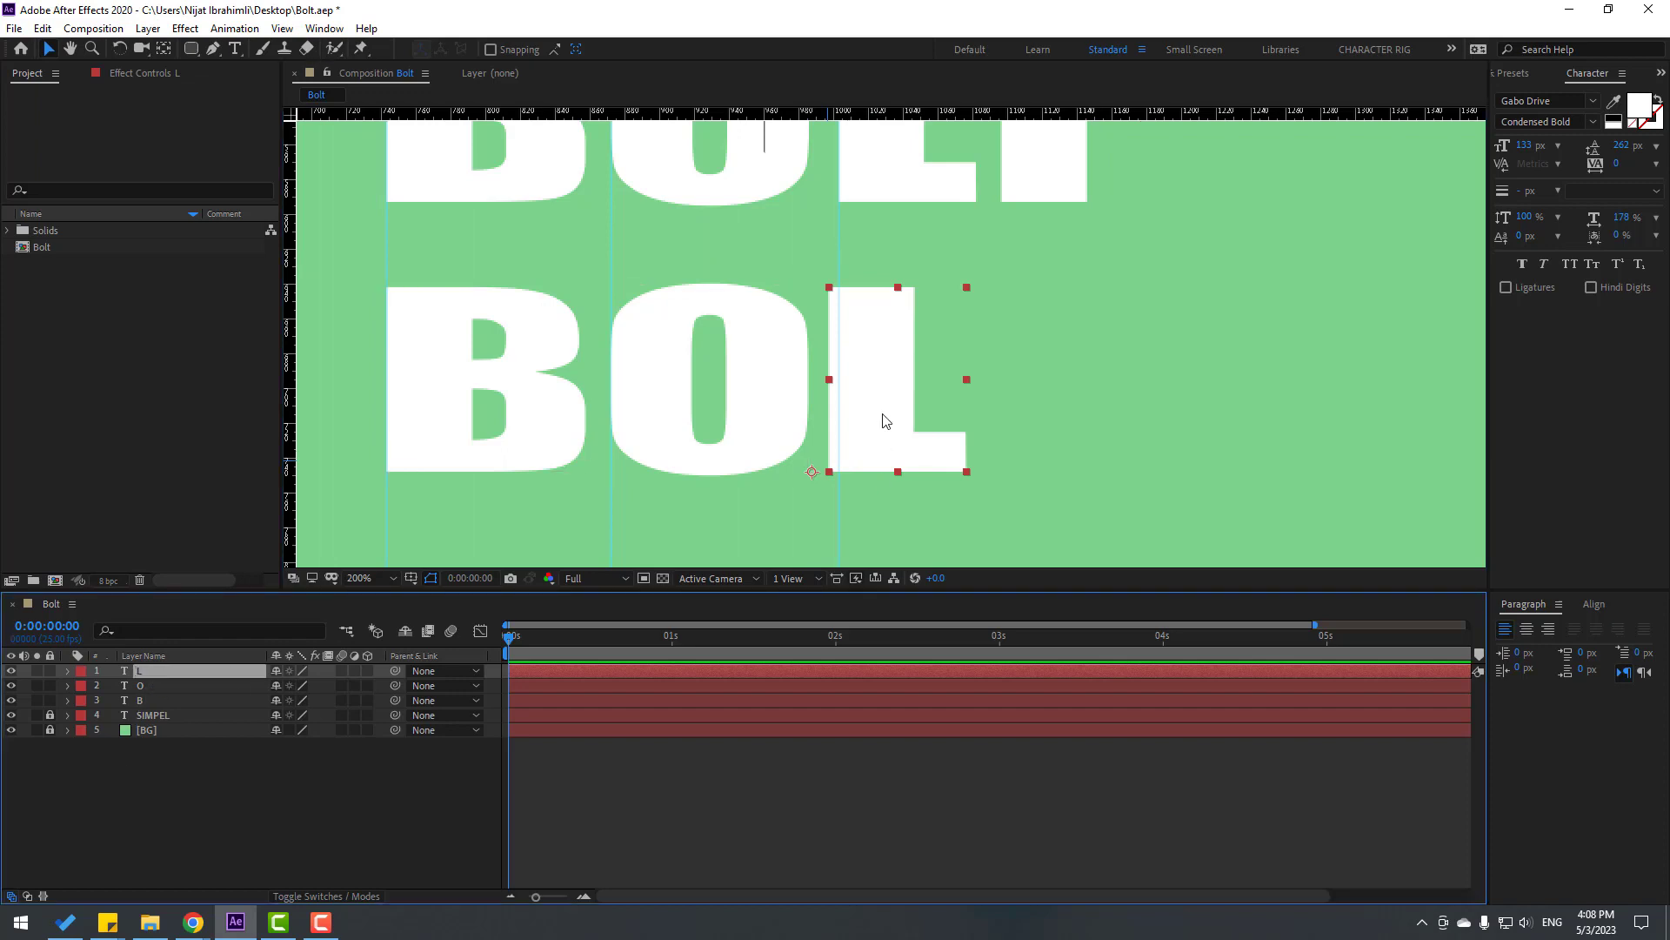
{"action": "left_click_drag", "start_coordinate": [882, 419], "coordinate": [892, 418]}
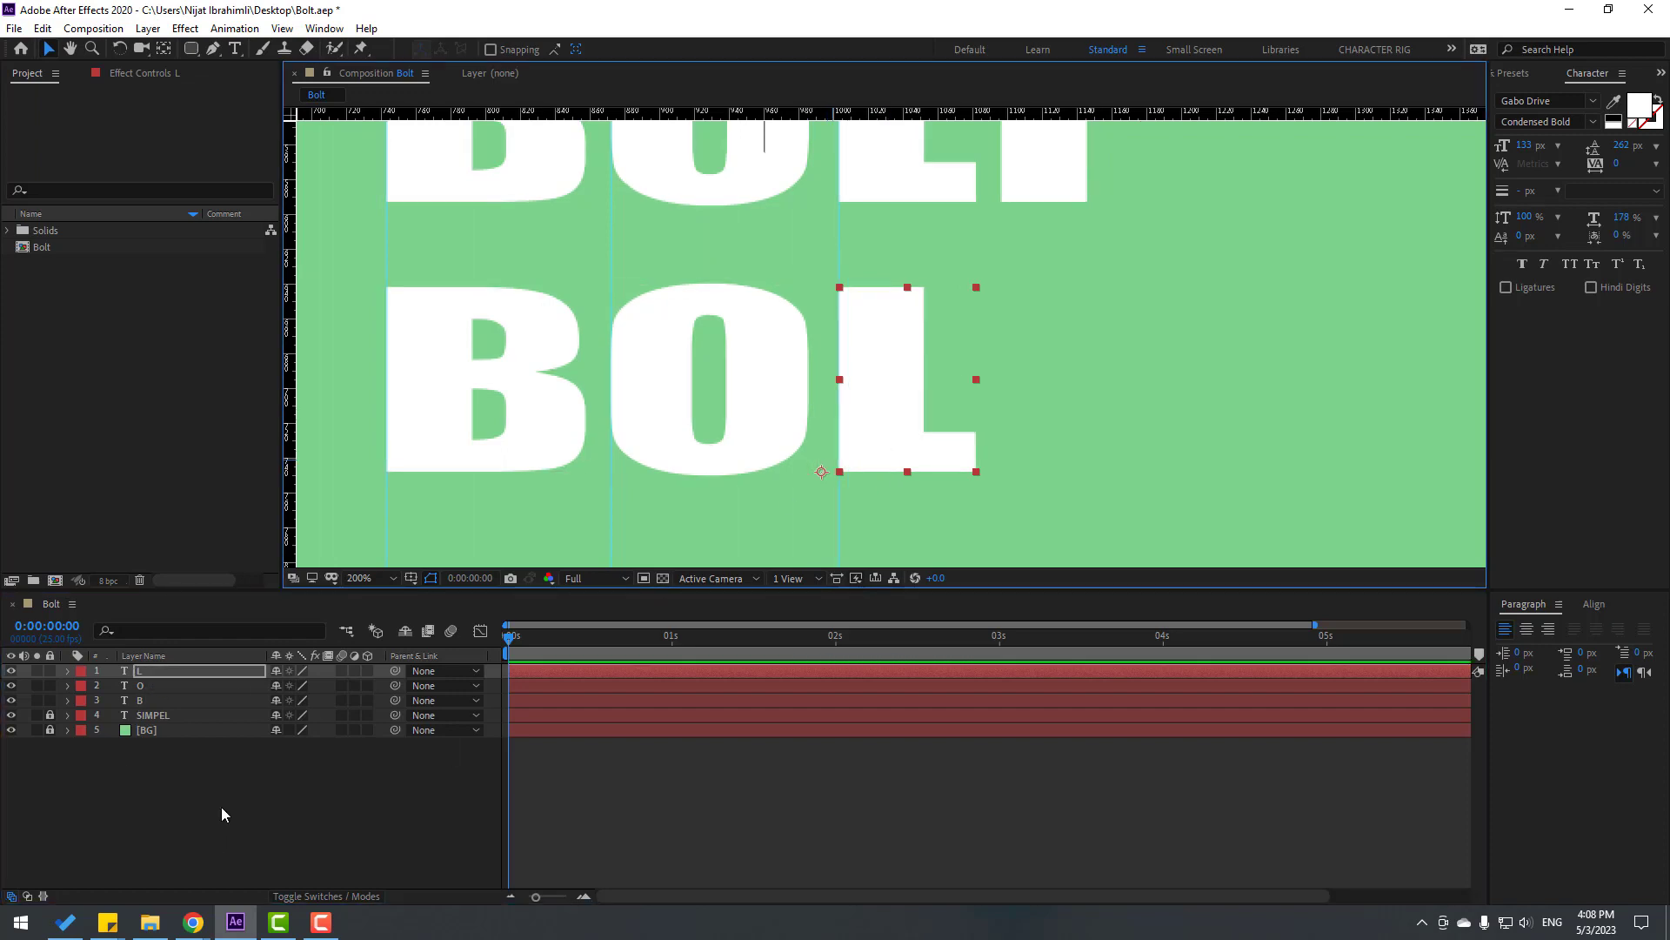
Duplicate the L layer, move the copy to the right of the first L, and change its text to T.
{"action": "left_click", "coordinate": [137, 668]}
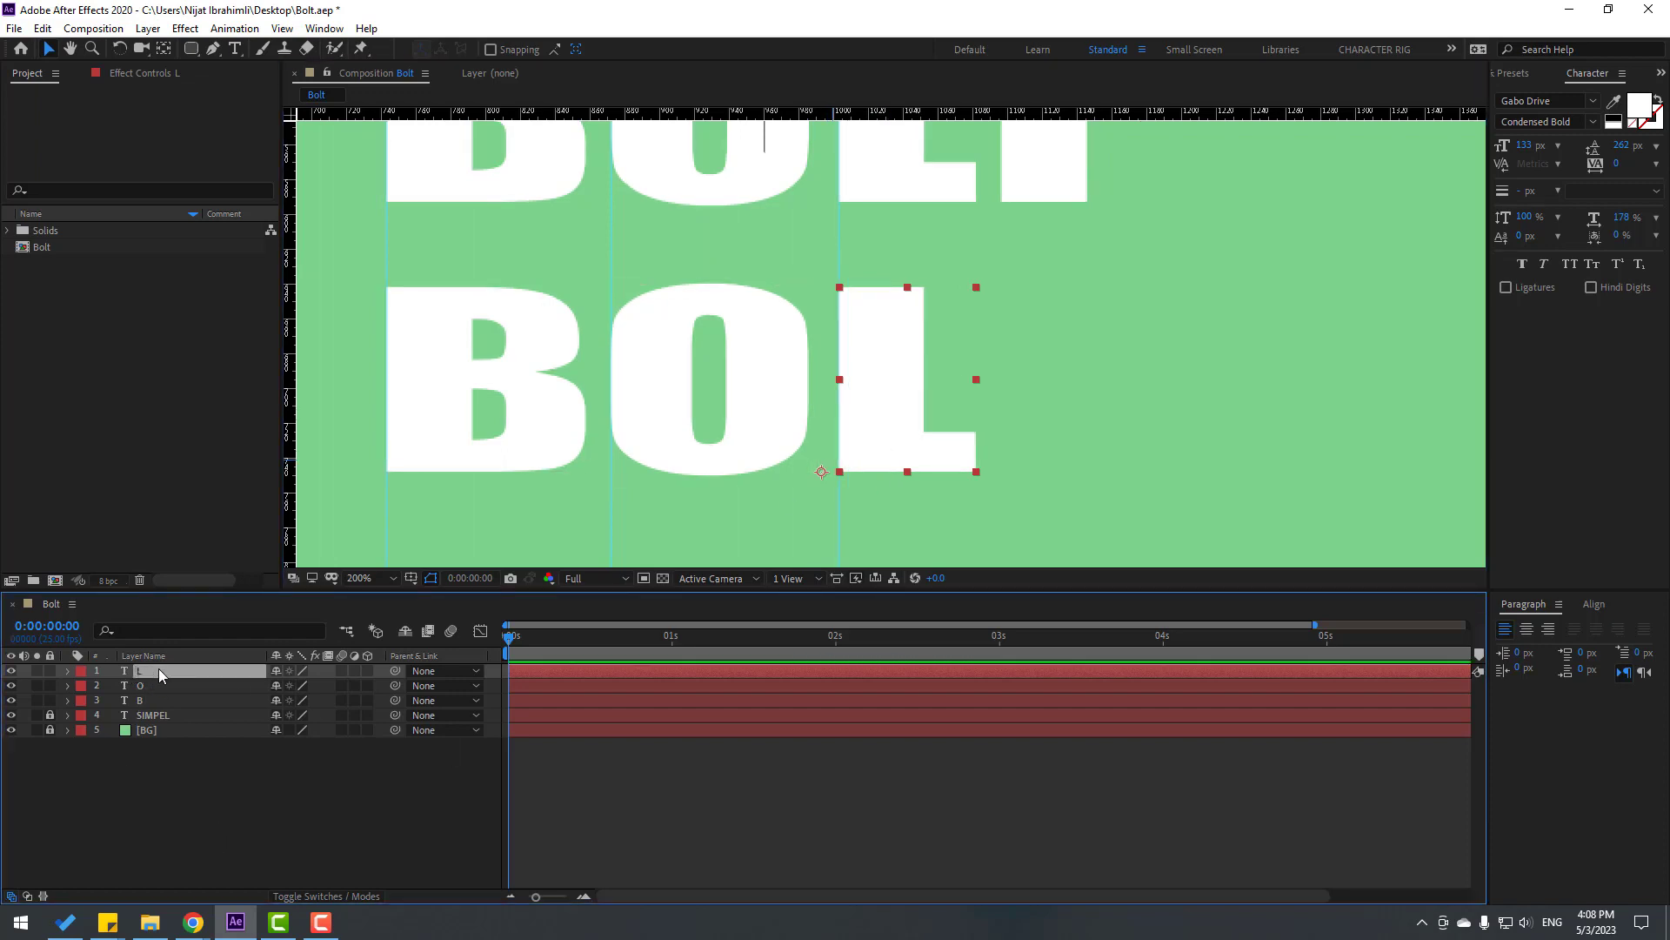
{"action": "key", "text": "ctrl+d"}
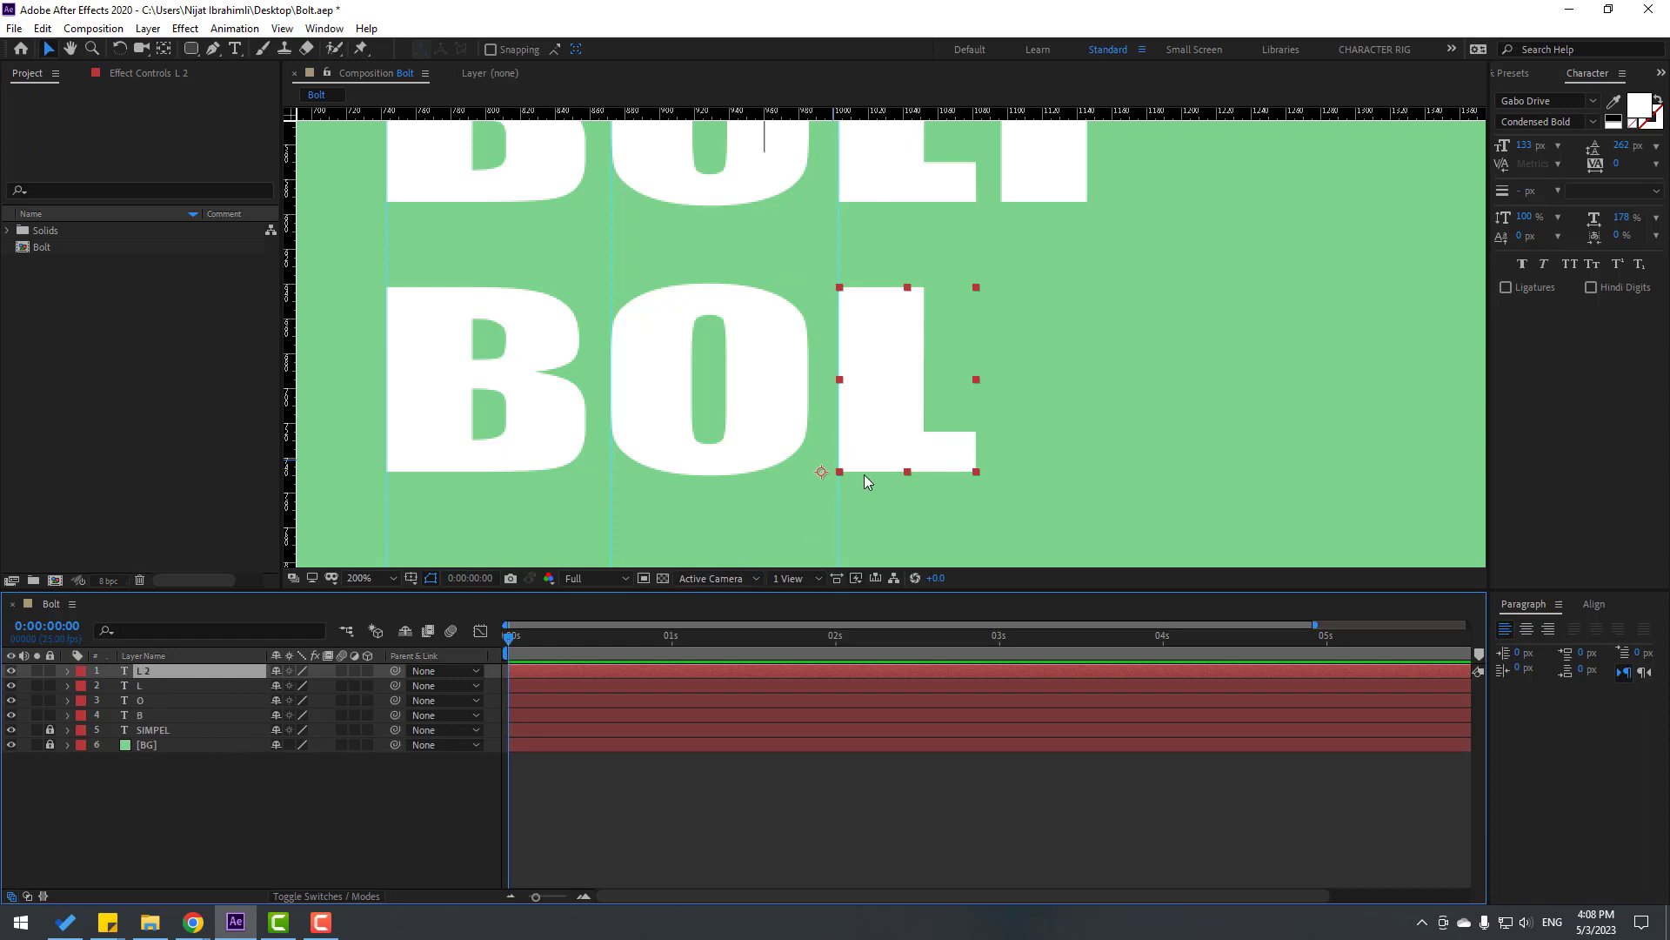
{"action": "left_click_drag", "start_coordinate": [878, 428], "coordinate": [1065, 426]}
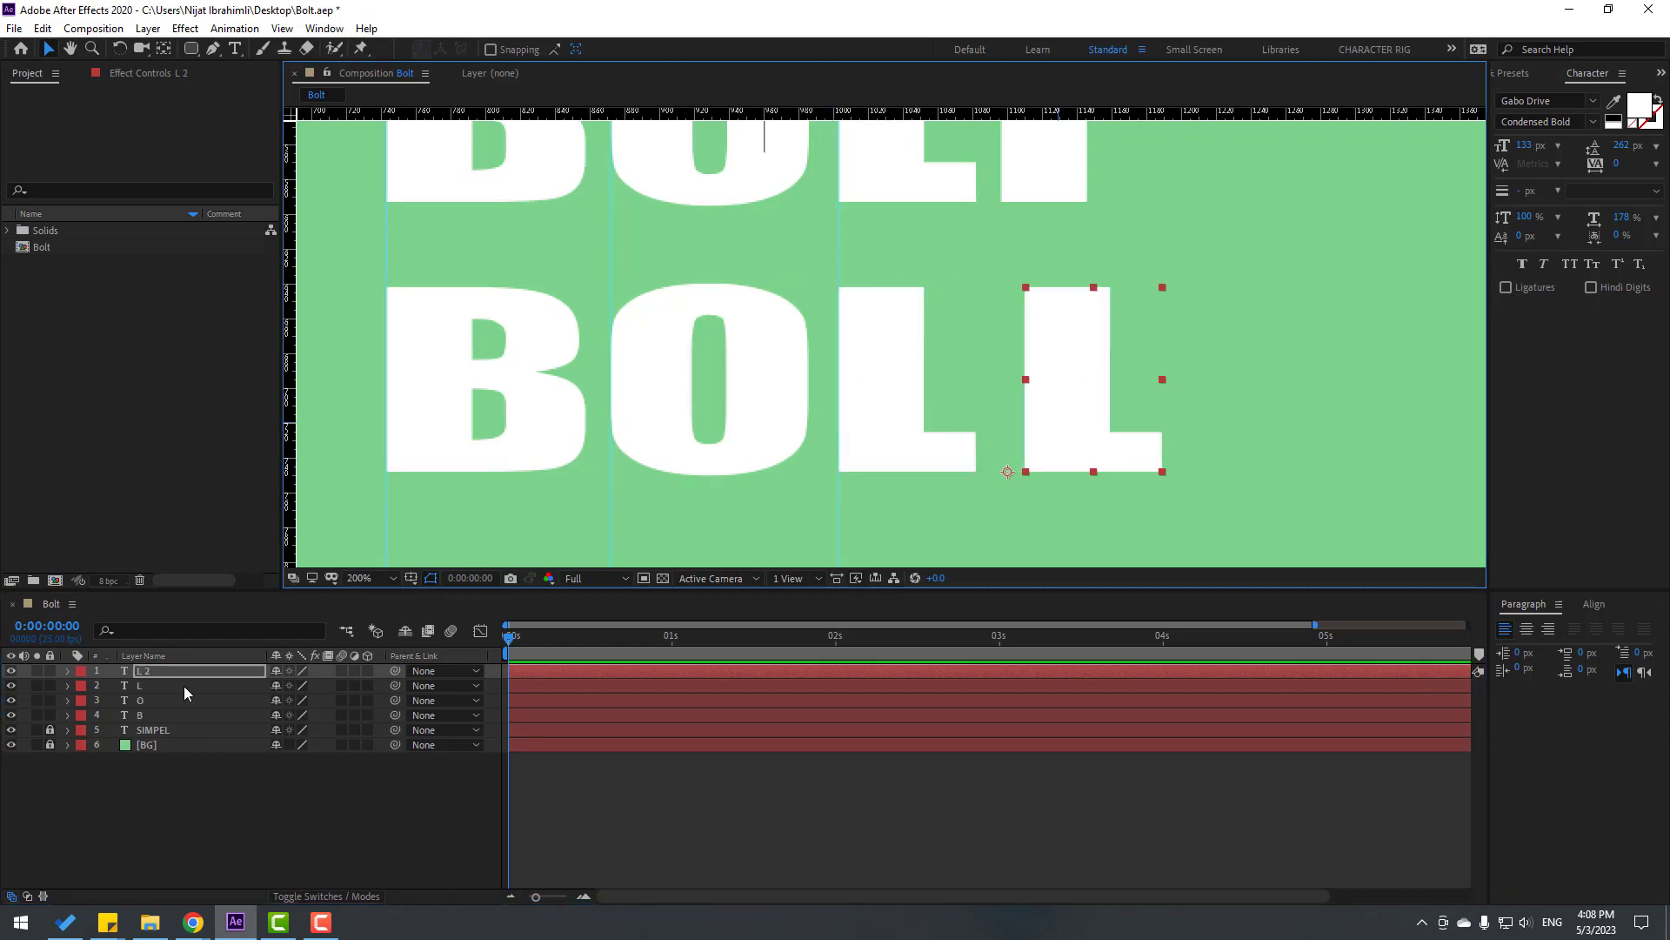
{"action": "double_click", "coordinate": [158, 671]}
{"action": "type", "text": "T"}
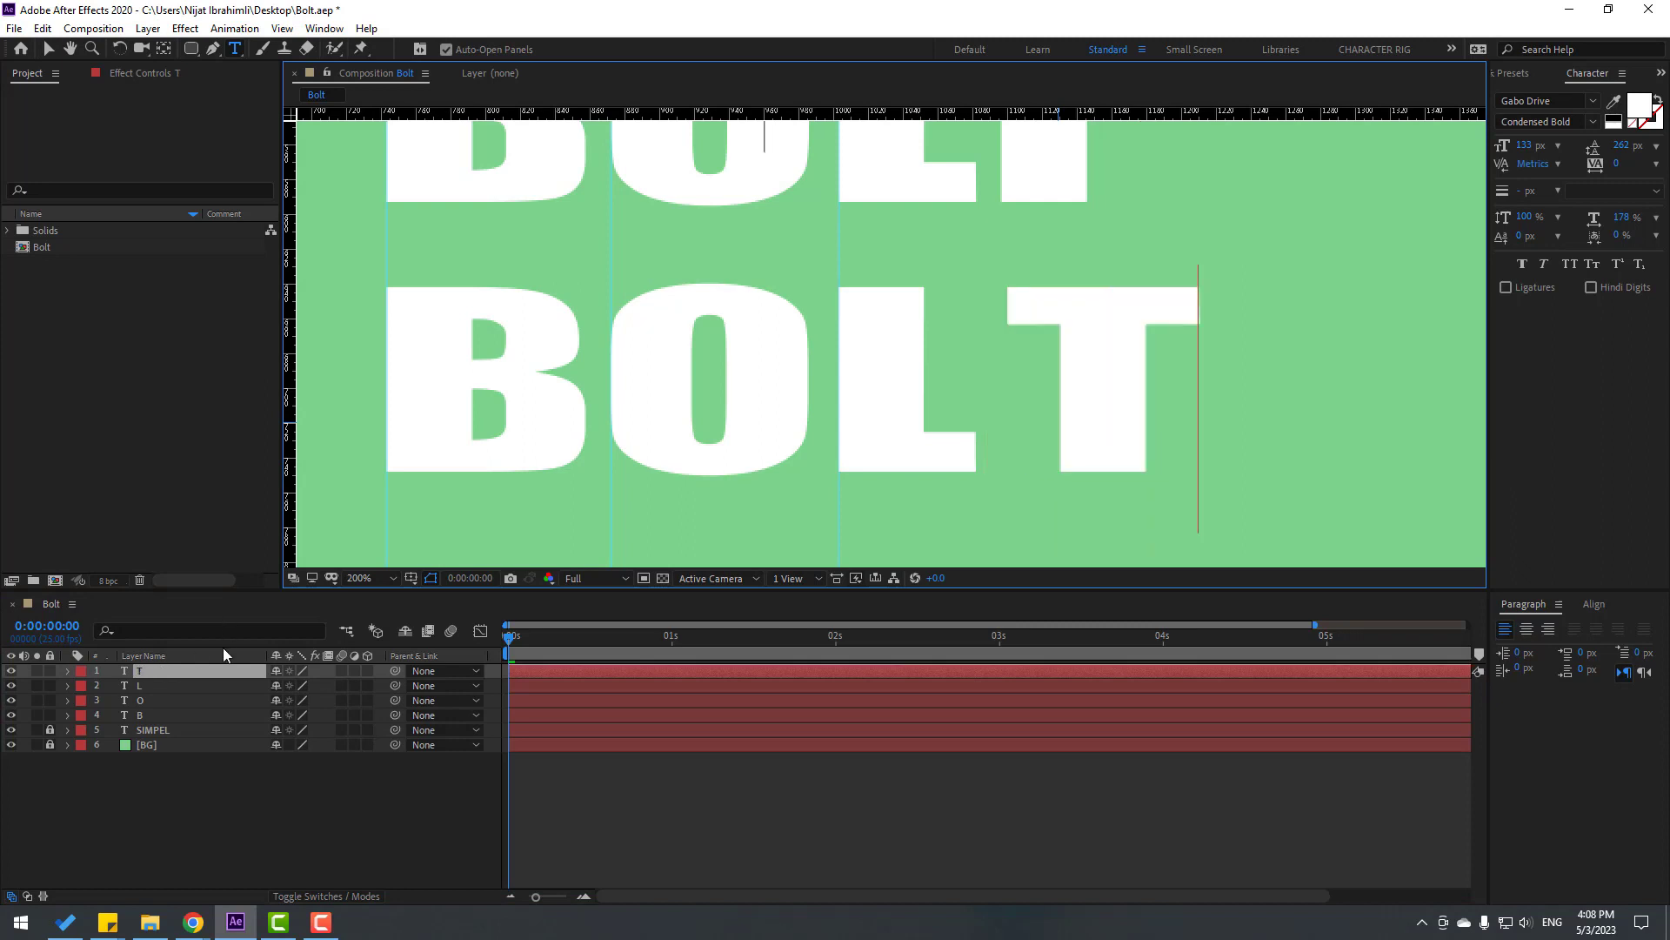
Place a vertical guide at the left end of the reference T's crossbar and move the T layer left to align with it.
{"action": "left_click", "coordinate": [46, 52]}
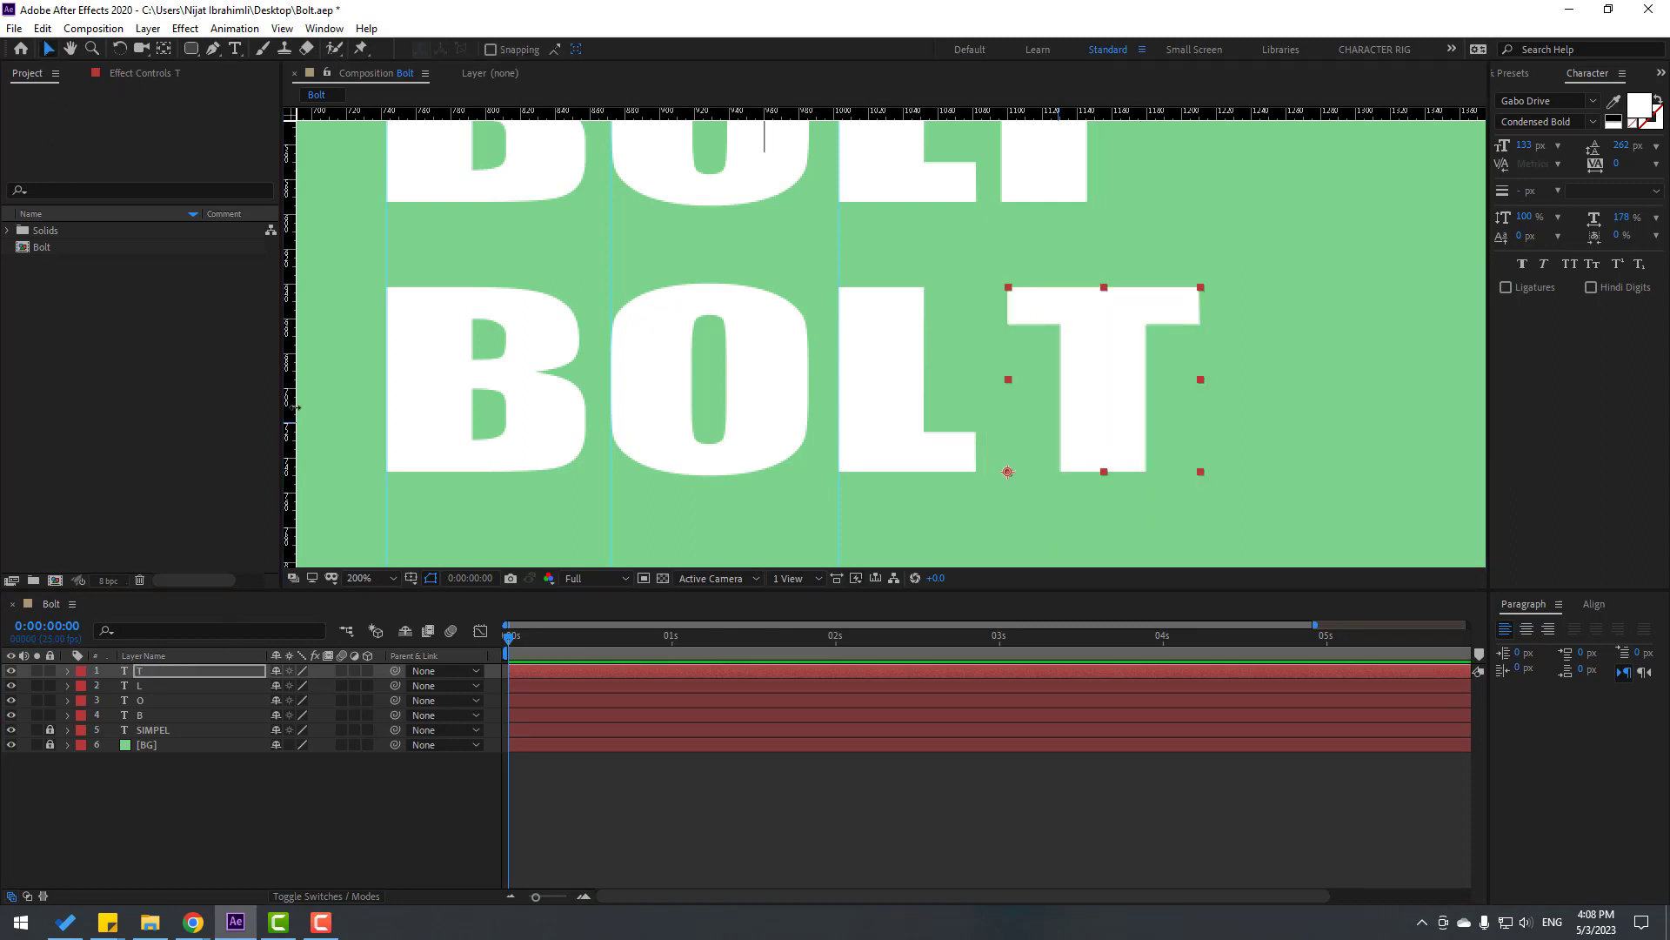
{"action": "left_click_drag", "start_coordinate": [294, 294], "coordinate": [1002, 278]}
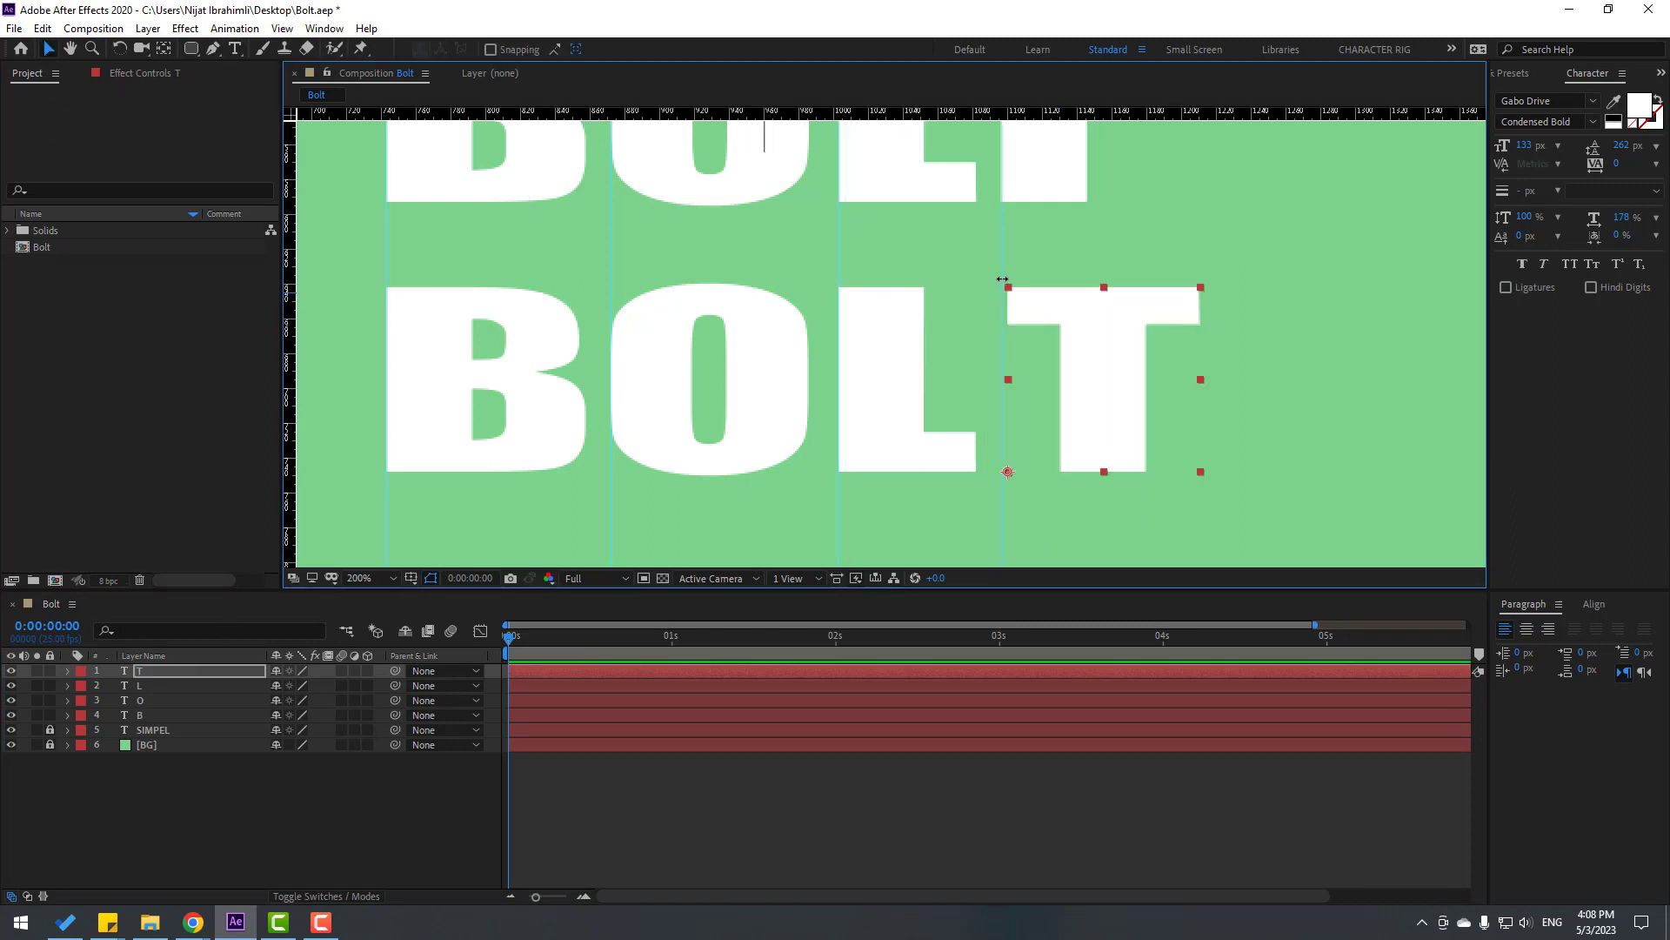
{"action": "left_click_drag", "start_coordinate": [1118, 245], "coordinate": [1068, 439]}
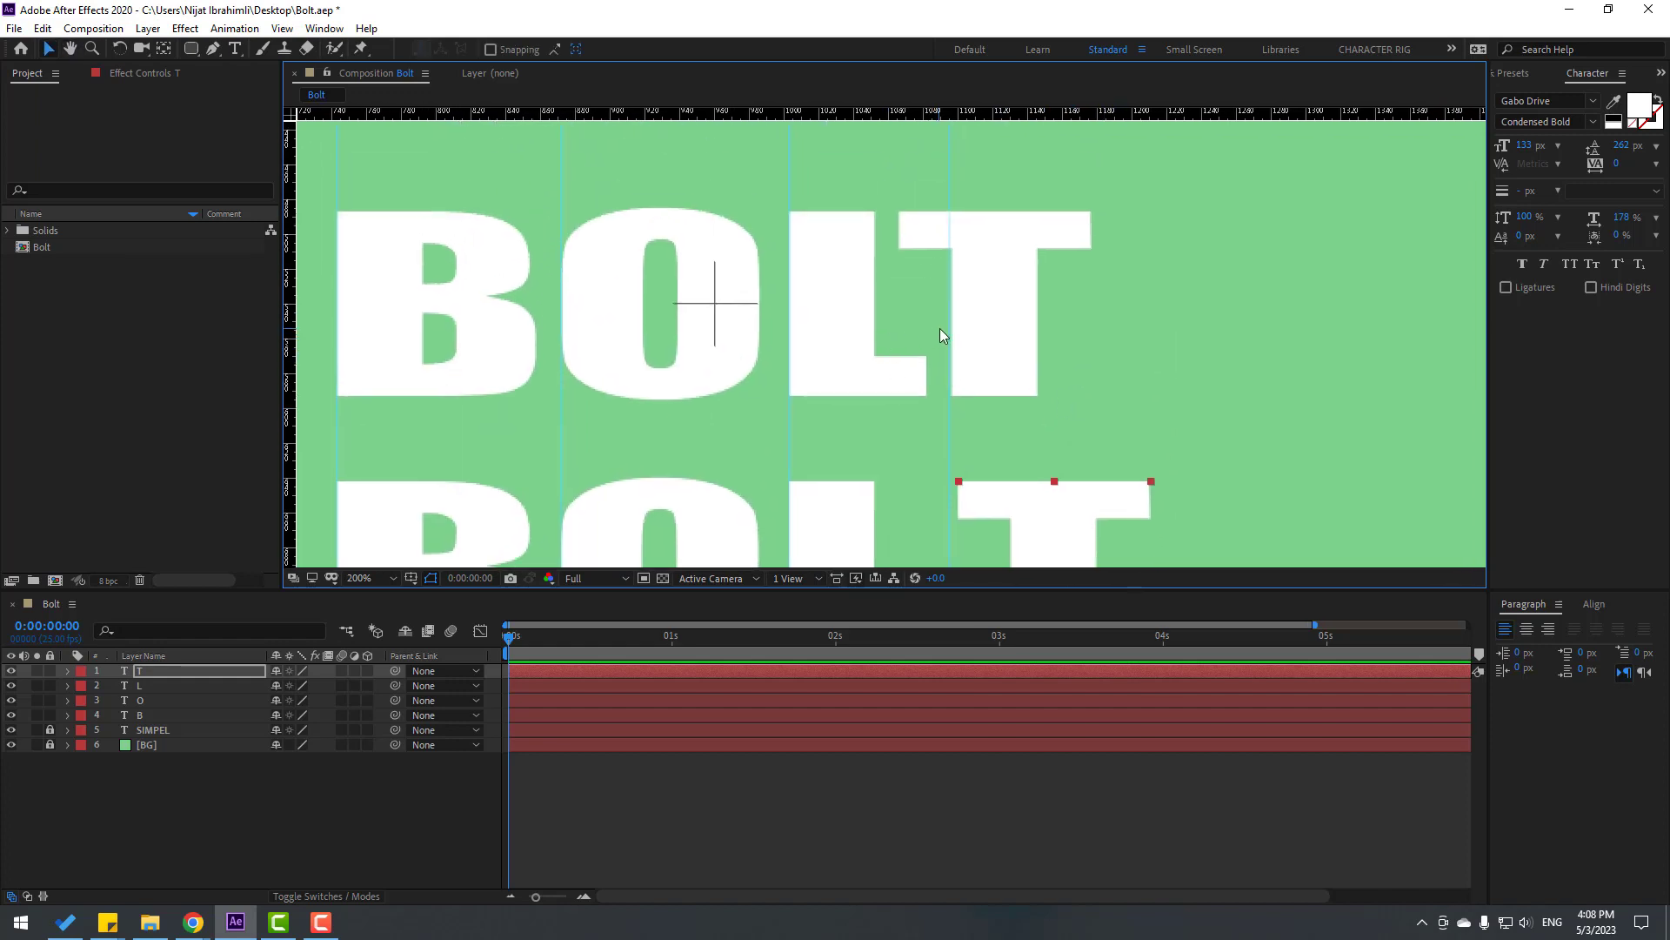
{"action": "left_click_drag", "start_coordinate": [949, 328], "coordinate": [907, 322]}
{"action": "scroll", "coordinate": [983, 335], "scroll_direction": "down", "scroll_amount": 3}
{"action": "left_click", "coordinate": [144, 671]}
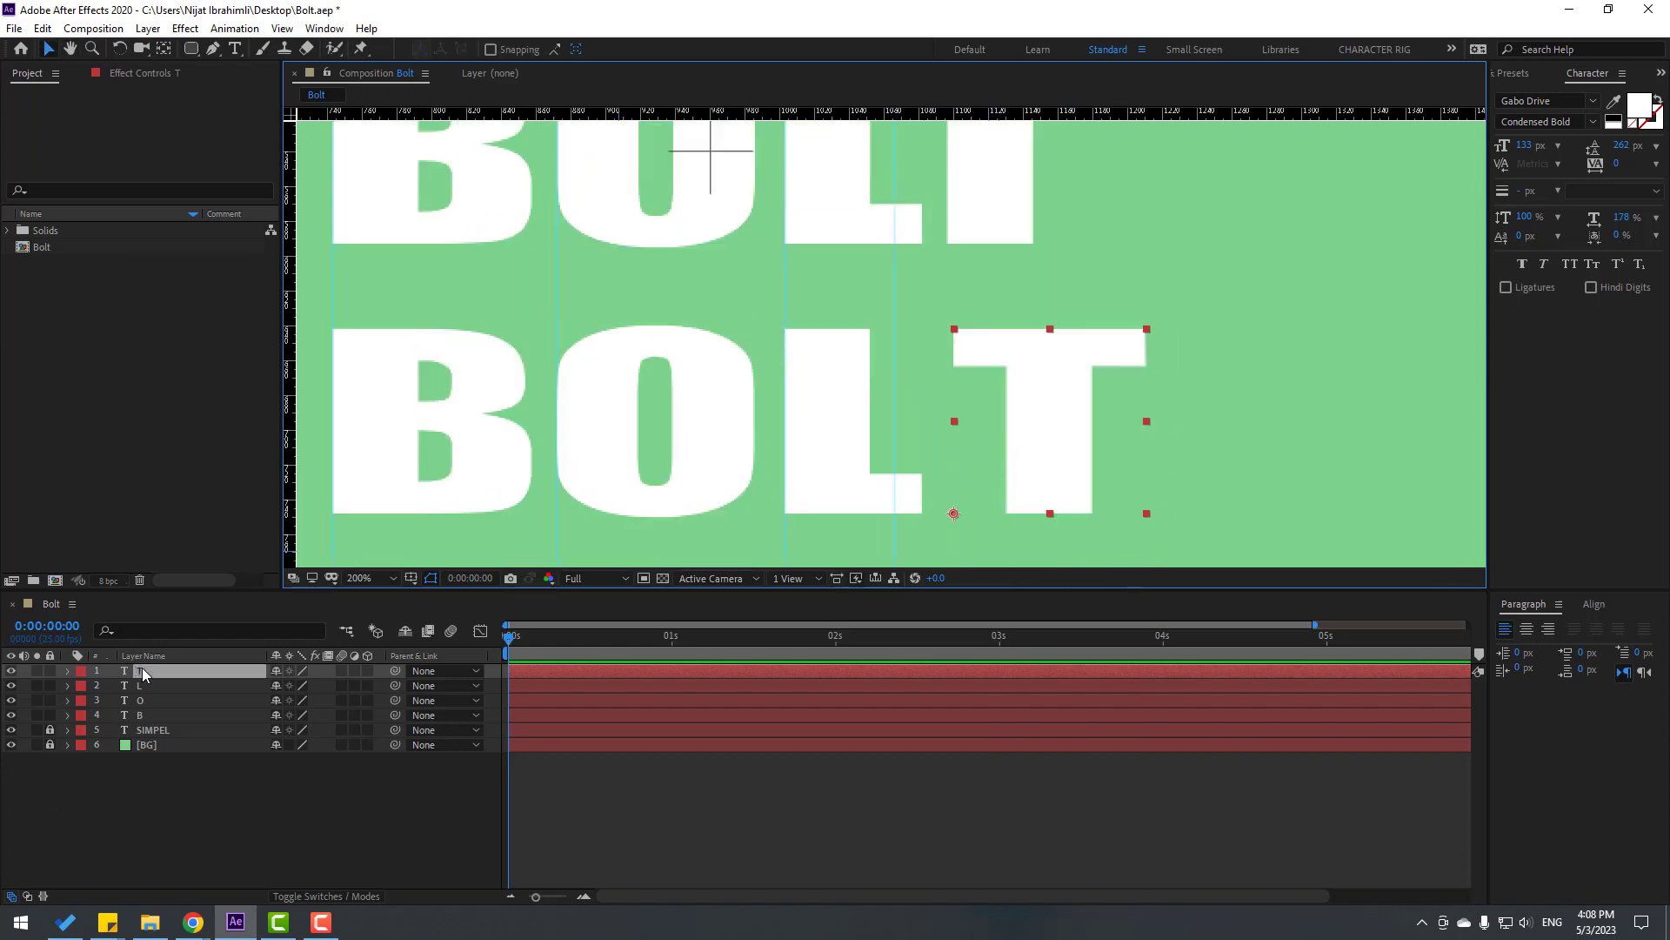
{"action": "left_click_drag", "start_coordinate": [1065, 413], "coordinate": [1013, 409]}
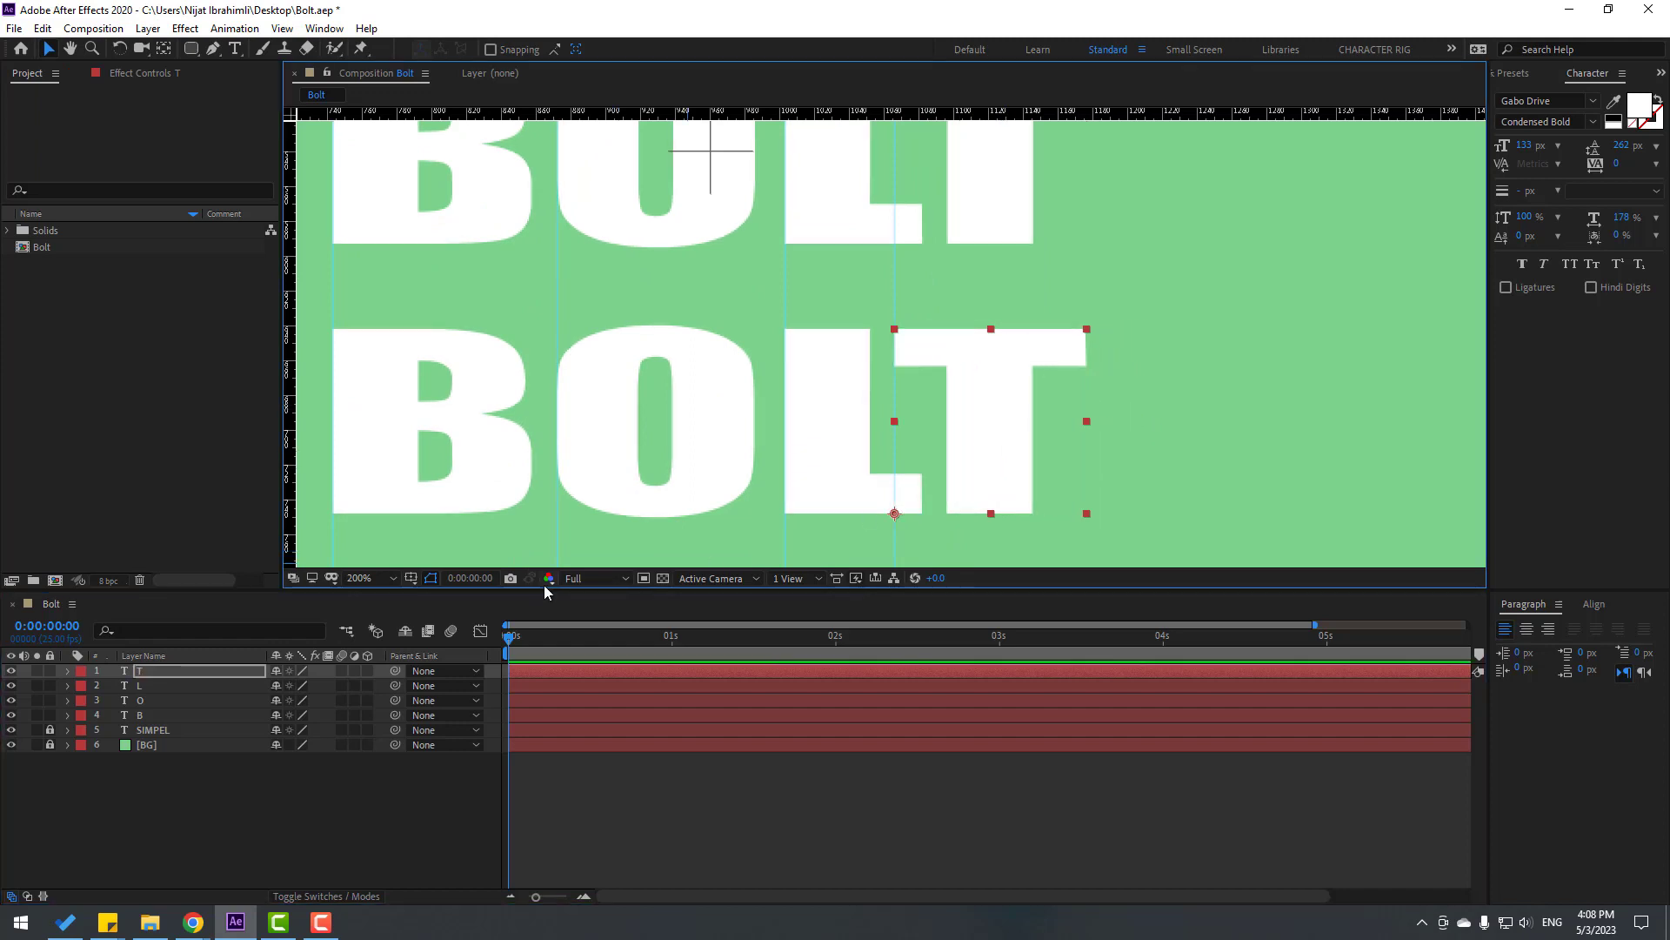
Move the B layer's anchor point onto the bottom edge of the letter, near its centre, with the Pan Behind tool.
{"action": "key", "text": "comma"}
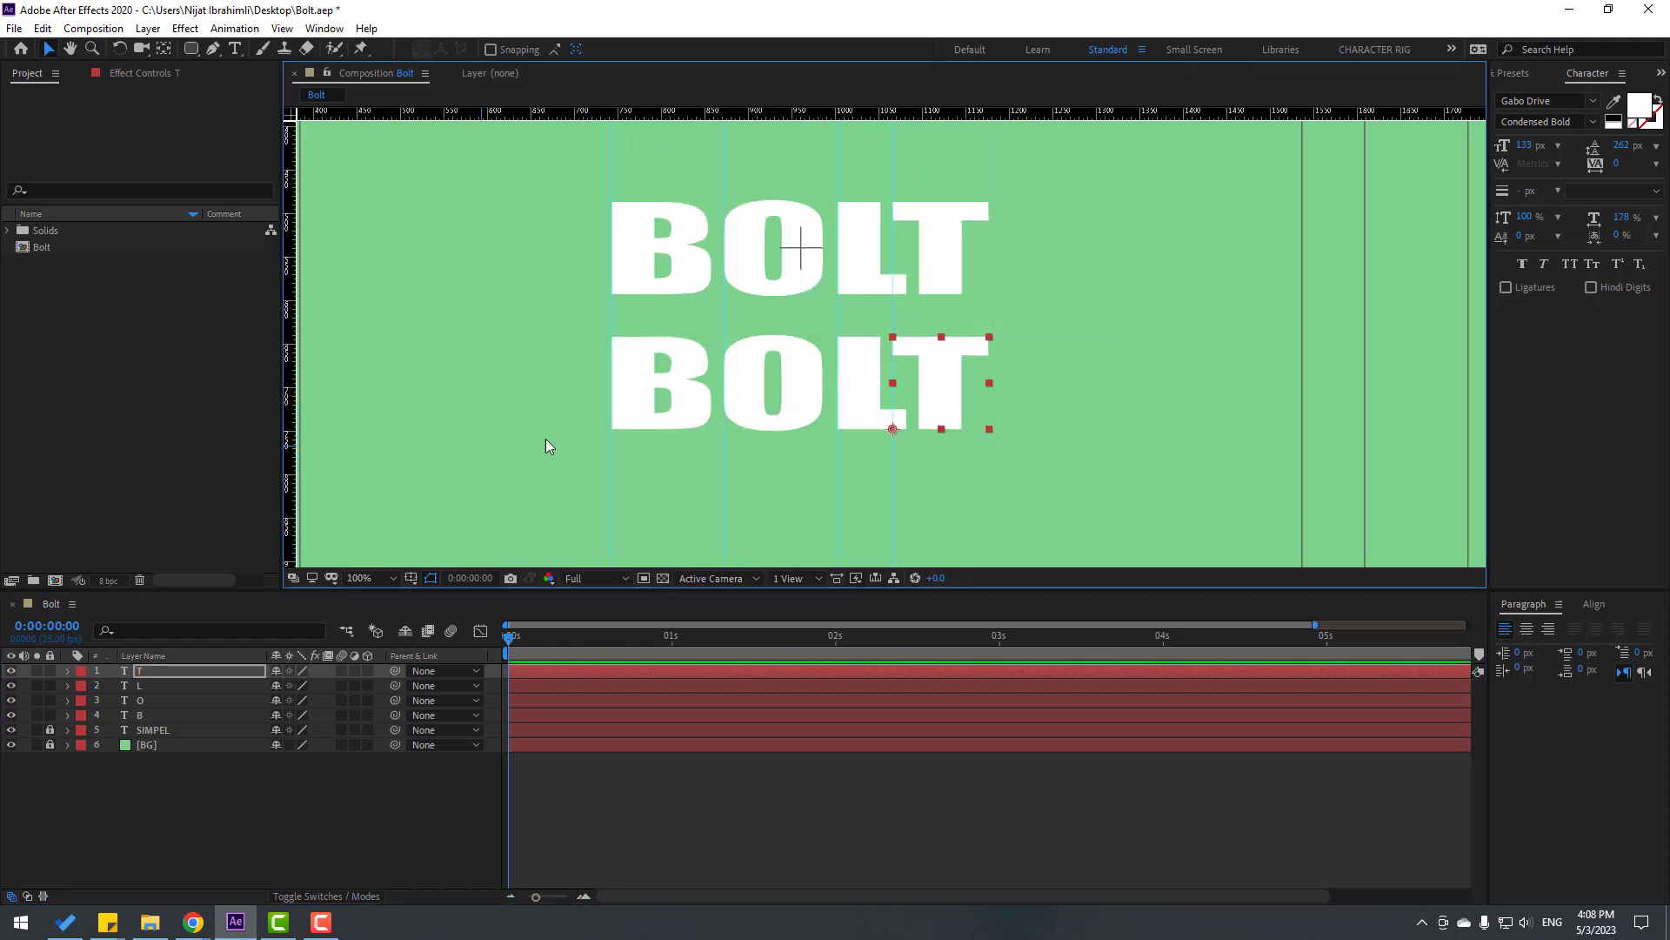
{"action": "left_click", "coordinate": [139, 715]}
{"action": "scroll", "coordinate": [634, 459], "scroll_direction": "up", "scroll_amount": 1}
{"action": "scroll", "coordinate": [855, 421], "scroll_direction": "up", "scroll_amount": 1}
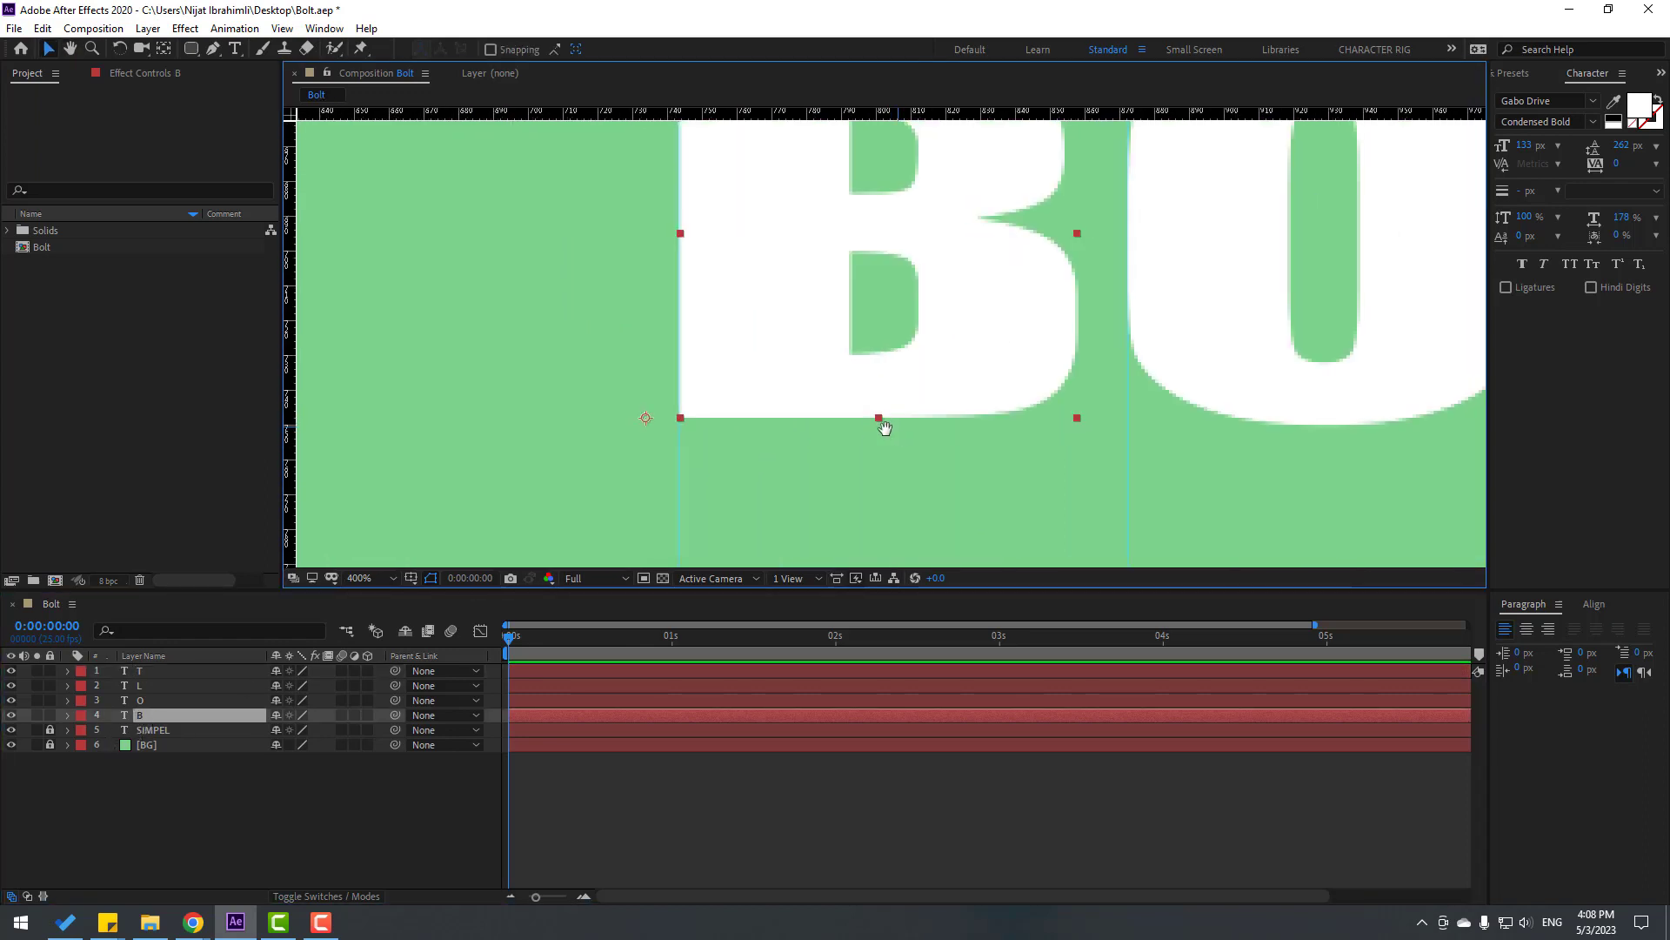
{"action": "left_click", "coordinate": [166, 50]}
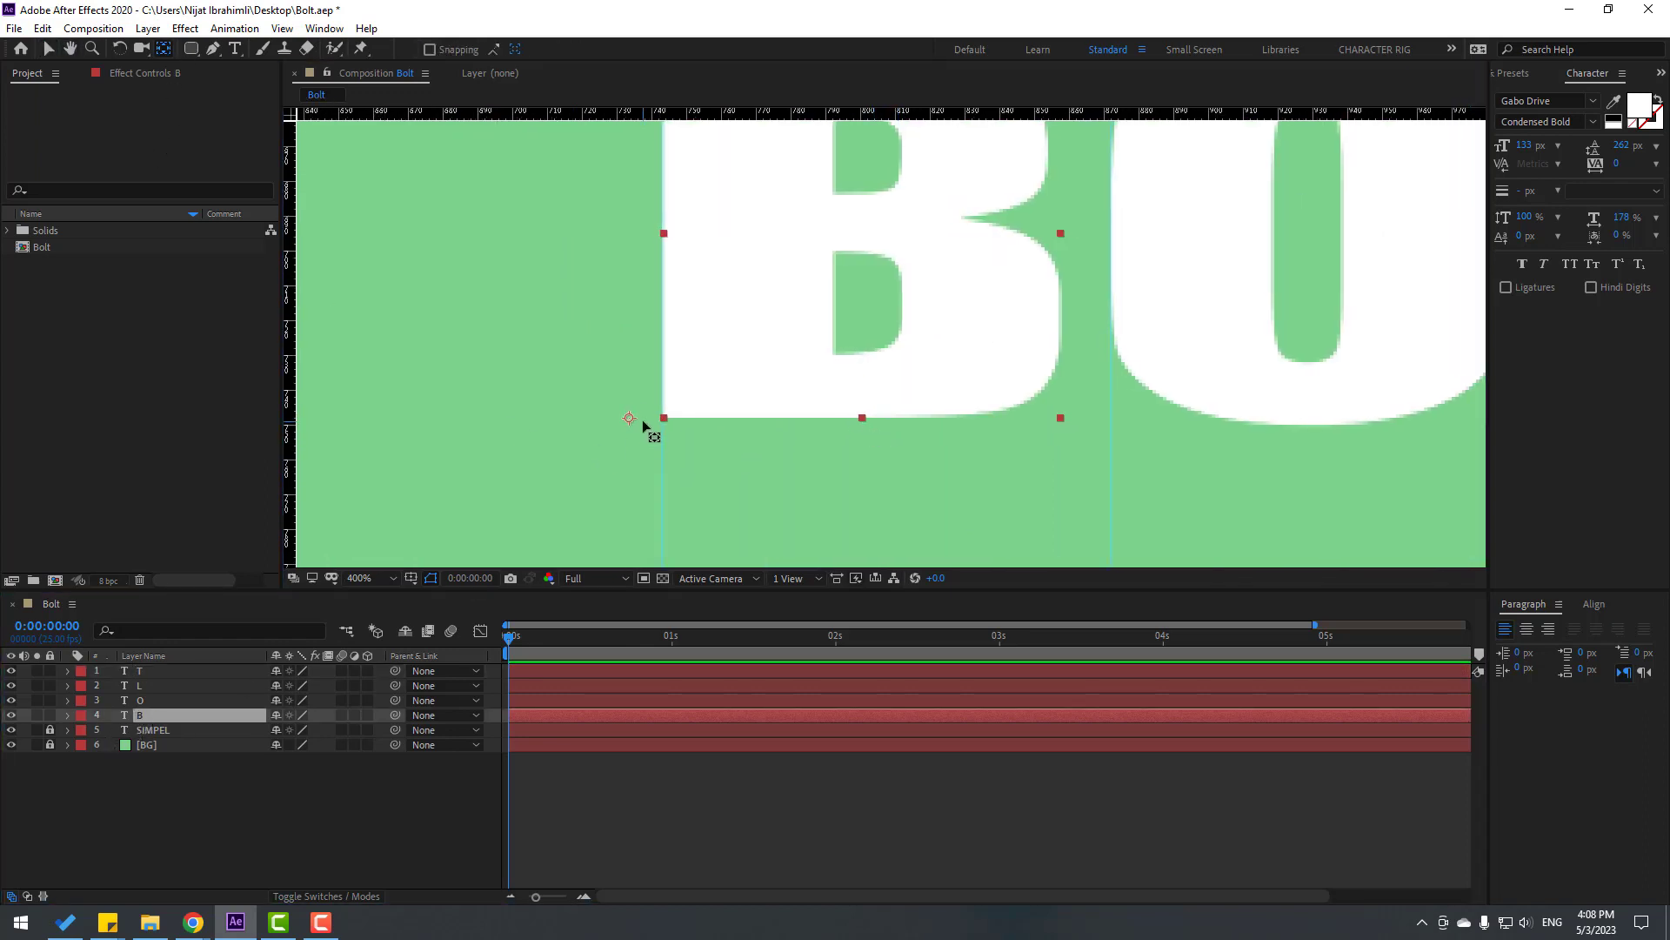
{"action": "left_click_drag", "start_coordinate": [630, 419], "coordinate": [811, 417]}
Move the O layer's anchor point to the bottom centre of the letter.
{"action": "left_click_drag", "start_coordinate": [1186, 336], "coordinate": [914, 343]}
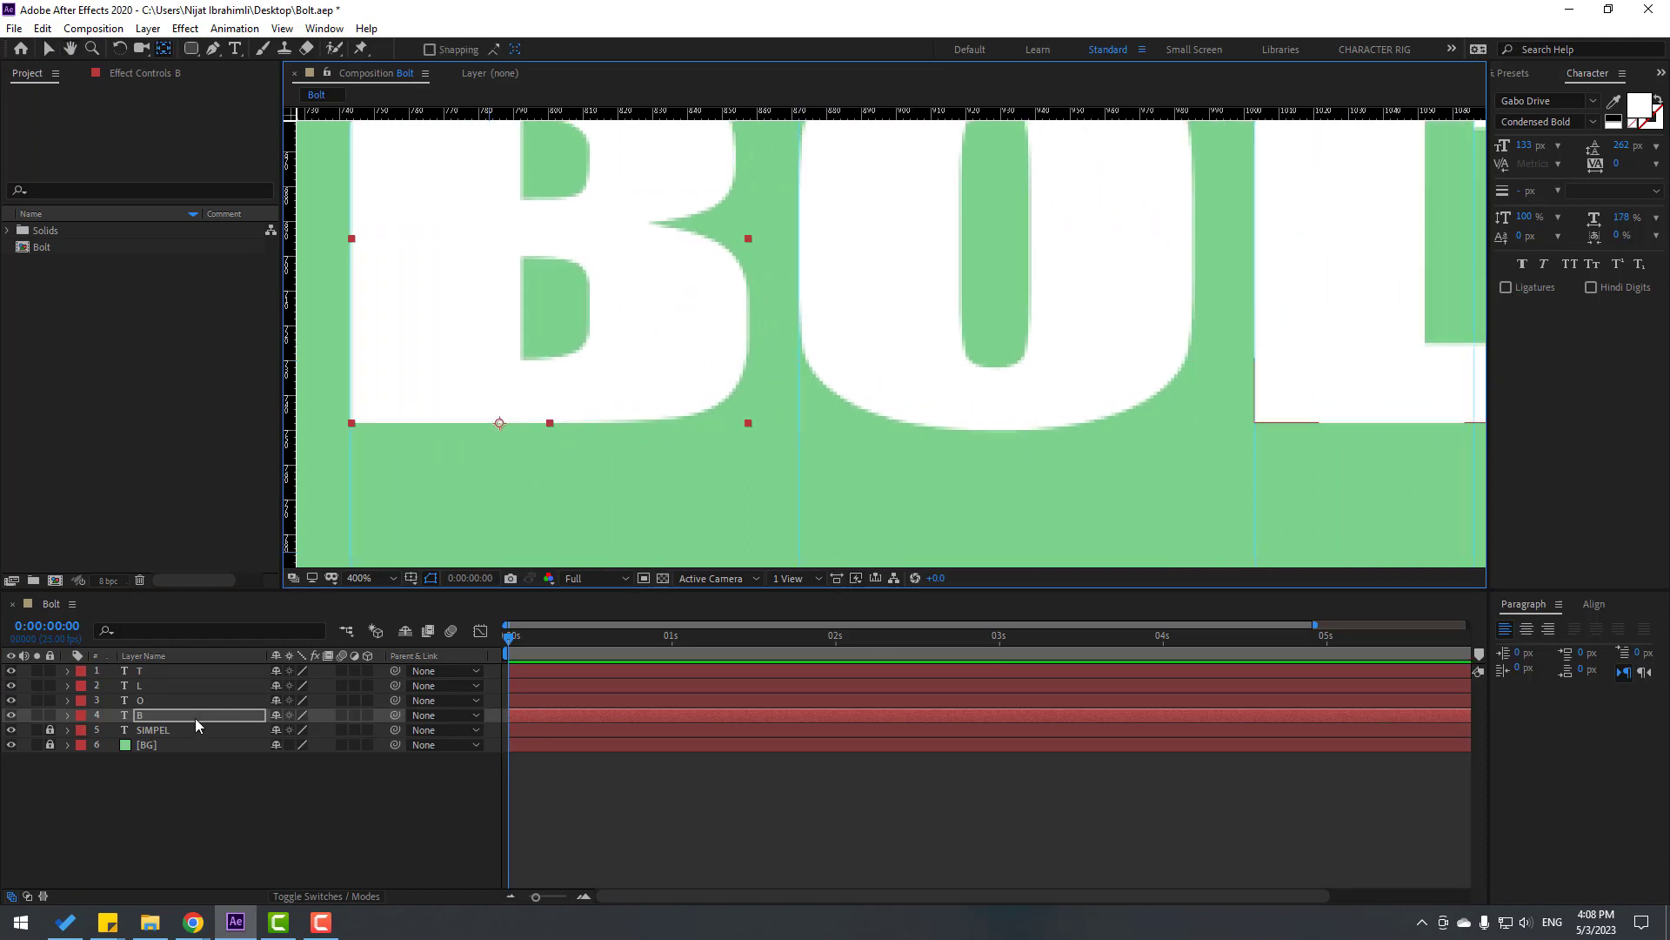
{"action": "left_click", "coordinate": [152, 701]}
{"action": "left_click_drag", "start_coordinate": [1086, 347], "coordinate": [831, 348]}
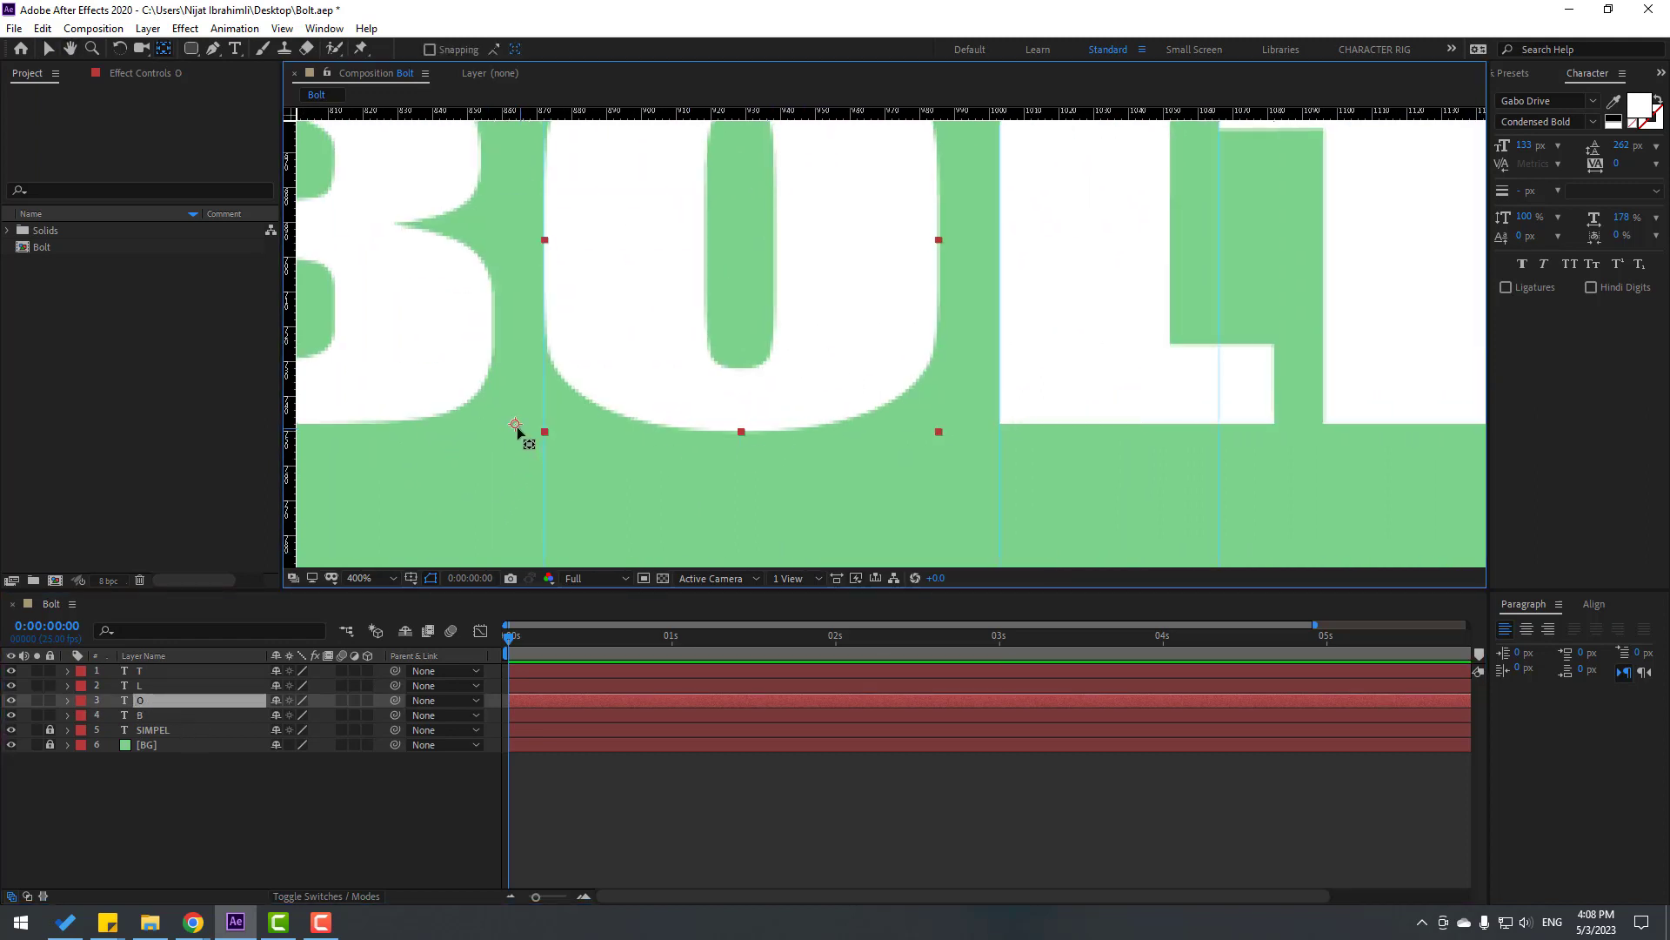
{"action": "left_click_drag", "start_coordinate": [530, 431], "coordinate": [749, 427]}
Move the anchor points of the L and T layers to the bottom of their letters, near the centre.
{"action": "left_click_drag", "start_coordinate": [1091, 422], "coordinate": [843, 417]}
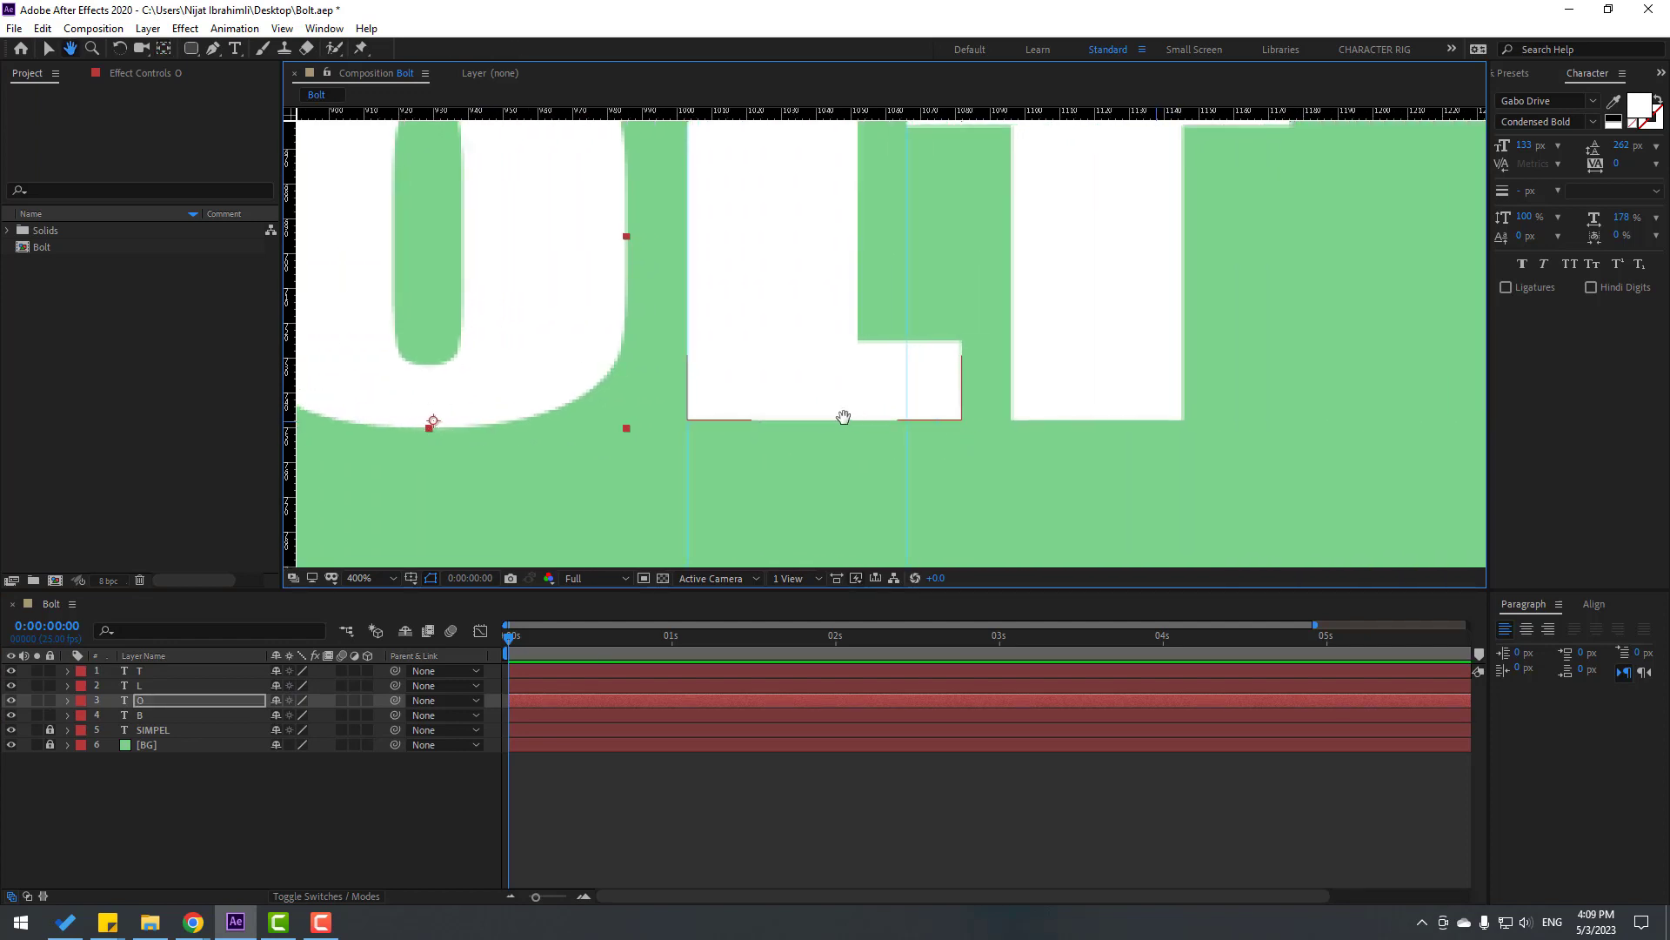
{"action": "left_click", "coordinate": [141, 693]}
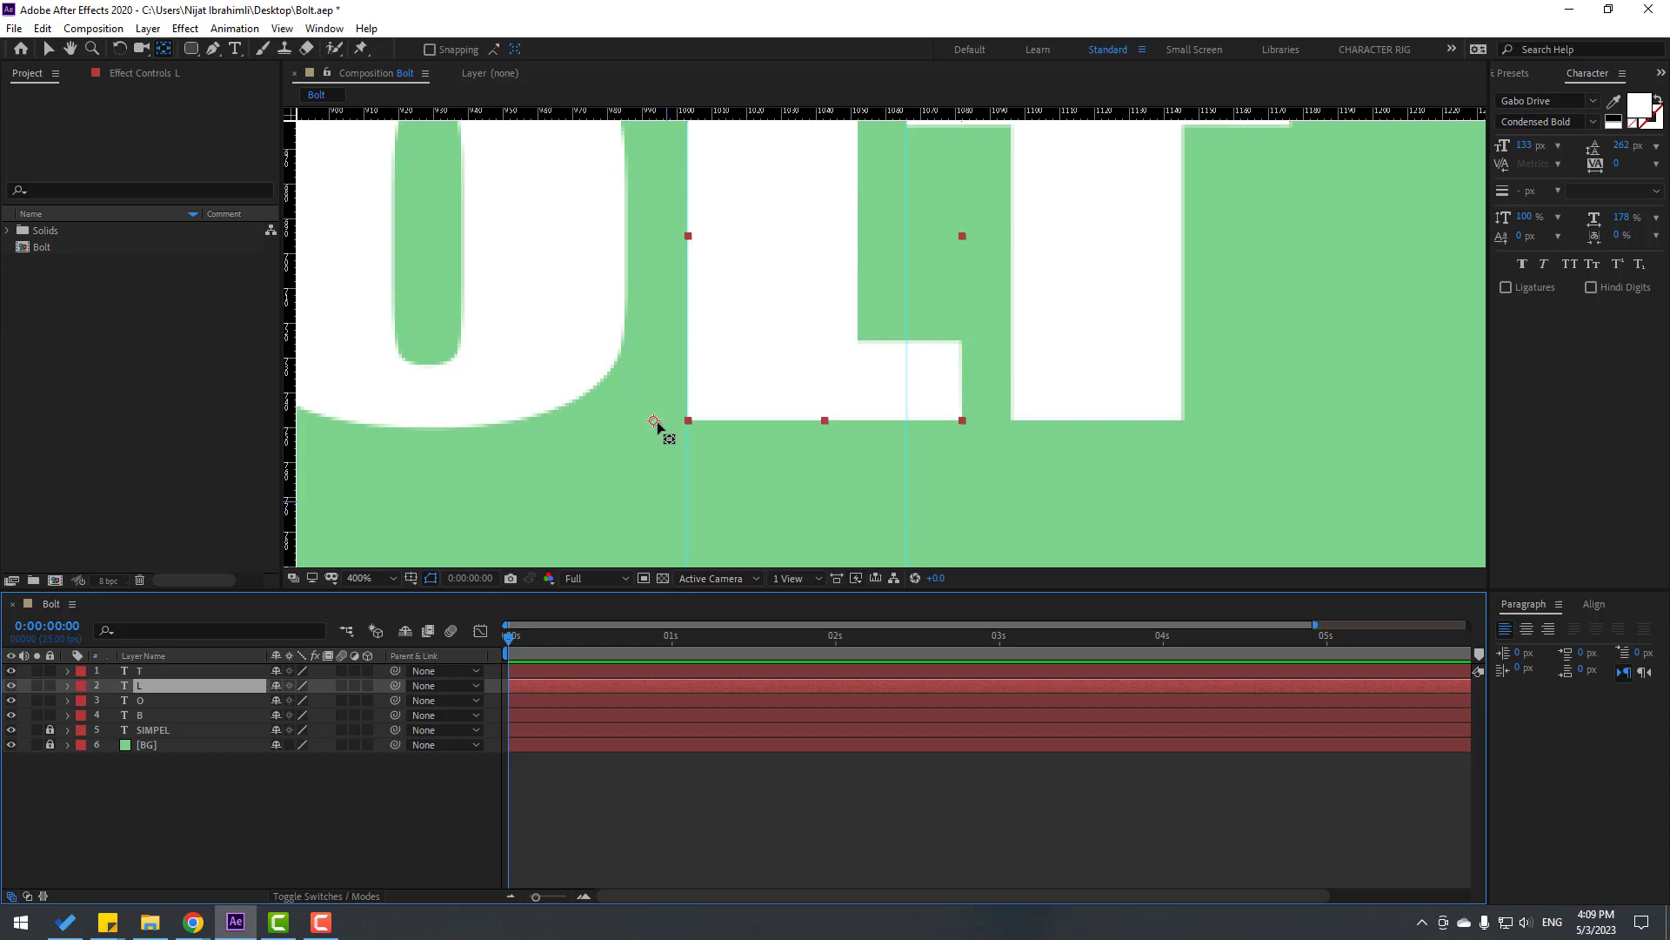
{"action": "left_click_drag", "start_coordinate": [656, 423], "coordinate": [807, 422]}
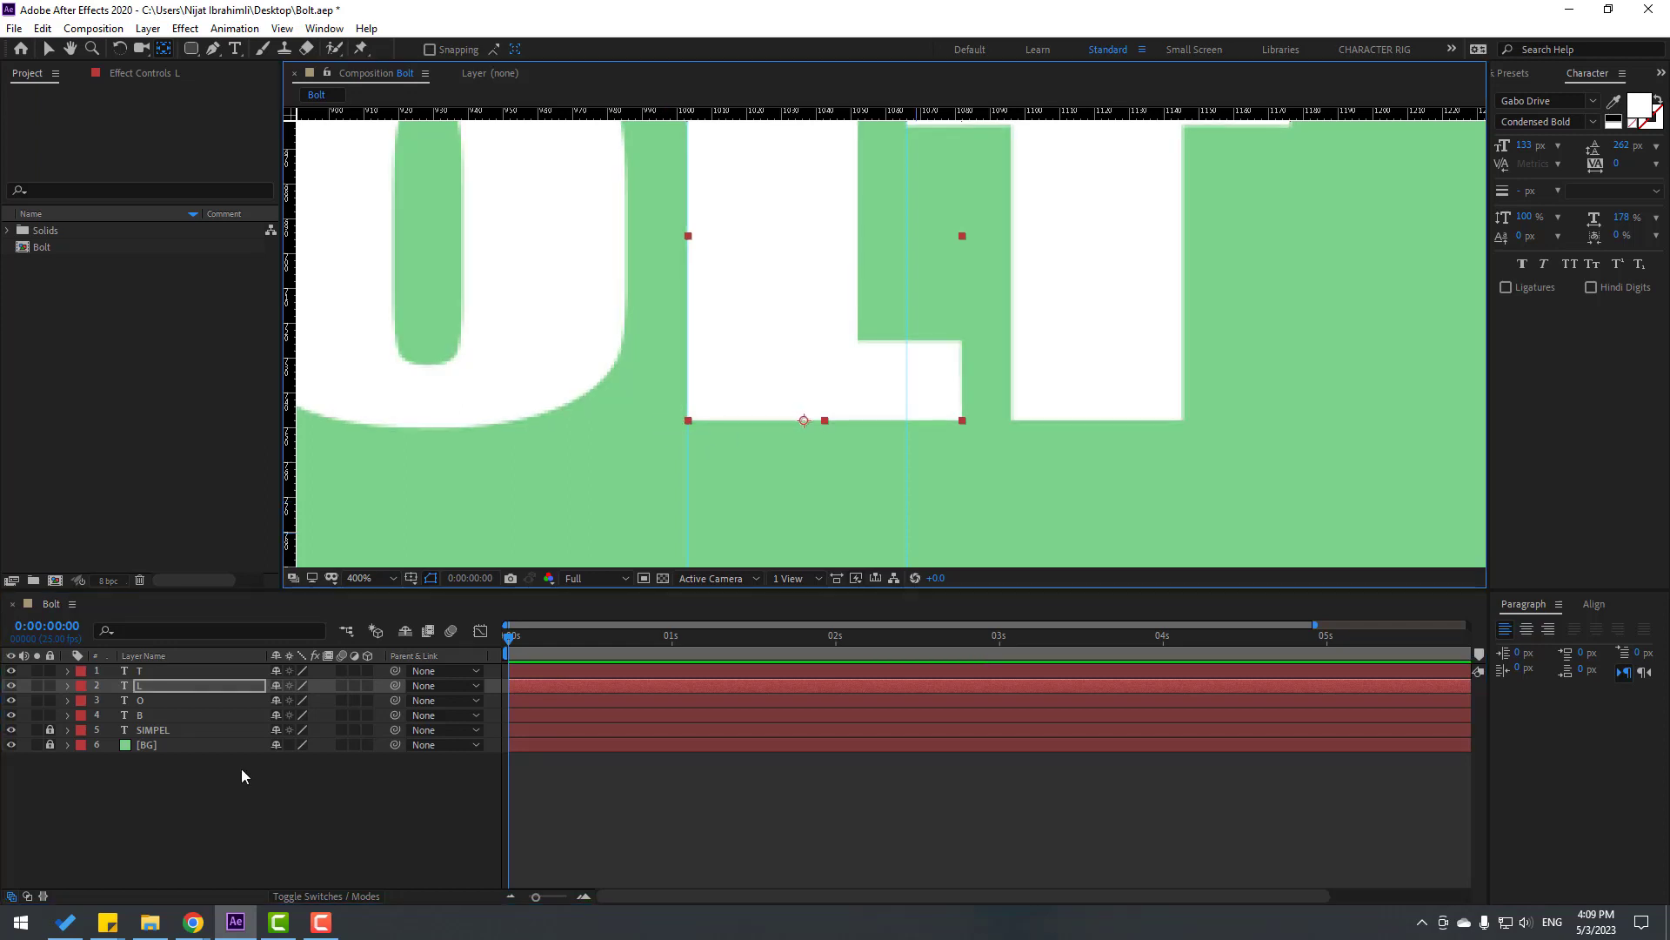
{"action": "left_click", "coordinate": [140, 672]}
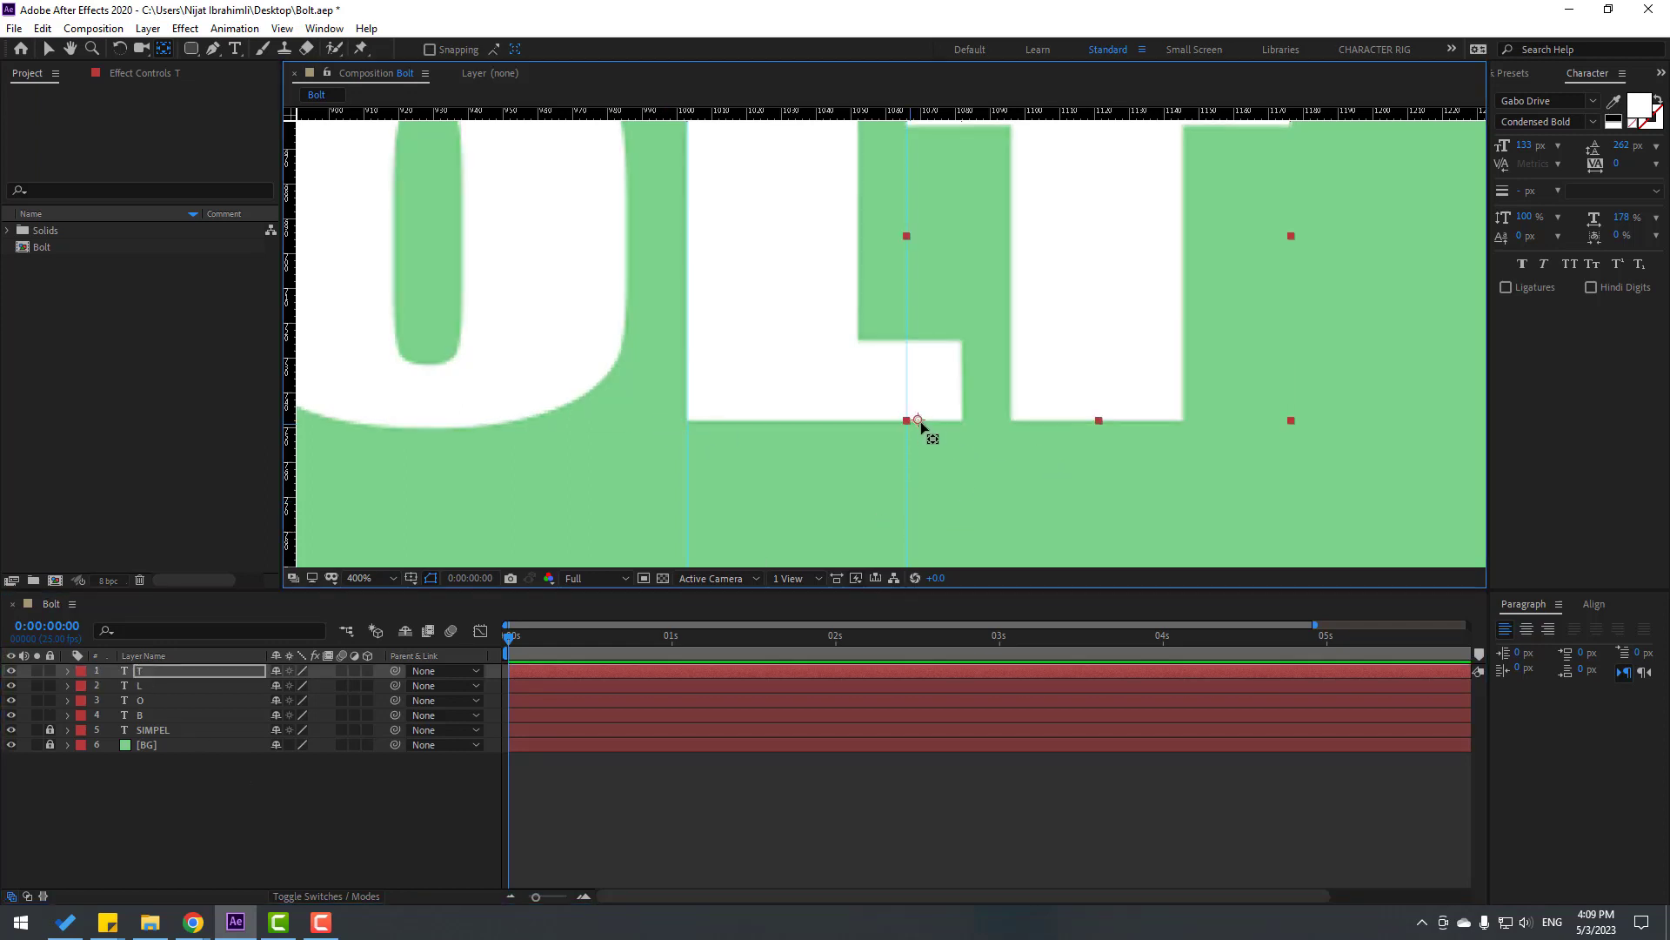
{"action": "left_click_drag", "start_coordinate": [920, 423], "coordinate": [1102, 424]}
Select the B, O, L and T letters in turn to check the anchor point of each.
{"action": "scroll", "coordinate": [902, 417], "scroll_direction": "down", "scroll_amount": 4}
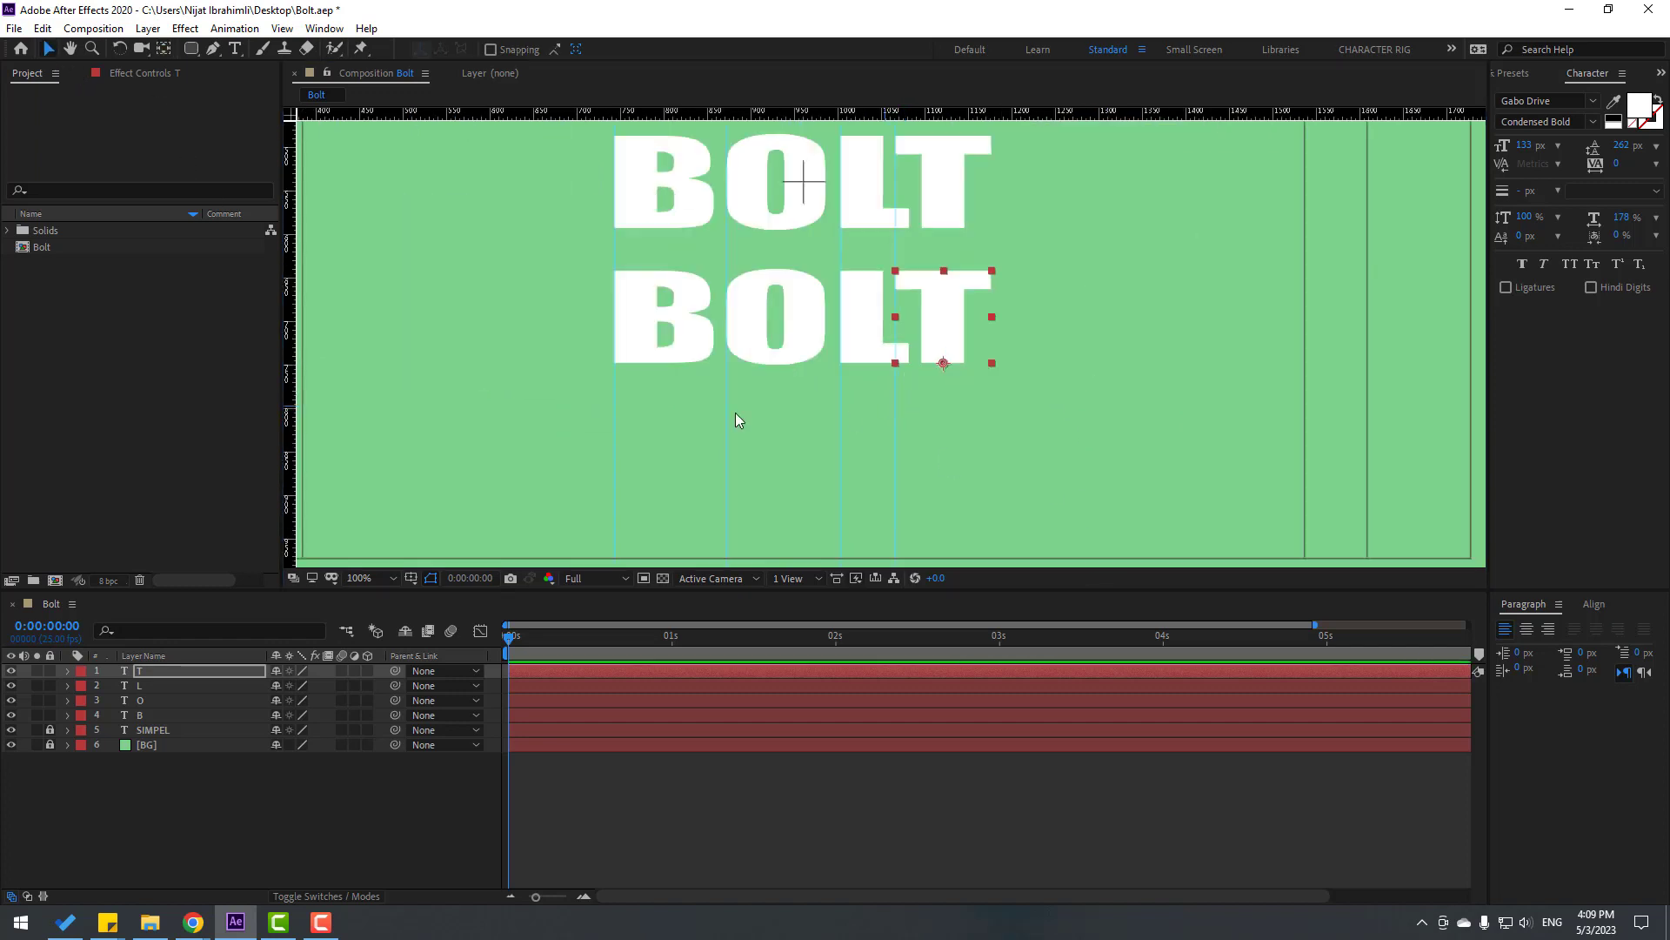
{"action": "key", "text": "v"}
{"action": "left_click", "coordinate": [687, 361]}
{"action": "left_click", "coordinate": [762, 367]}
{"action": "left_click", "coordinate": [870, 369]}
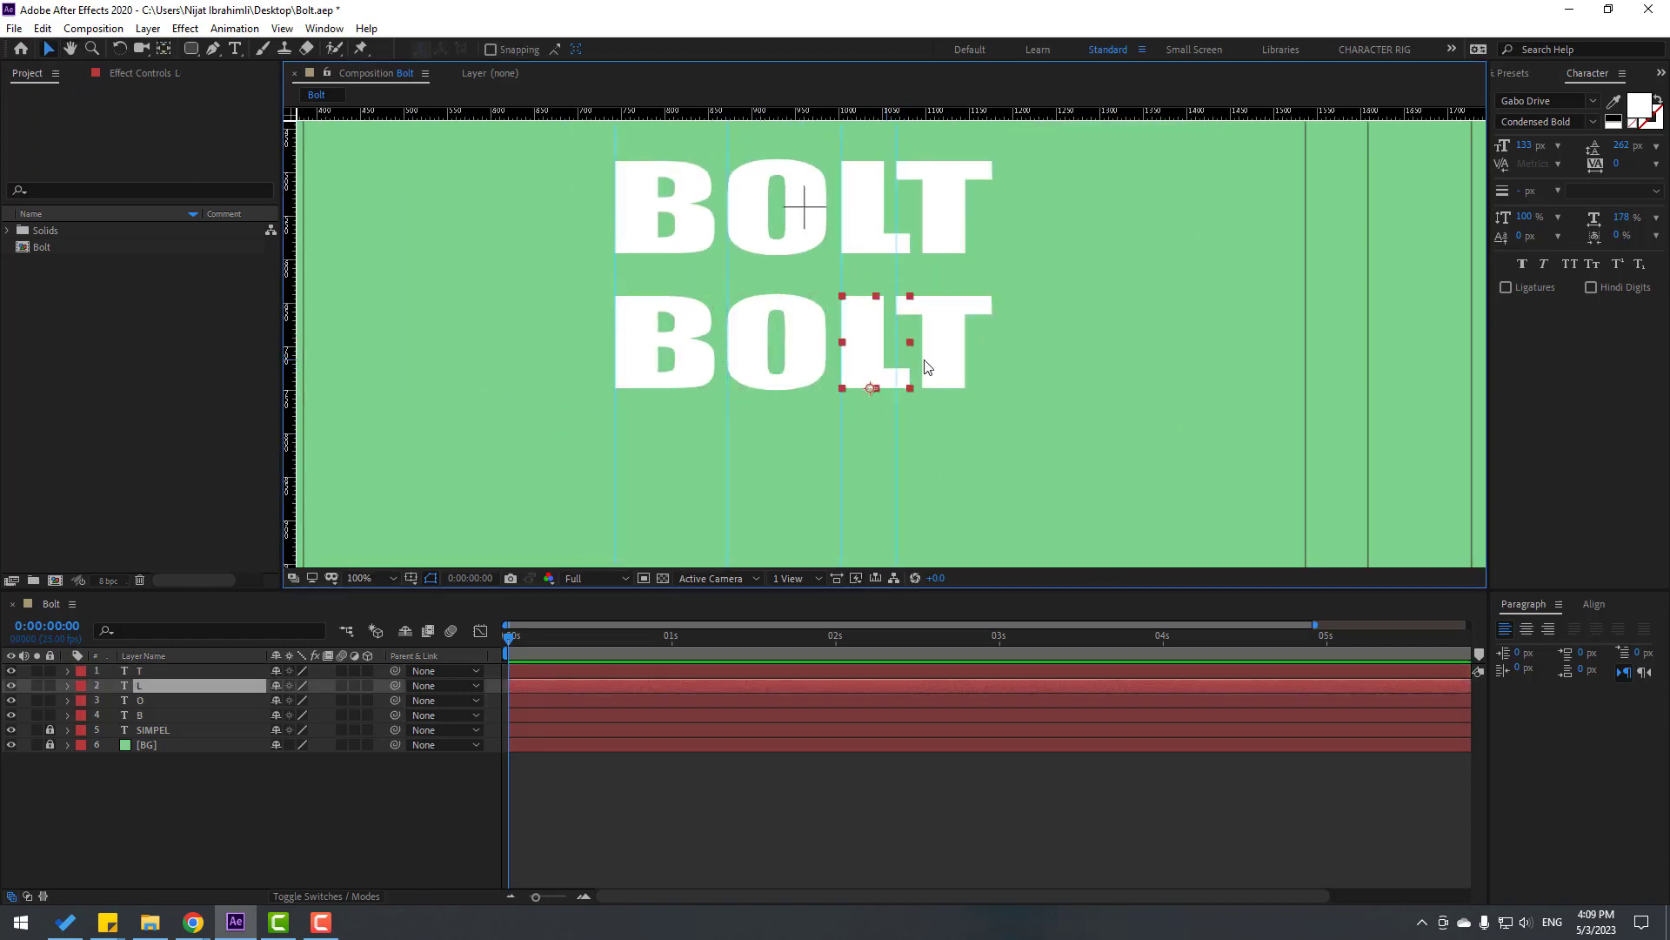
{"action": "left_click", "coordinate": [934, 365]}
Select the B, O, L and T layers together and move them straight up onto the reference BOLT word.
{"action": "left_click", "coordinate": [129, 715]}
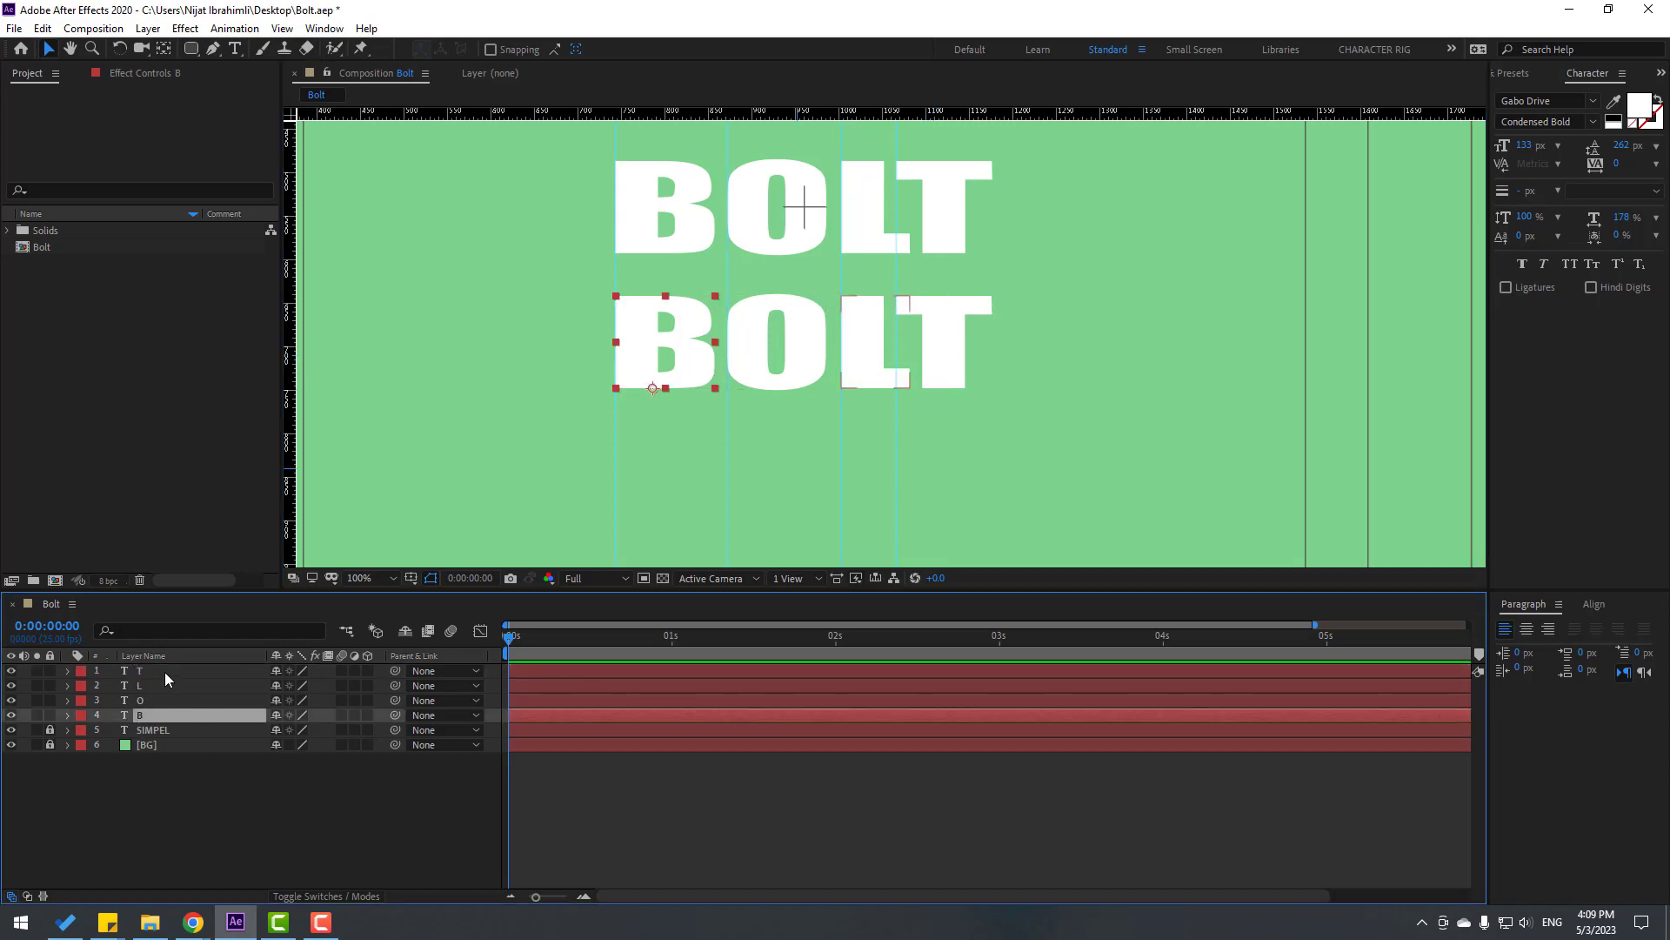
{"action": "left_click", "coordinate": [154, 671], "text": "shift"}
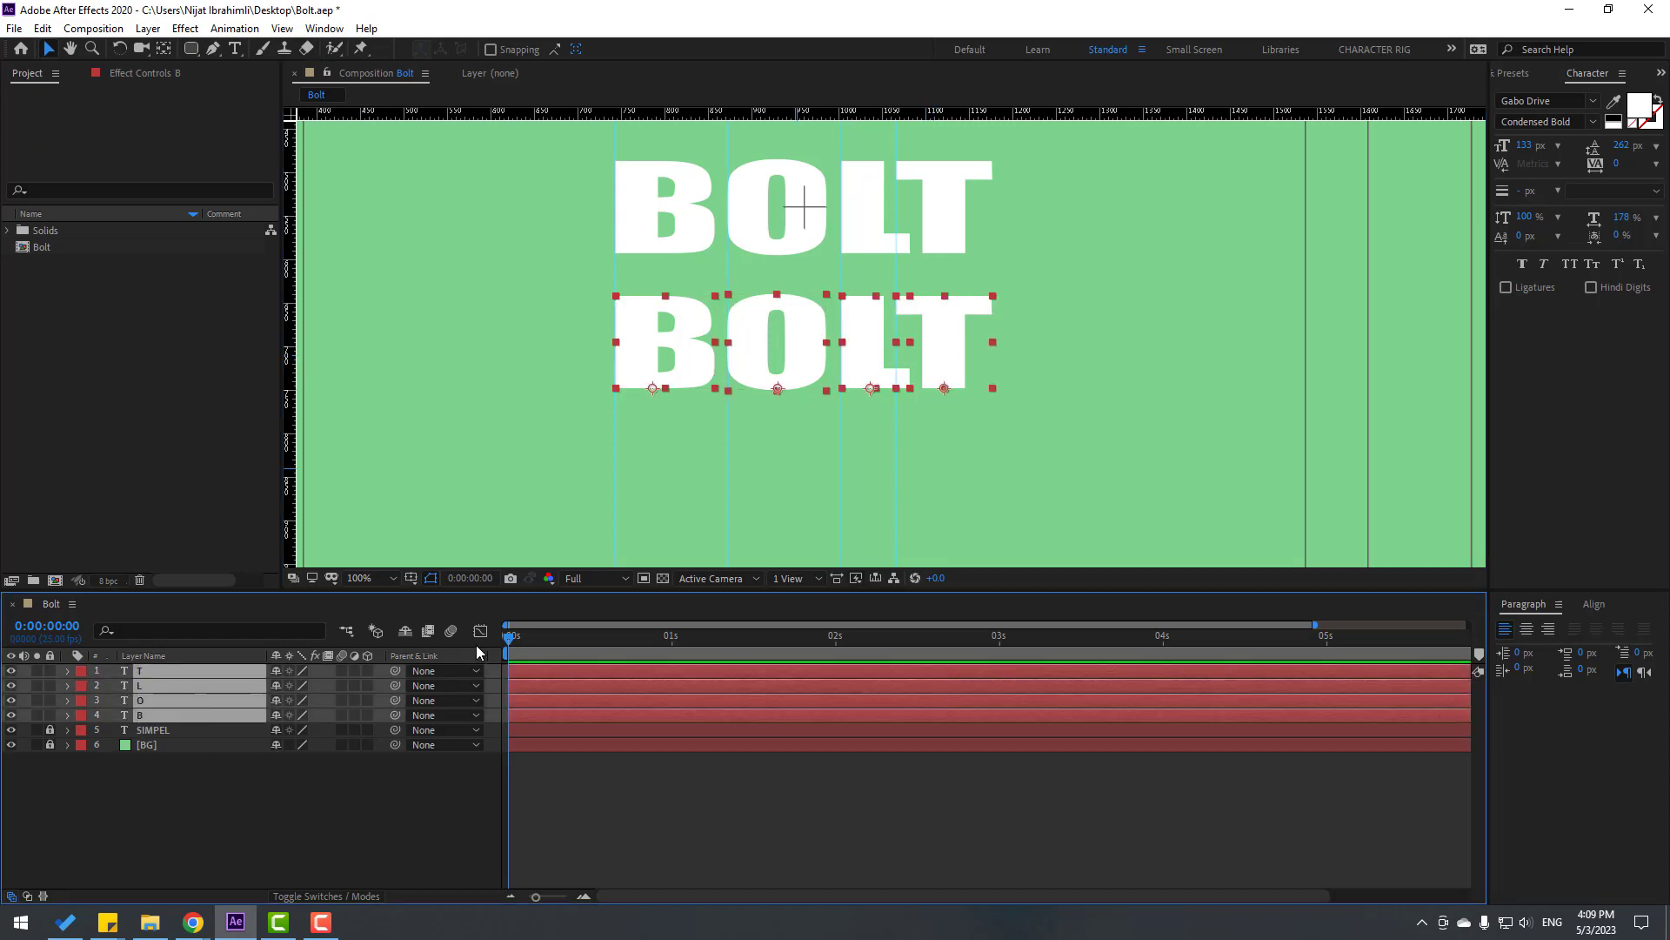
{"action": "key", "text": "shift+Up"}
{"action": "key", "text": "shift+Up"}
{"action": "key", "text": "shift+Up"}
{"action": "key", "text": "shift+Up"}
{"action": "key", "text": "shift+Up"}
{"action": "key", "text": "shift+Up"}
{"action": "key", "text": "shift+Up"}
{"action": "key", "text": "shift+Up"}
{"action": "key", "text": "shift+Up"}
{"action": "key", "text": "shift+Up"}
{"action": "key", "text": "shift+Up"}
{"action": "key", "text": "shift+Up"}
{"action": "key", "text": "shift+Up"}
{"action": "key", "text": "shift+Up"}
{"action": "key", "text": "shift+Up"}
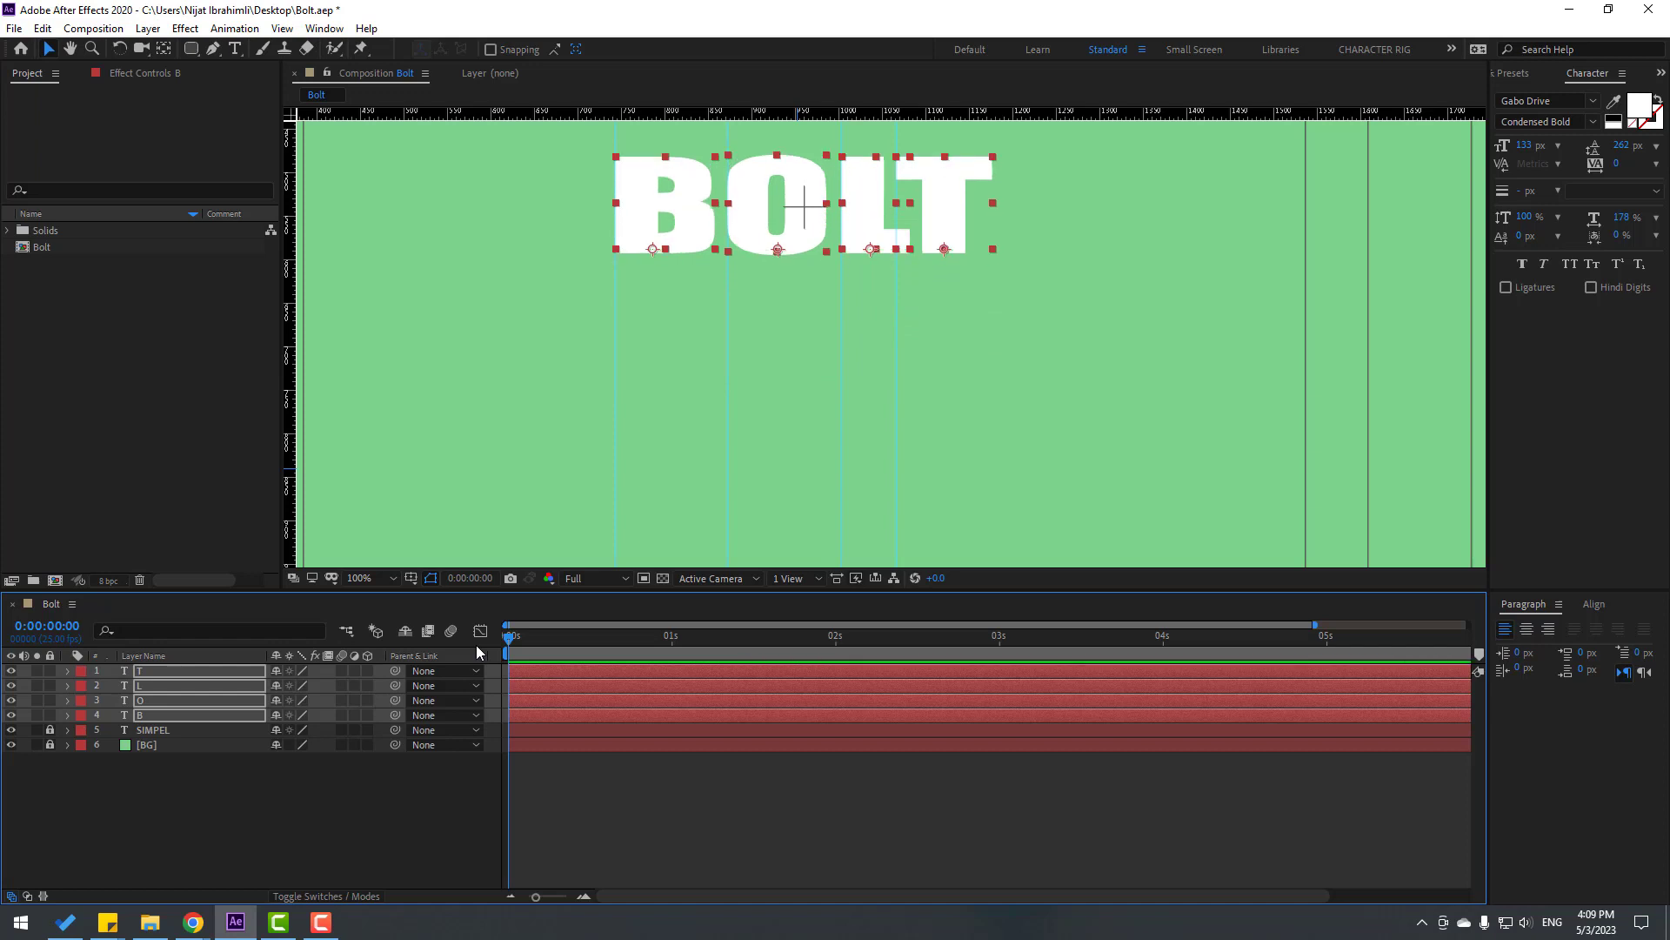
{"action": "key", "text": "shift+Up"}
{"action": "key", "text": "Down"}
Hide the B, O, L and T layers and place a horizontal guide exactly along the baseline of the SIMPEL reference word.
{"action": "left_click_drag", "start_coordinate": [710, 114], "coordinate": [713, 252]}
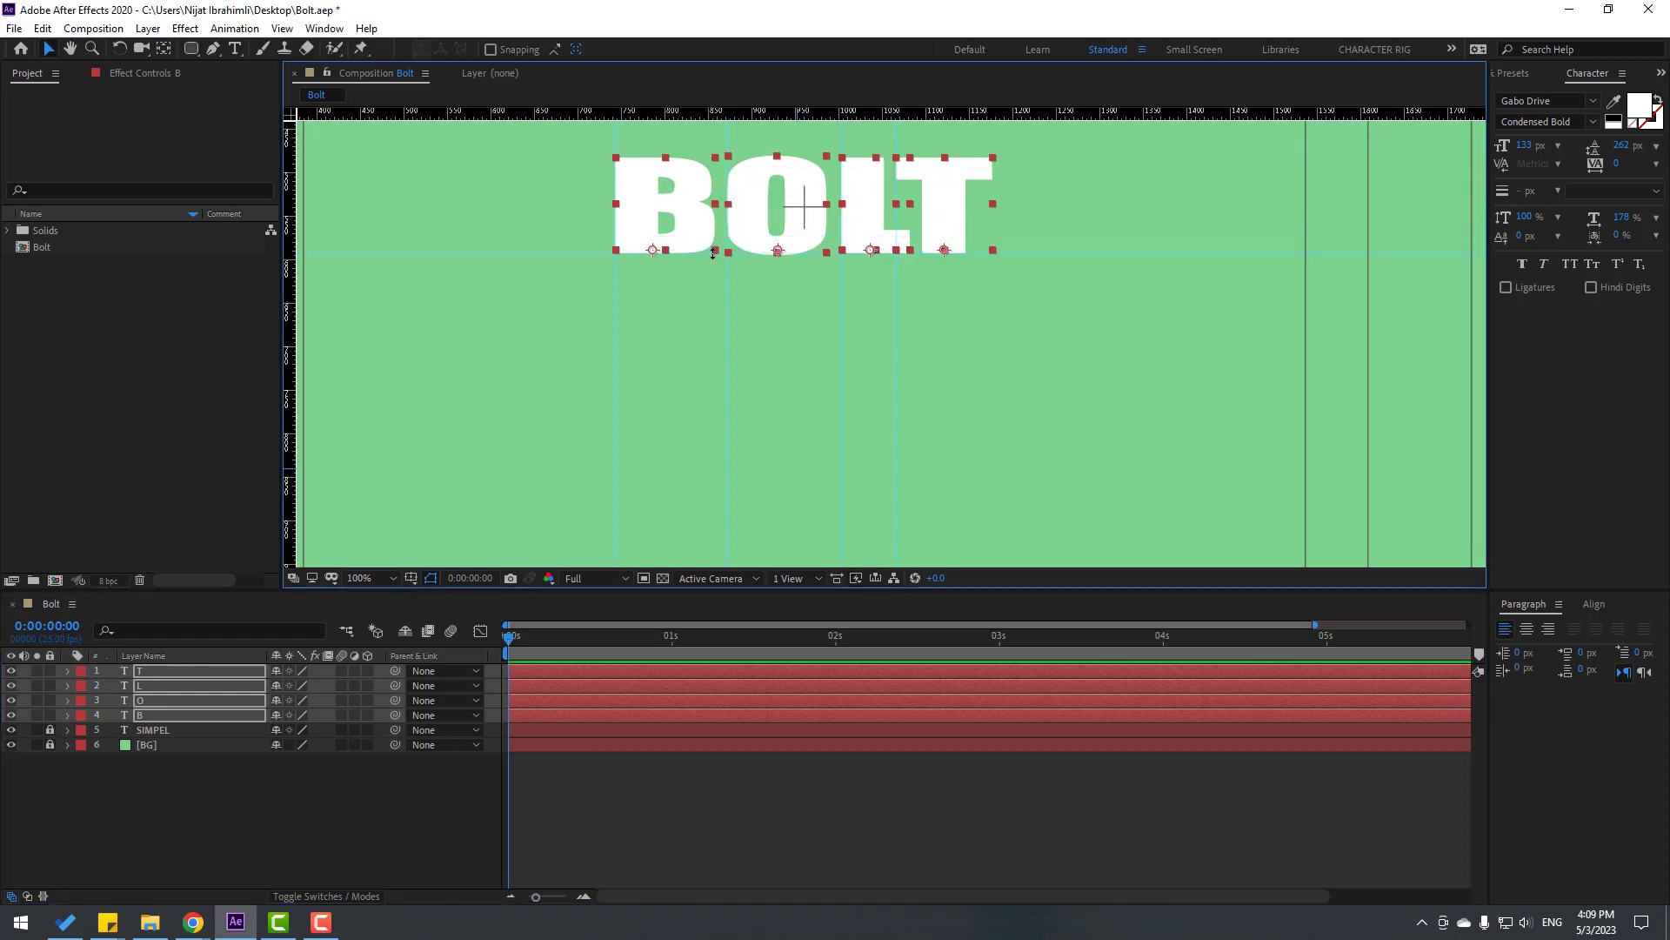
{"action": "left_click", "coordinate": [130, 842]}
{"action": "left_click_drag", "start_coordinate": [11, 714], "coordinate": [11, 670]}
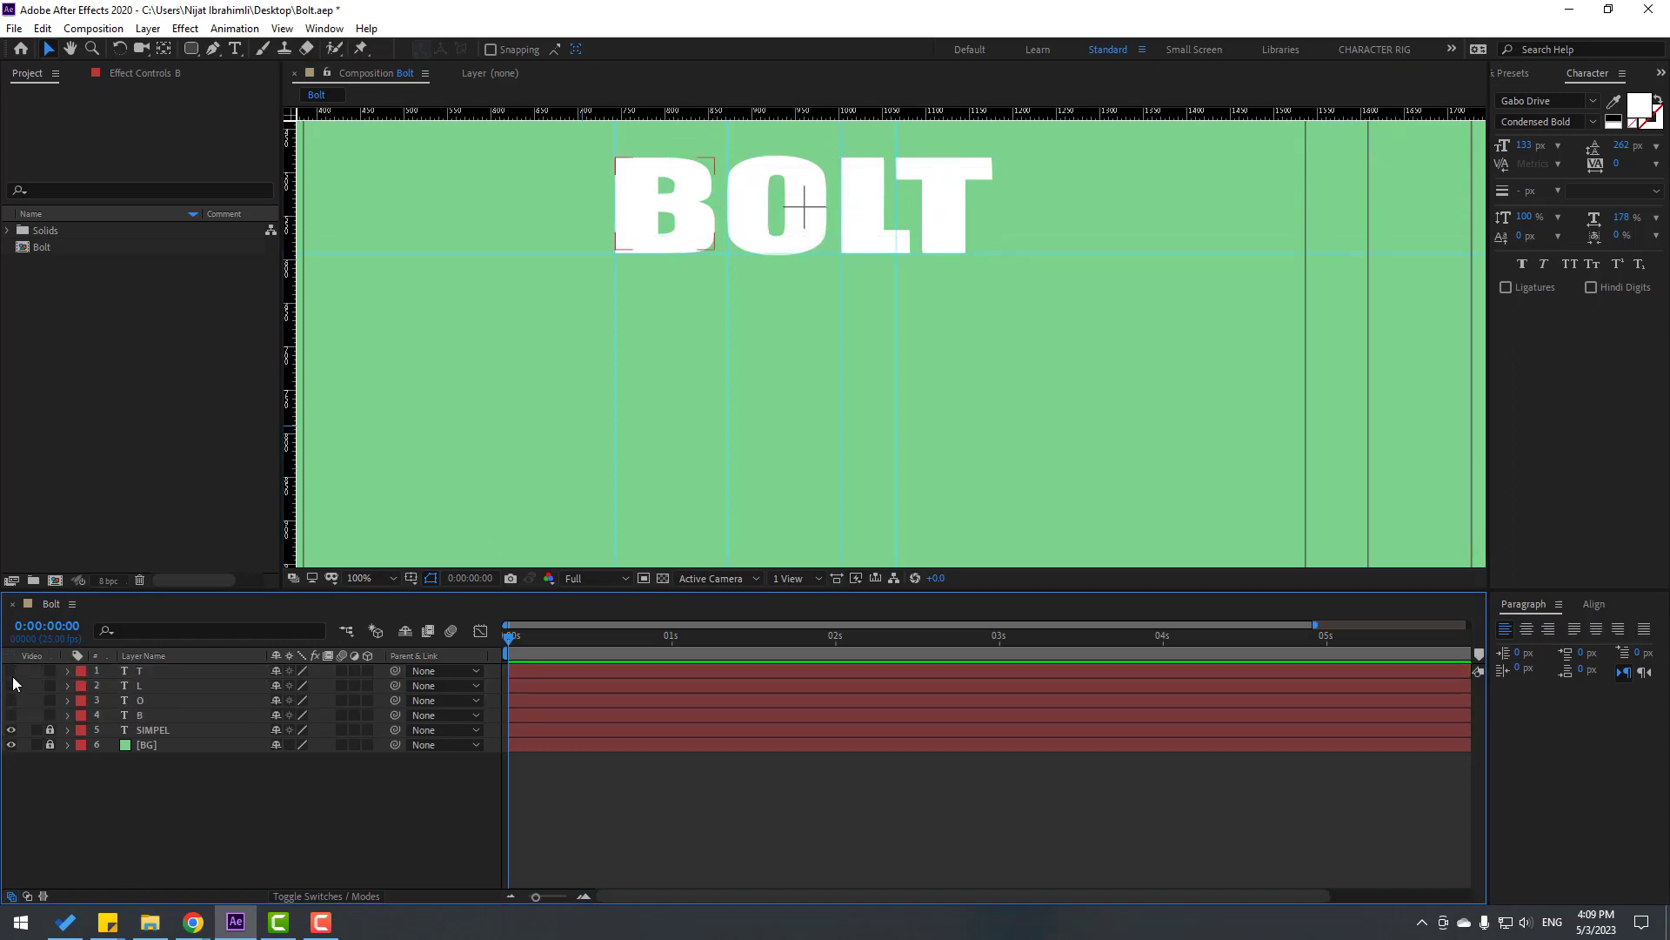
{"action": "key", "text": "period"}
{"action": "left_click_drag", "start_coordinate": [710, 243], "coordinate": [788, 401]}
{"action": "key", "text": "period"}
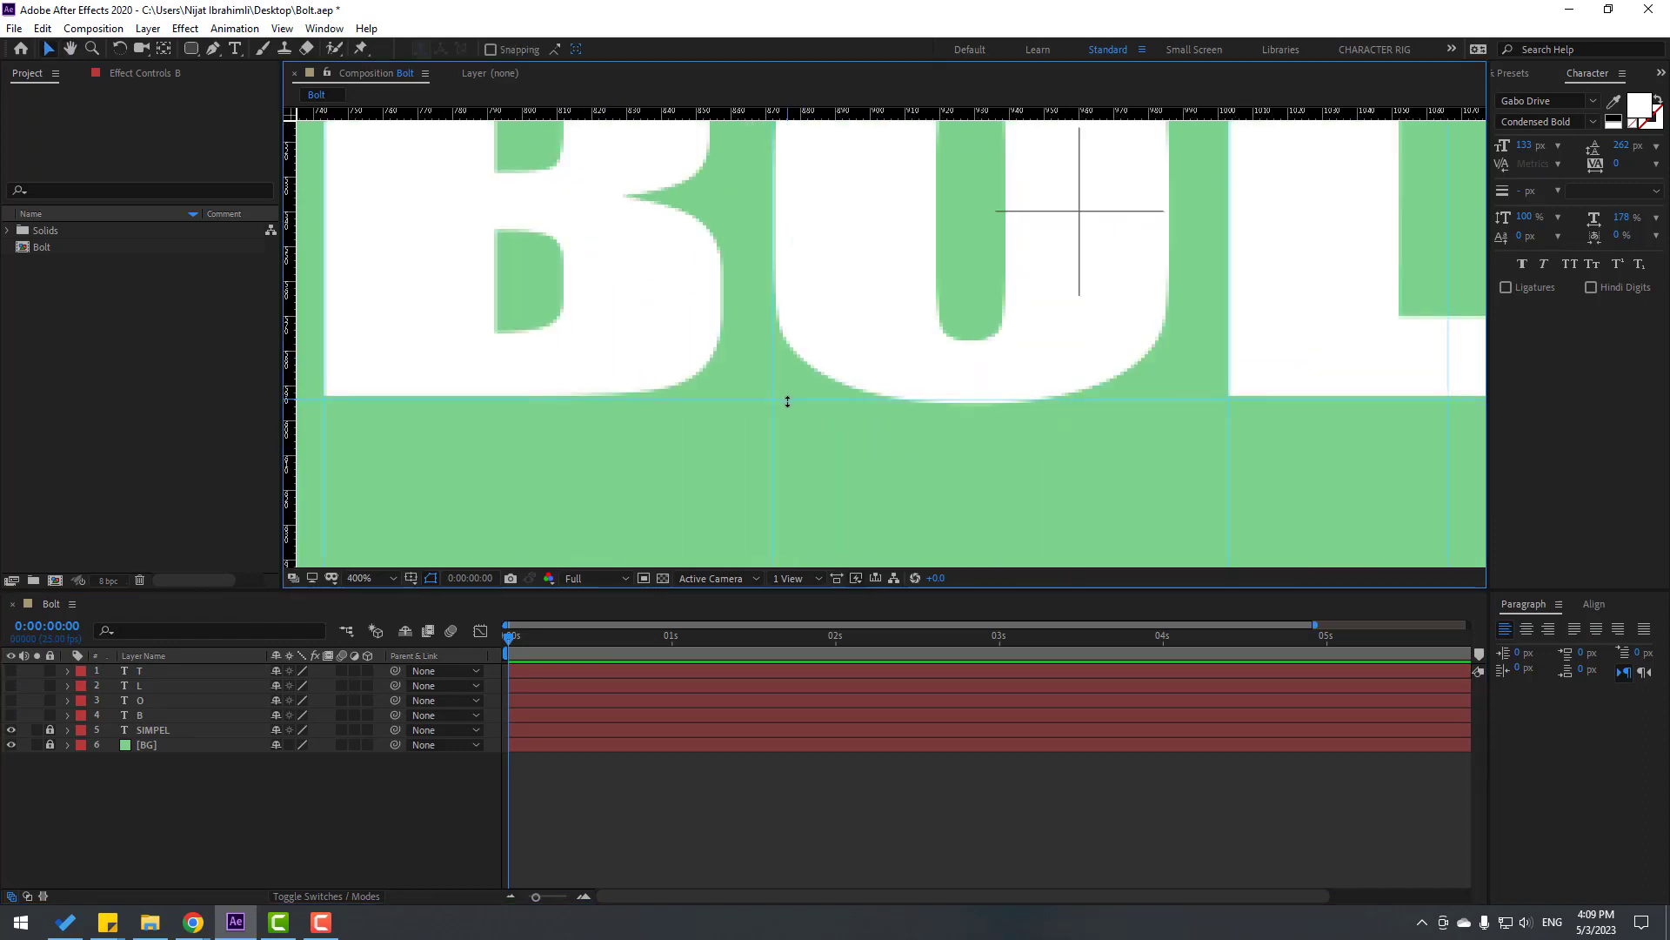
{"action": "scroll", "coordinate": [849, 393], "scroll_direction": "down", "scroll_amount": 2}
{"action": "key", "text": "h"}
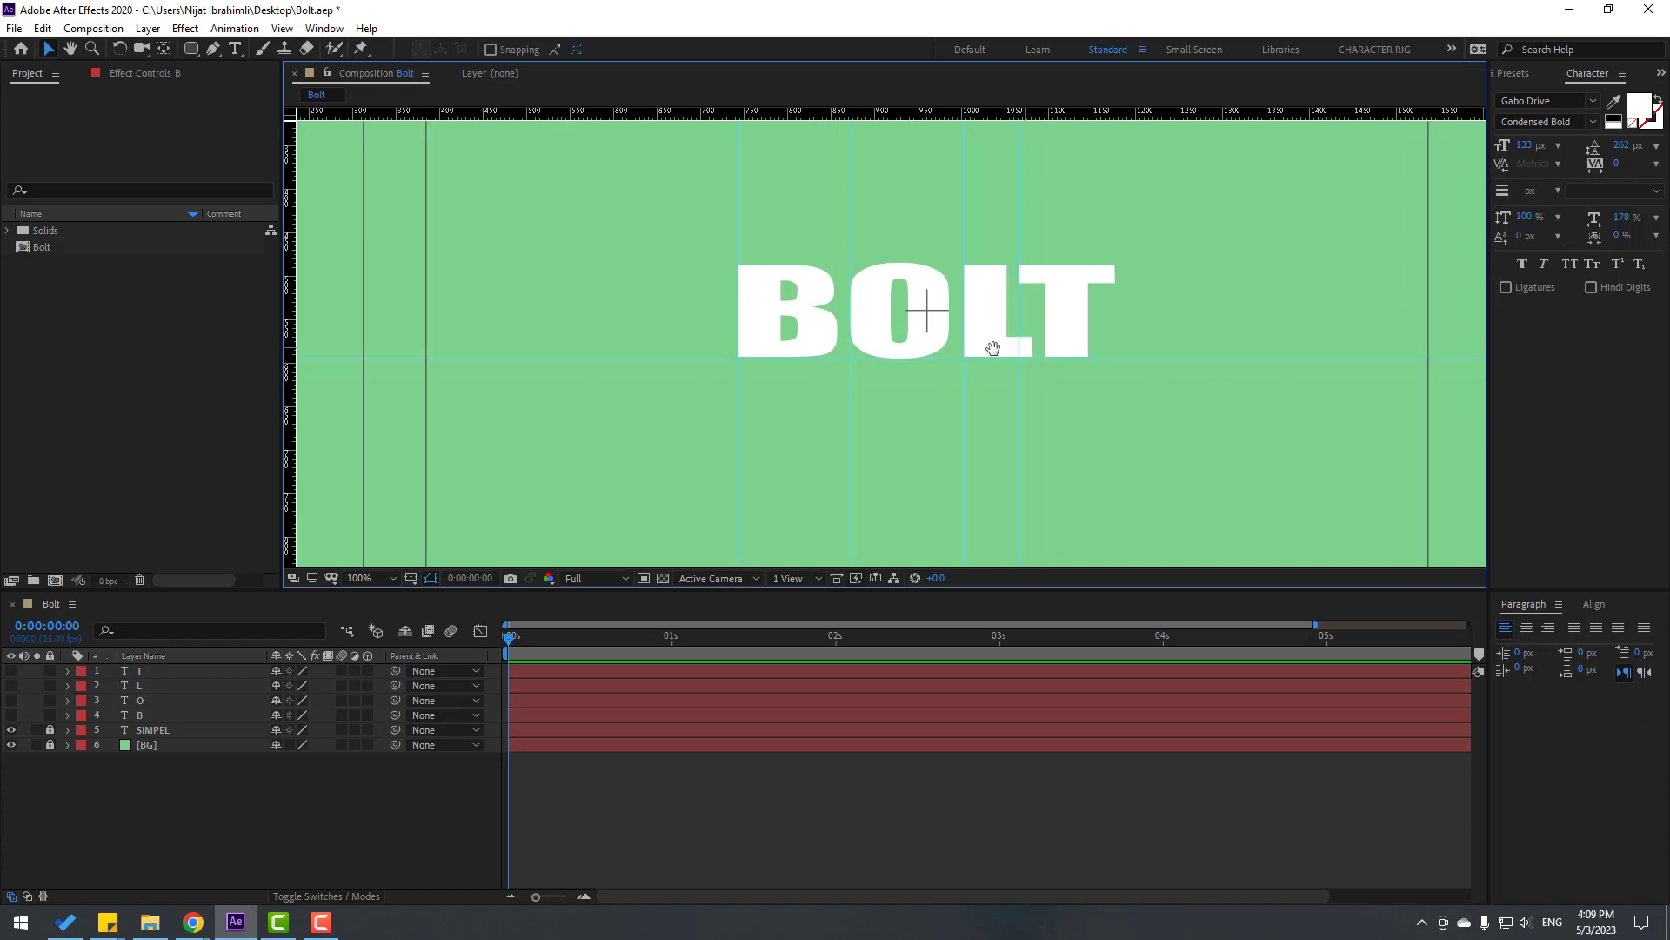
{"action": "left_click_drag", "start_coordinate": [988, 347], "coordinate": [931, 361]}
{"action": "scroll", "coordinate": [931, 360], "scroll_direction": "down", "scroll_amount": 2}
{"action": "scroll", "coordinate": [929, 383], "scroll_direction": "up", "scroll_amount": 2}
{"action": "key", "text": "v"}
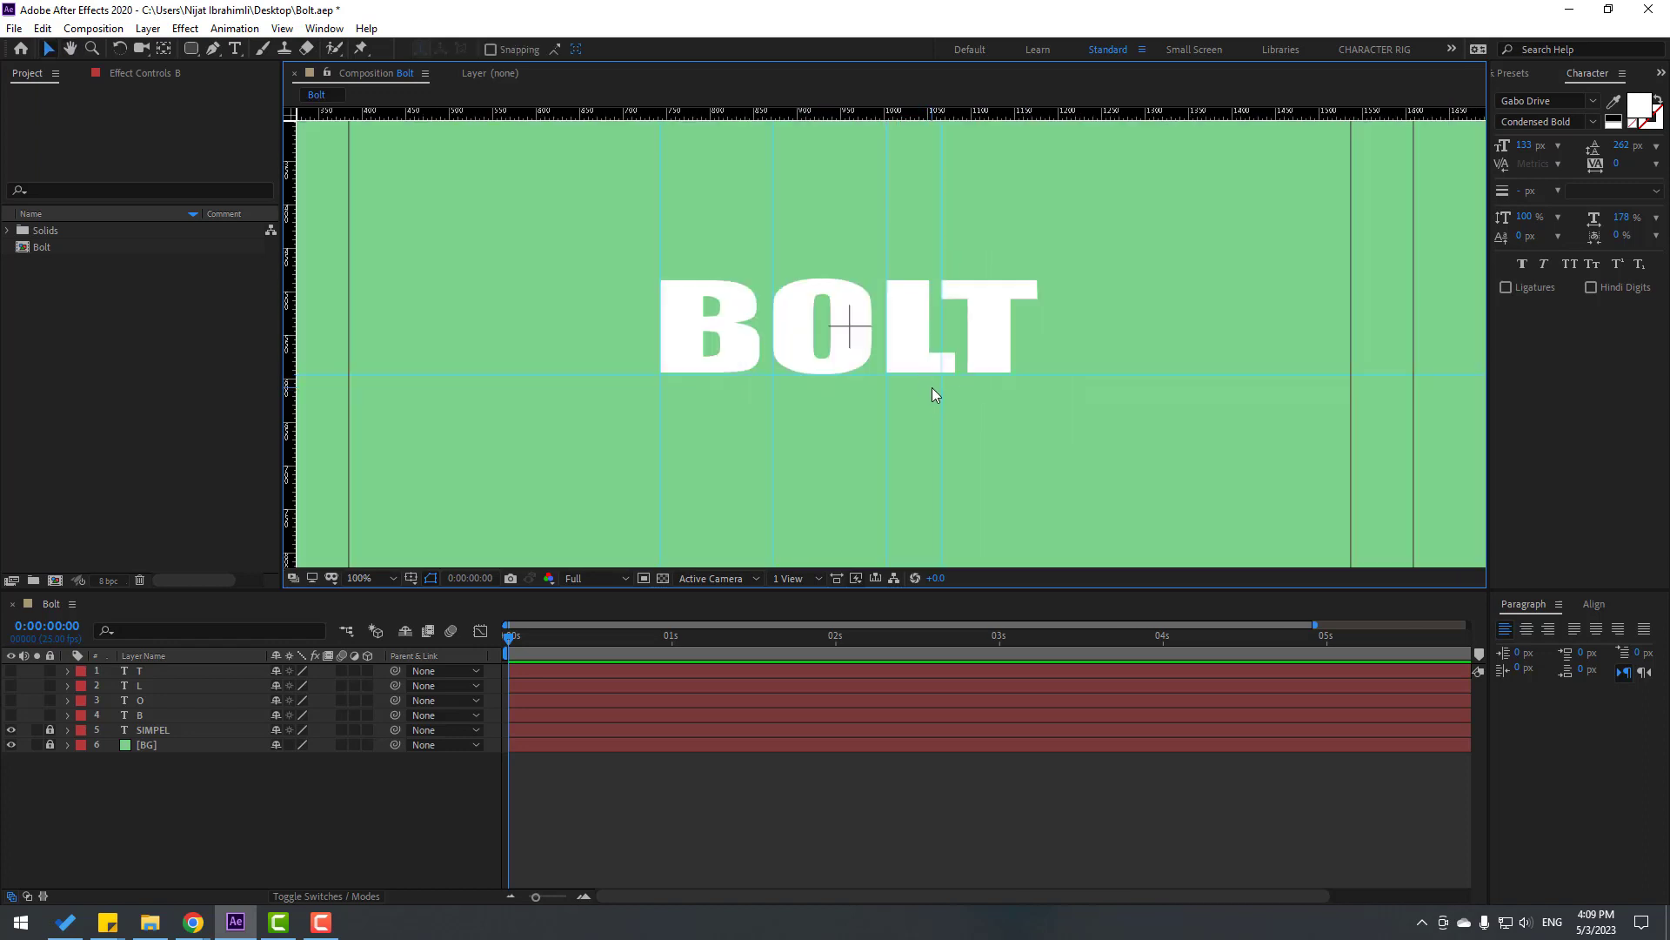
Hide the SIMPEL layer, show the four letter layers again, check them against the baseline guide and turn the rulers off.
{"action": "left_click", "coordinate": [10, 730]}
{"action": "left_click_drag", "start_coordinate": [12, 716], "coordinate": [11, 671]}
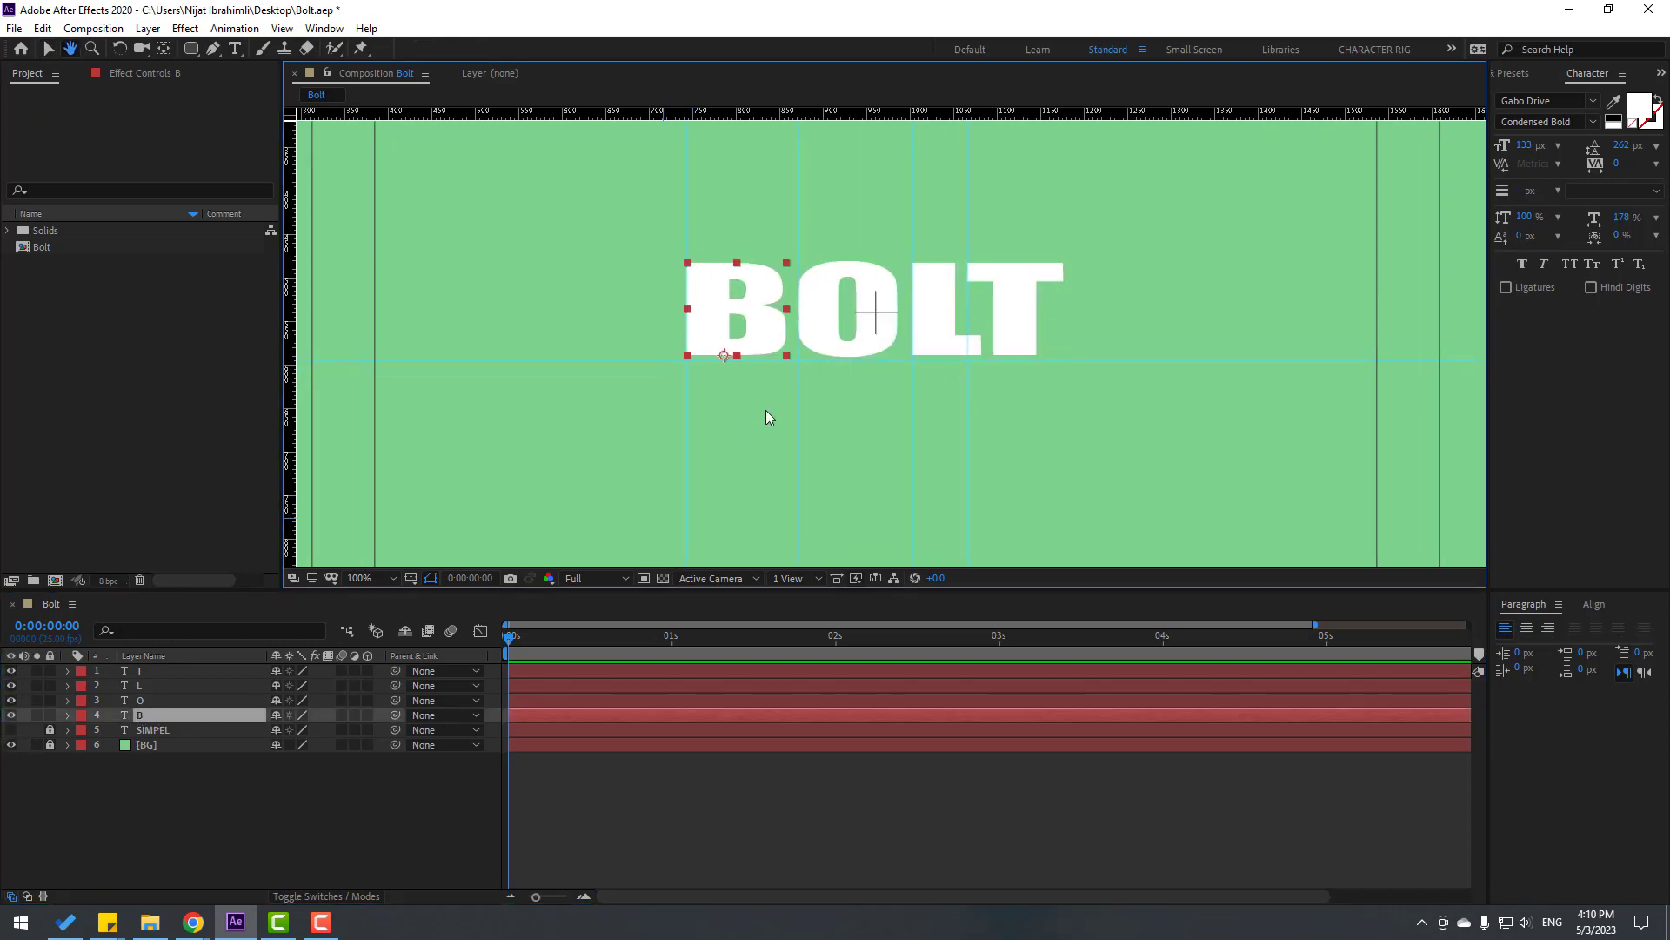
{"action": "scroll", "coordinate": [771, 422], "scroll_direction": "up", "scroll_amount": 2}
{"action": "left_click", "coordinate": [155, 674], "text": "shift"}
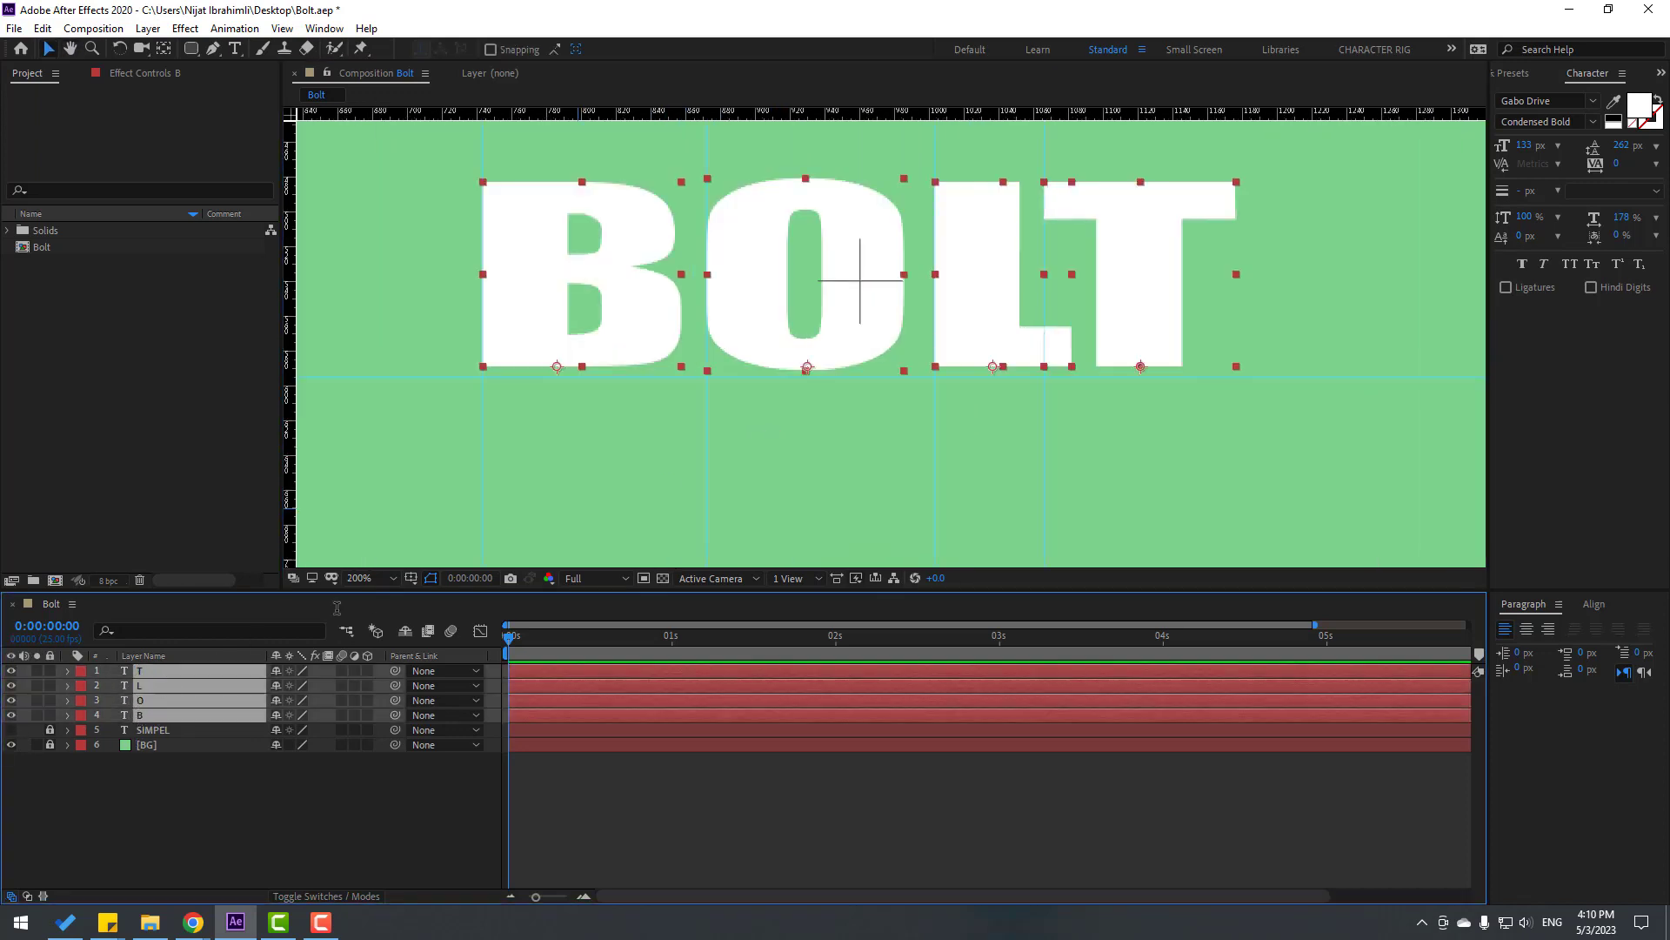
{"action": "scroll", "coordinate": [684, 437], "scroll_direction": "up", "scroll_amount": 2}
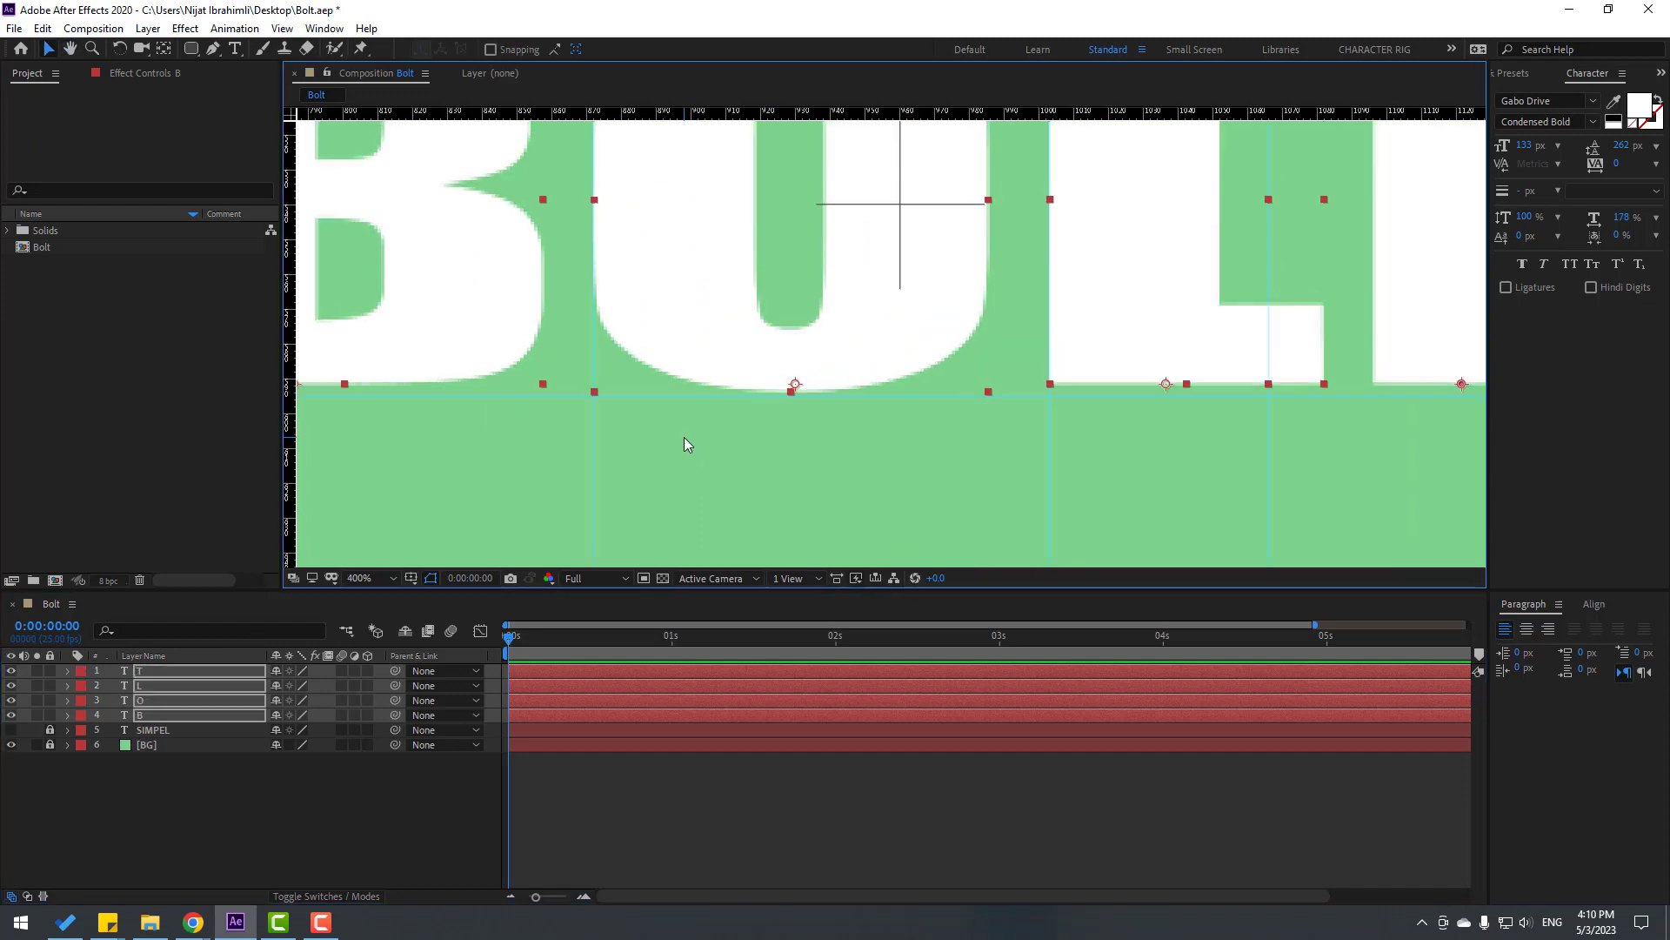
{"action": "scroll", "coordinate": [684, 437], "scroll_direction": "down", "scroll_amount": 5}
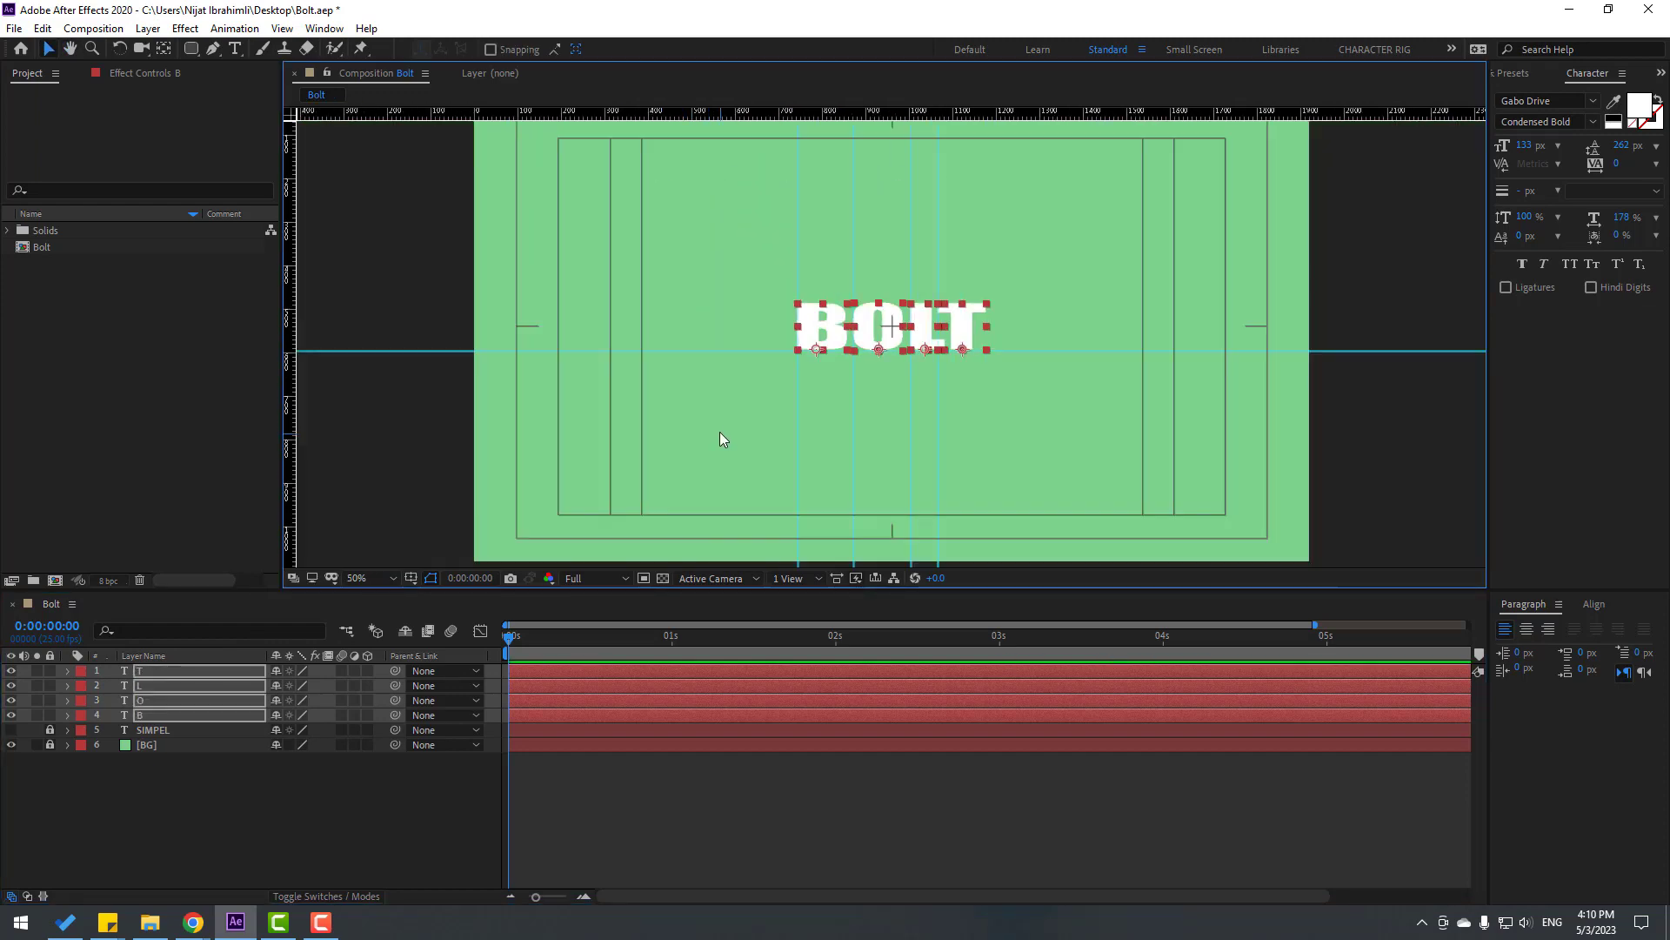
{"action": "key", "text": "ctrl+r"}
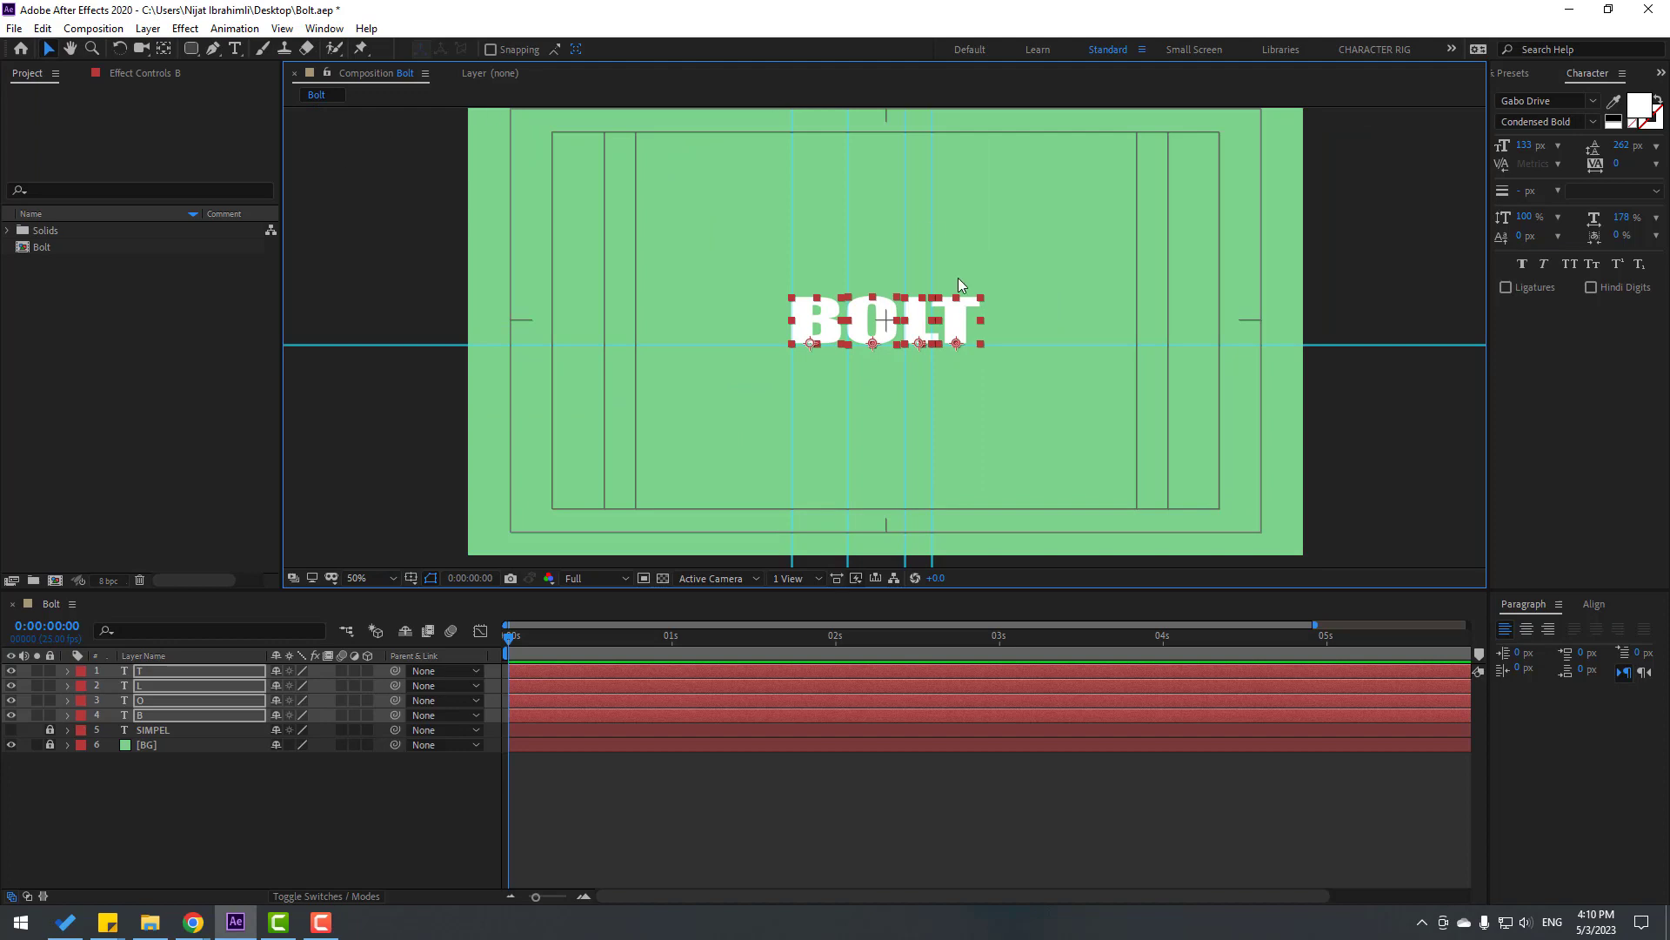
Lower the B layer to a vertical position of 800.4 and start a Position keyframe at 0 seconds.
{"action": "left_click", "coordinate": [154, 785]}
{"action": "left_click", "coordinate": [146, 717]}
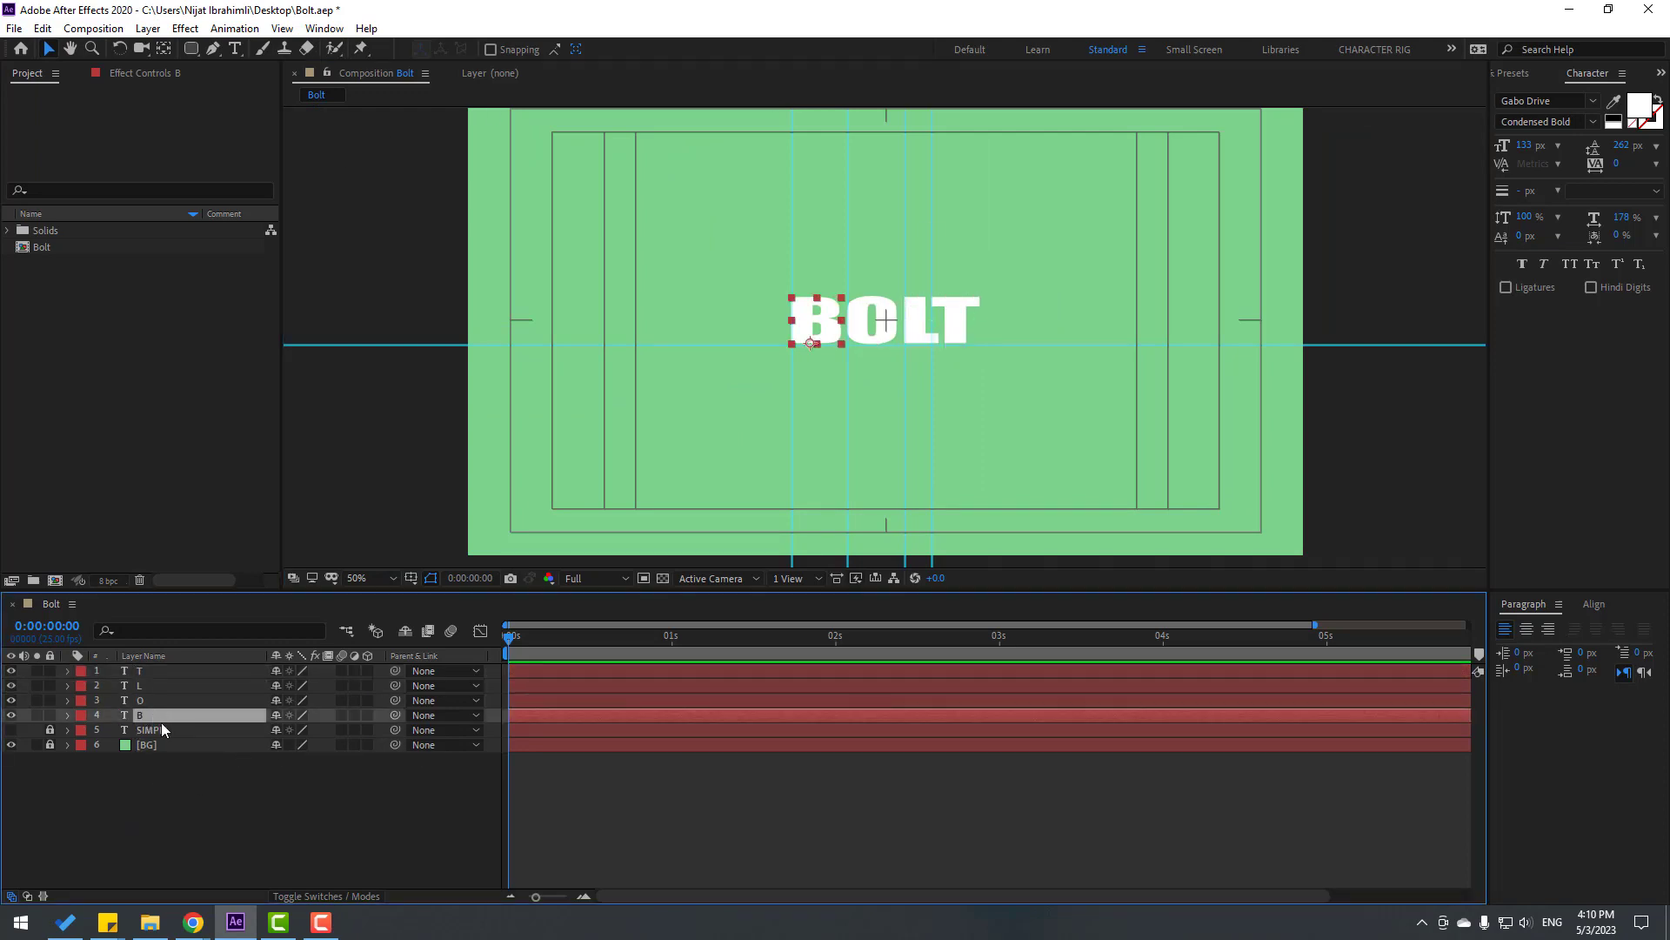
{"action": "key", "text": "p"}
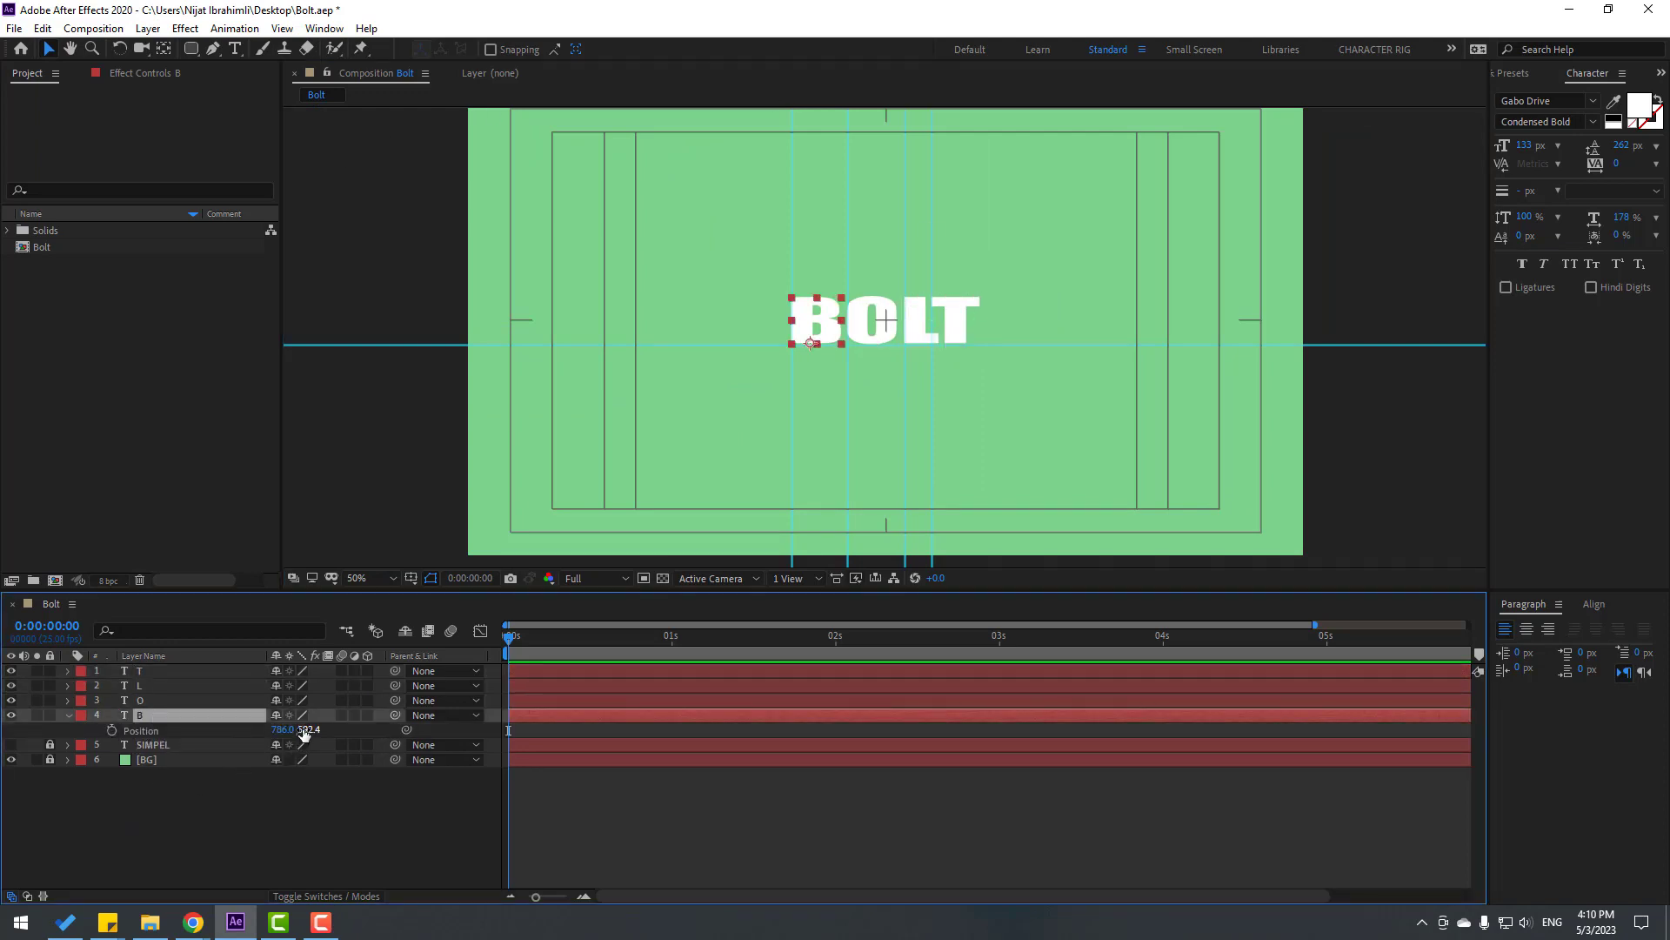
{"action": "left_click_drag", "start_coordinate": [310, 729], "coordinate": [504, 713]}
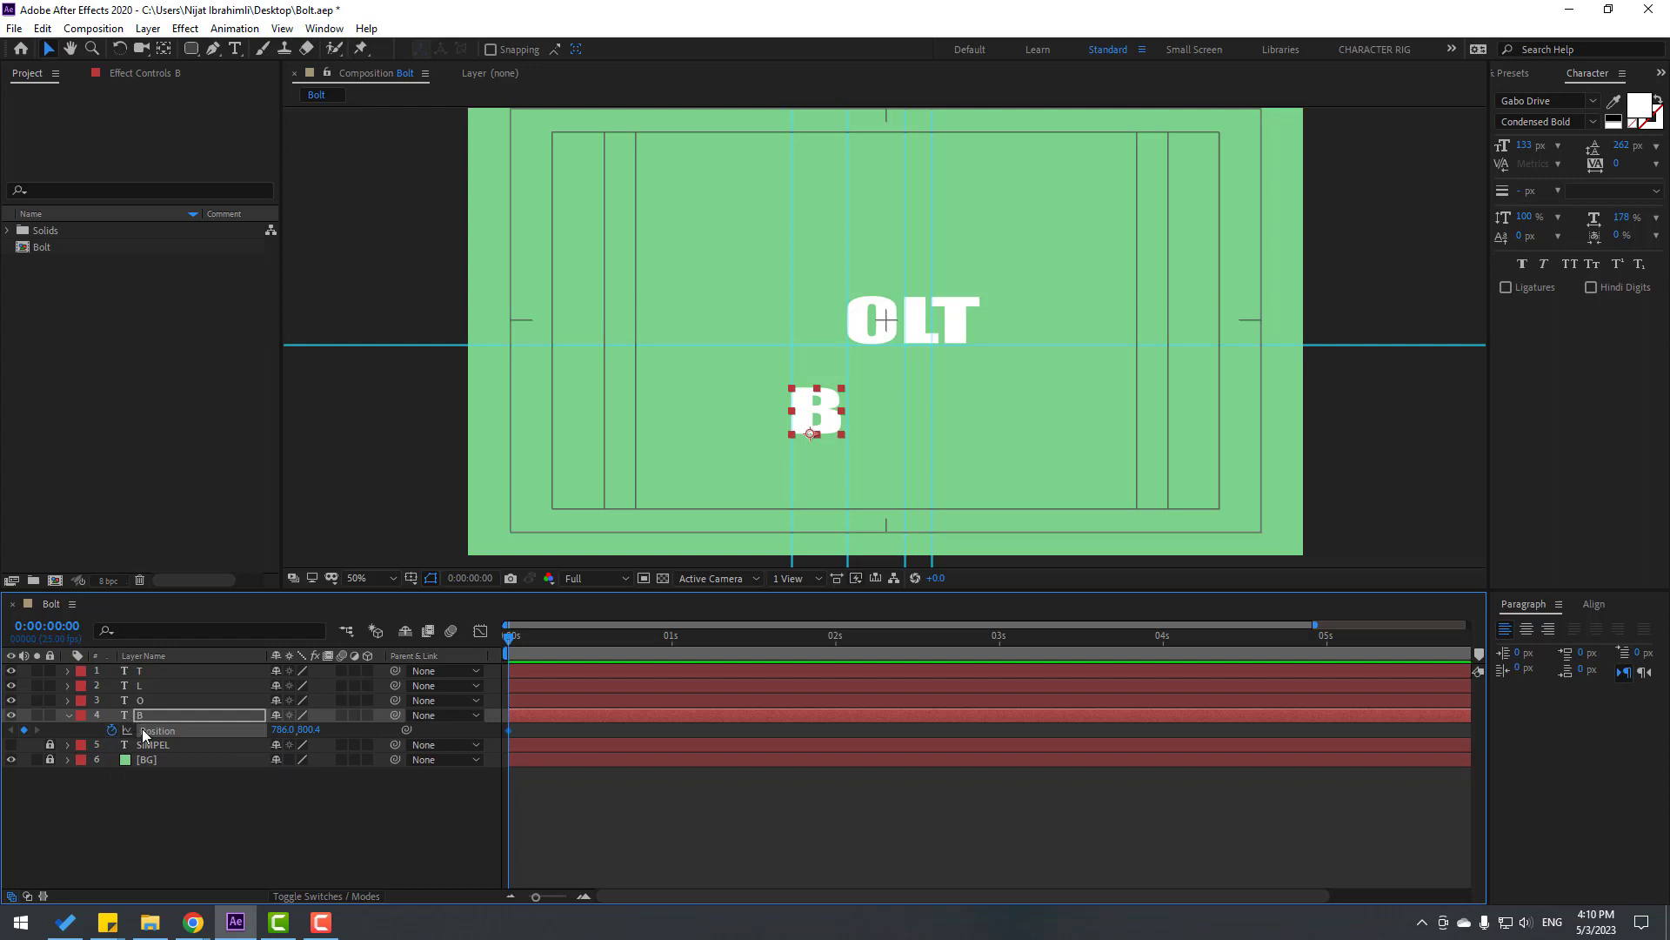
Go to 0:00:00:10 and keyframe the B layer above the word at a vertical position of 440.4.
{"action": "left_click", "coordinate": [472, 579]}
{"action": "type", "text": "+"}
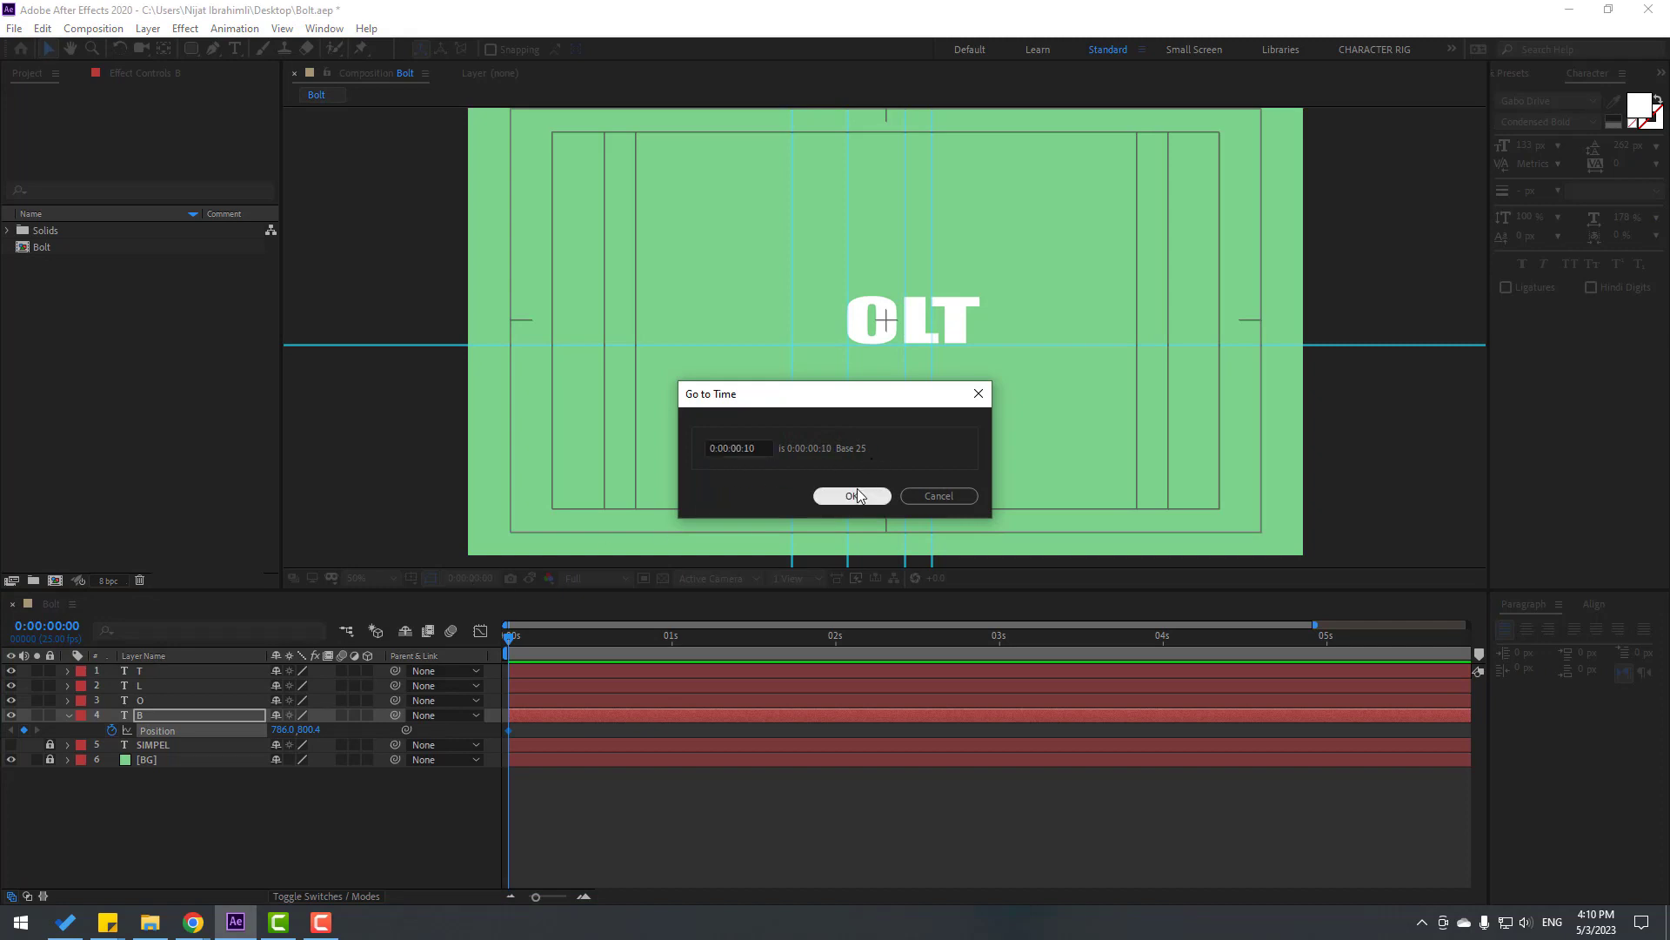
{"action": "left_click", "coordinate": [857, 487]}
{"action": "left_click_drag", "start_coordinate": [317, 731], "coordinate": [157, 731]}
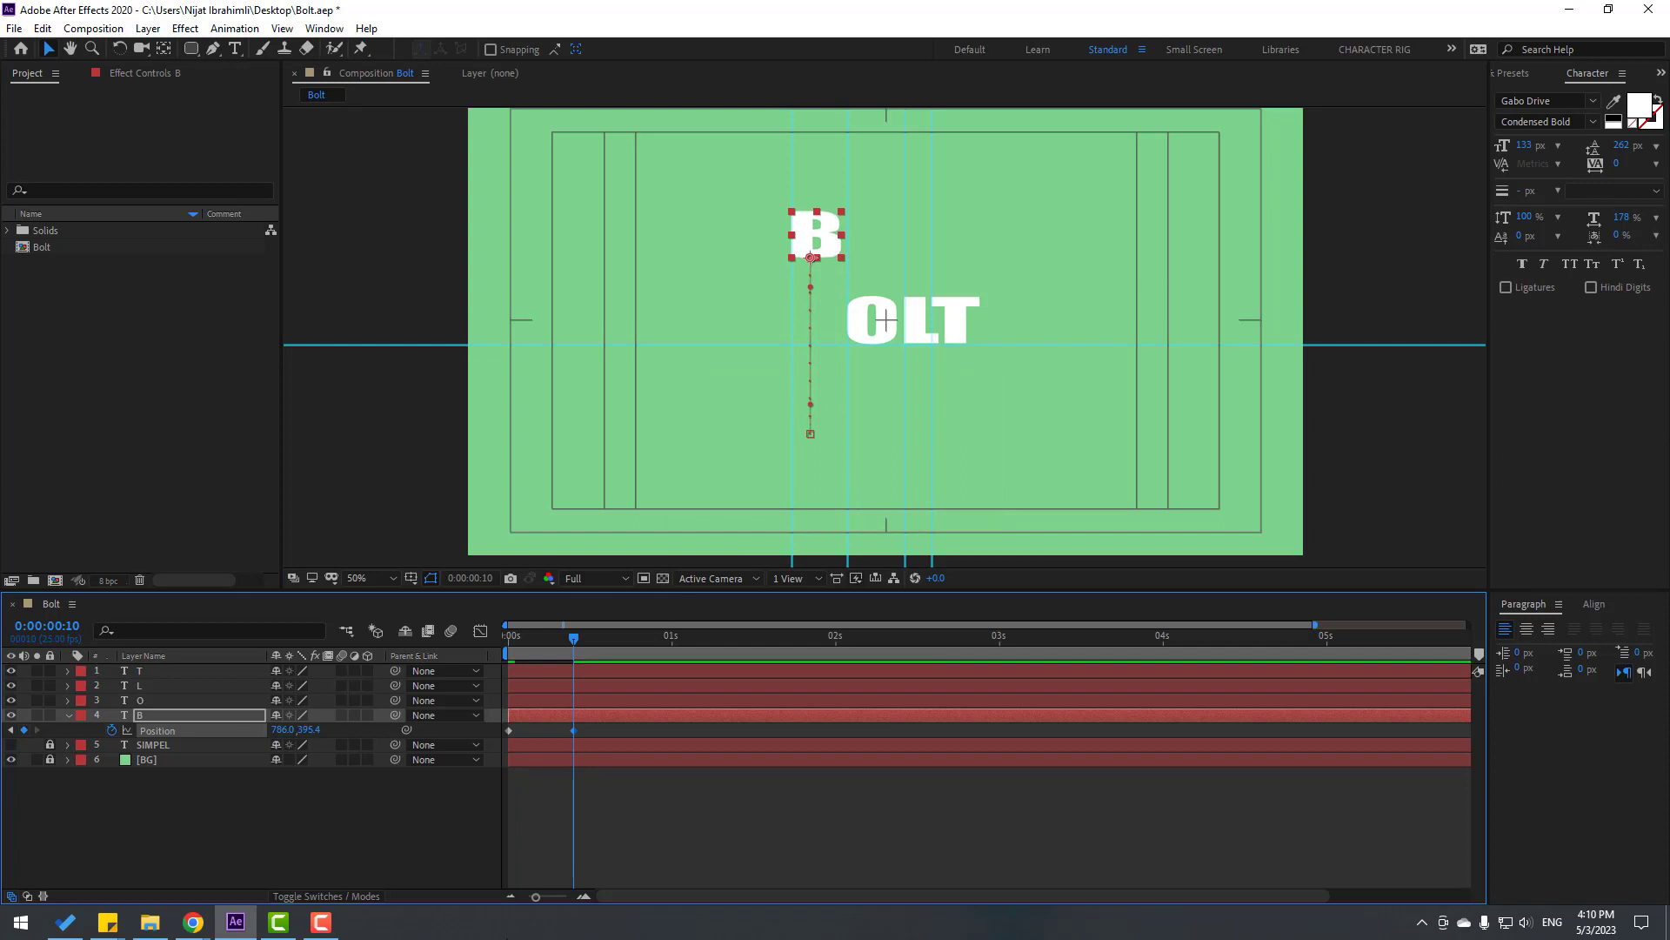
{"action": "left_click_drag", "start_coordinate": [309, 730], "coordinate": [347, 735]}
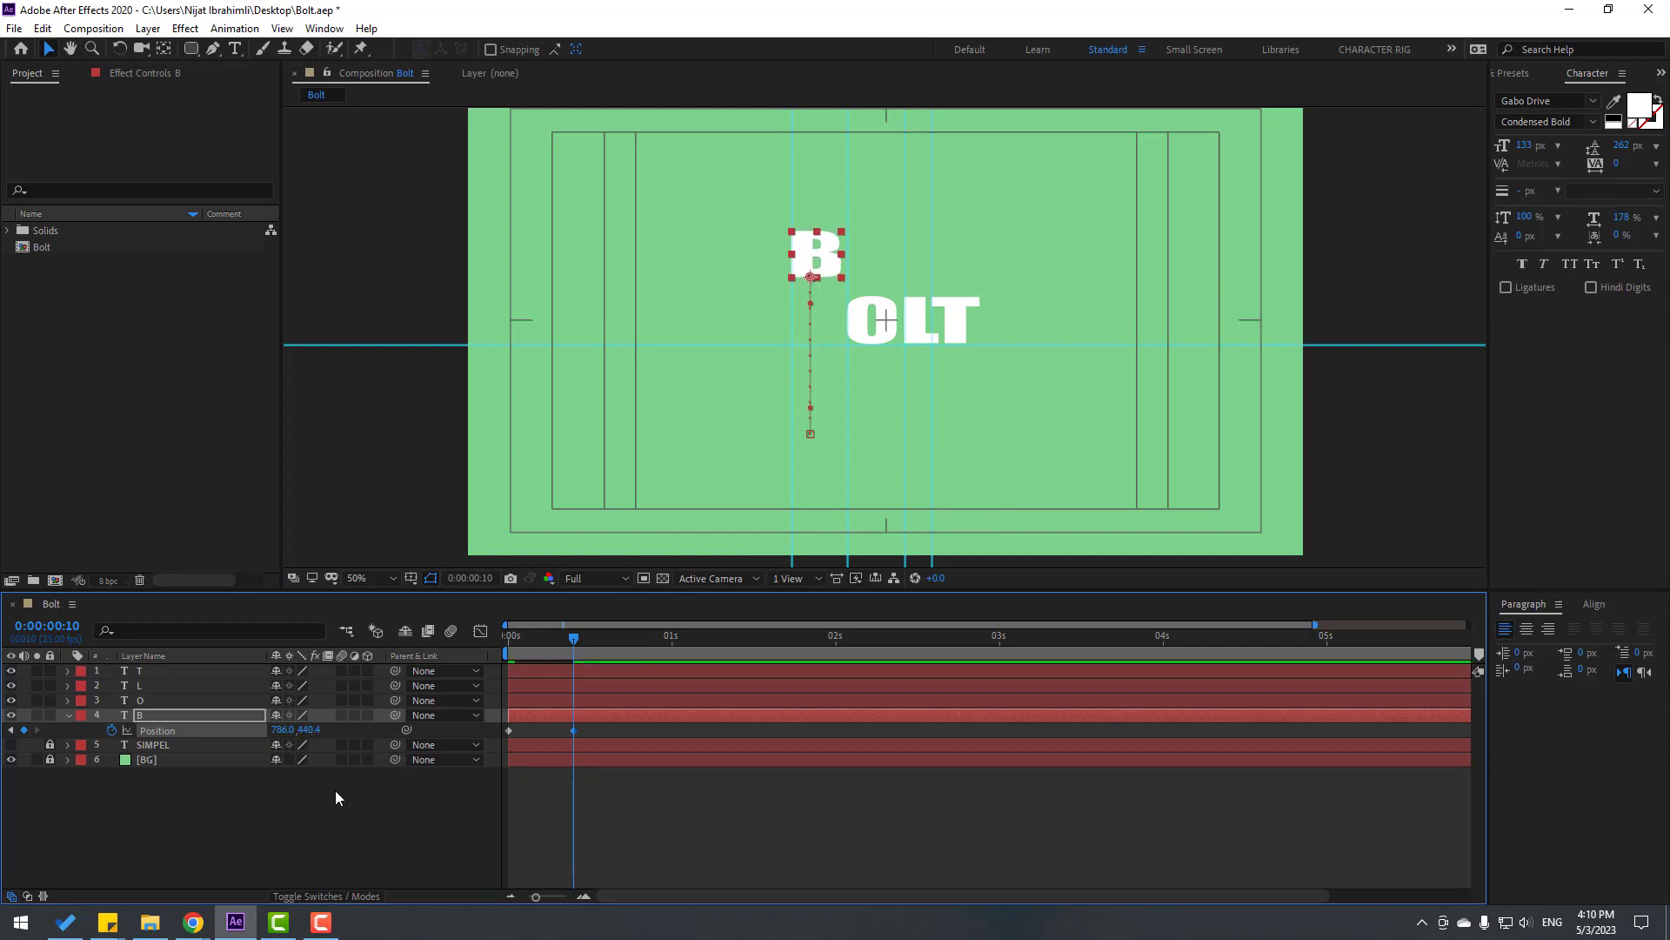
Add a Position keyframe for B at 0:00:00:20, bringing it down onto the baseline guide at a vertical position of 594.2.
{"action": "key", "text": "shift+Page_Down"}
{"action": "left_click_drag", "start_coordinate": [309, 736], "coordinate": [415, 736]}
{"action": "scroll", "coordinate": [862, 404], "scroll_direction": "up", "scroll_amount": 6}
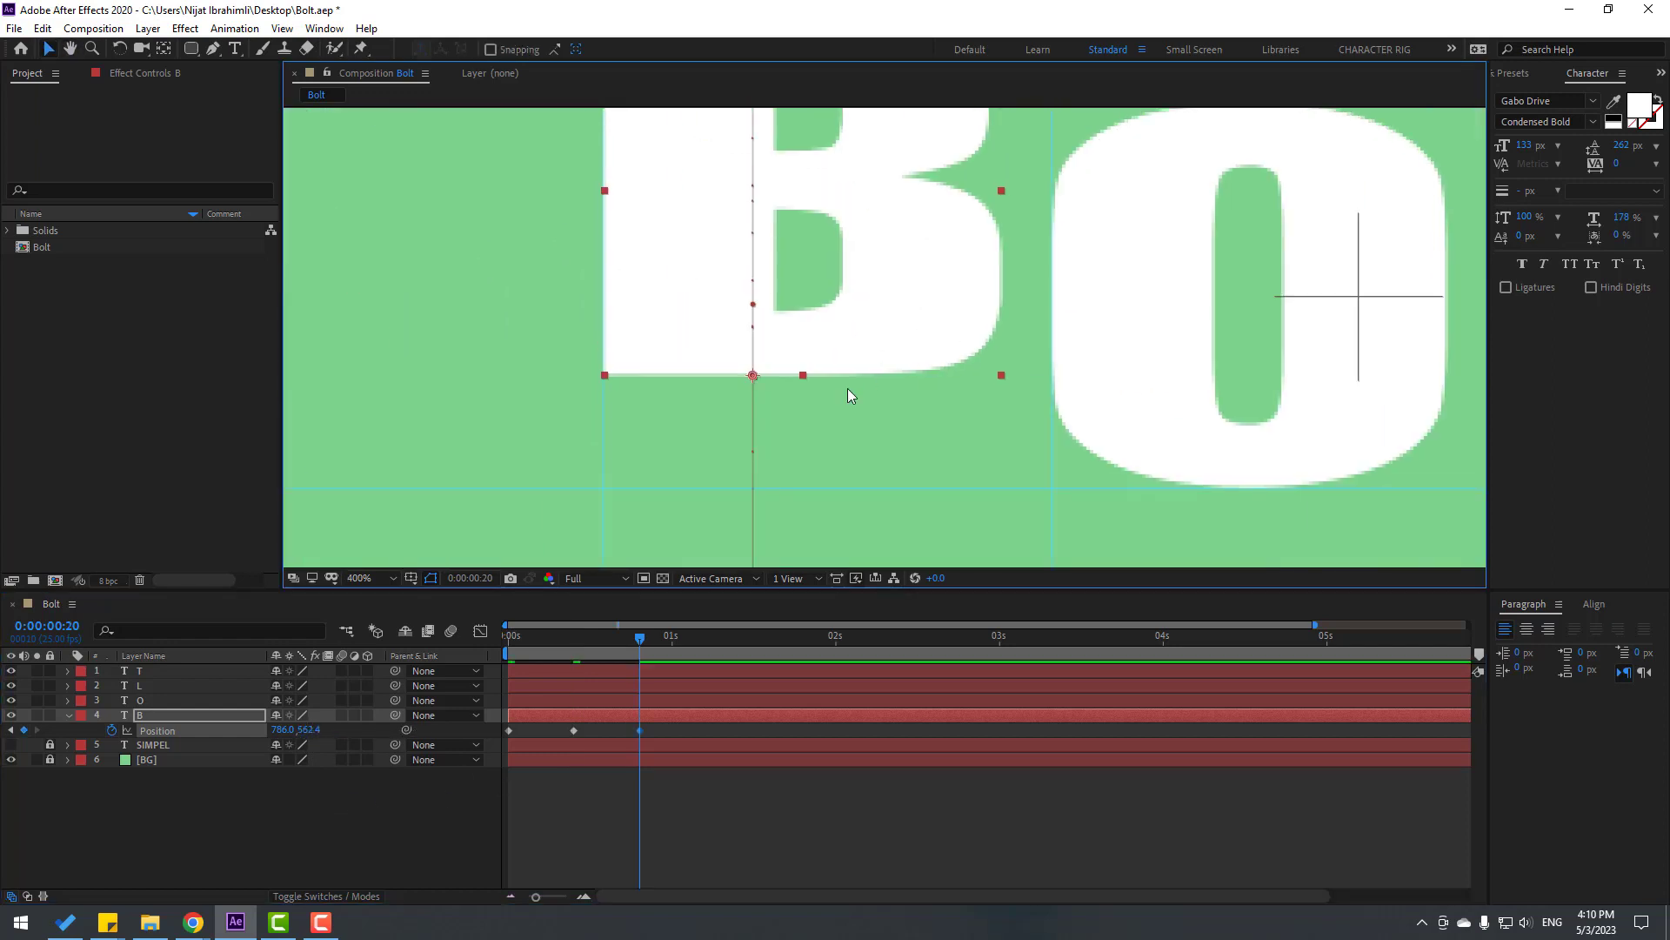
{"action": "mouse_move", "coordinate": [309, 729]}
{"action": "left_mouse_down"}
{"action": "mouse_move", "coordinate": [336, 727]}
{"action": "mouse_move", "coordinate": [316, 732]}
{"action": "left_mouse_up"}
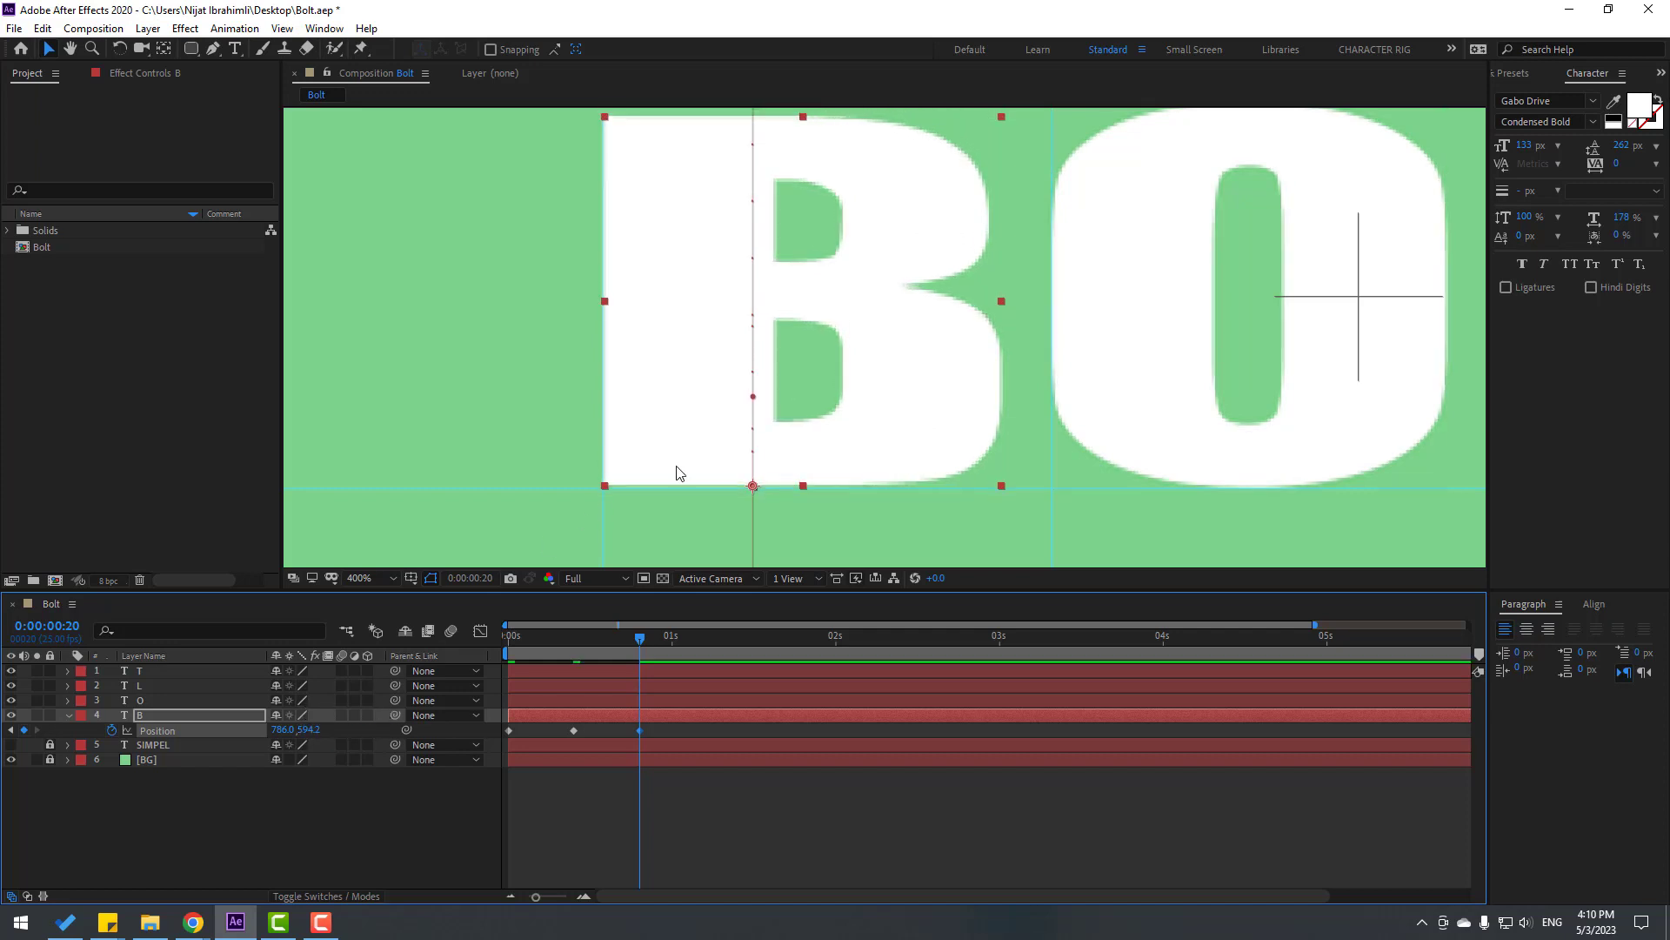
{"action": "key", "text": "comma"}
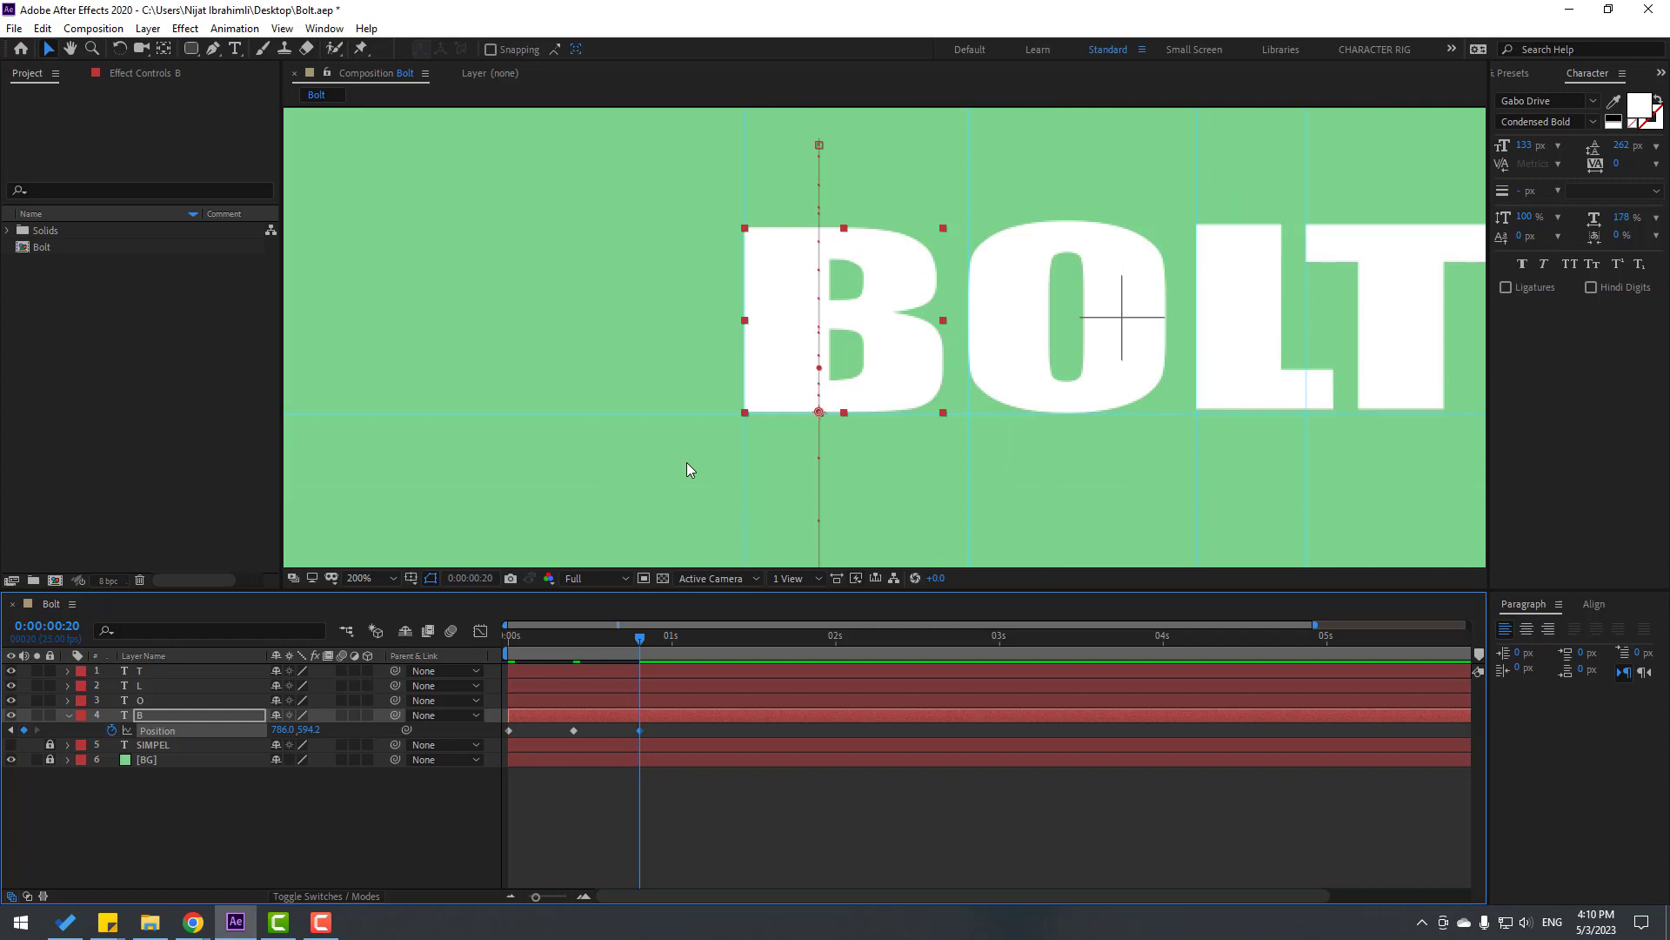
Add a small rebound for B at 0:00:00:23 by raising its vertical position to 588.9.
{"action": "key", "text": "space"}
{"action": "key", "text": "period"}
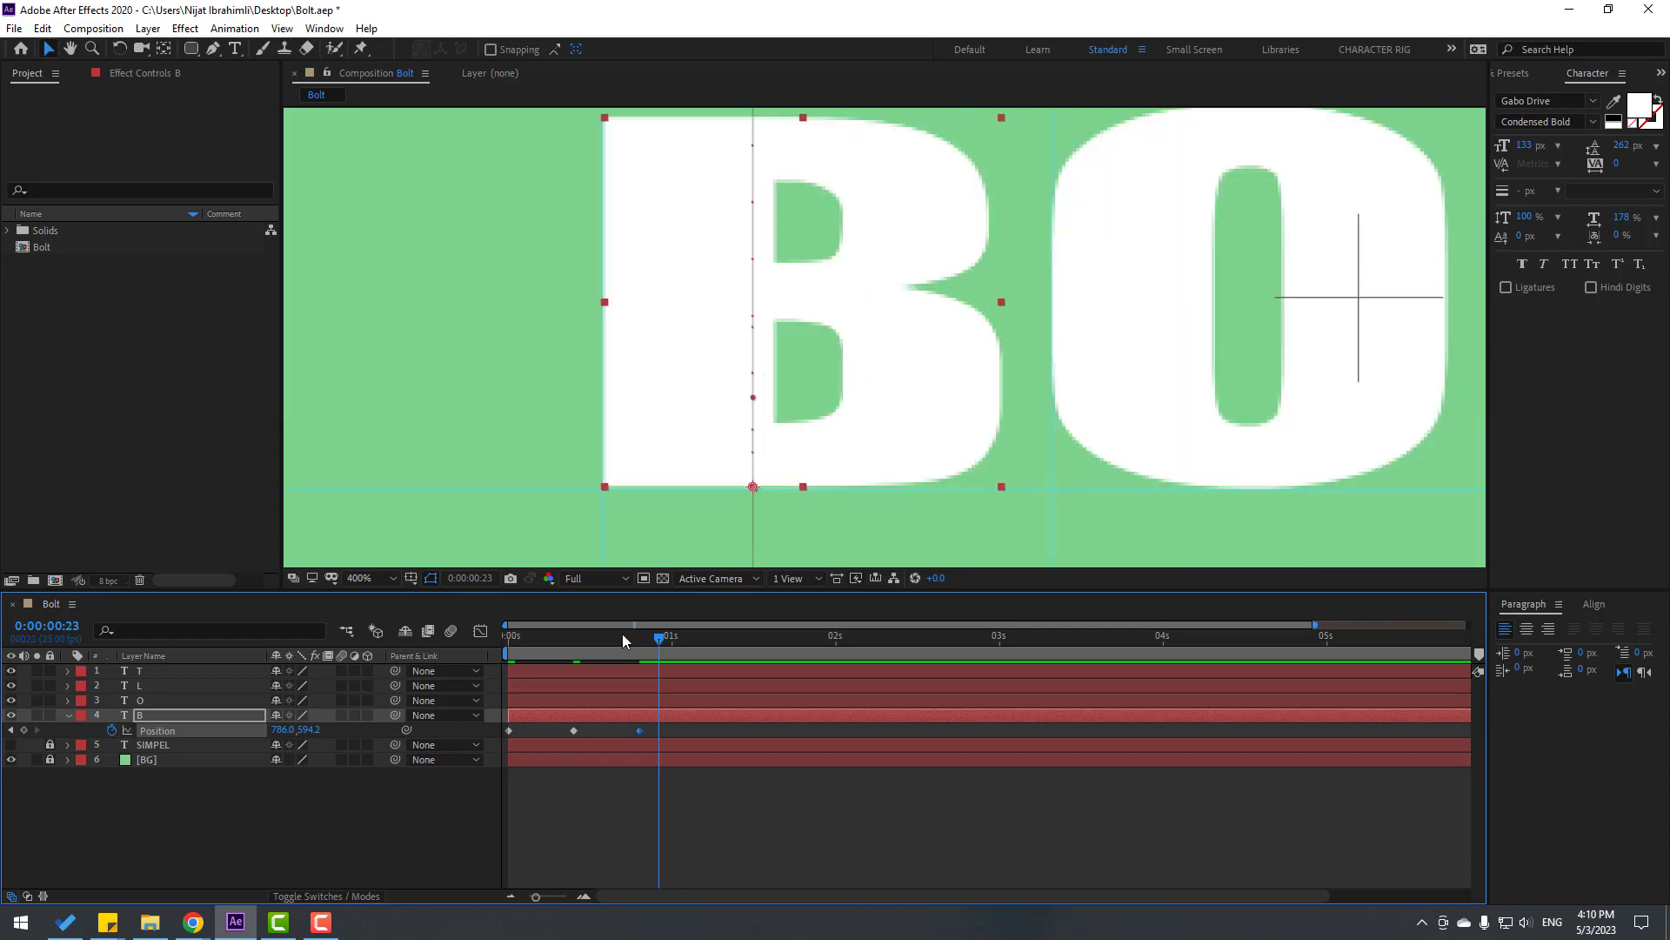
{"action": "left_click", "coordinate": [242, 833]}
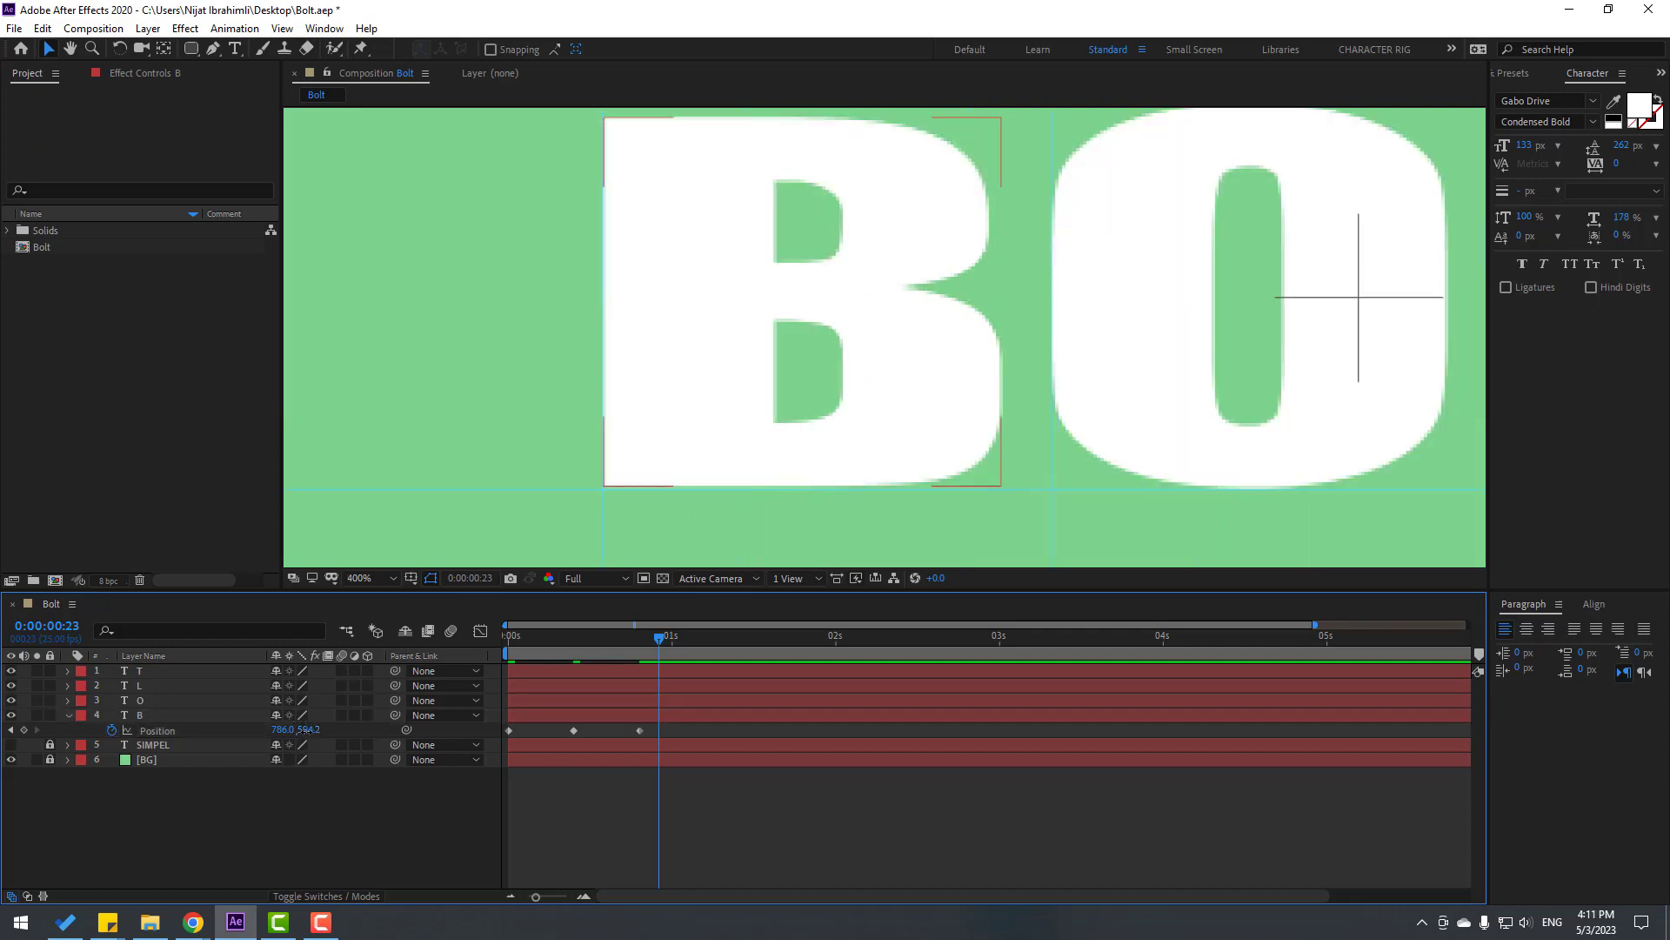
{"action": "left_click_drag", "start_coordinate": [306, 730], "coordinate": [296, 765]}
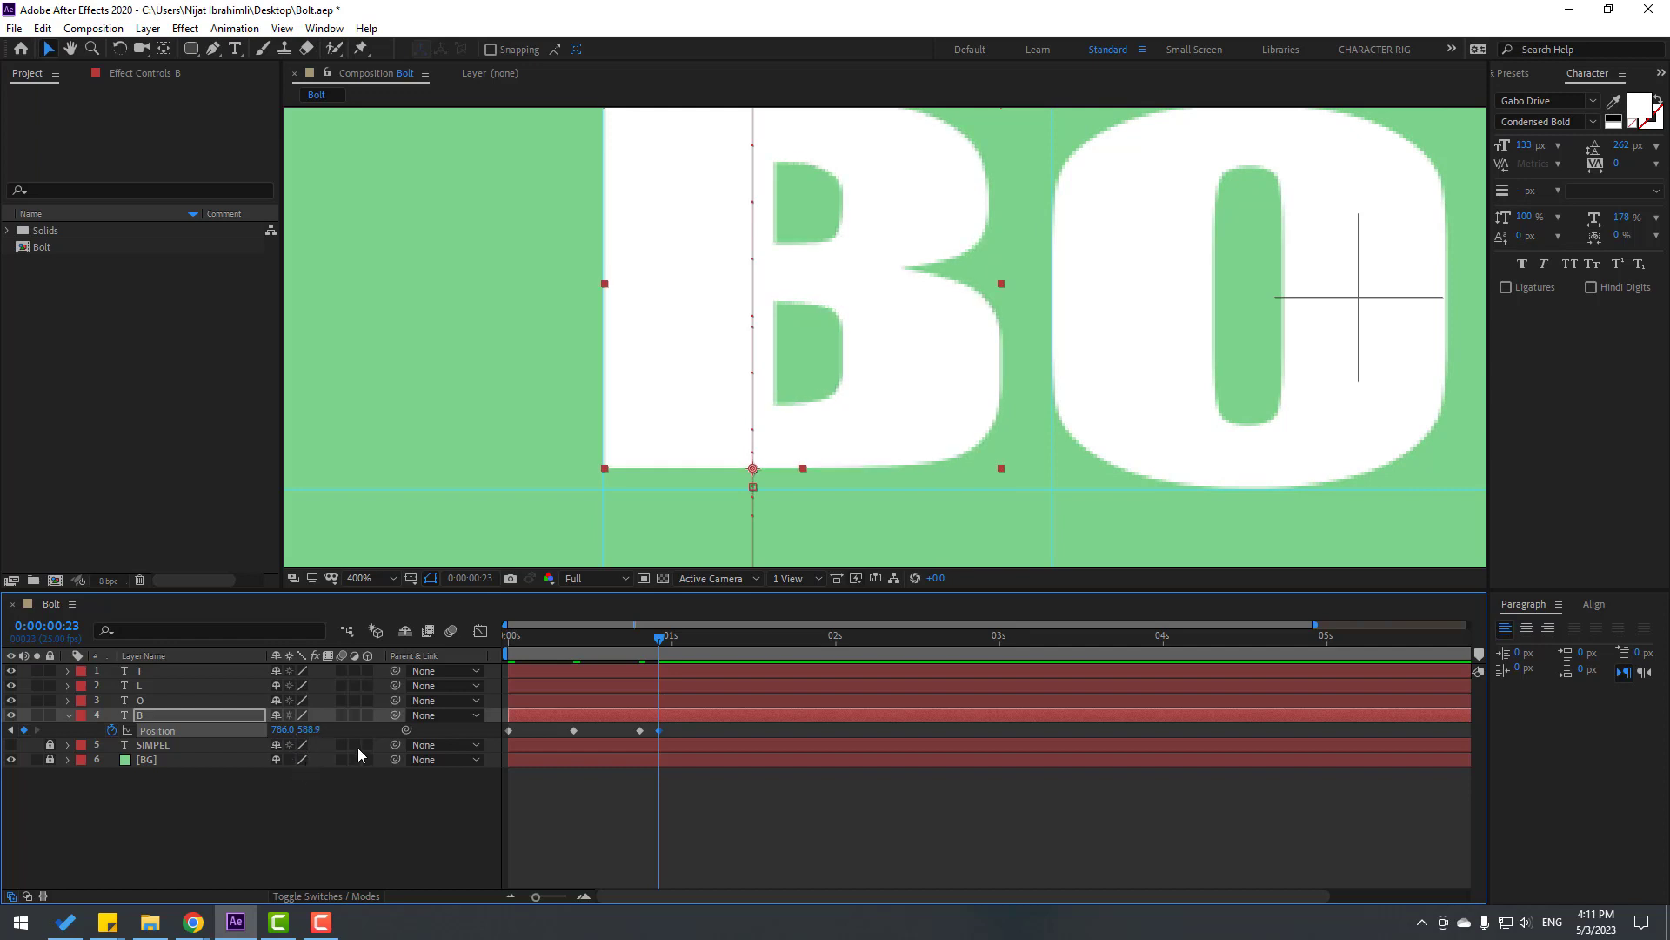
Copy B's Position keyframe from 0:00:00:20 and paste it at 0:00:01:01.
{"action": "key", "text": "Page_Down"}
{"action": "key", "text": "Page_Down"}
{"action": "key", "text": "Page_Down"}
{"action": "left_click", "coordinate": [639, 730]}
{"action": "key", "text": "ctrl+c"}
{"action": "key", "text": "ctrl+v"}
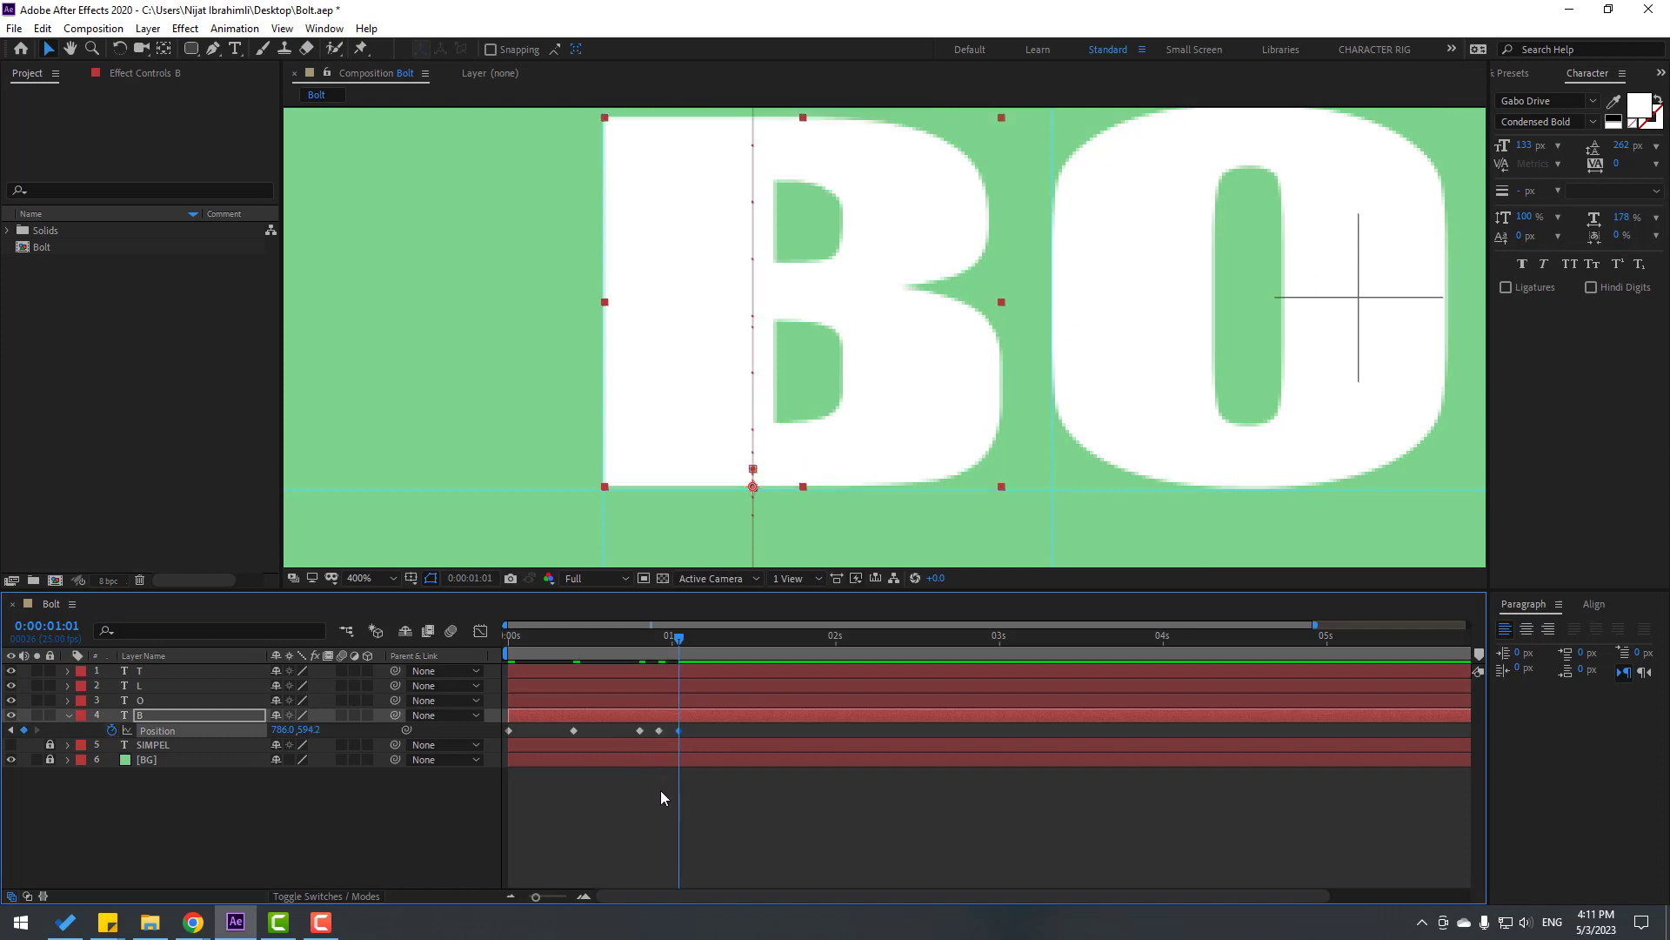
Apply Easy Ease to all five Position keyframes of the B layer.
{"action": "left_click_drag", "start_coordinate": [680, 727], "coordinate": [499, 739]}
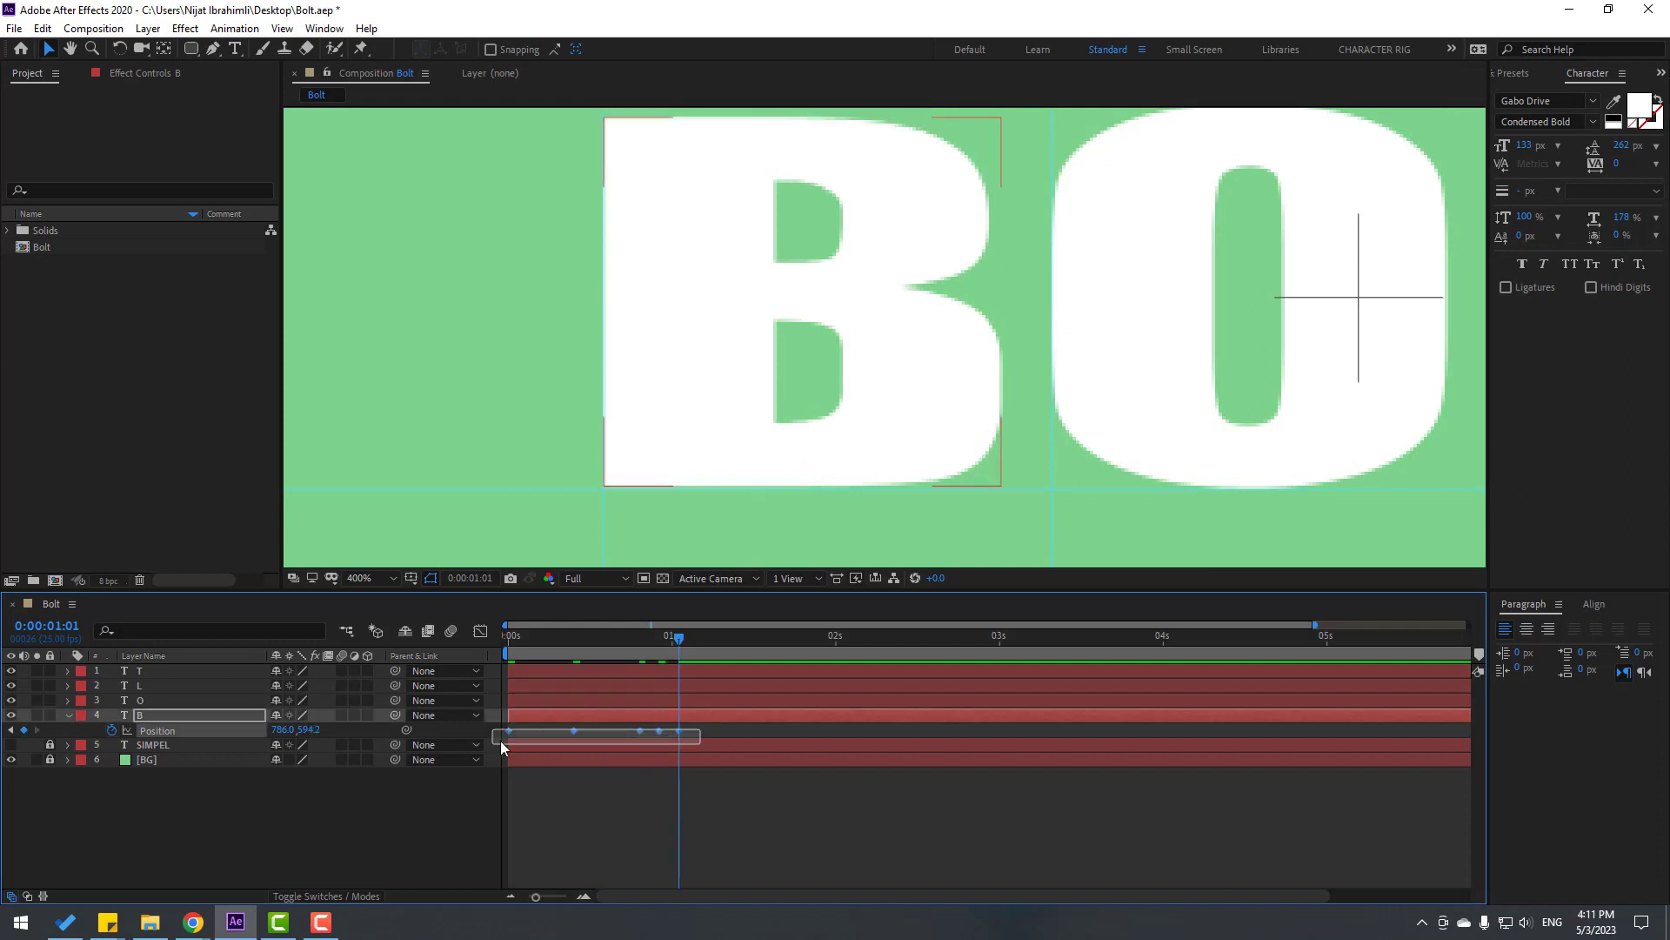
{"action": "right_click", "coordinate": [508, 731]}
{"action": "mouse_move", "coordinate": [515, 724]}
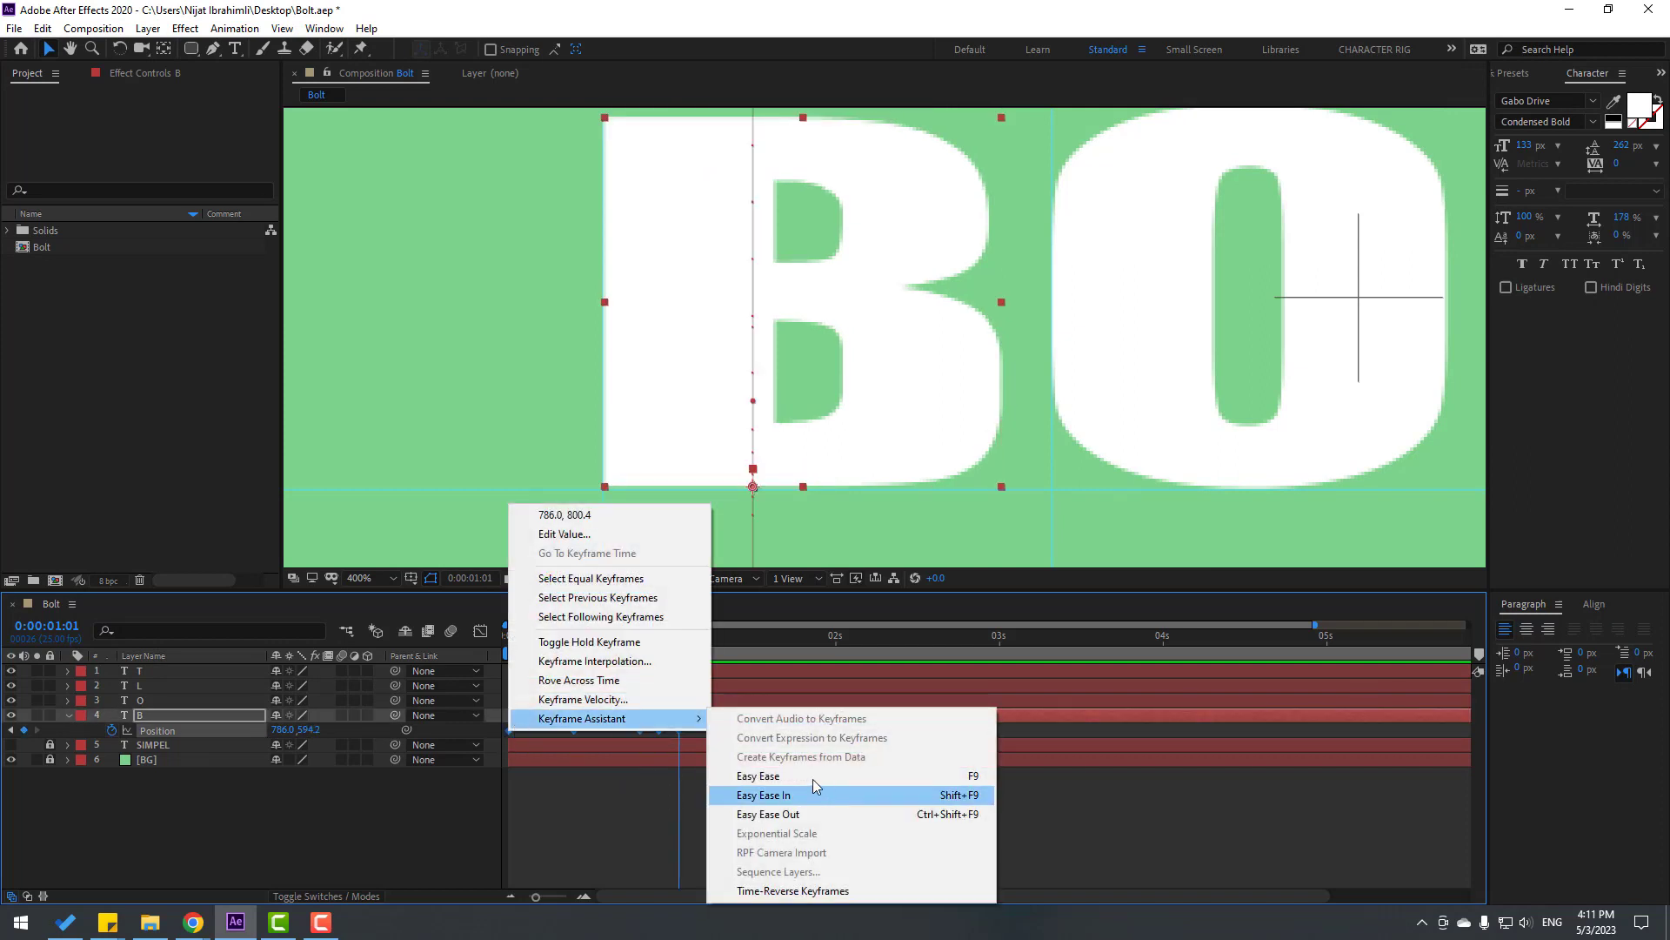
{"action": "left_click", "coordinate": [973, 777]}
Play the B animation and scrub through its last three keyframes to examine the landing and rebound.
{"action": "scroll", "coordinate": [1006, 409], "scroll_direction": "down", "scroll_amount": 4}
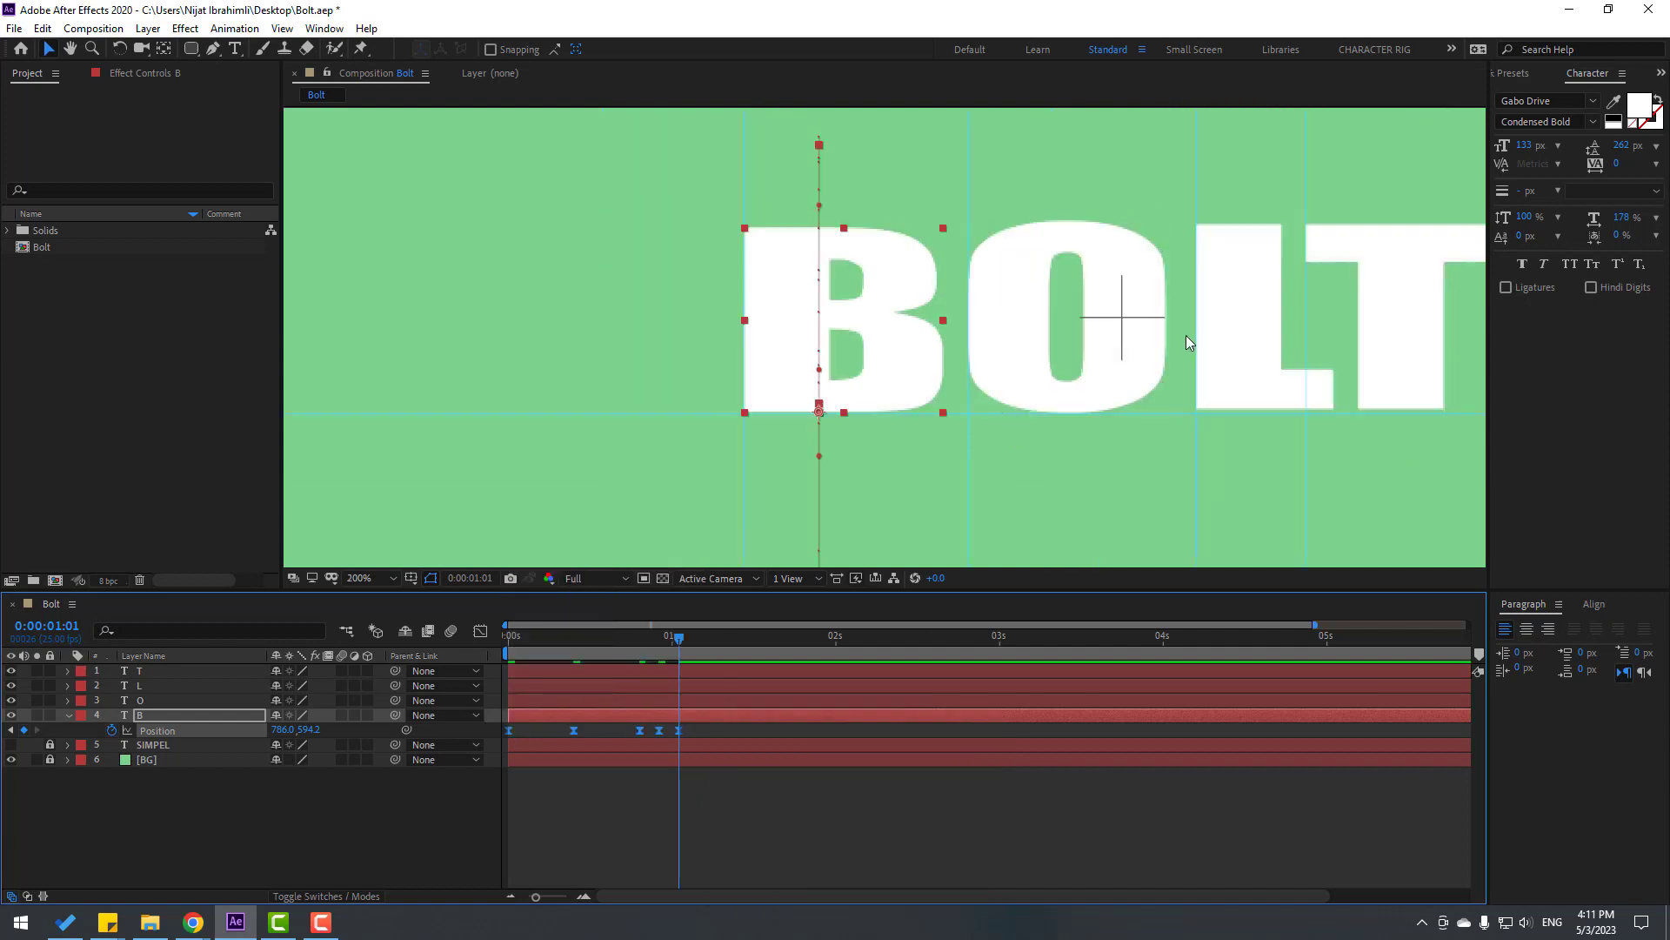
{"action": "key", "text": "space"}
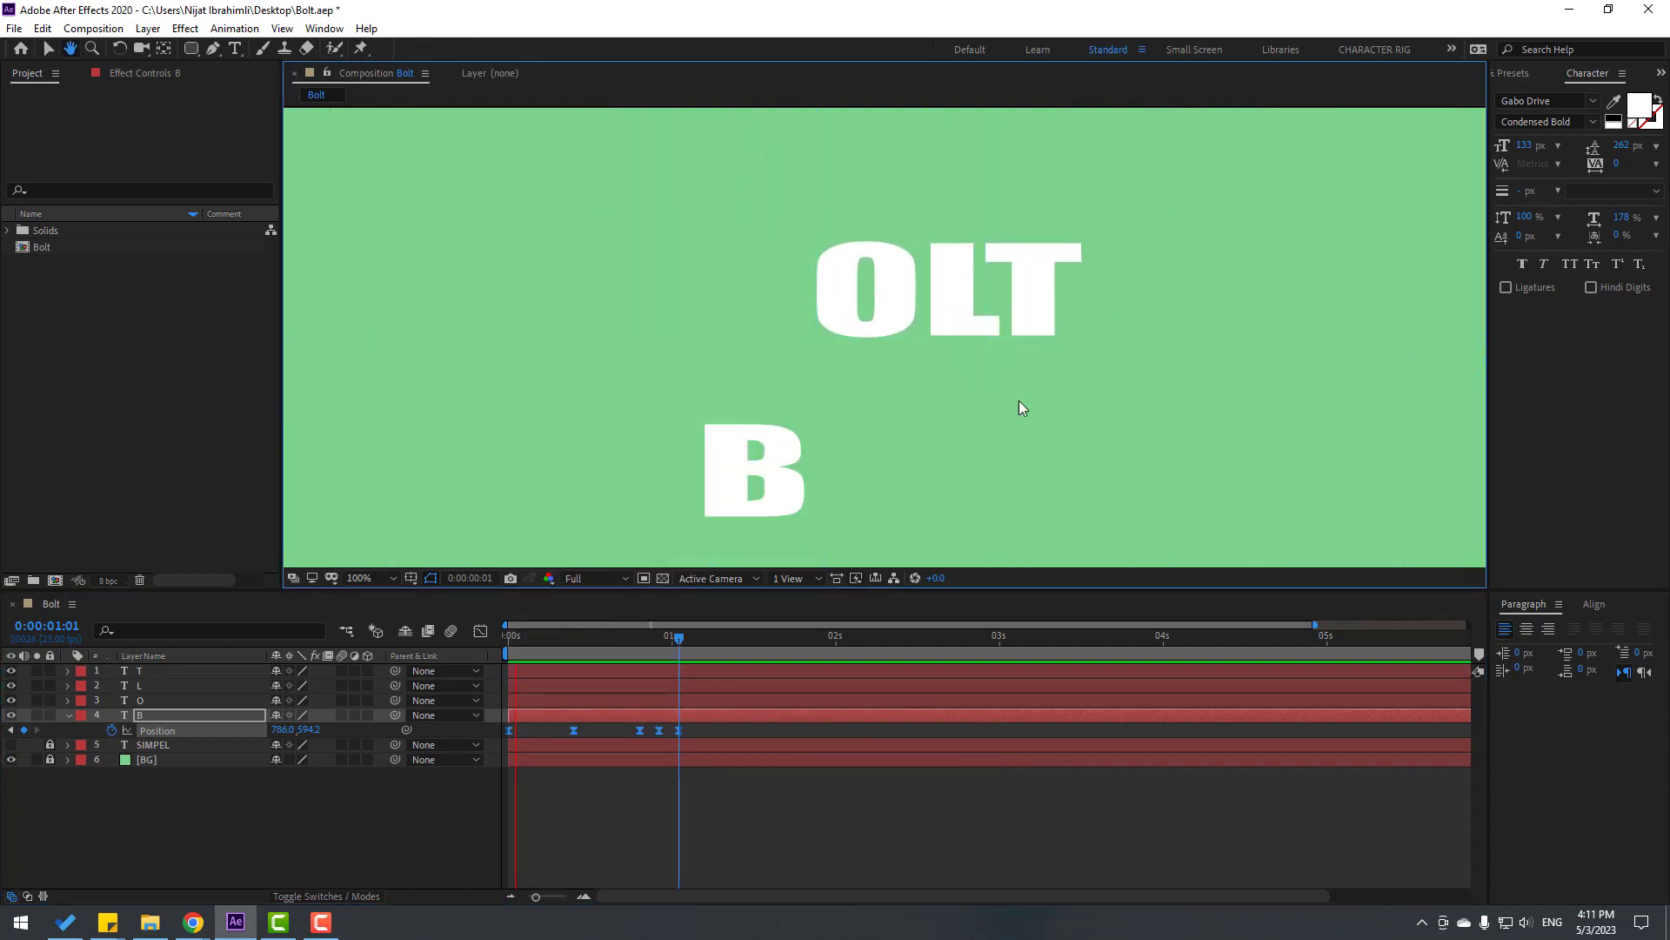
{"action": "key", "text": "space"}
{"action": "key", "text": "space"}
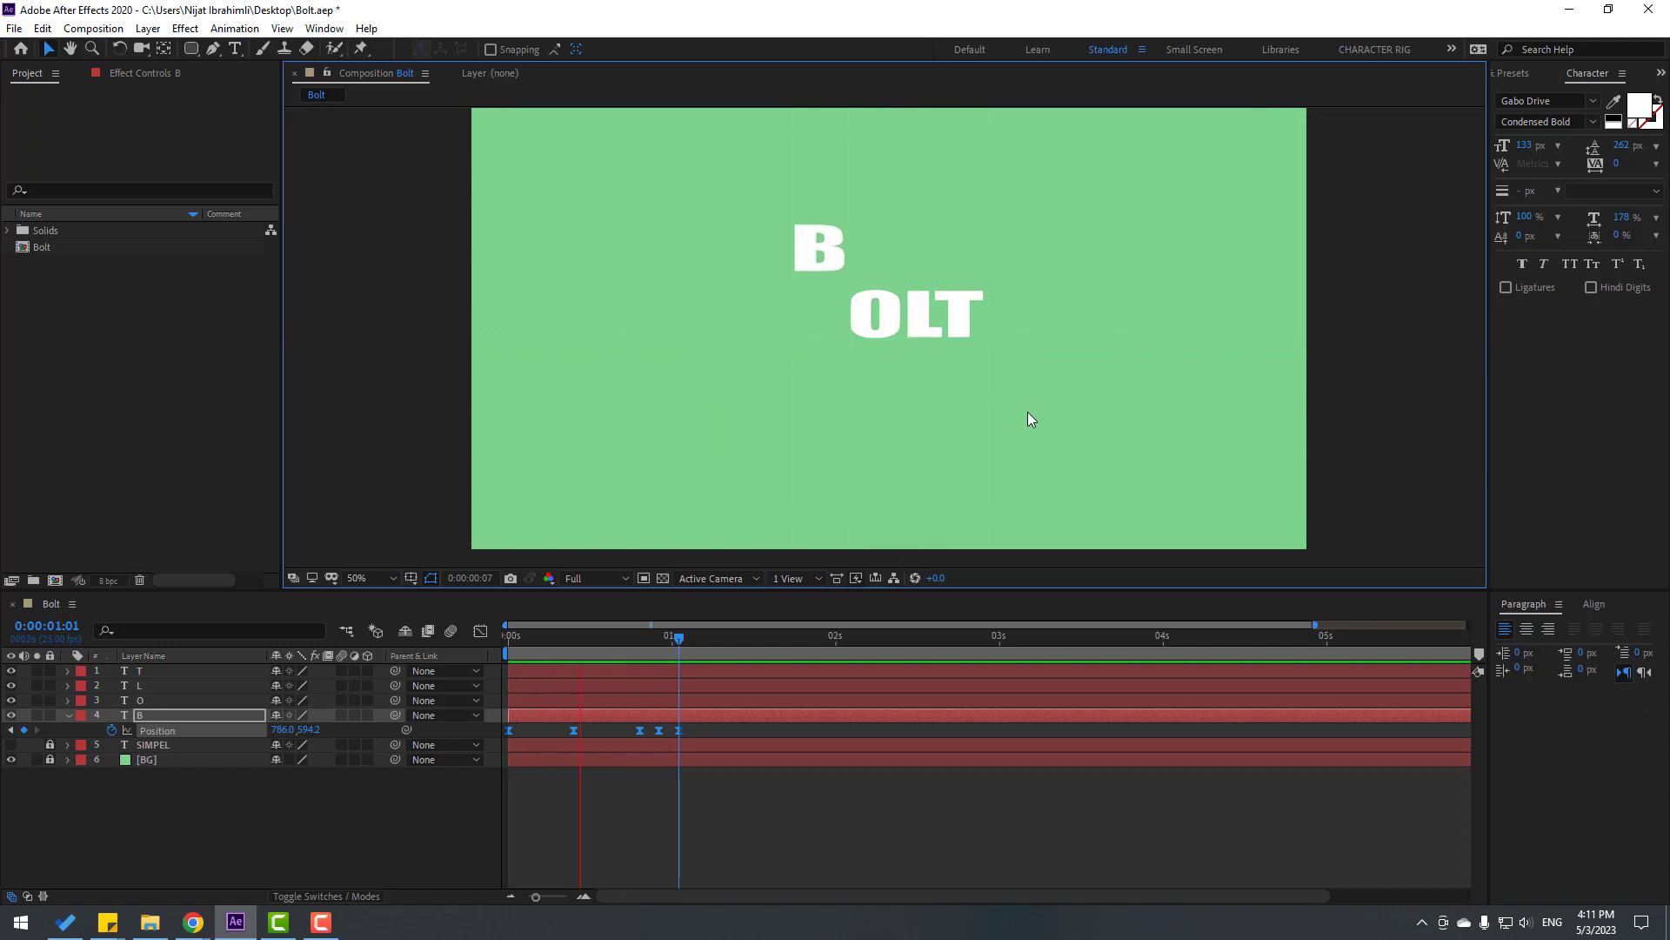
{"action": "key", "text": "space"}
{"action": "scroll", "coordinate": [776, 375], "scroll_direction": "up", "scroll_amount": 3}
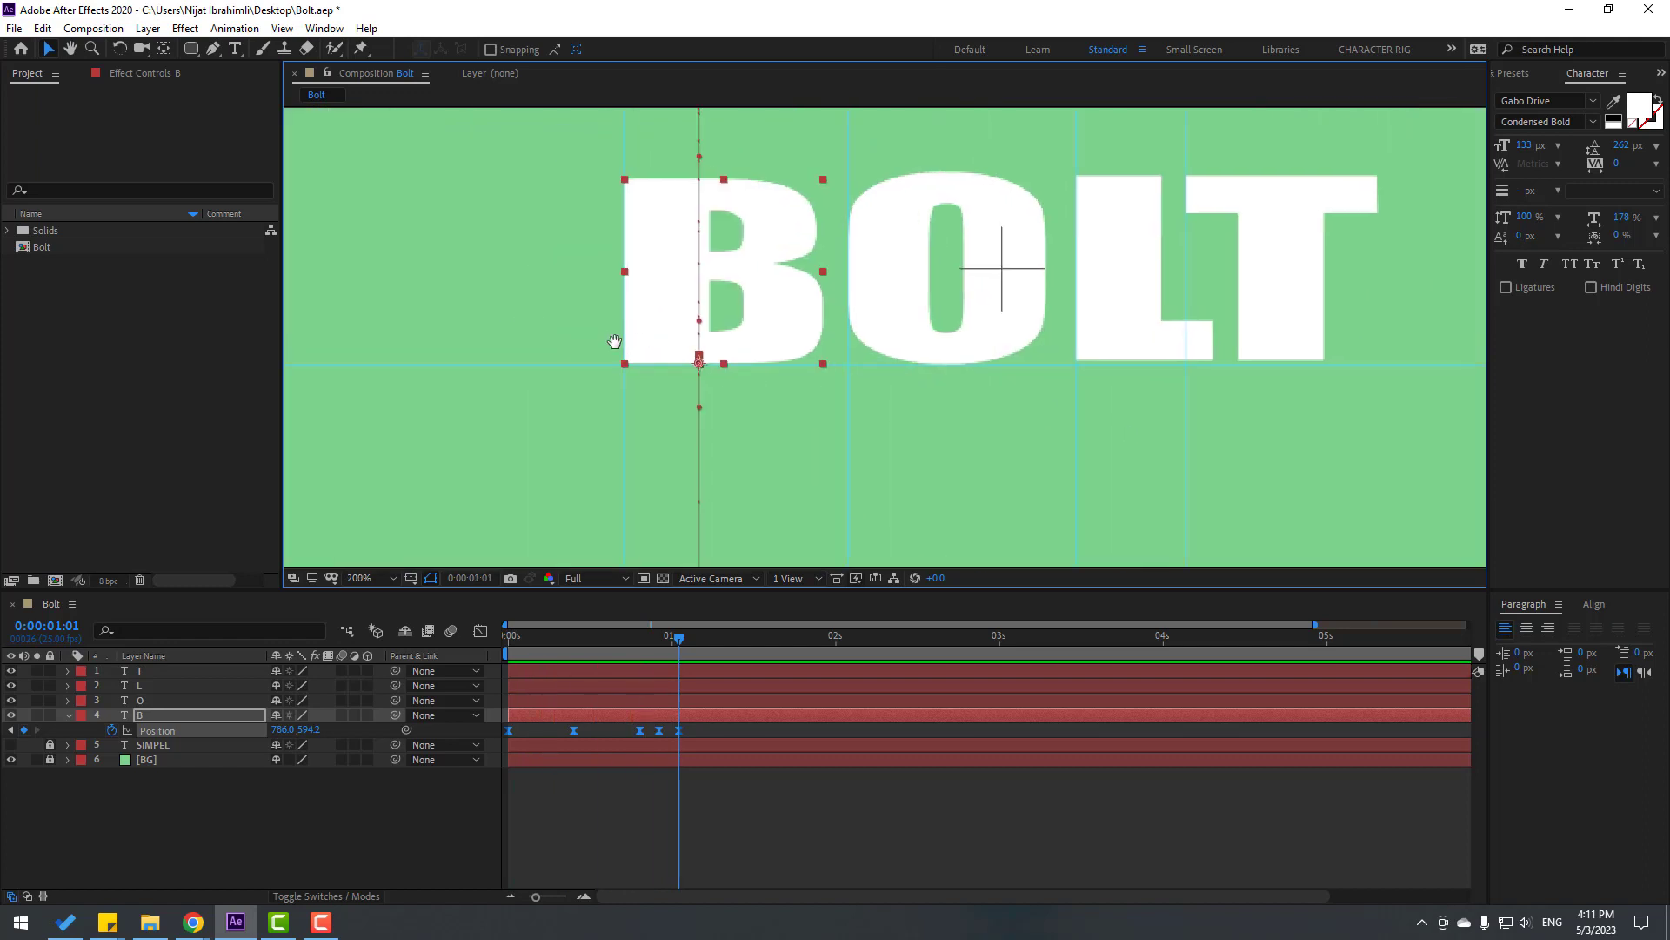
{"action": "left_click_drag", "start_coordinate": [709, 725], "coordinate": [609, 750]}
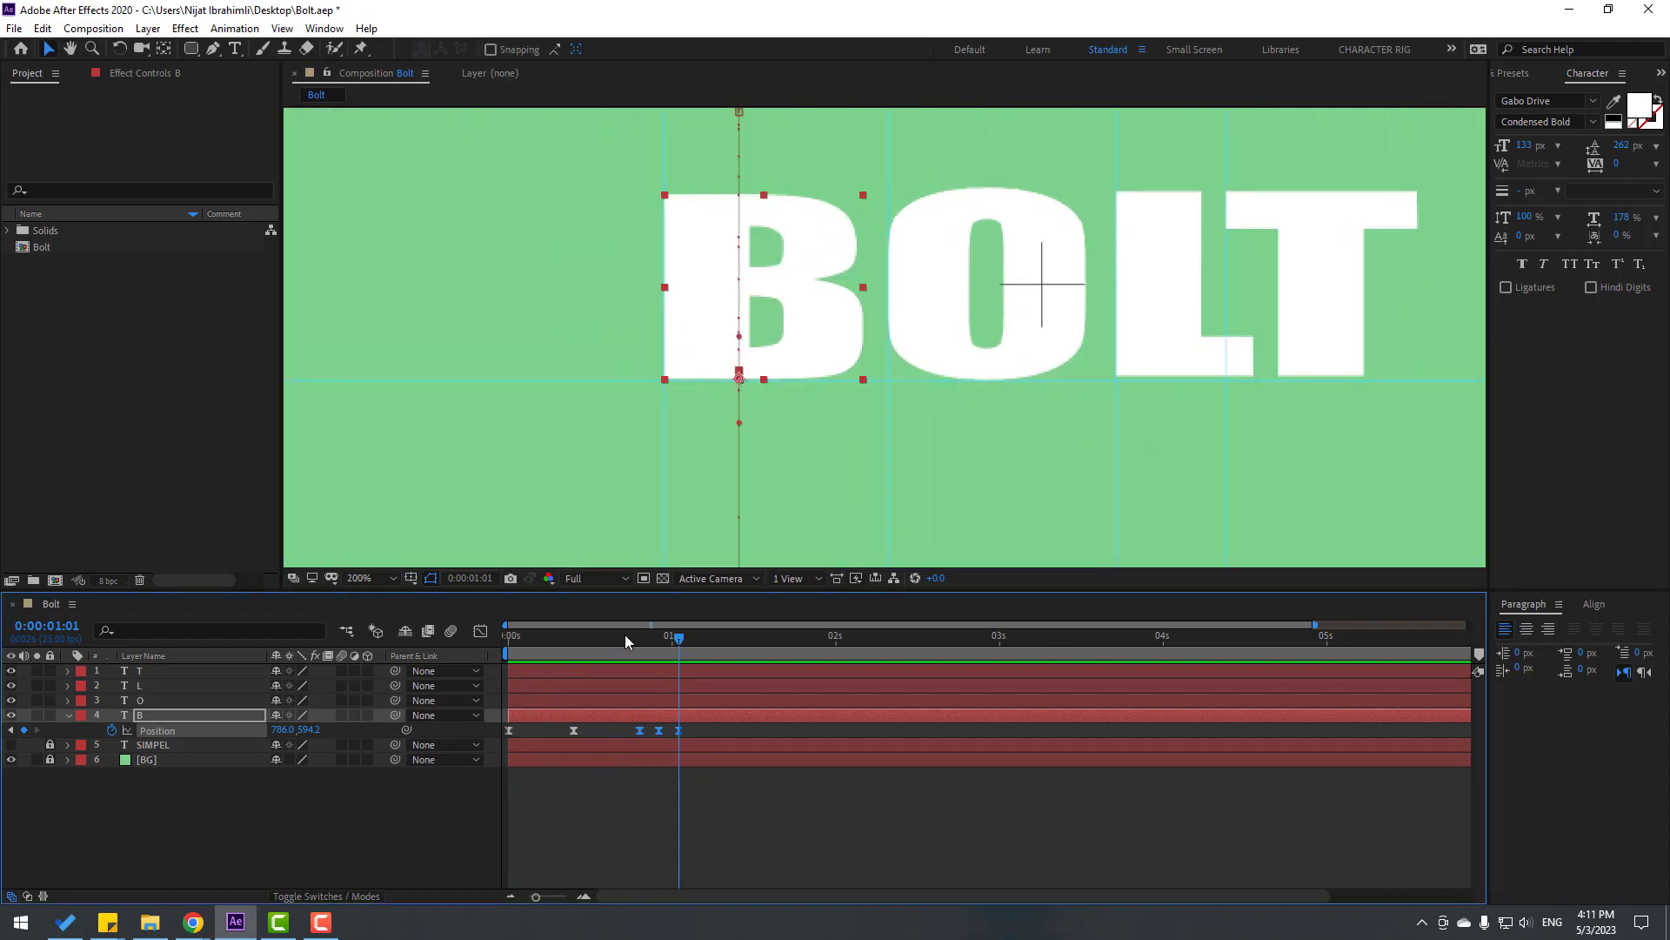
{"action": "left_click_drag", "start_coordinate": [625, 634], "coordinate": [666, 662]}
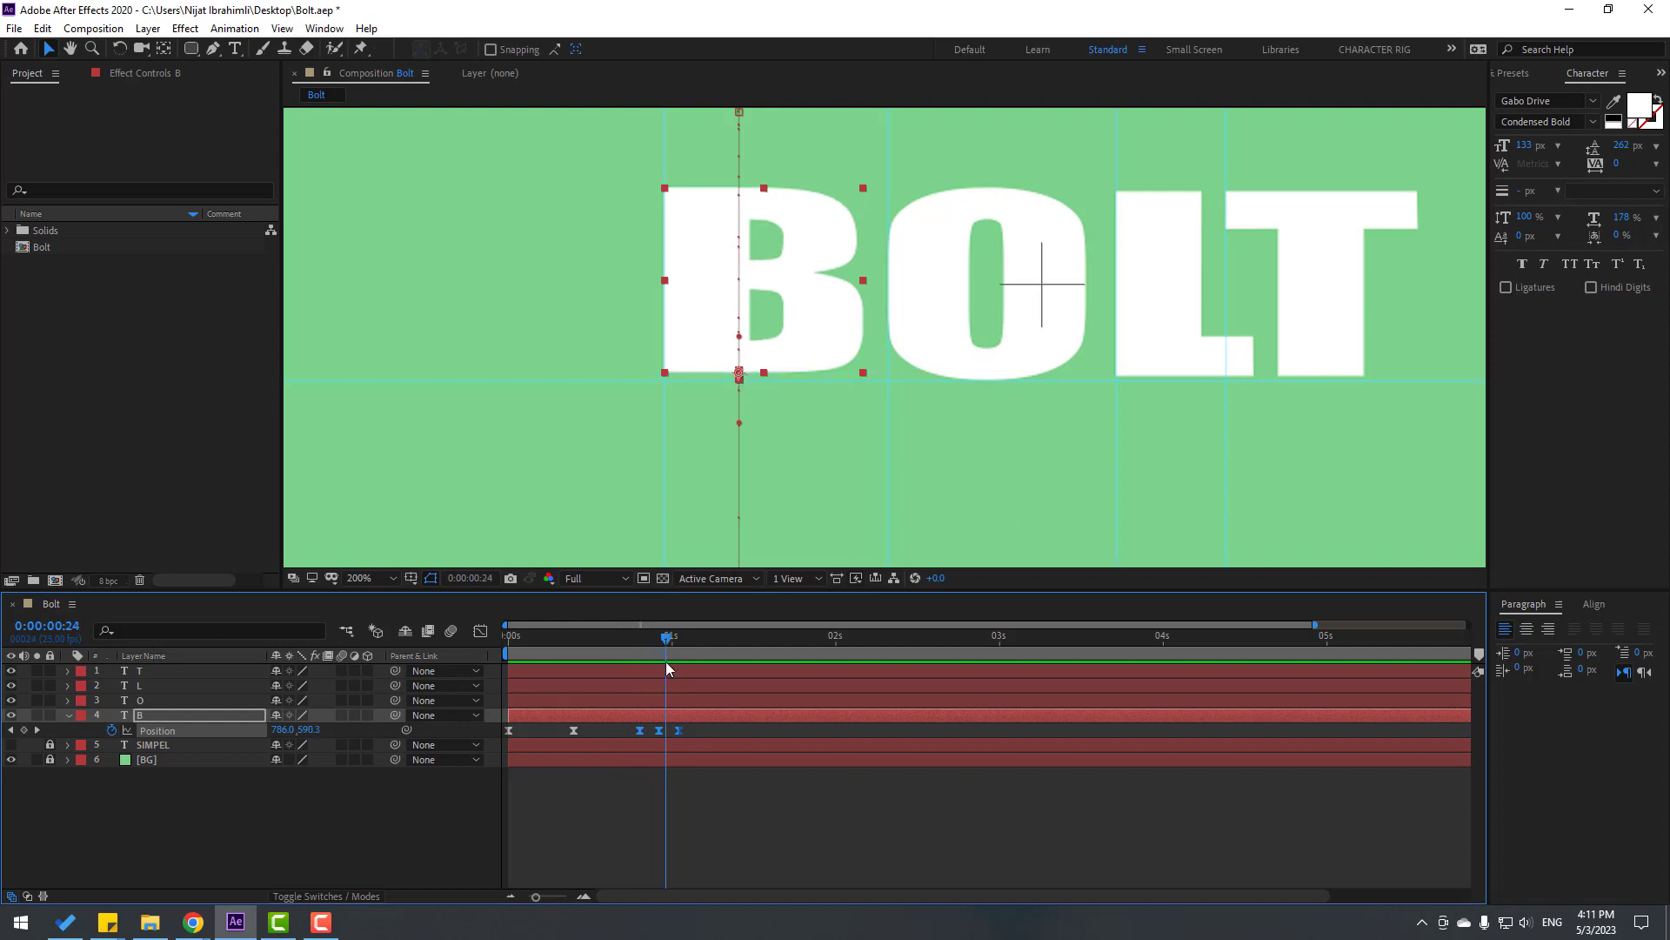
Set the spatial interpolation of all B Position keyframes to Linear.
{"action": "left_click", "coordinate": [700, 726]}
{"action": "right_click", "coordinate": [681, 729]}
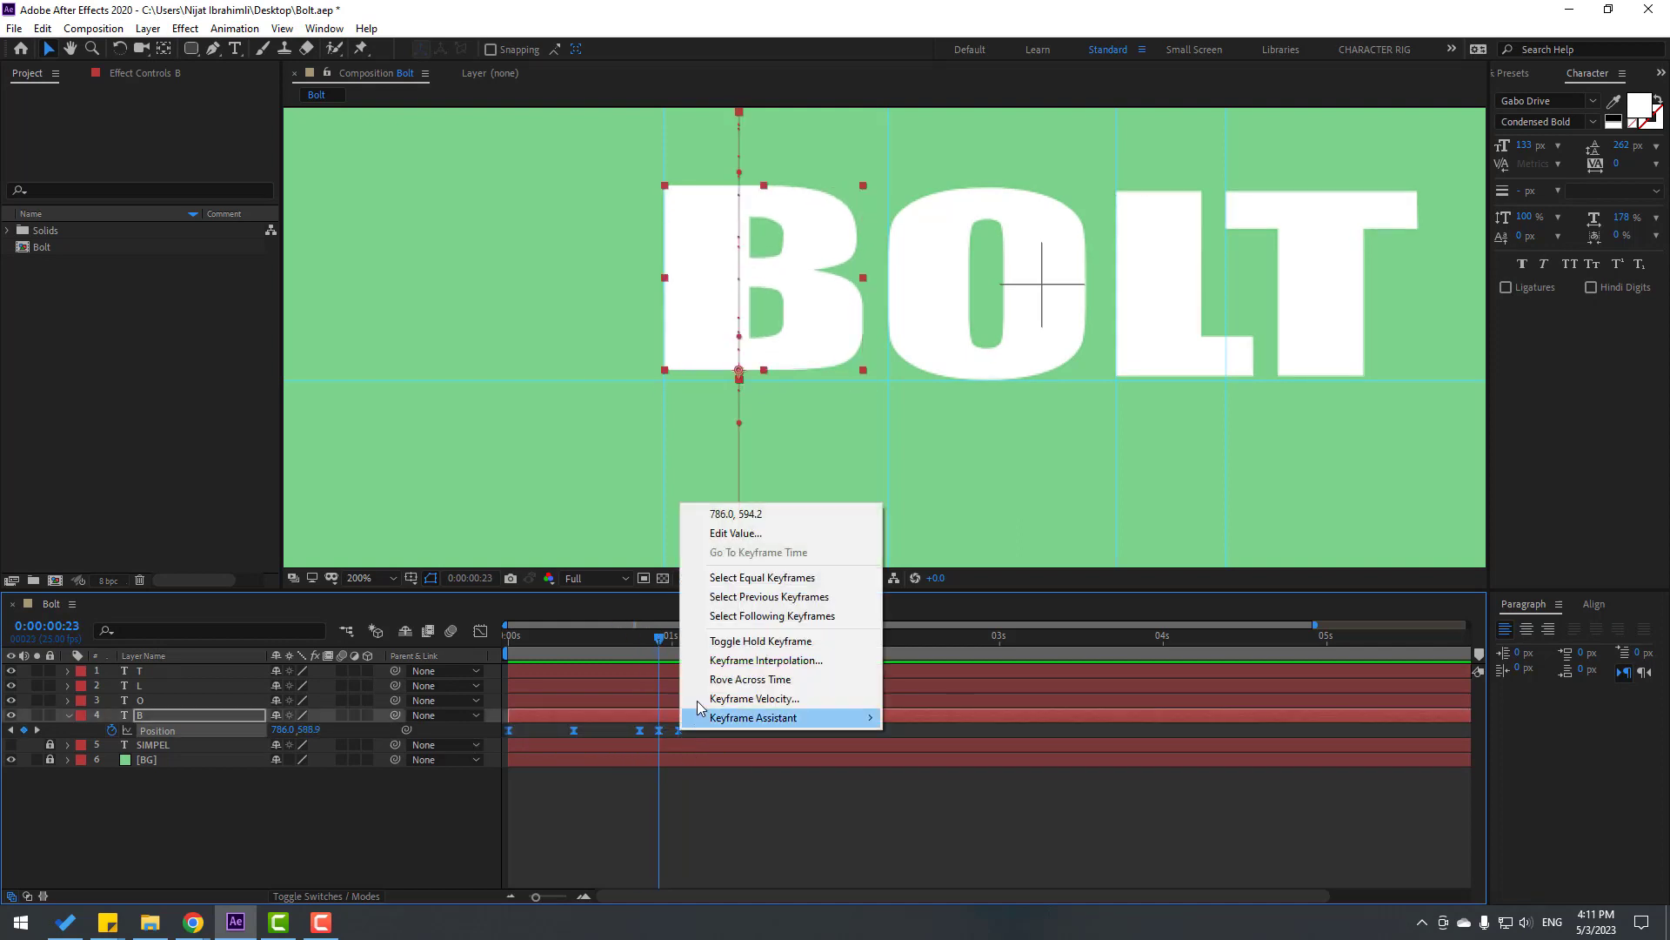
{"action": "left_click", "coordinate": [803, 660]}
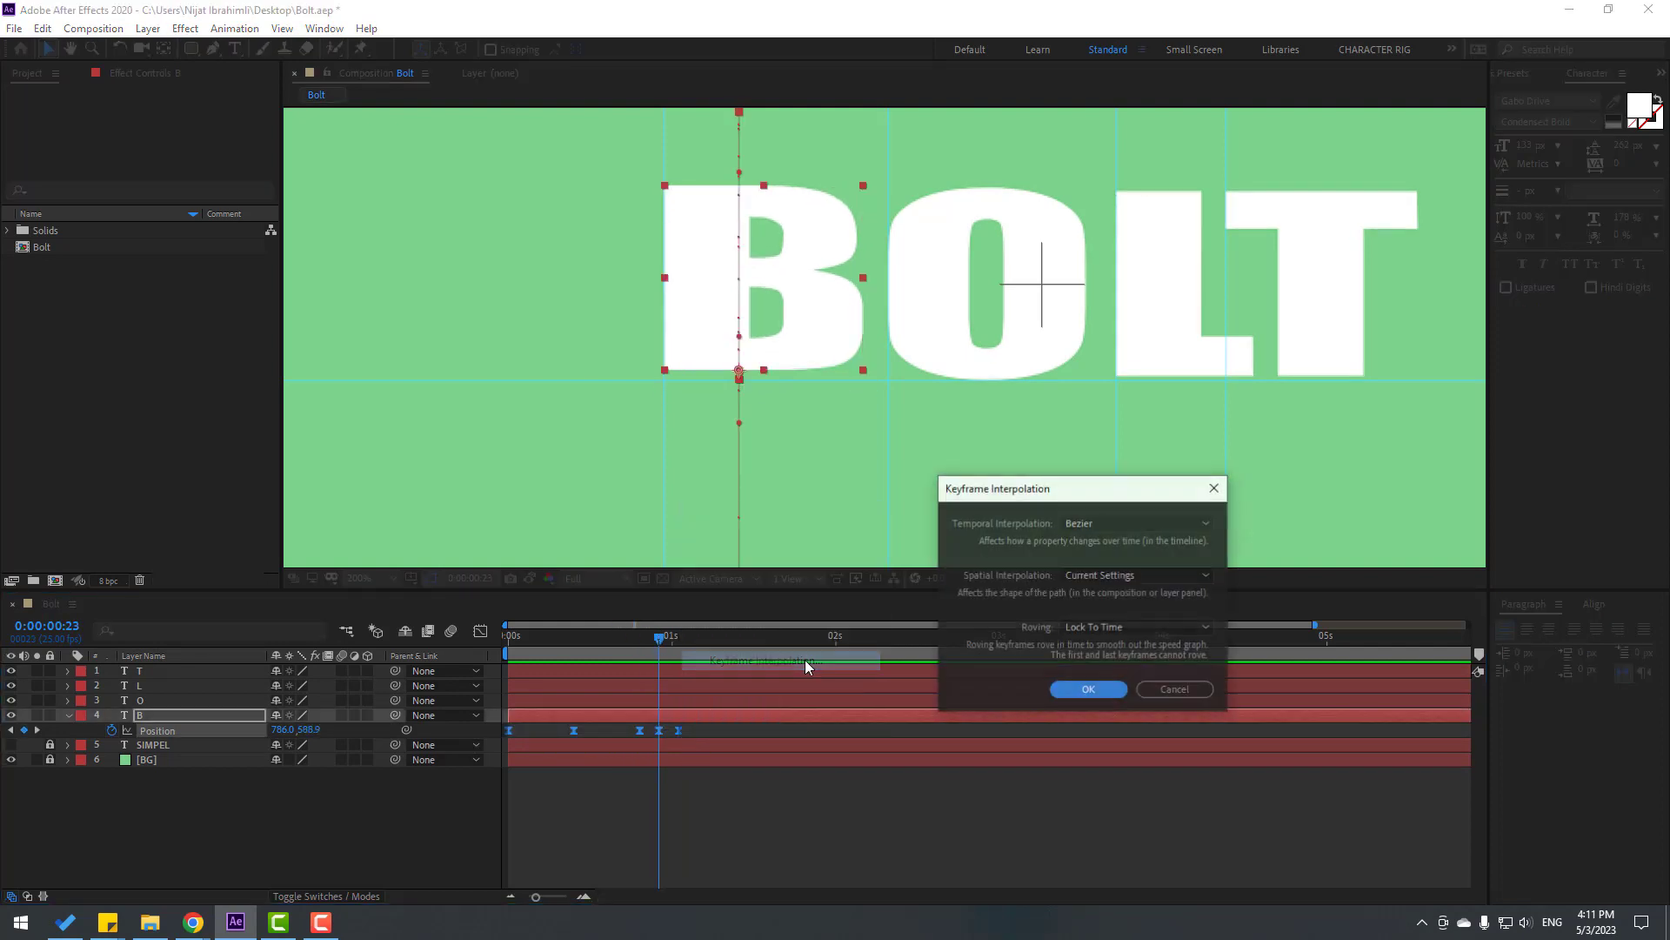
{"action": "left_click", "coordinate": [1120, 576]}
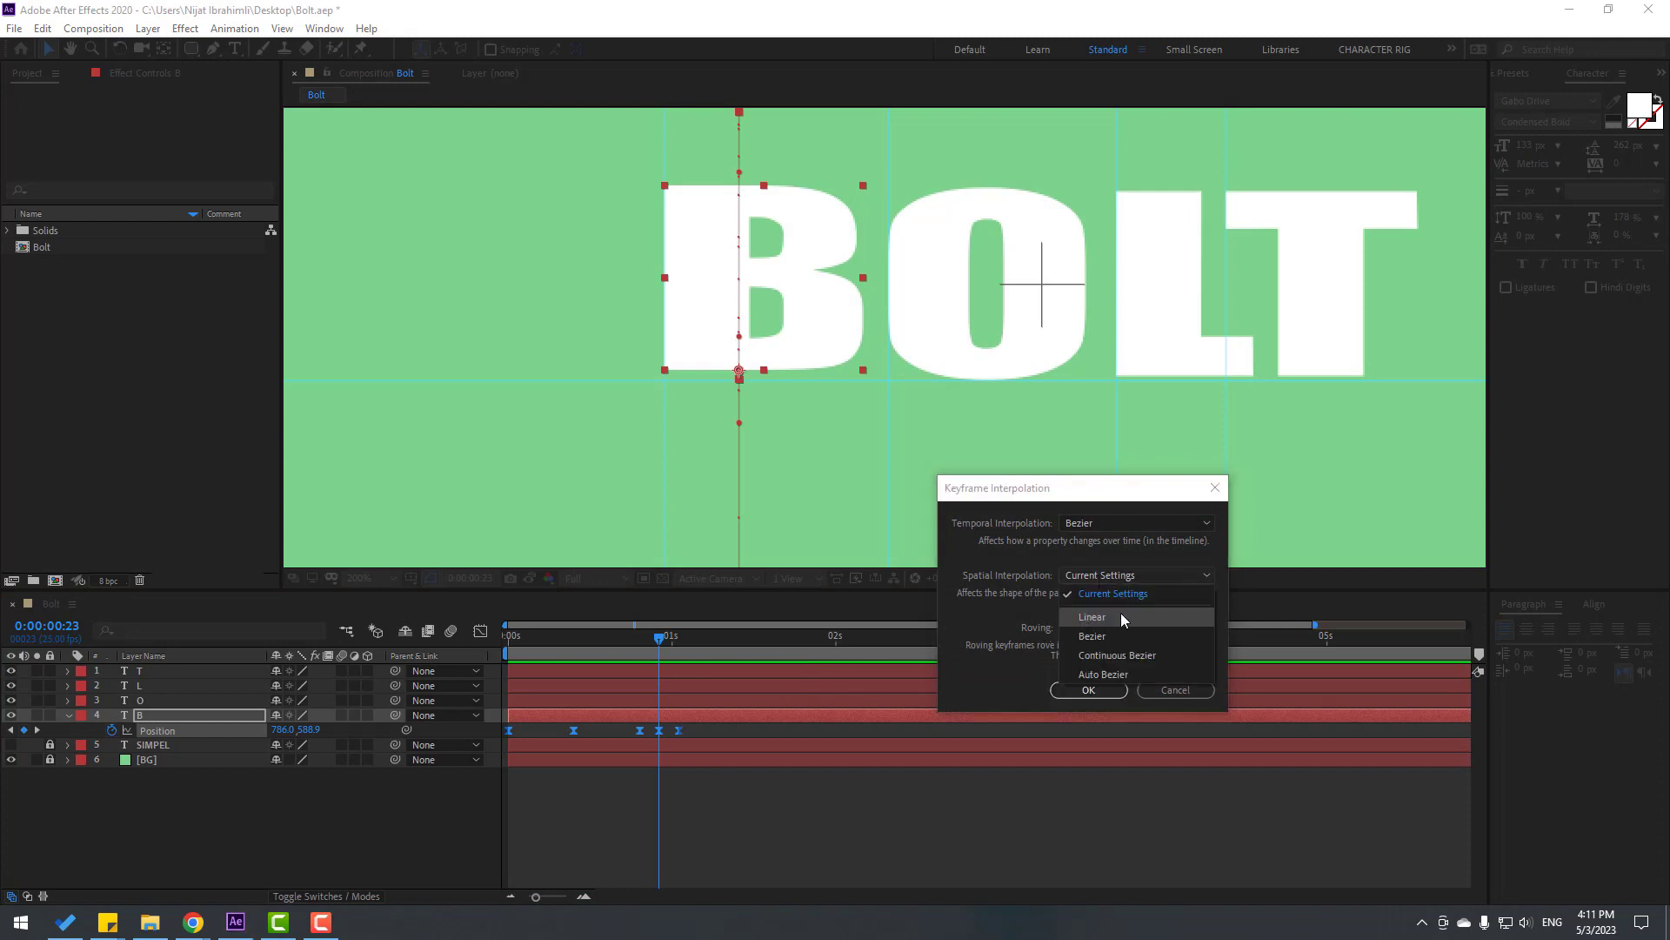
{"action": "left_click", "coordinate": [1124, 613]}
{"action": "left_click", "coordinate": [1089, 689]}
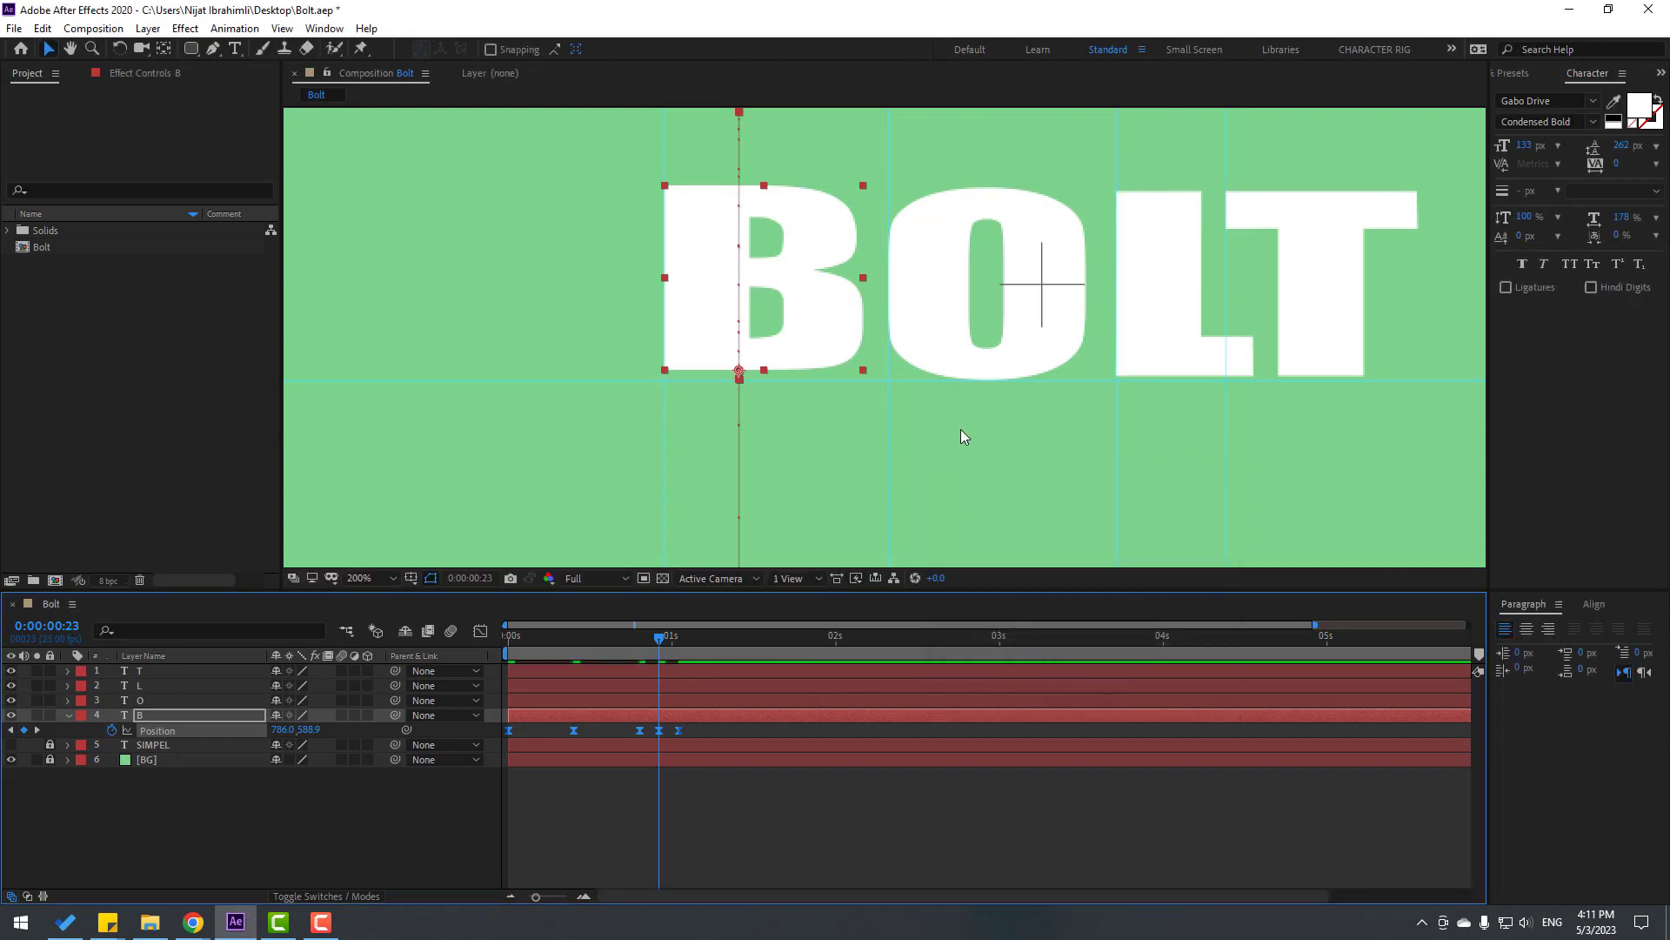
Play back the B jump animation to check its motion with the linear path.
{"action": "key", "text": "comma"}
{"action": "key", "text": "space"}
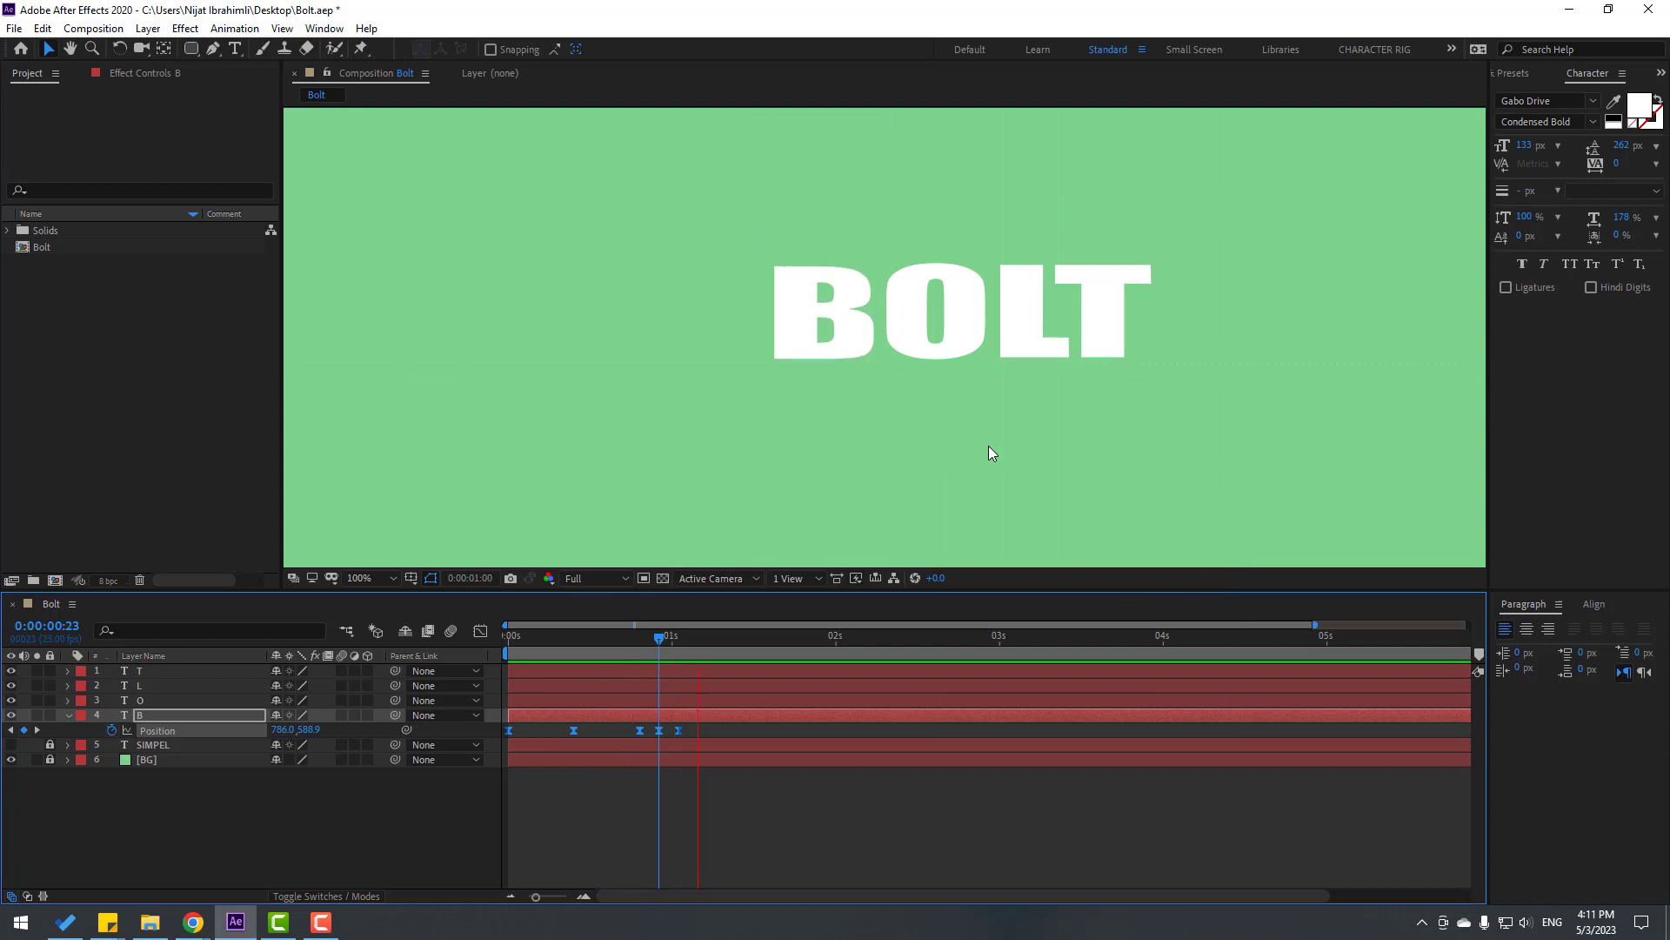
{"action": "key", "text": "space"}
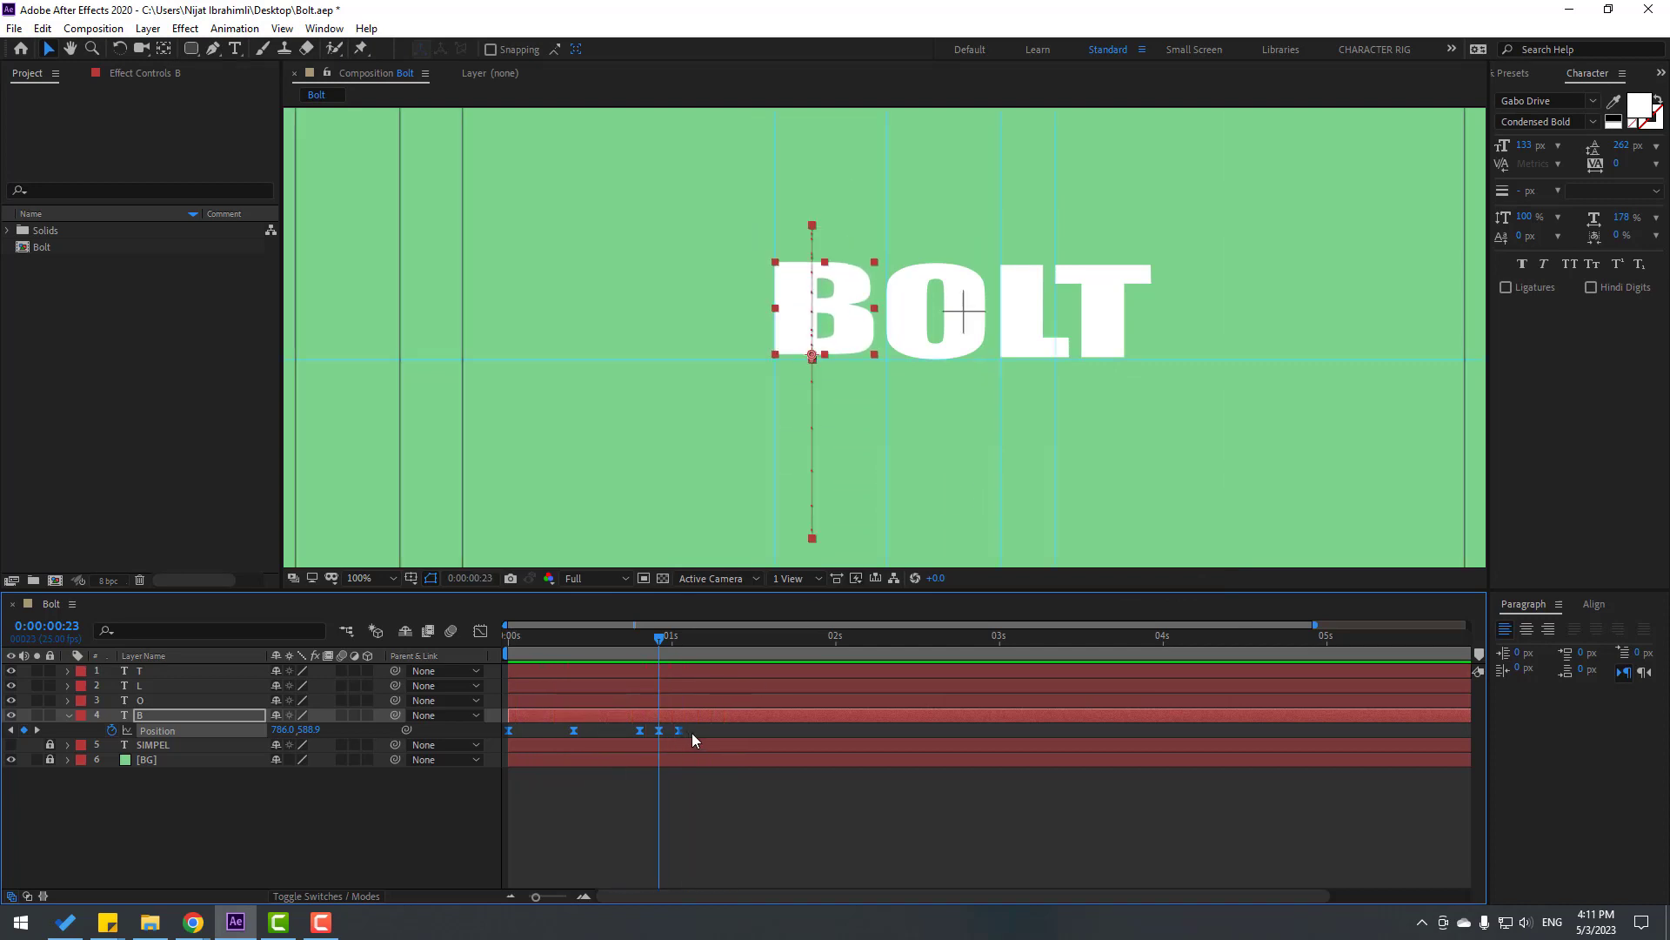
Reshape B's Position speed graph for a fast launch, a slow top of the jump and an accelerating fall, and preview it.
{"action": "left_click", "coordinate": [479, 632]}
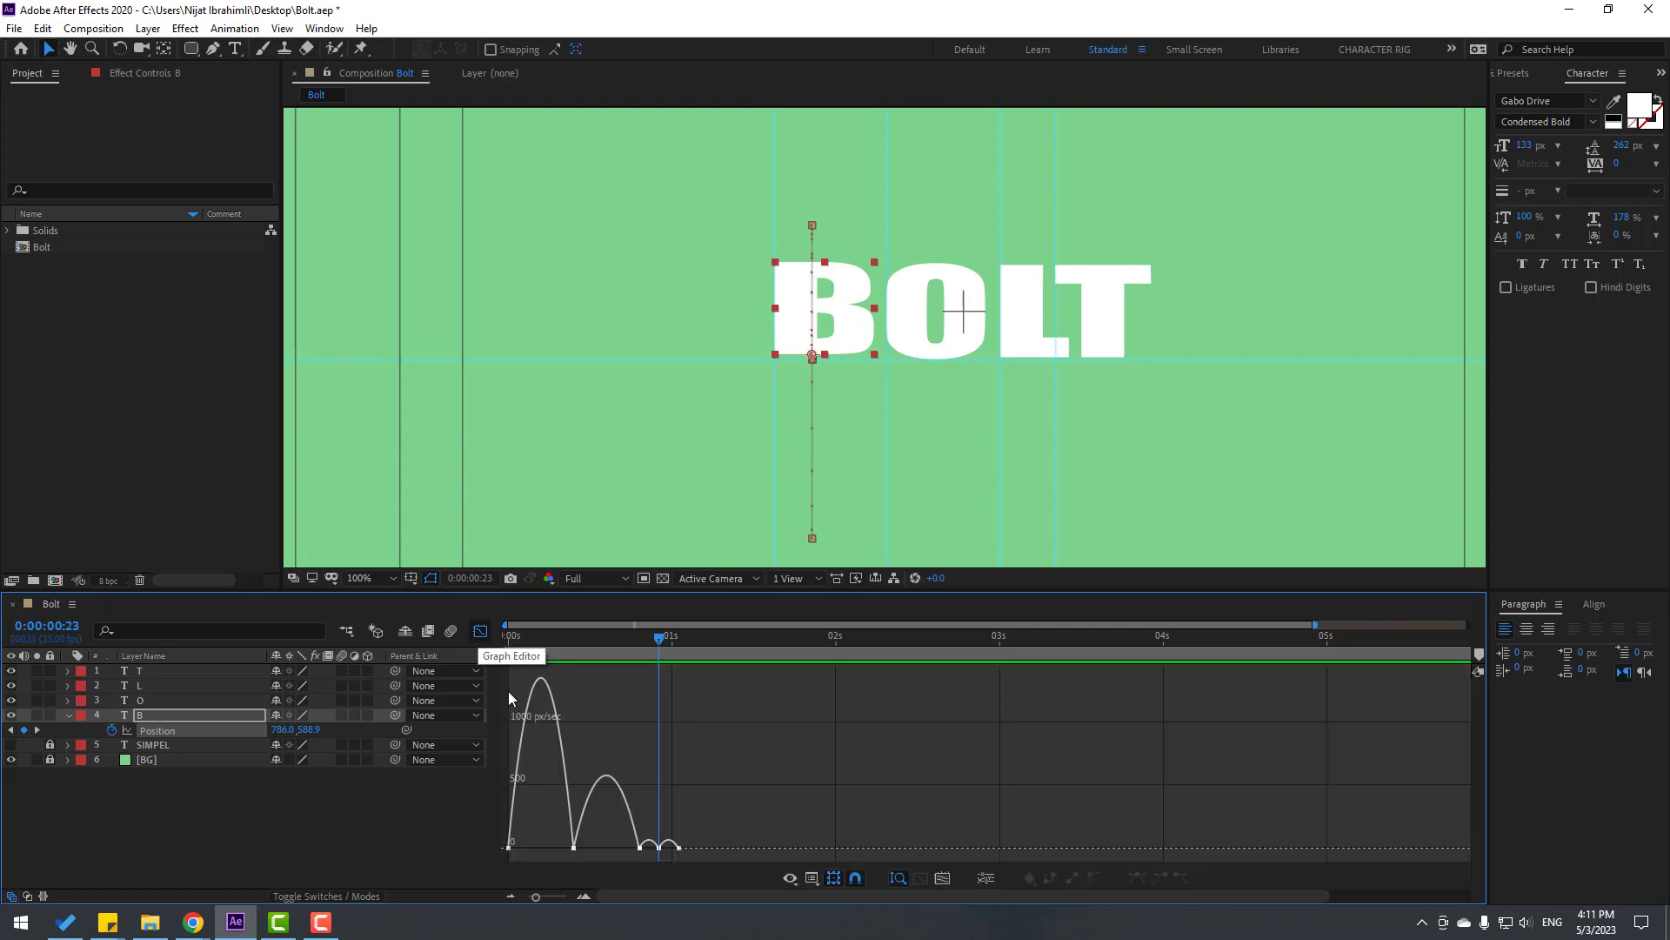
{"action": "left_click_drag", "start_coordinate": [547, 818], "coordinate": [606, 848]}
{"action": "left_click", "coordinate": [793, 764]}
{"action": "key", "text": "space"}
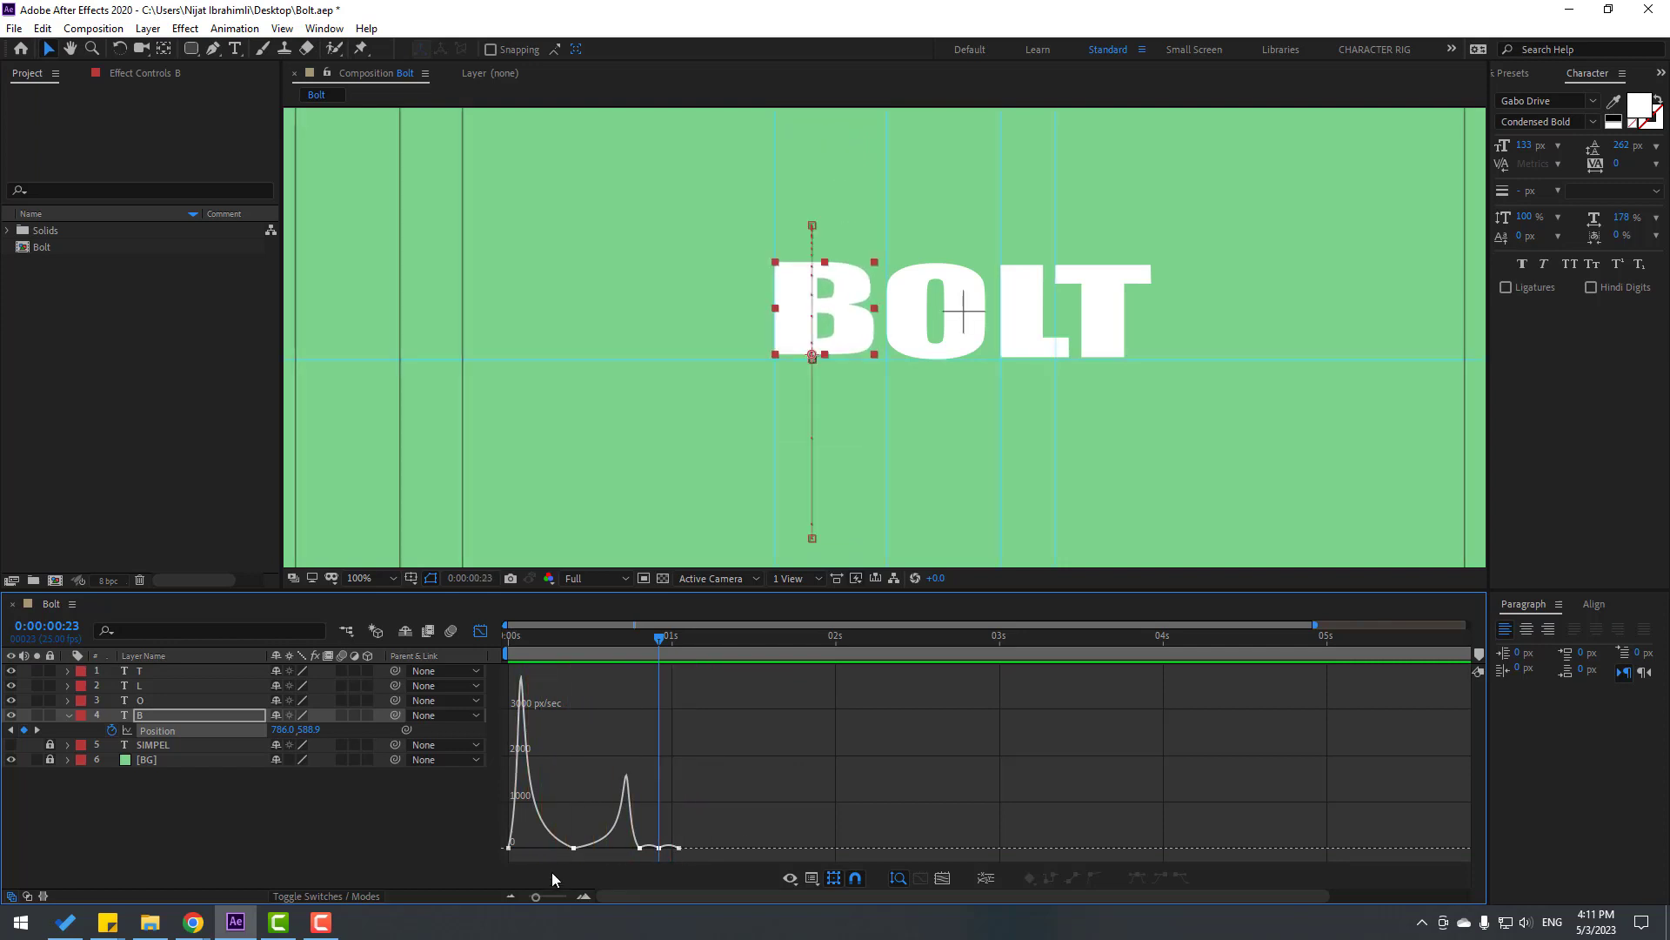
{"action": "key", "text": "space"}
{"action": "left_click", "coordinate": [480, 630]}
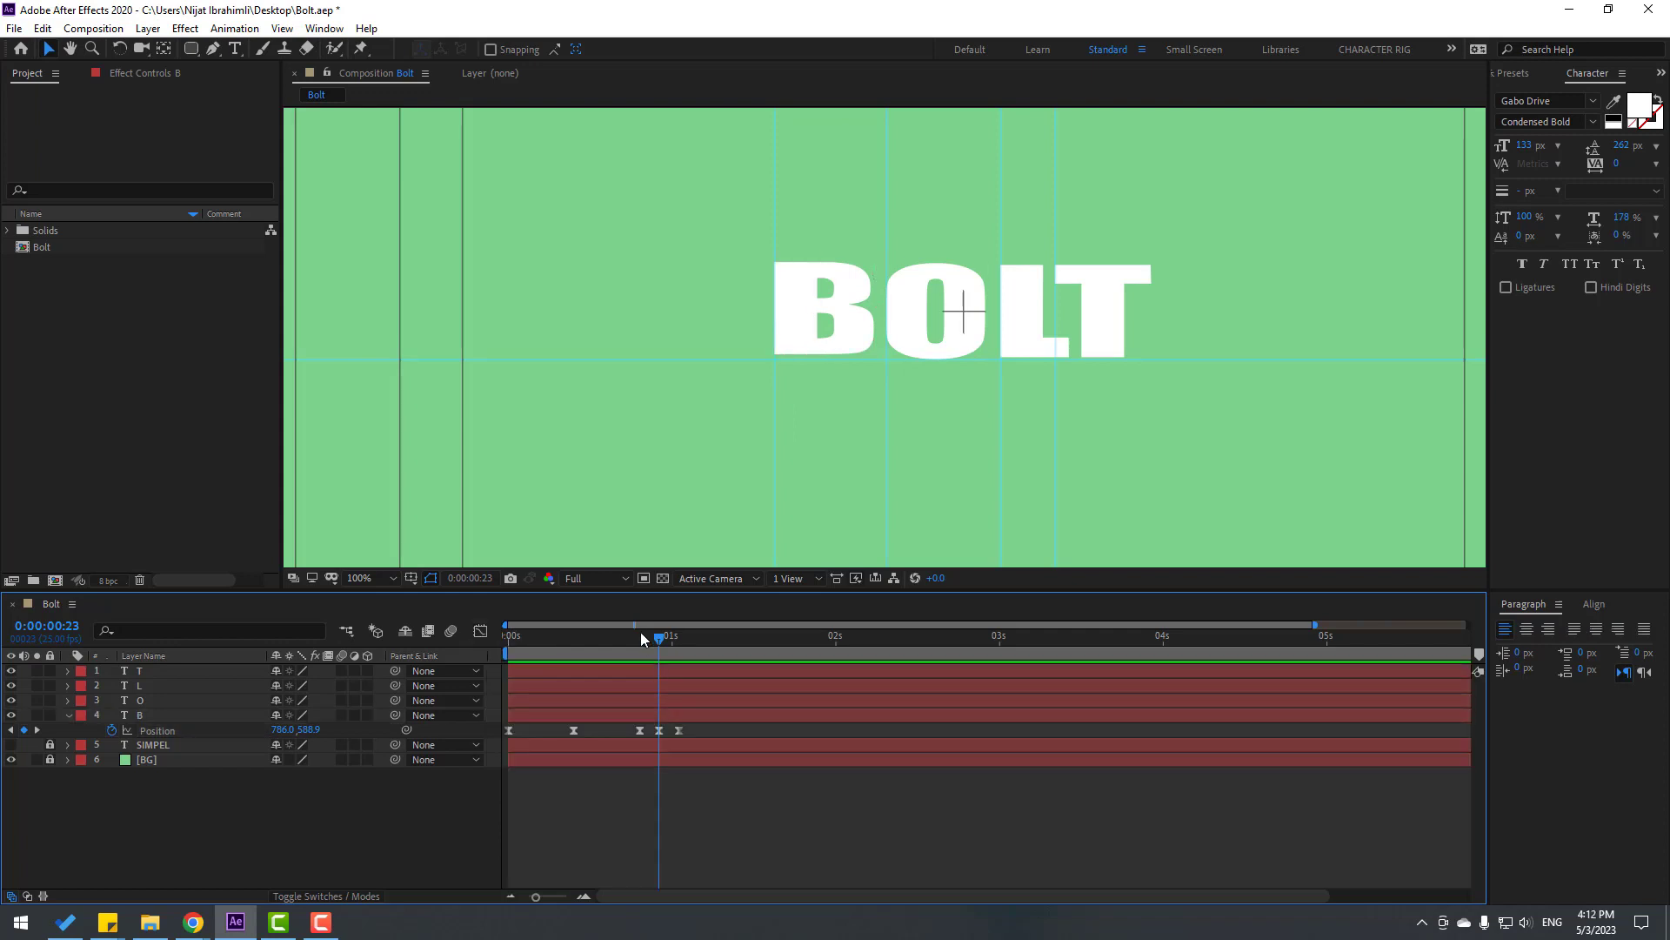
Add a Rotation keyframe of -6° to the B layer at 0:00:00:00.
{"action": "left_click_drag", "start_coordinate": [640, 634], "coordinate": [508, 639]}
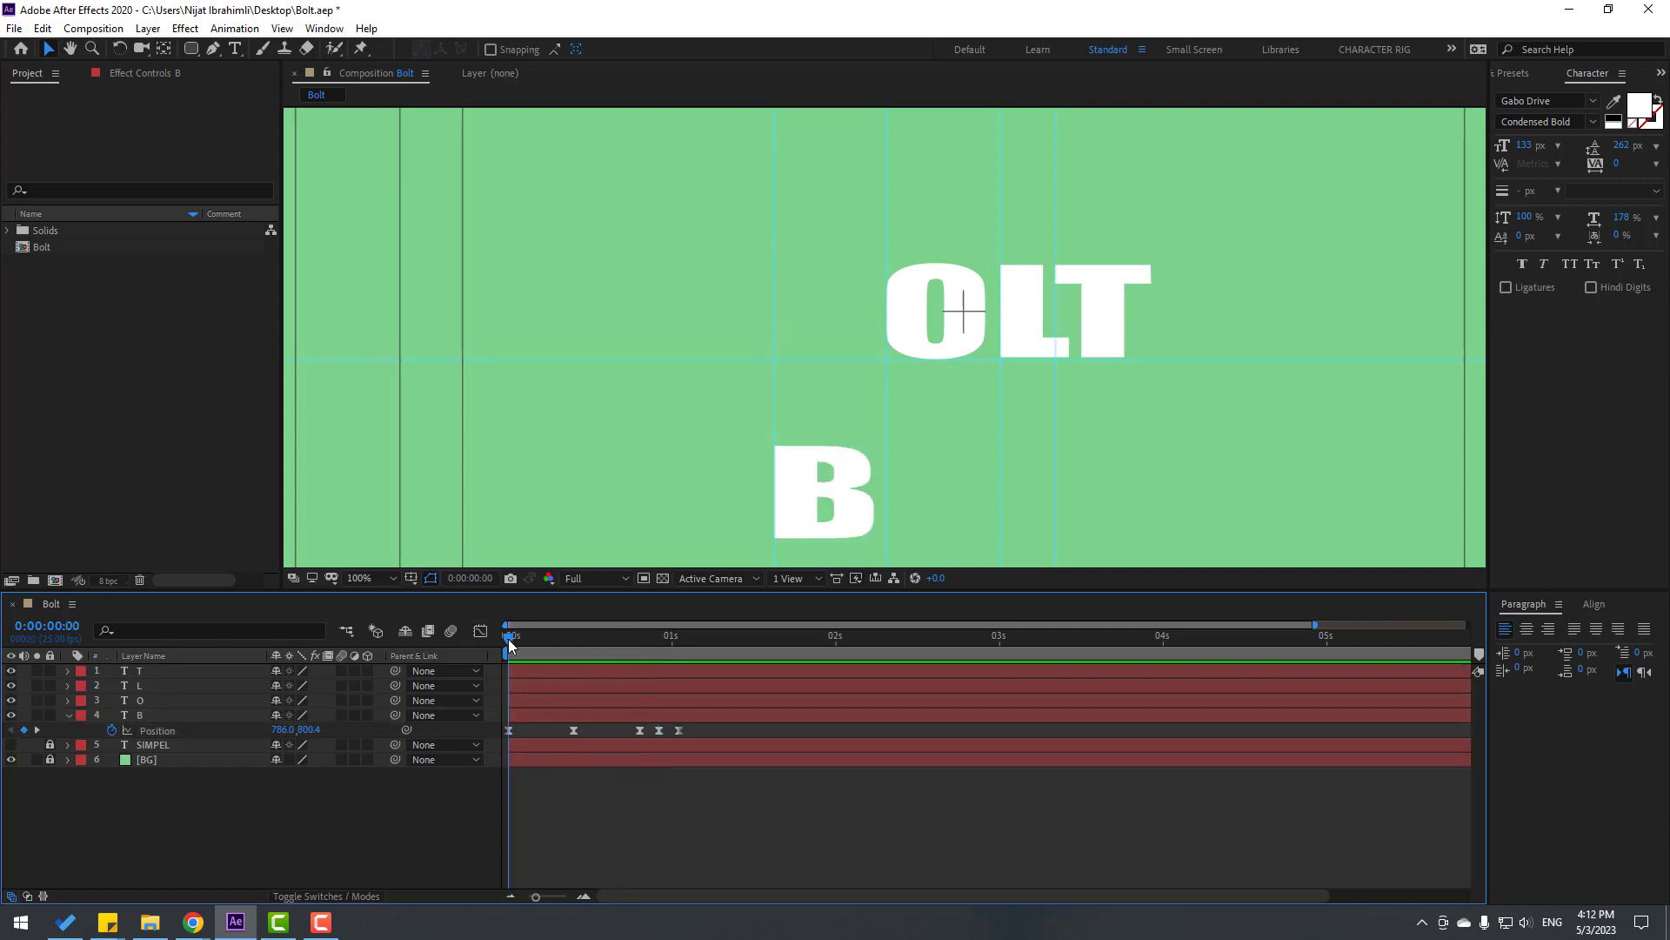
{"action": "left_click", "coordinate": [143, 715]}
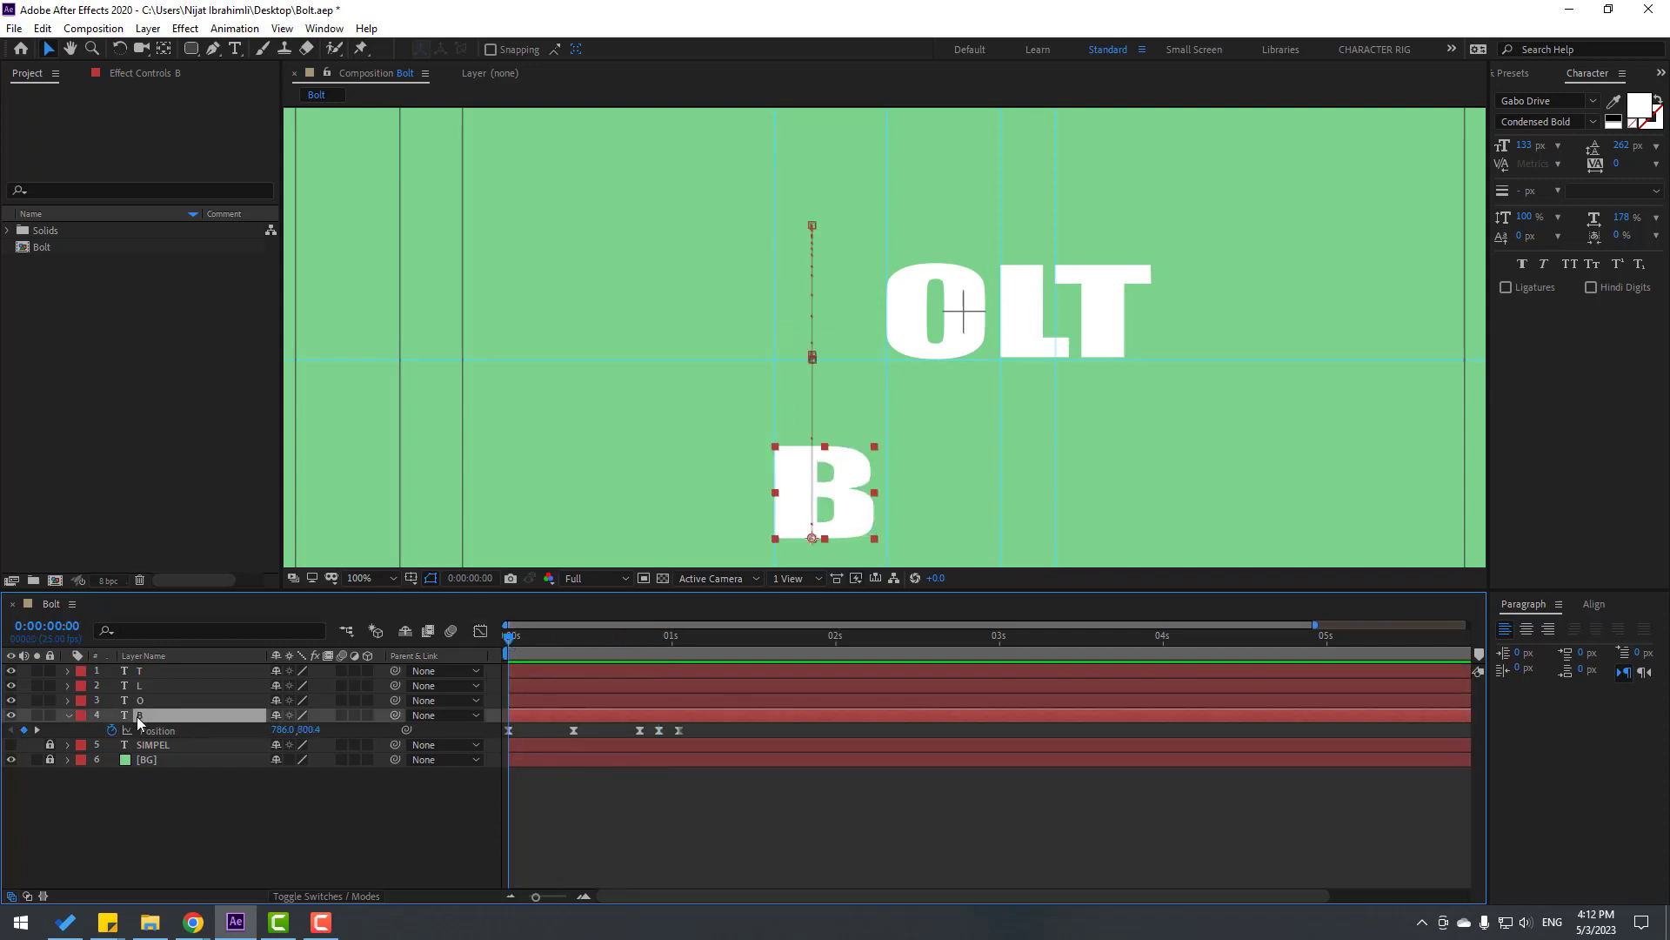
{"action": "key", "text": "shift+r"}
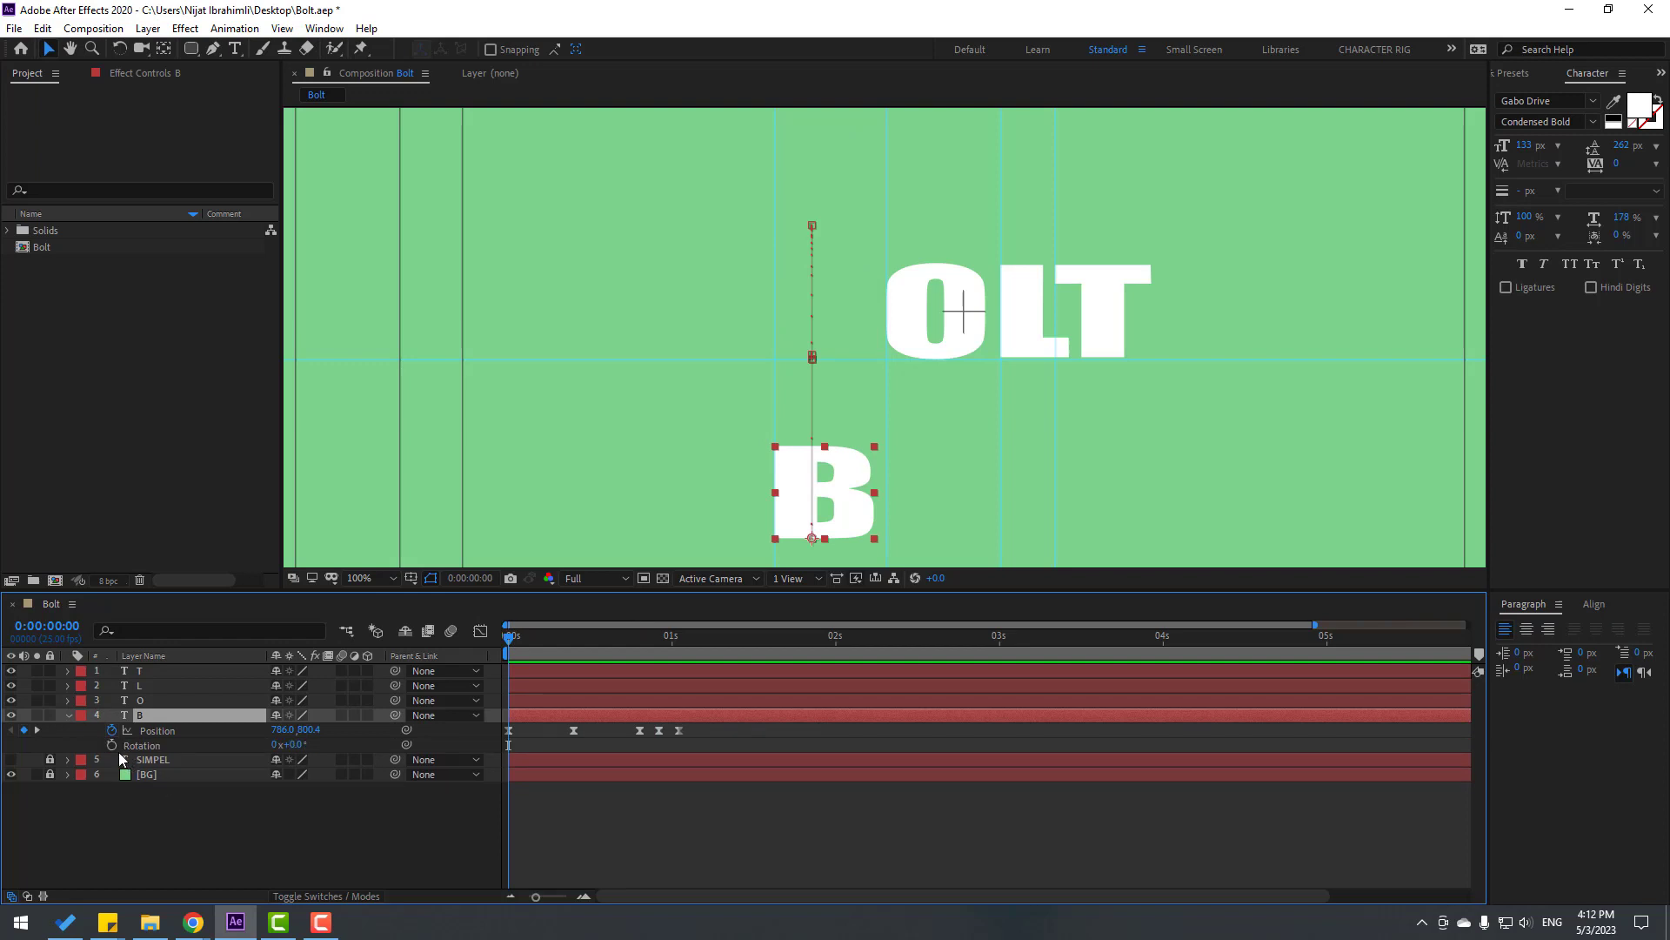
{"action": "key", "text": "alt+shift+r"}
{"action": "left_click", "coordinate": [293, 744]}
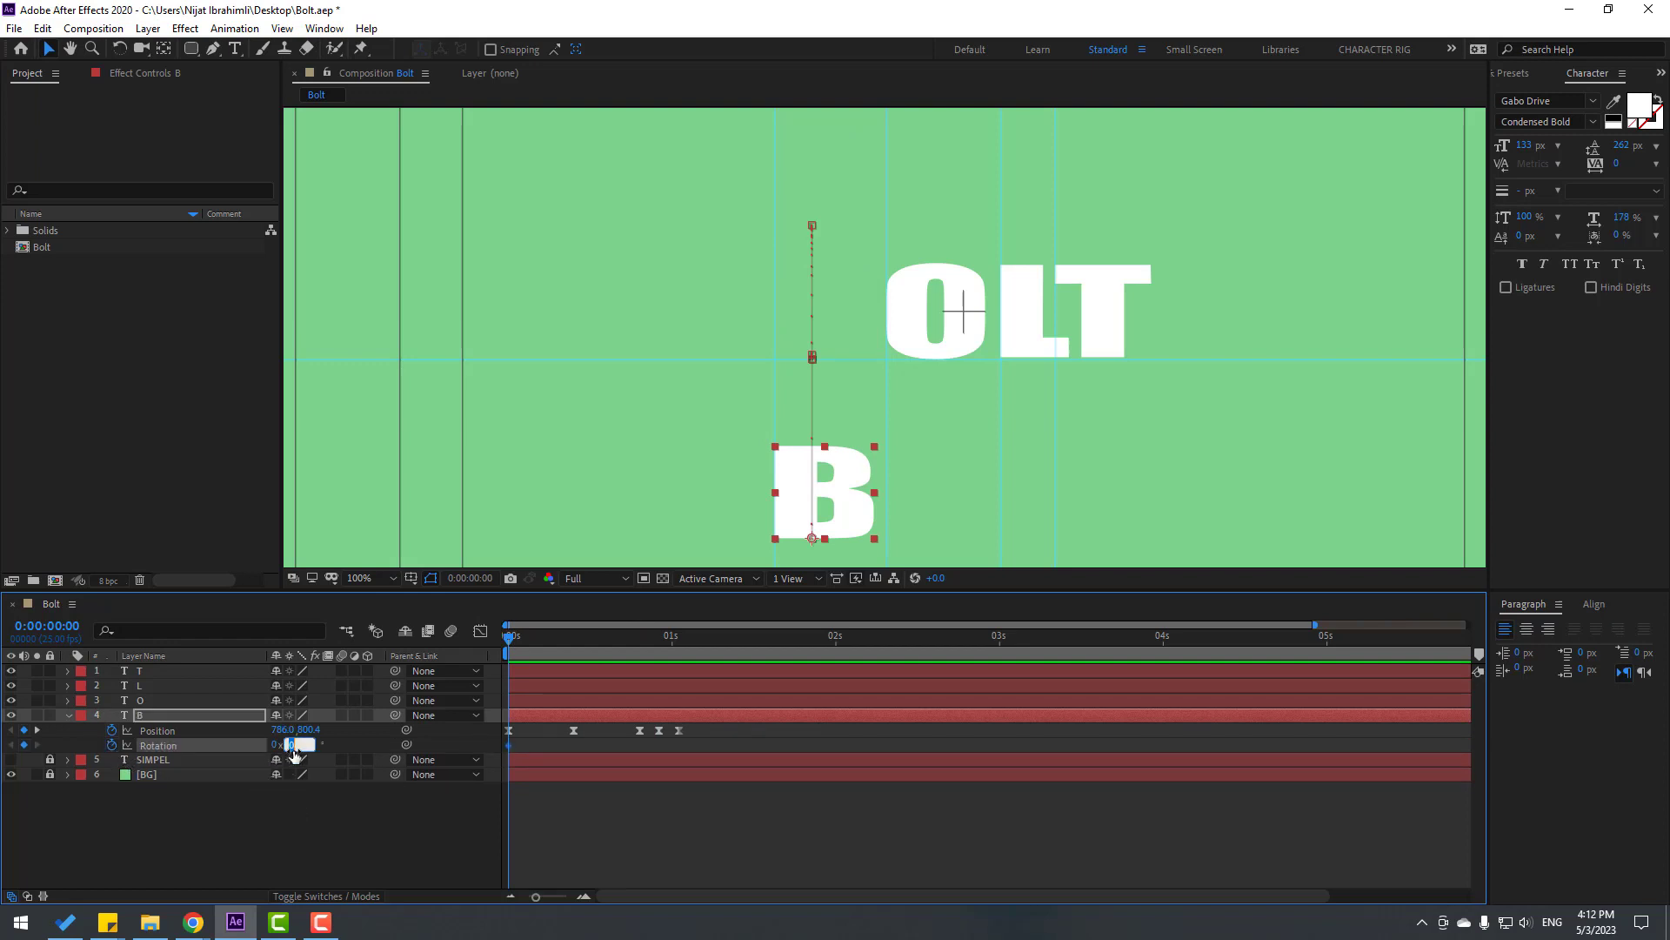
{"action": "type", "text": "-6"}
{"action": "key", "text": "Return"}
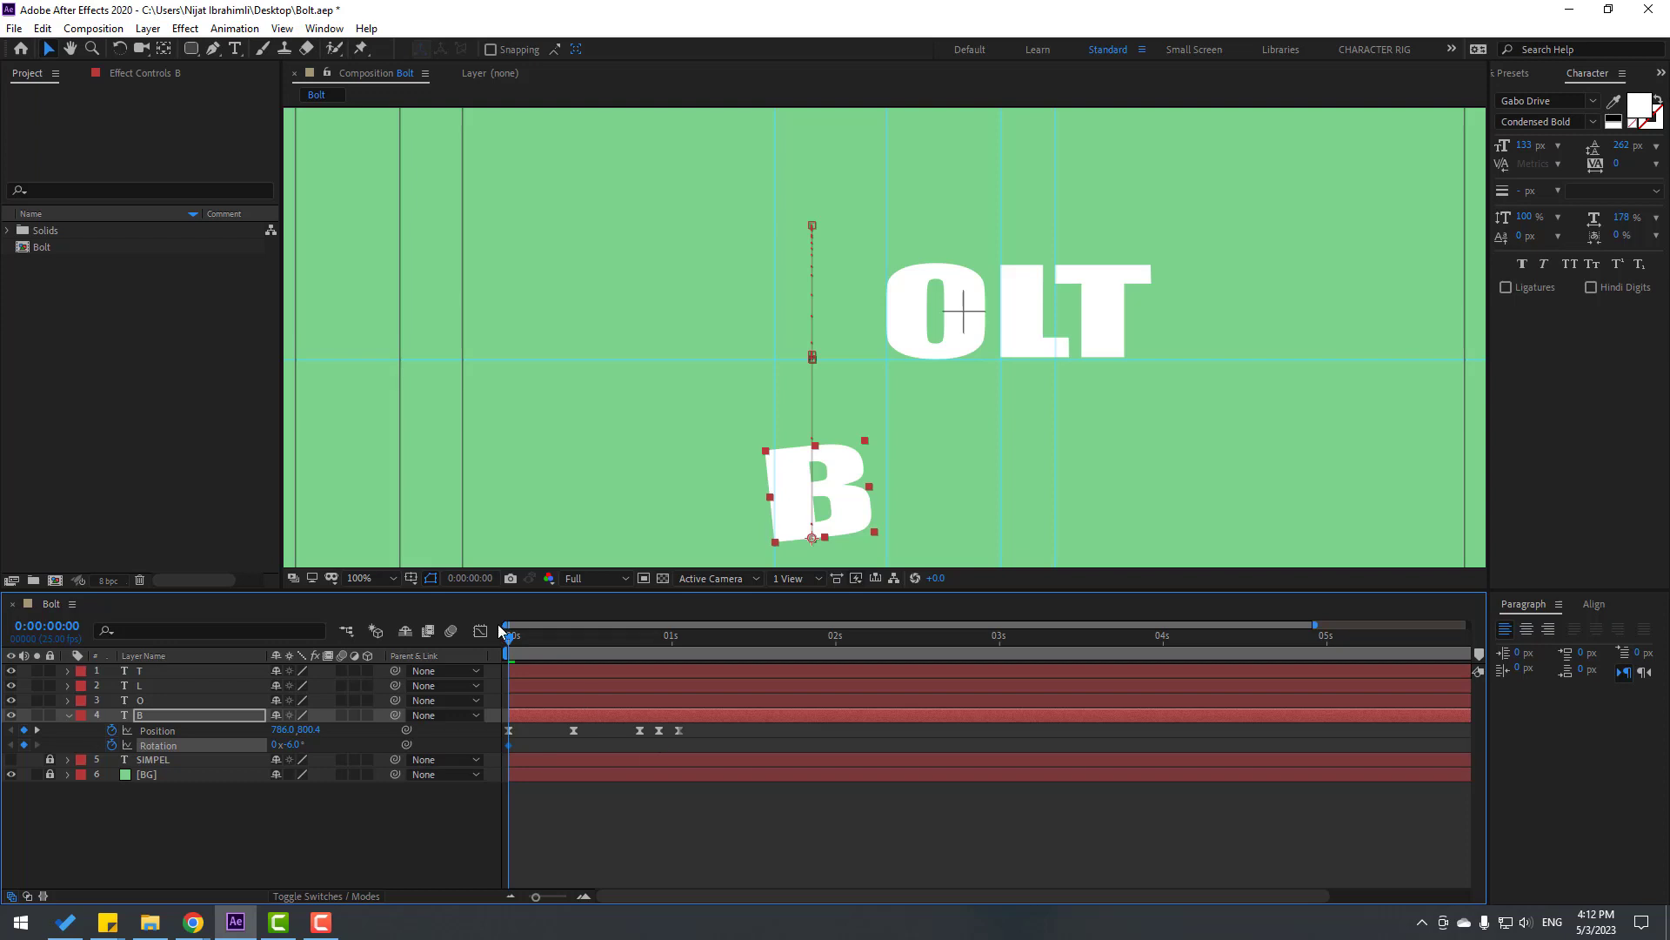
Add B Rotation keyframes of 3° at 0:00:00:10 and -1.5° at 0:00:00:20.
{"action": "left_click", "coordinate": [534, 637]}
{"action": "left_click_drag", "start_coordinate": [545, 637], "coordinate": [572, 641]}
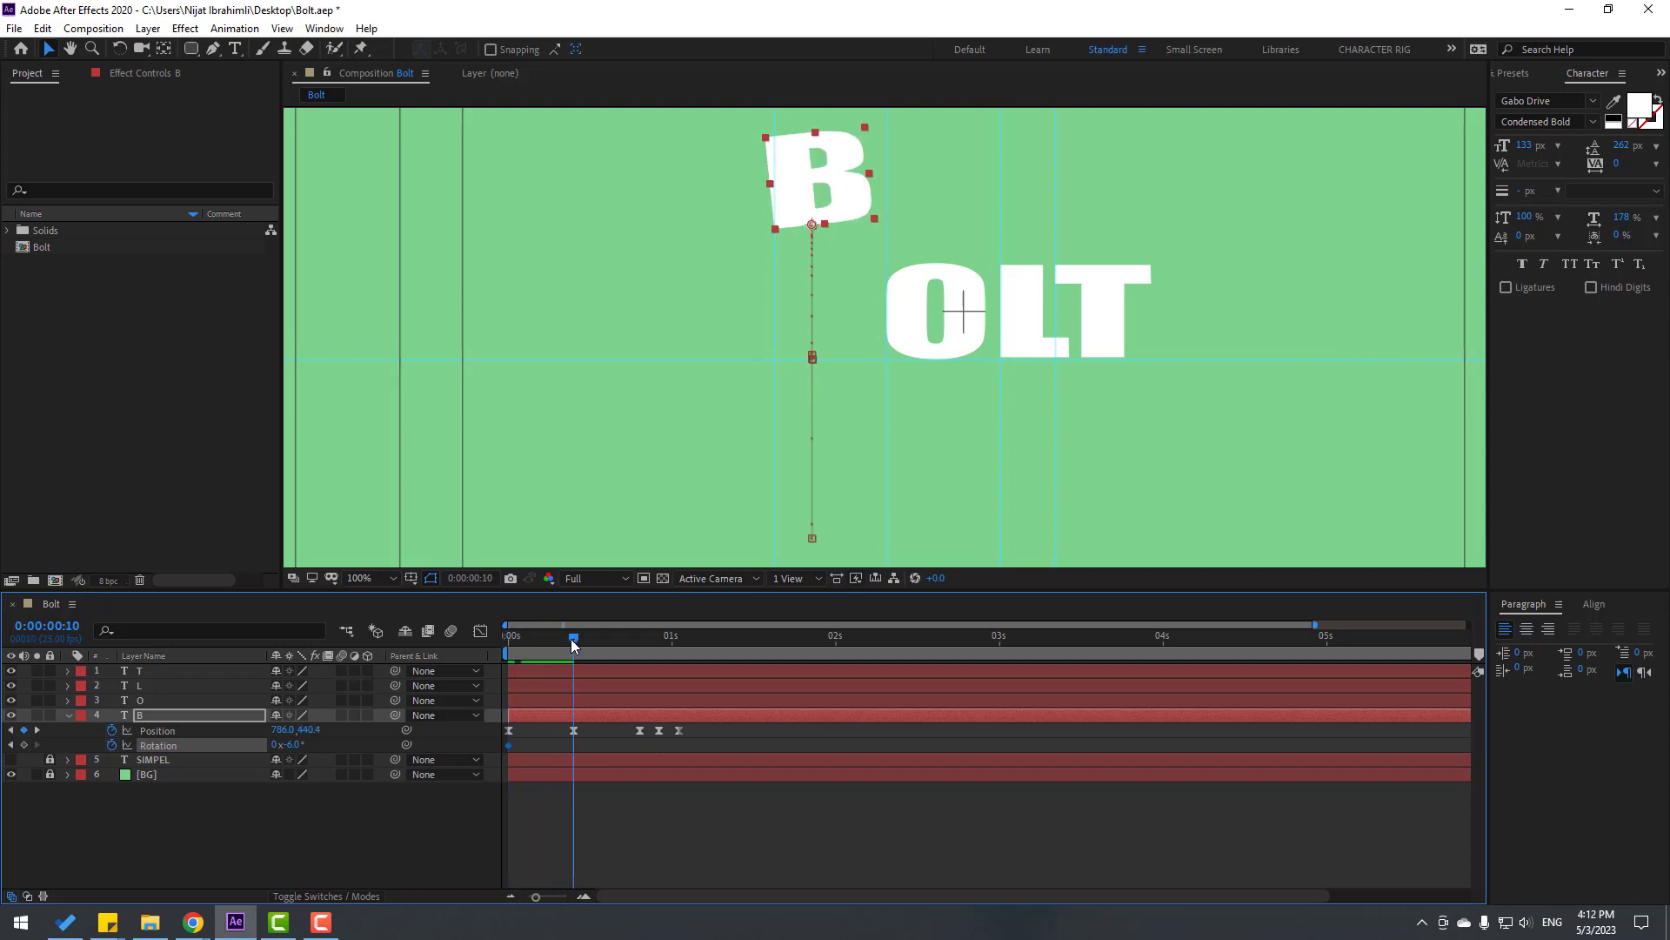
{"action": "left_click", "coordinate": [293, 744]}
{"action": "type", "text": "3"}
{"action": "key", "text": "Return"}
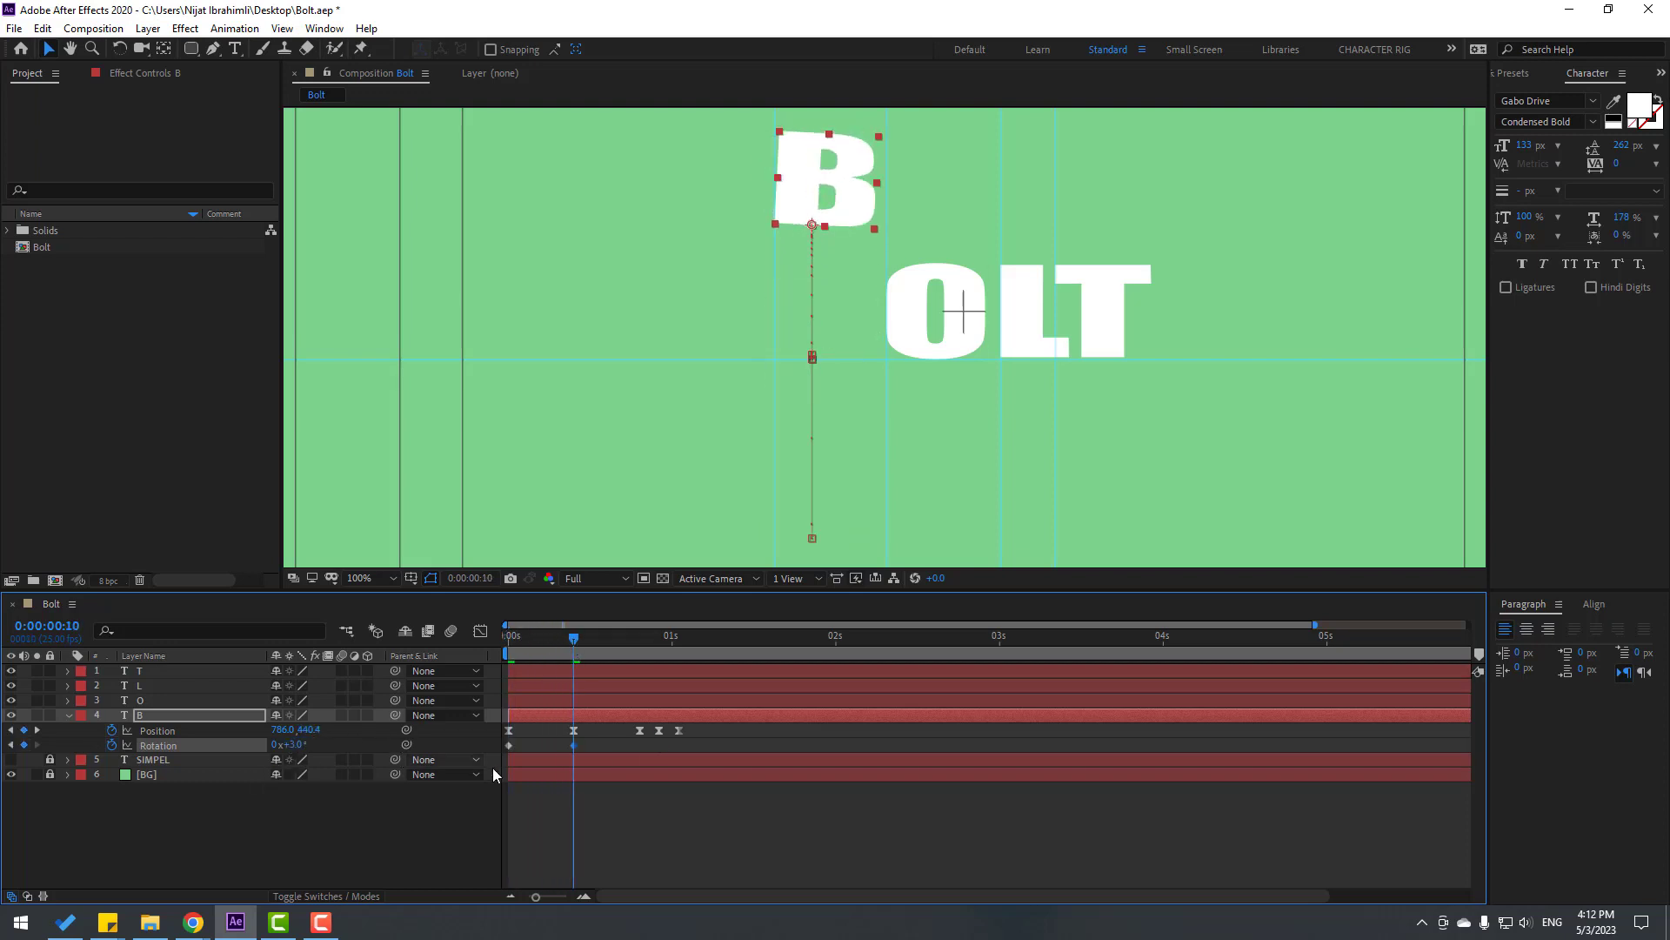
{"action": "left_click_drag", "start_coordinate": [577, 639], "coordinate": [640, 645]}
{"action": "left_click", "coordinate": [293, 745]}
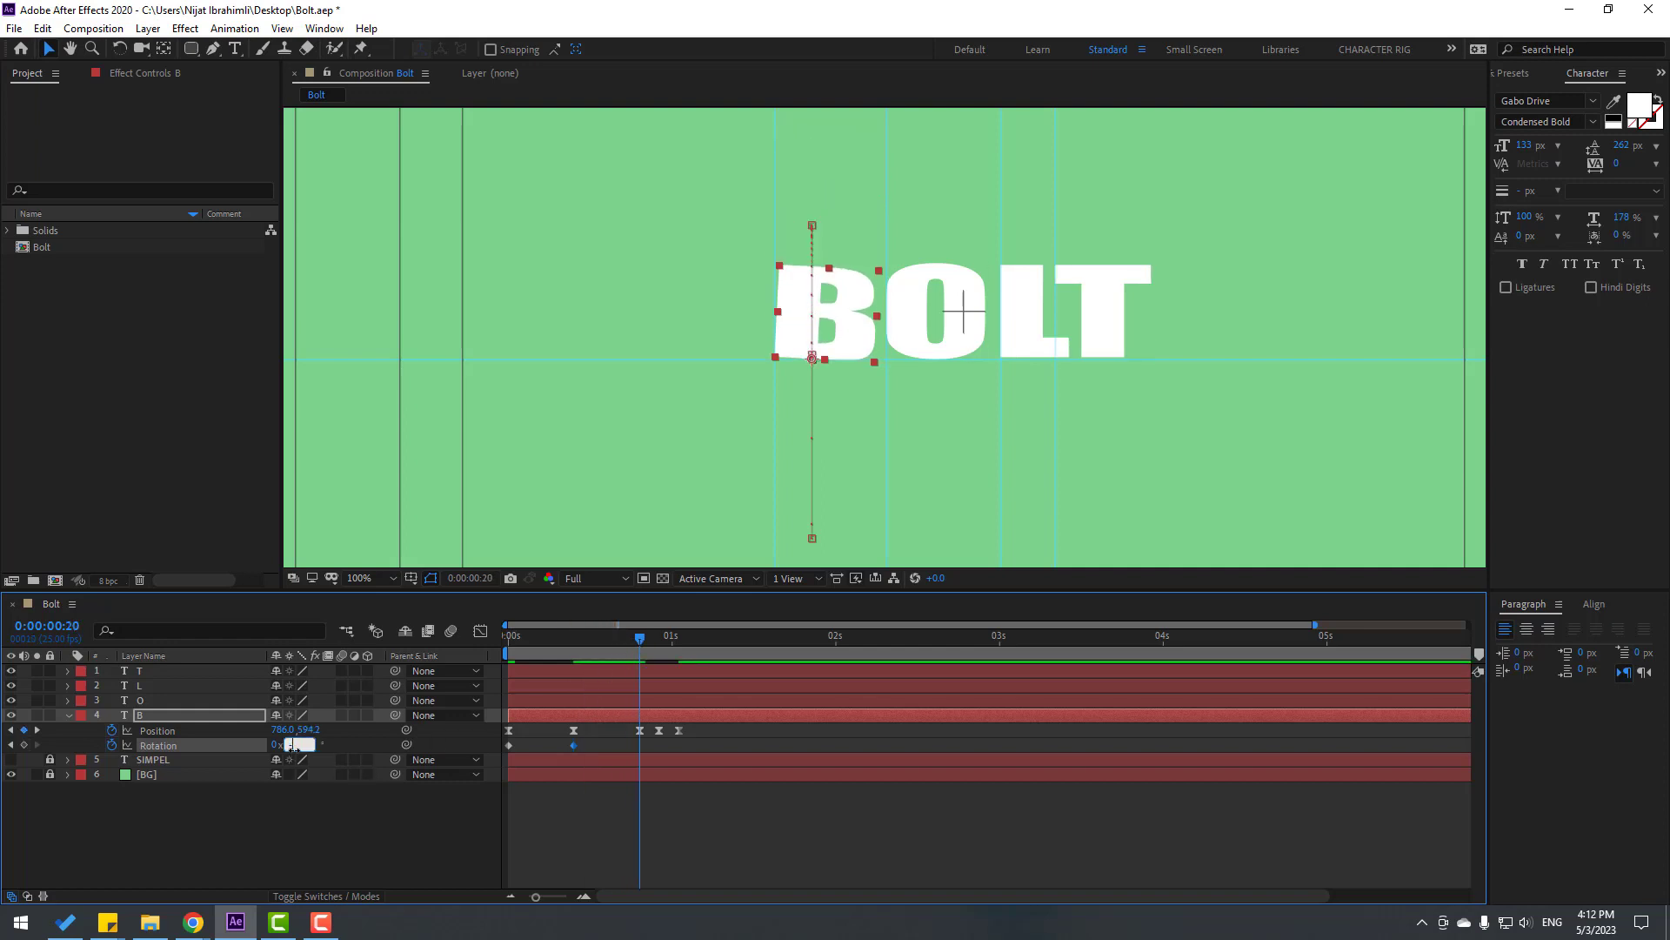
{"action": "type", "text": "-1.5"}
{"action": "key", "text": "Return"}
Add B Rotation keyframes of 1° at 0:00:00:23 and 0° at 0:00:01:01.
{"action": "left_click_drag", "start_coordinate": [642, 637], "coordinate": [660, 639]}
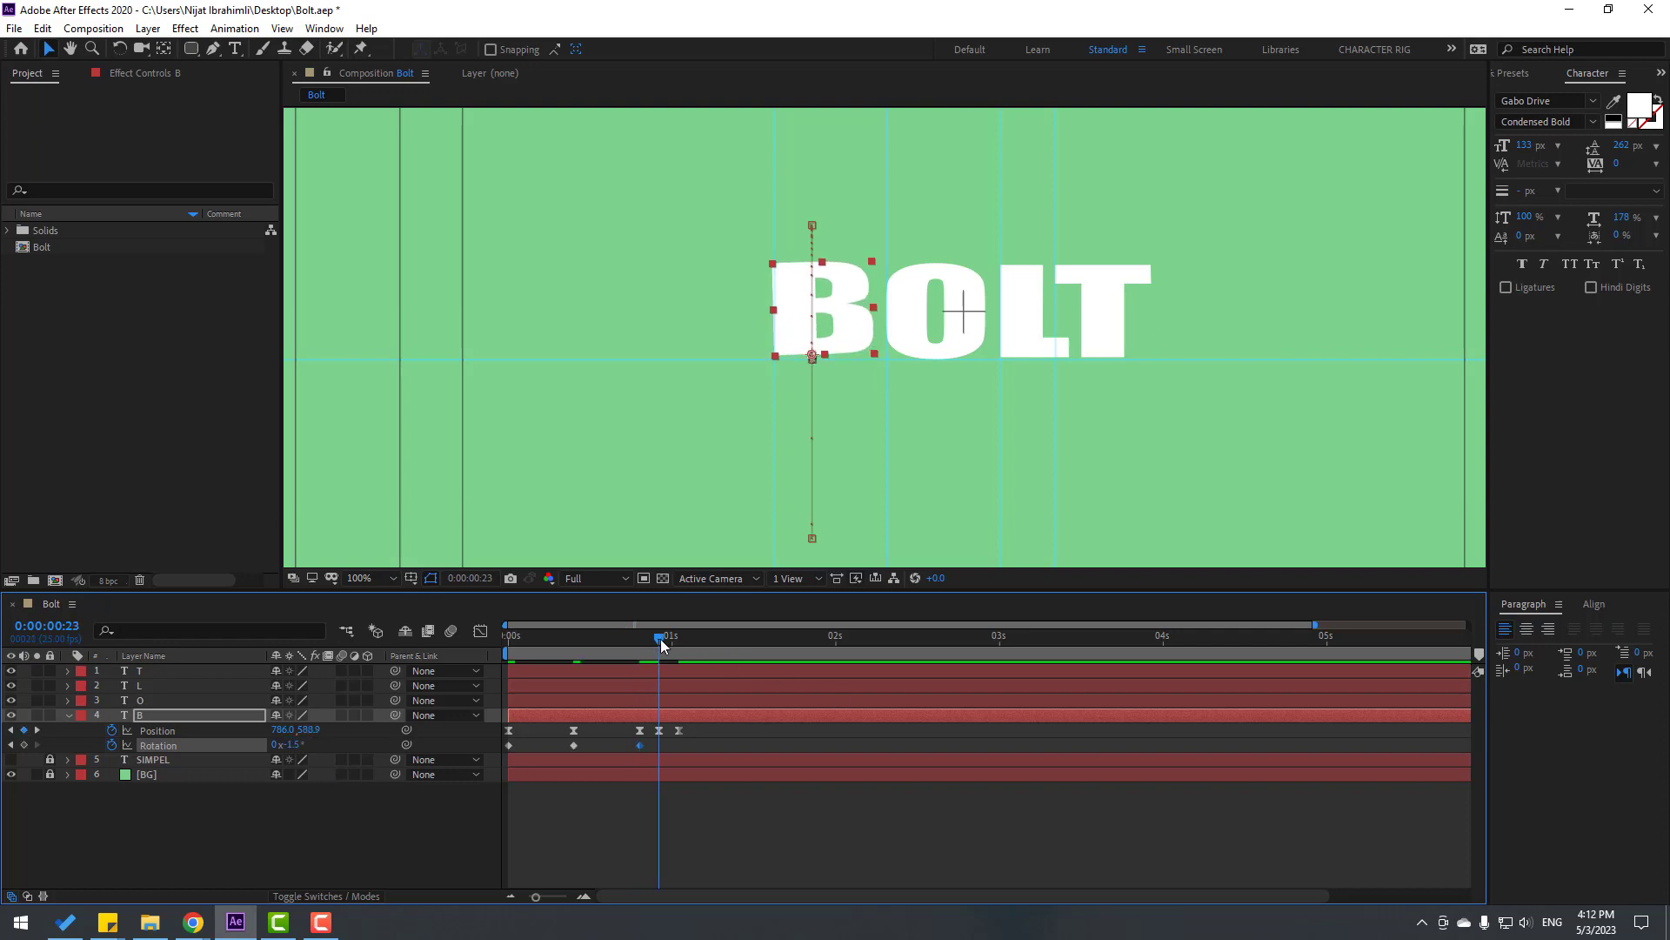
{"action": "left_click", "coordinate": [293, 745]}
{"action": "type", "text": "1"}
{"action": "key", "text": "Return"}
{"action": "left_click_drag", "start_coordinate": [659, 635], "coordinate": [677, 638]}
{"action": "left_click", "coordinate": [294, 744]}
{"action": "type", "text": "0"}
{"action": "key", "text": "Return"}
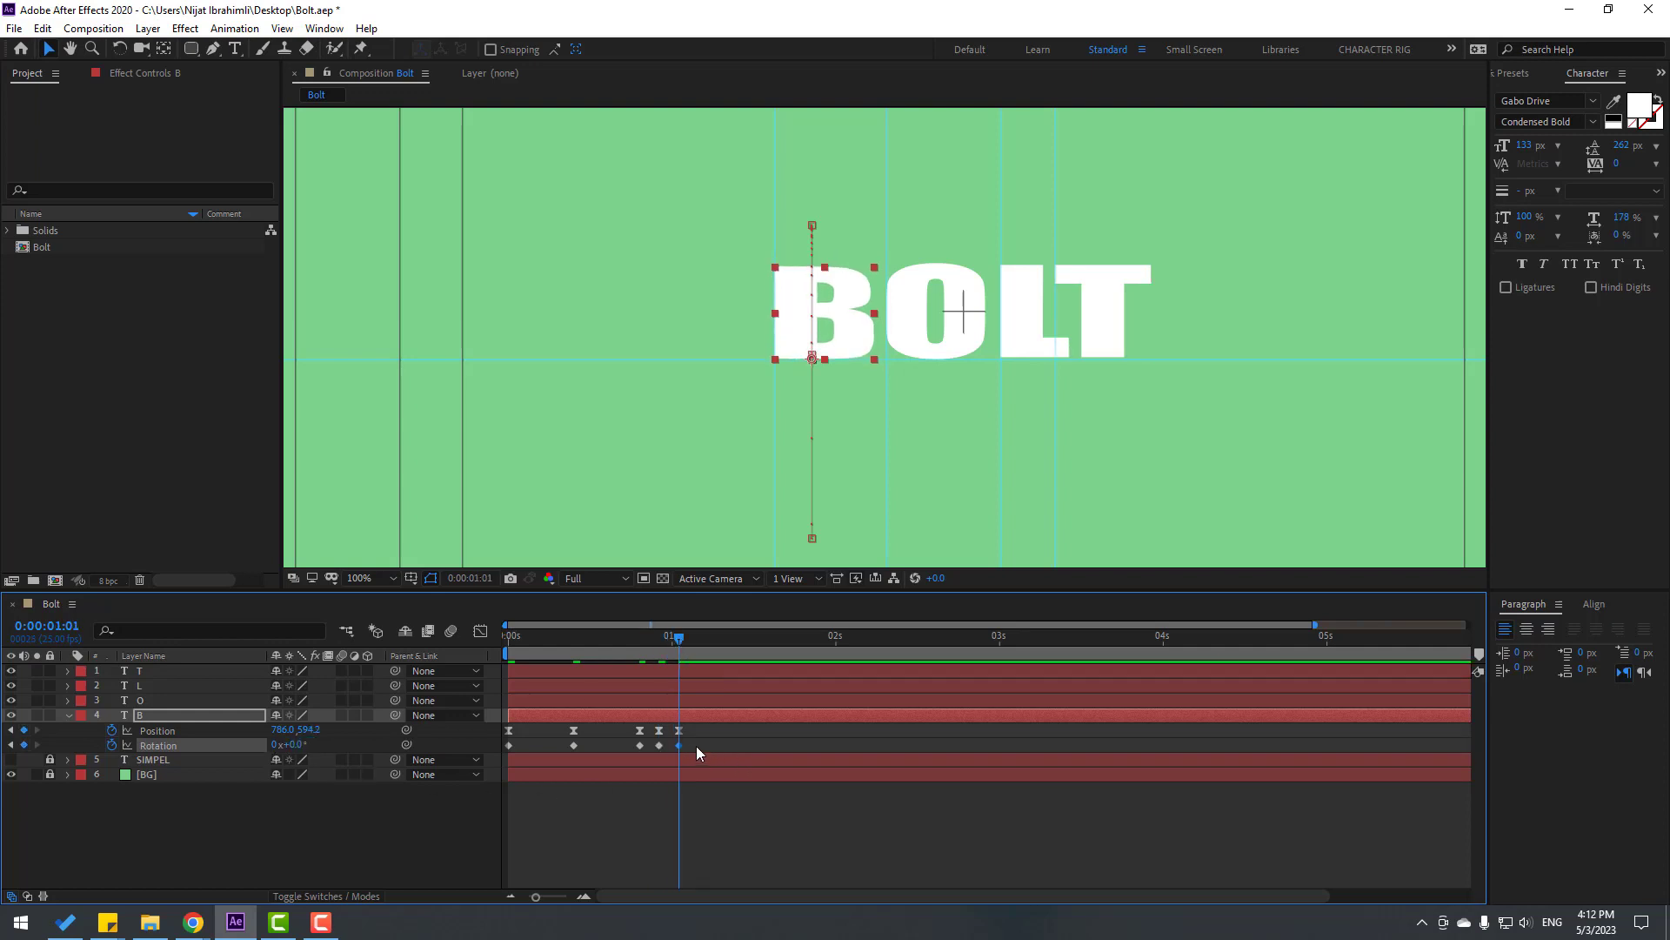
Apply Easy Ease to all five Rotation keyframes of the B layer and preview the animation.
{"action": "left_click_drag", "start_coordinate": [701, 744], "coordinate": [458, 787]}
{"action": "right_click", "coordinate": [639, 746]}
{"action": "mouse_move", "coordinate": [740, 735]}
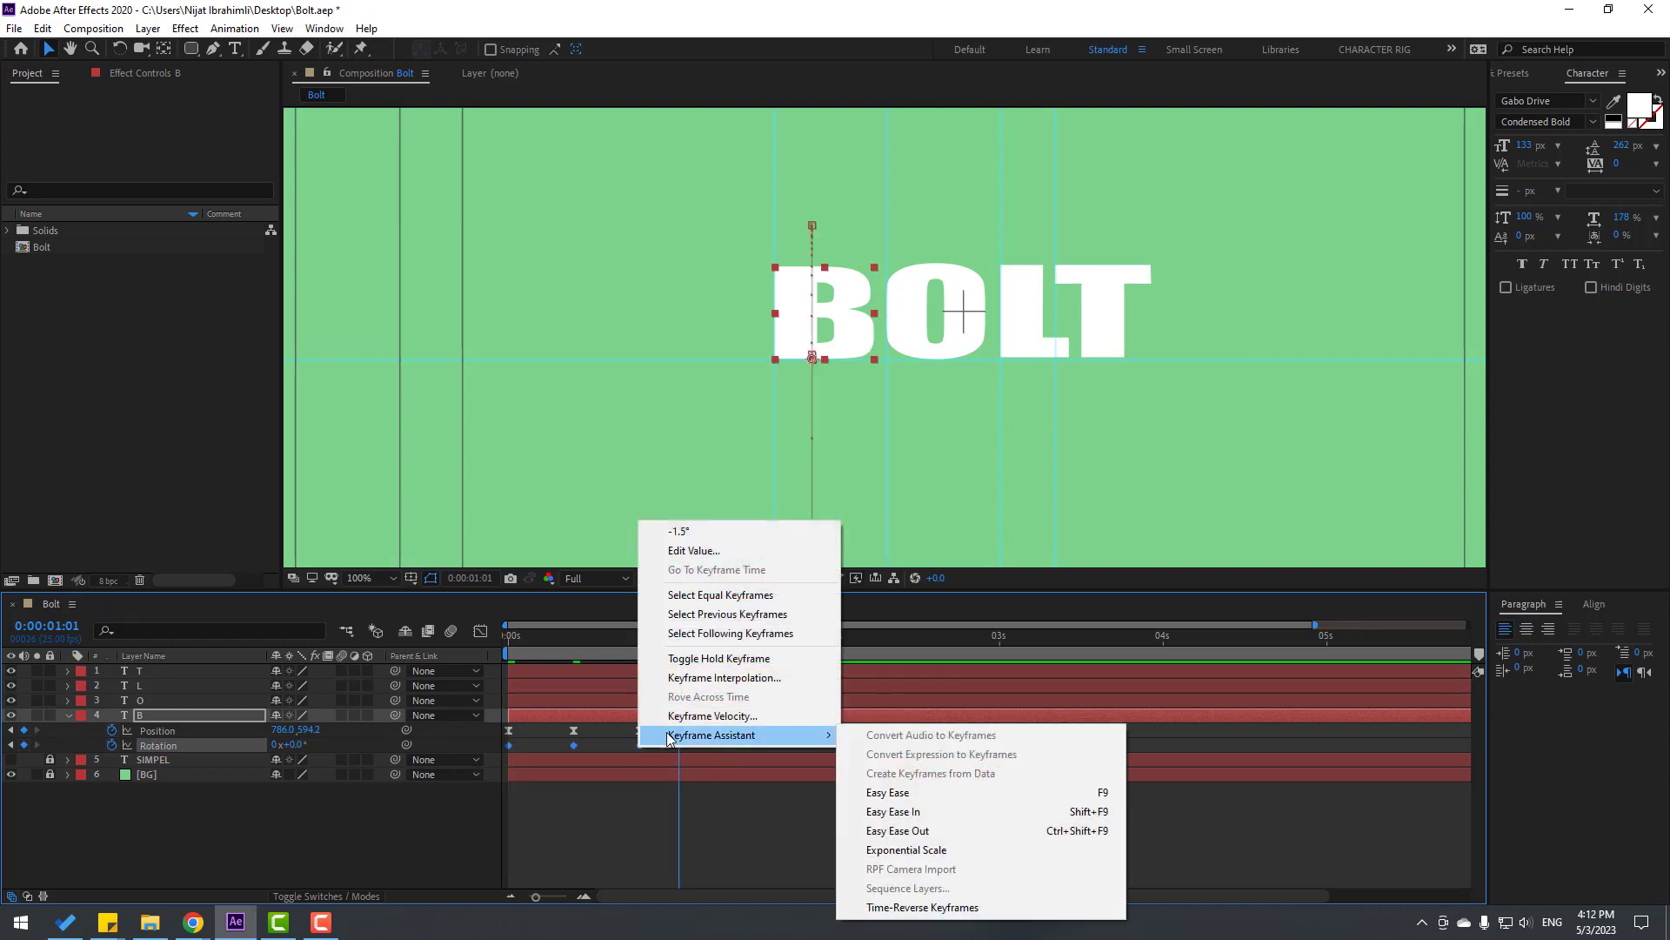
{"action": "left_click", "coordinate": [893, 791]}
{"action": "key", "text": "space"}
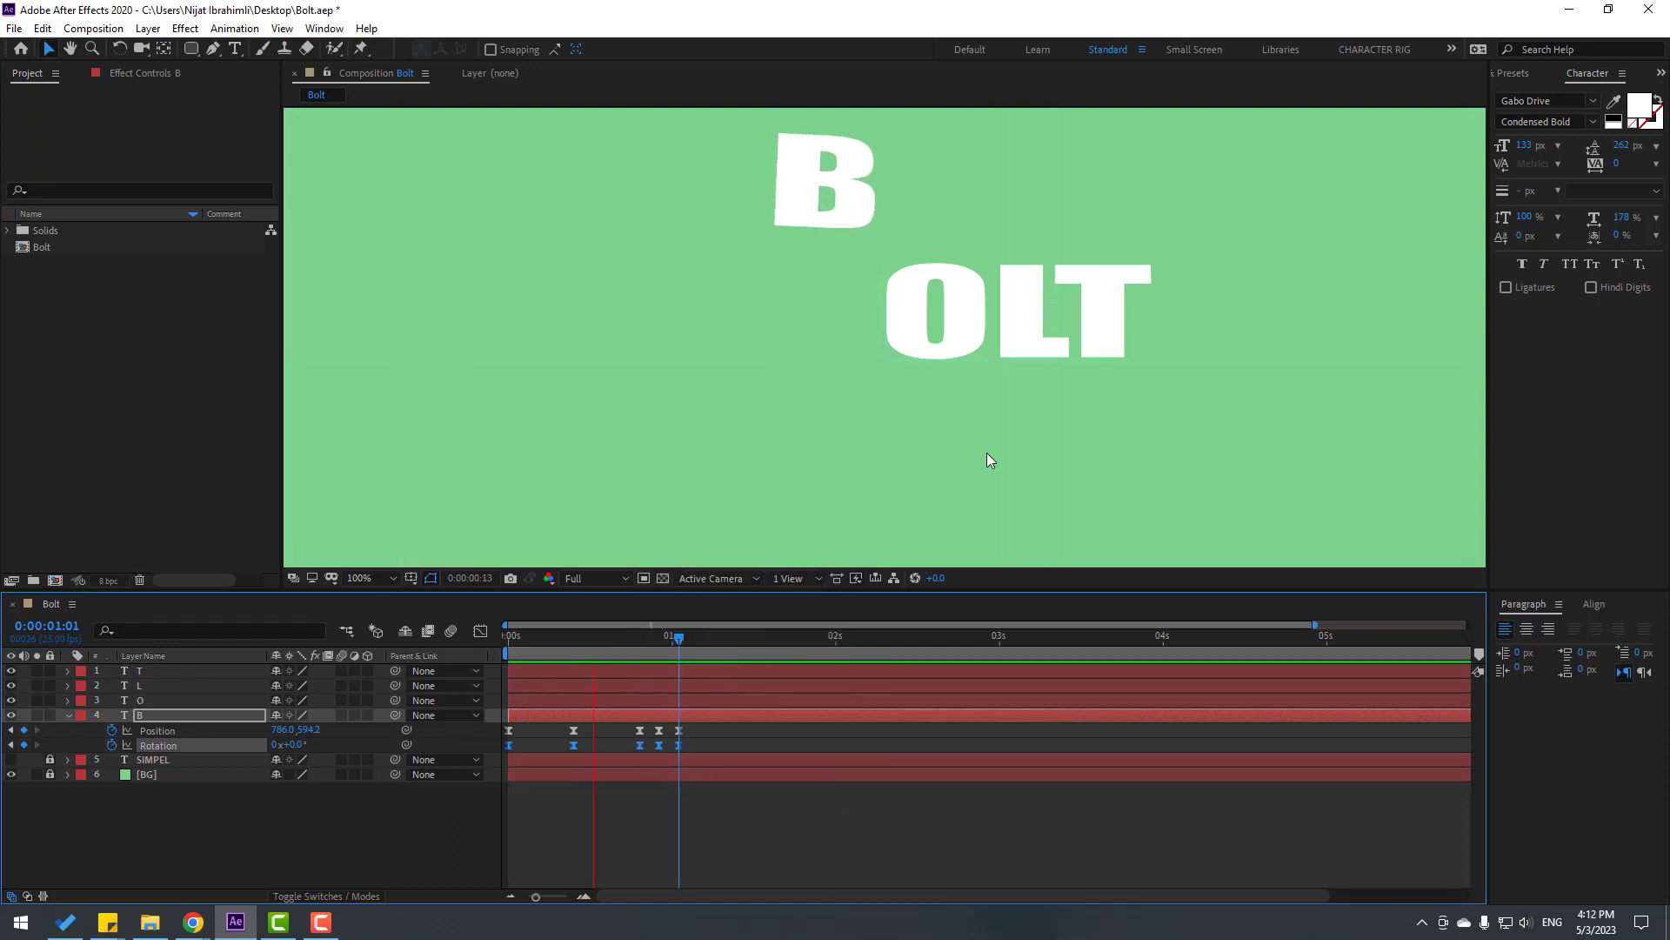
{"action": "key", "text": "comma"}
{"action": "key", "text": "comma"}
{"action": "key", "text": "space"}
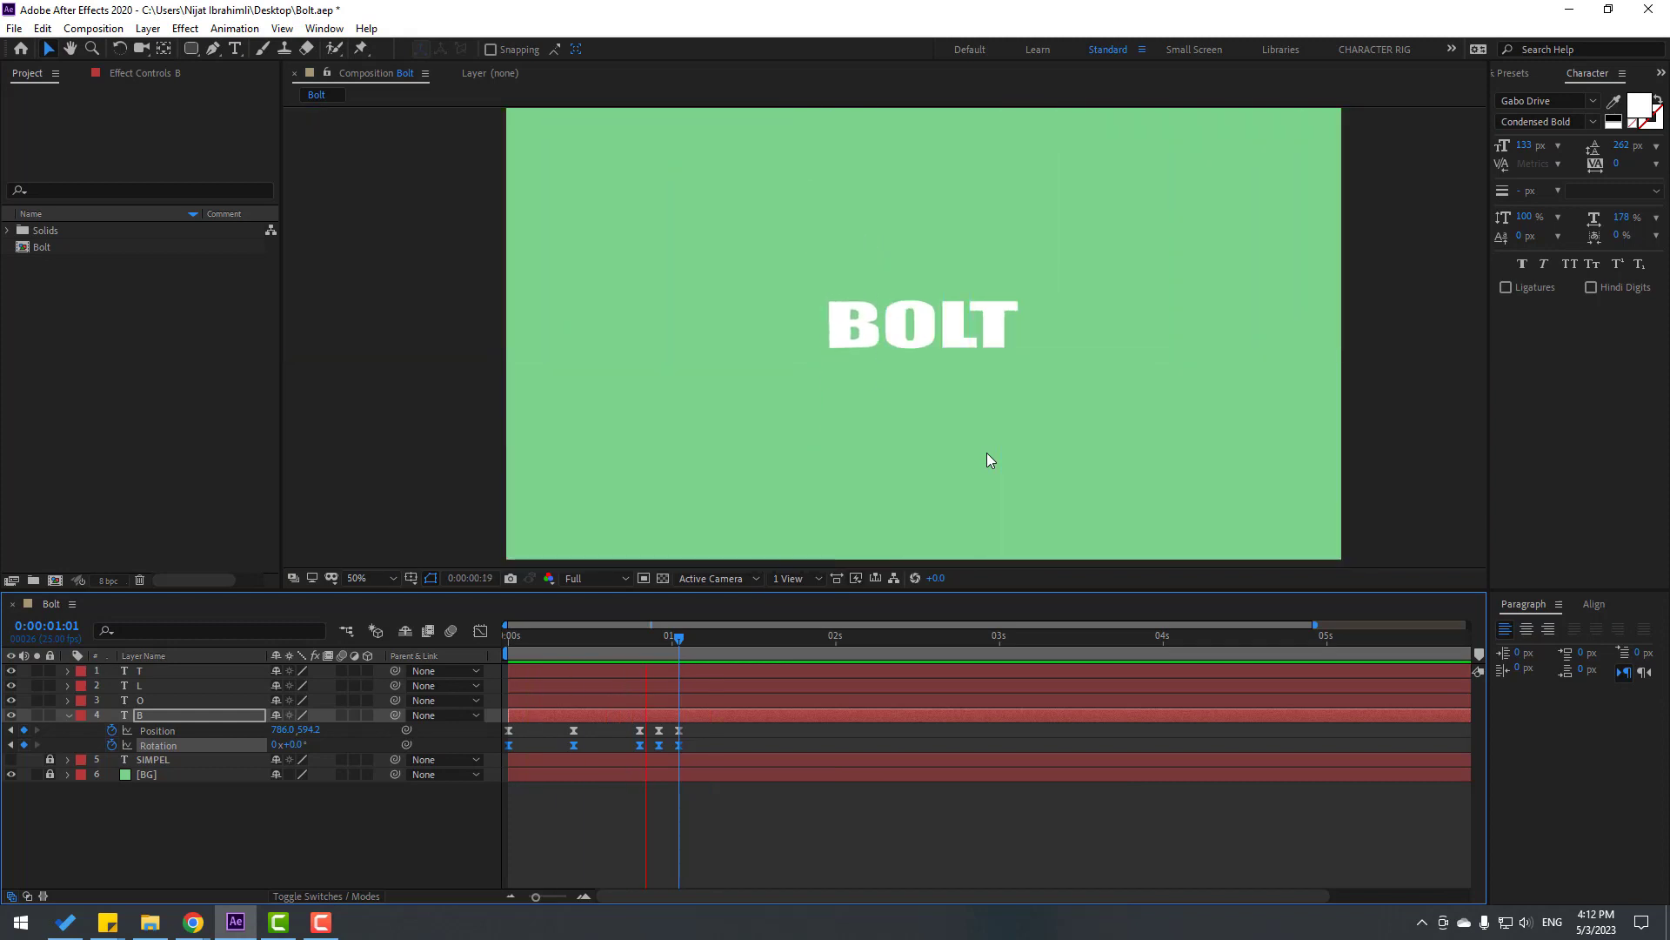
Copy all Position and Rotation keyframes of B and paste them onto the O, L and T layers at 0:00:00:00.
{"action": "left_click", "coordinate": [704, 733]}
{"action": "left_click_drag", "start_coordinate": [702, 728], "coordinate": [511, 762]}
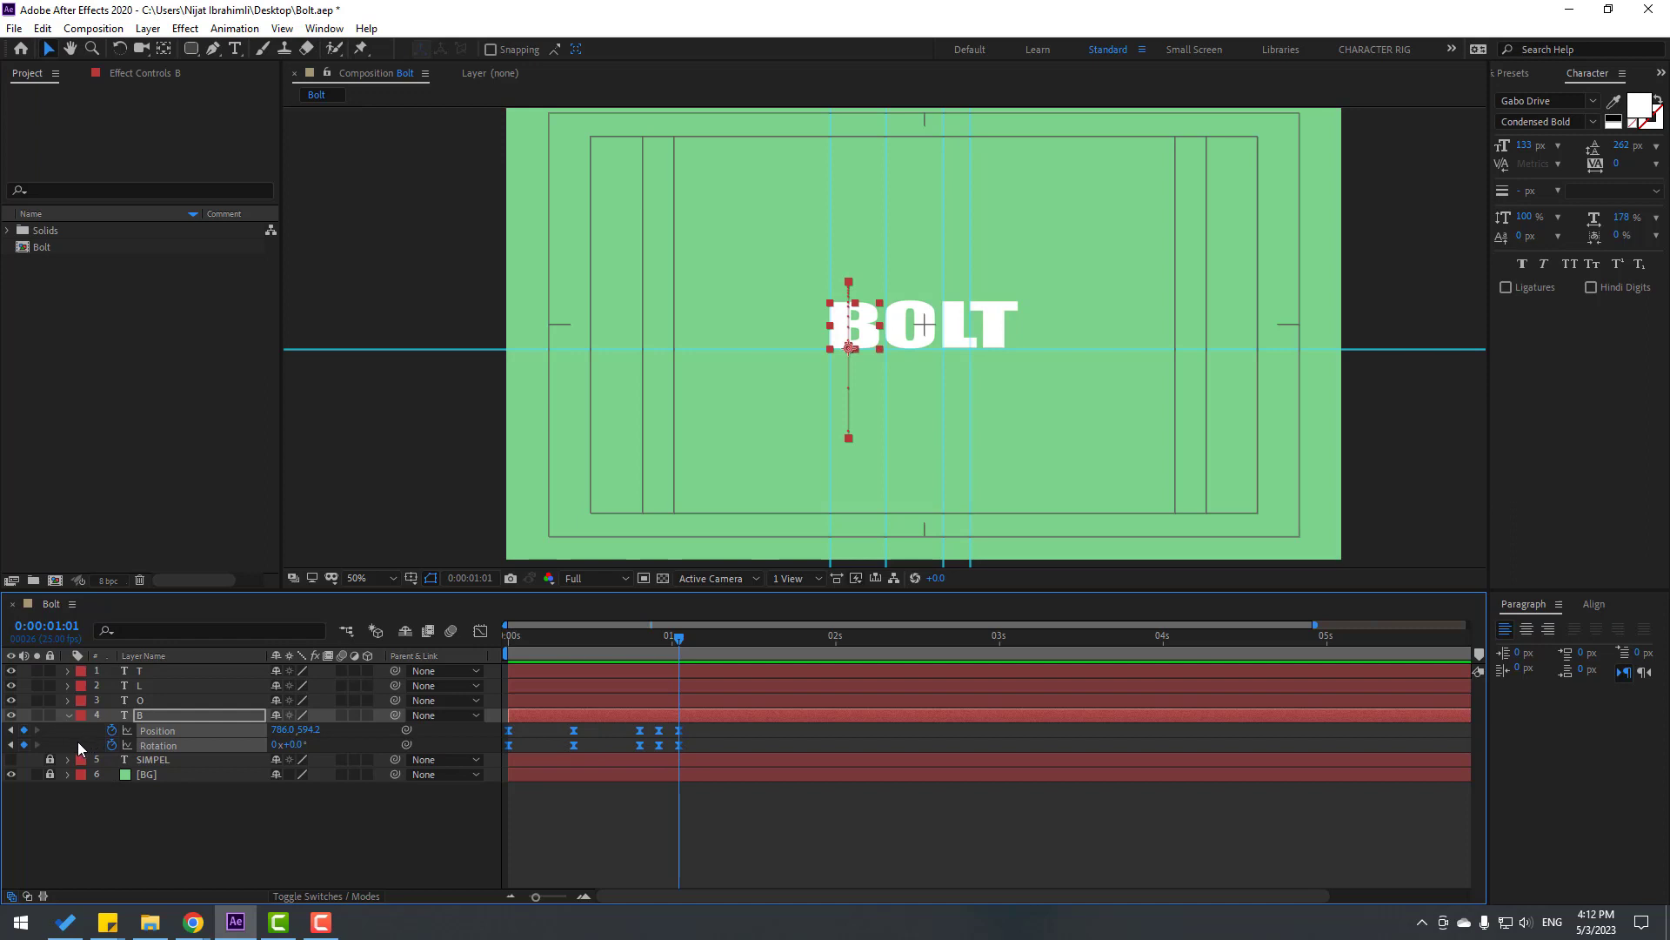
{"action": "left_click", "coordinate": [68, 715]}
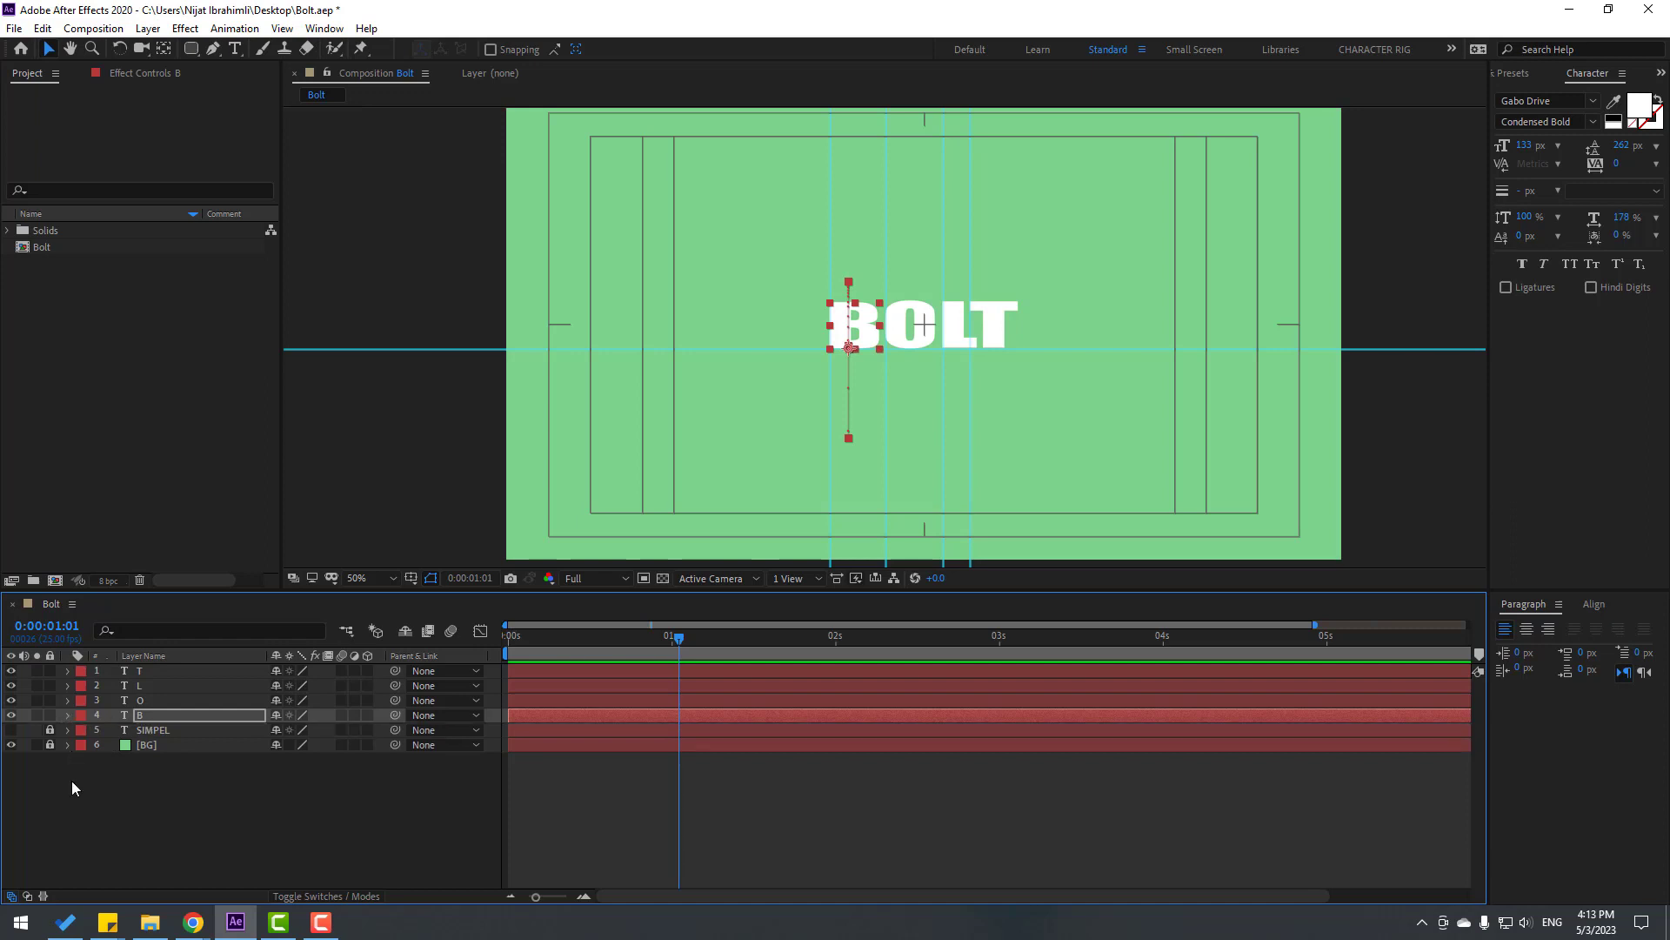
{"action": "left_click_drag", "start_coordinate": [663, 654], "coordinate": [465, 649]}
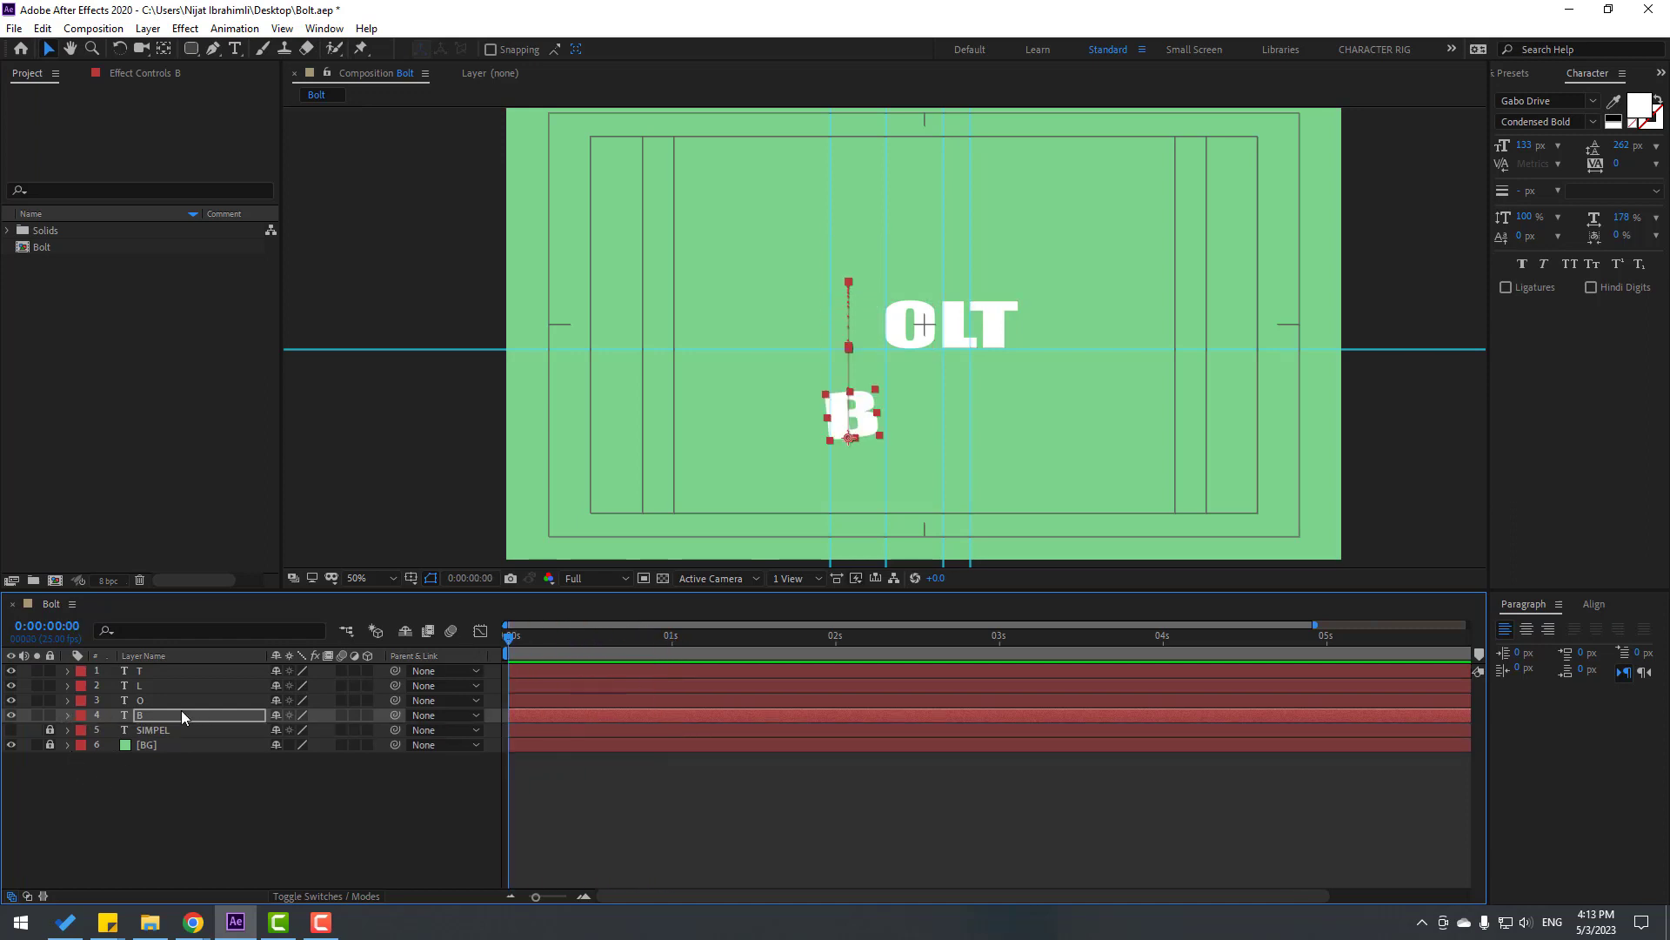
{"action": "left_click", "coordinate": [157, 702]}
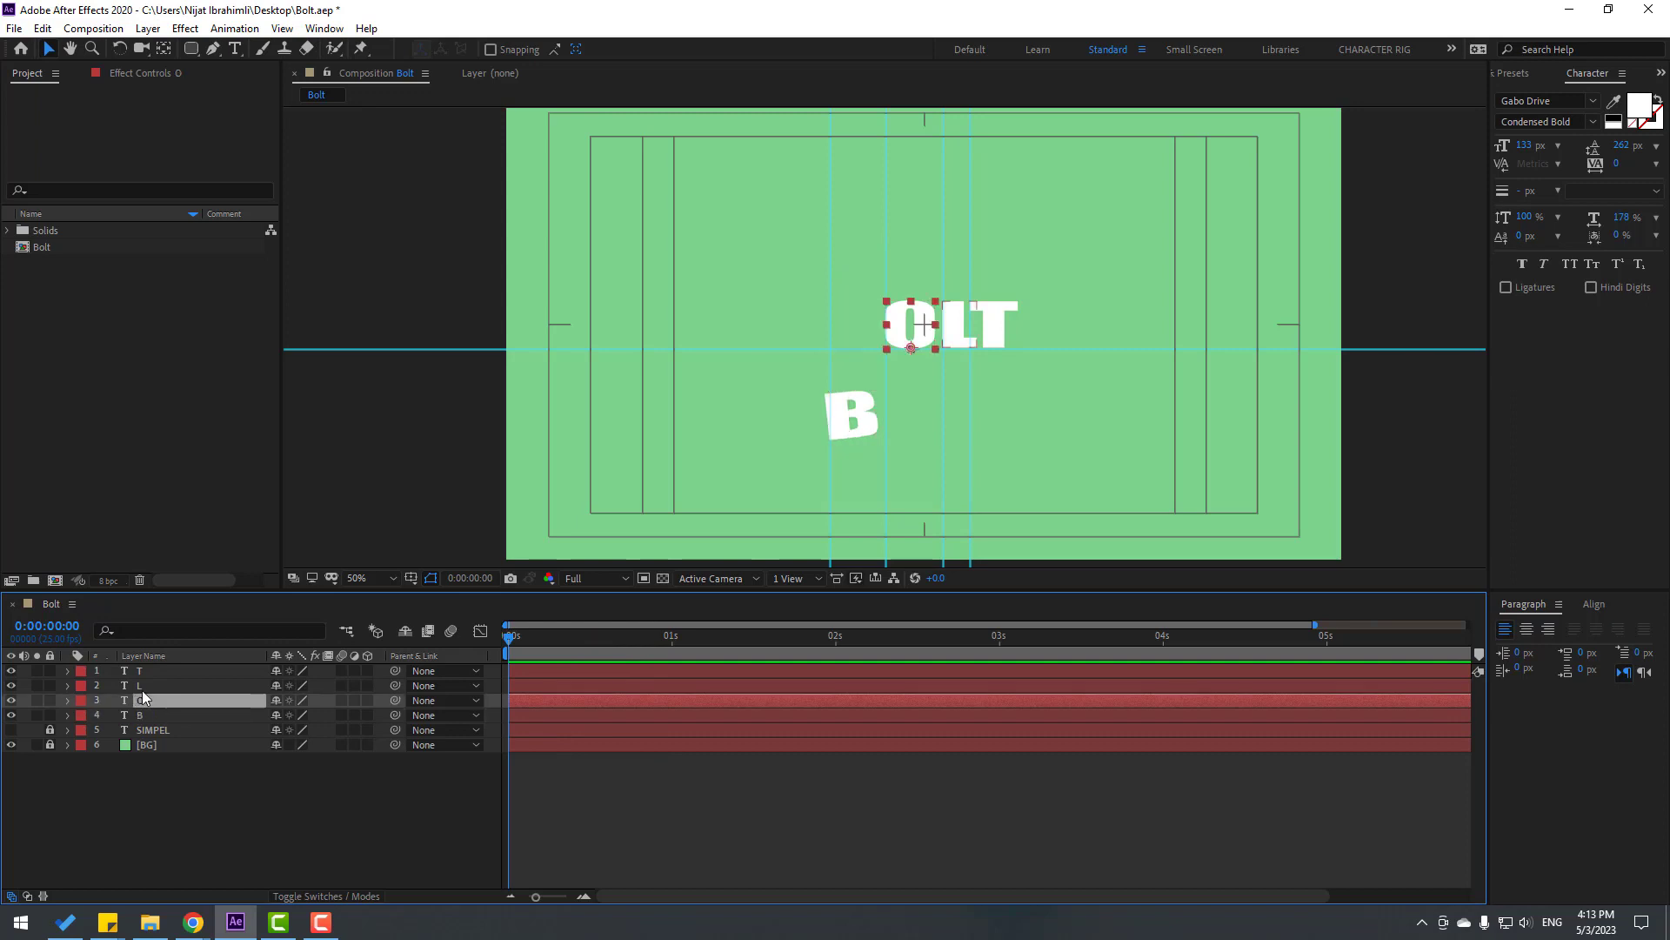
{"action": "left_click", "coordinate": [142, 691], "text": "shift"}
{"action": "left_click", "coordinate": [146, 674], "text": "shift"}
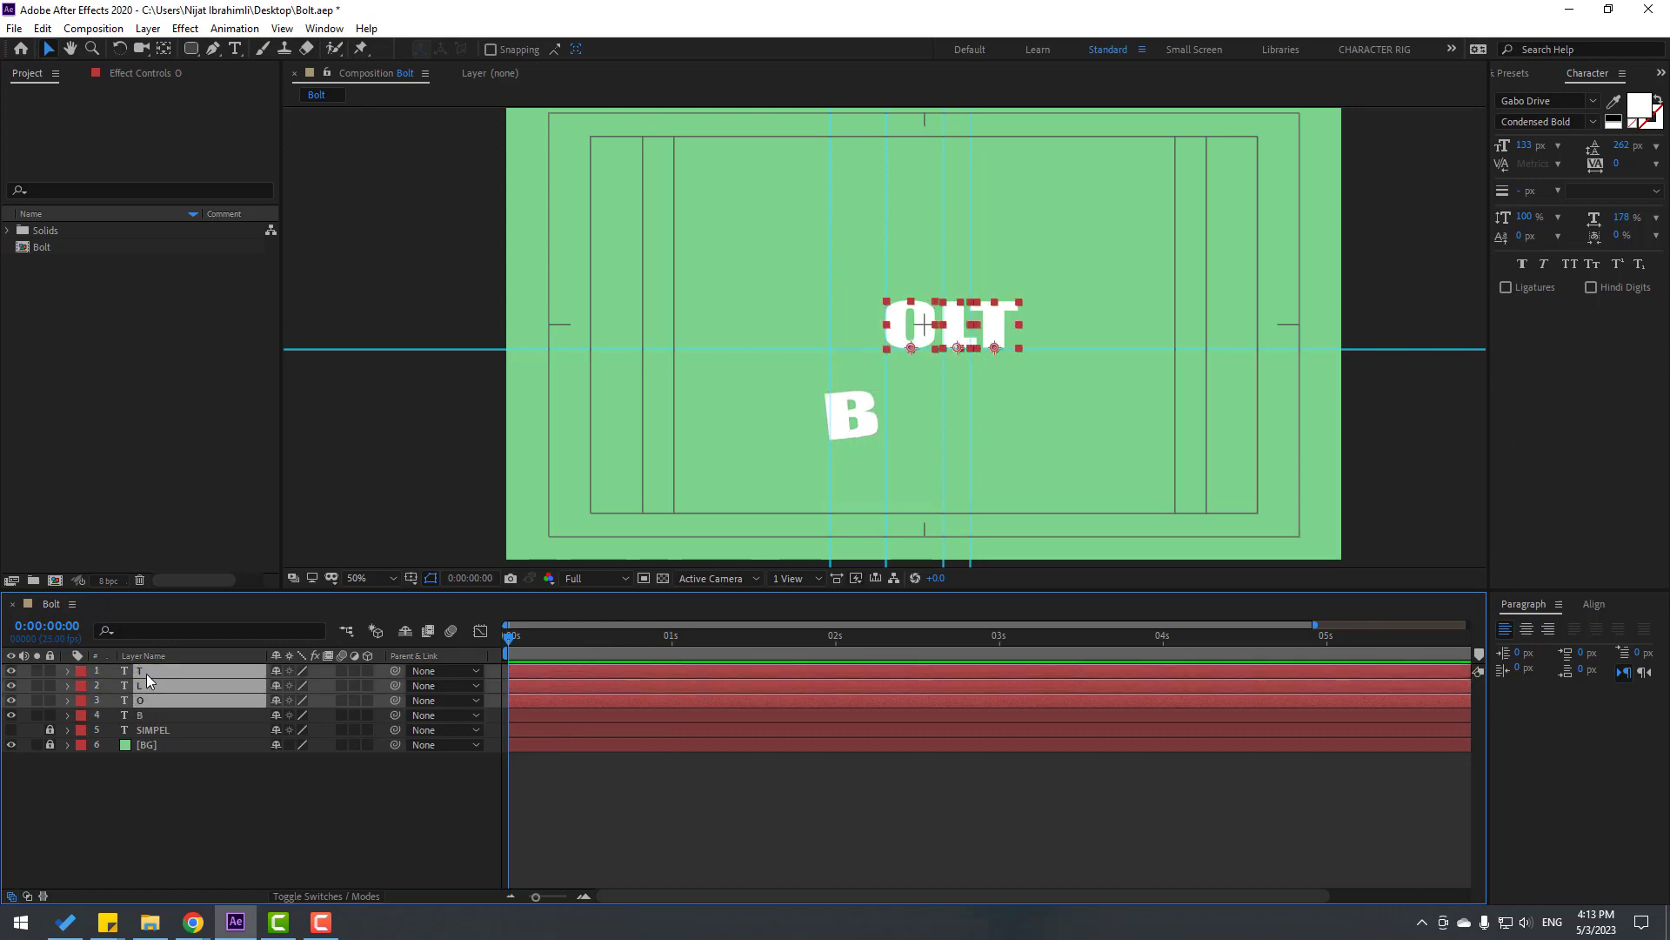
{"action": "key", "text": "ctrl+v"}
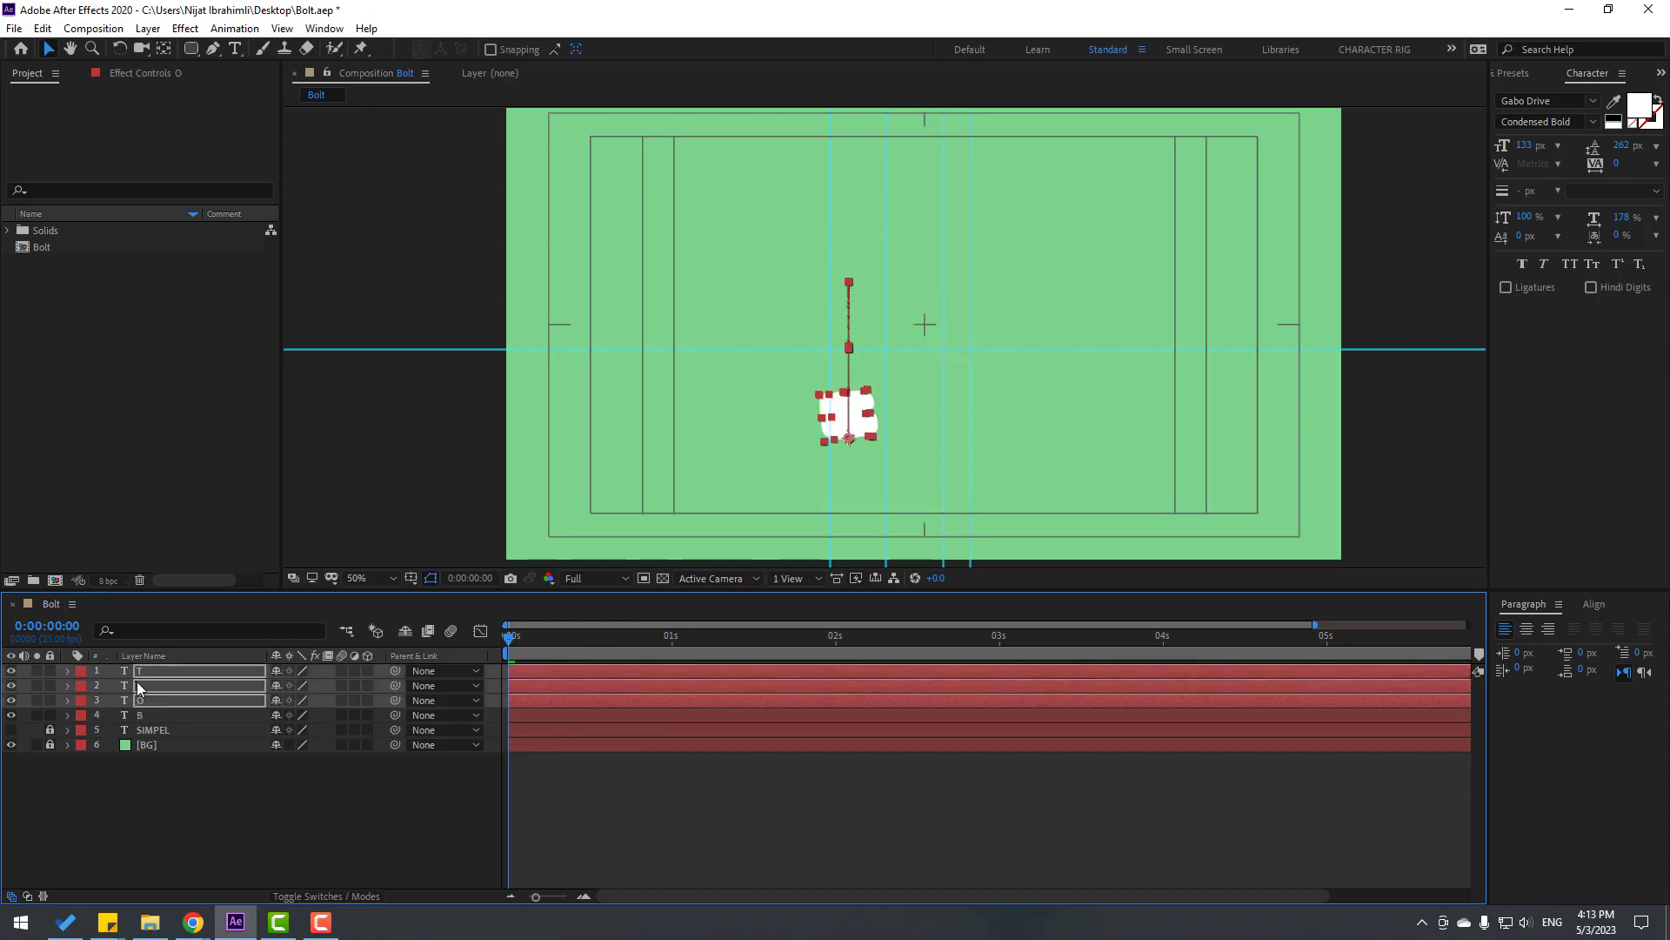
{"action": "key", "text": "space"}
{"action": "key", "text": "space"}
{"action": "key", "text": "F2"}
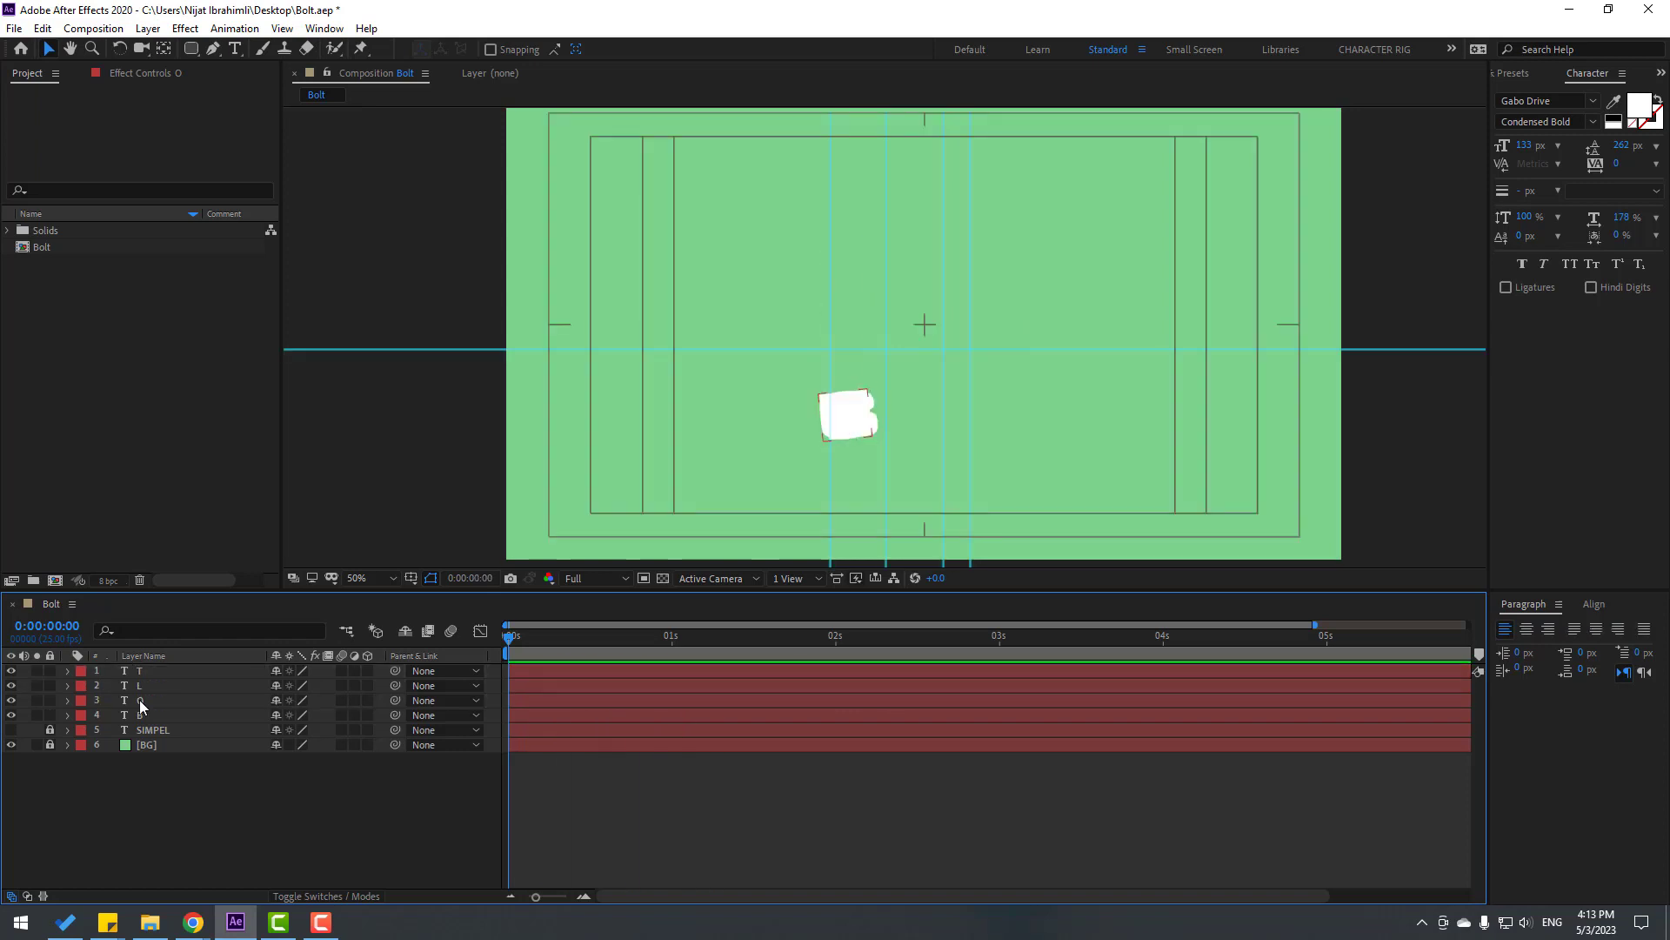
Shift all Position keyframes of the O layer horizontally so that X is 939 at 0:00:01:01.
{"action": "left_click", "coordinate": [139, 698]}
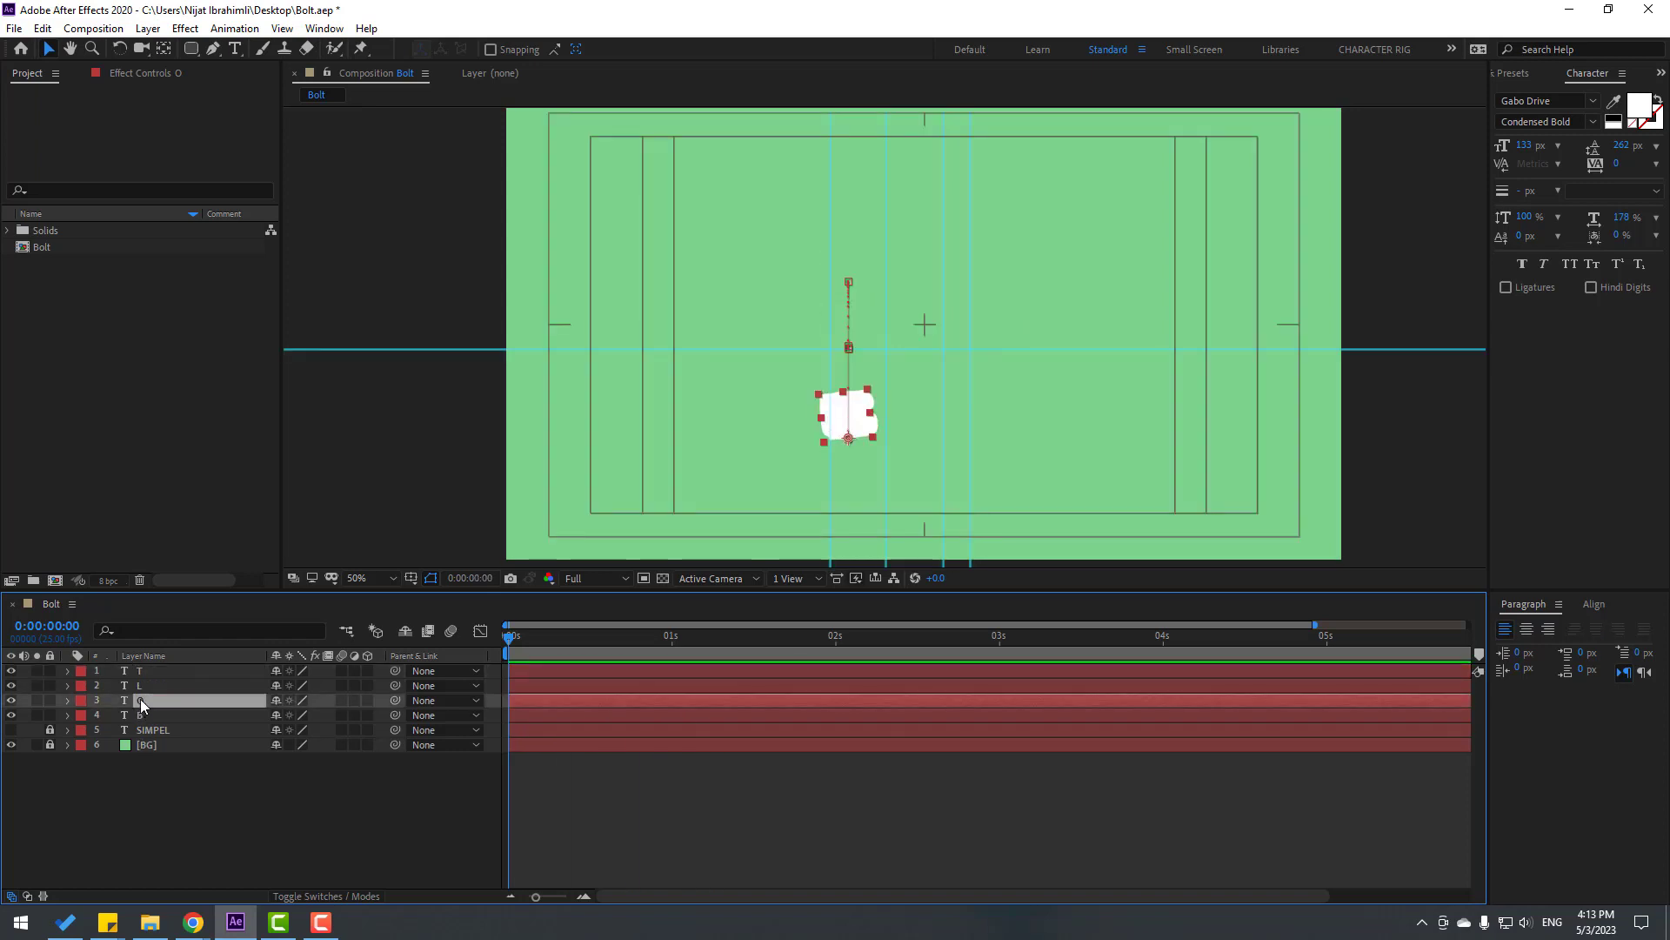
{"action": "key", "text": "p"}
{"action": "left_click_drag", "start_coordinate": [509, 638], "coordinate": [677, 639]}
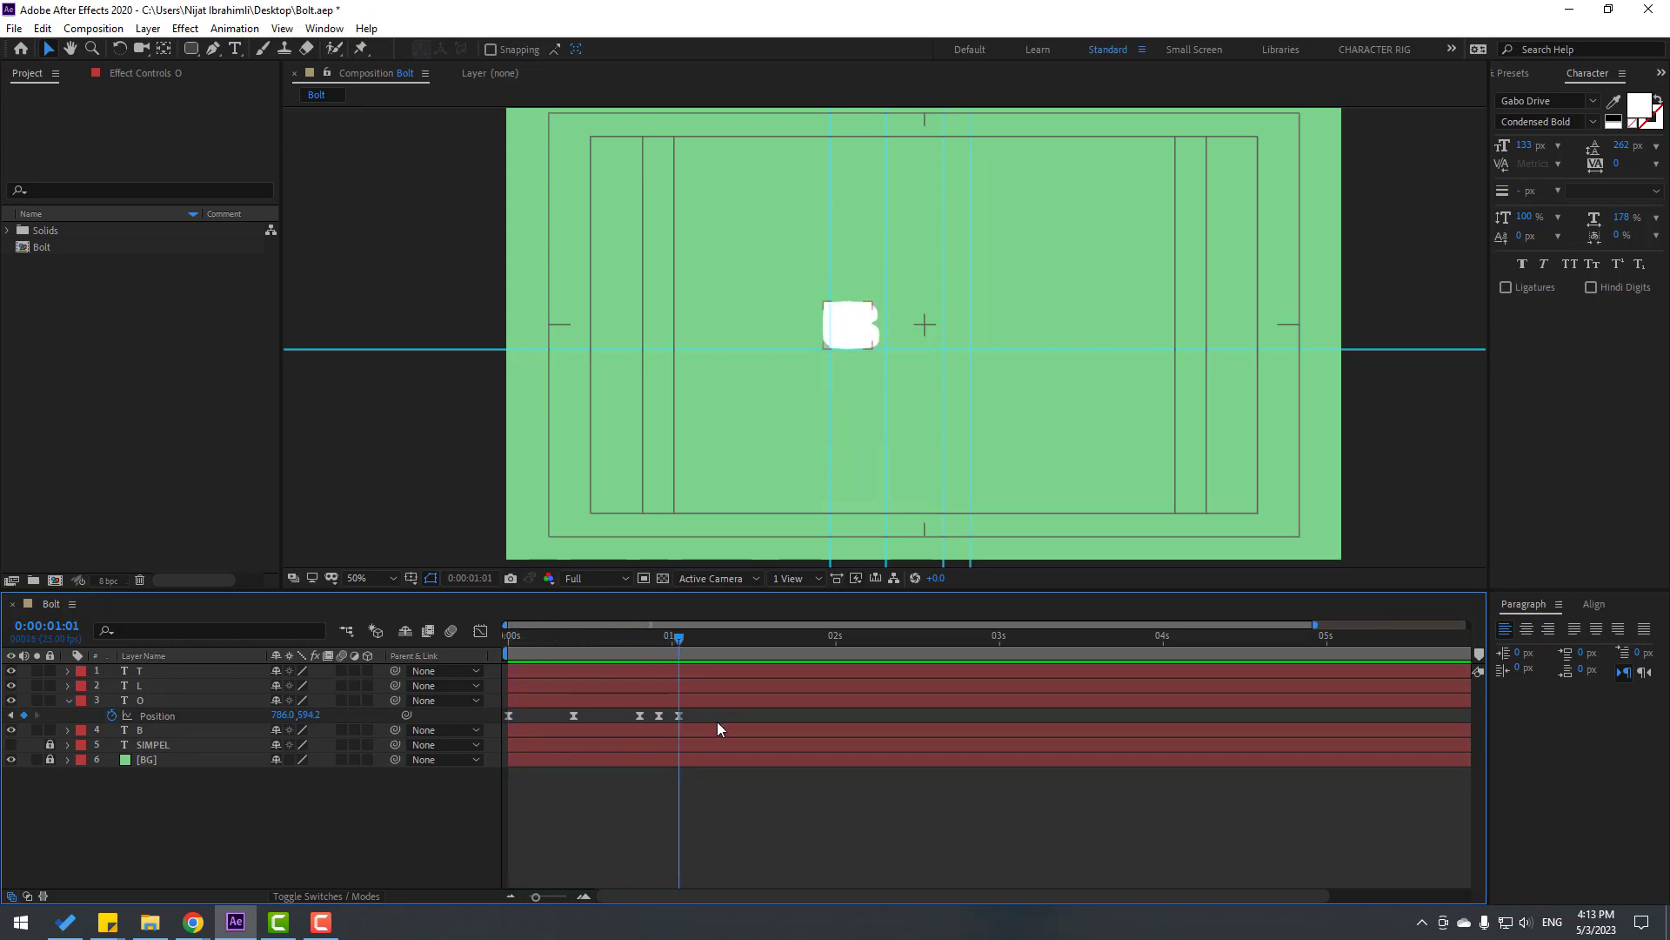
{"action": "left_click_drag", "start_coordinate": [697, 712], "coordinate": [487, 729]}
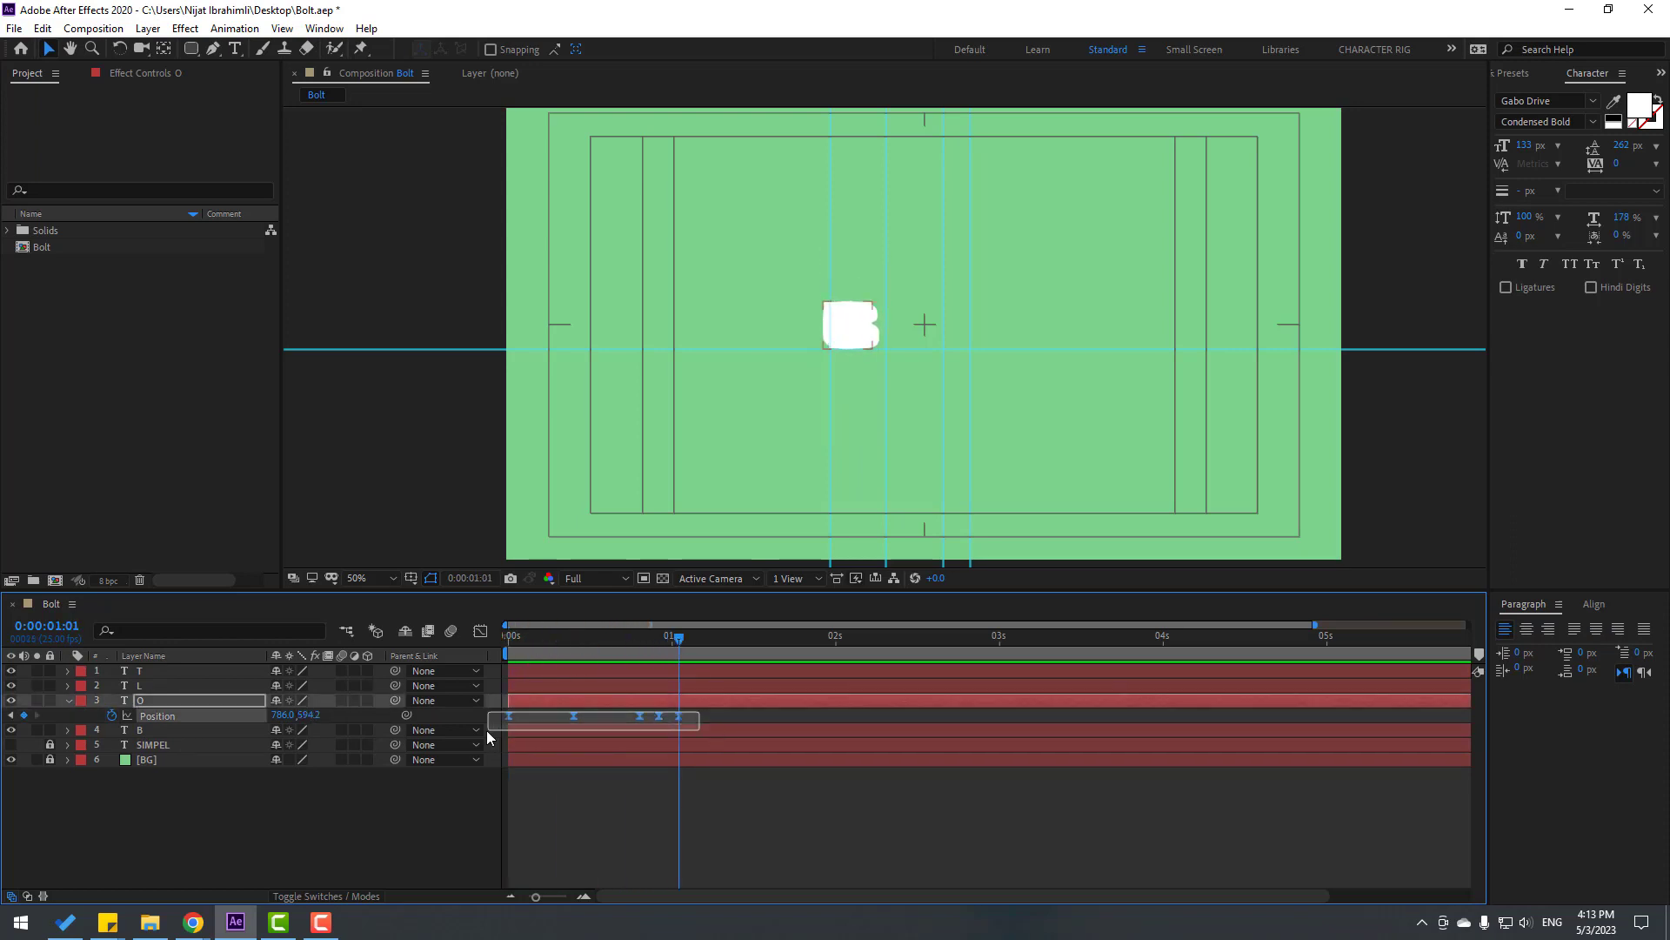
{"action": "left_click_drag", "start_coordinate": [277, 714], "coordinate": [405, 713]}
{"action": "scroll", "coordinate": [921, 326], "scroll_direction": "up", "scroll_amount": 6}
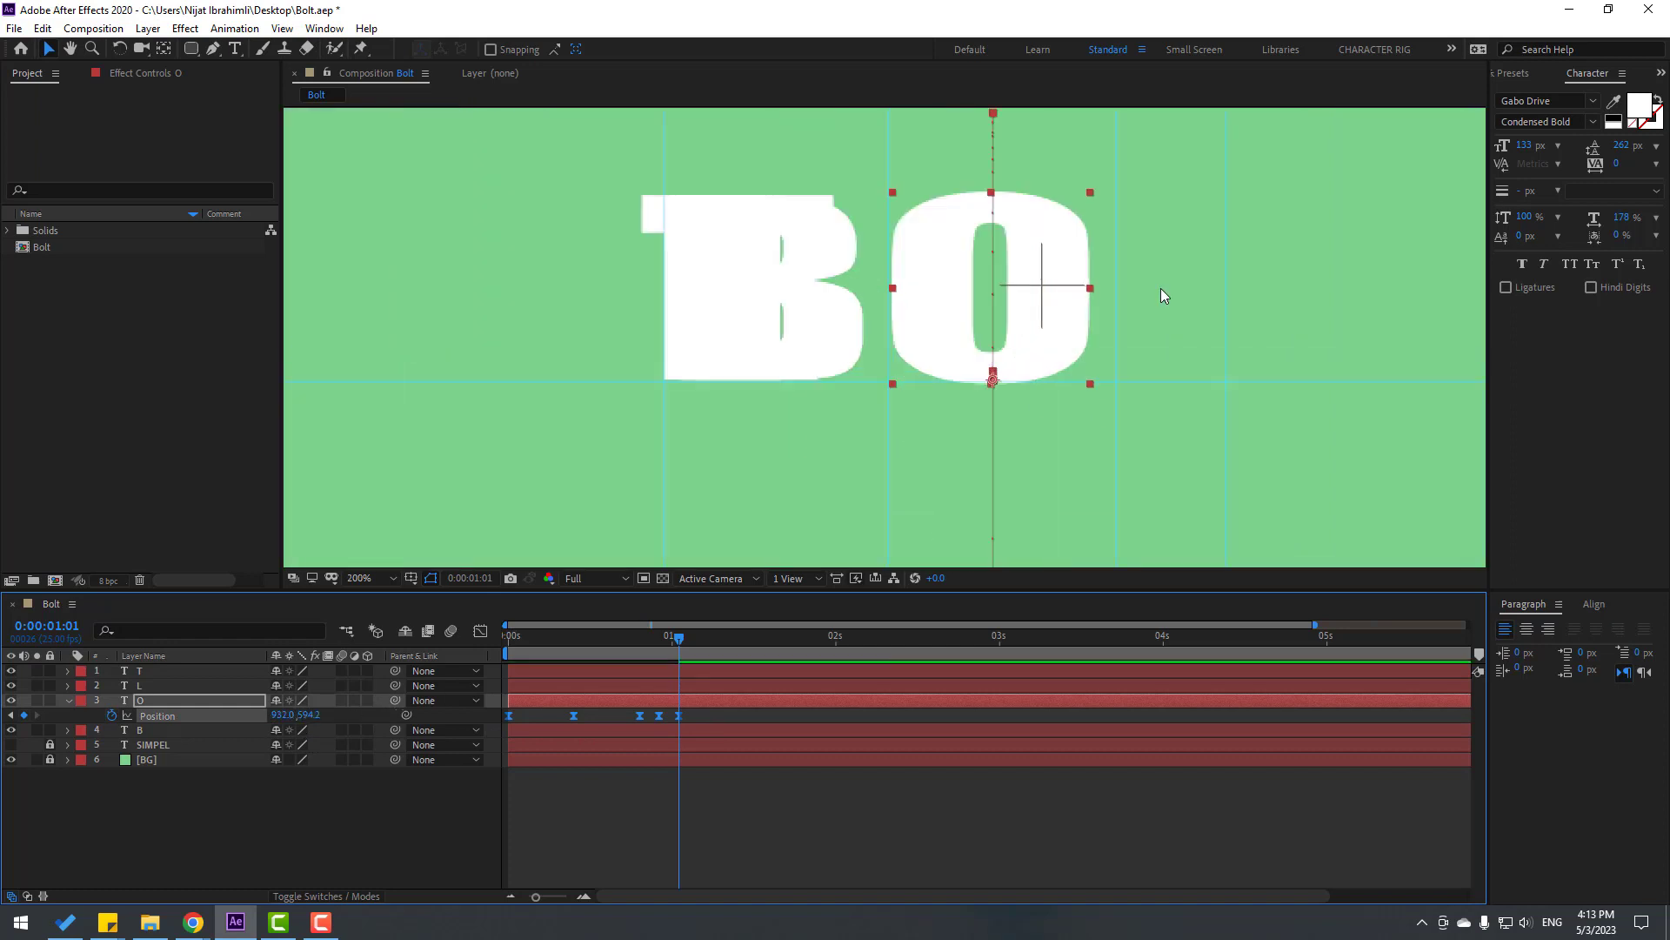
{"action": "mouse_move", "coordinate": [287, 715]}
{"action": "left_mouse_down"}
{"action": "mouse_move", "coordinate": [306, 714]}
{"action": "mouse_move", "coordinate": [294, 720]}
{"action": "left_mouse_up"}
{"action": "left_click", "coordinate": [171, 785]}
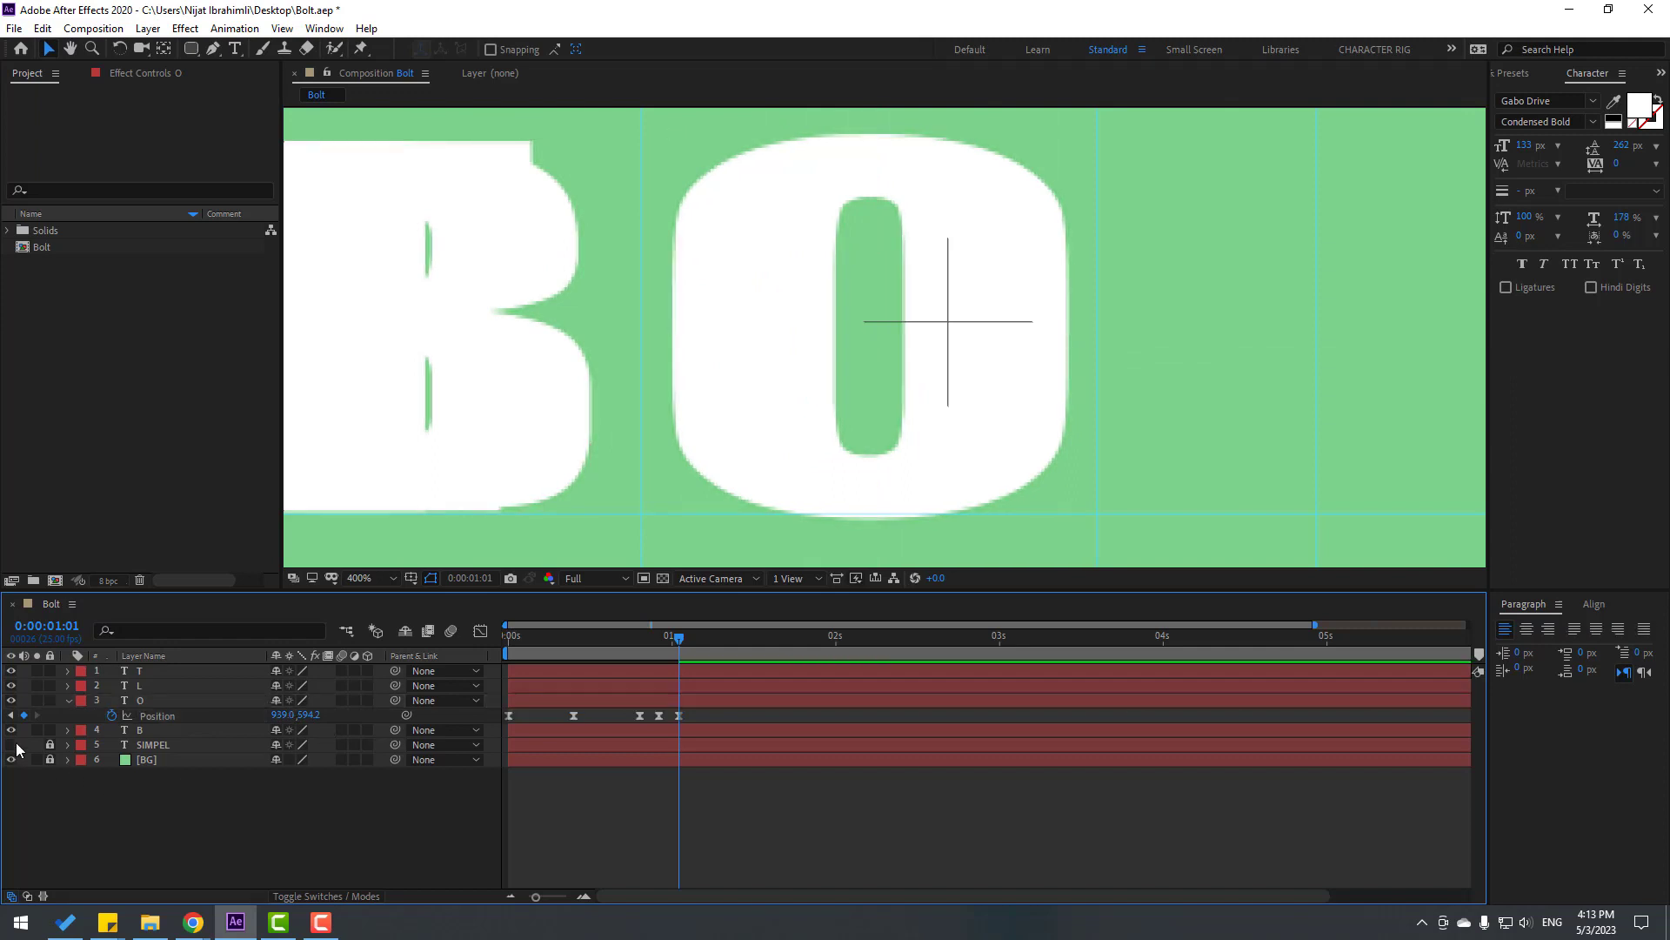
Show and unlock the SIMPEL reference layer and set its text color to dark blue 031953.
{"action": "left_click", "coordinate": [12, 745]}
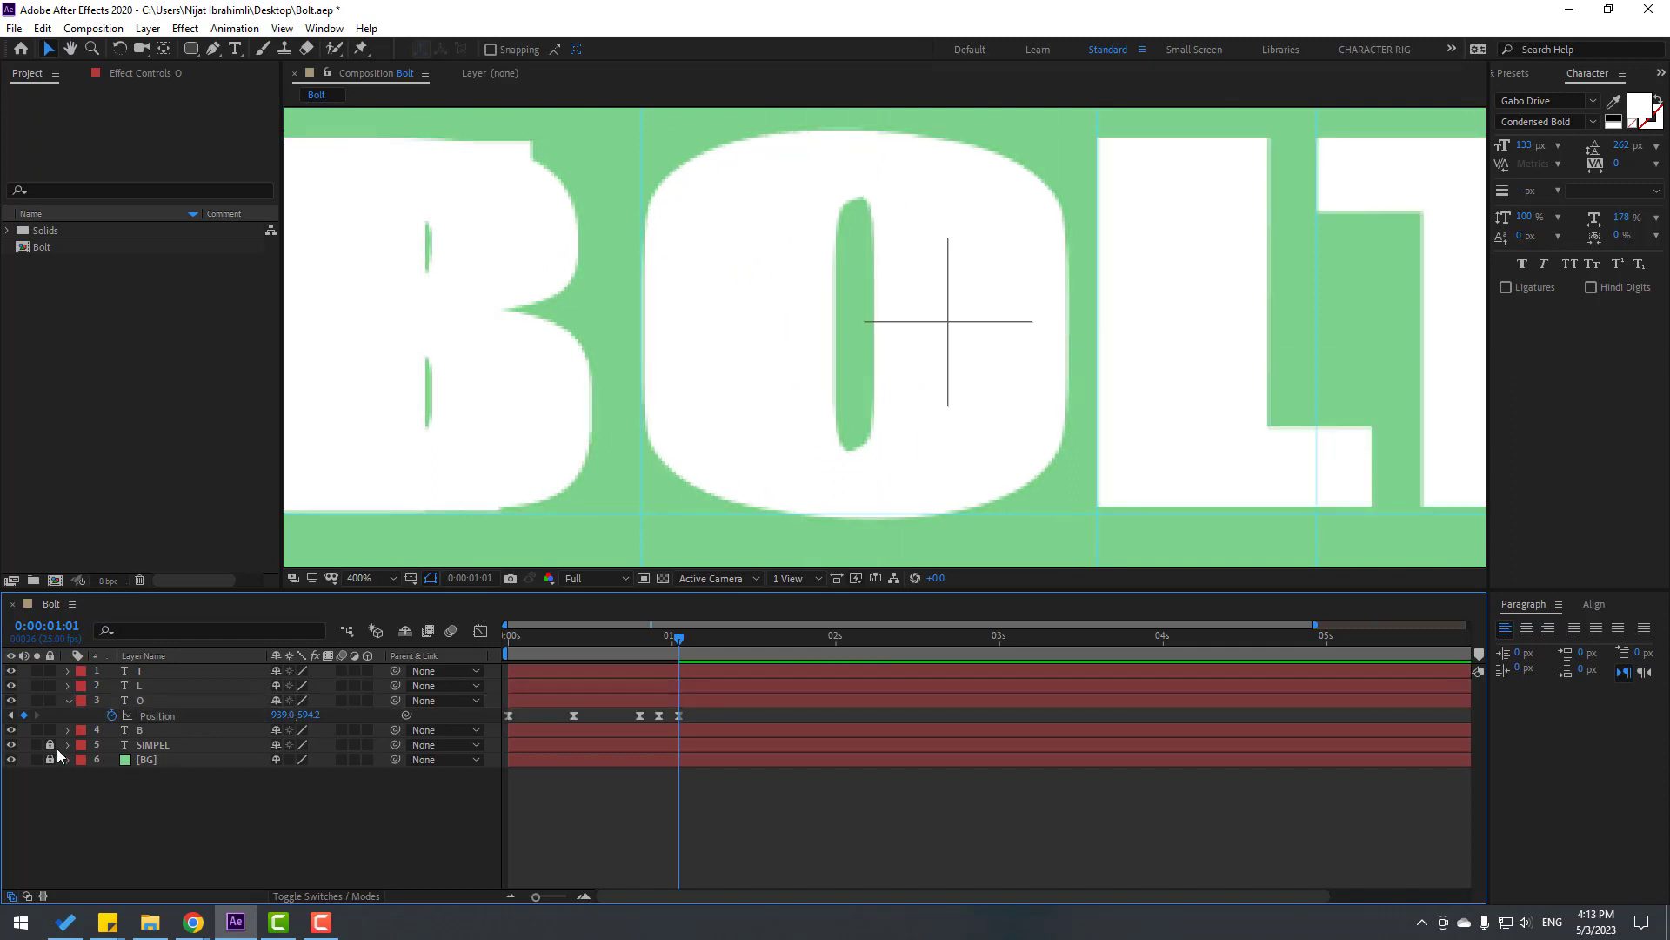
{"action": "left_click", "coordinate": [50, 745]}
{"action": "left_click", "coordinate": [154, 745]}
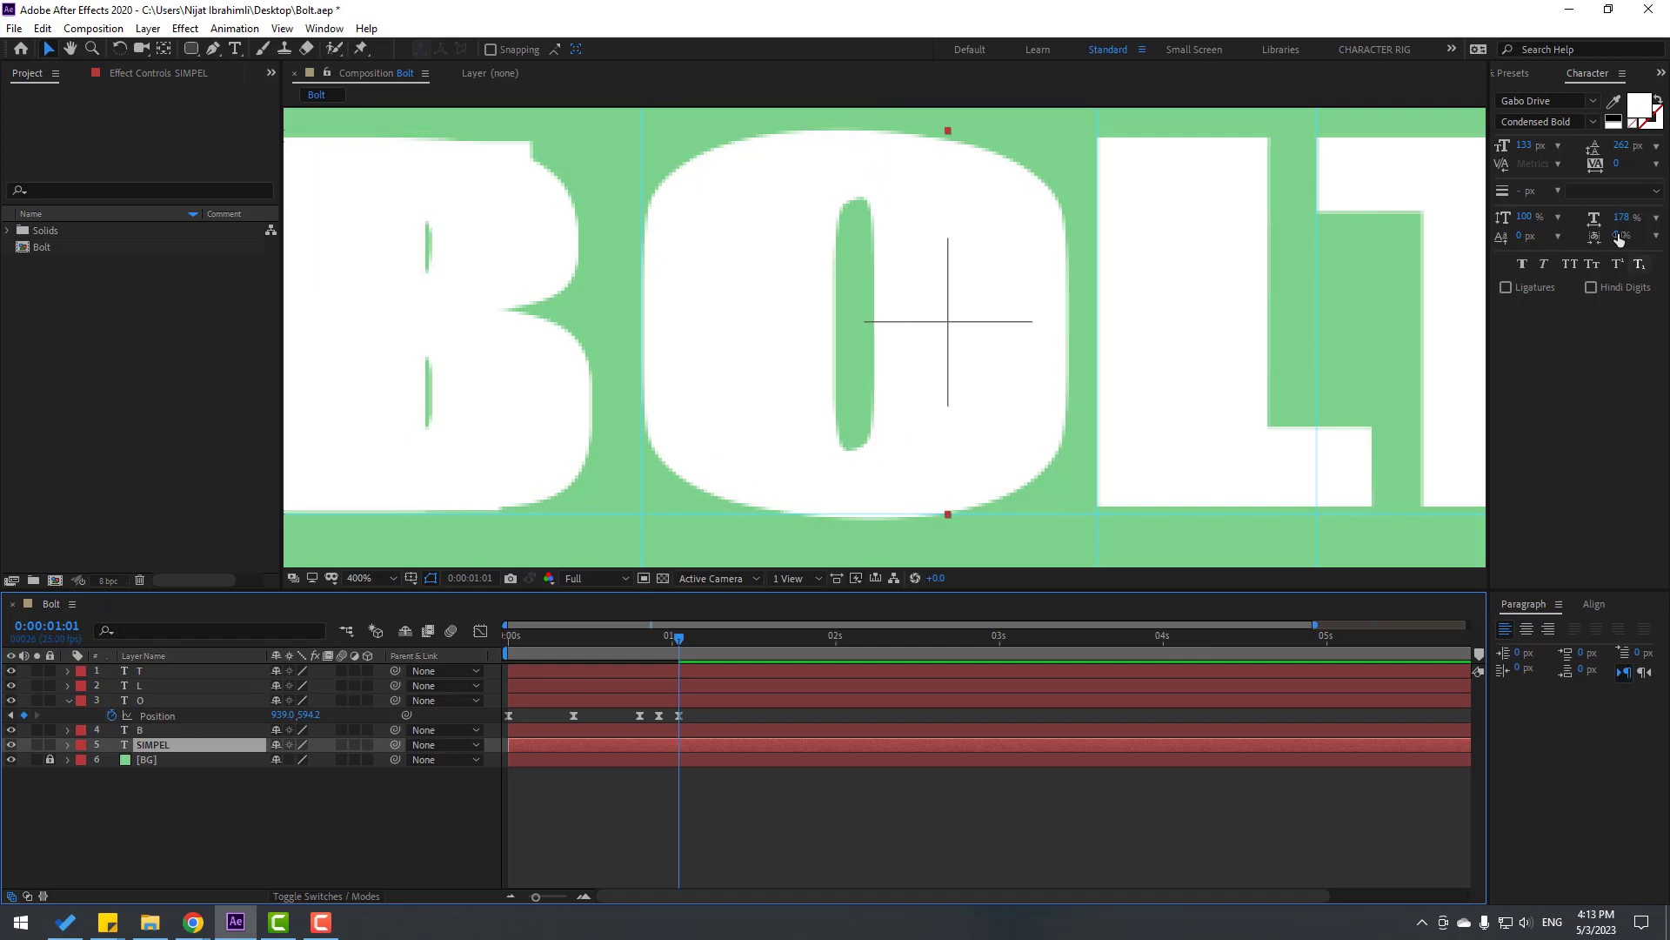
{"action": "left_click", "coordinate": [1639, 108]}
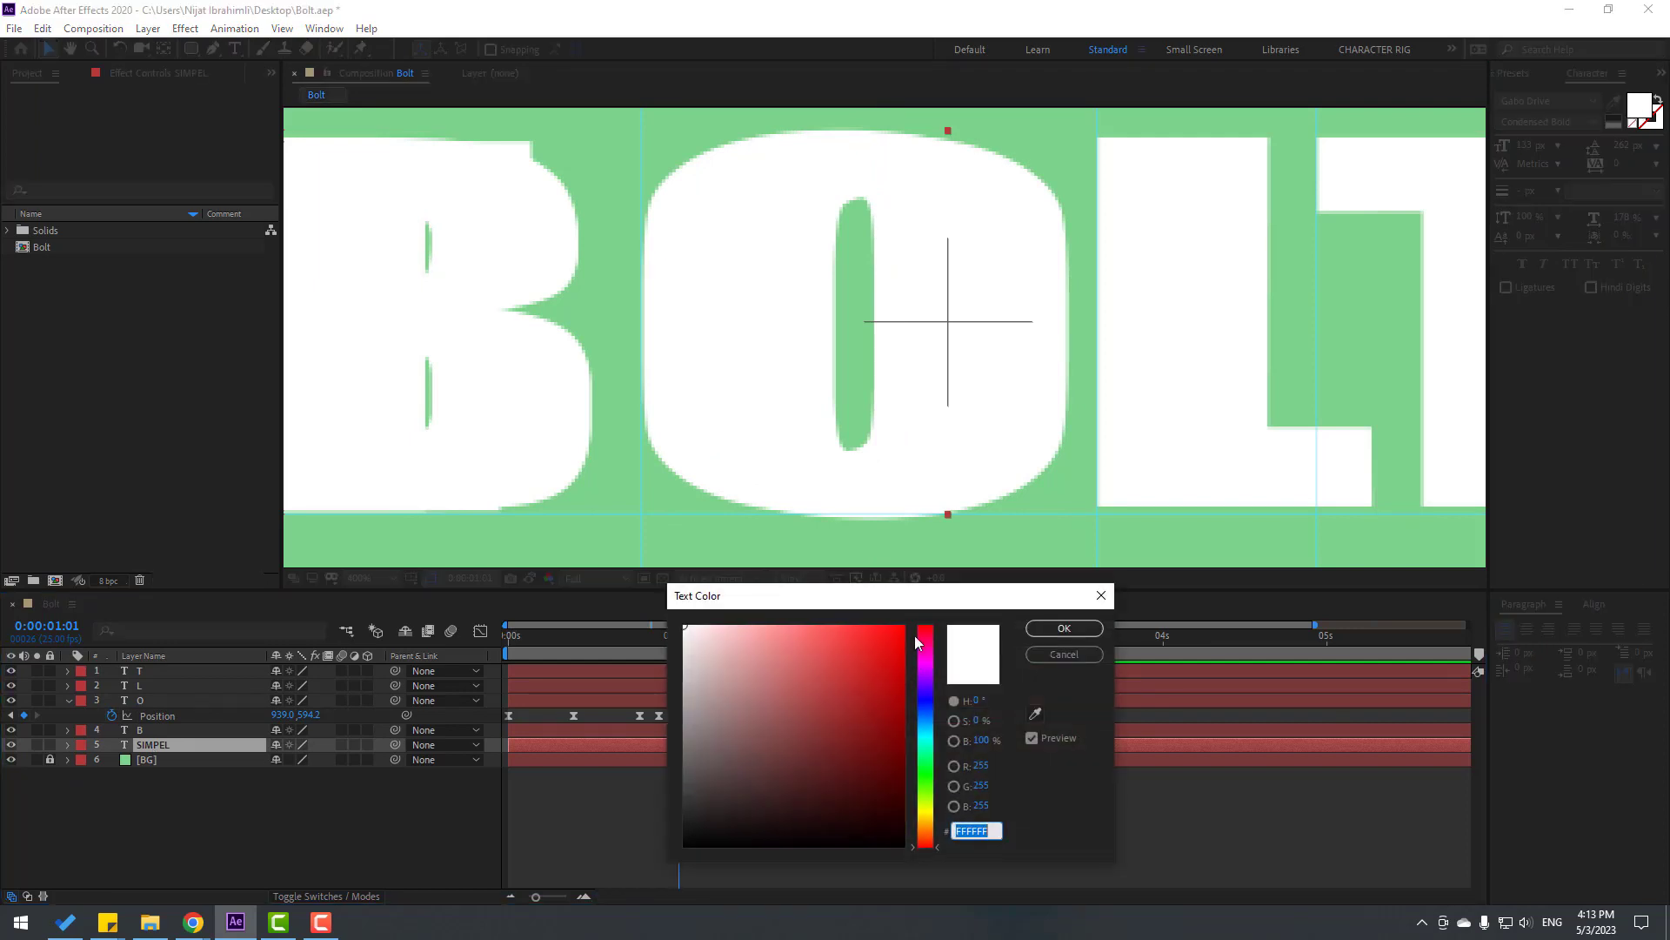
{"action": "left_click", "coordinate": [924, 715]}
{"action": "left_click", "coordinate": [840, 778]}
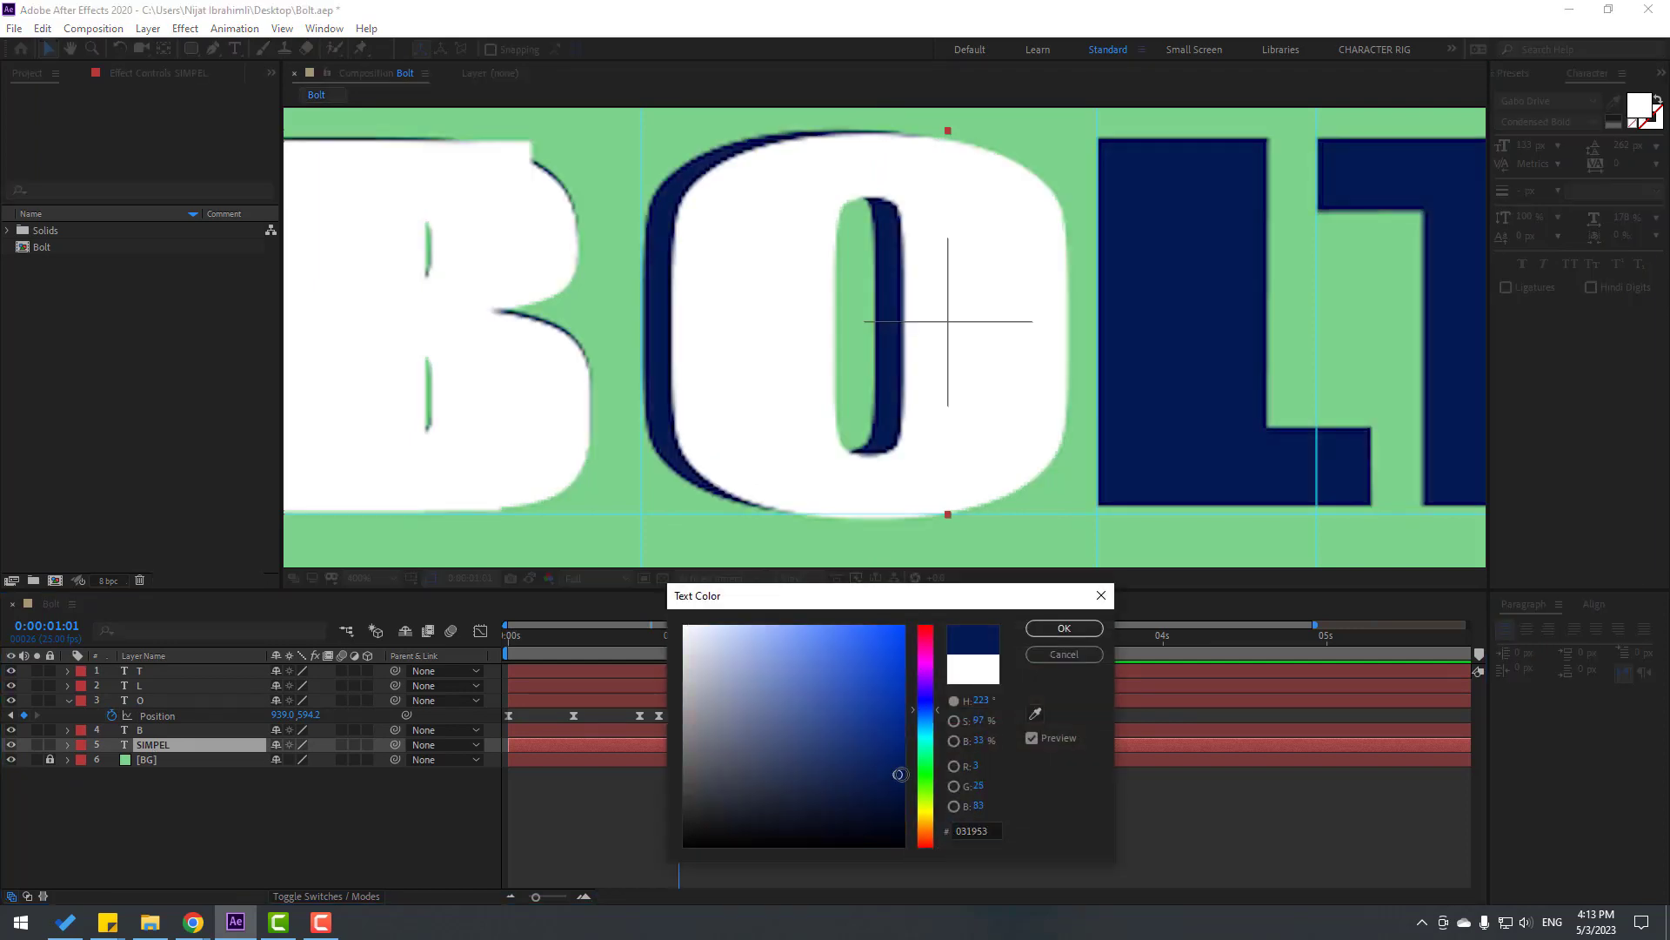
{"action": "left_click", "coordinate": [1064, 628]}
Shift all Position keyframes of the O layer to X 930 so it matches the reference text, and preview the animation.
{"action": "left_click", "coordinate": [141, 699]}
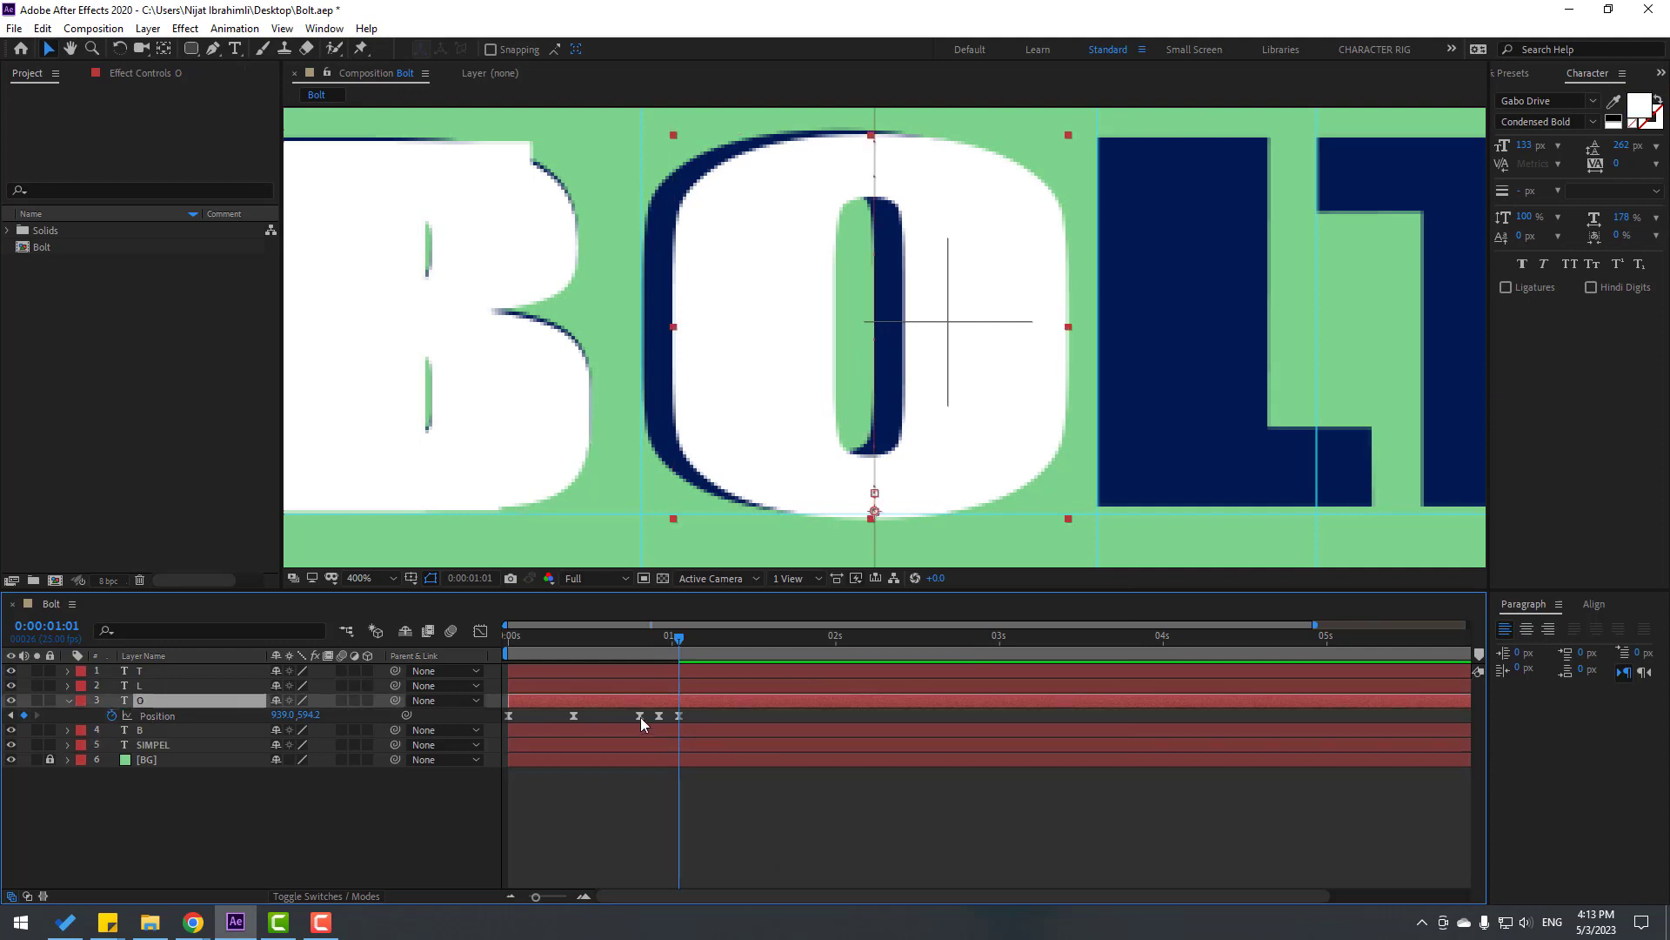
{"action": "left_click_drag", "start_coordinate": [494, 722], "coordinate": [703, 708]}
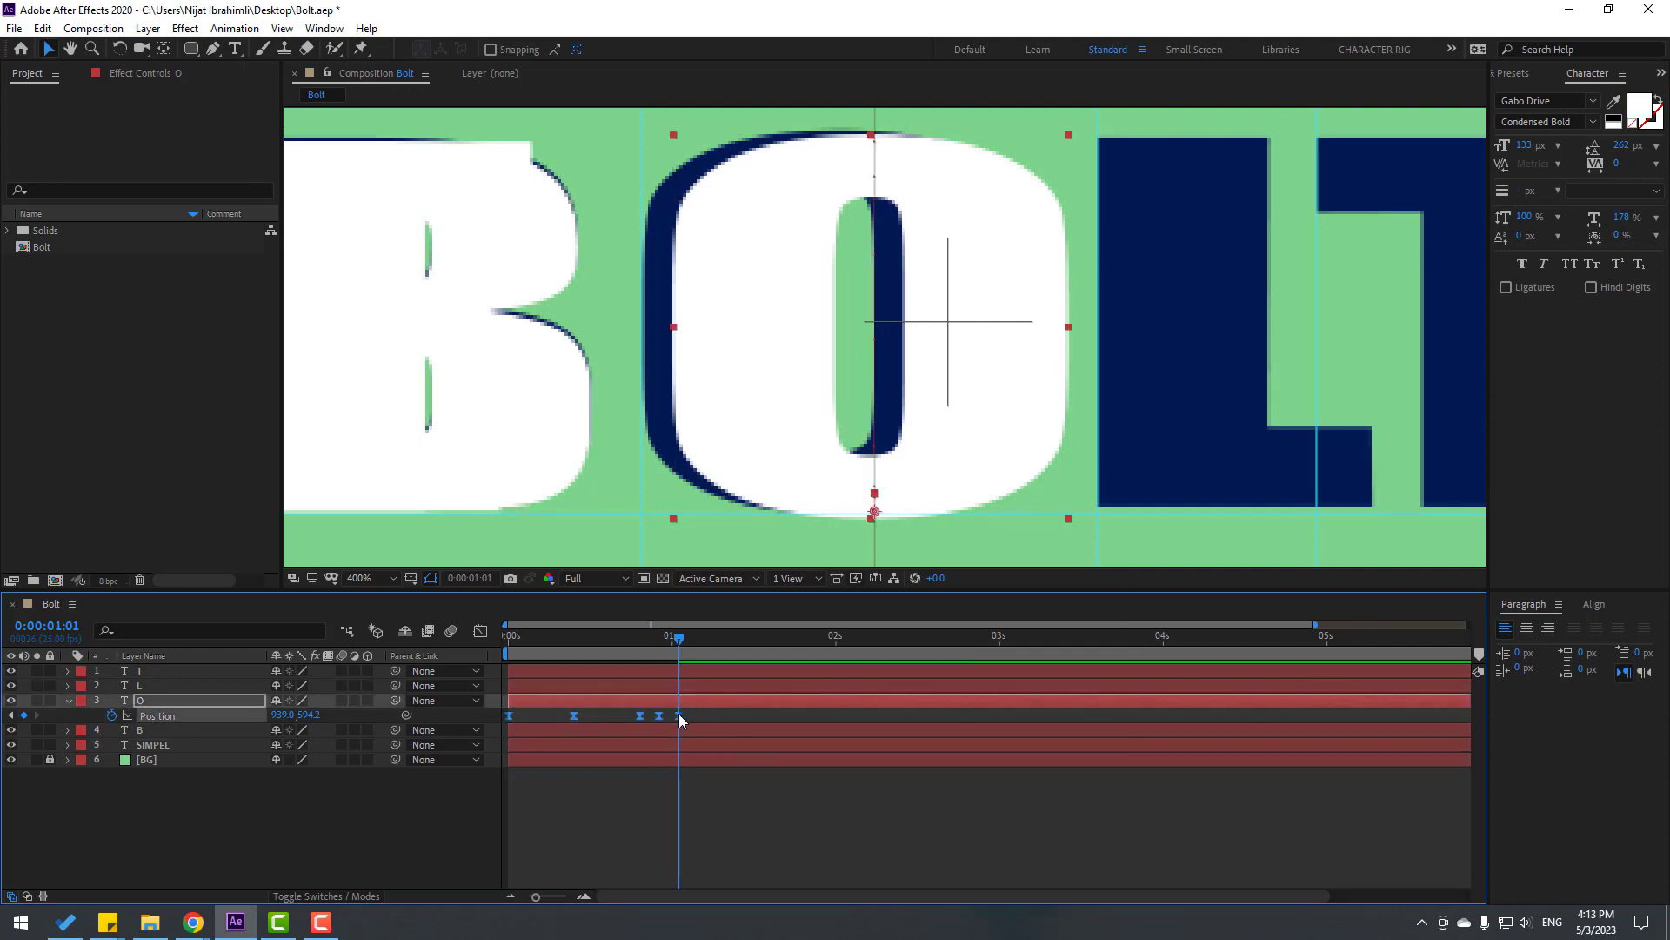
{"action": "left_click_drag", "start_coordinate": [284, 714], "coordinate": [281, 715]}
{"action": "key", "text": "/"}
{"action": "key", "text": "space"}
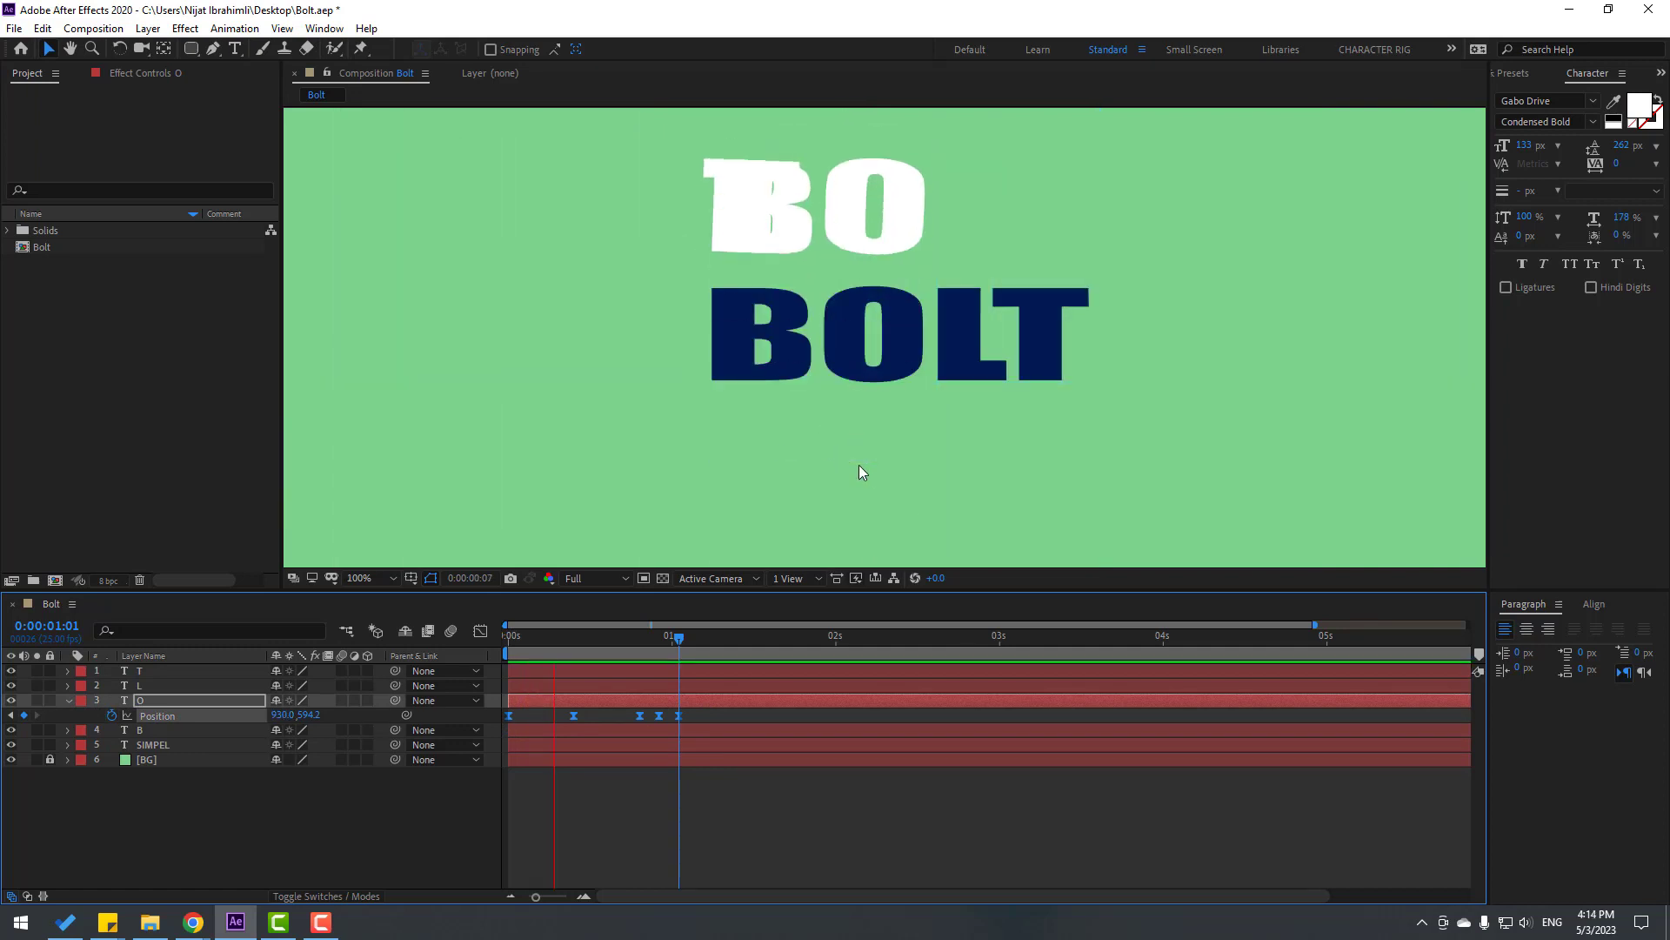
{"action": "key", "text": "space"}
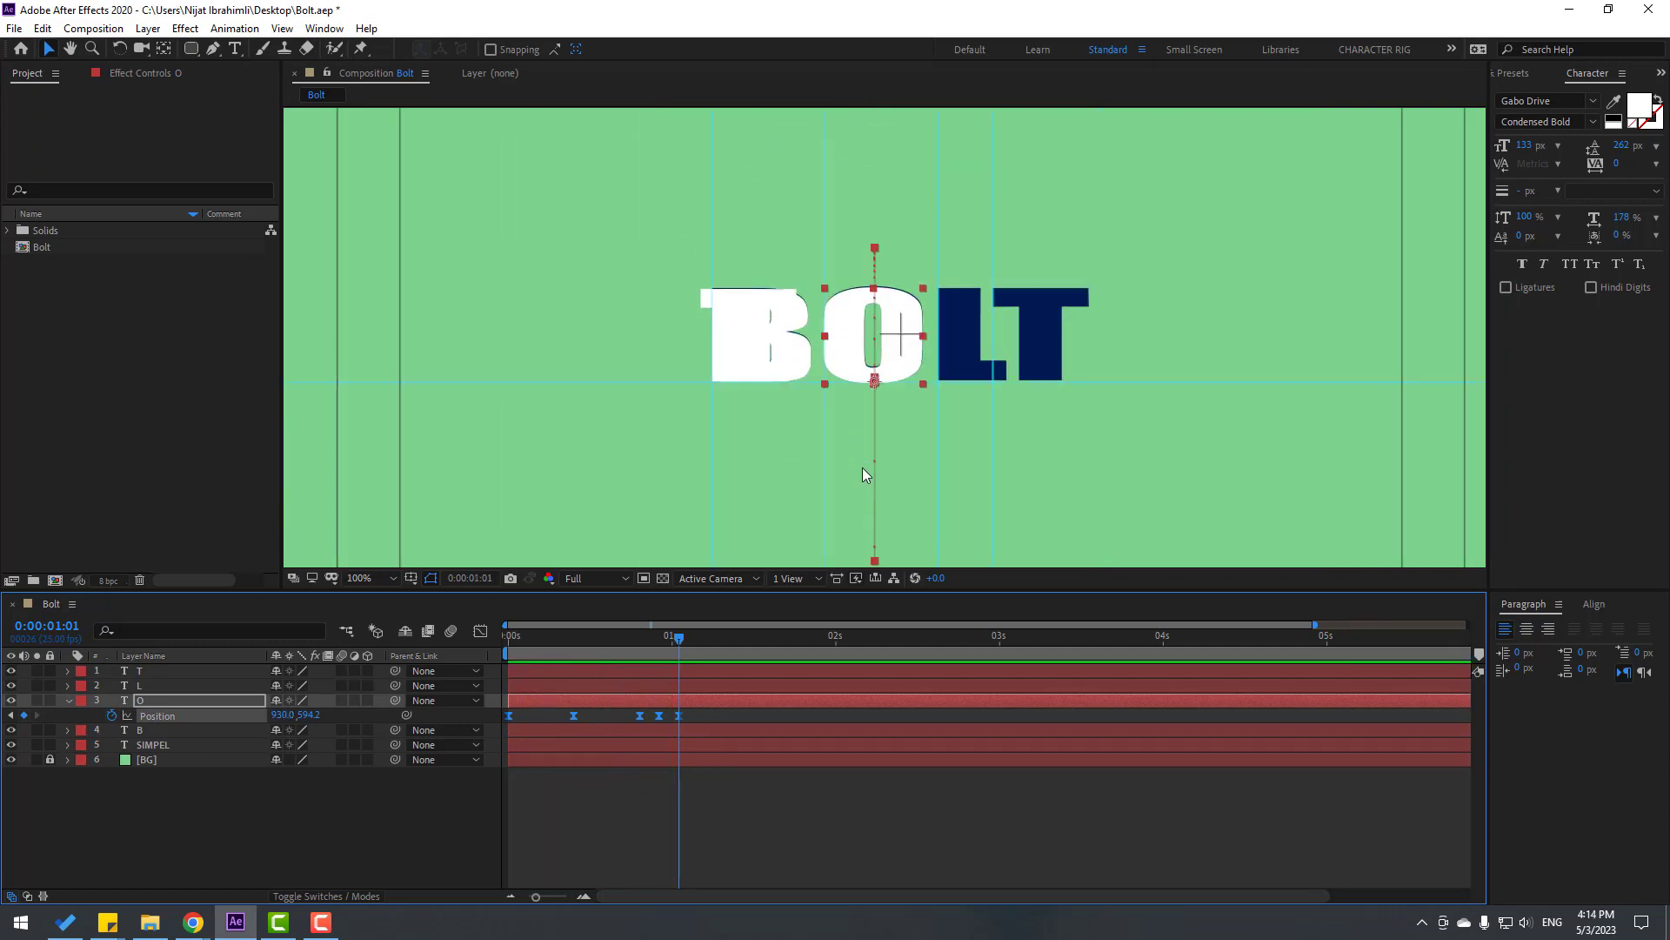
Shift all Position keyframes of the L layer to X 1038 at 0:00:01:01, aligning it with the reference text, and preview.
{"action": "left_click", "coordinate": [67, 700]}
{"action": "left_click", "coordinate": [145, 686]}
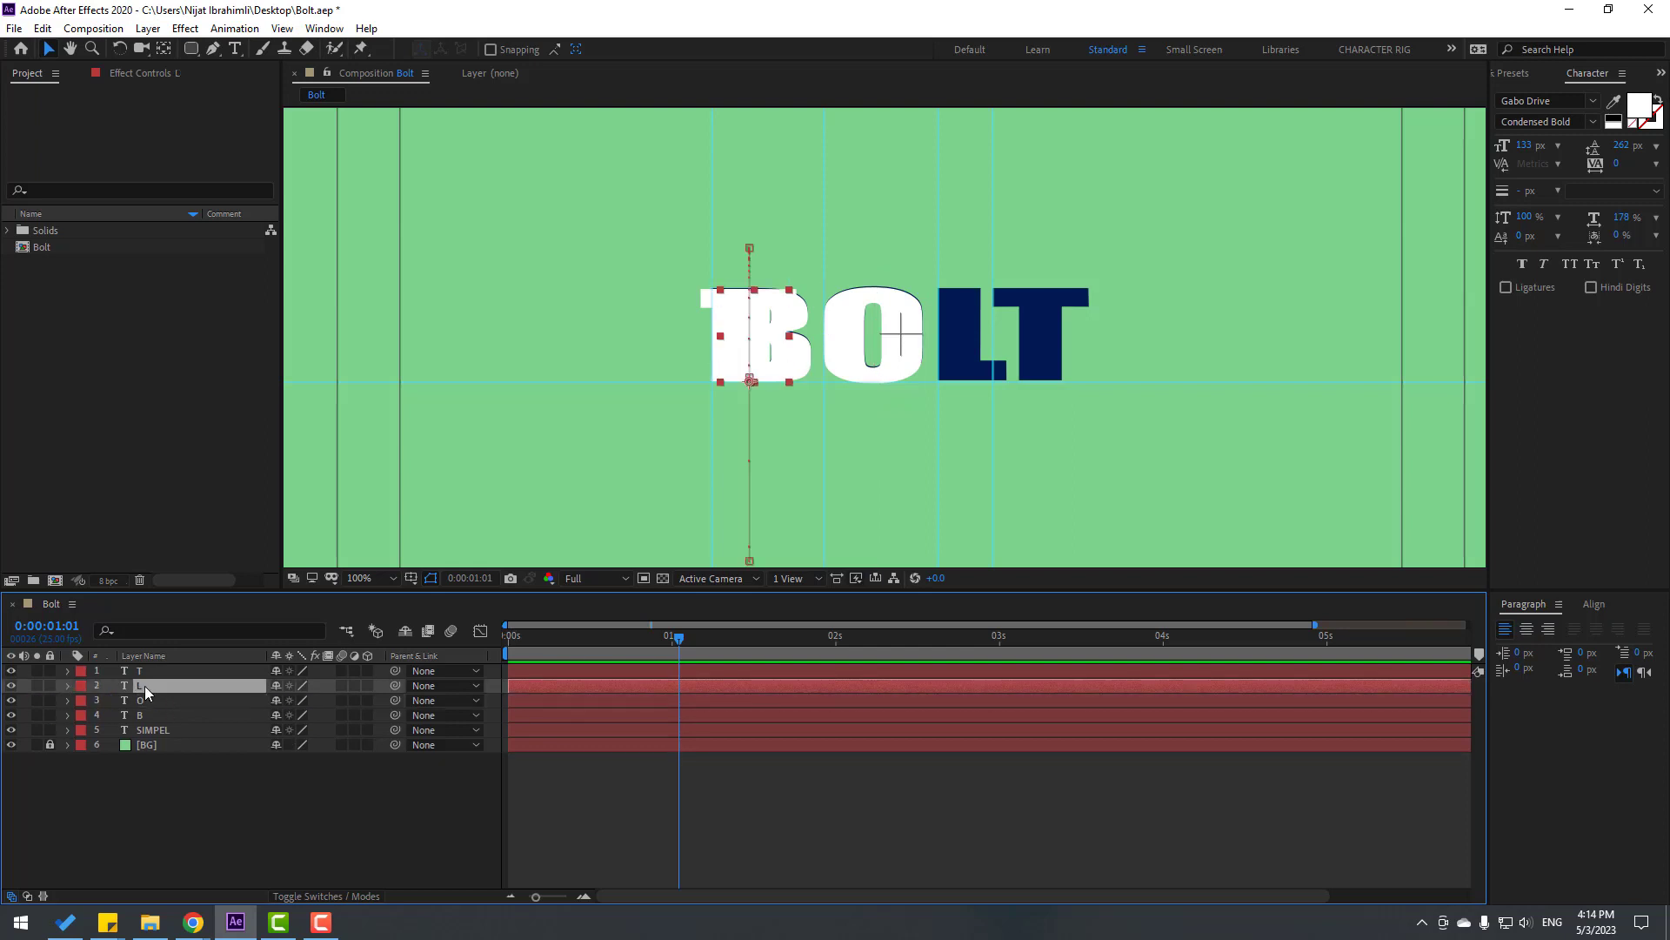
{"action": "key", "text": "p"}
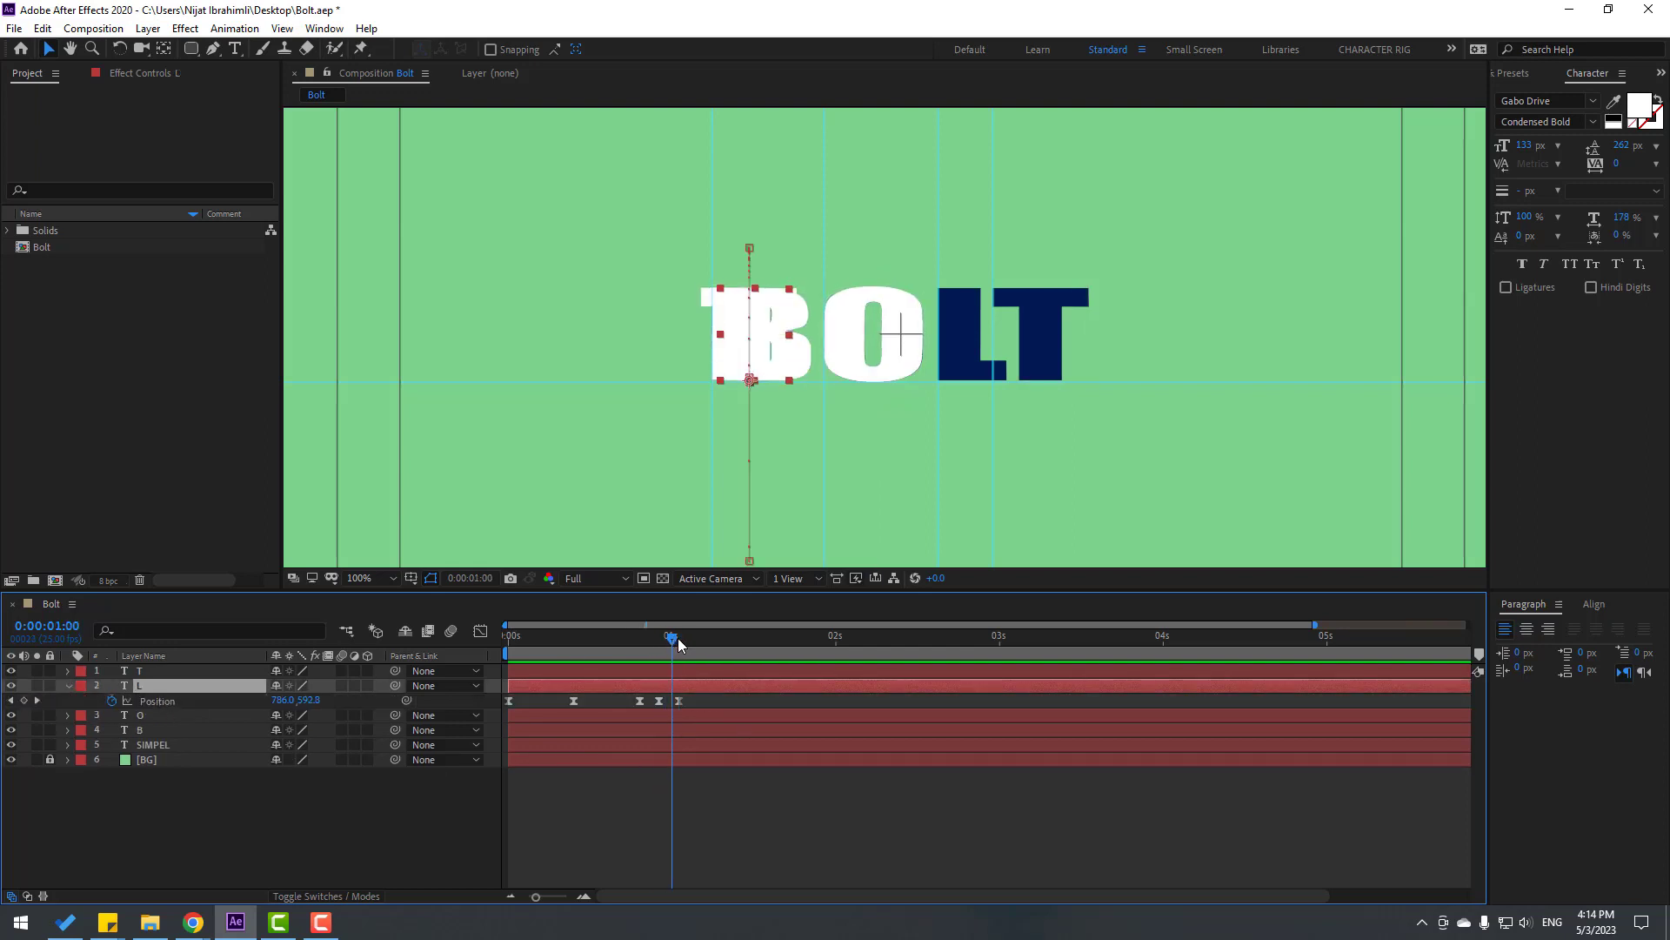
{"action": "left_click_drag", "start_coordinate": [701, 700], "coordinate": [480, 719]}
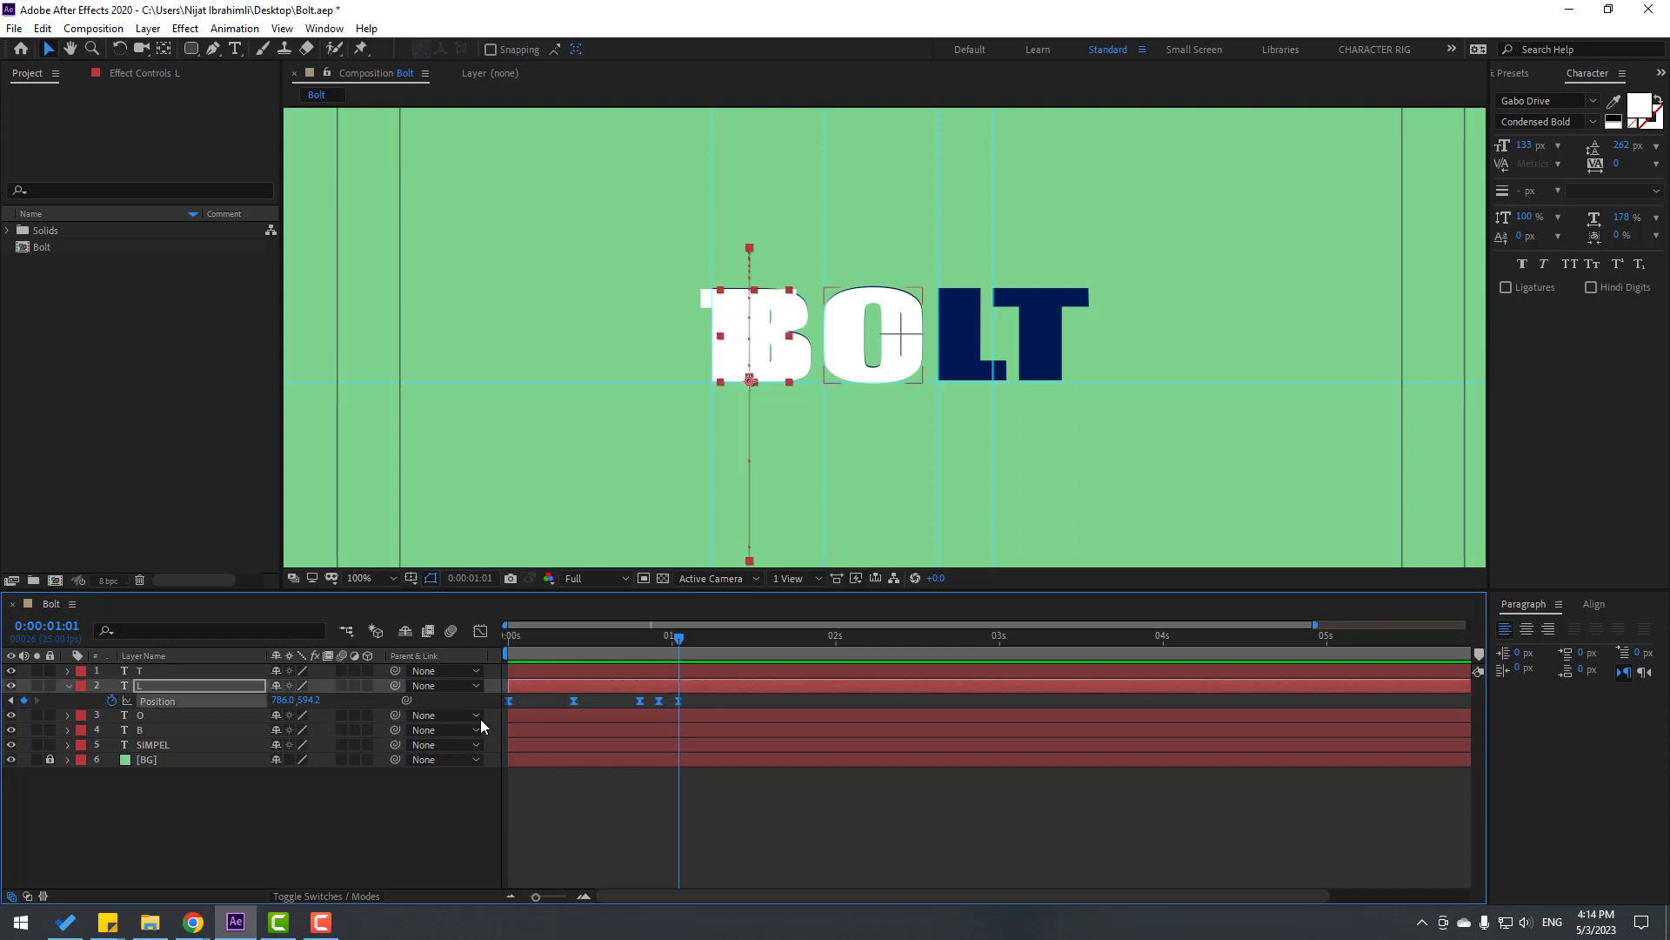
{"action": "left_click_drag", "start_coordinate": [281, 707], "coordinate": [497, 700]}
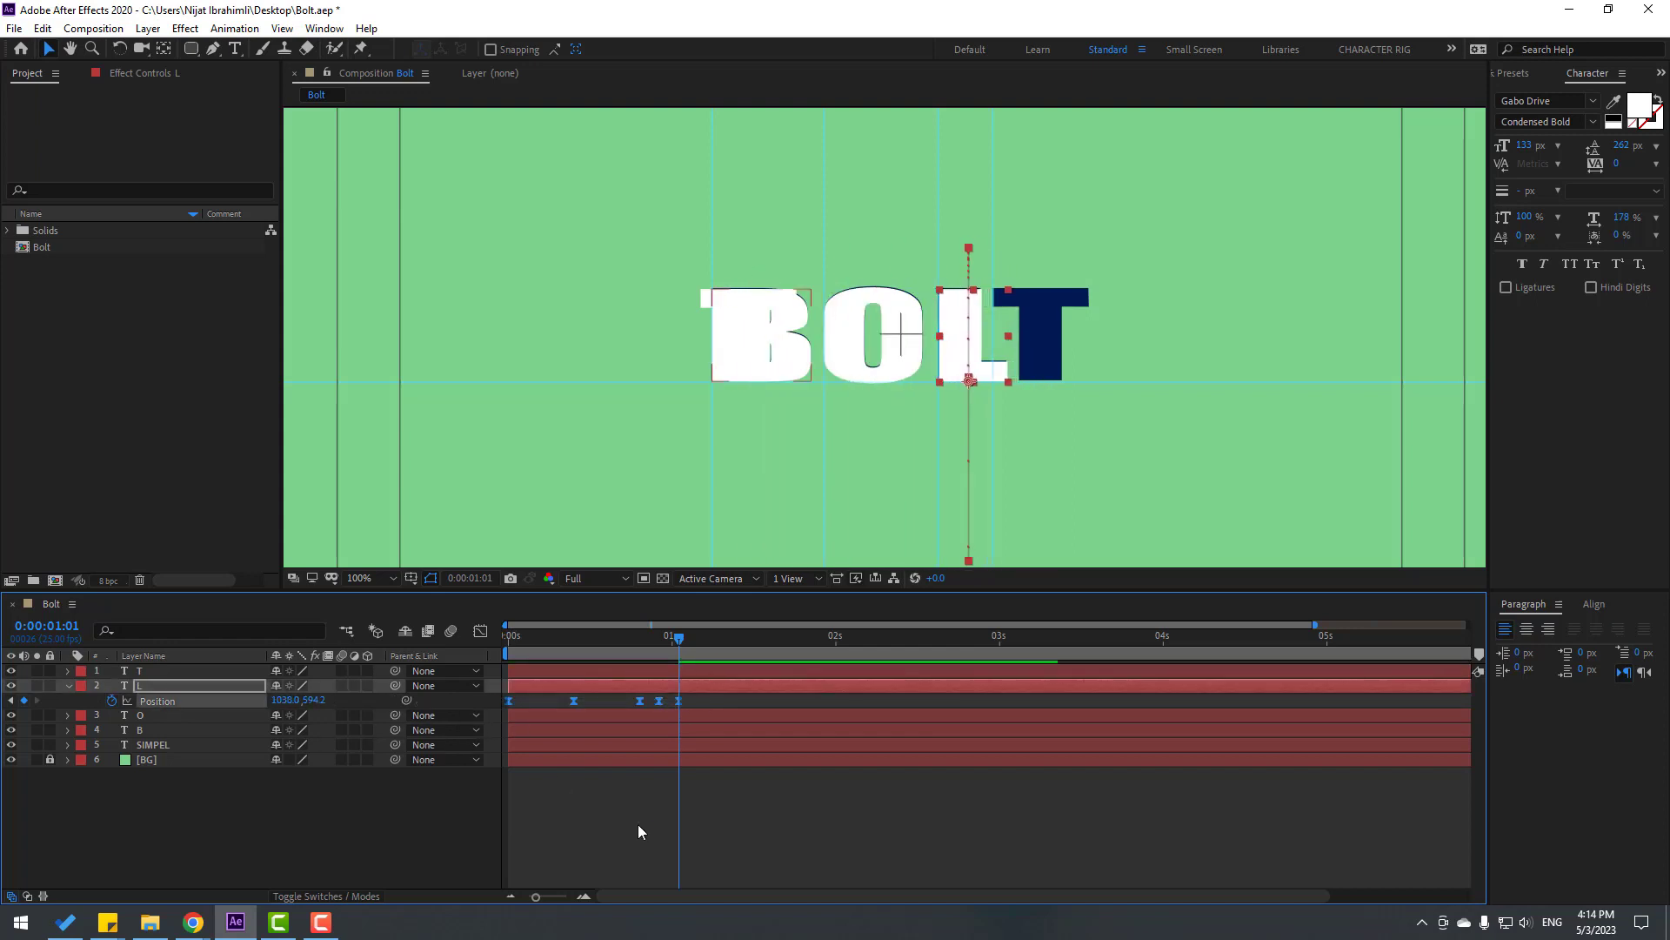
{"action": "left_click", "coordinate": [727, 812]}
{"action": "key", "text": "space"}
{"action": "key", "text": "space"}
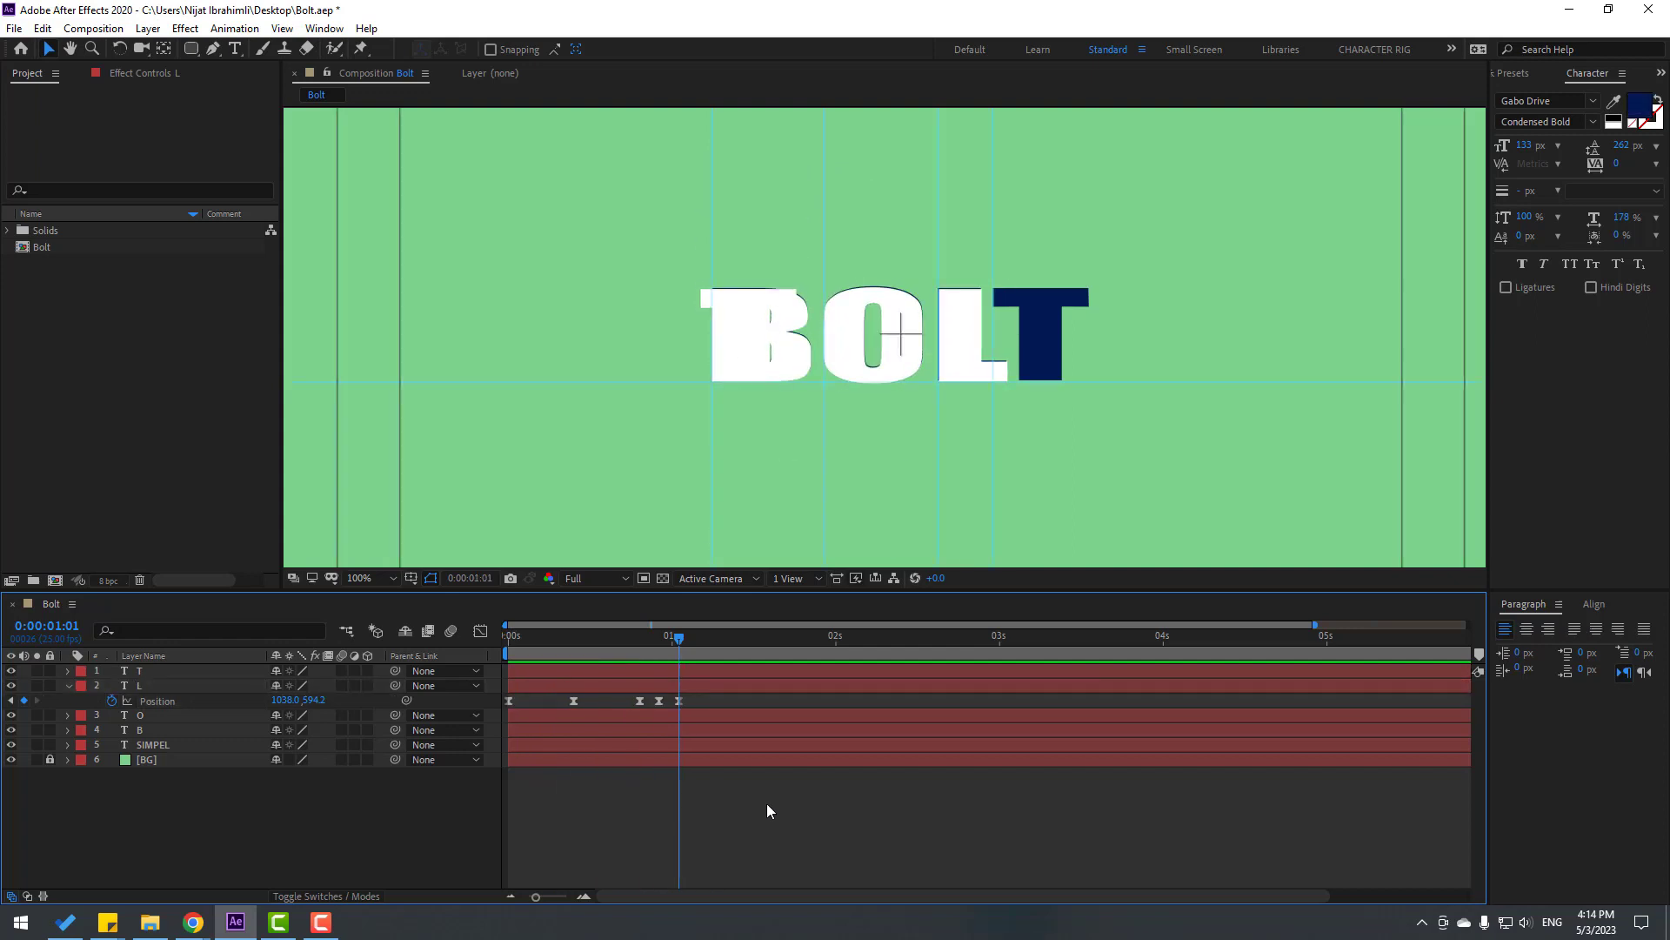
Shift all Position keyframes of the T layer to X 1121 at 0:00:01:01, aligning it with the reference text.
{"action": "left_click", "coordinate": [67, 686]}
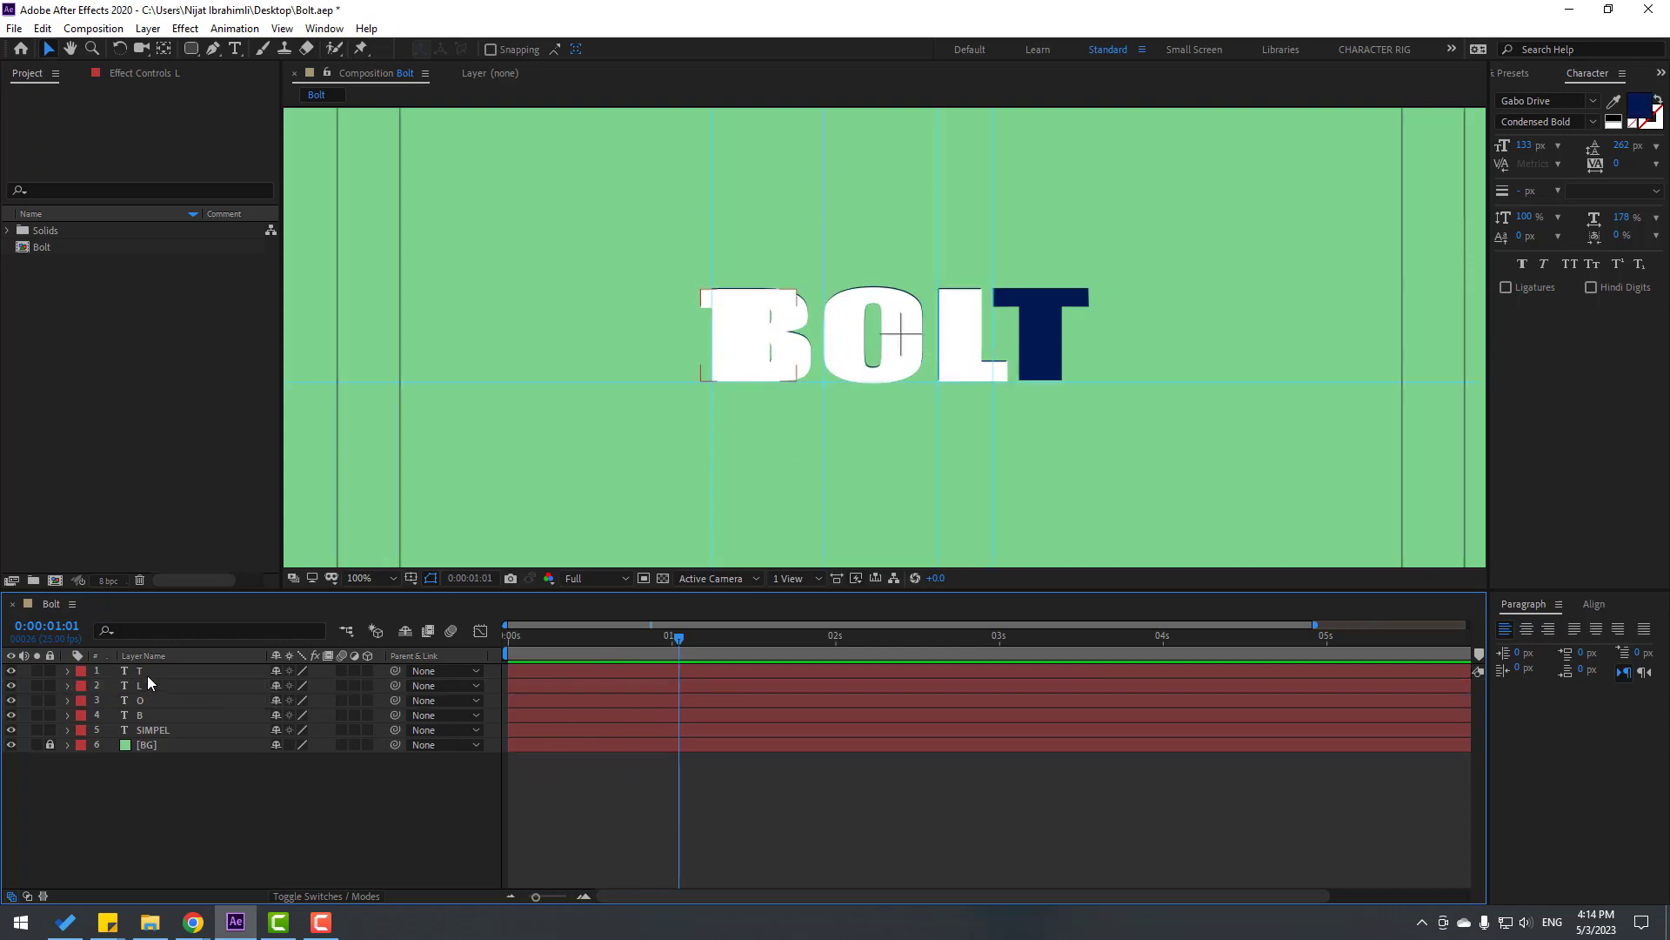
{"action": "left_click", "coordinate": [149, 671]}
{"action": "key", "text": "p"}
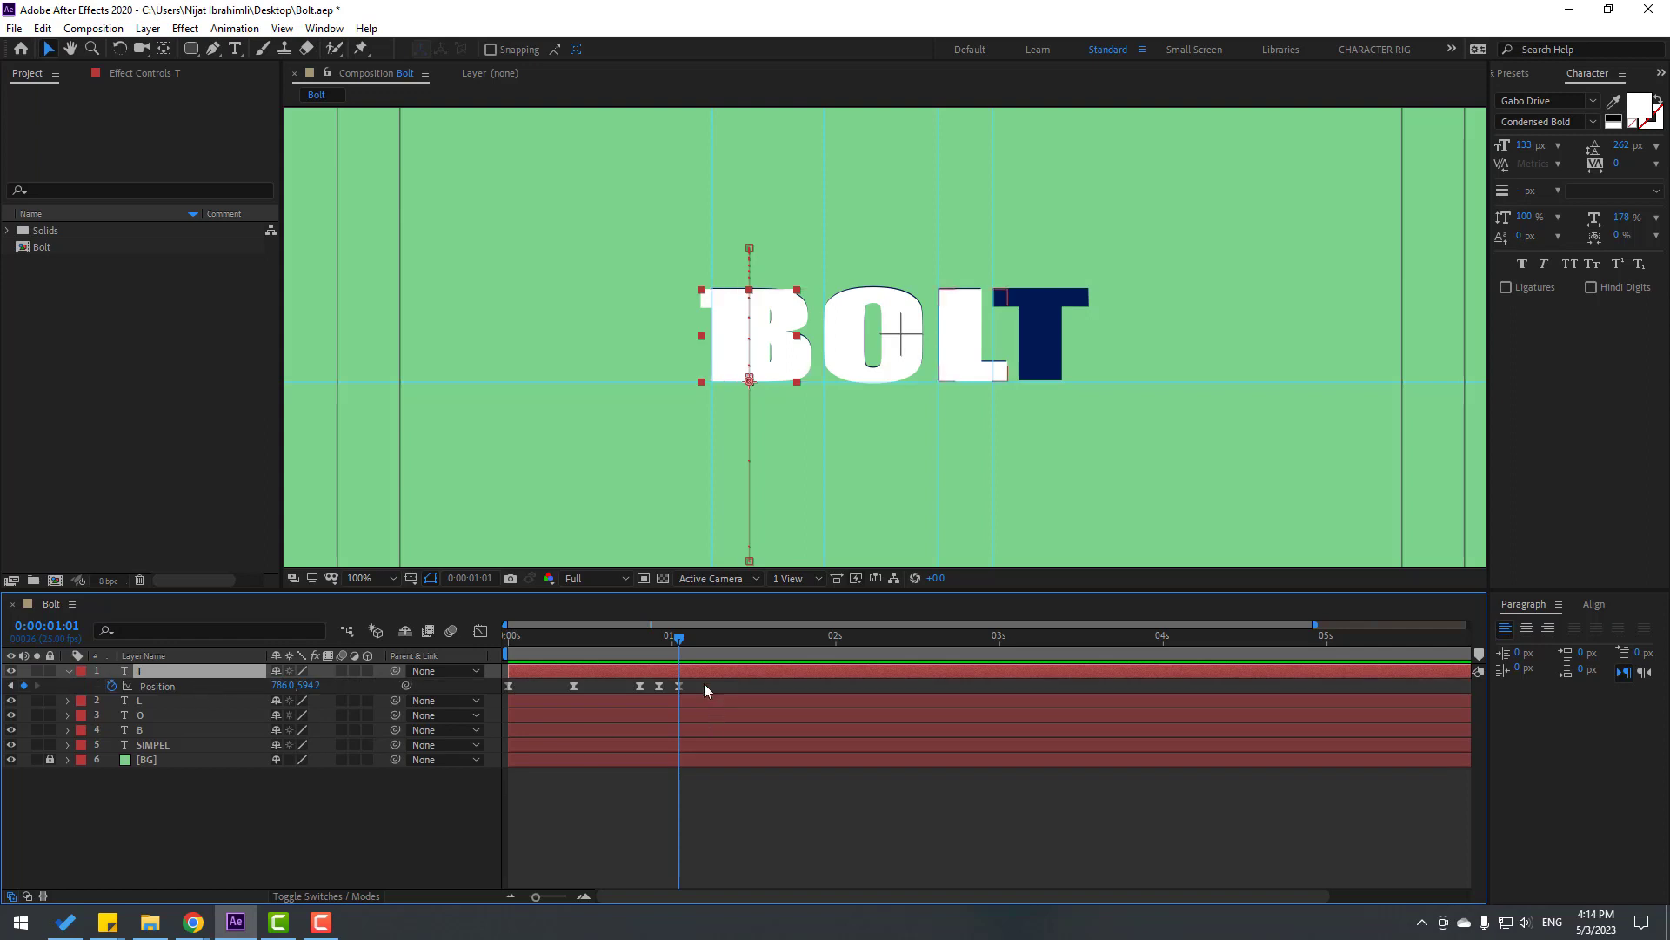
{"action": "left_click_drag", "start_coordinate": [697, 688], "coordinate": [484, 698]}
{"action": "key", "text": "period"}
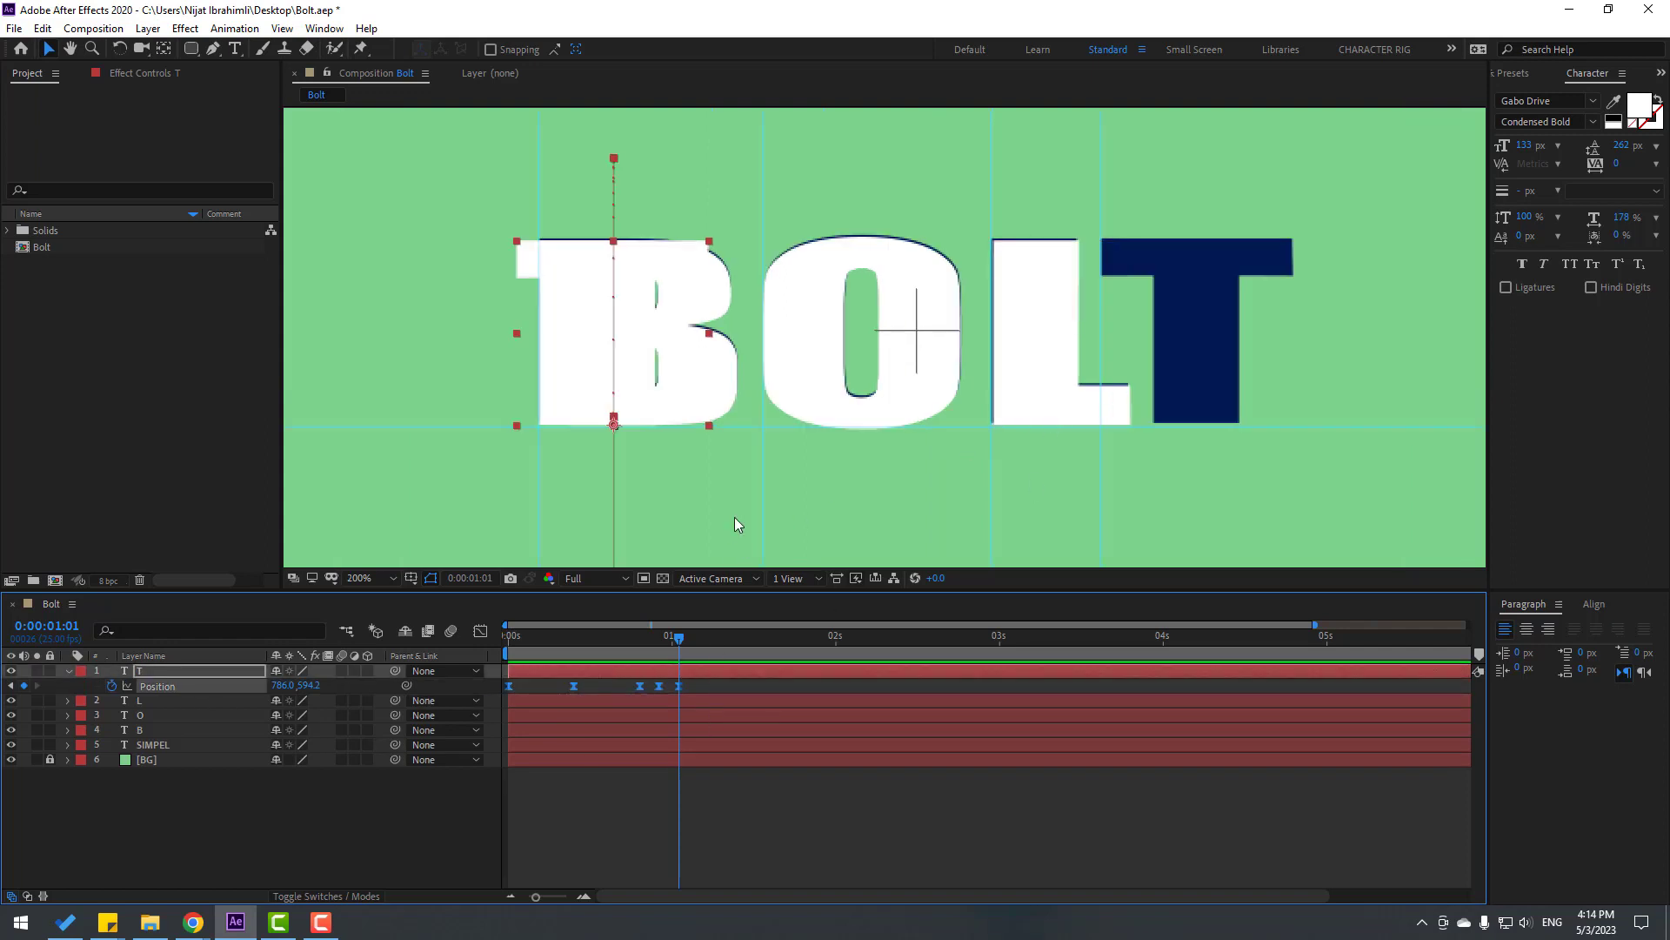
{"action": "left_click_drag", "start_coordinate": [280, 686], "coordinate": [568, 681]}
{"action": "scroll", "coordinate": [1029, 414], "scroll_direction": "down", "scroll_amount": 1}
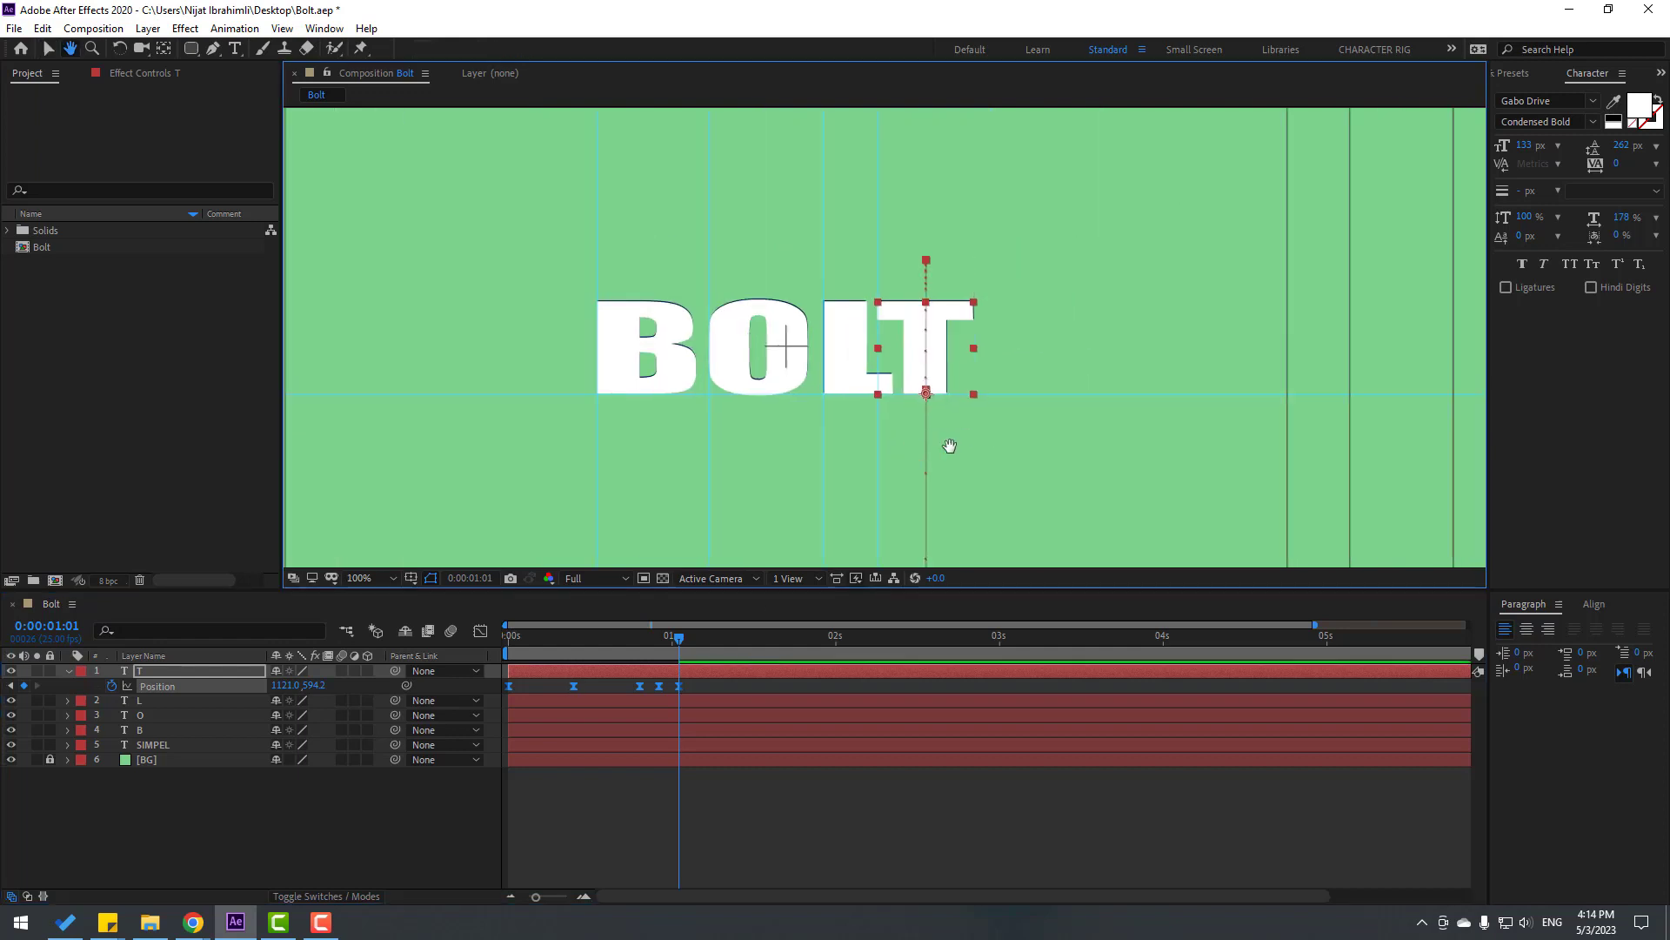
Delete the SIMPEL reference layer and preview the four letters' animation.
{"action": "left_click", "coordinate": [68, 671]}
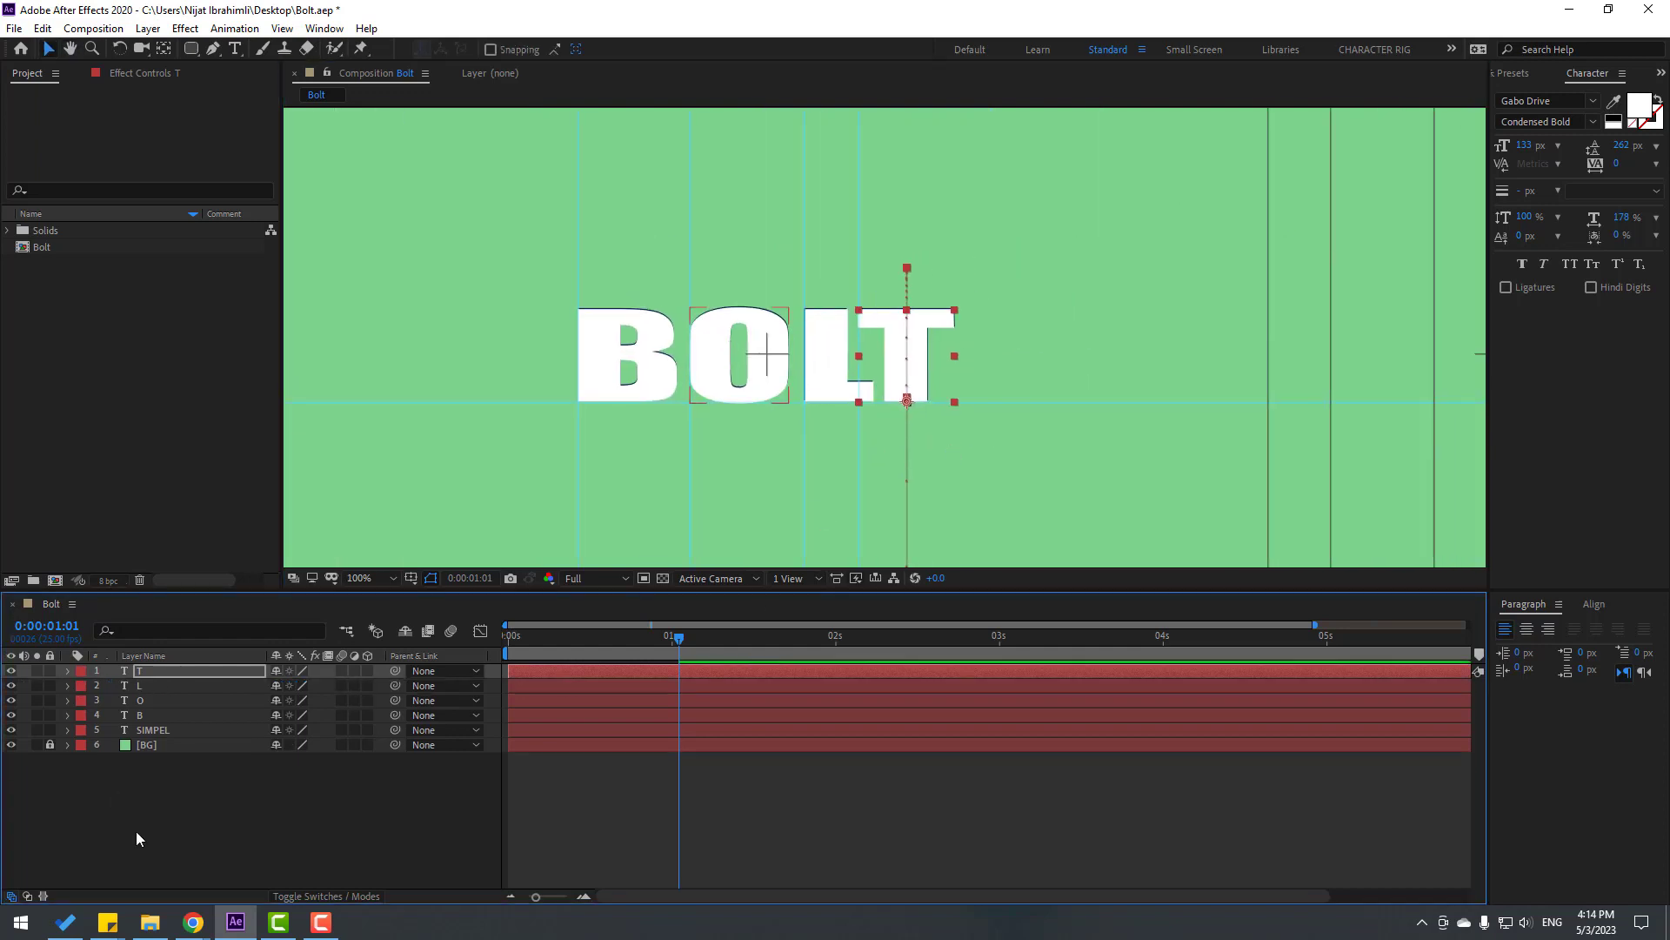
{"action": "left_click", "coordinate": [130, 787]}
{"action": "left_click", "coordinate": [157, 729]}
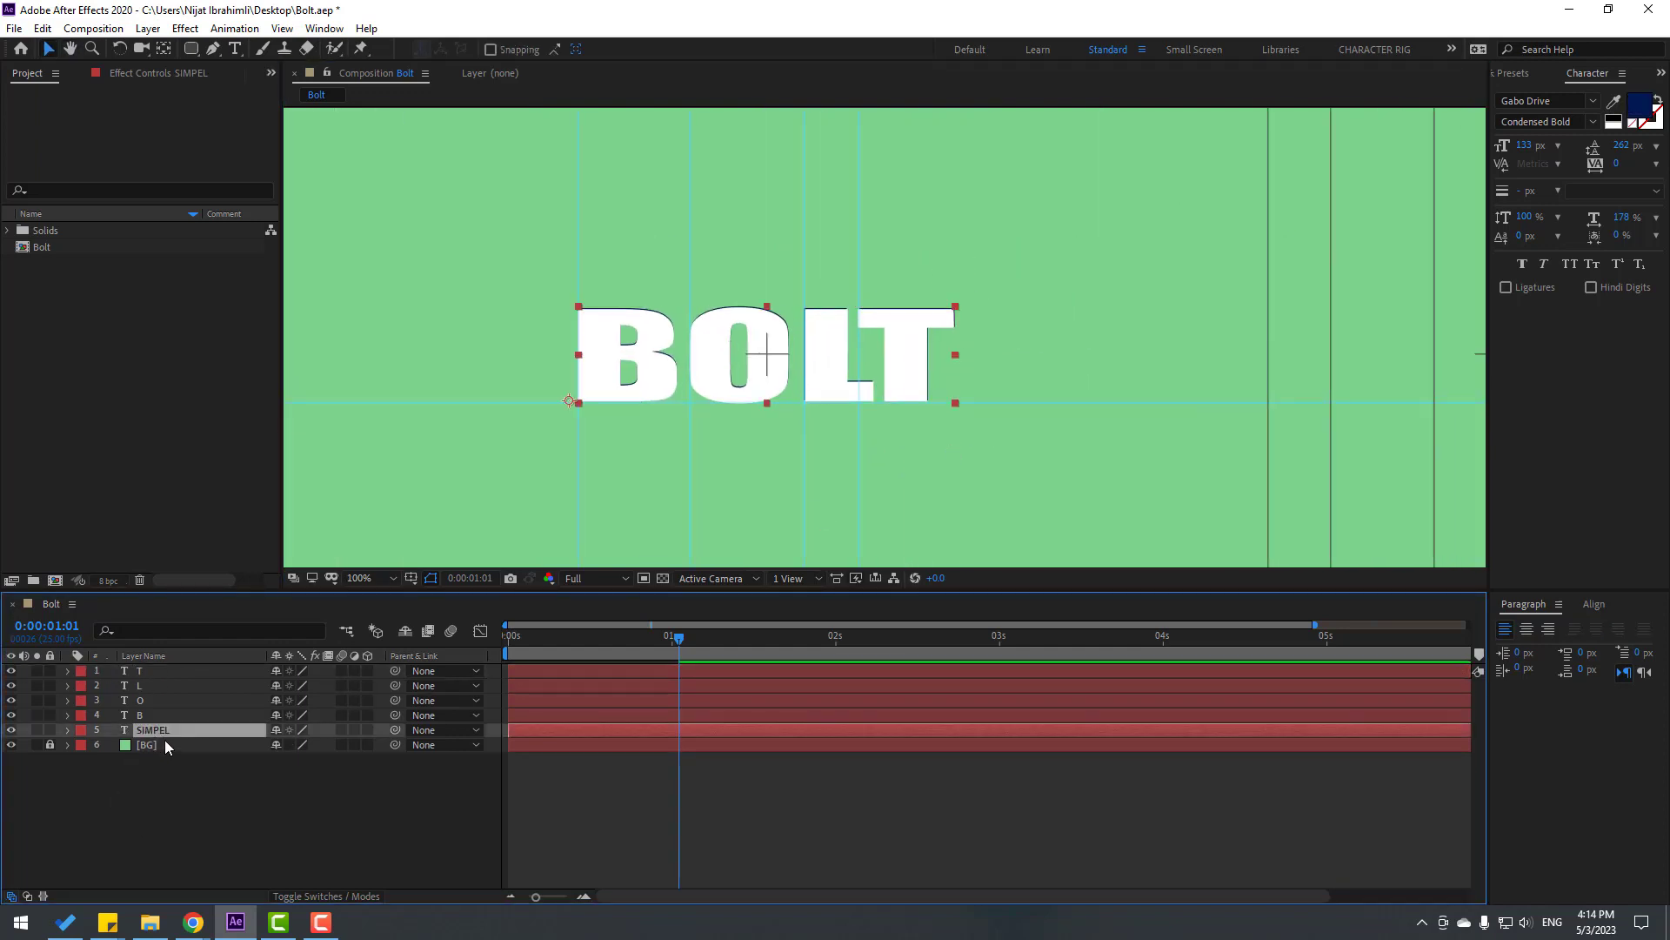
{"action": "key", "text": "Delete"}
{"action": "key", "text": "comma"}
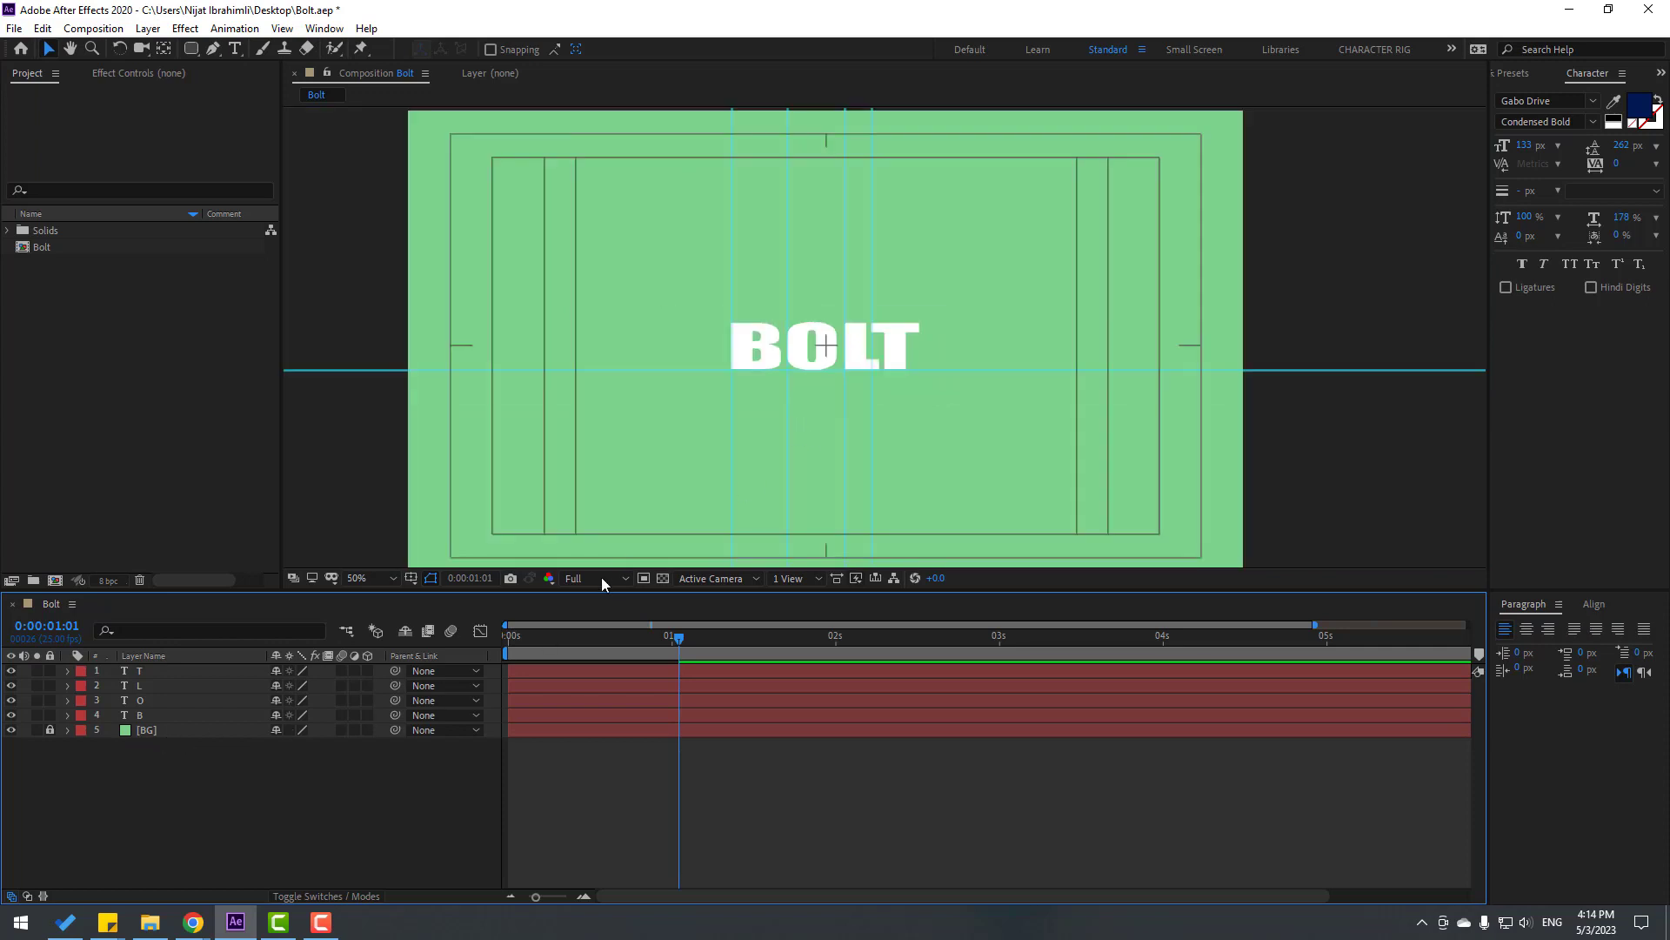
{"action": "key", "text": "space"}
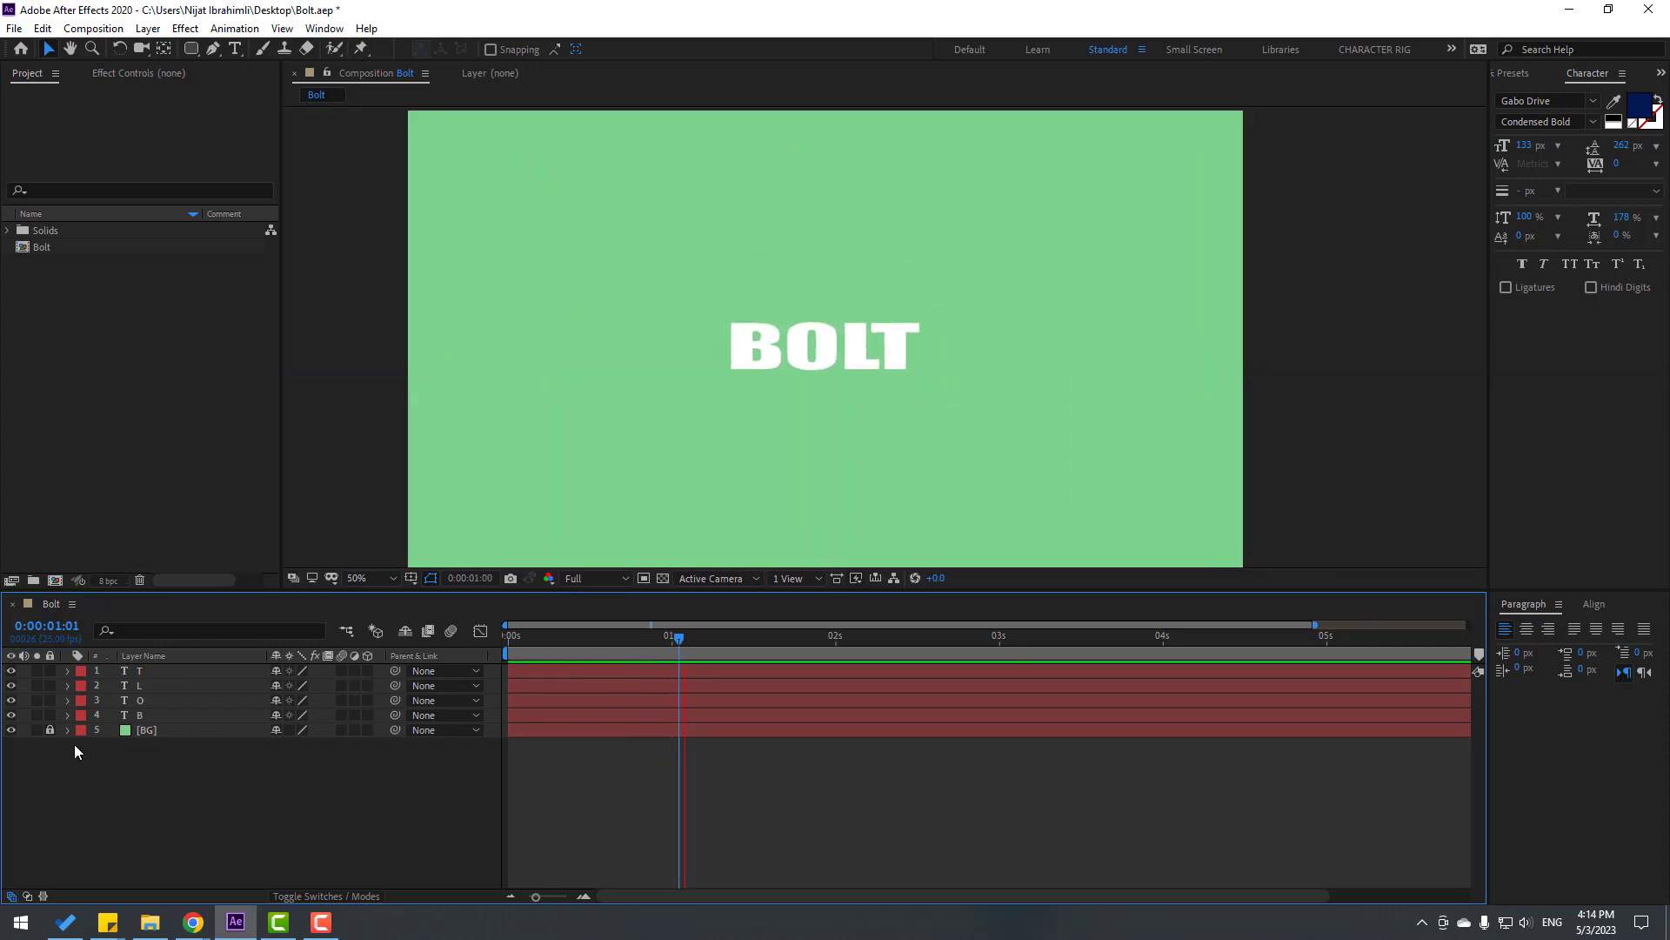
{"action": "key", "text": "space"}
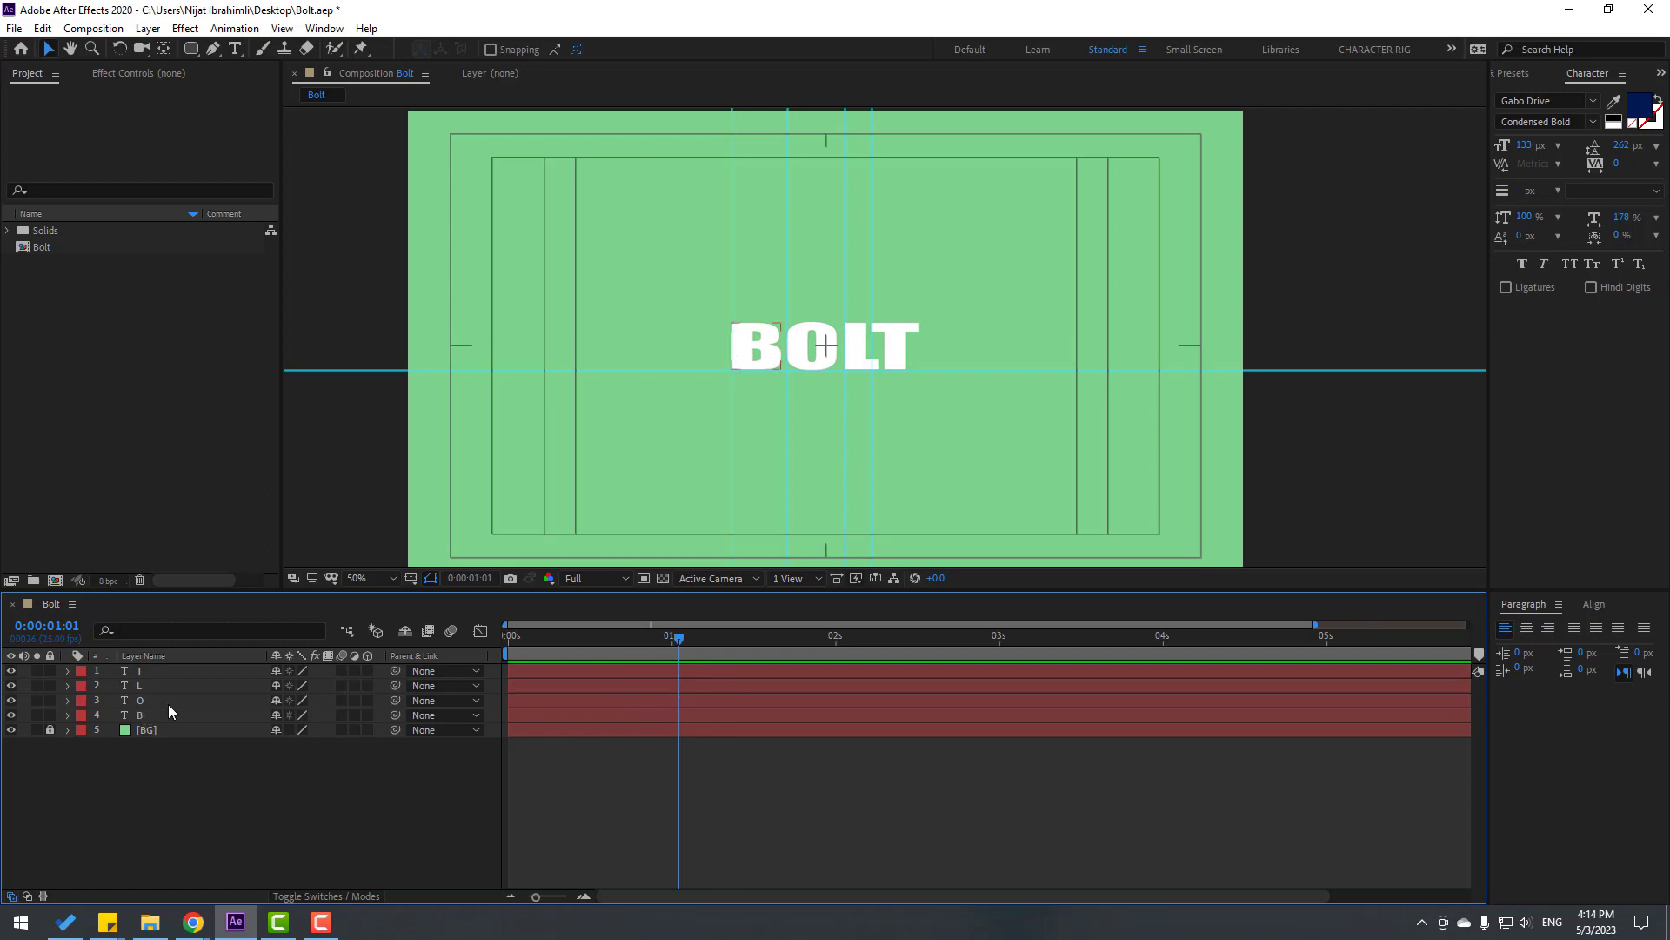
Offset the O layer in time so it starts at 0:00:00:03.
{"action": "left_click_drag", "start_coordinate": [657, 644], "coordinate": [484, 655]}
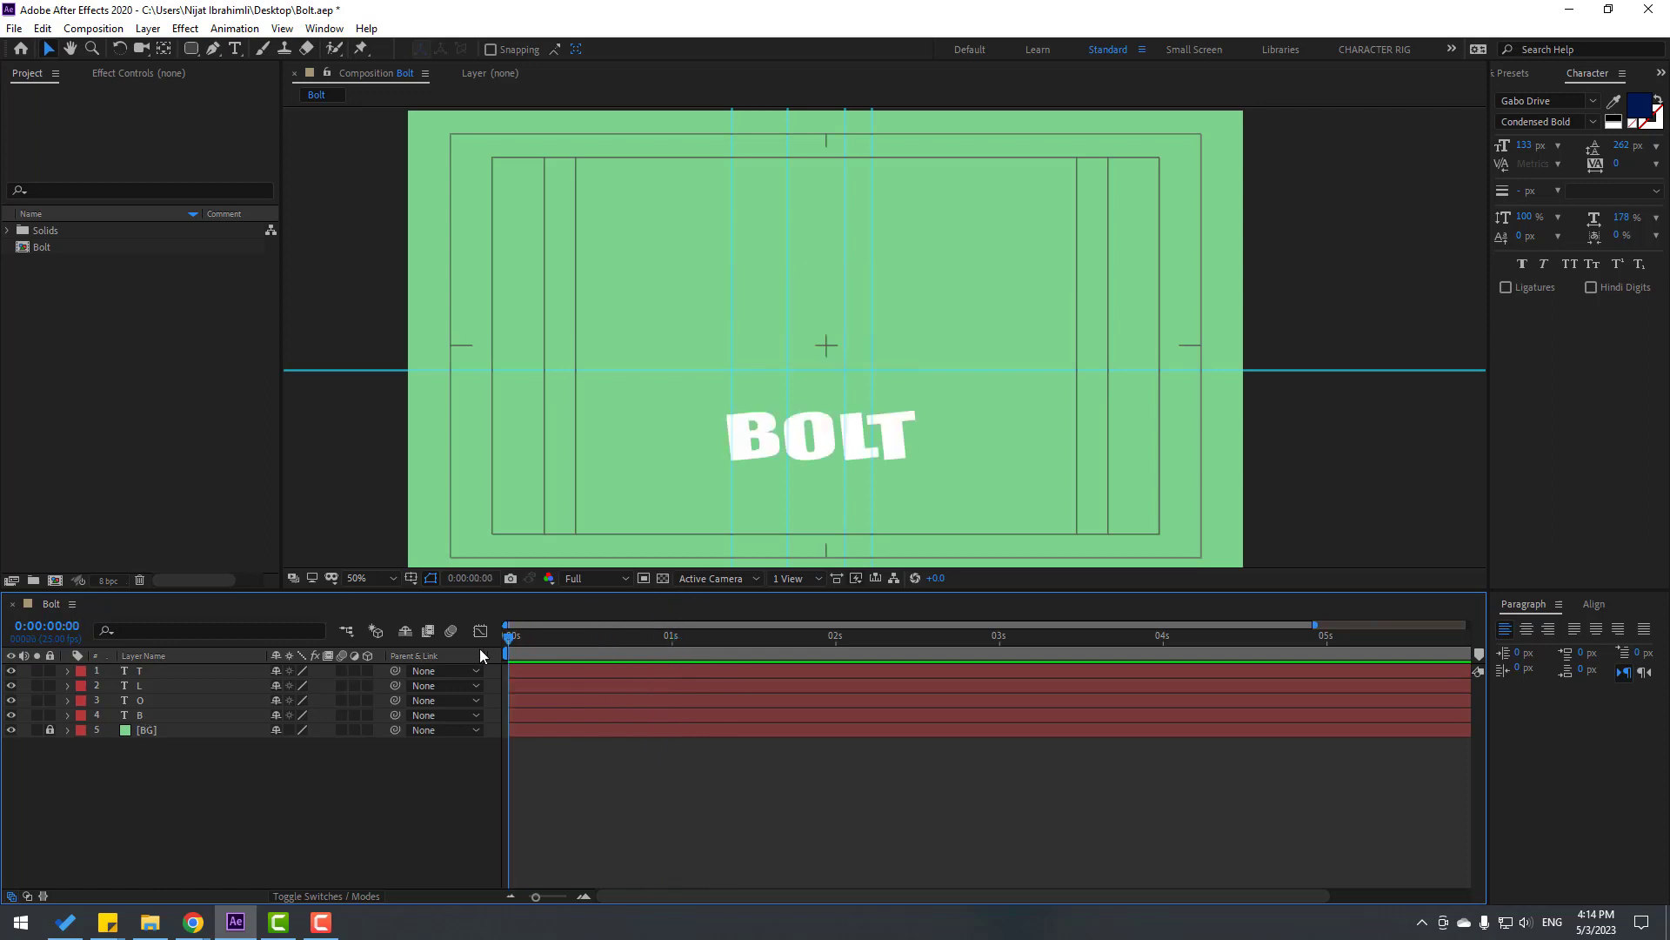
{"action": "left_click", "coordinate": [141, 701]}
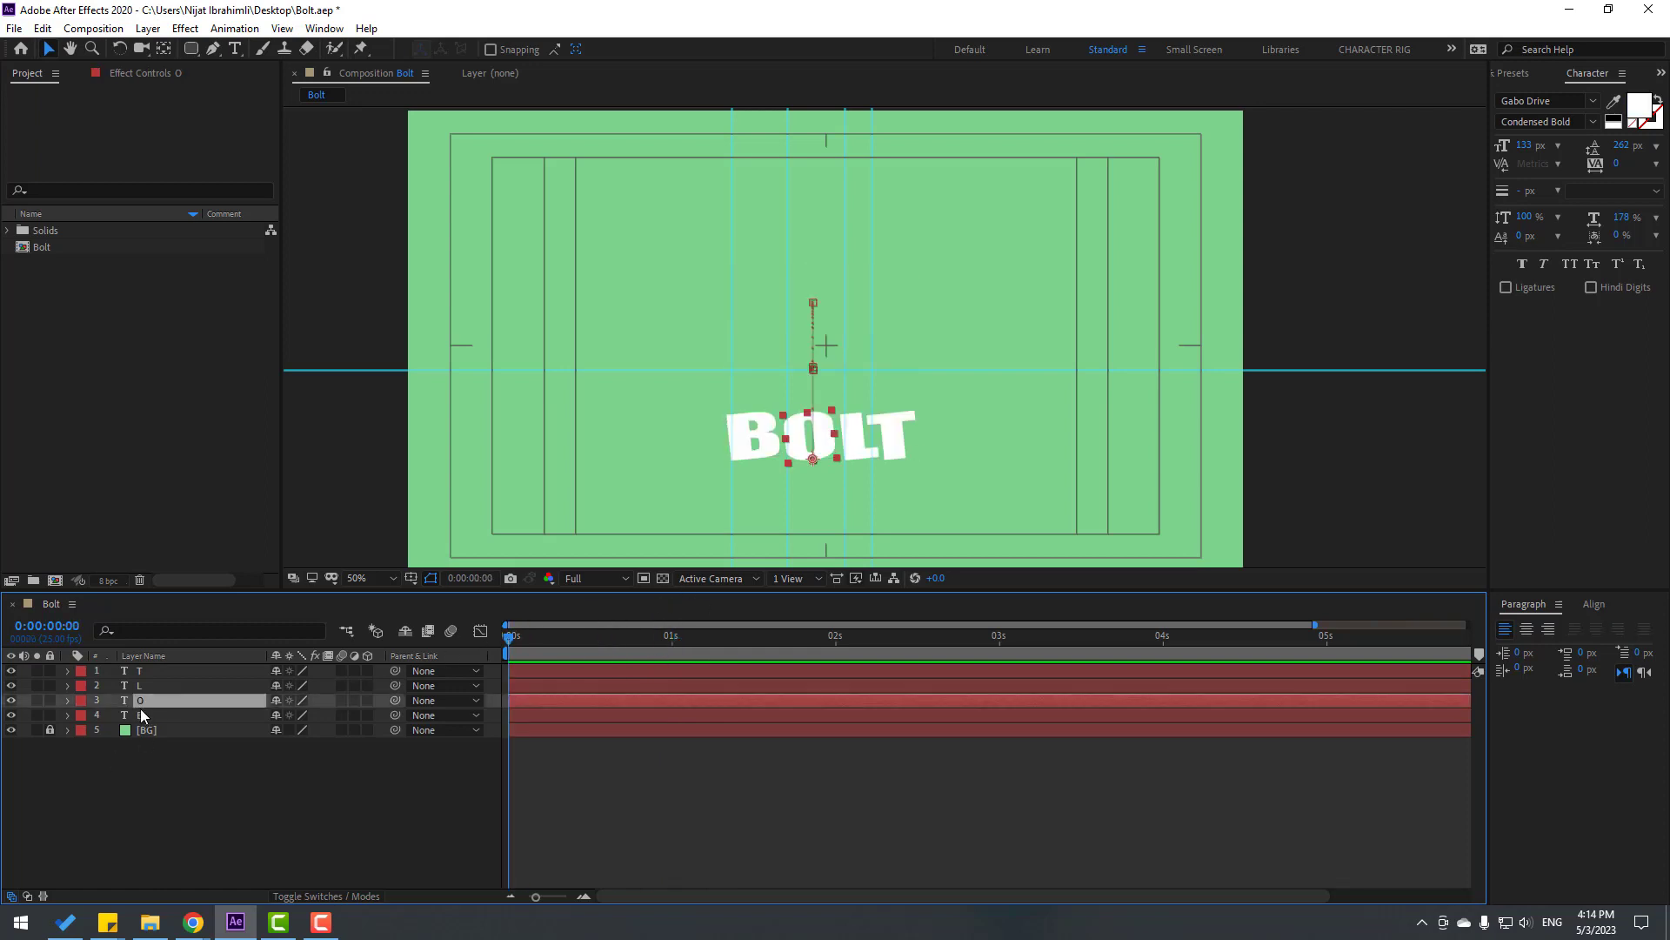
{"action": "key", "text": "space"}
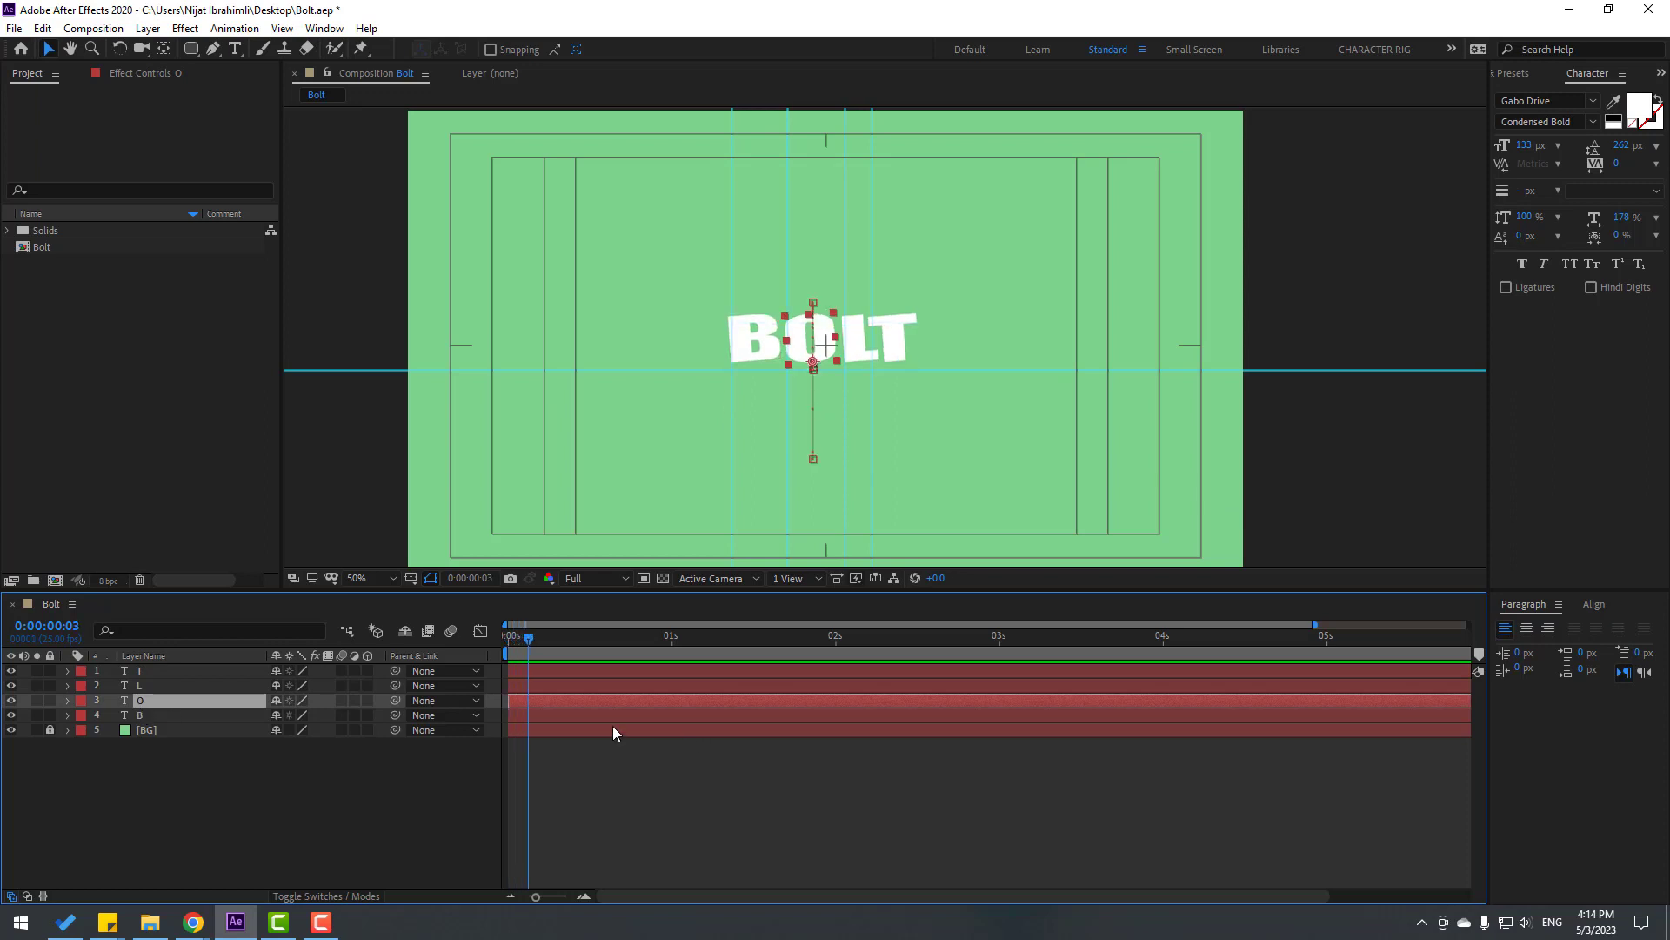
{"action": "left_click_drag", "start_coordinate": [524, 704], "coordinate": [546, 703]}
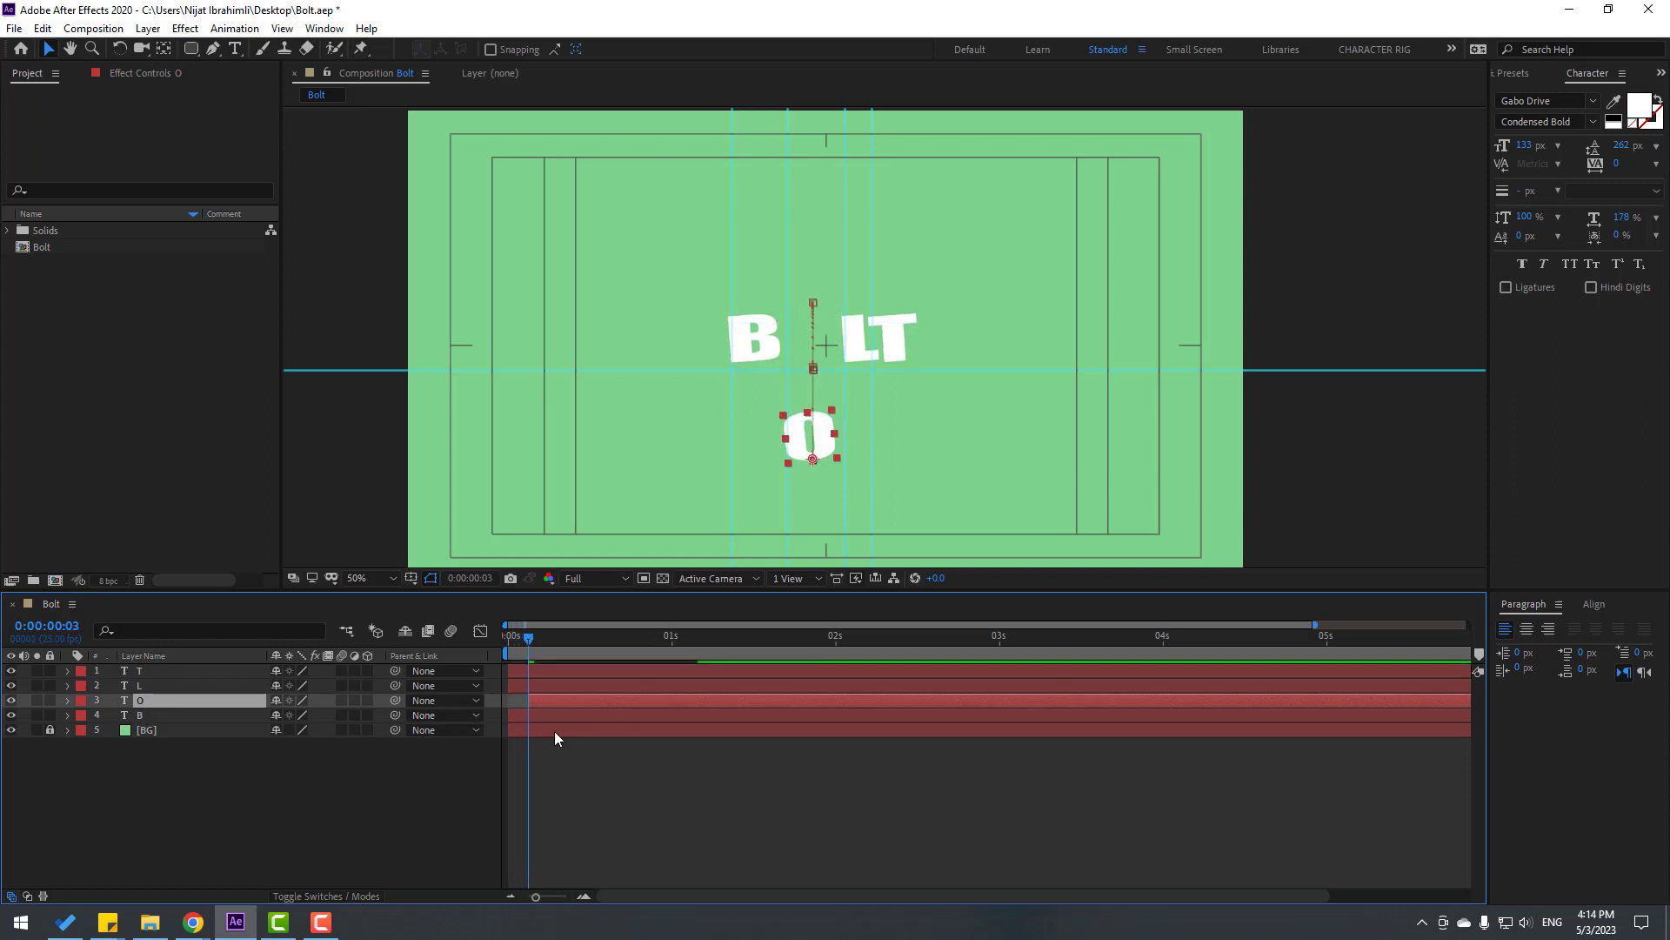
Offset the L layer in time so it starts at 0:00:00:06.
{"action": "key", "text": "space"}
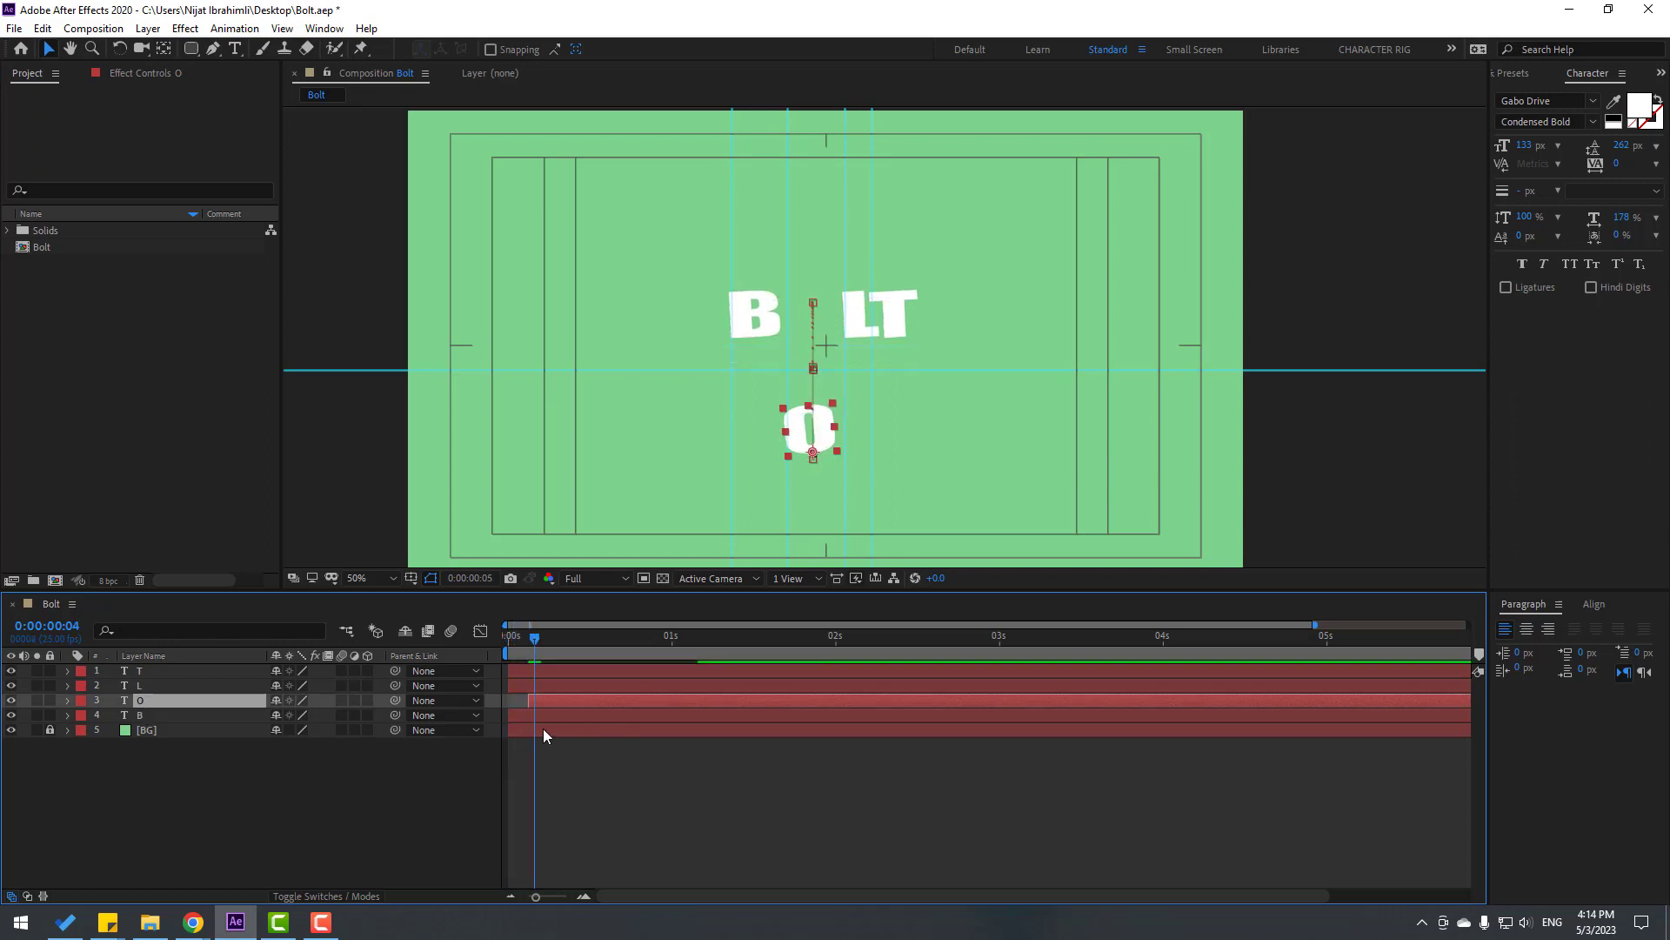
{"action": "left_click", "coordinate": [141, 687]}
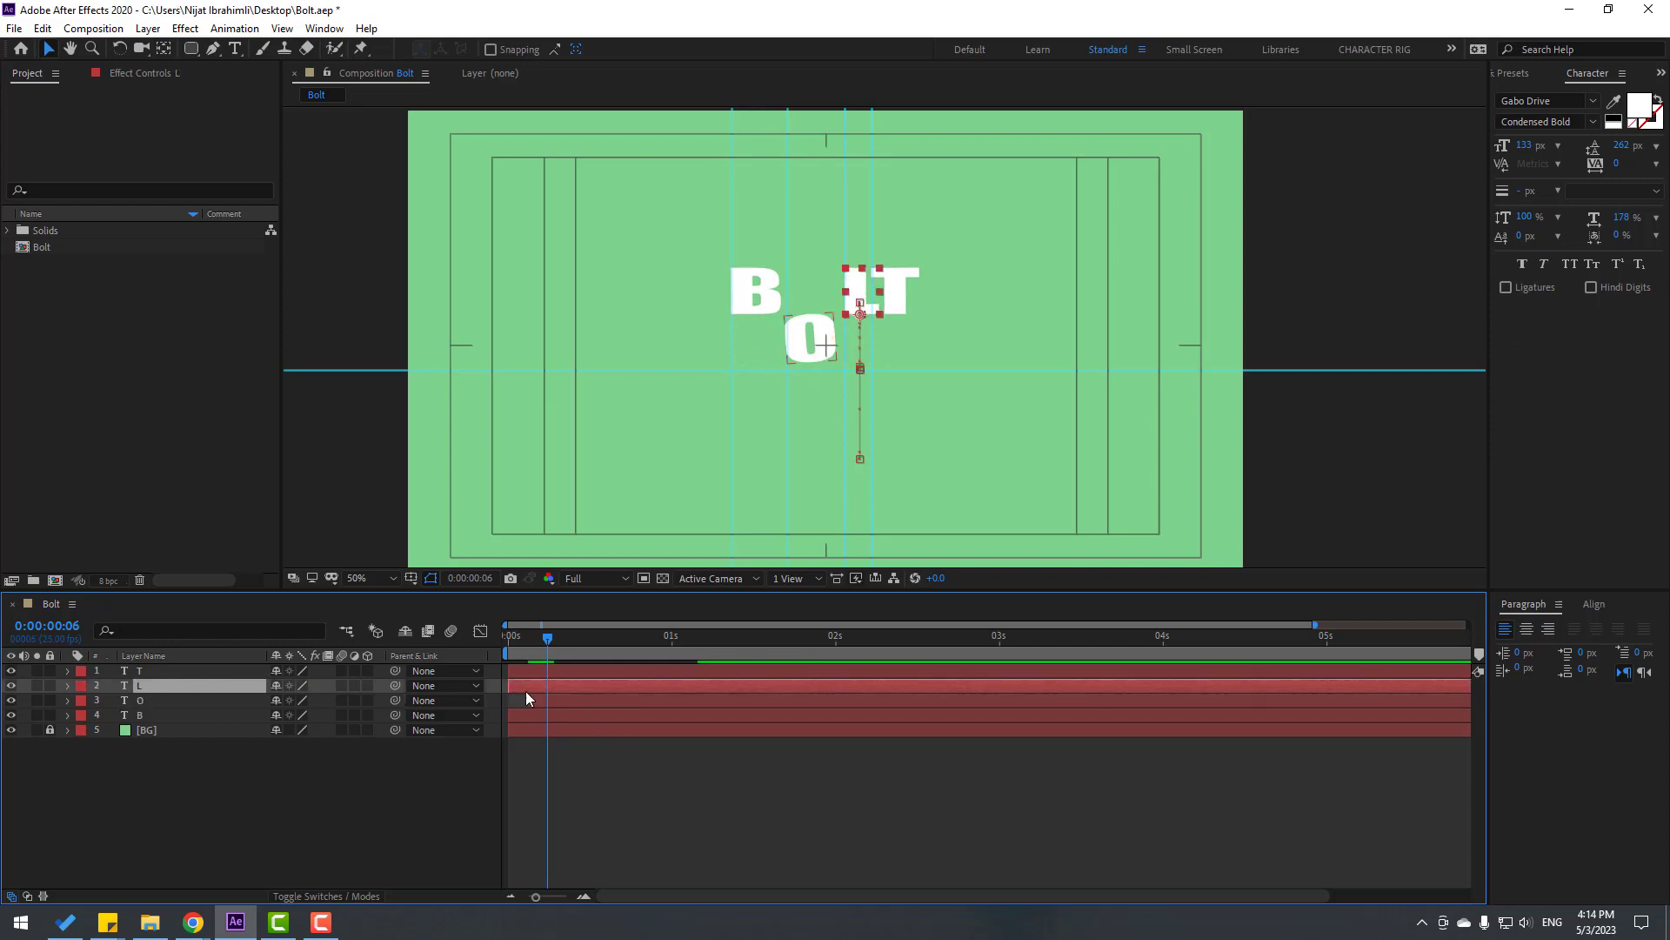
{"action": "left_click_drag", "start_coordinate": [526, 691], "coordinate": [567, 686]}
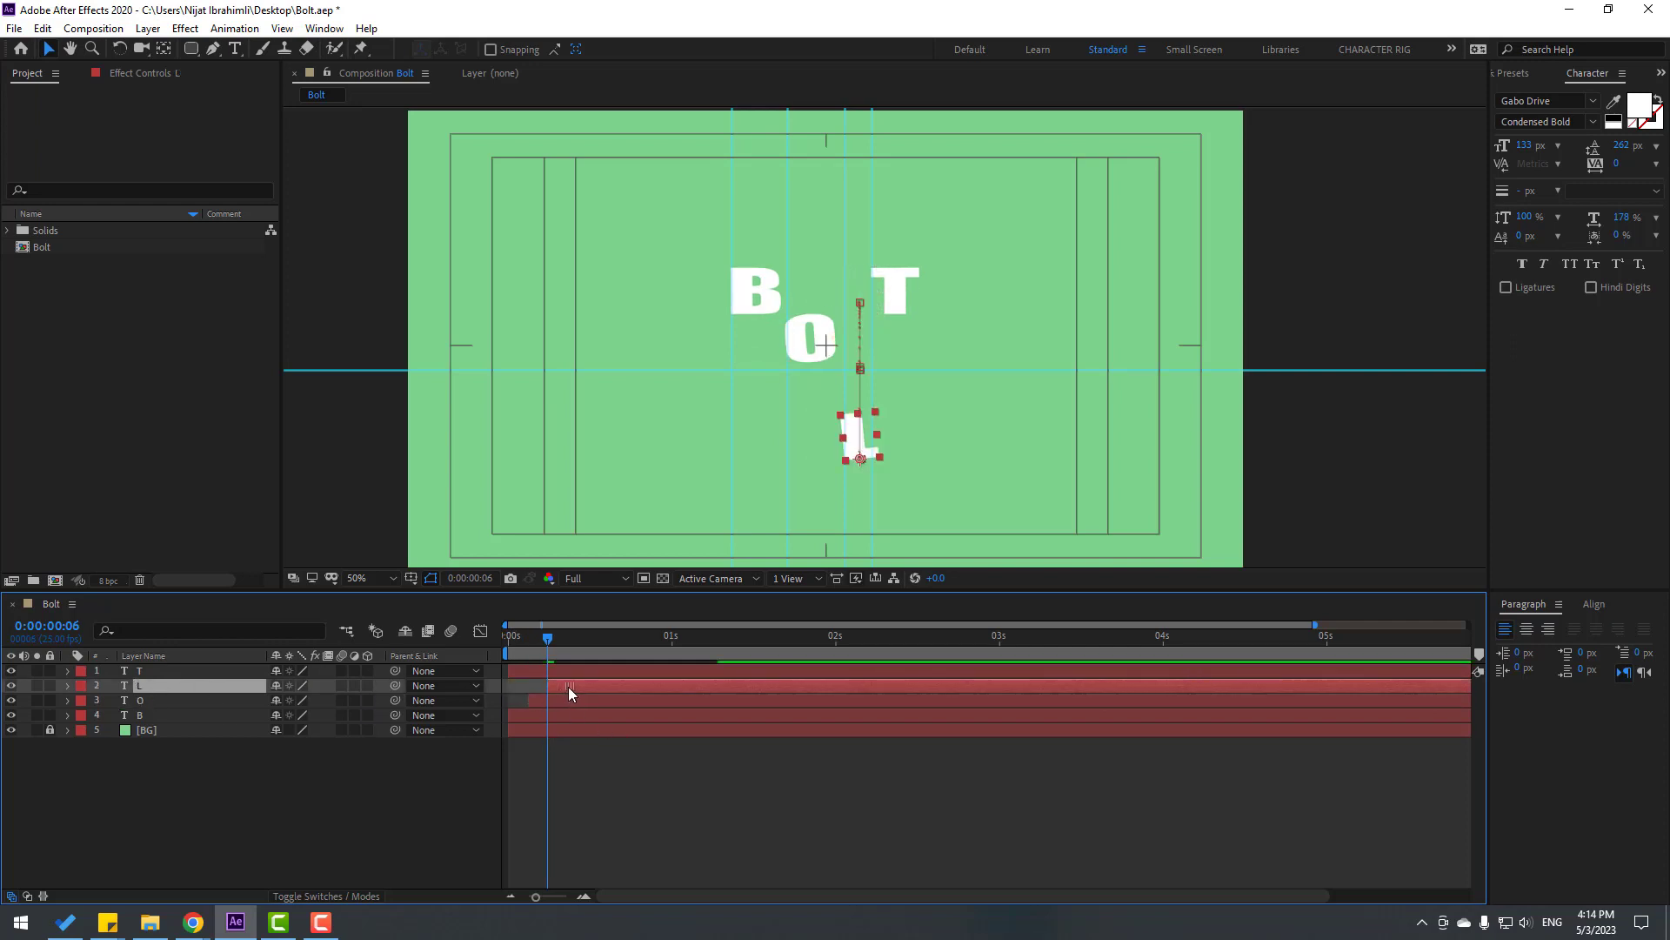
Offset the T layer in time so it starts at 0:00:00:09, and preview the staggered animation.
{"action": "left_click", "coordinate": [141, 671]}
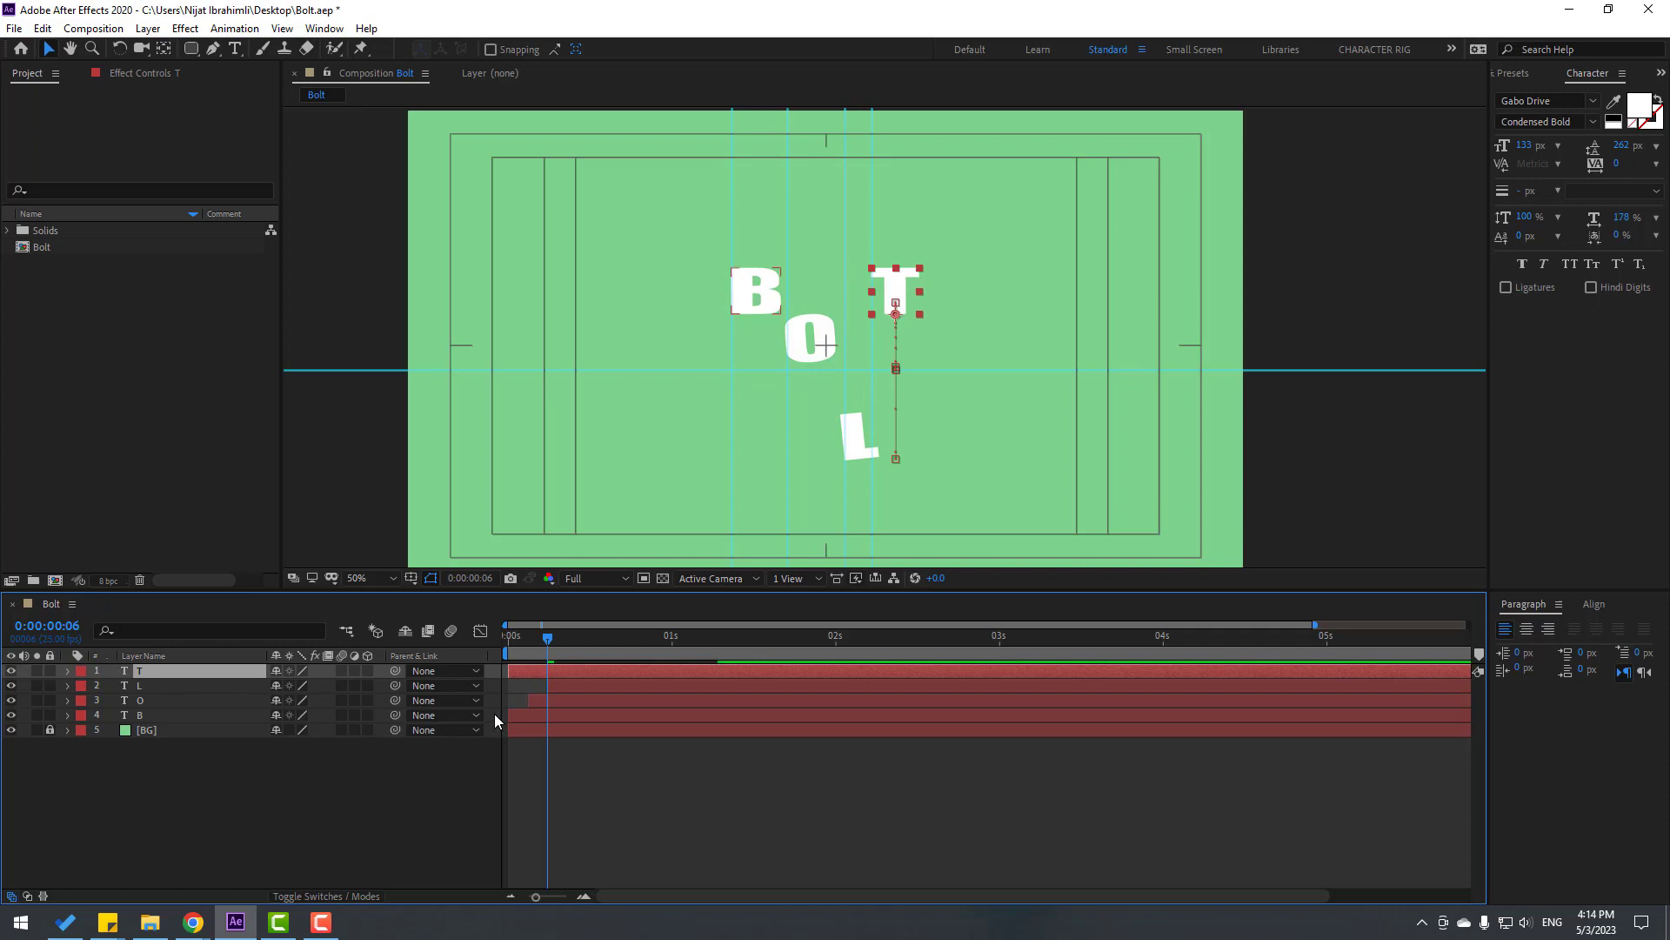
{"action": "key", "text": "Page_Down"}
{"action": "key", "text": "Page_Down"}
{"action": "key", "text": "Page_Down"}
{"action": "left_click_drag", "start_coordinate": [519, 671], "coordinate": [582, 670]}
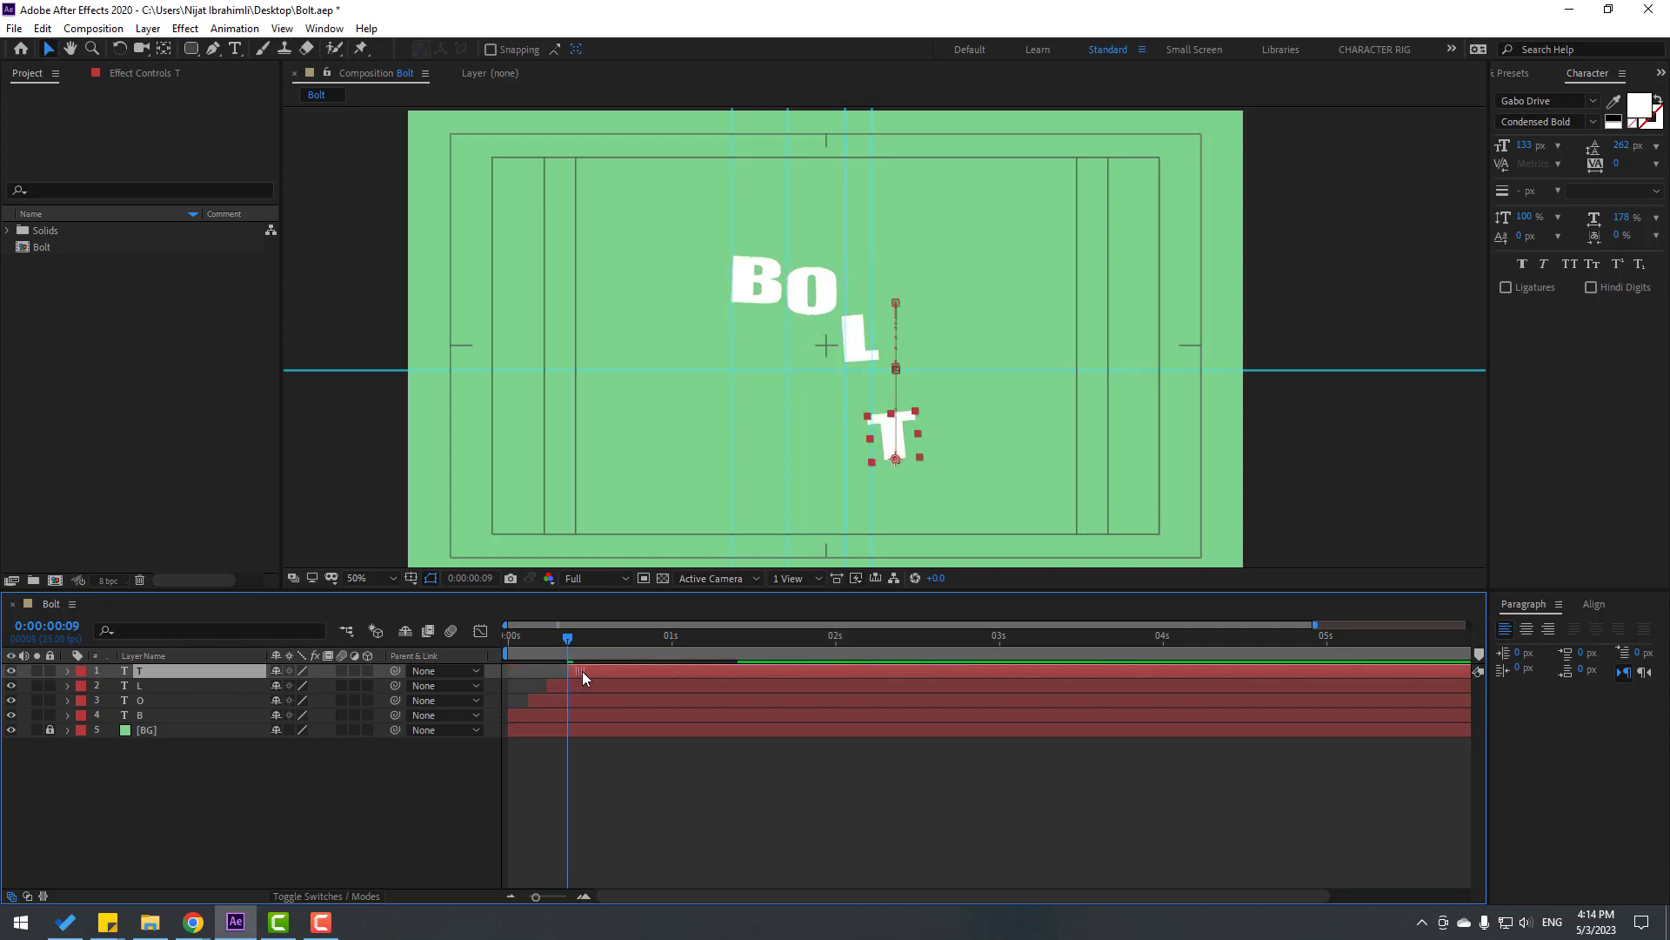
{"action": "key", "text": "space"}
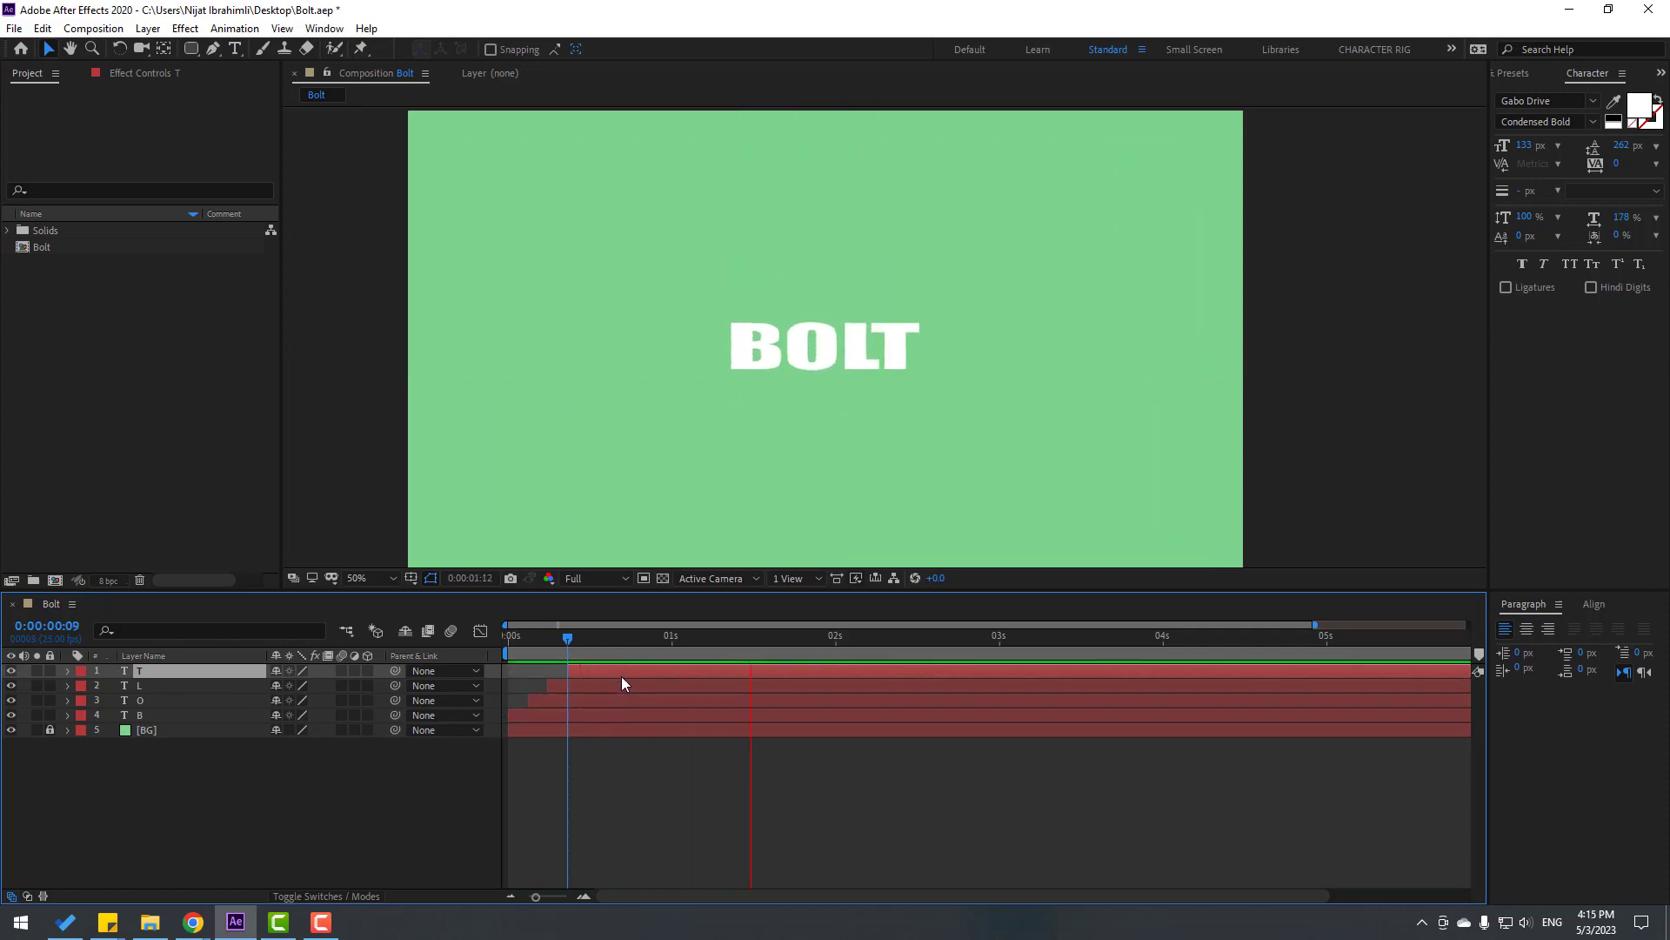
{"action": "key", "text": "space"}
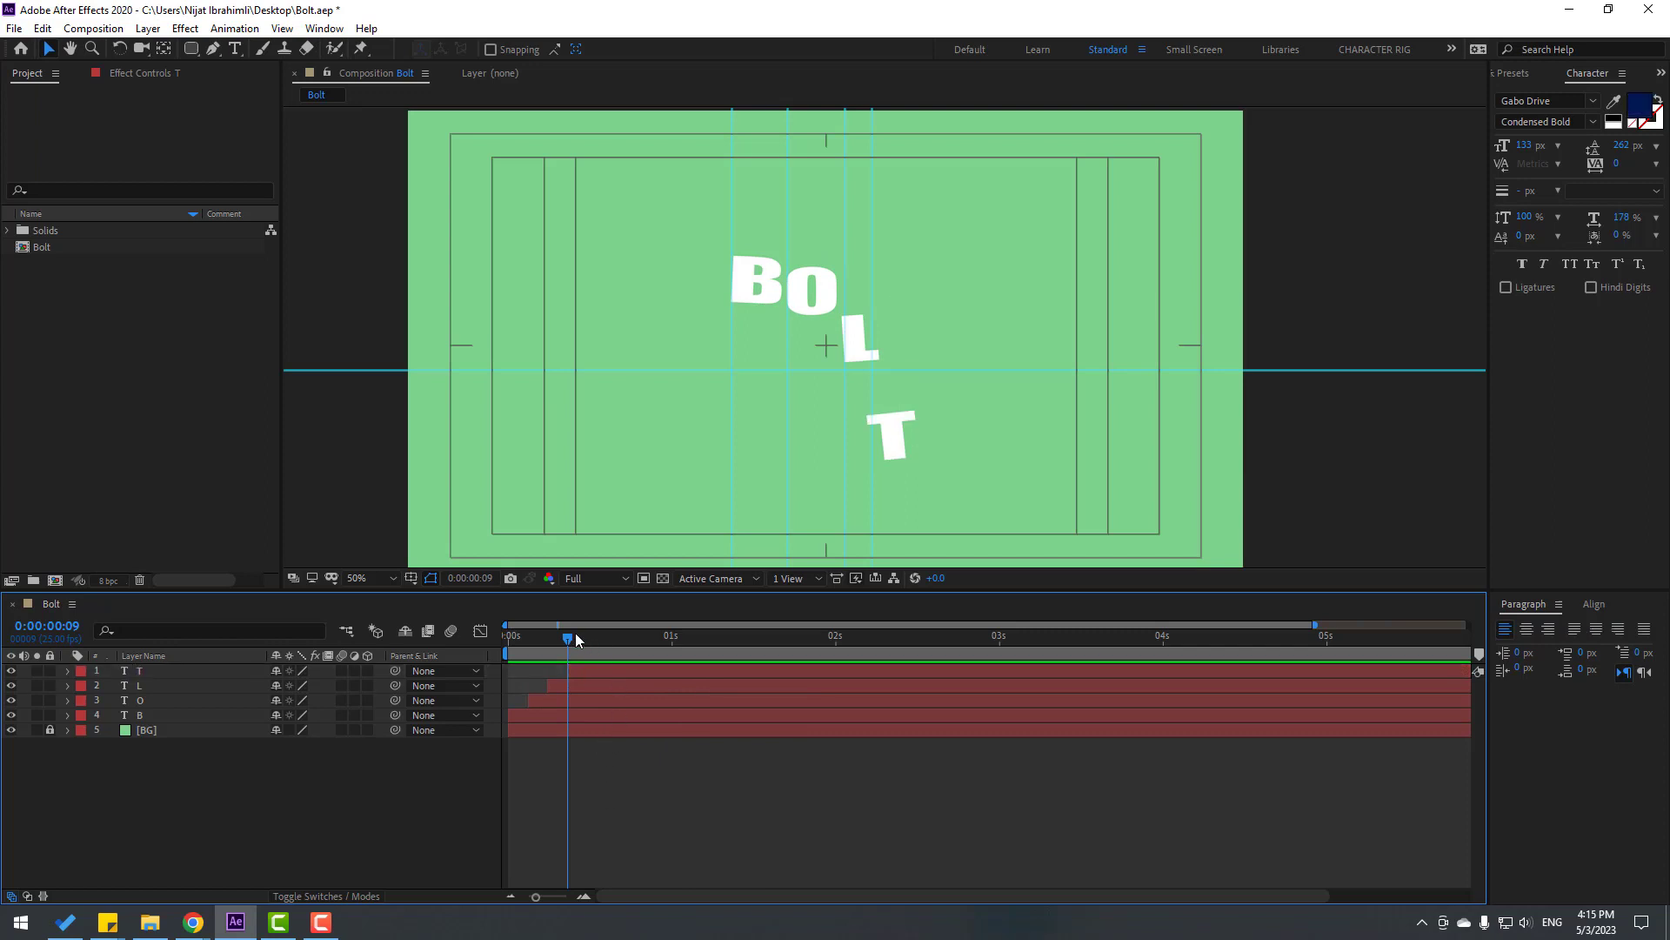
At 0:00:01:16, activate the shape tool and set its fill to the background green 7DD38A sampled from the composition.
{"action": "left_click_drag", "start_coordinate": [572, 635], "coordinate": [767, 637]}
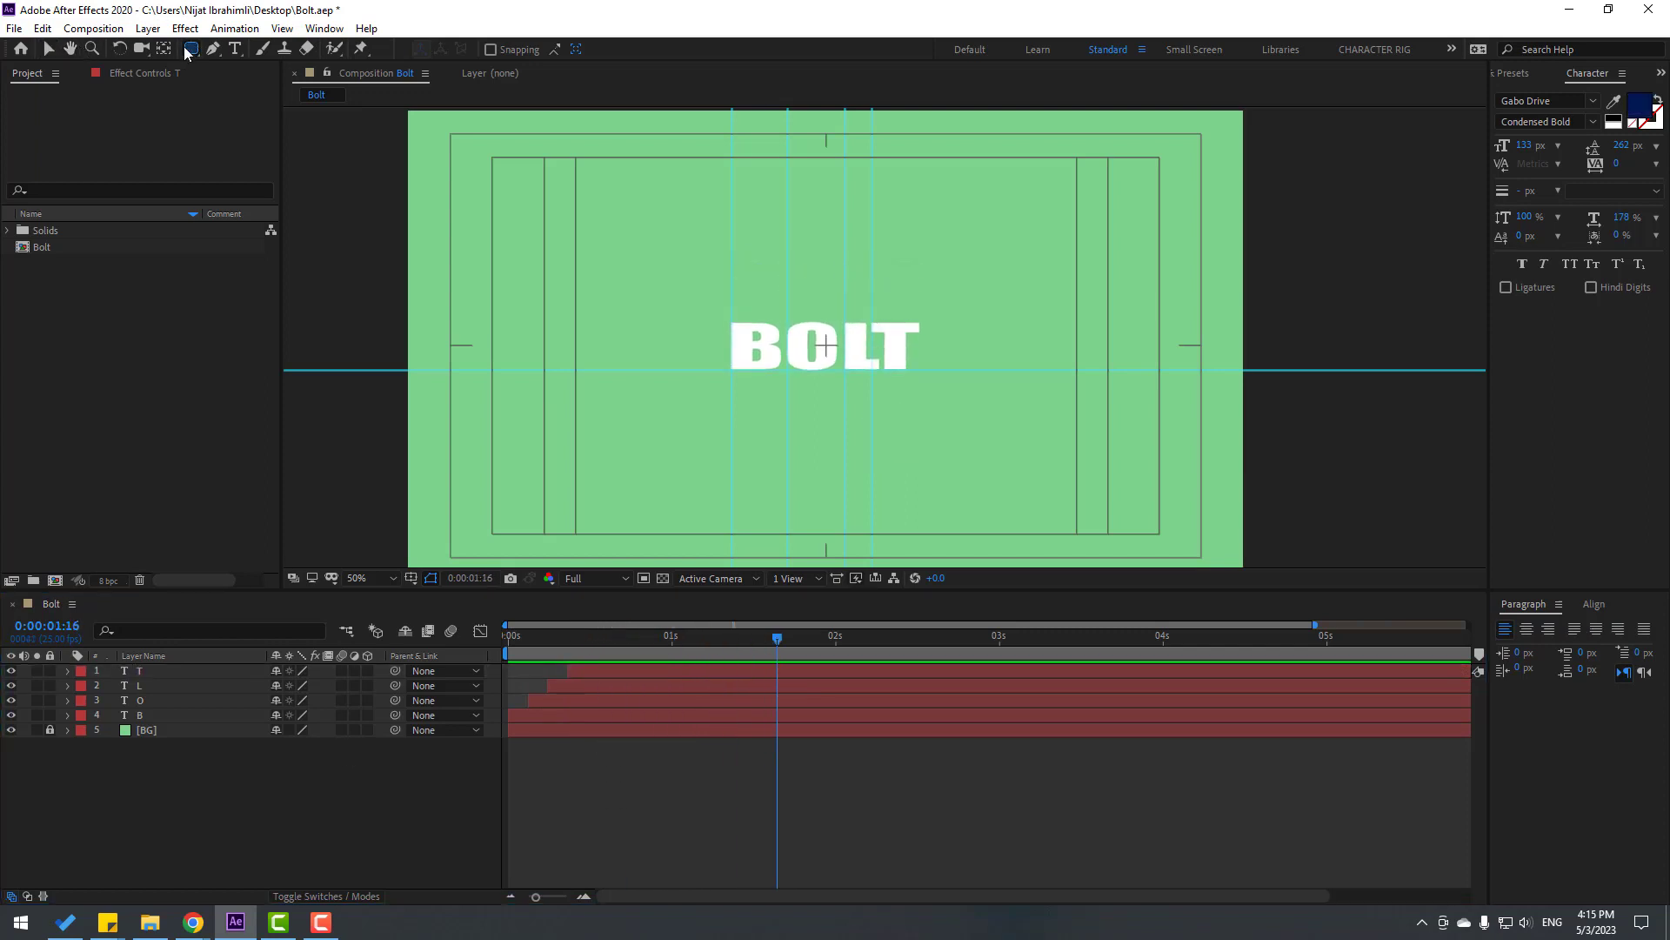
{"action": "left_click_drag", "start_coordinate": [190, 49], "coordinate": [313, 70]}
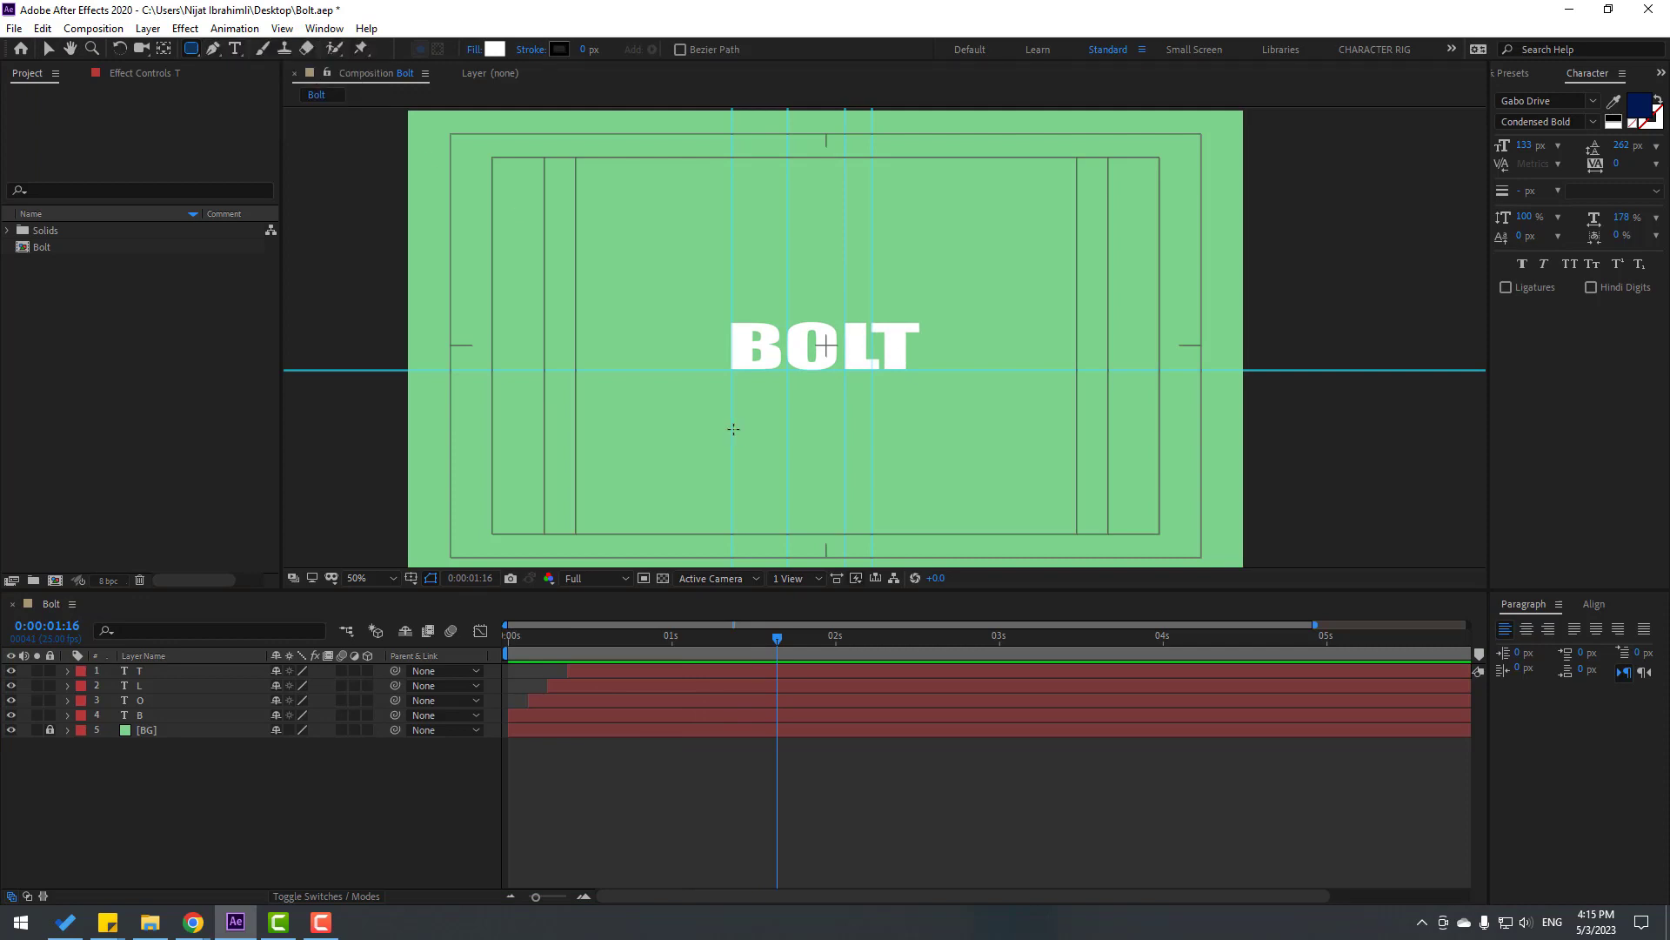
{"action": "key", "text": "period"}
{"action": "key", "text": "period"}
{"action": "scroll", "coordinate": [495, 369], "scroll_direction": "up", "scroll_amount": 2}
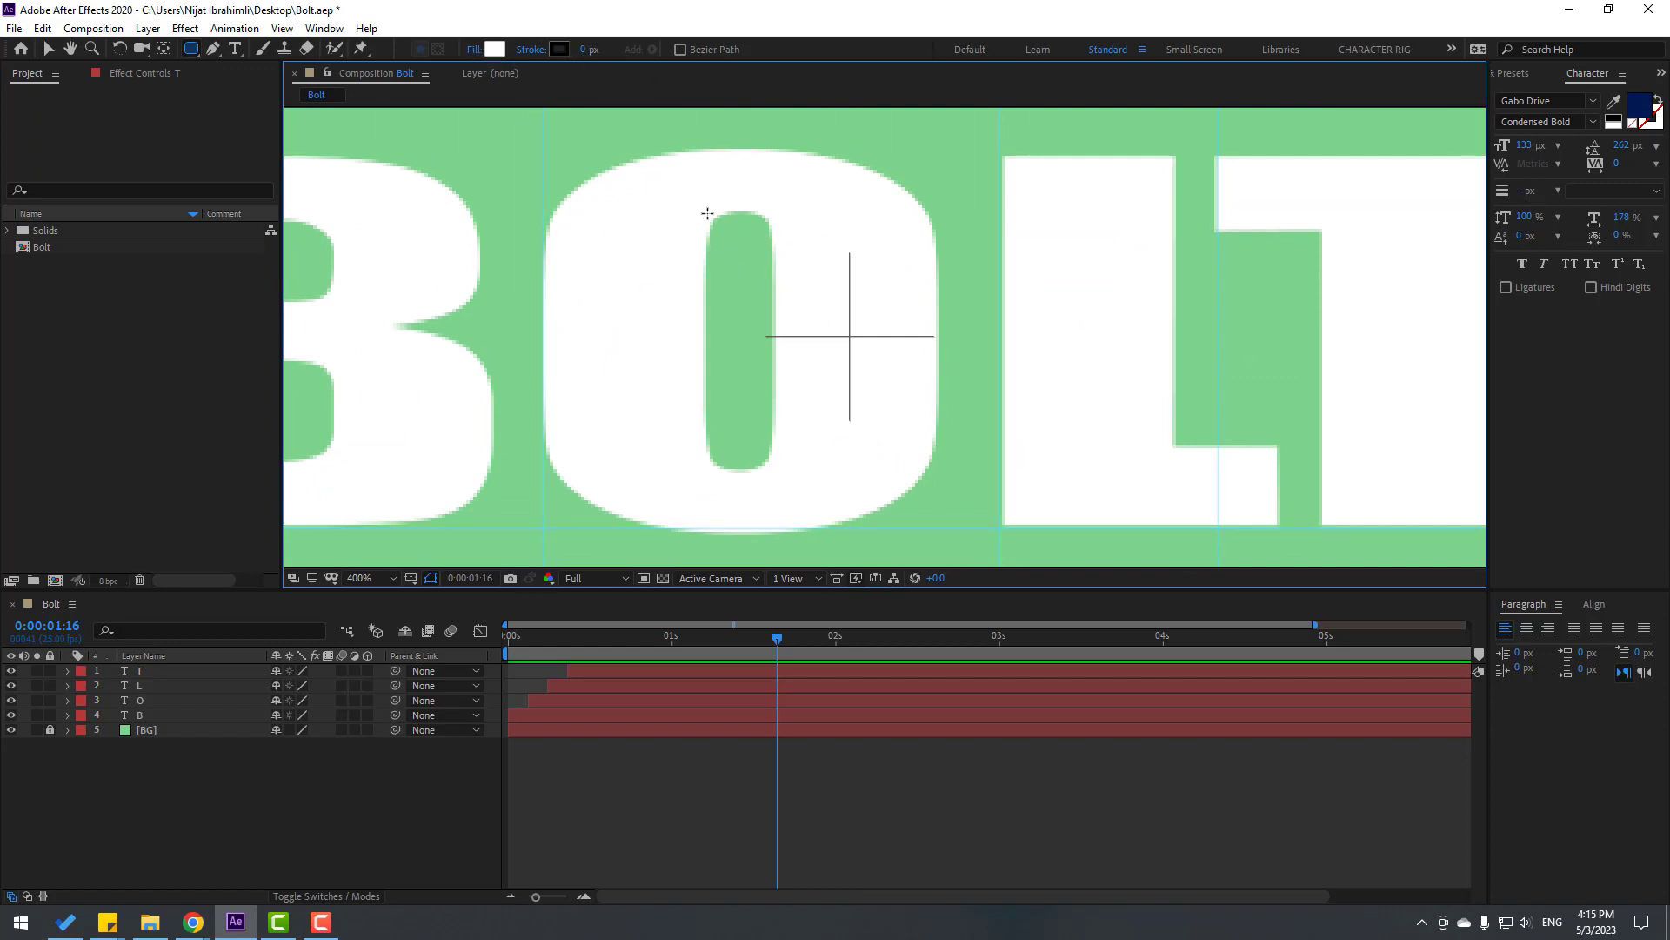
{"action": "left_click", "coordinate": [495, 50]}
{"action": "left_click", "coordinate": [1036, 714]}
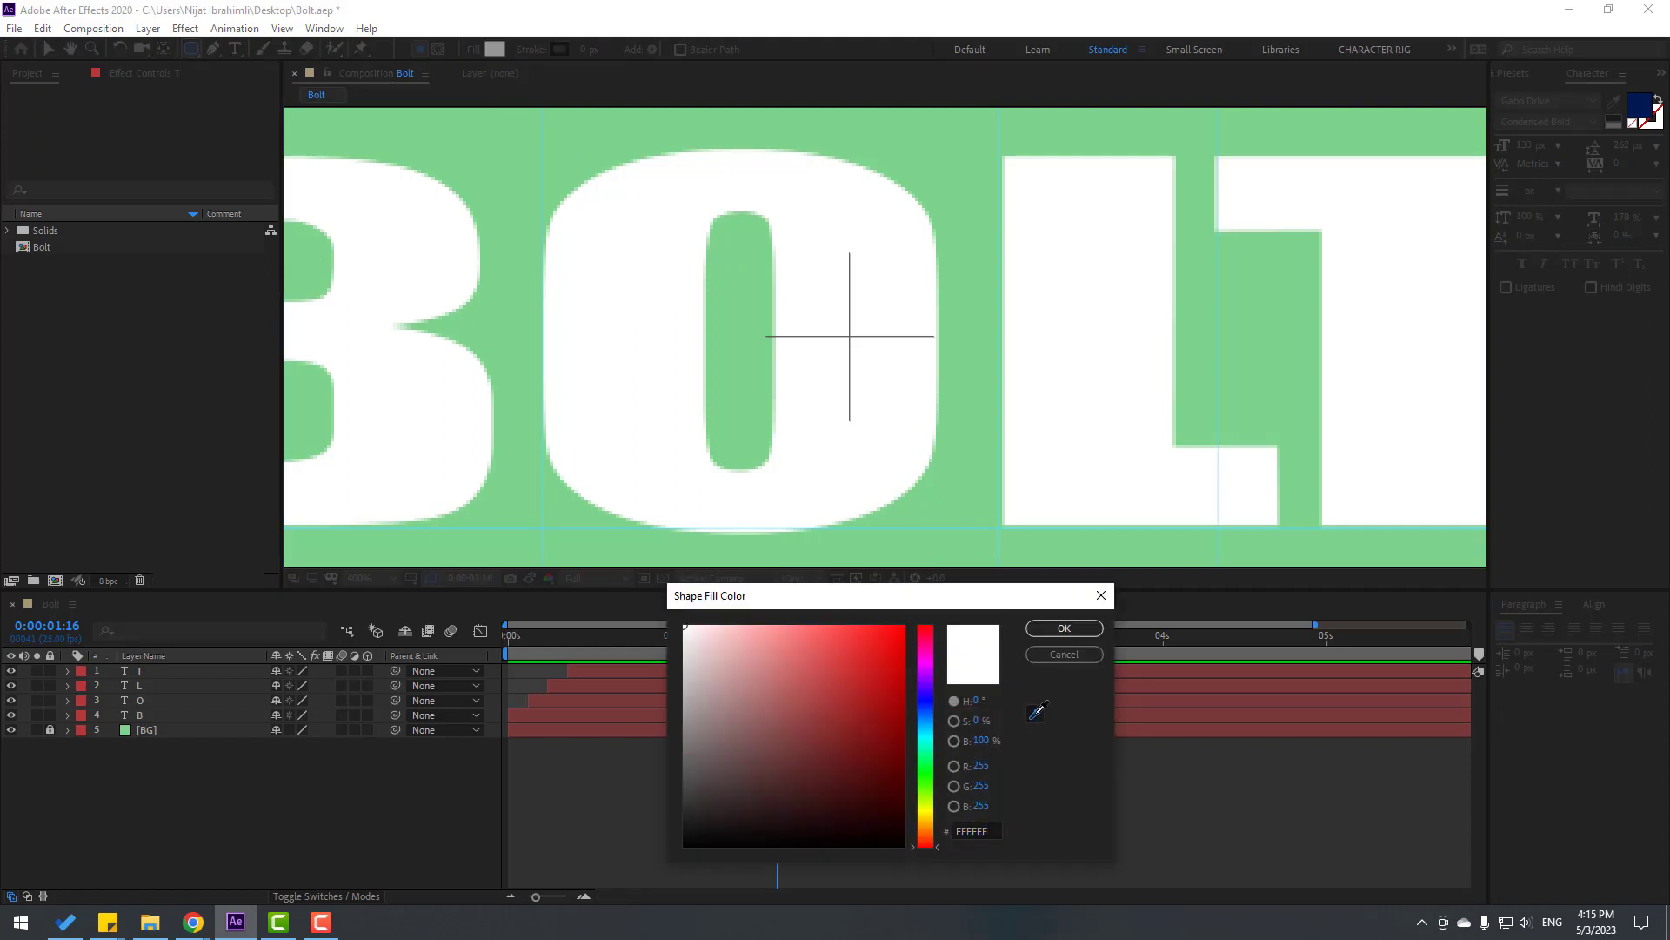
{"action": "left_click", "coordinate": [968, 274]}
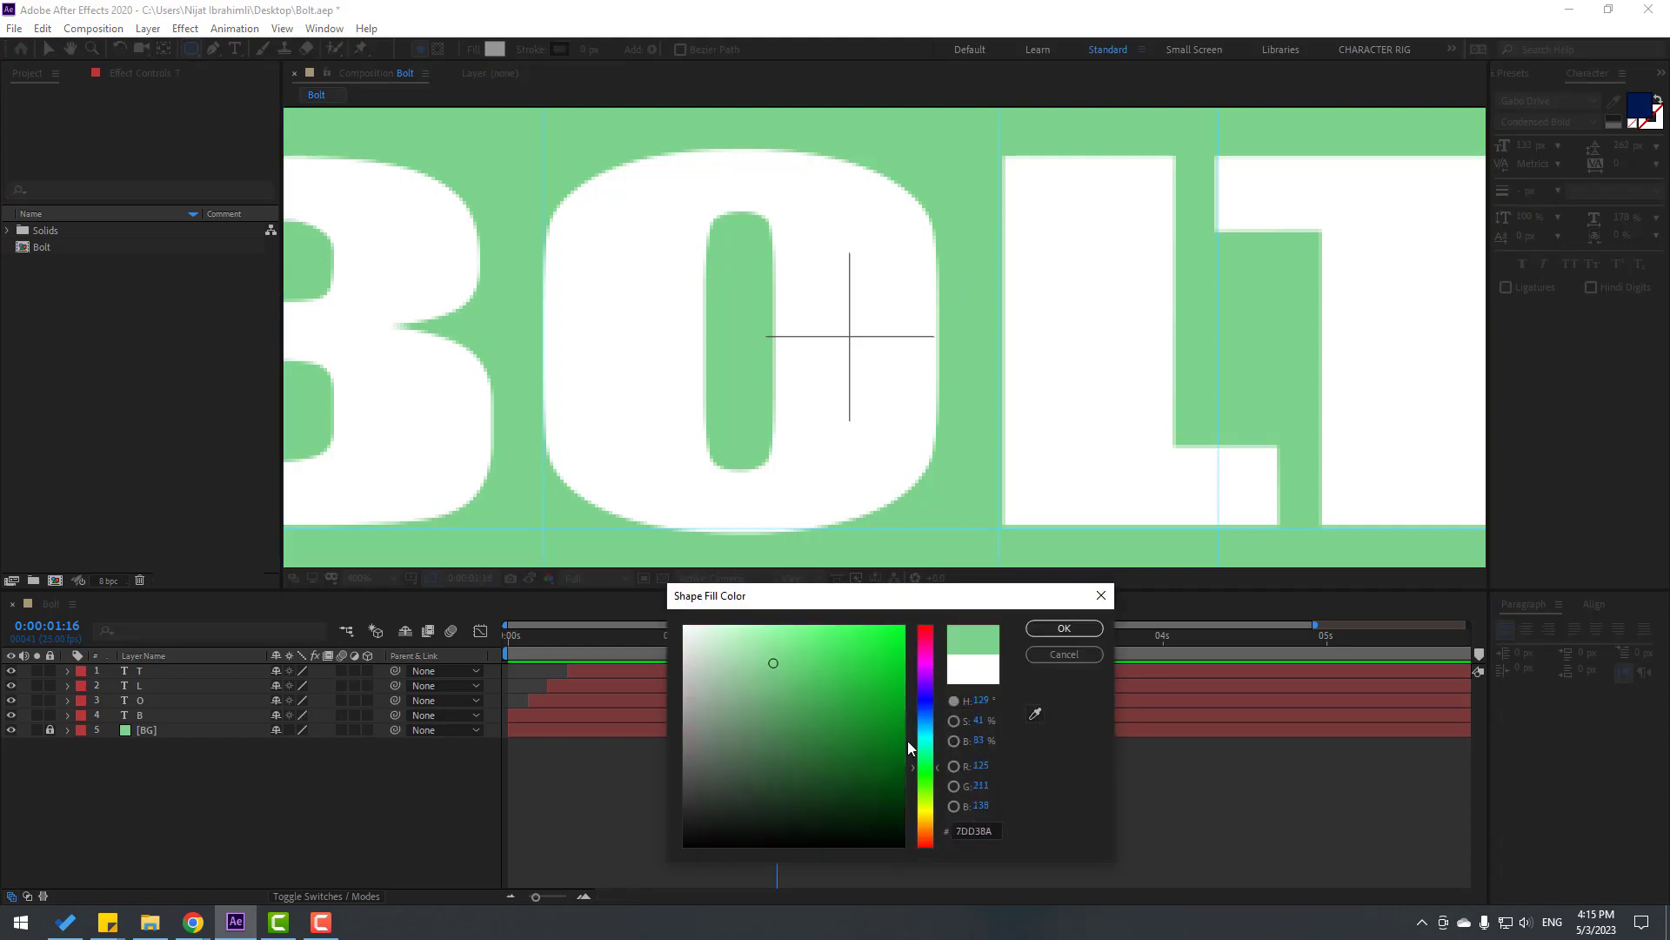
{"action": "left_click", "coordinate": [1063, 628]}
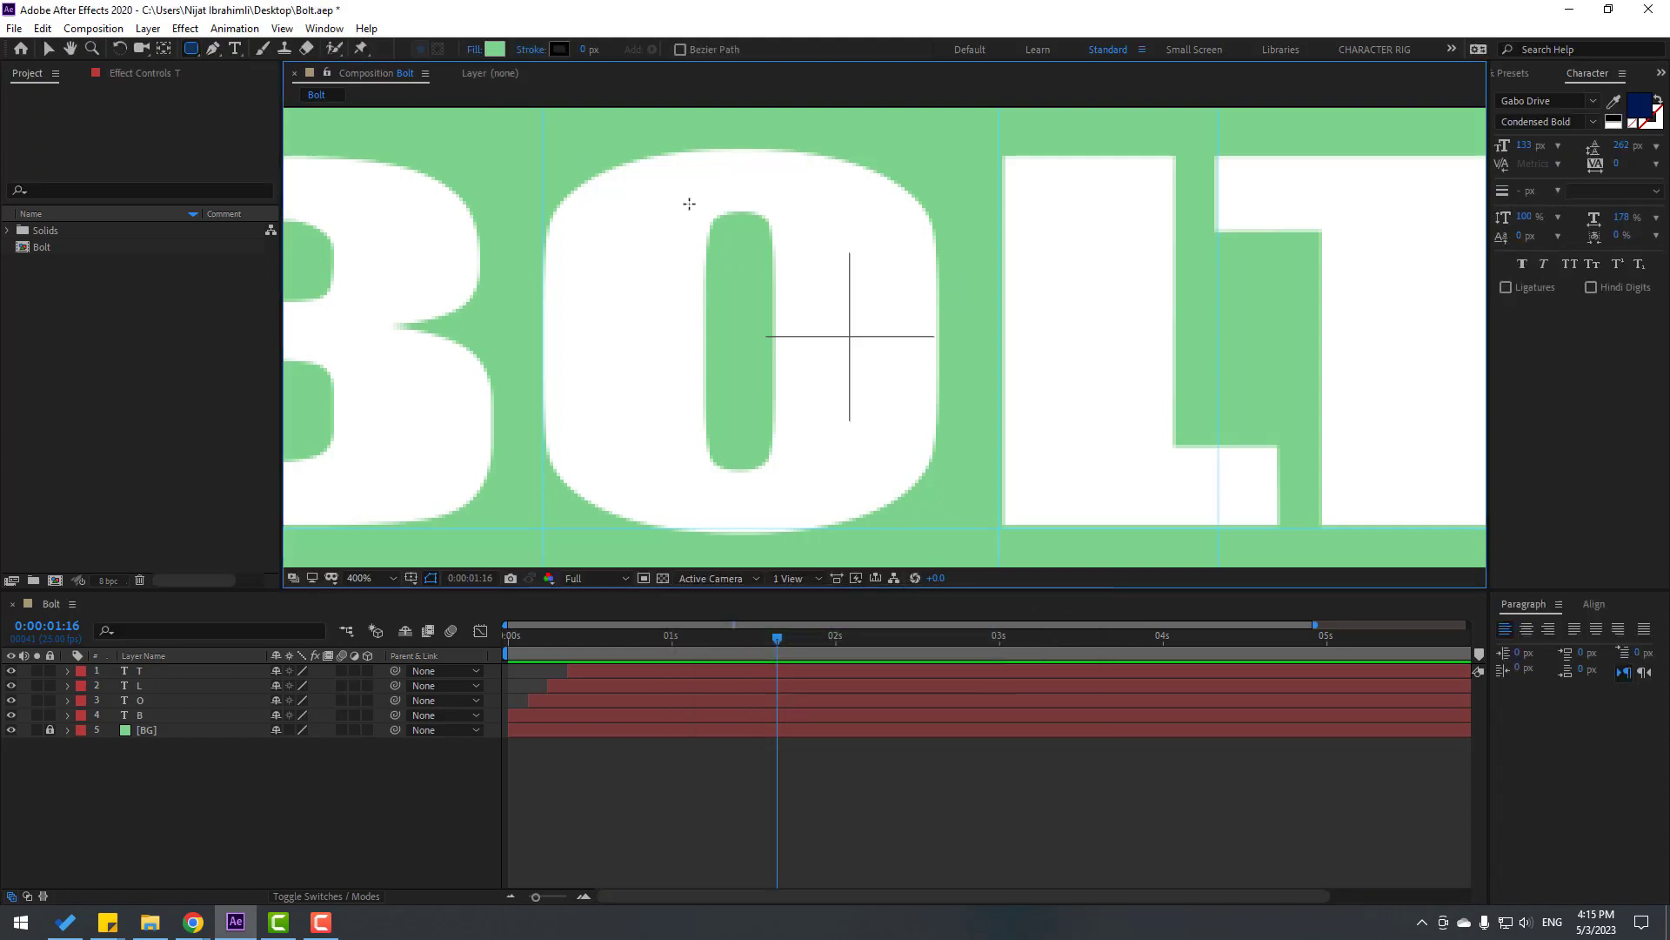
Draw a green rounded rectangle about 25 by 78 px covering the hole of the O.
{"action": "left_click_drag", "start_coordinate": [693, 204], "coordinate": [781, 476]}
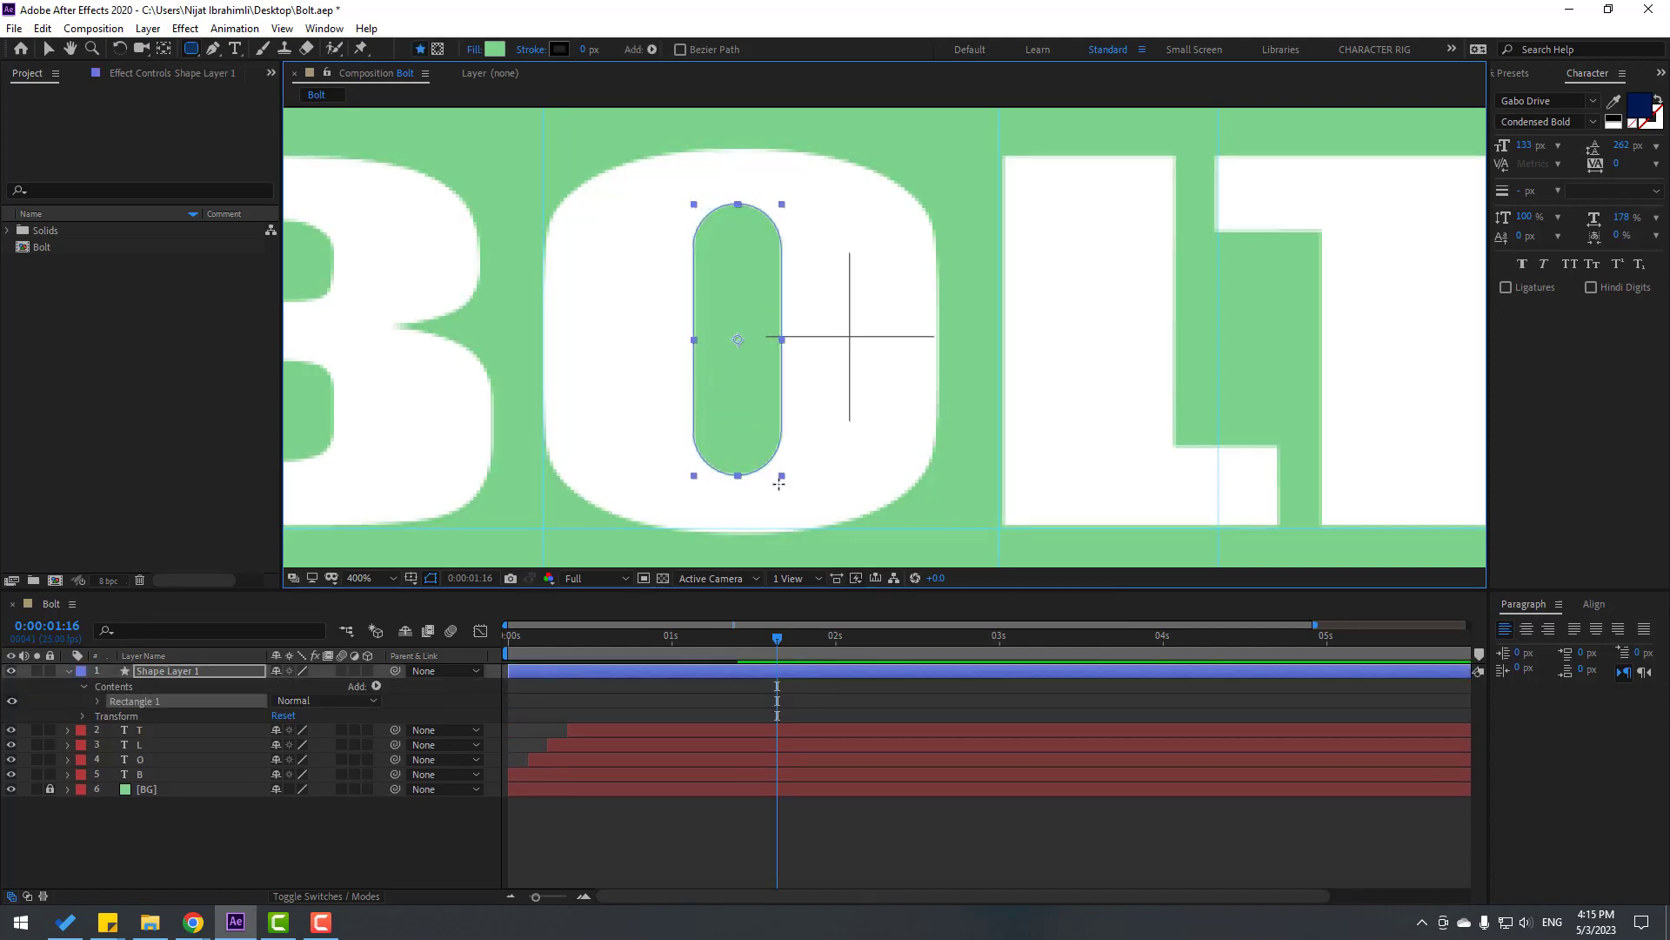
{"action": "left_click", "coordinate": [48, 49]}
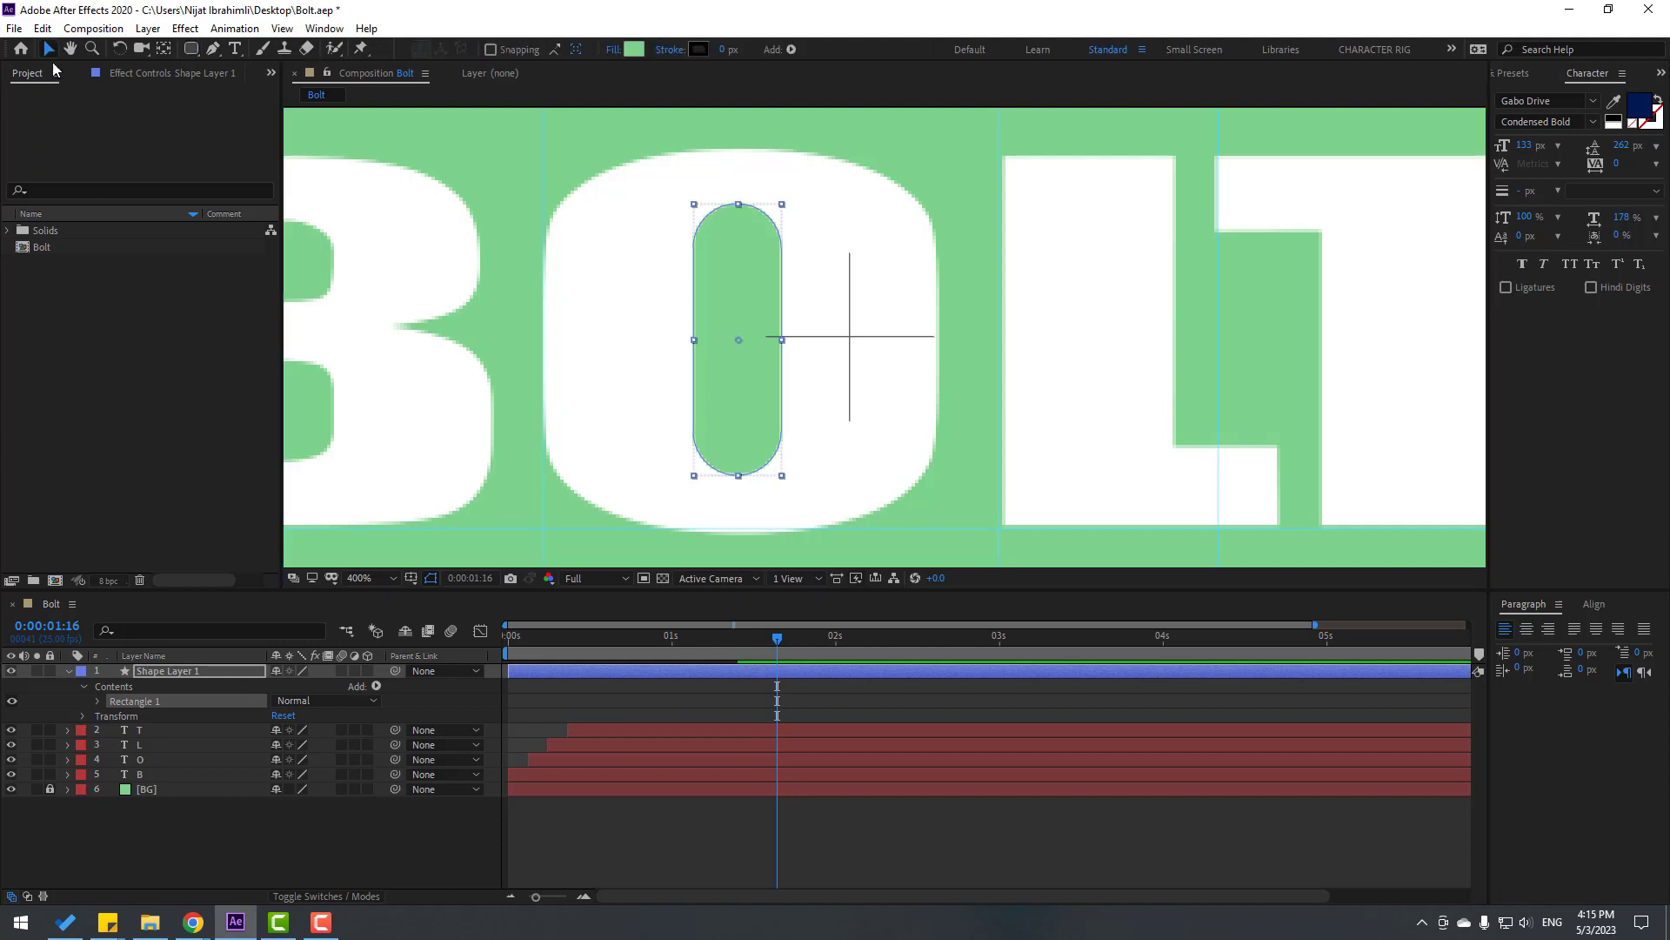
{"action": "left_click", "coordinate": [68, 671]}
Parent the new shape layer to the O layer and preview the animation at 100% zoom.
{"action": "left_click", "coordinate": [167, 672]}
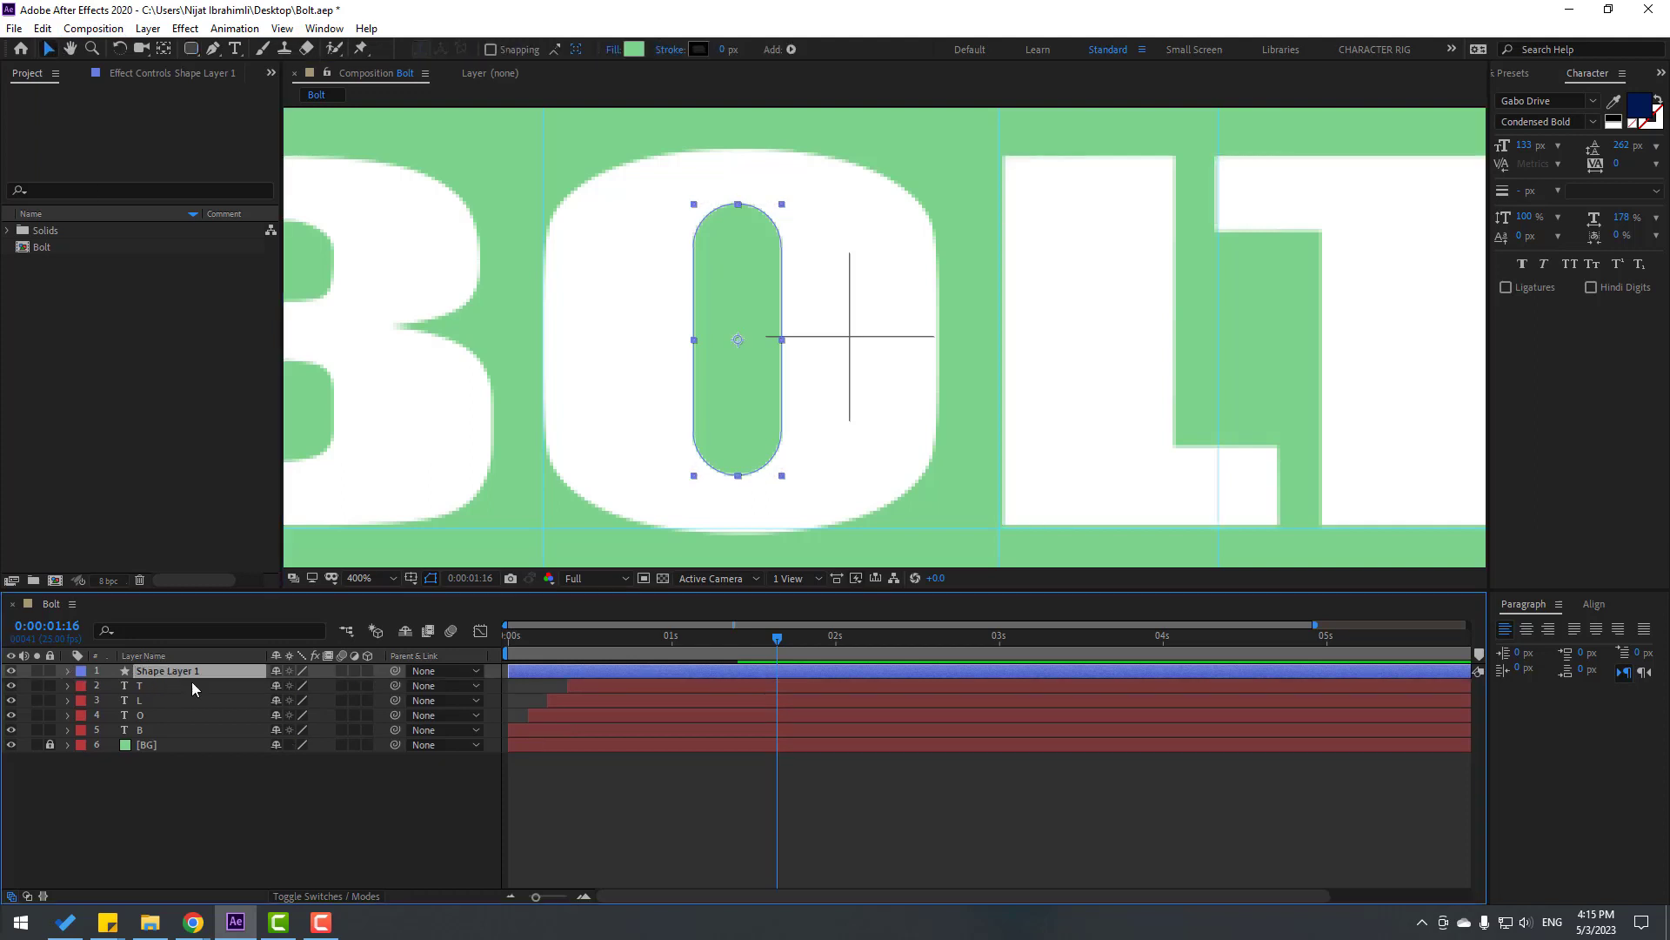
{"action": "left_click_drag", "start_coordinate": [395, 671], "coordinate": [139, 715]}
{"action": "key", "text": "/"}
{"action": "key", "text": "space"}
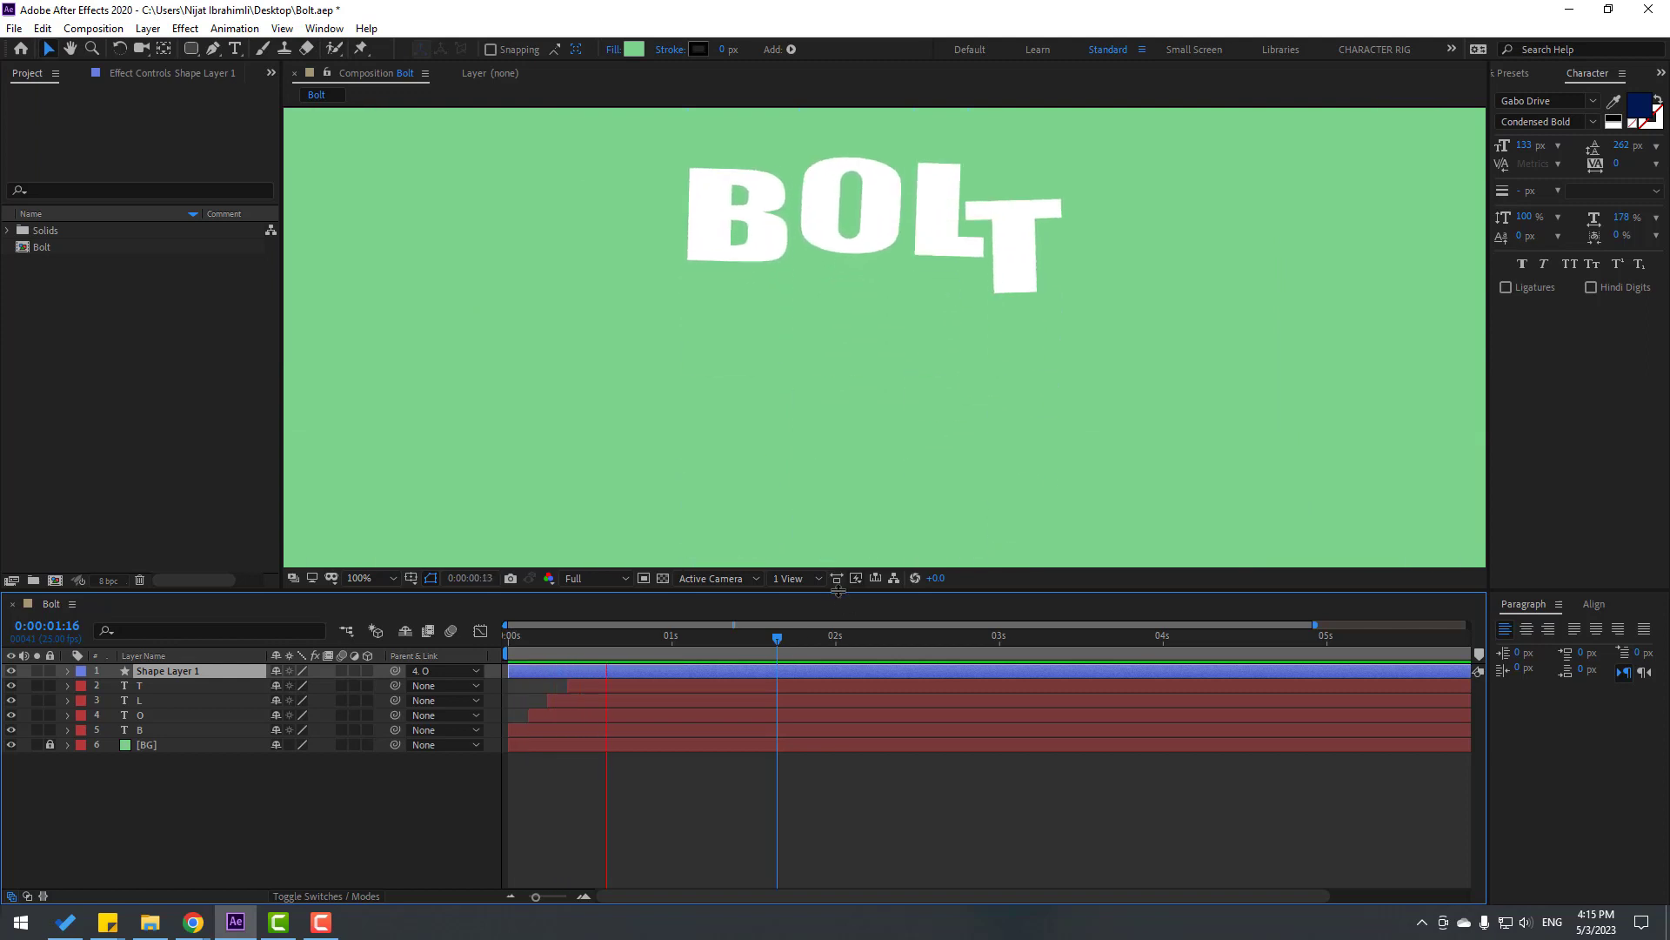
{"action": "key", "text": "space"}
{"action": "key", "text": "space"}
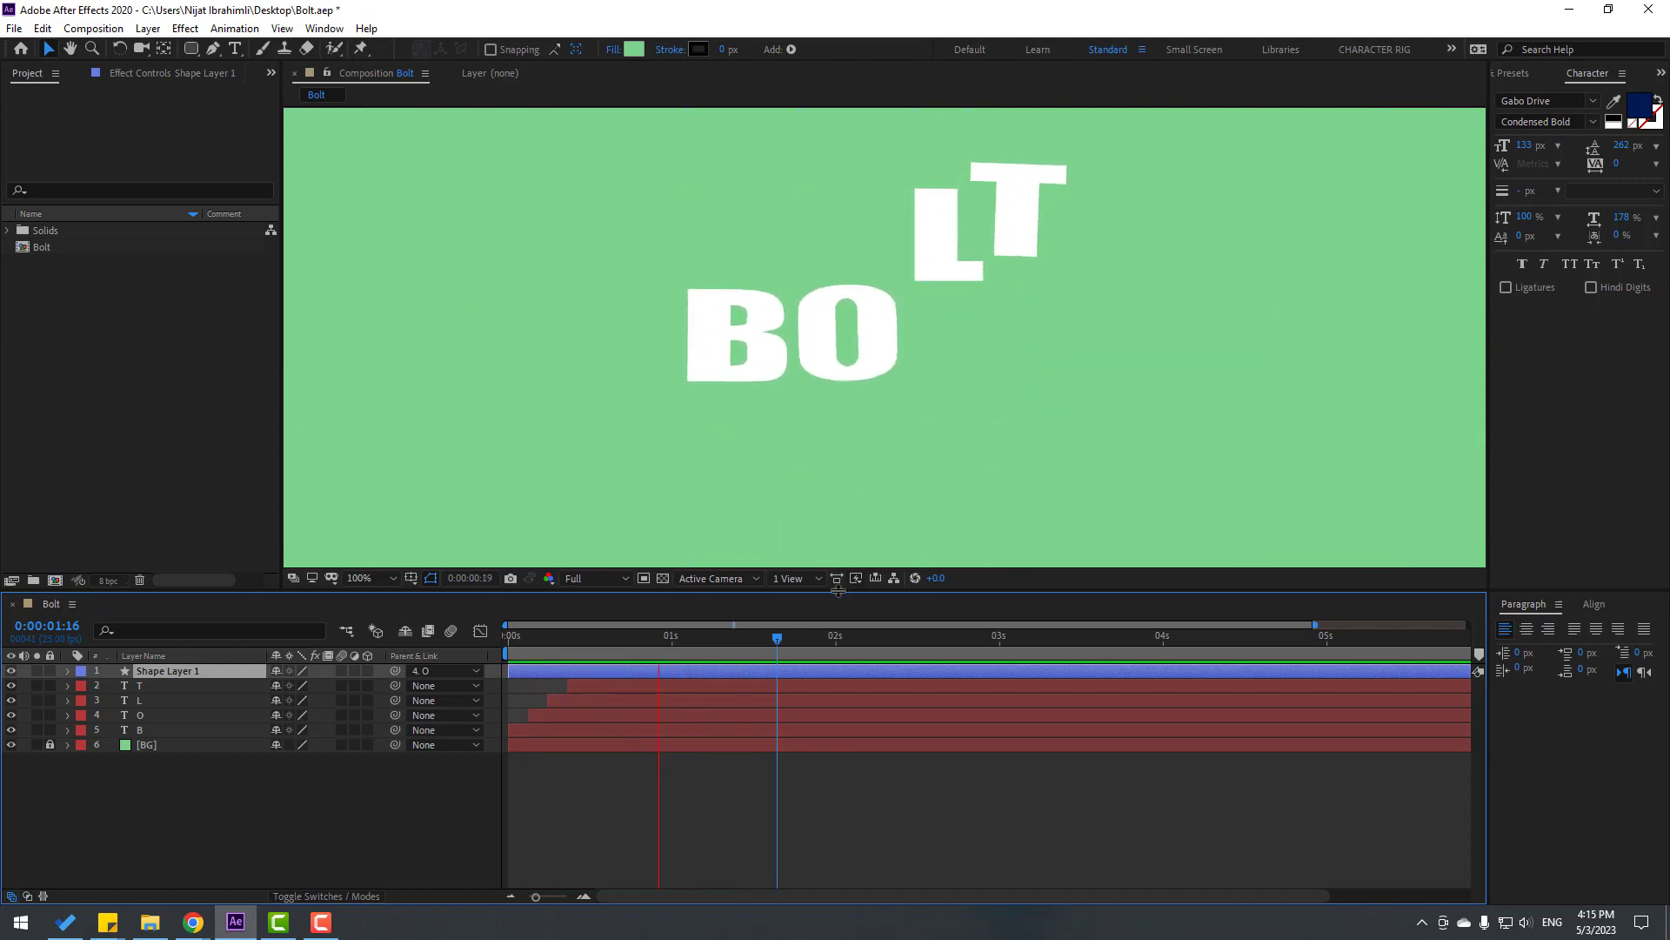
{"action": "key", "text": "space"}
At 0:00:01:12, unlink the rectangle path's size proportions and add a Size keyframe.
{"action": "left_click_drag", "start_coordinate": [728, 640], "coordinate": [750, 640]}
{"action": "left_click", "coordinate": [66, 671]}
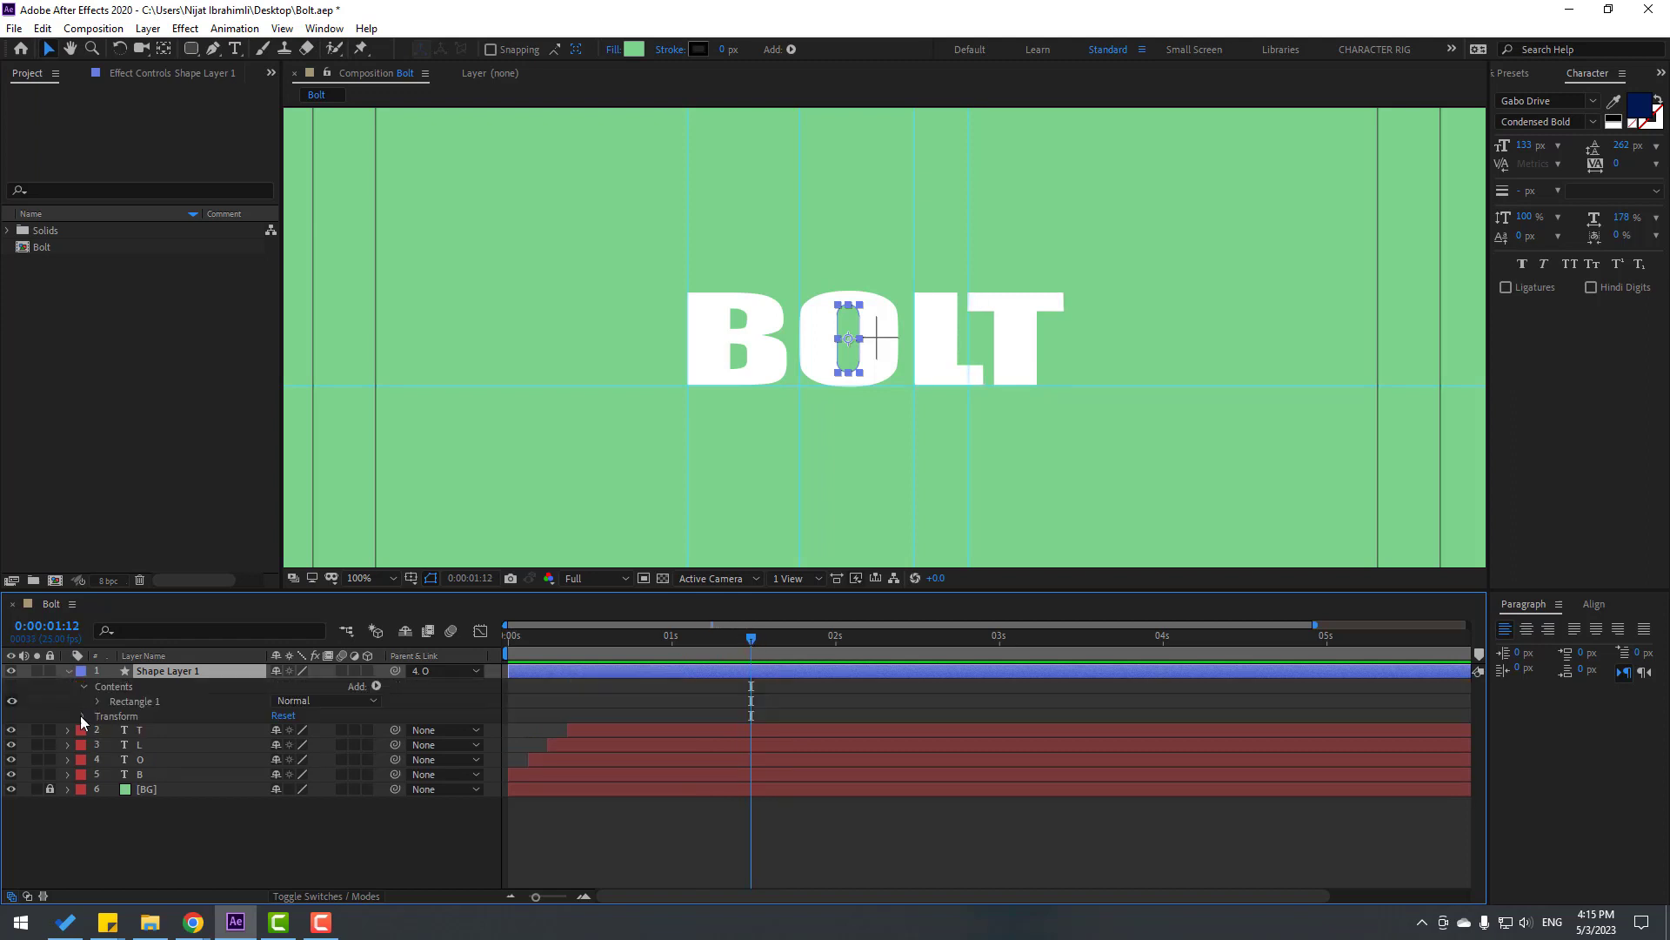
{"action": "left_click", "coordinate": [97, 701]}
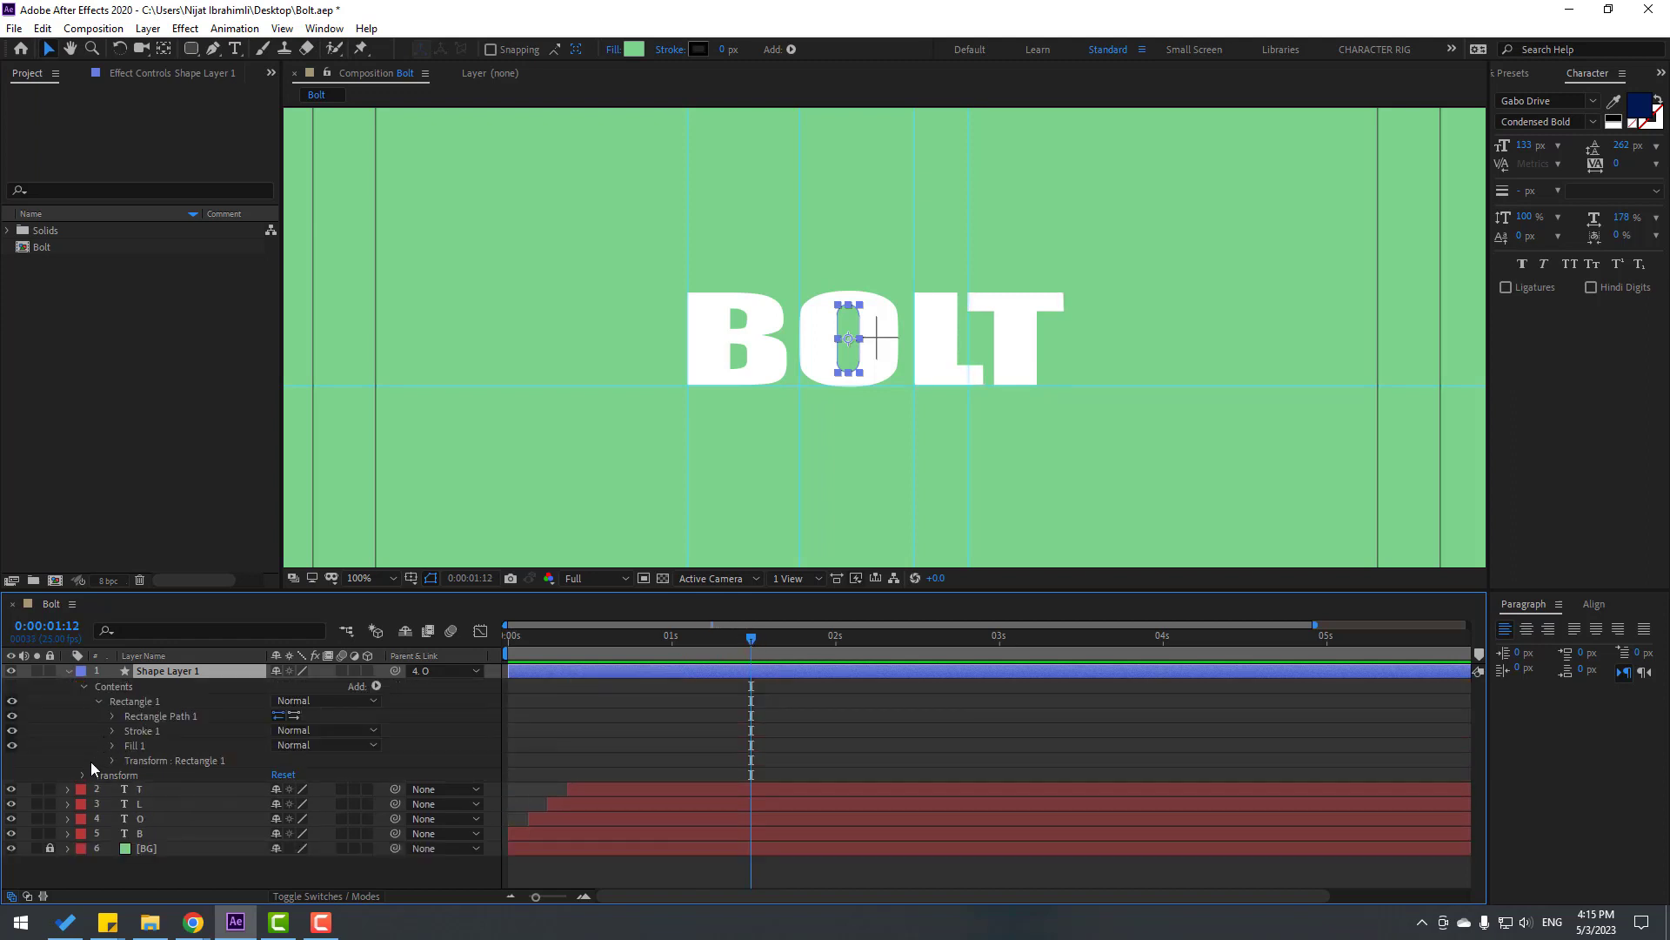
{"action": "left_click", "coordinate": [113, 717]}
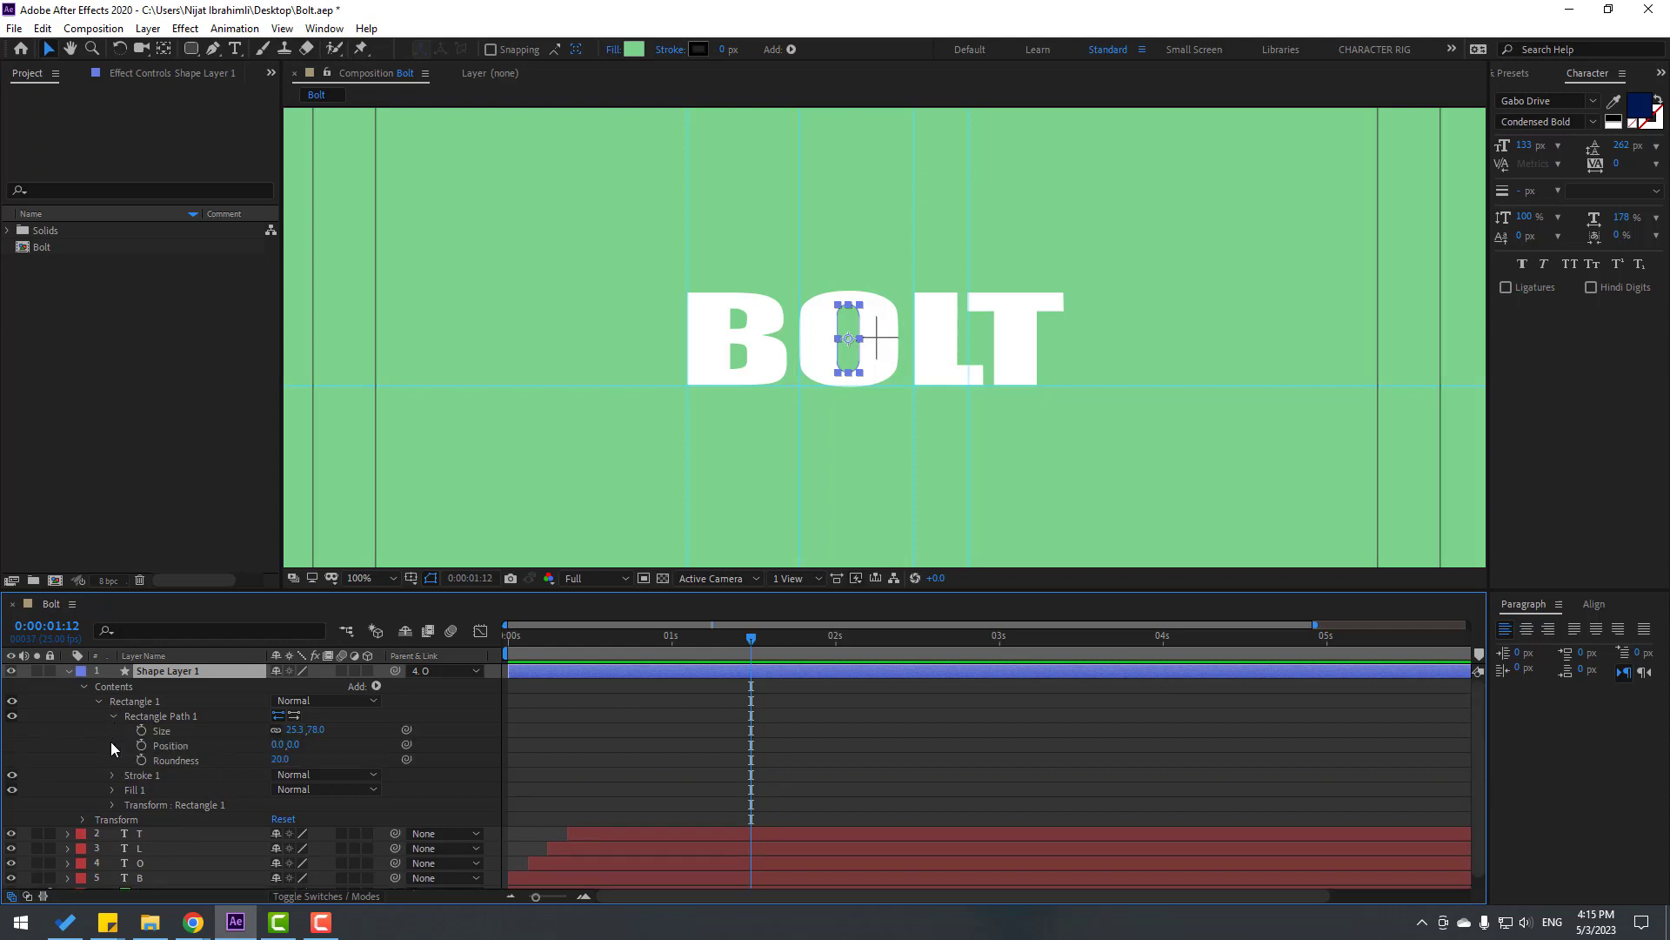
{"action": "left_click", "coordinate": [276, 730]}
{"action": "left_click", "coordinate": [142, 731]}
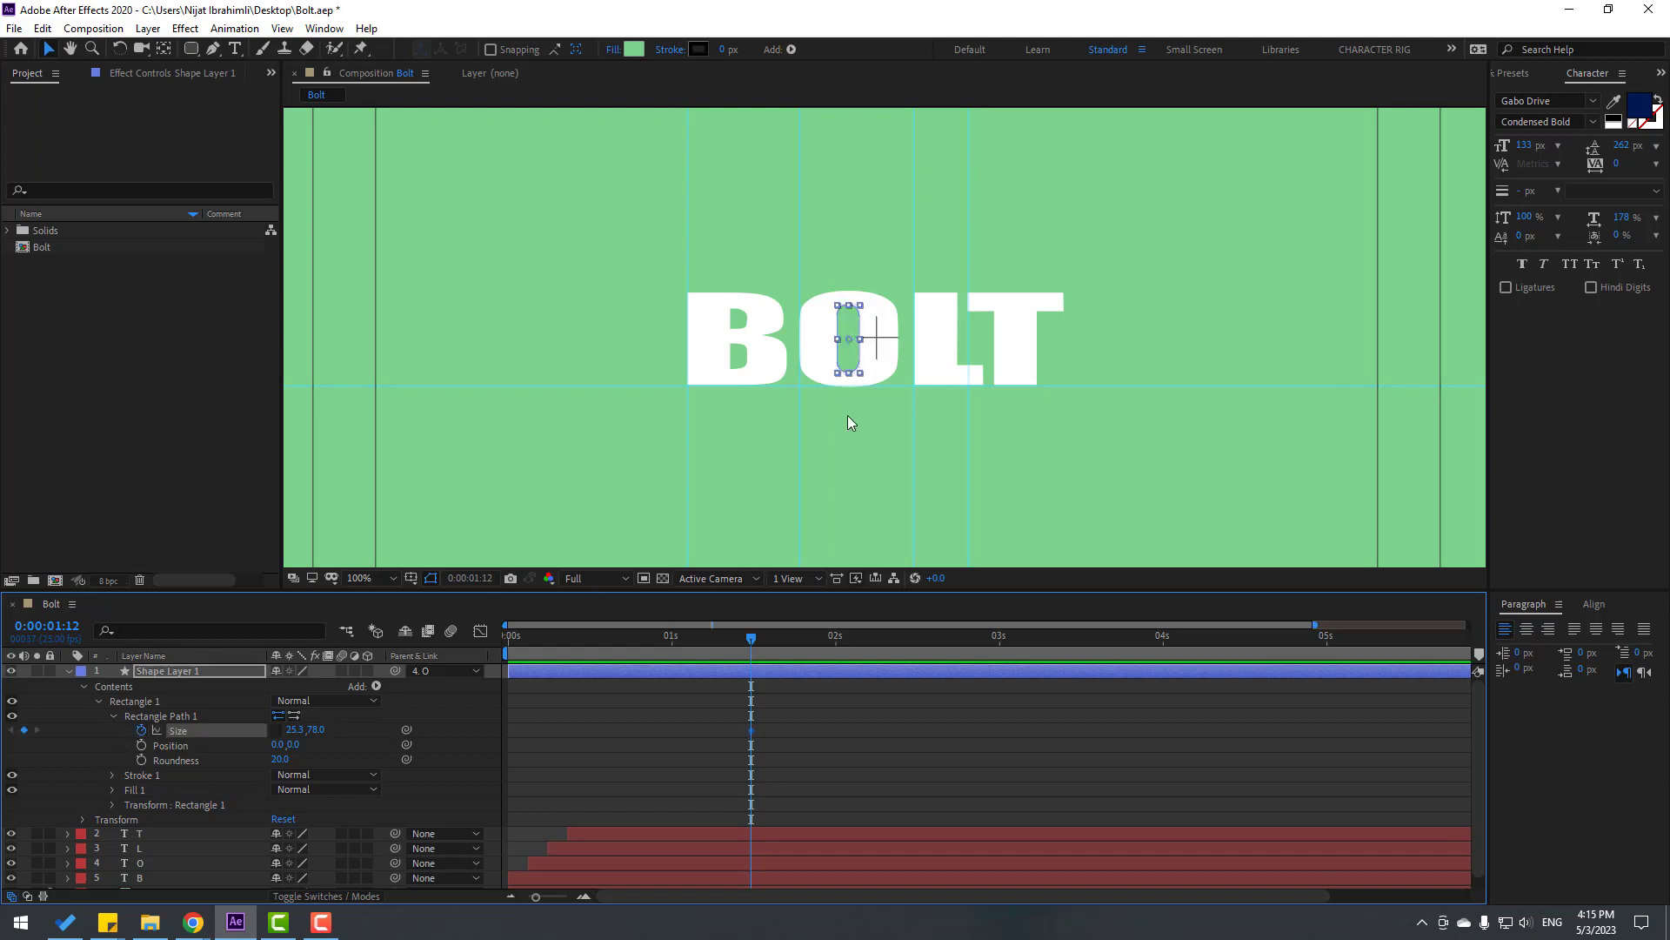
At 0:00:01:23, reduce the rectangle path's height to 25 so it forms a circle.
{"action": "key", "text": "period"}
{"action": "left_click_drag", "start_coordinate": [764, 637], "coordinate": [823, 640]}
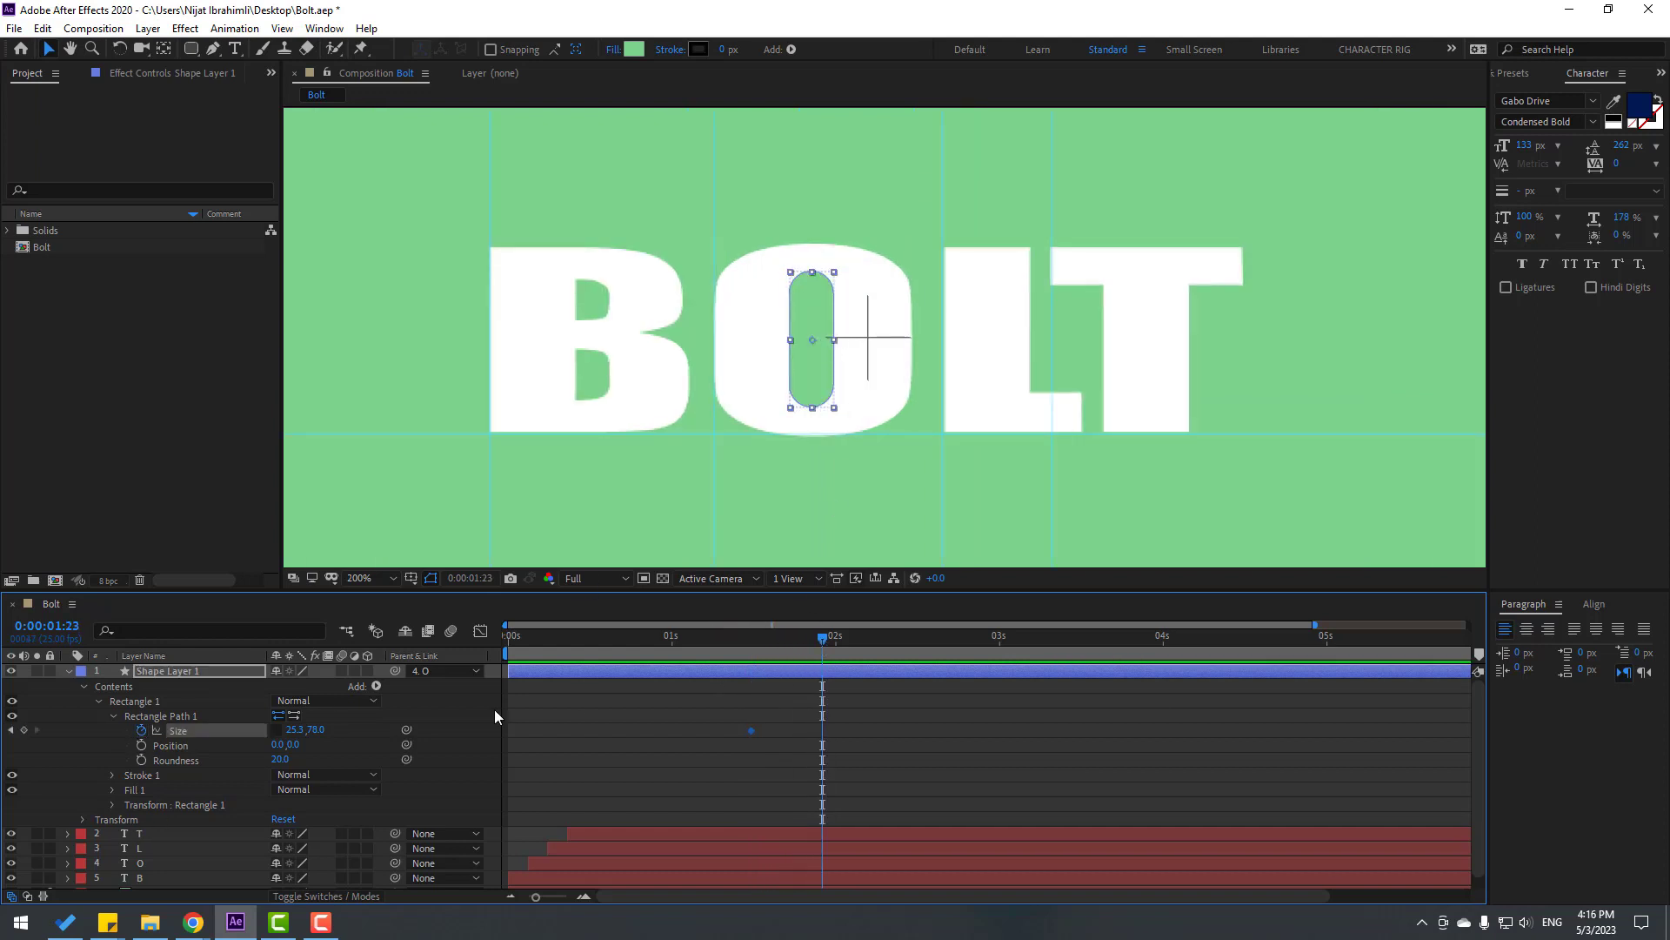
{"action": "key", "text": "period"}
{"action": "left_click_drag", "start_coordinate": [313, 730], "coordinate": [249, 711]}
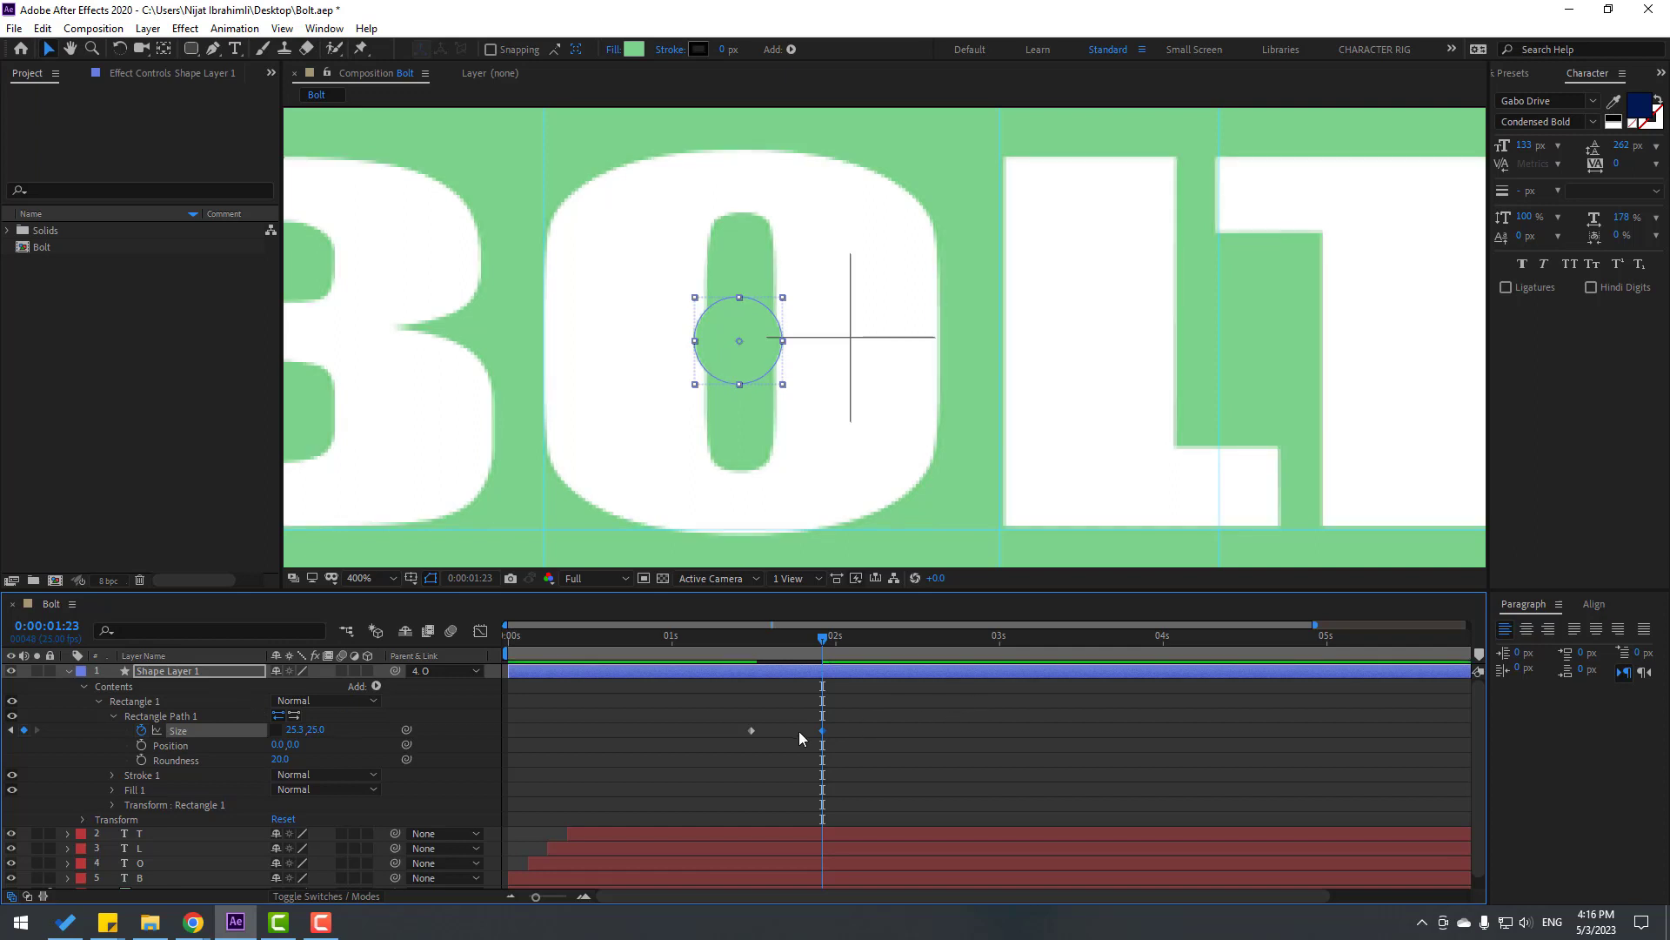
Apply Easy Ease to both Size keyframes of the rectangle path.
{"action": "right_click", "coordinate": [752, 731]}
{"action": "mouse_move", "coordinate": [922, 719]}
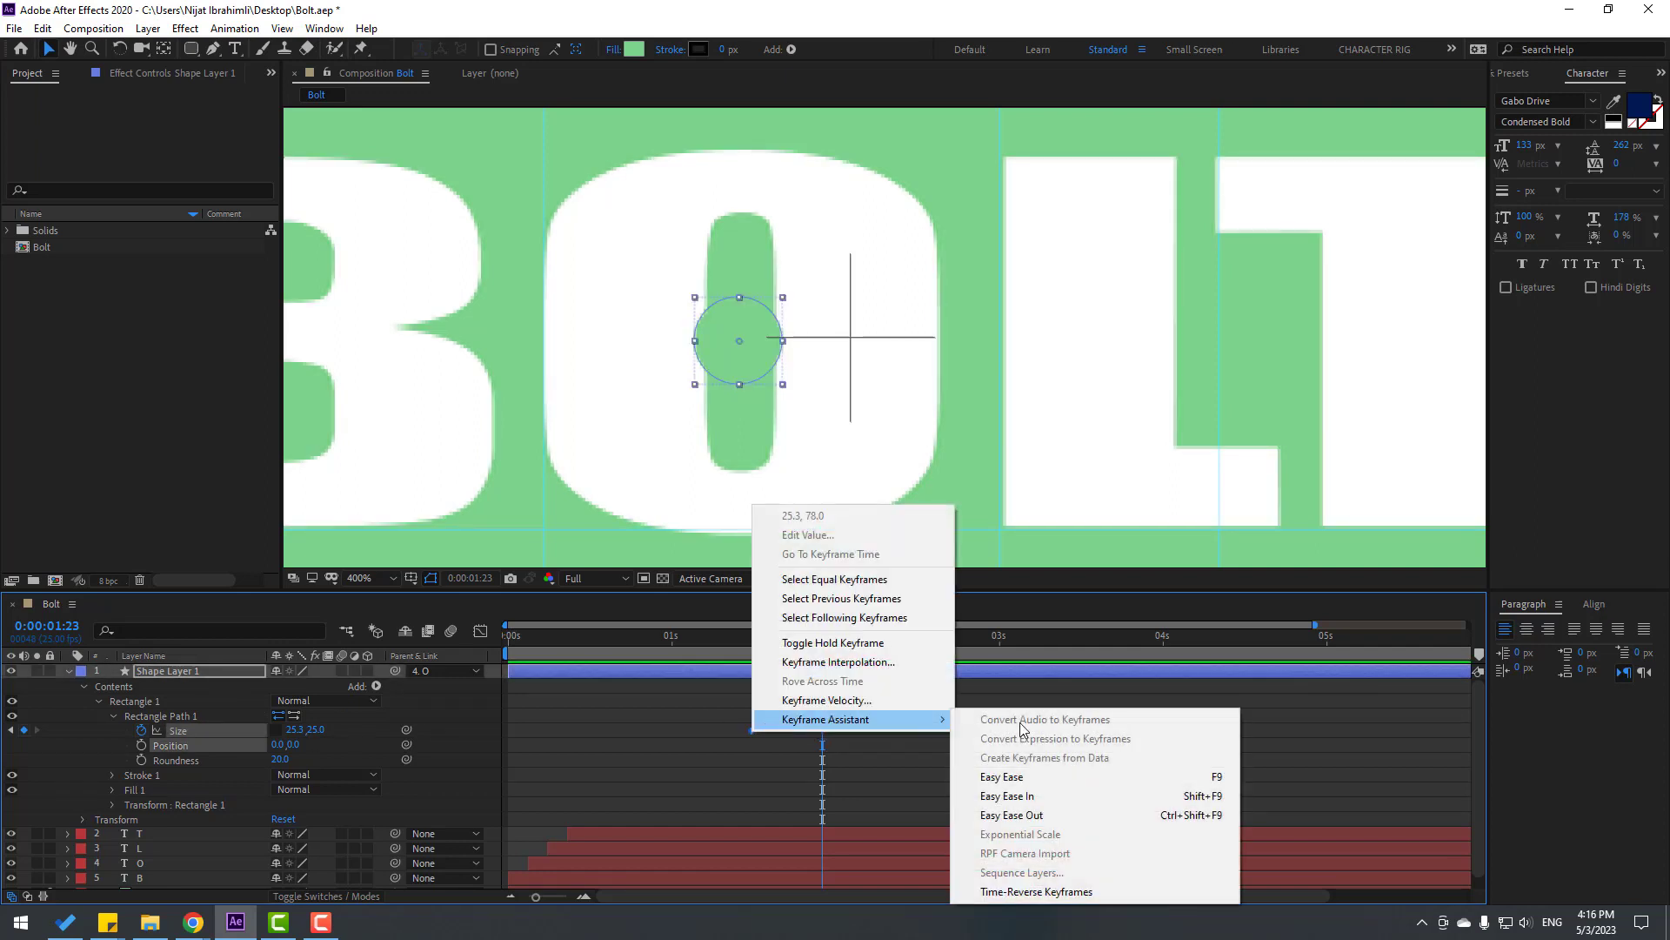
{"action": "left_click", "coordinate": [1030, 775]}
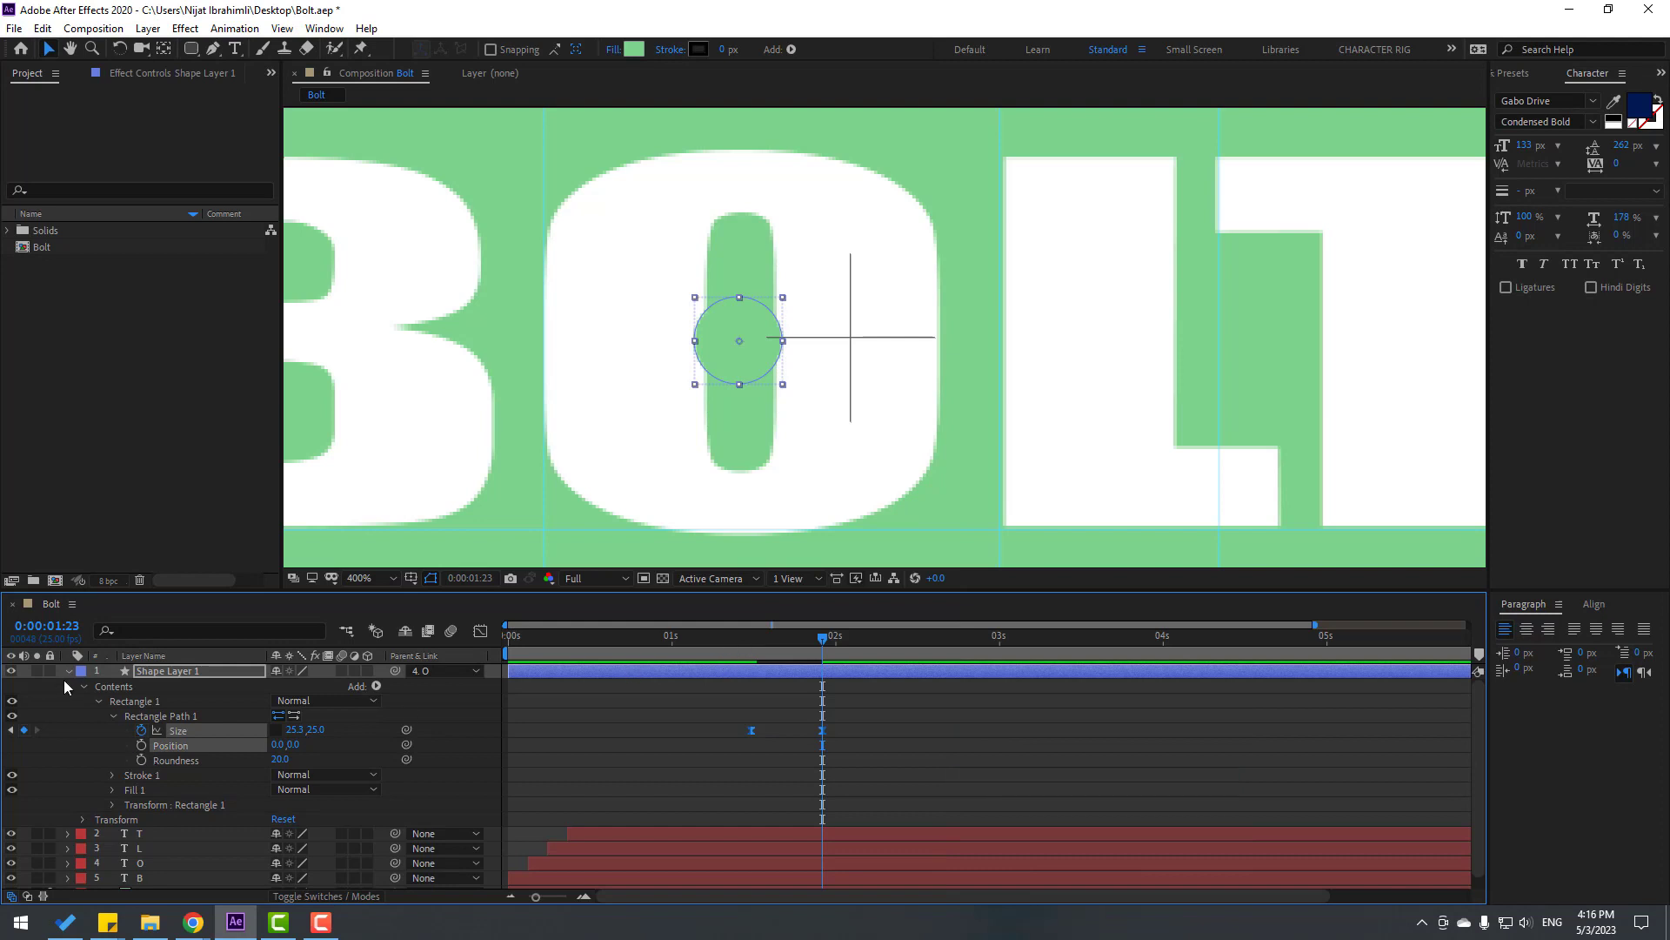
Solo the shape layer and lengthen the first Size keyframe's outgoing influence in the speed graph.
{"action": "left_click", "coordinate": [36, 671]}
{"action": "left_click_drag", "start_coordinate": [705, 639], "coordinate": [801, 649]}
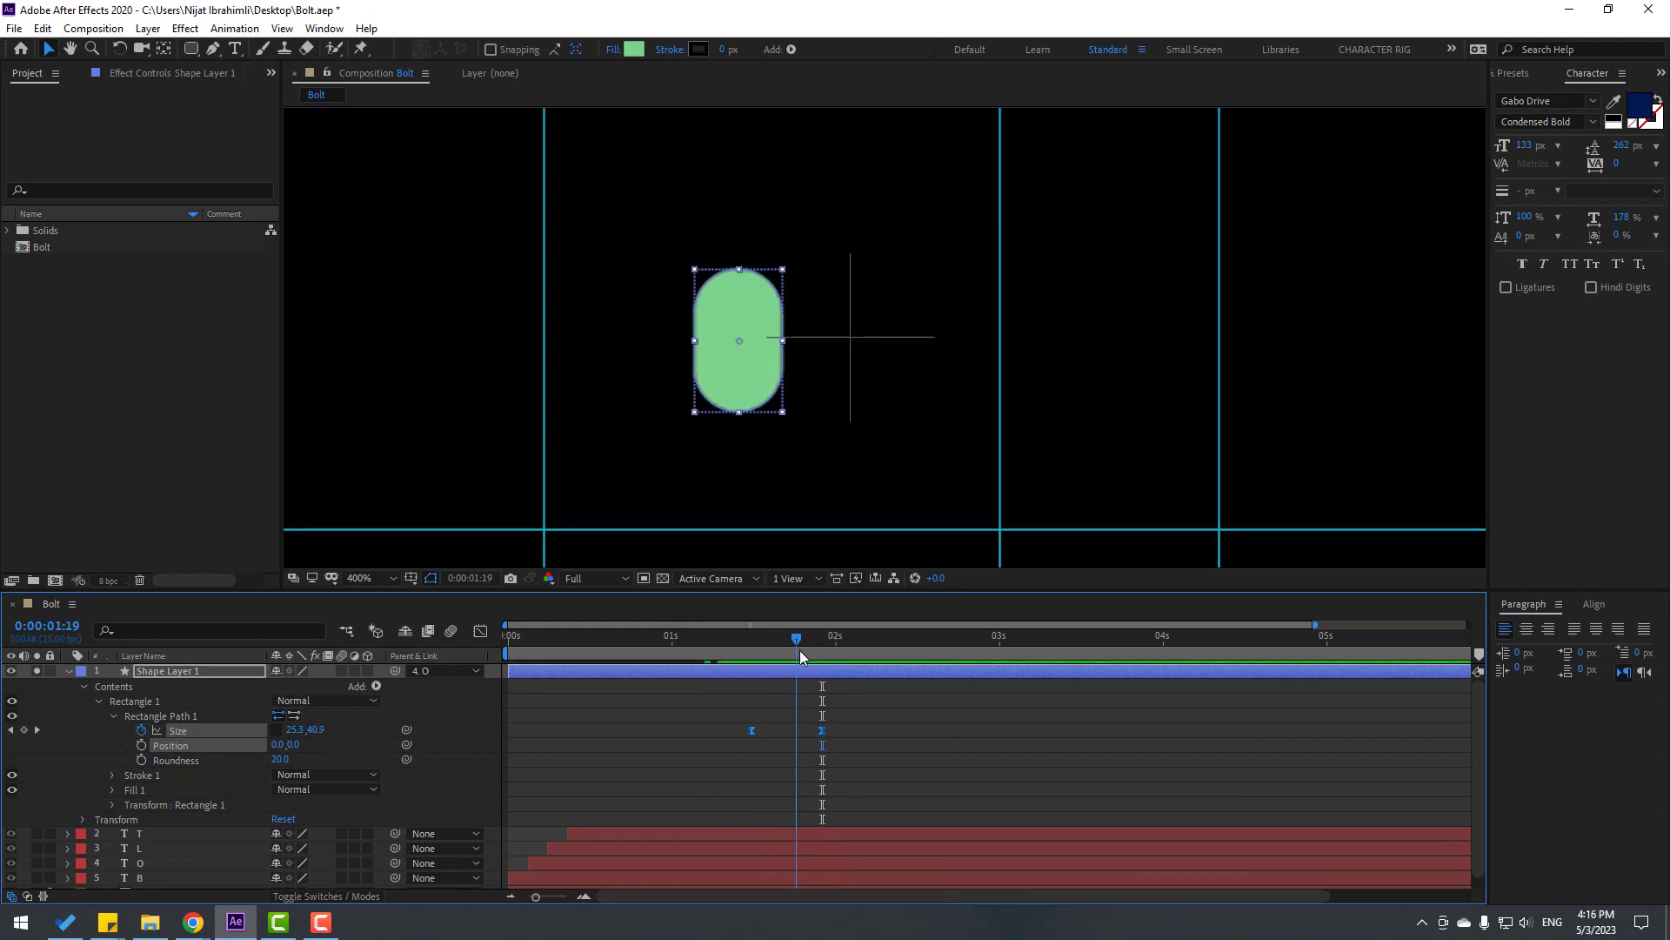
{"action": "left_click", "coordinate": [480, 631]}
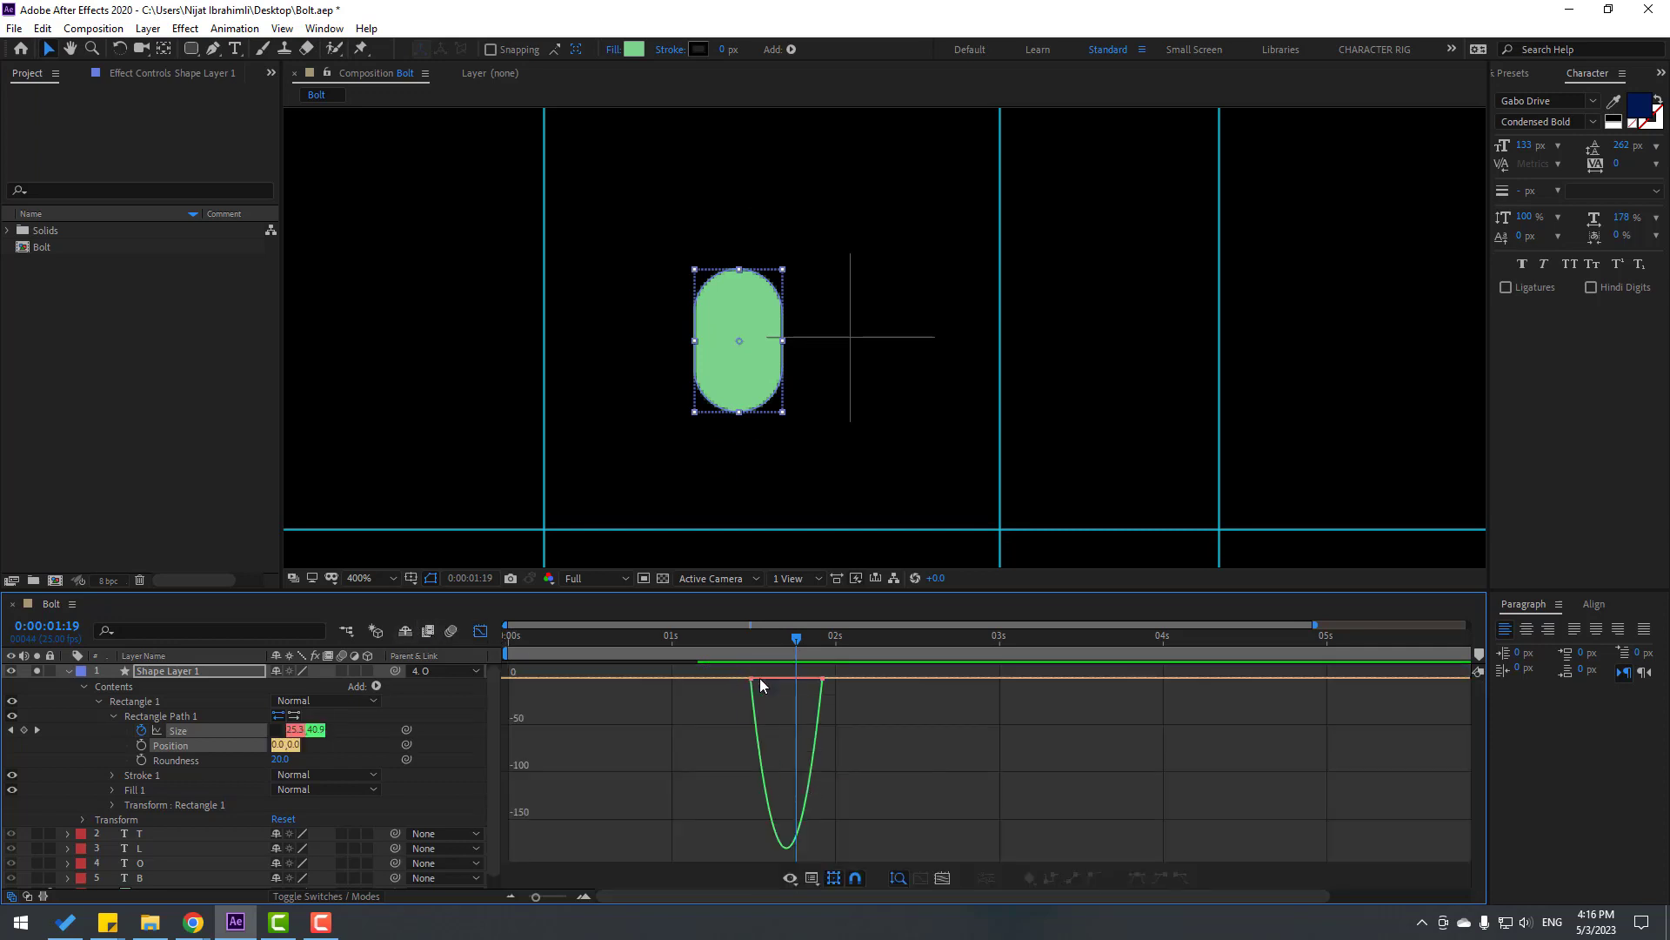
{"action": "left_click", "coordinate": [766, 681]}
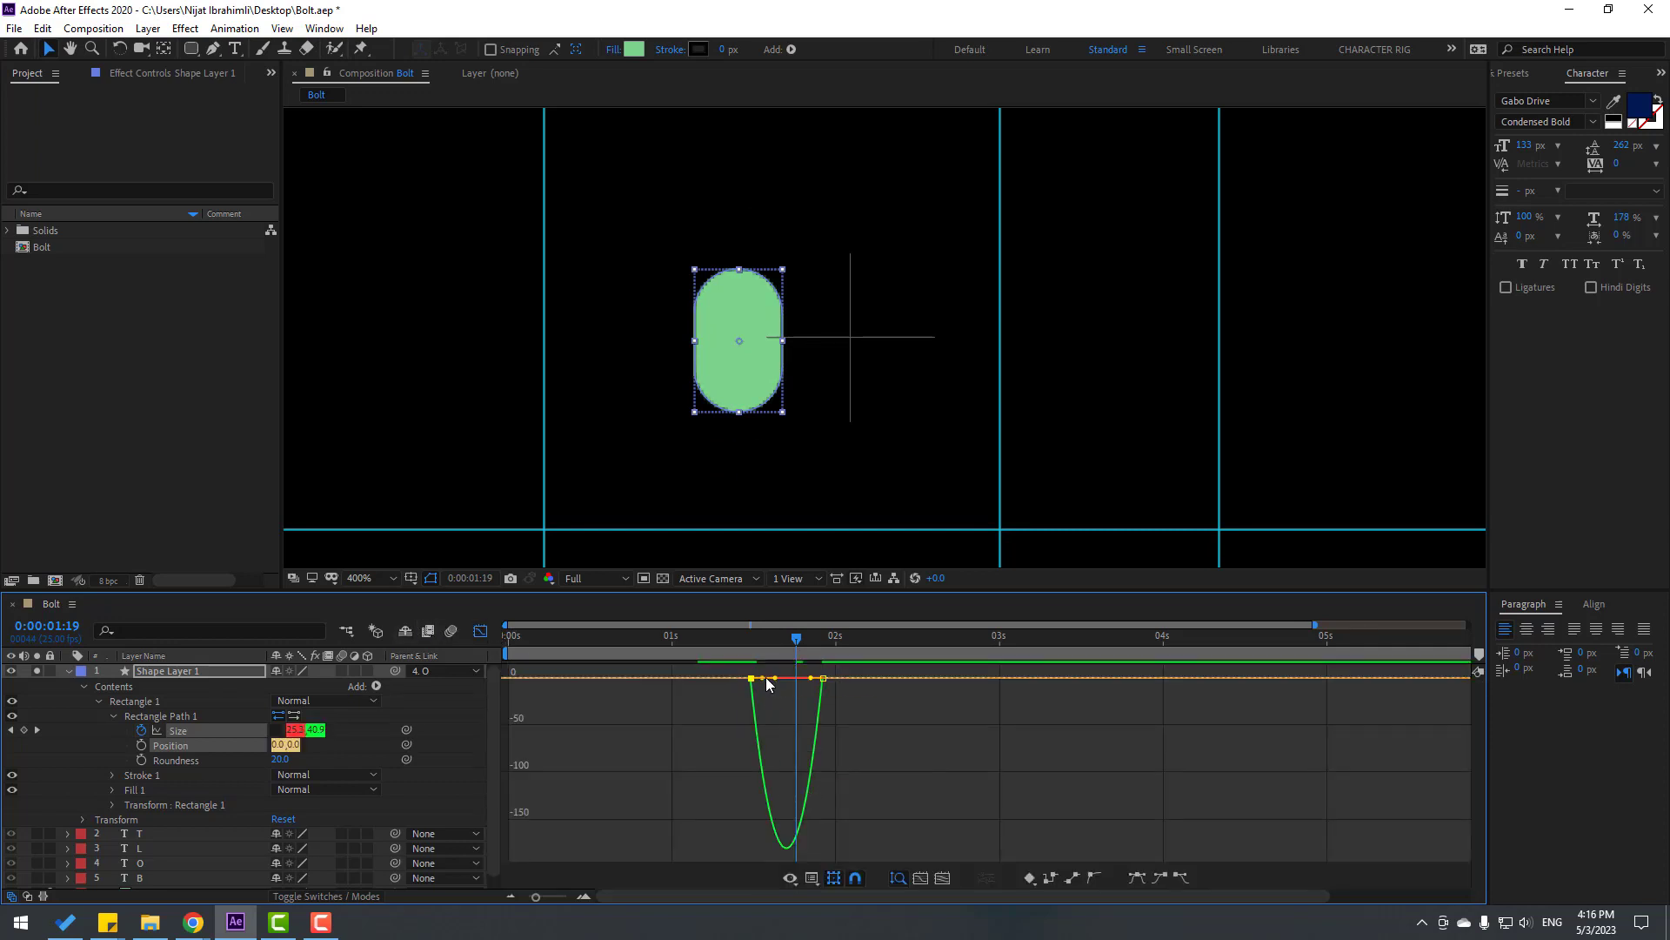
{"action": "left_click_drag", "start_coordinate": [768, 683], "coordinate": [779, 677]}
Start the work area just before the first Size keyframe, preview the shrinking shape, and return to the layer bar view.
{"action": "left_click_drag", "start_coordinate": [507, 653], "coordinate": [721, 654]}
{"action": "key", "text": "space"}
{"action": "key", "text": "space"}
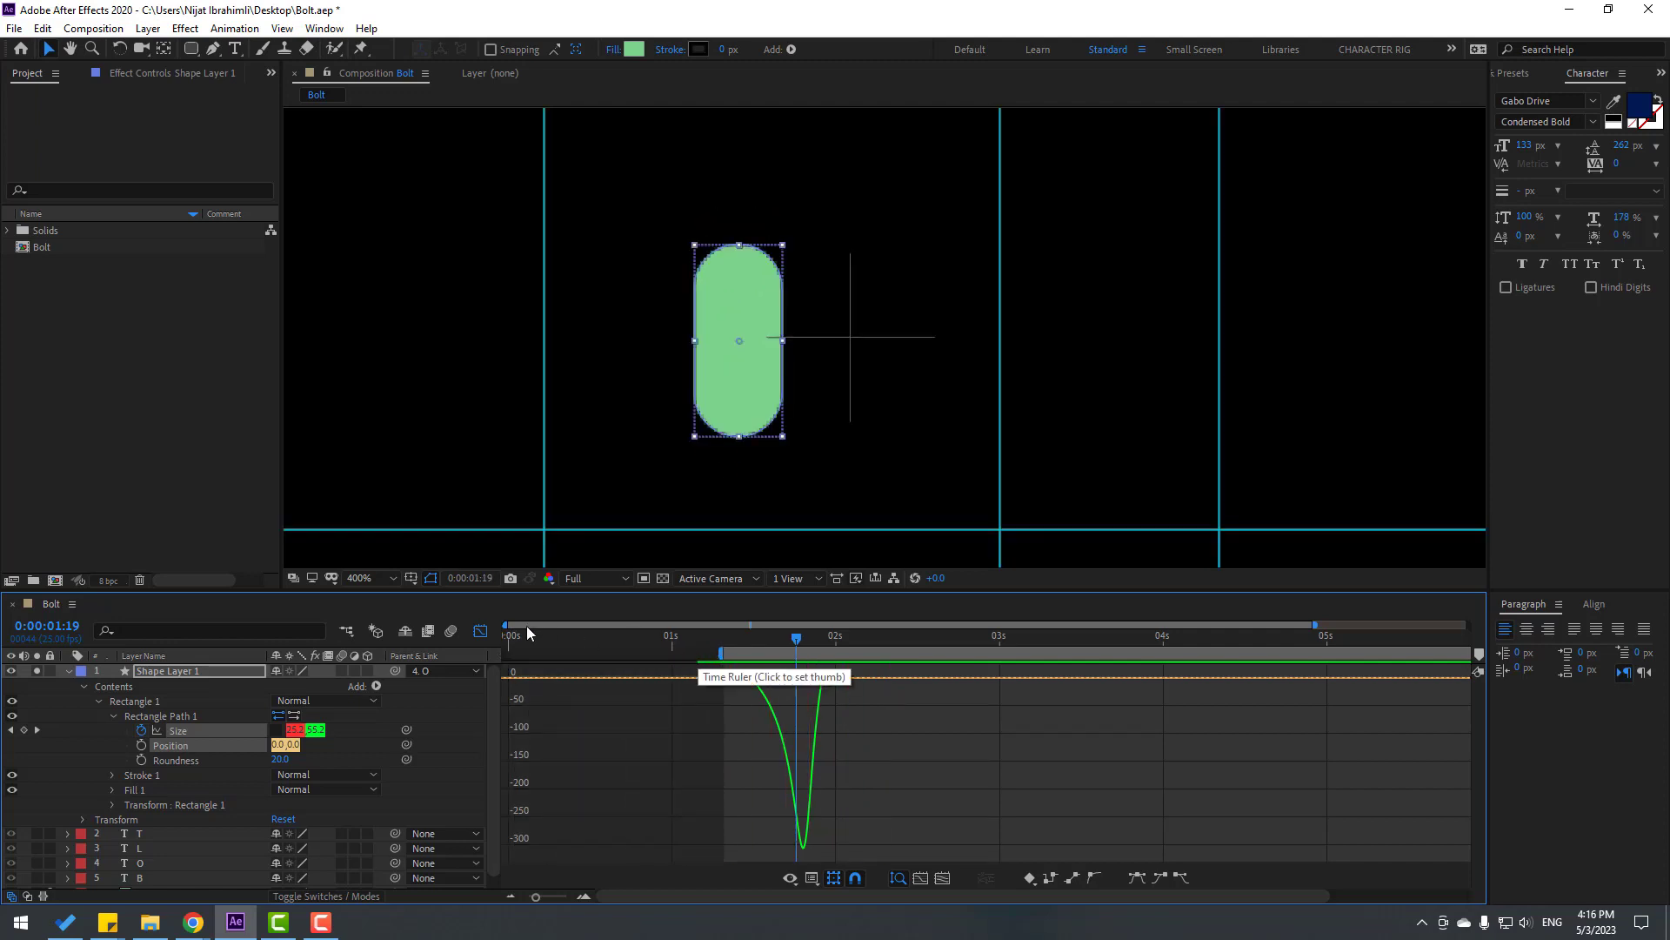
{"action": "left_click", "coordinate": [481, 630]}
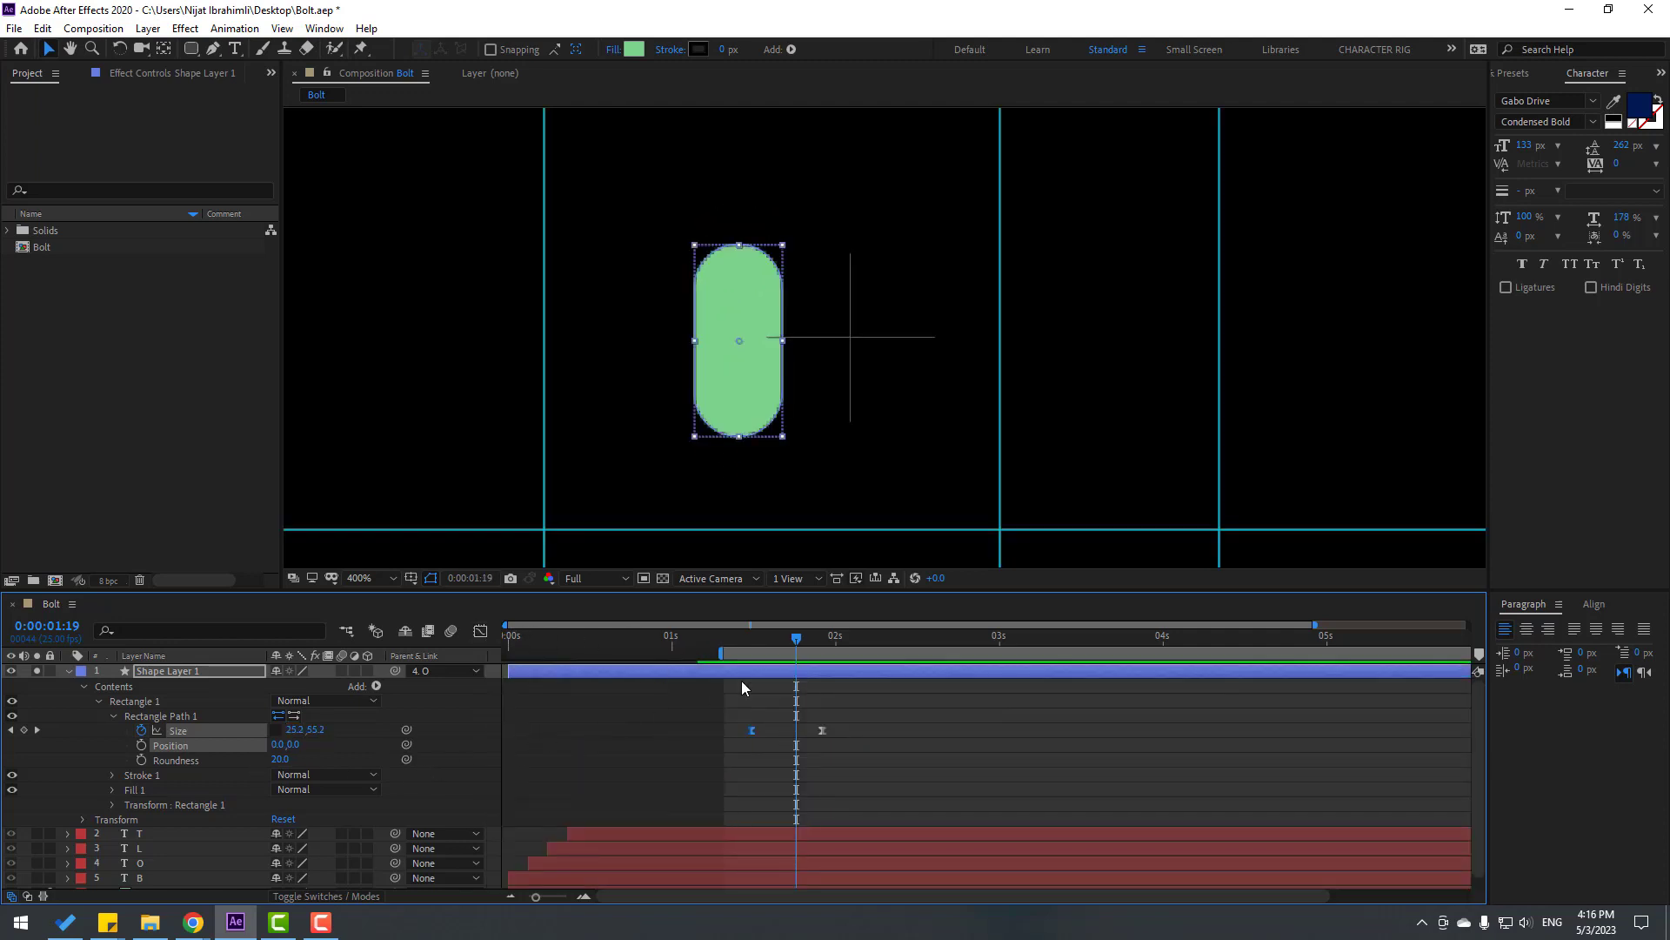
Add a Position keyframe to the shape layer at 0:00:01:12 and show all of its animated properties.
{"action": "key", "text": "j"}
{"action": "left_click", "coordinate": [162, 673]}
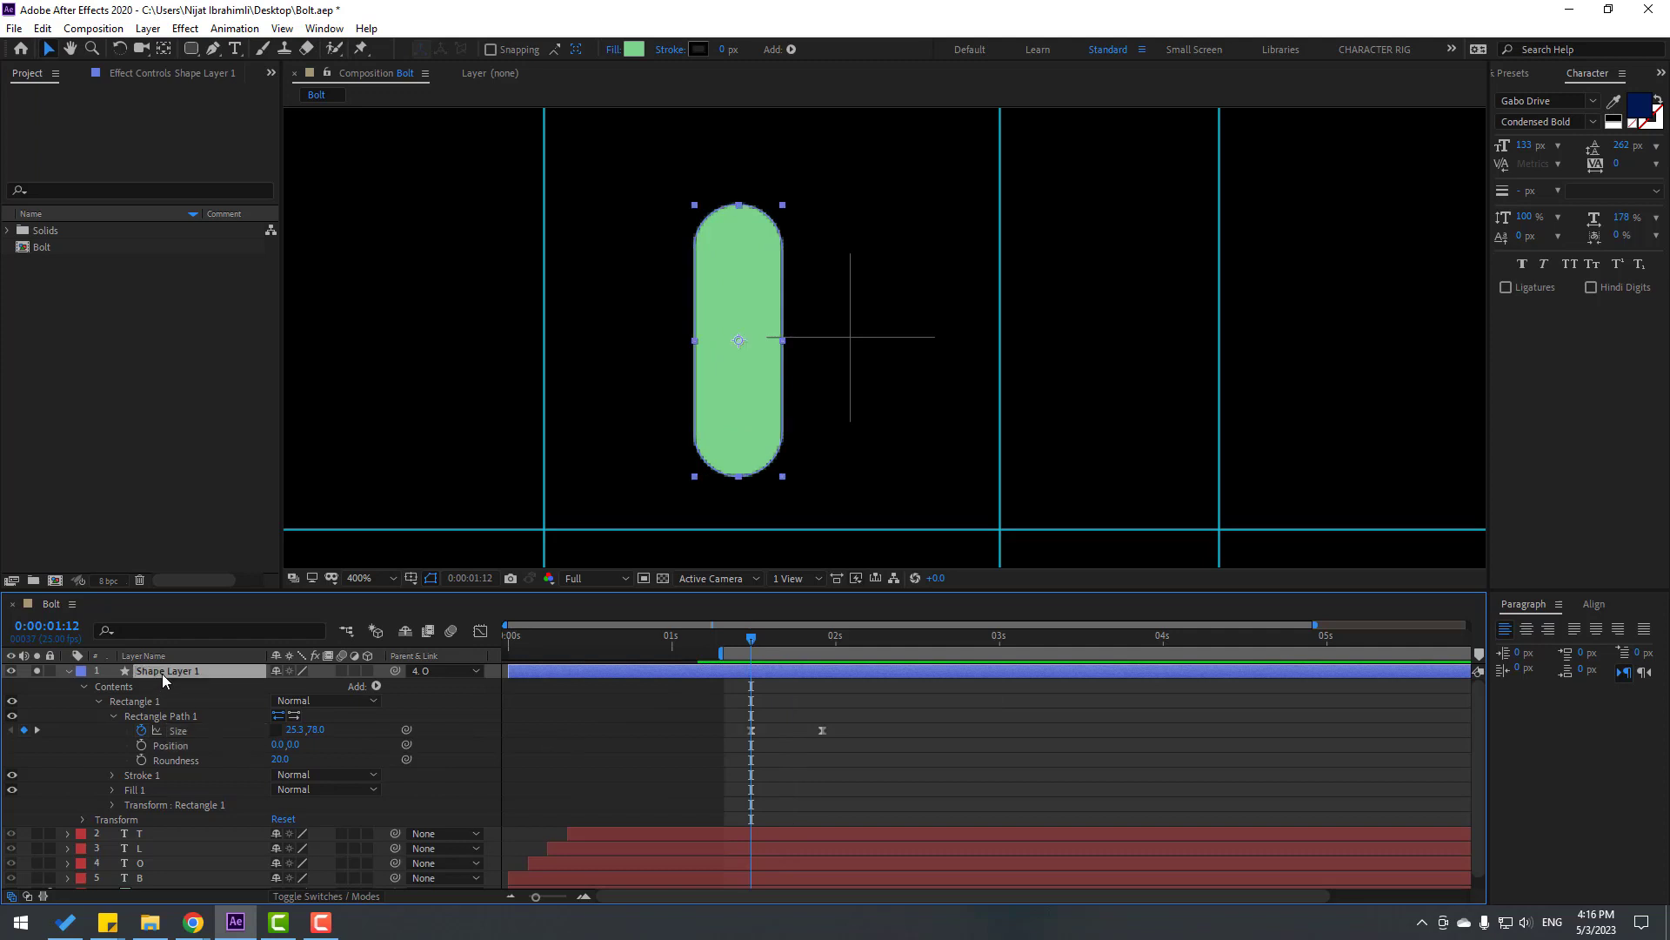
{"action": "key", "text": "p"}
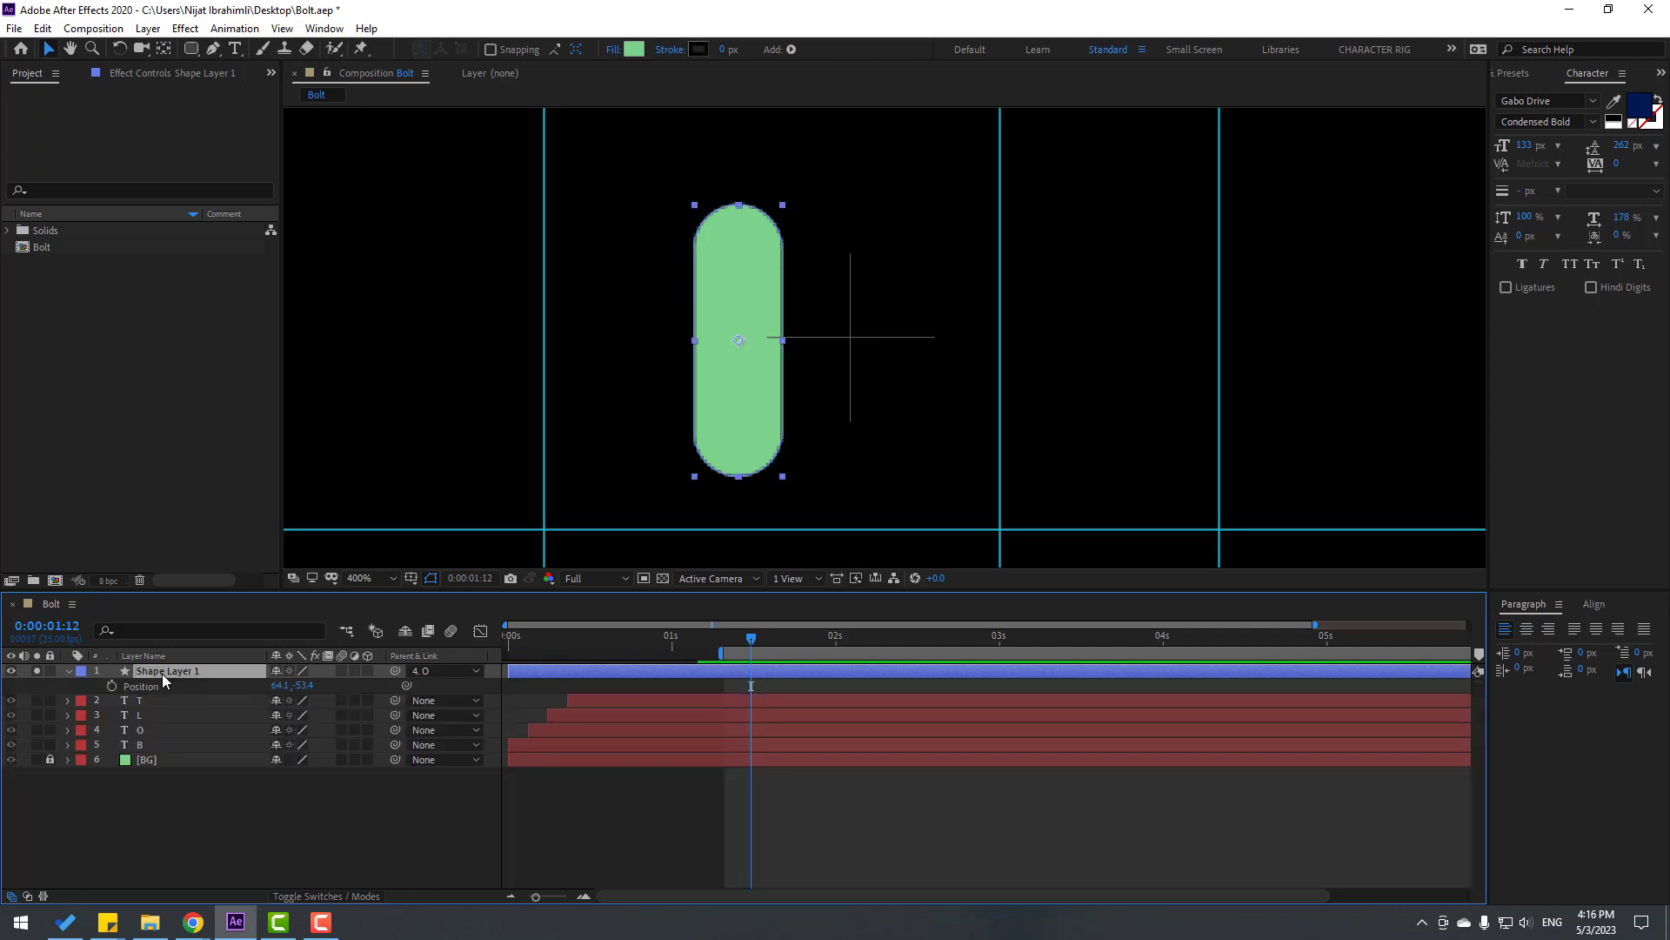
{"action": "left_click", "coordinate": [112, 687]}
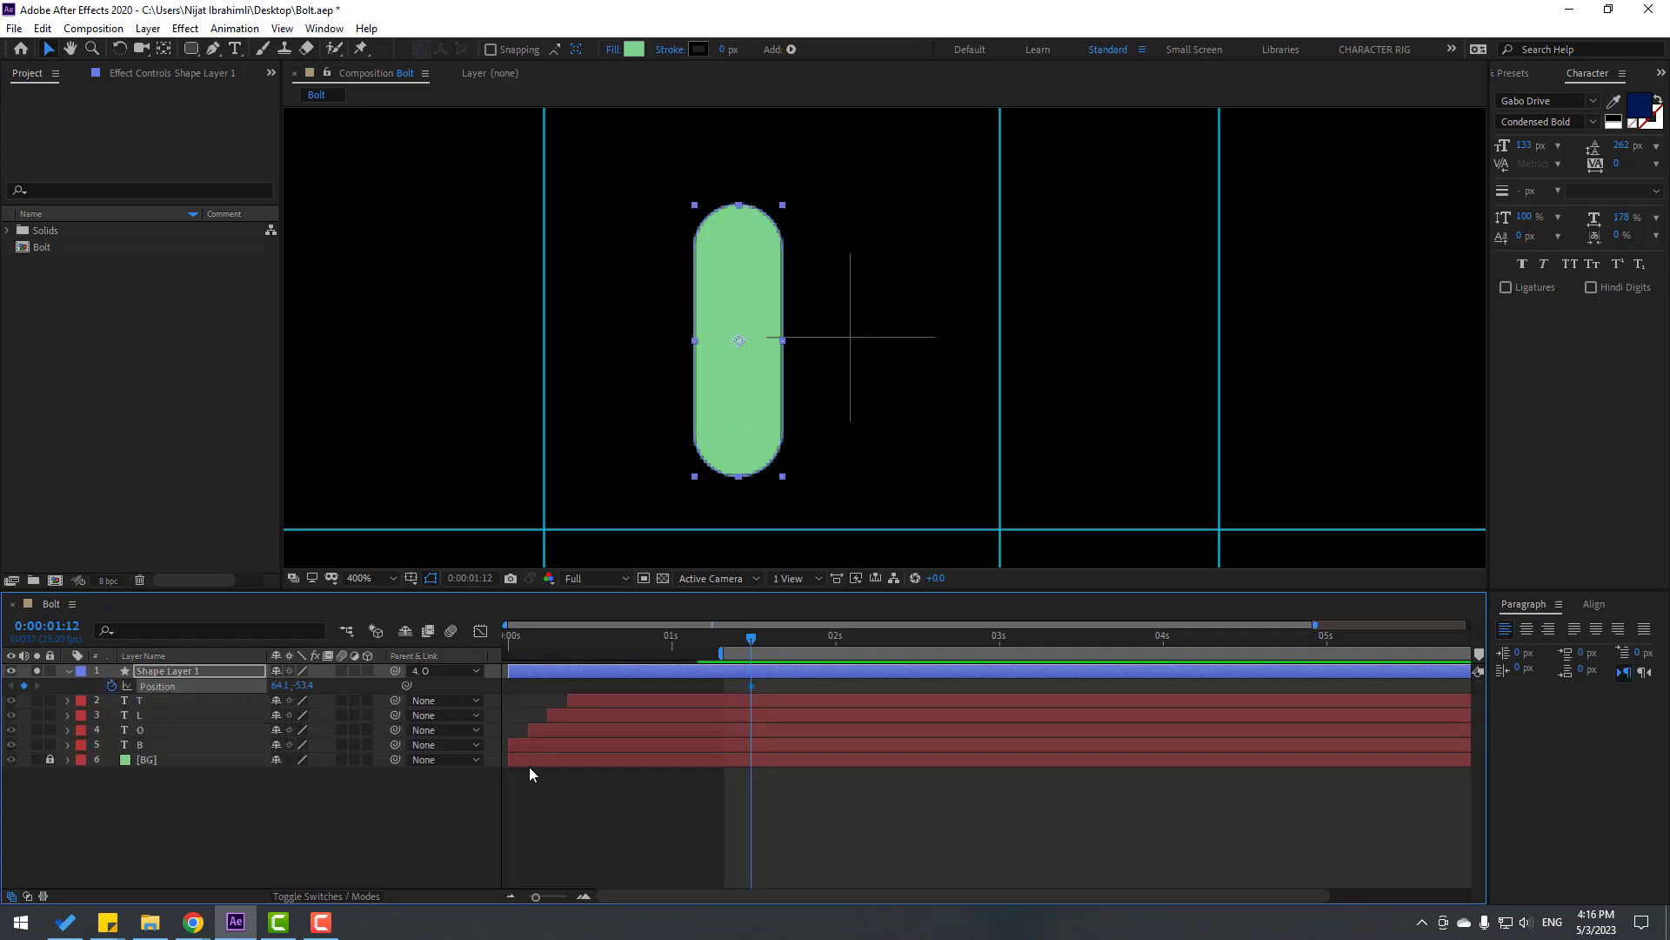
{"action": "key", "text": "u"}
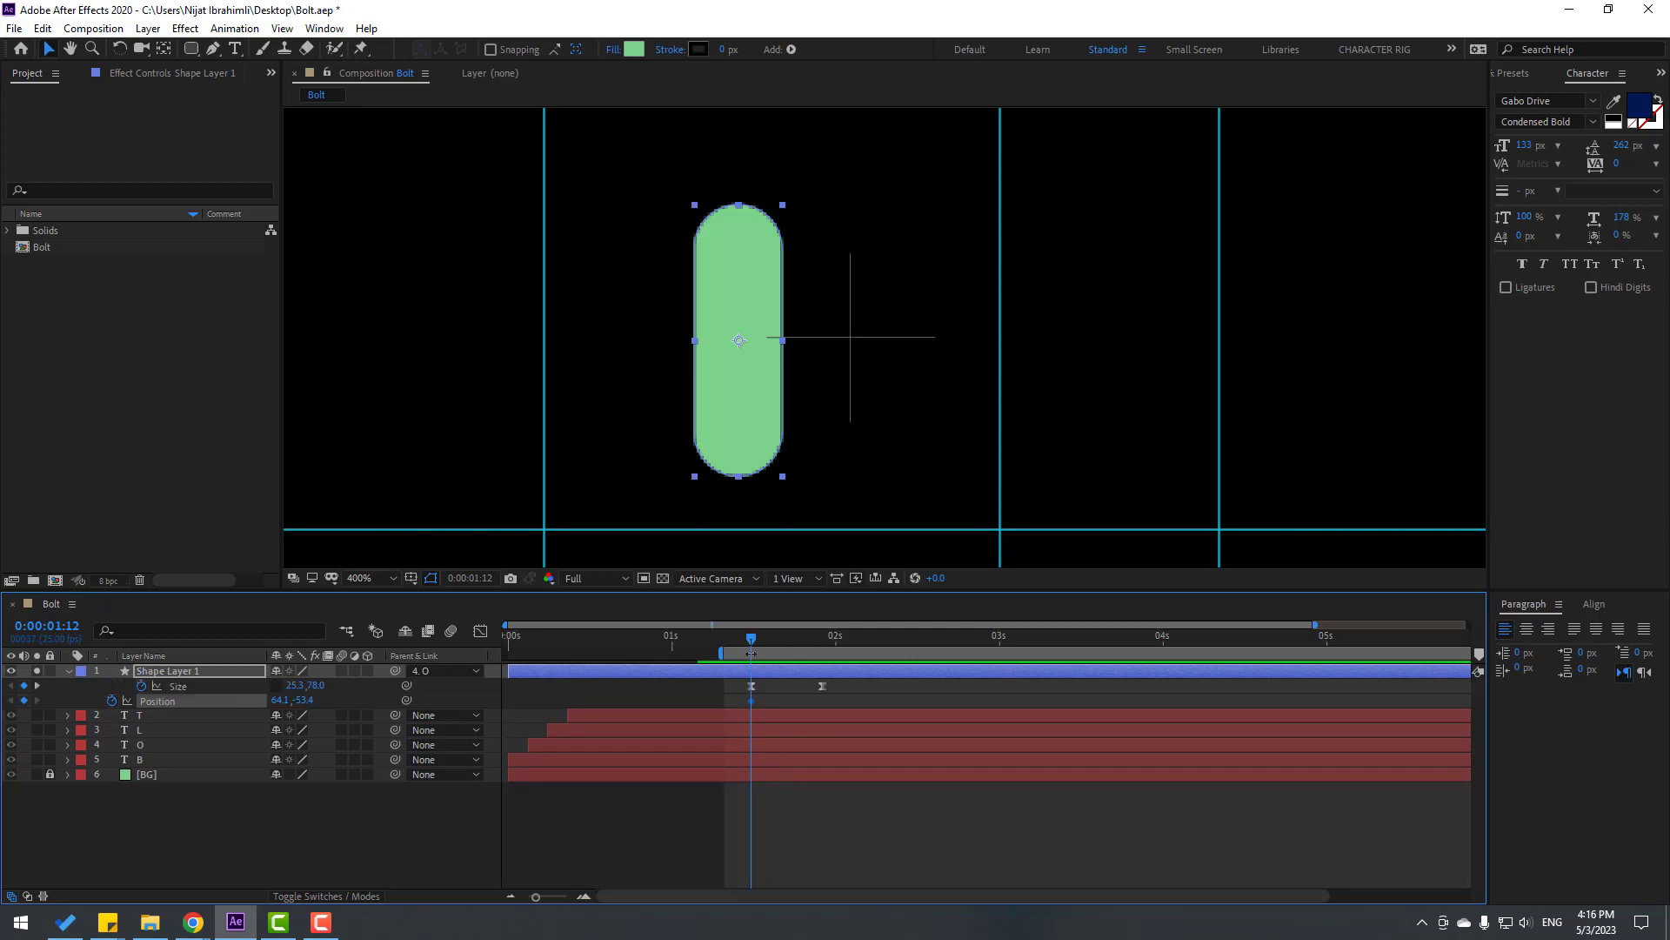
At 0:00:01:23, set the shape layer's Y position to 17.6, then turn off its solo and check the motion.
{"action": "left_click_drag", "start_coordinate": [758, 636], "coordinate": [822, 634]}
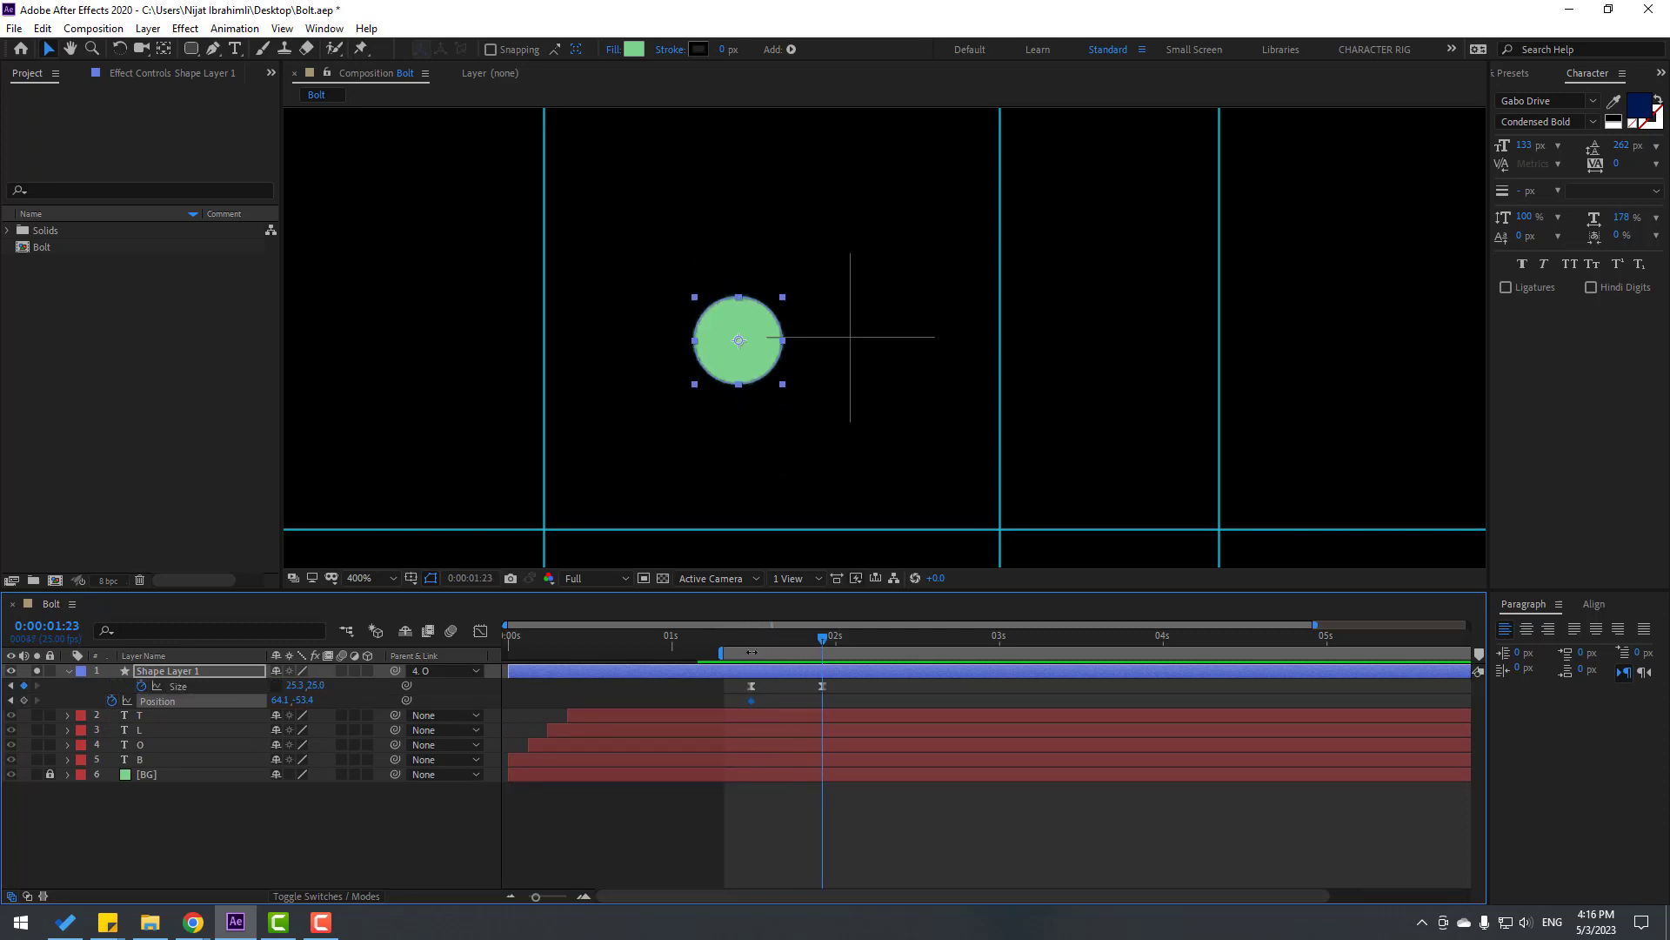
{"action": "key", "text": "comma"}
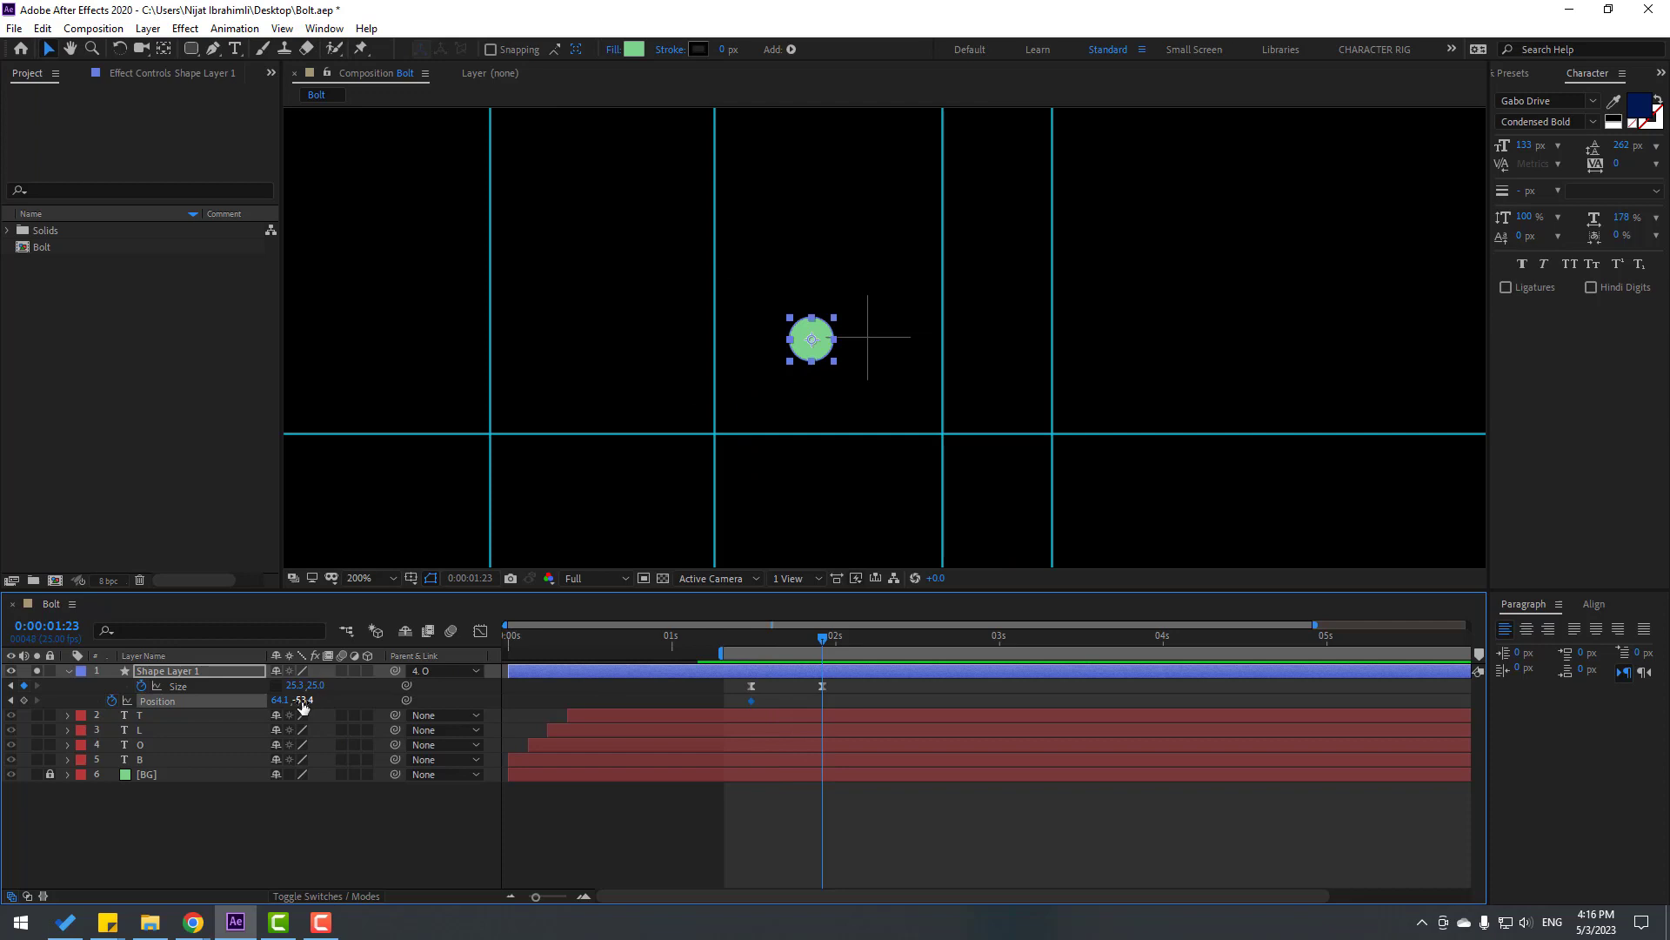
{"action": "mouse_move", "coordinate": [306, 700]}
{"action": "left_mouse_down"}
{"action": "mouse_move", "coordinate": [348, 702]}
{"action": "mouse_move", "coordinate": [300, 696]}
{"action": "left_mouse_up"}
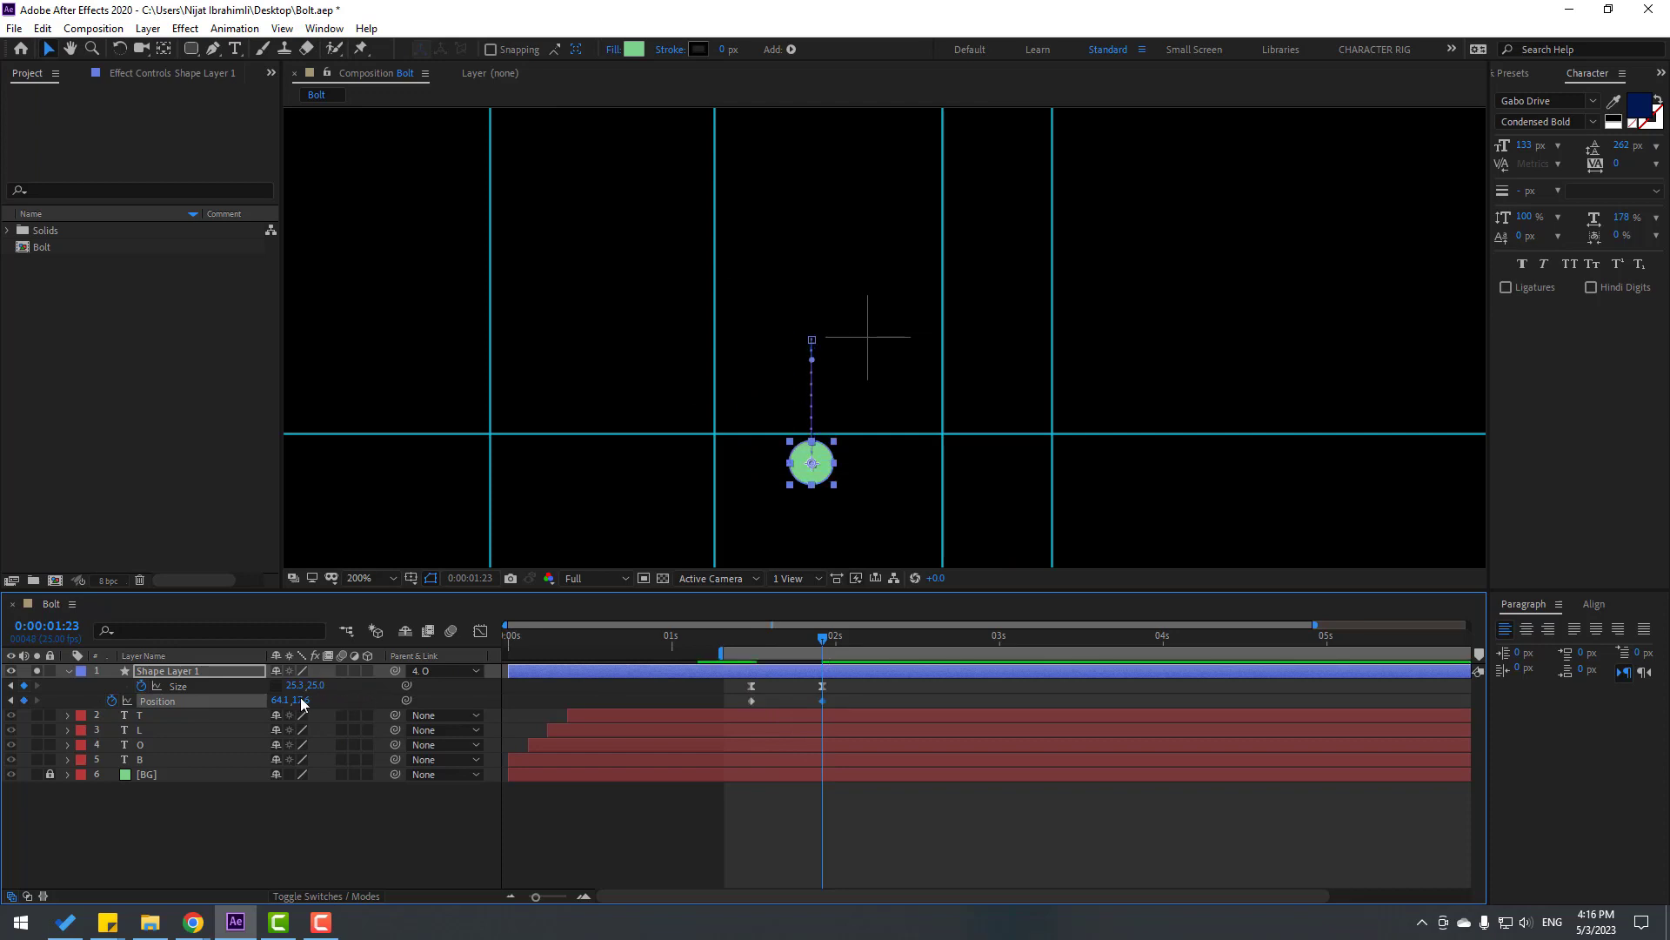
{"action": "left_click", "coordinate": [36, 670]}
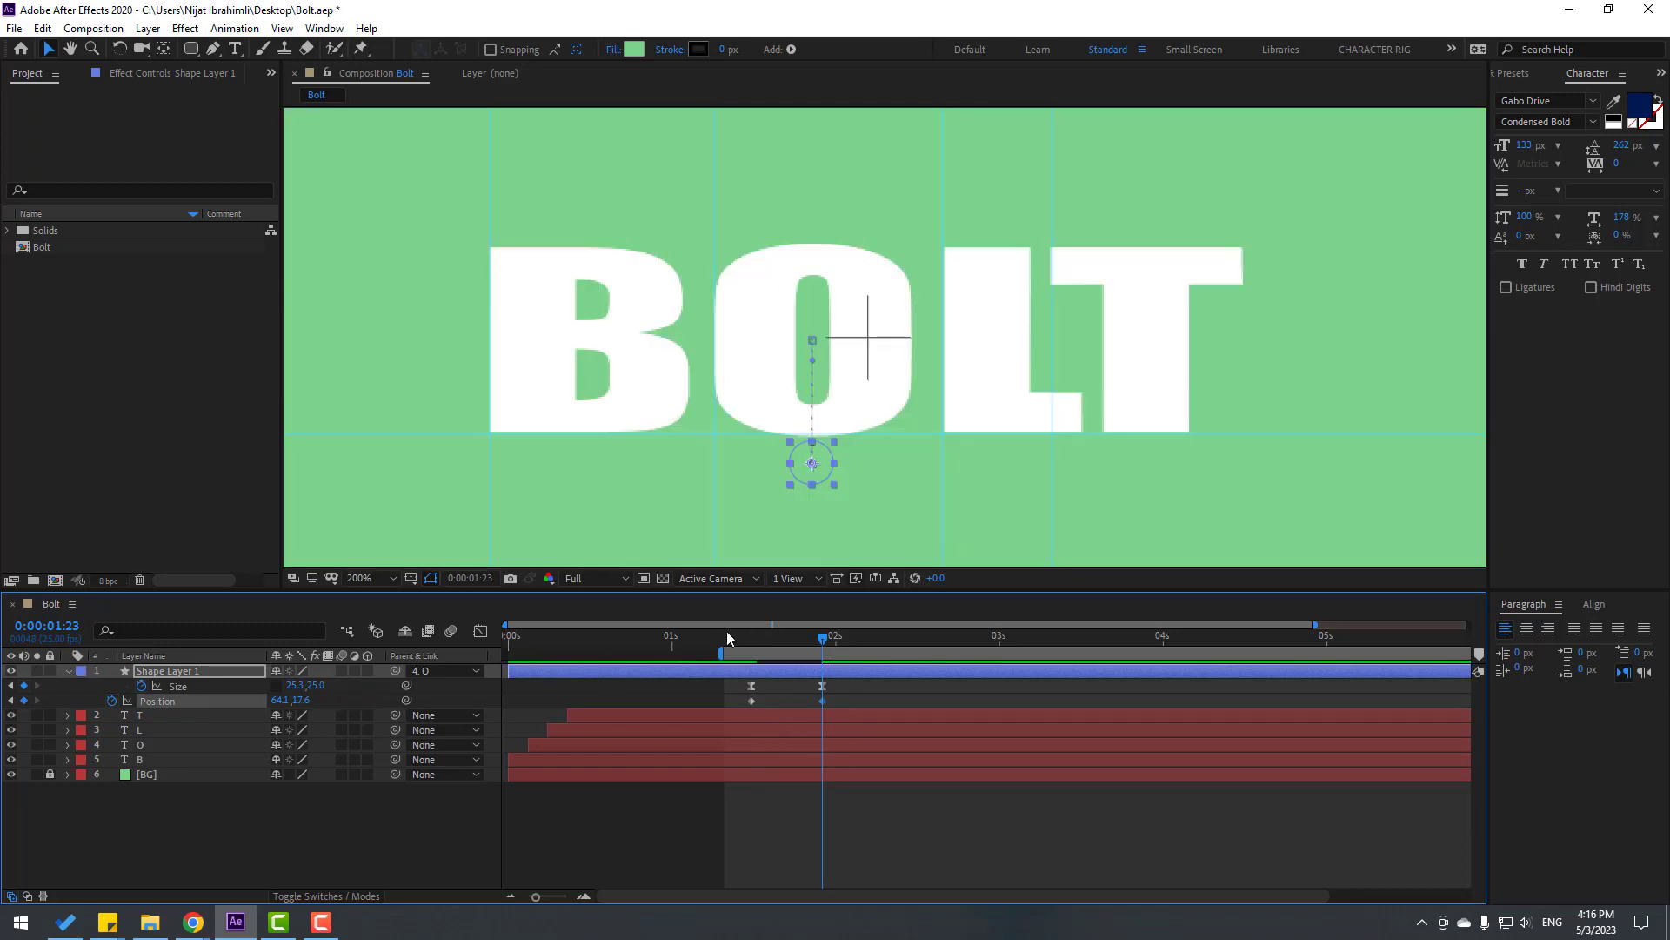
{"action": "left_click_drag", "start_coordinate": [727, 630], "coordinate": [776, 635]}
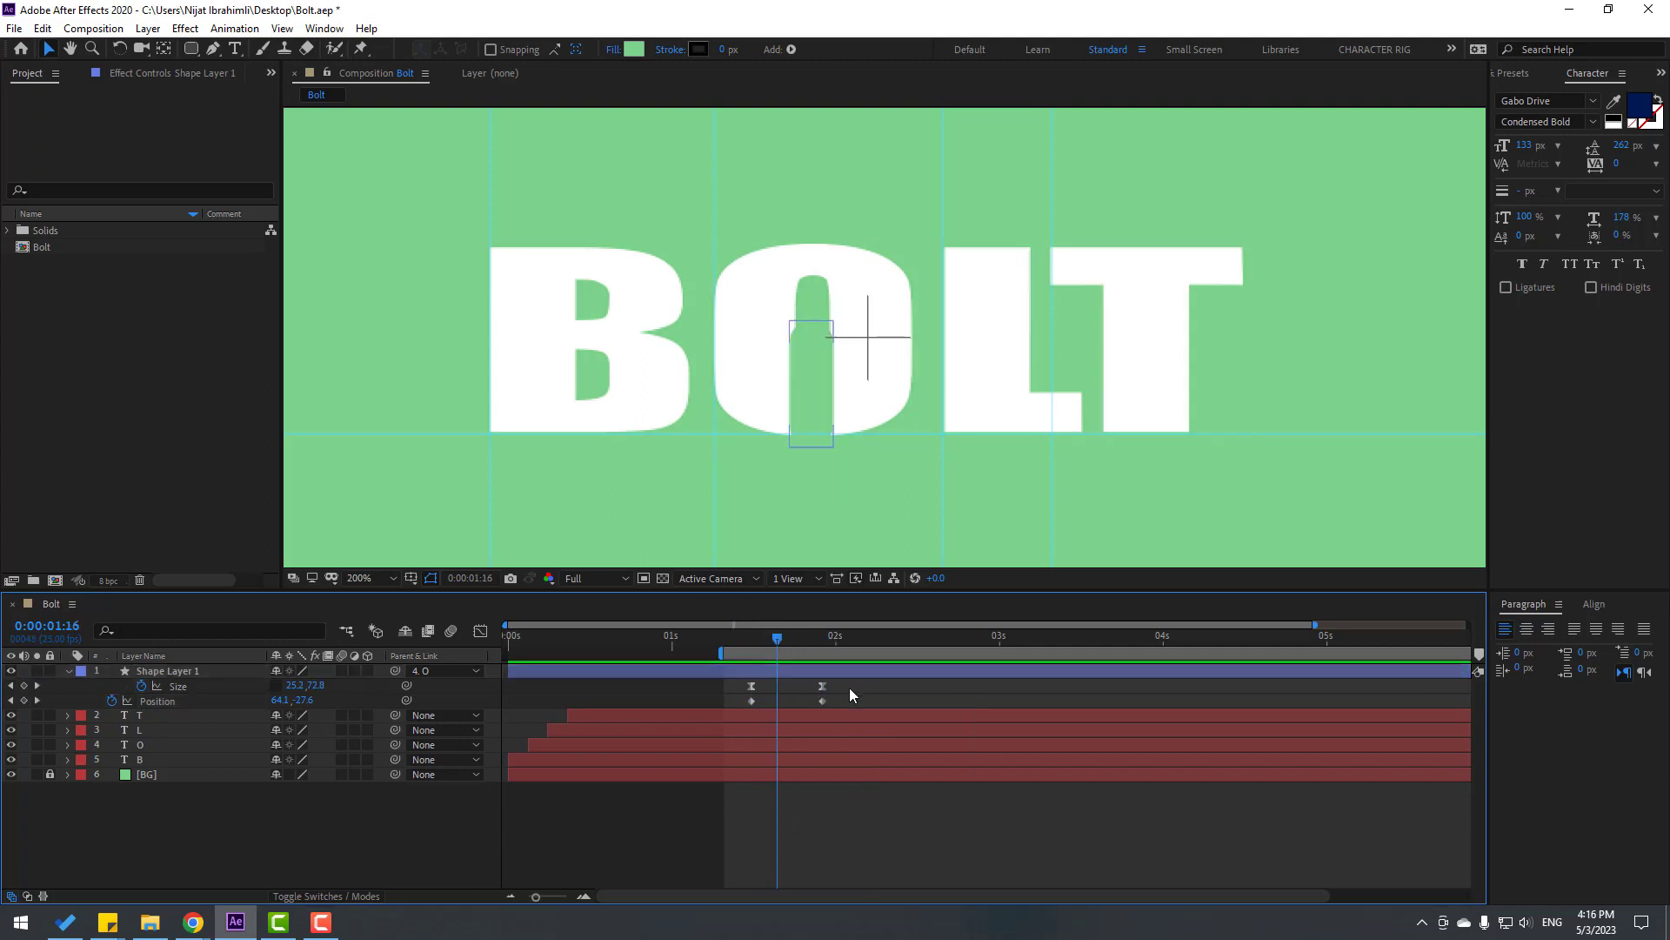
Apply Easy Ease to both Position keyframes of the shape layer.
{"action": "left_click", "coordinate": [752, 701]}
{"action": "right_click", "coordinate": [751, 703]}
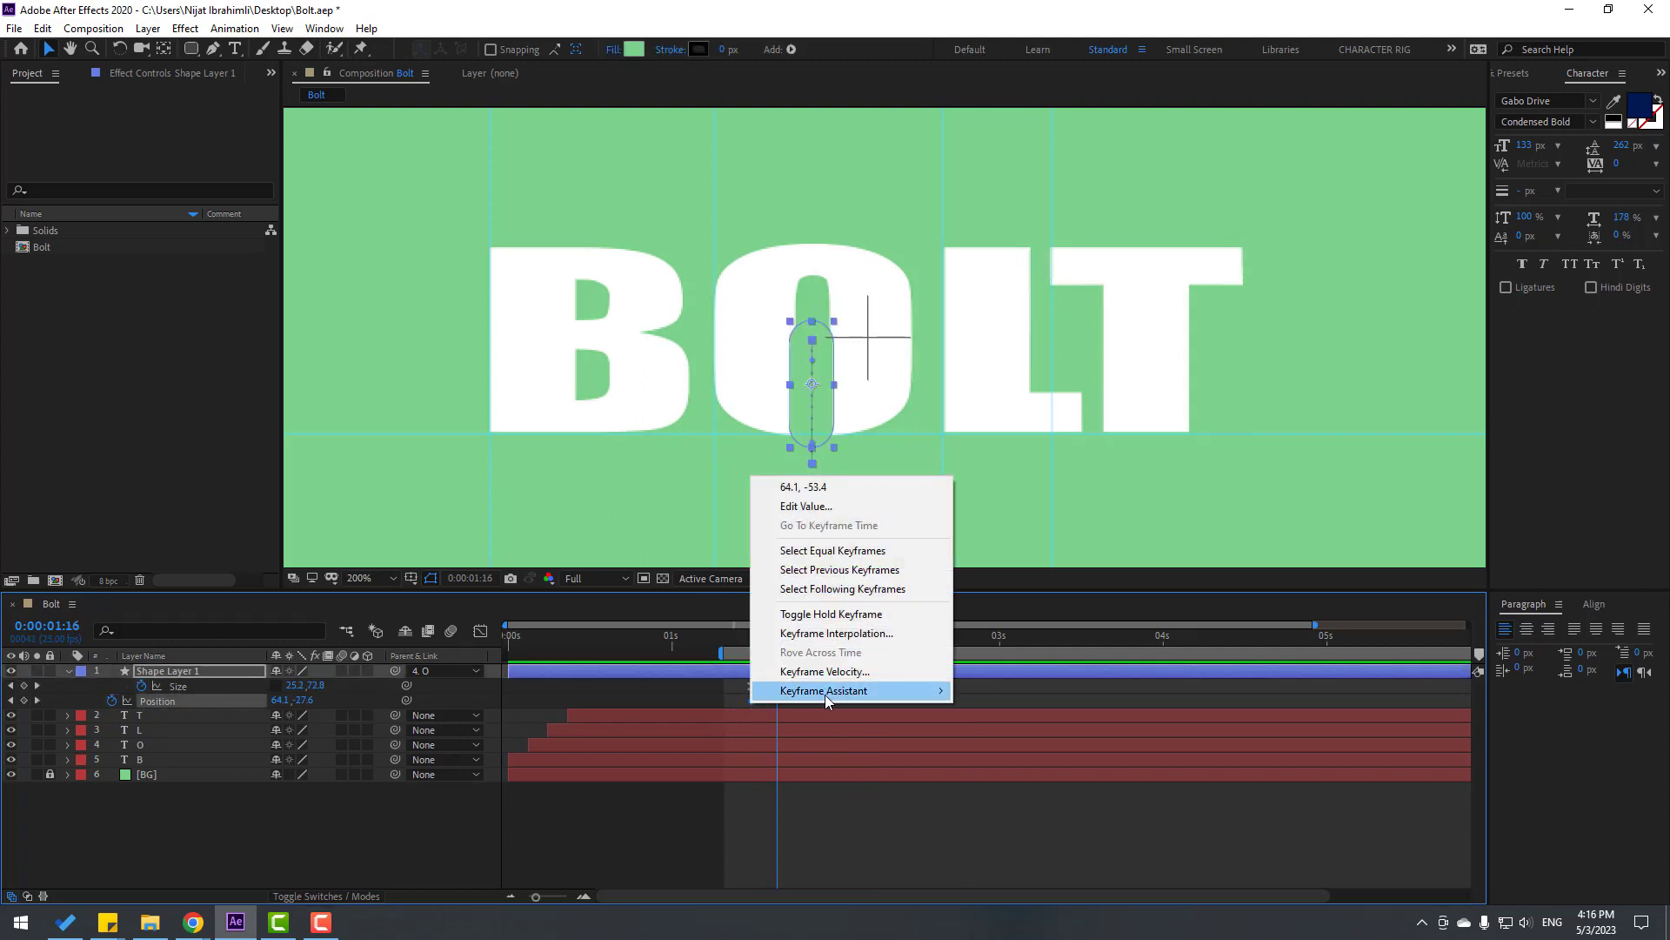
{"action": "mouse_move", "coordinate": [825, 694]}
{"action": "left_click", "coordinate": [1000, 746]}
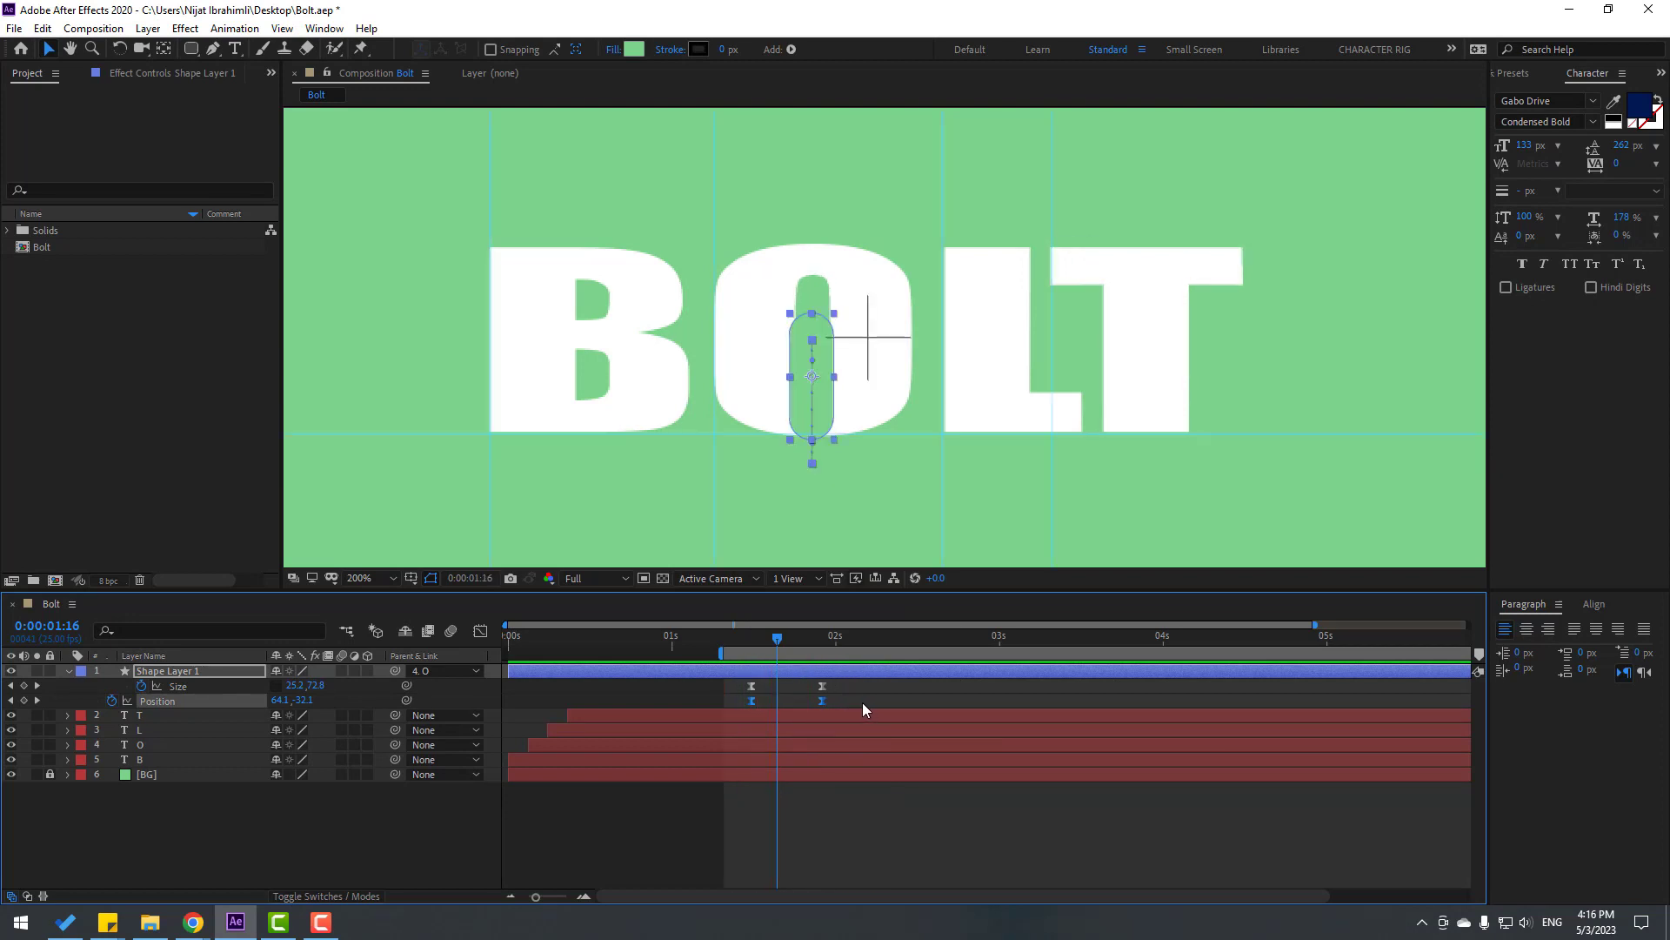
Preview the shape's downward motion and hide the BG layer to see the shape clearly.
{"action": "key", "text": "space"}
{"action": "key", "text": "space"}
{"action": "left_click_drag", "start_coordinate": [769, 639], "coordinate": [809, 639]}
{"action": "left_click", "coordinate": [10, 775]}
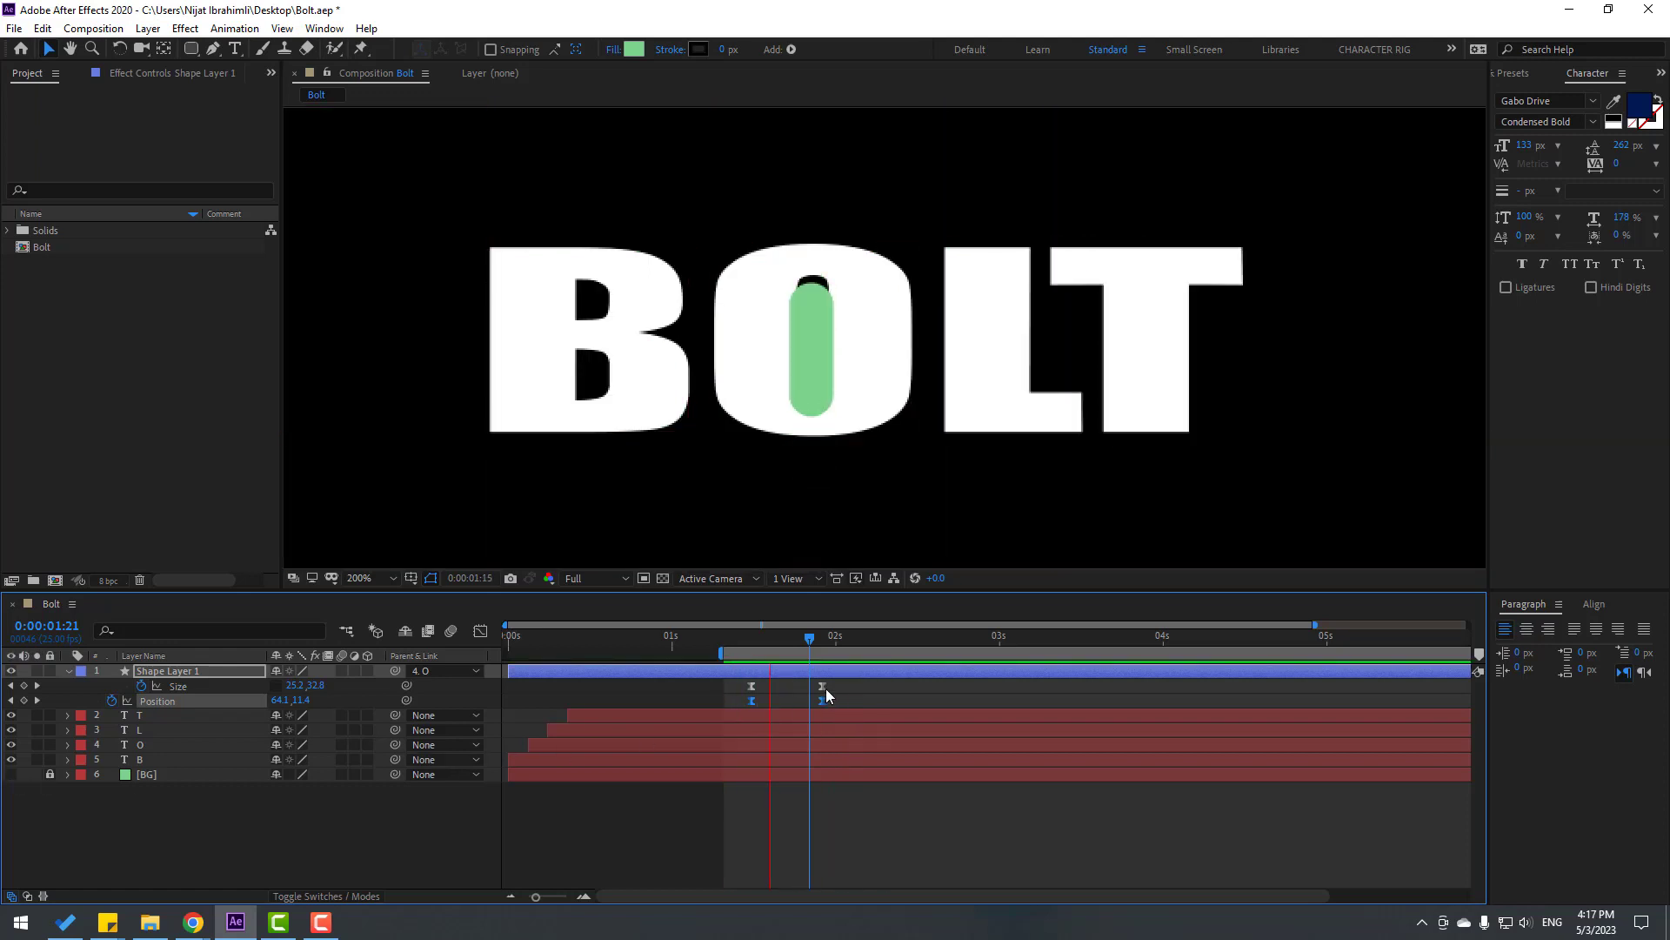
Move the ending Size keyframe earlier to 0:00:01:19 and preview the result.
{"action": "left_click", "coordinate": [764, 638]}
{"action": "left_click_drag", "start_coordinate": [777, 641], "coordinate": [793, 686]}
{"action": "left_click", "coordinate": [854, 698]}
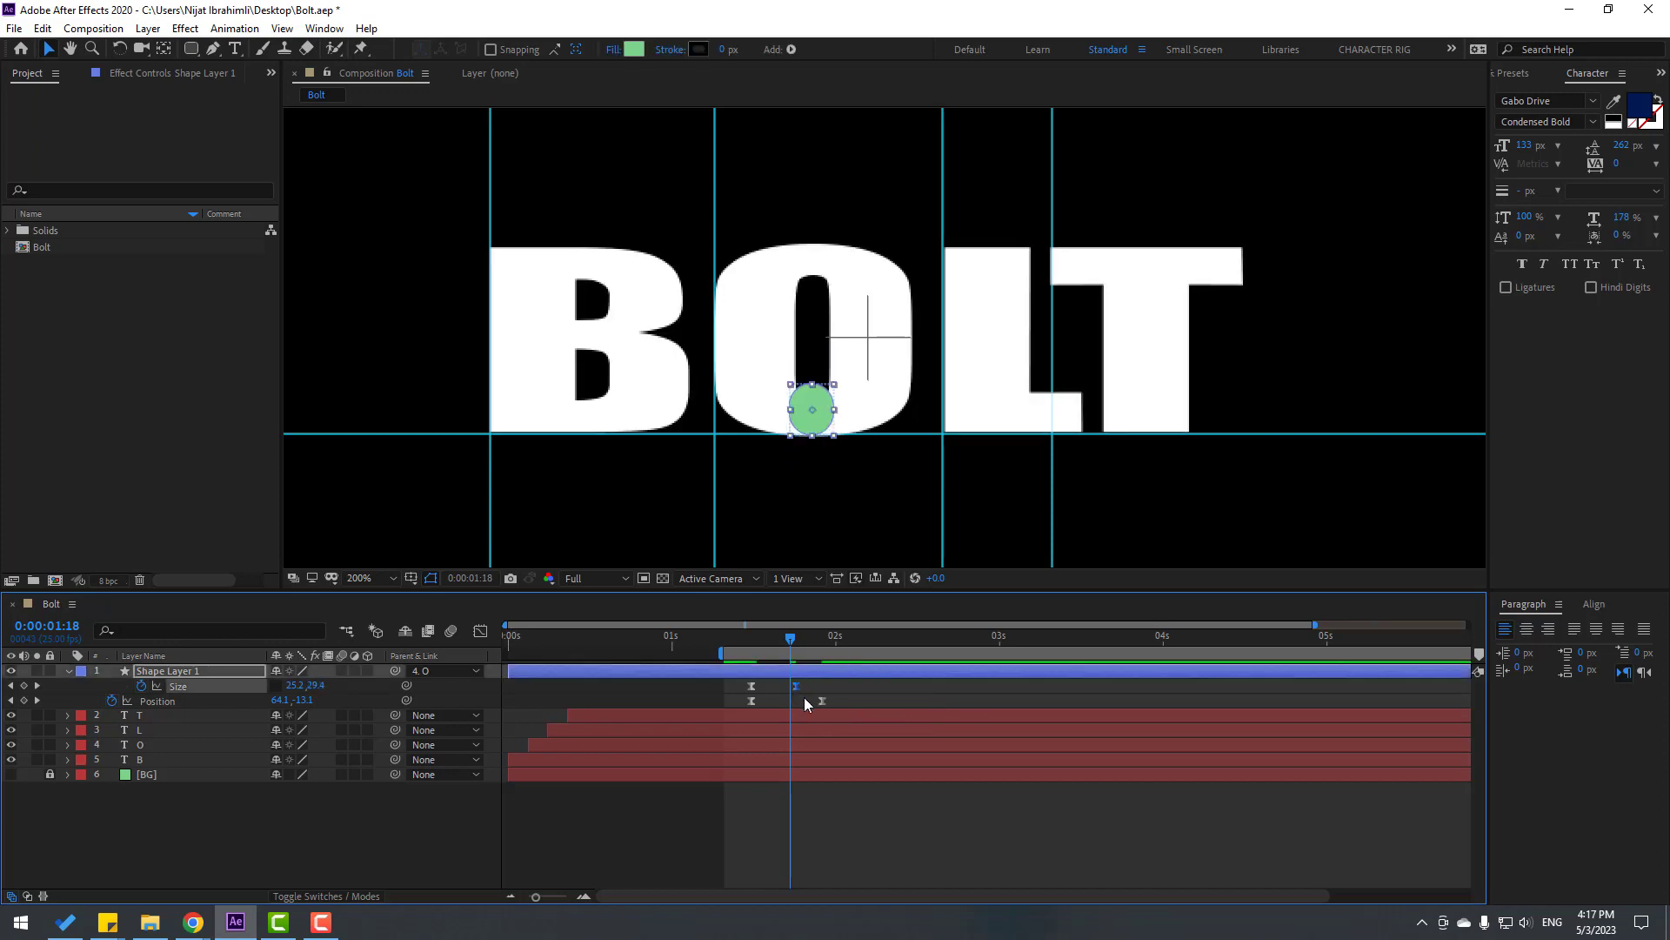
{"action": "key", "text": "space"}
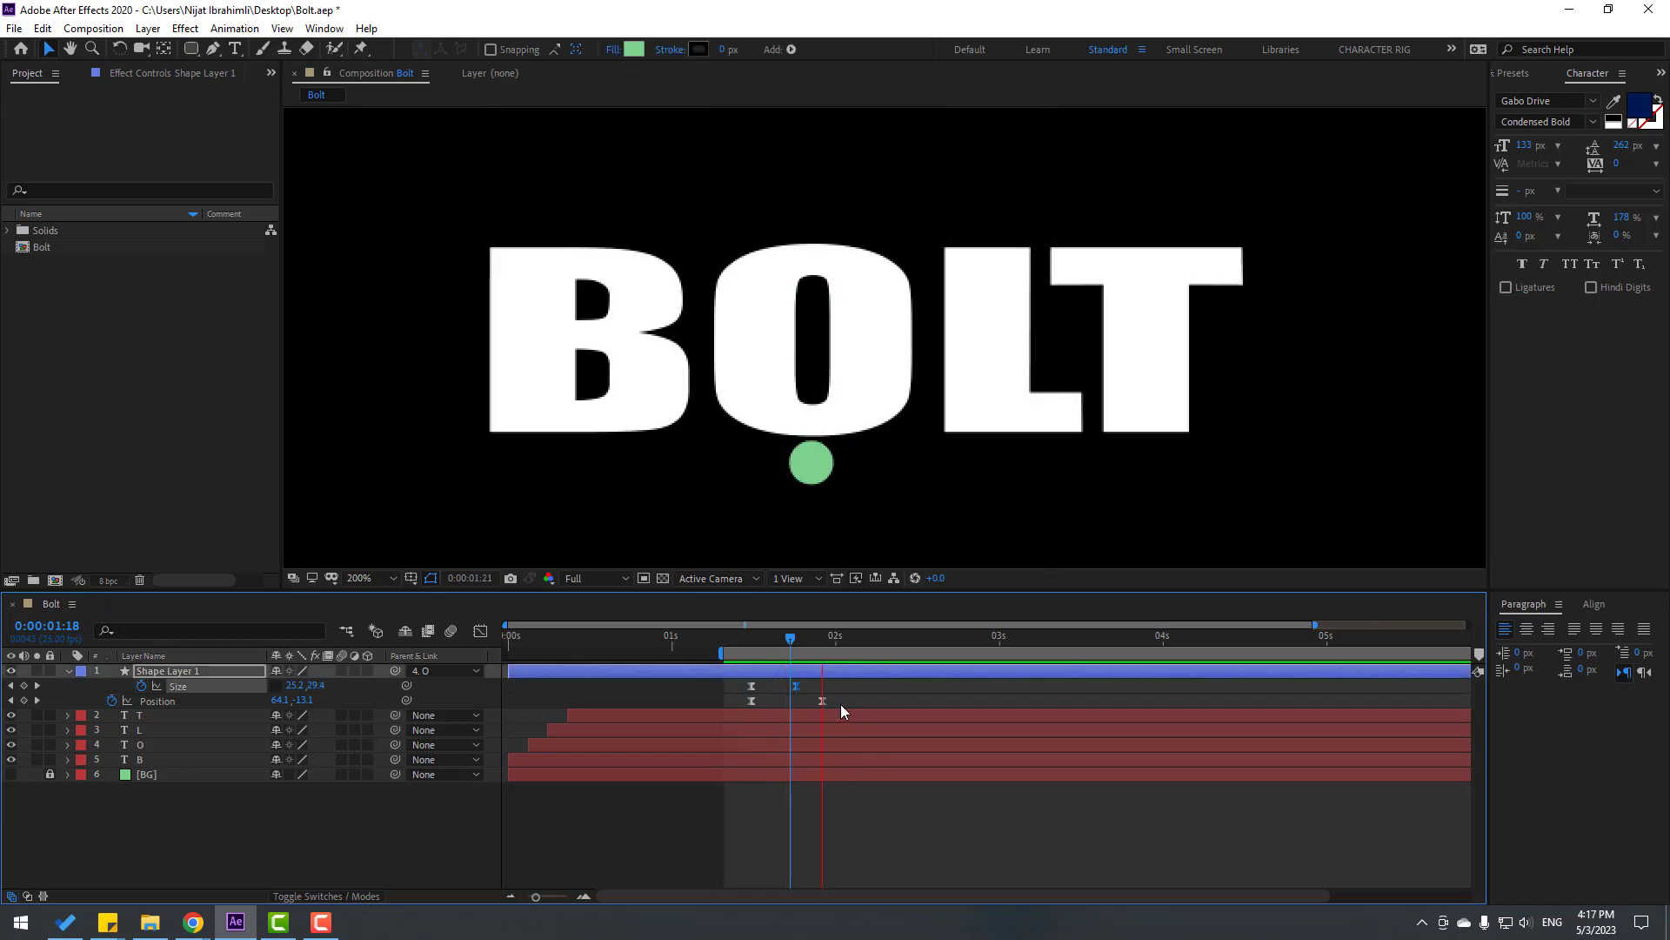
{"action": "key", "text": "space"}
At the 0:00:01:23 Position keyframe, lower the circle to a Y position of about 23.6 and preview the motion.
{"action": "left_click", "coordinate": [810, 638]}
{"action": "left_click_drag", "start_coordinate": [817, 639], "coordinate": [821, 637]}
{"action": "left_click", "coordinate": [821, 700]}
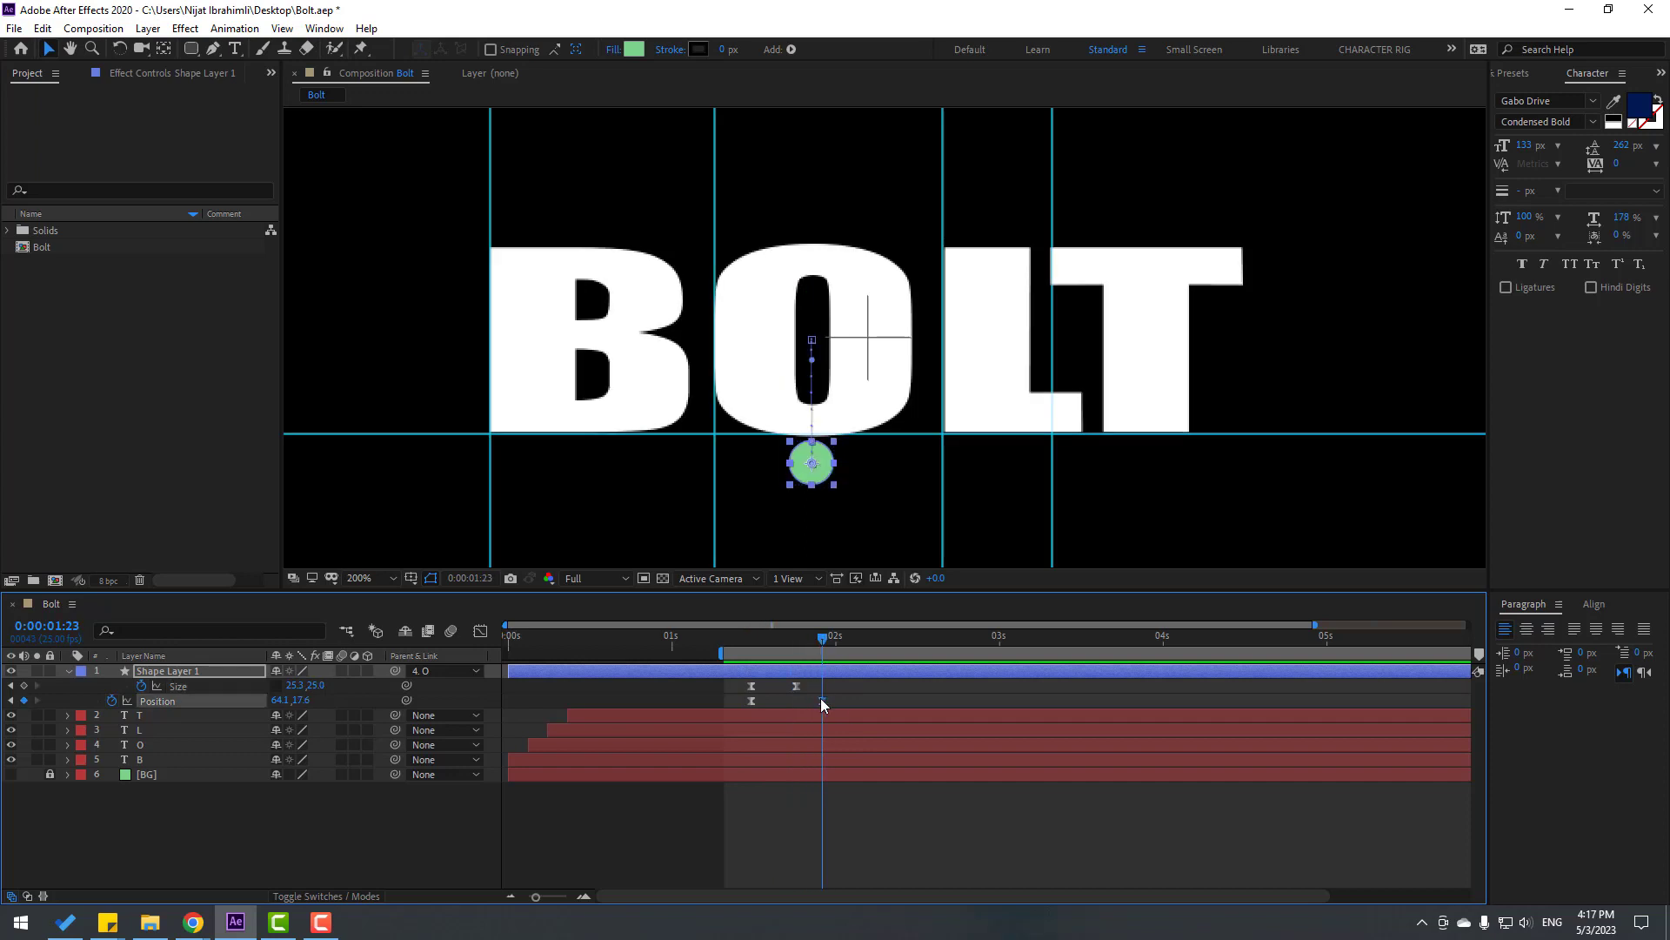
{"action": "left_click_drag", "start_coordinate": [302, 703], "coordinate": [308, 699]}
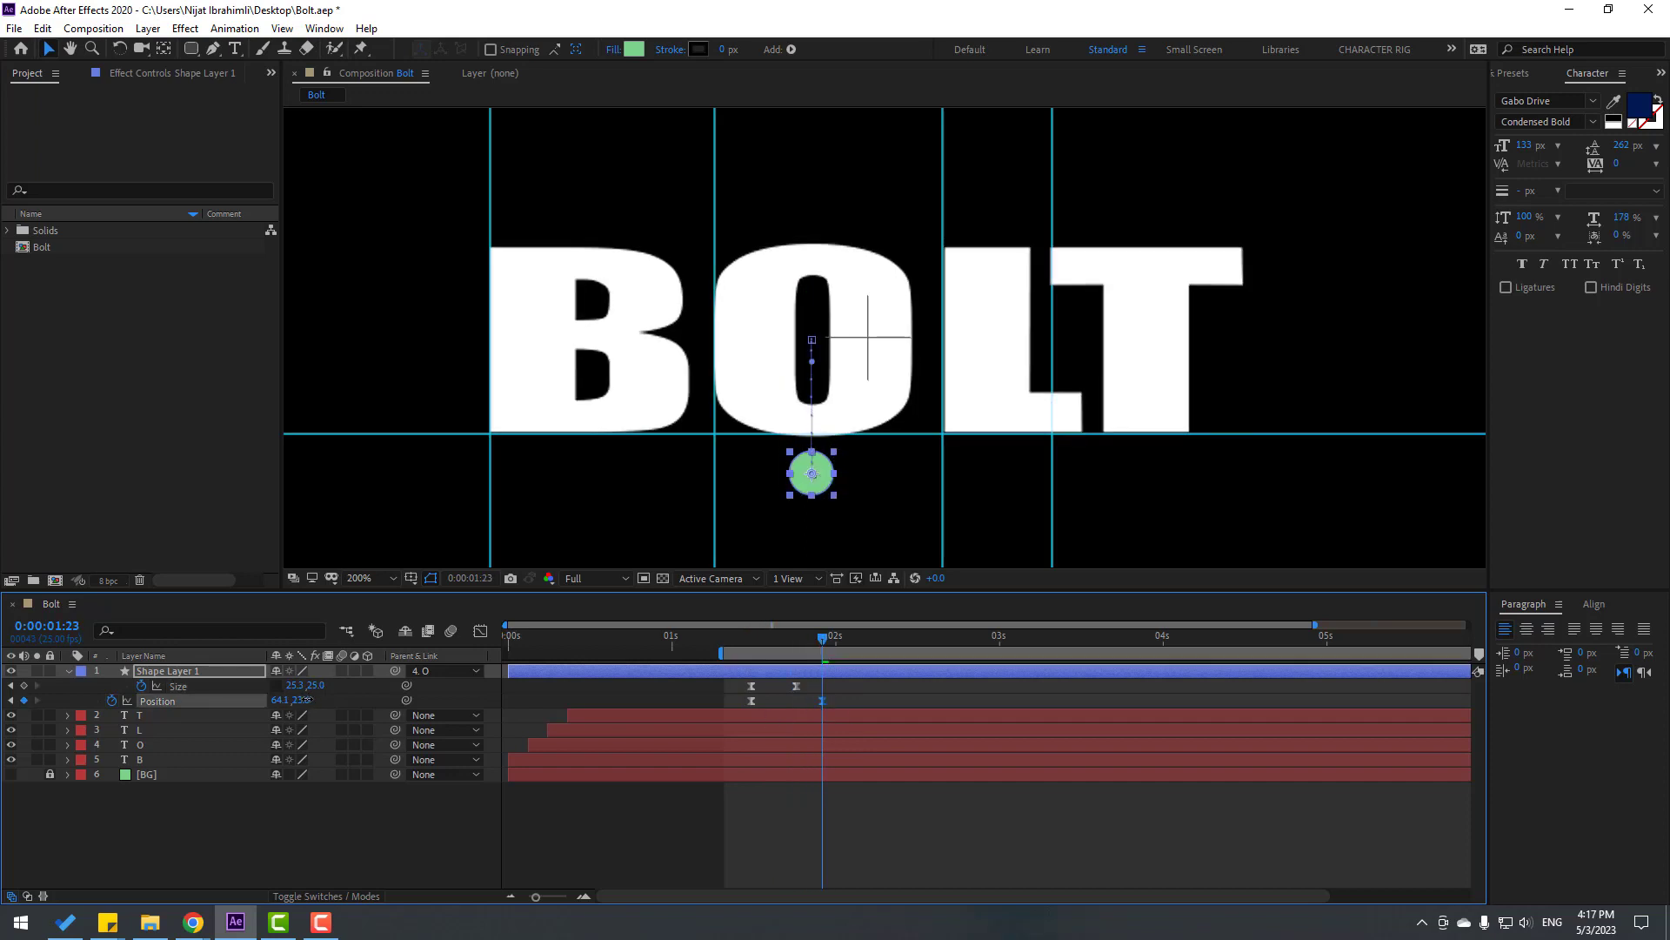
{"action": "key", "text": "space"}
{"action": "key", "text": "space"}
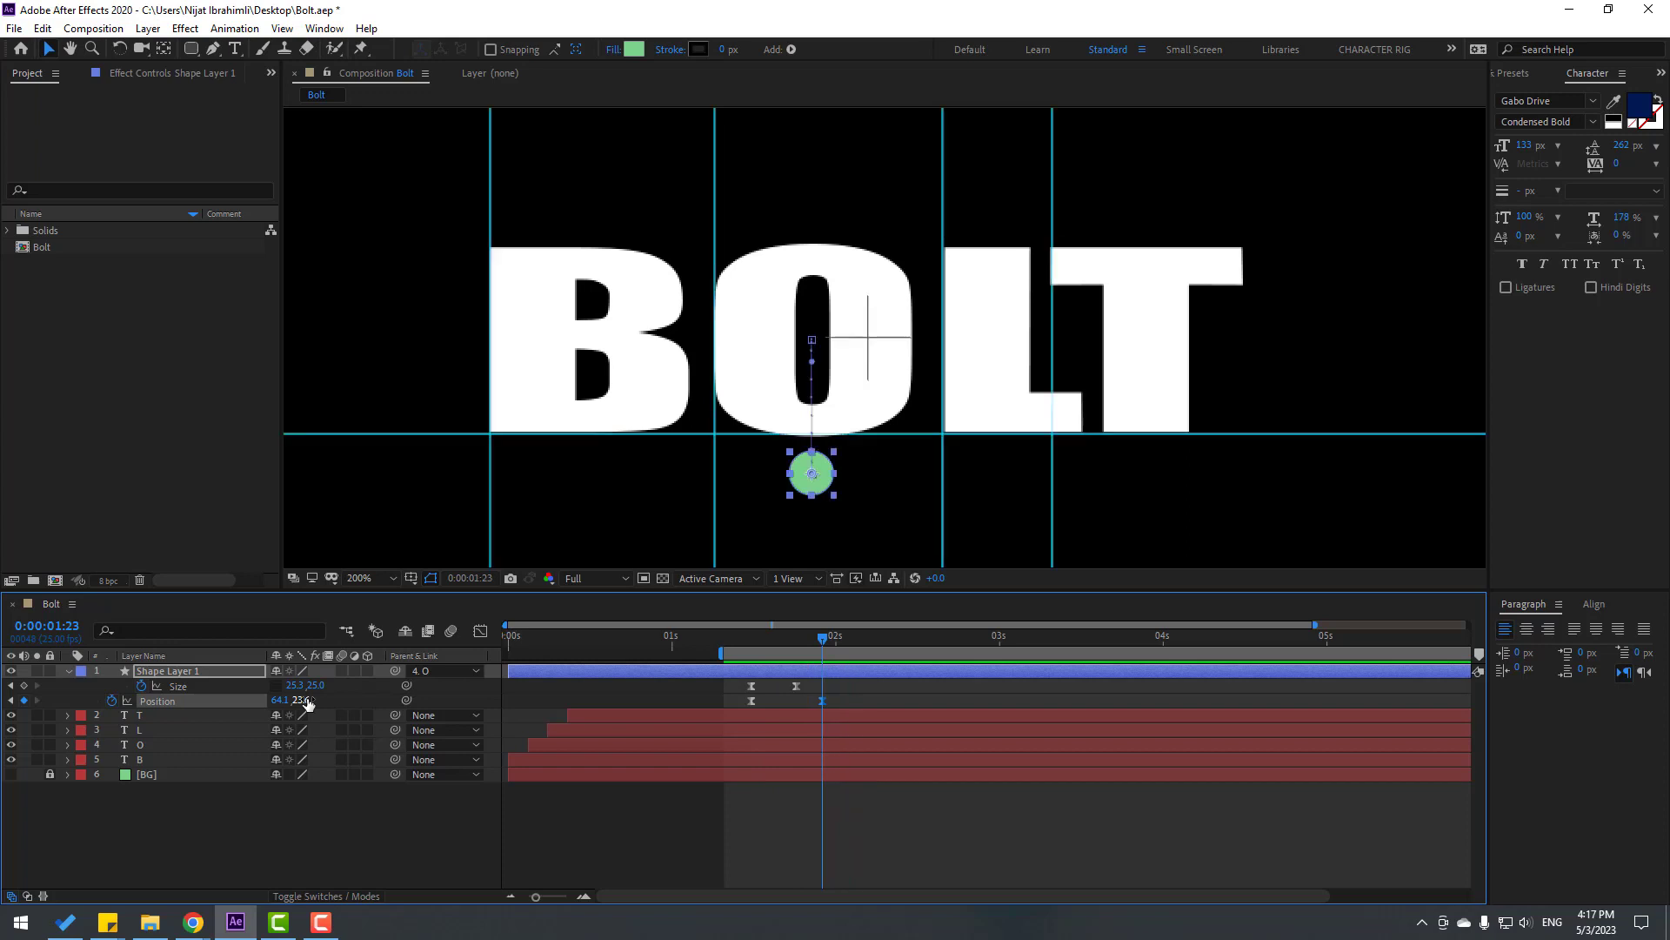
Preview the drop and move the ending Size and Position keyframes later, with the Position one at 0:00:02:01.
{"action": "key", "text": "space"}
{"action": "key", "text": "space"}
{"action": "left_click", "coordinate": [795, 686], "text": "shift"}
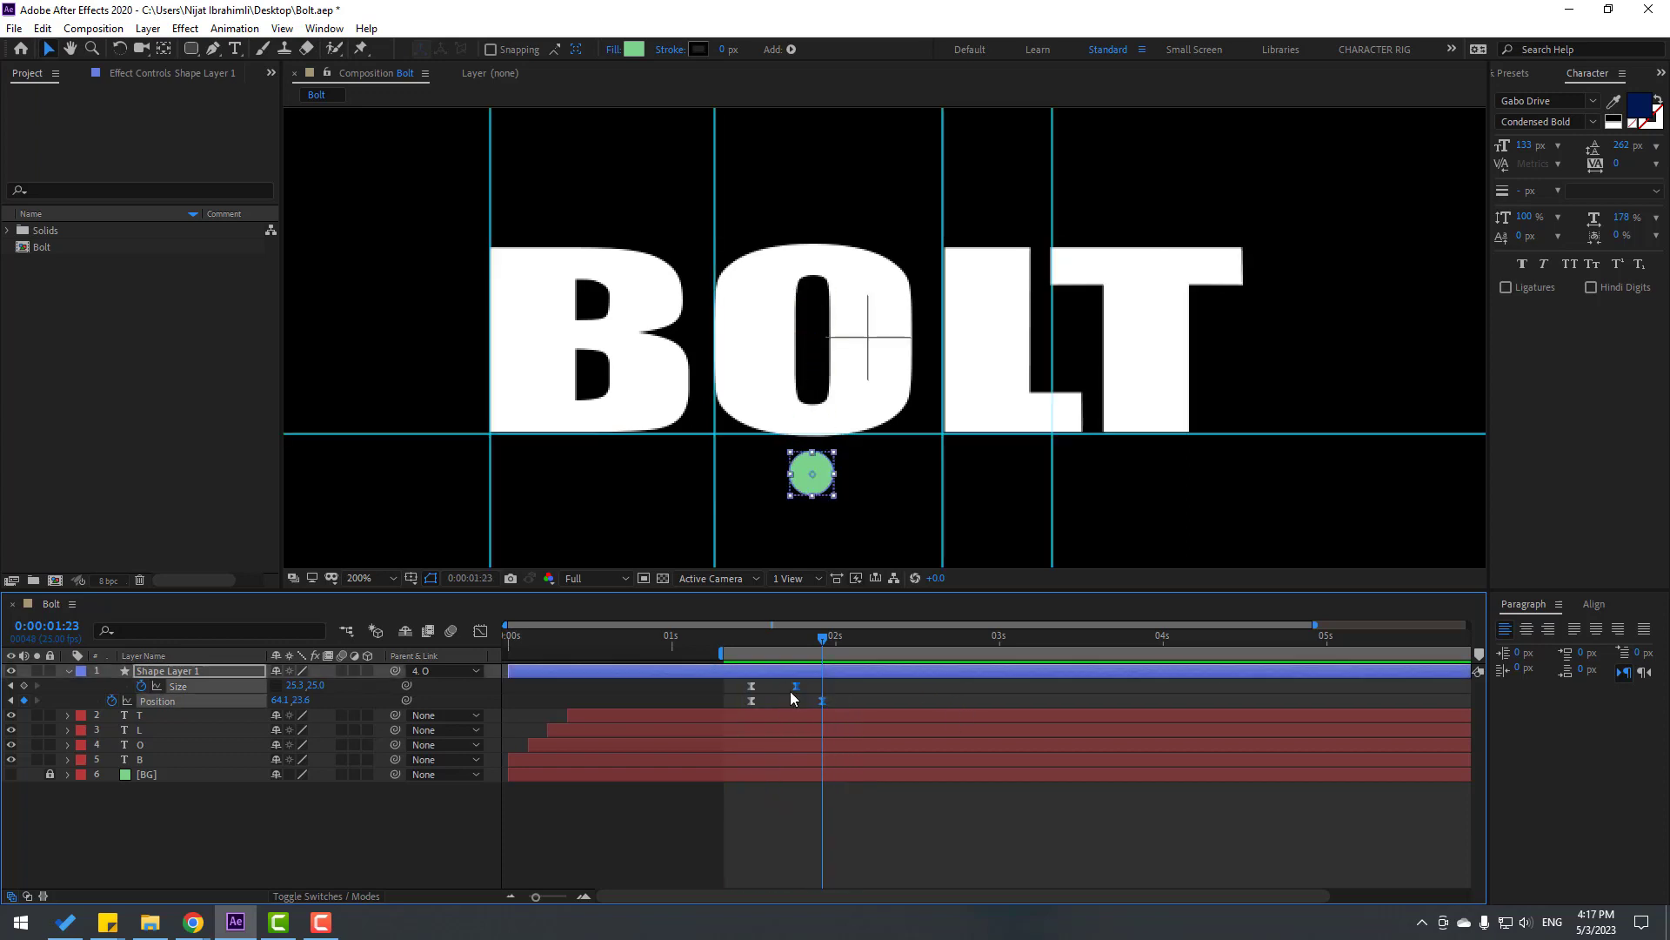
{"action": "left_click_drag", "start_coordinate": [795, 687], "coordinate": [747, 708]}
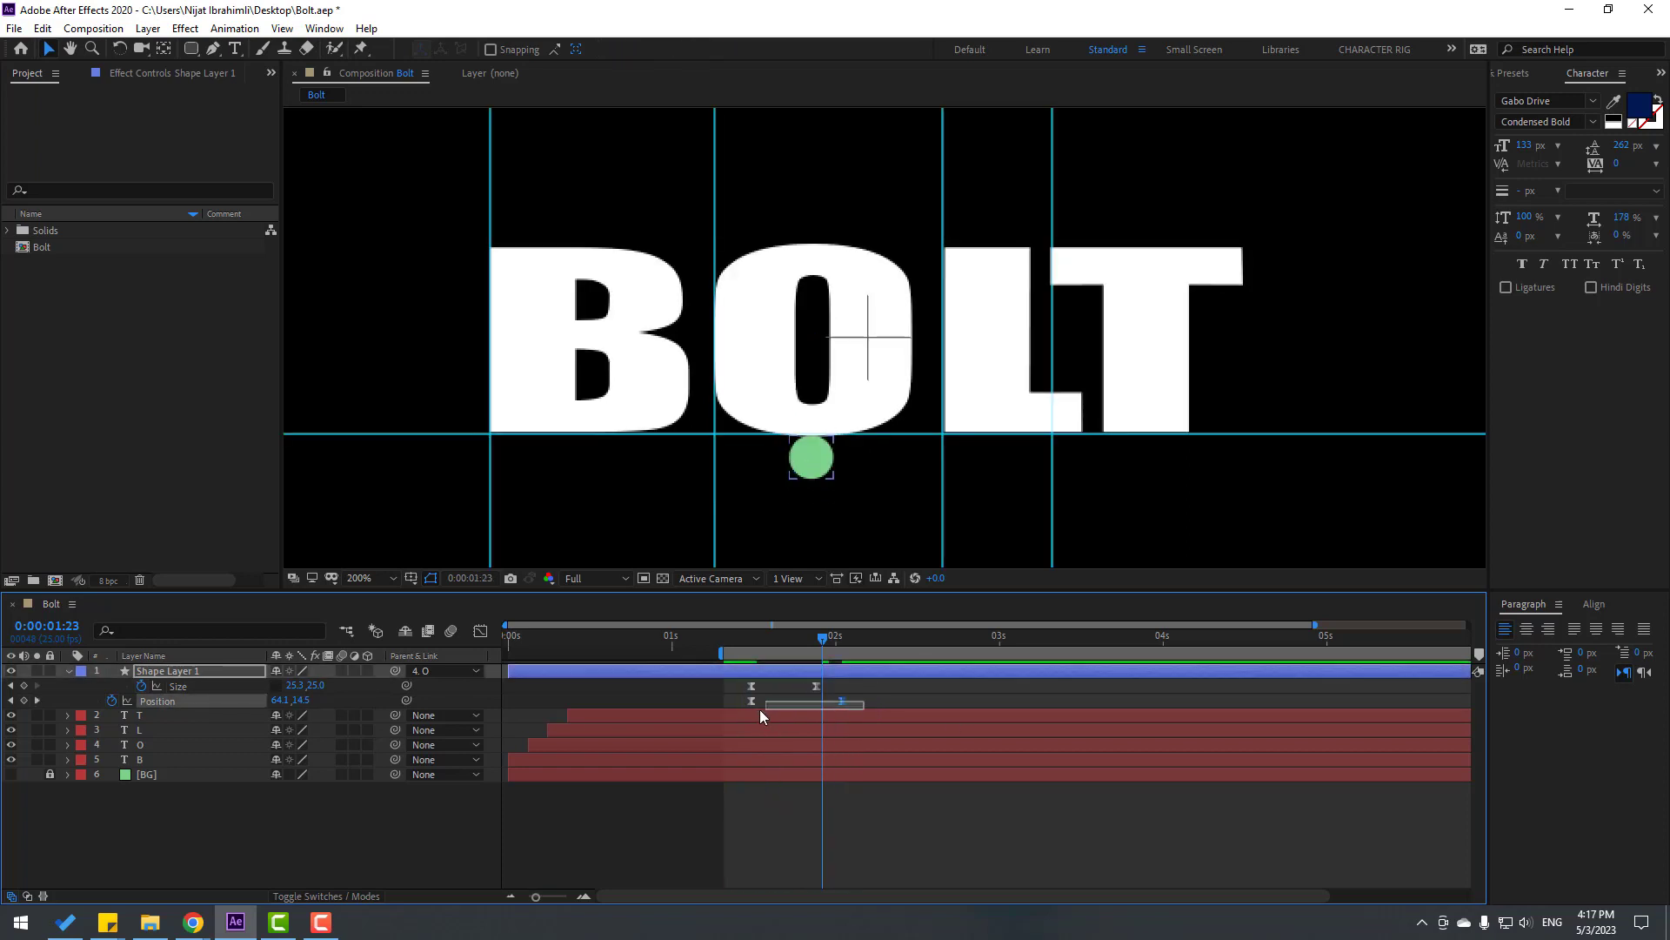
In the speed graph, lengthen the easing of both Position keyframes into a steep central peak and preview the drop.
{"action": "left_click", "coordinate": [480, 631]}
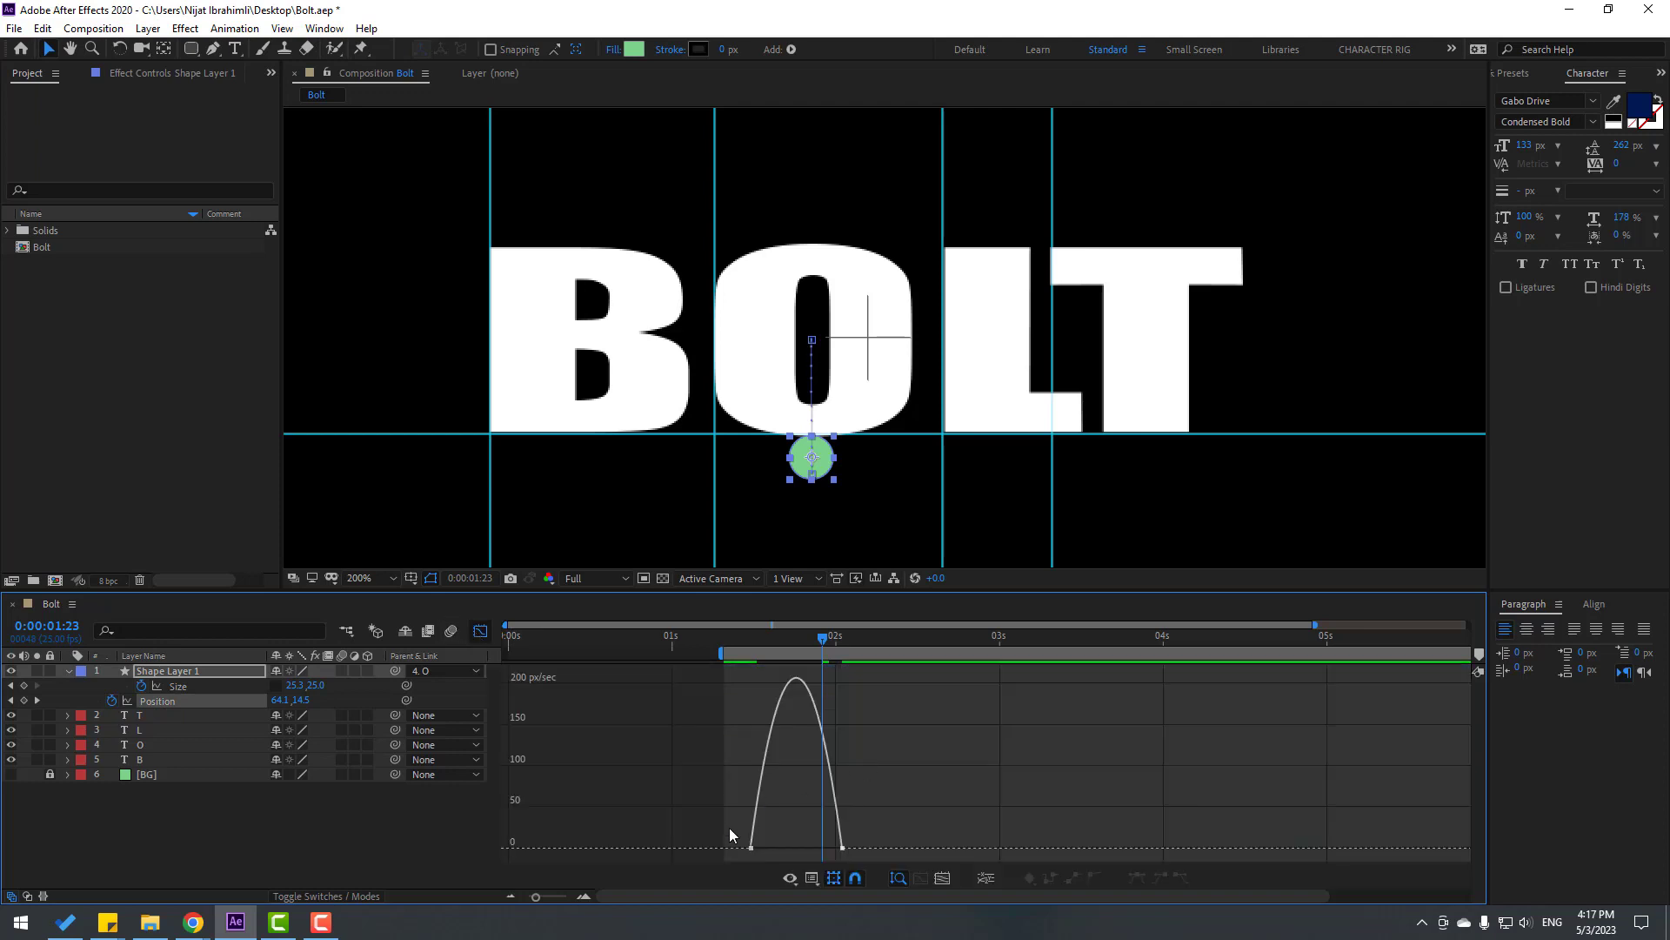
{"action": "left_click", "coordinate": [751, 847]}
{"action": "left_click_drag", "start_coordinate": [766, 848], "coordinate": [809, 849]}
{"action": "key", "text": "space"}
{"action": "key", "text": "space"}
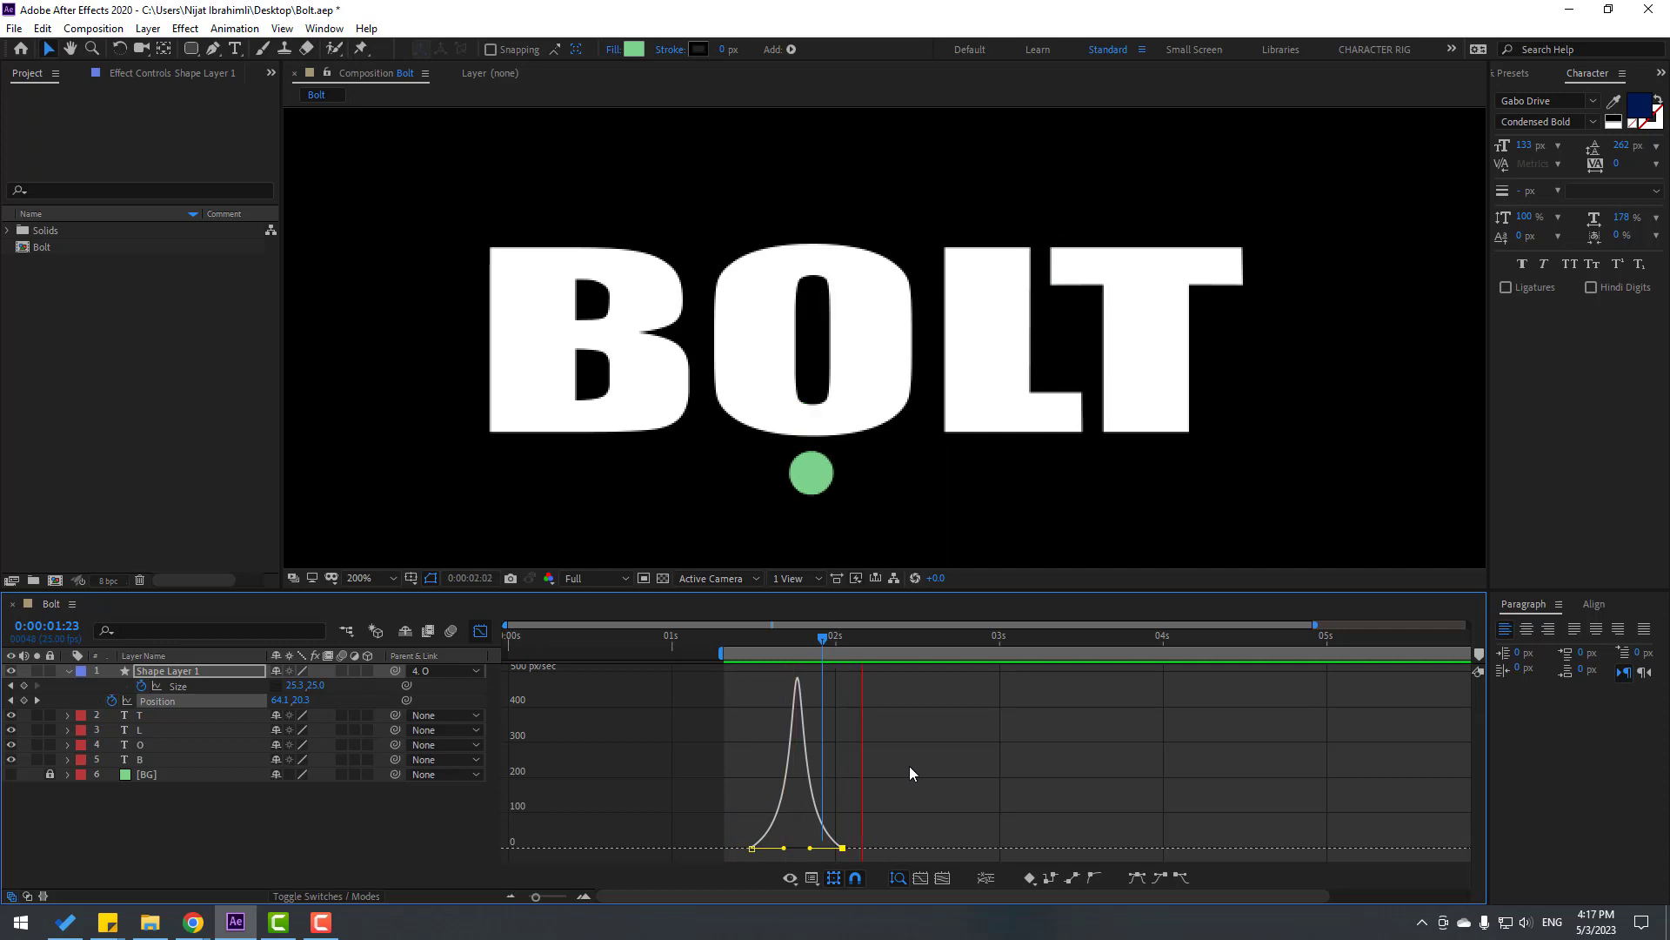
{"action": "key", "text": "space"}
Return to the keyframe view and add a Size keyframe at 0:00:02:01.
{"action": "left_click", "coordinate": [481, 632]}
{"action": "left_click_drag", "start_coordinate": [799, 640], "coordinate": [843, 639]}
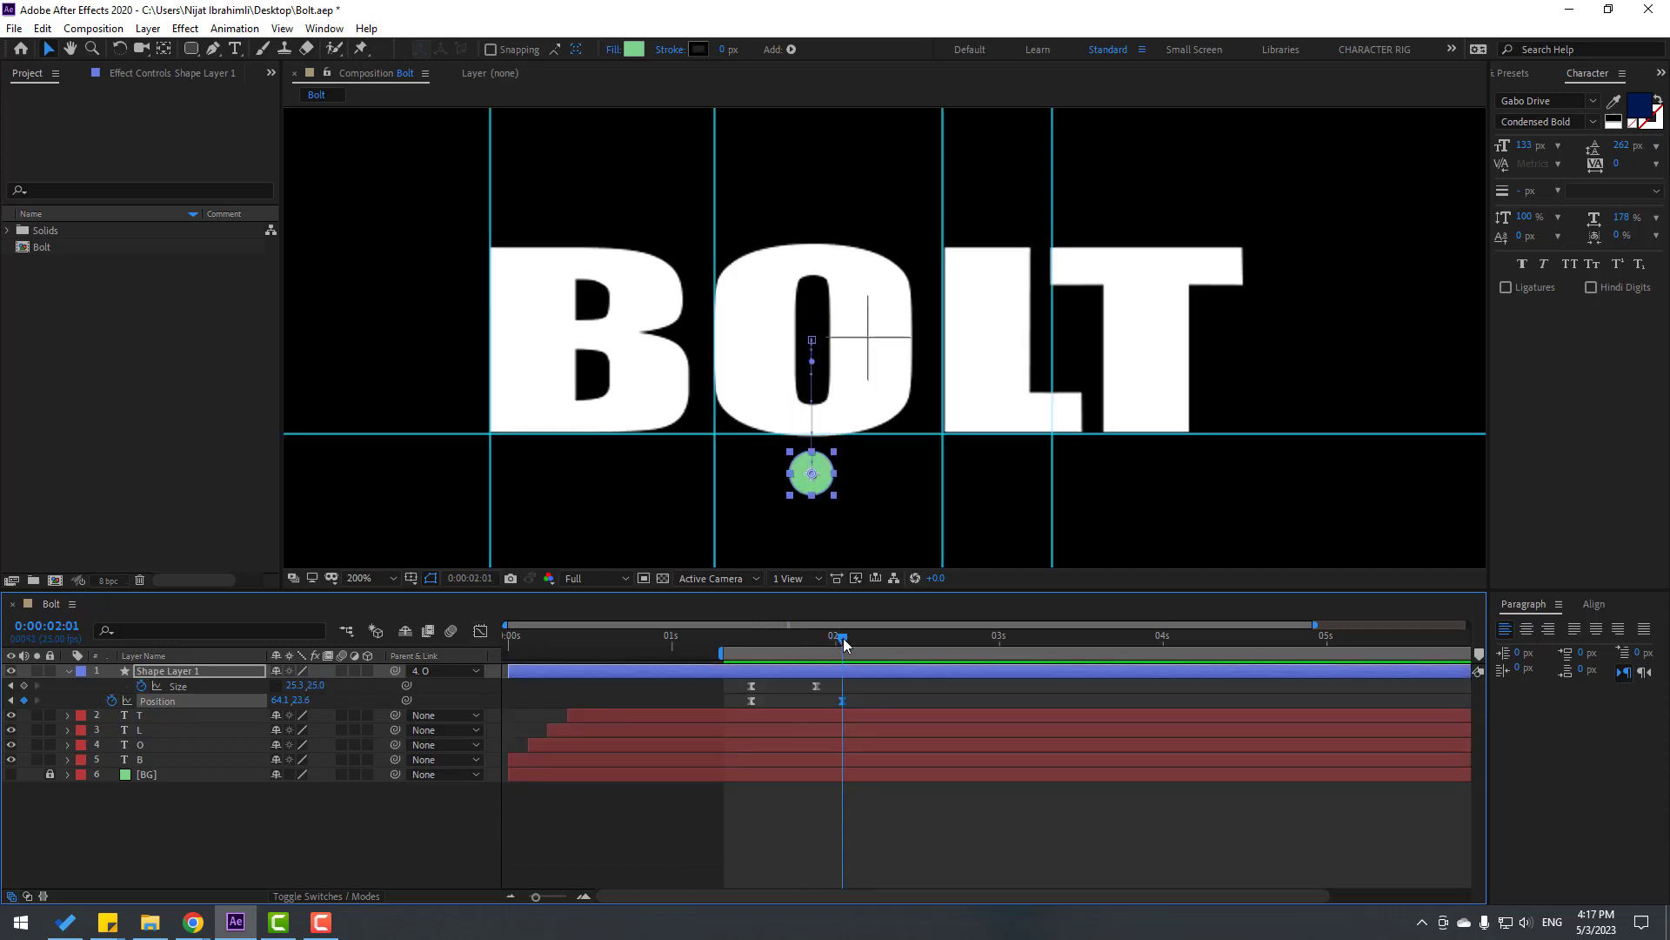
{"action": "left_click", "coordinate": [23, 686]}
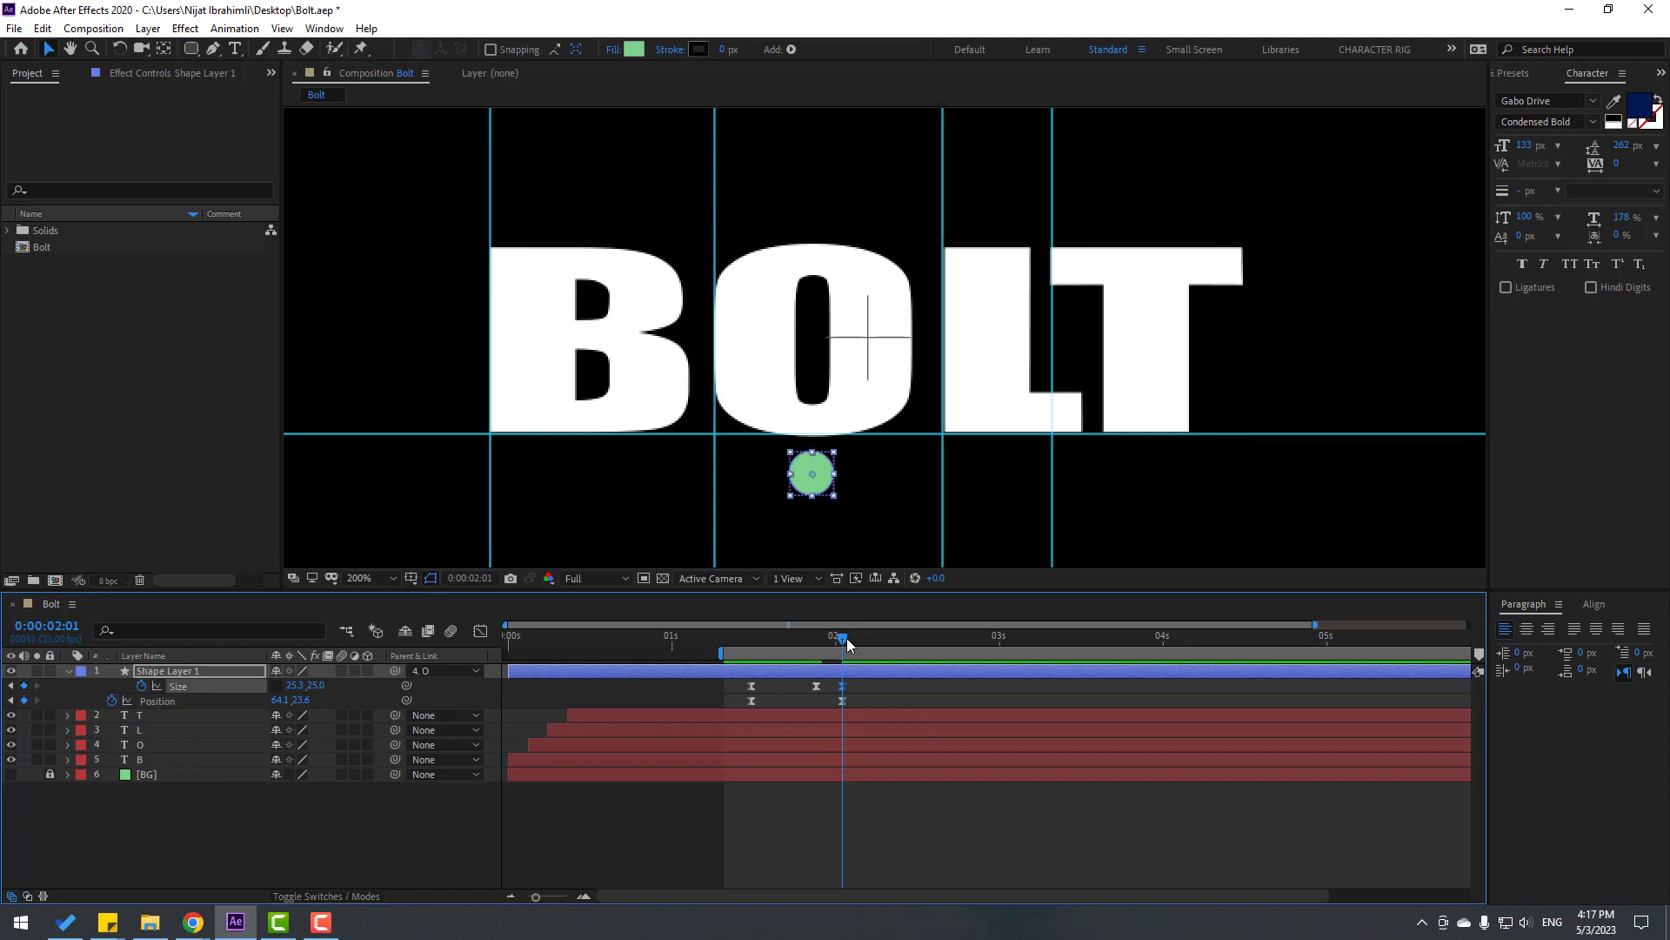
At 0:00:02:14, stretch the circle into a thin horizontal bar with a Size of about 393.3 by 6.0.
{"action": "left_click_drag", "start_coordinate": [848, 638], "coordinate": [926, 640]}
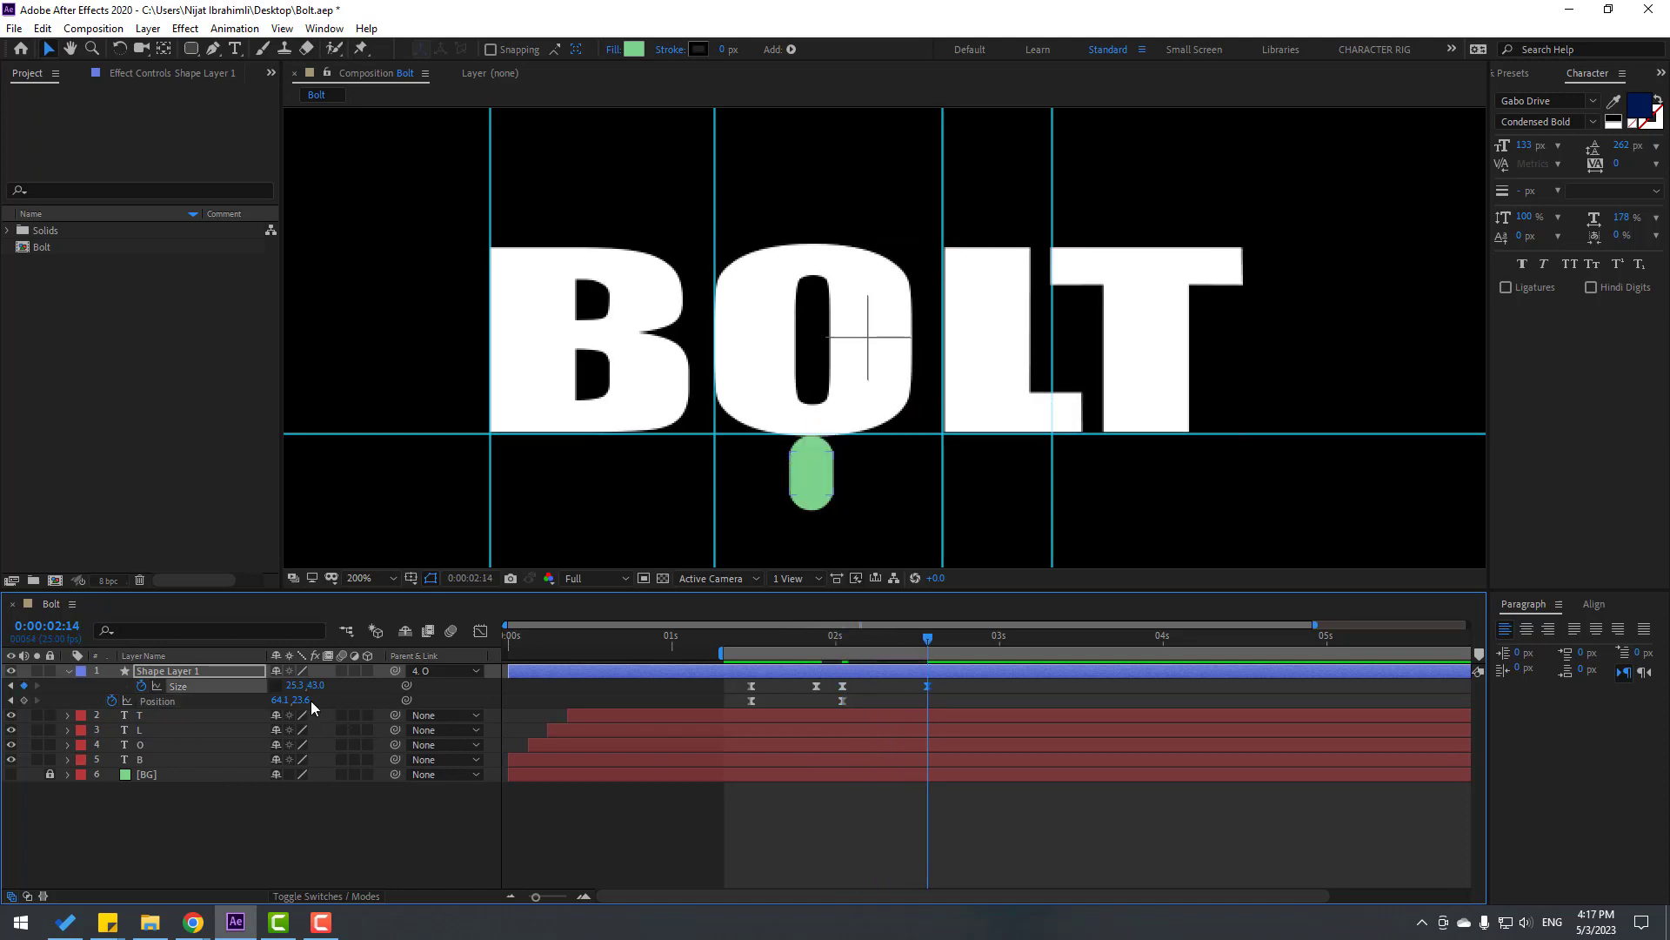
{"action": "left_click_drag", "start_coordinate": [296, 686], "coordinate": [600, 671]}
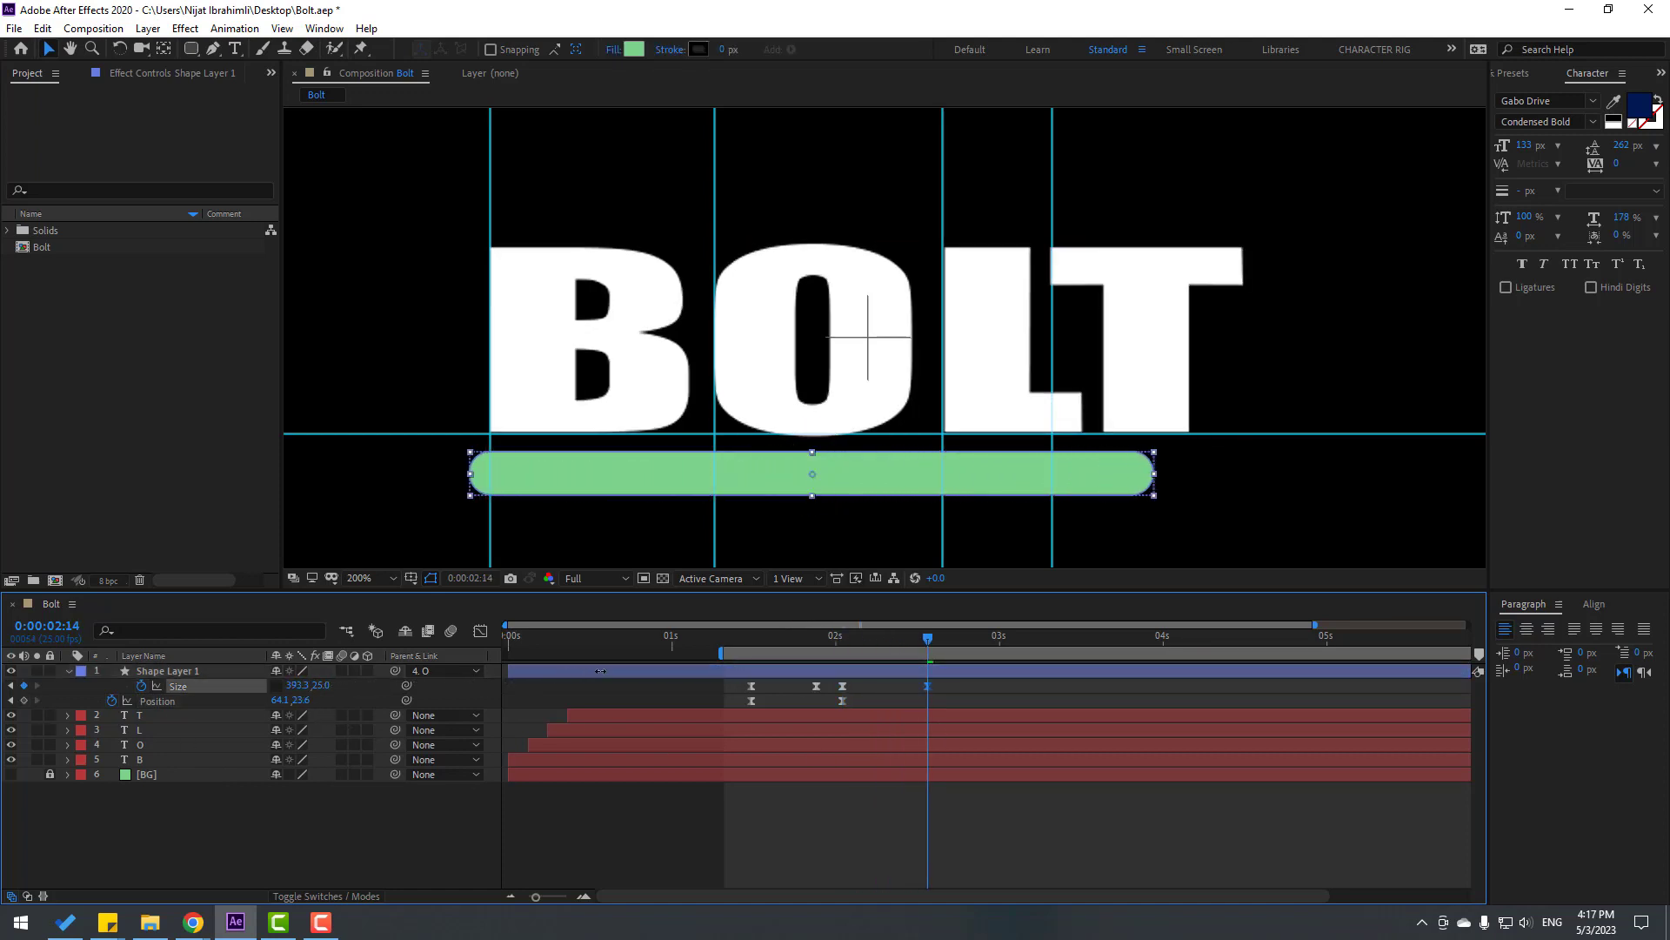
{"action": "left_click", "coordinate": [600, 671]}
{"action": "left_click_drag", "start_coordinate": [318, 691], "coordinate": [299, 688]}
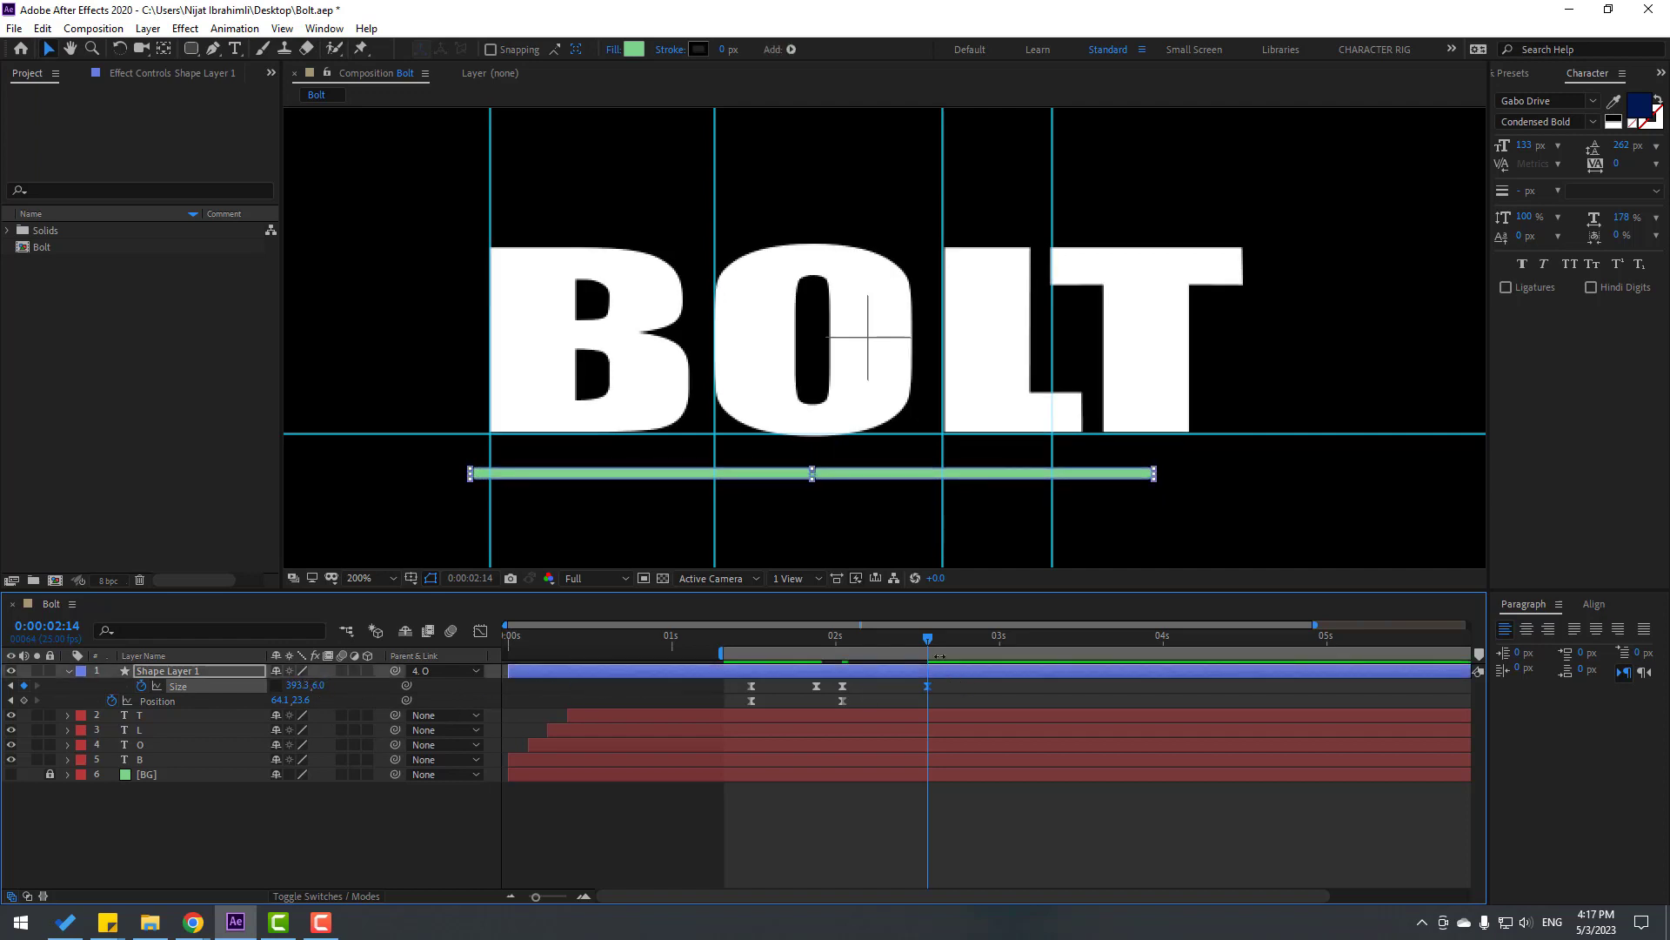
Open the speed graph for the last two Size keyframes.
{"action": "mouse_move", "coordinate": [752, 645]}
{"action": "left_mouse_down"}
{"action": "mouse_move", "coordinate": [873, 644]}
{"action": "mouse_move", "coordinate": [916, 692]}
{"action": "mouse_move", "coordinate": [806, 682]}
{"action": "mouse_move", "coordinate": [834, 681]}
{"action": "left_mouse_up"}
{"action": "left_click", "coordinate": [948, 687]}
{"action": "left_click", "coordinate": [481, 633]}
{"action": "scroll", "coordinate": [867, 817], "scroll_direction": "up", "scroll_amount": 2}
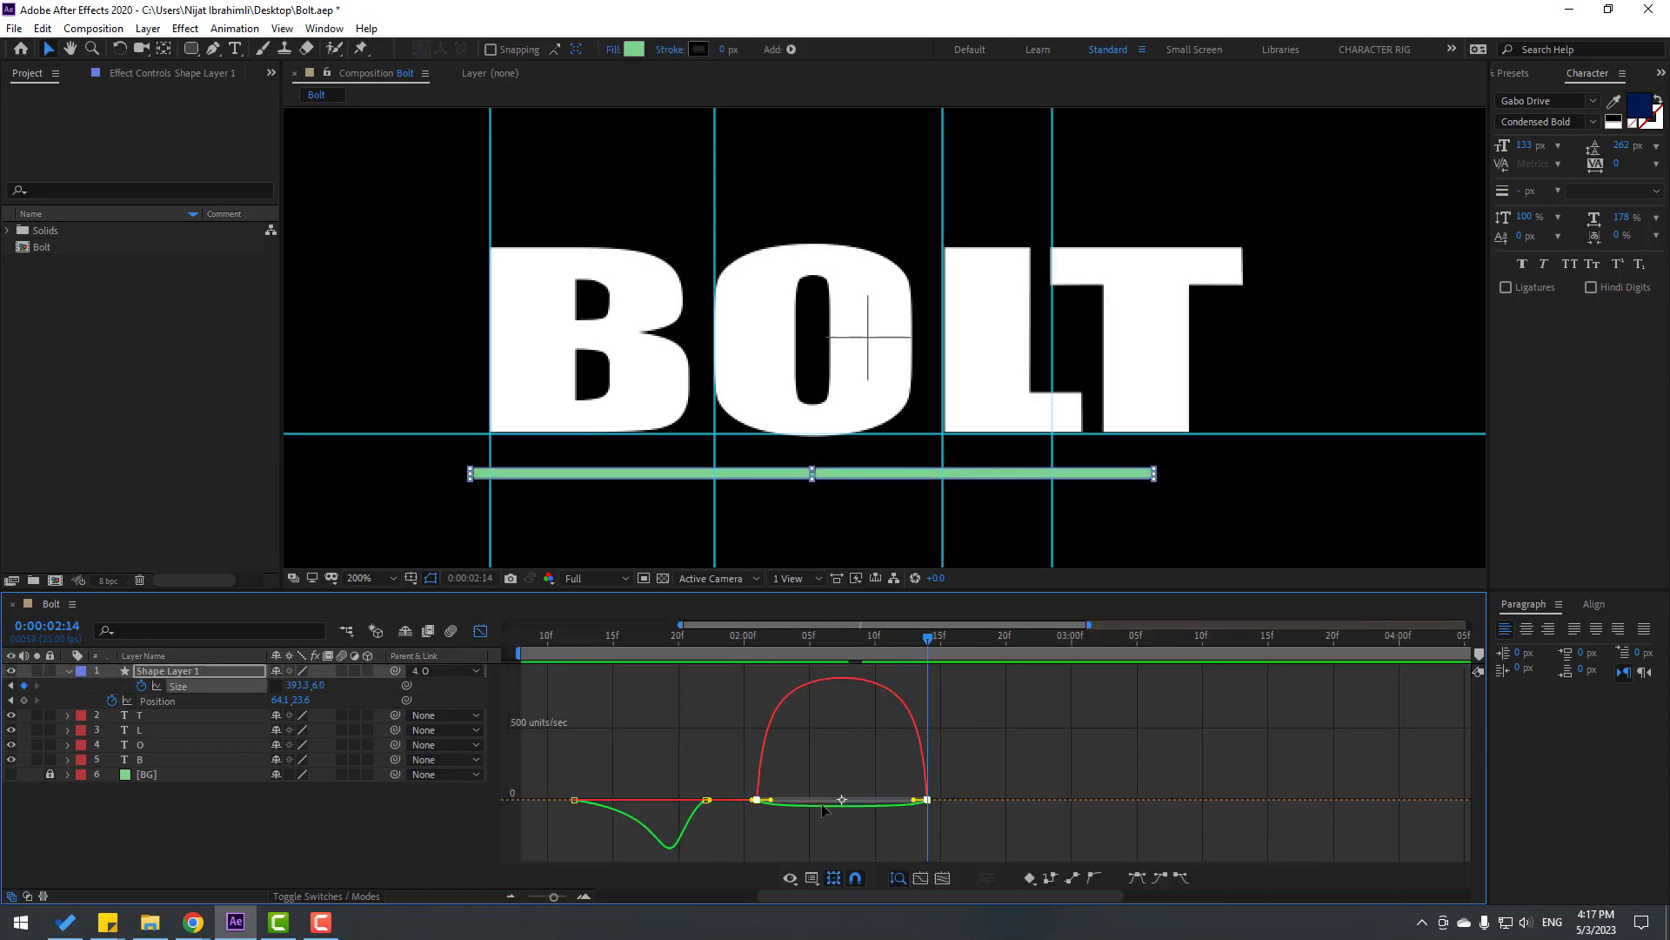
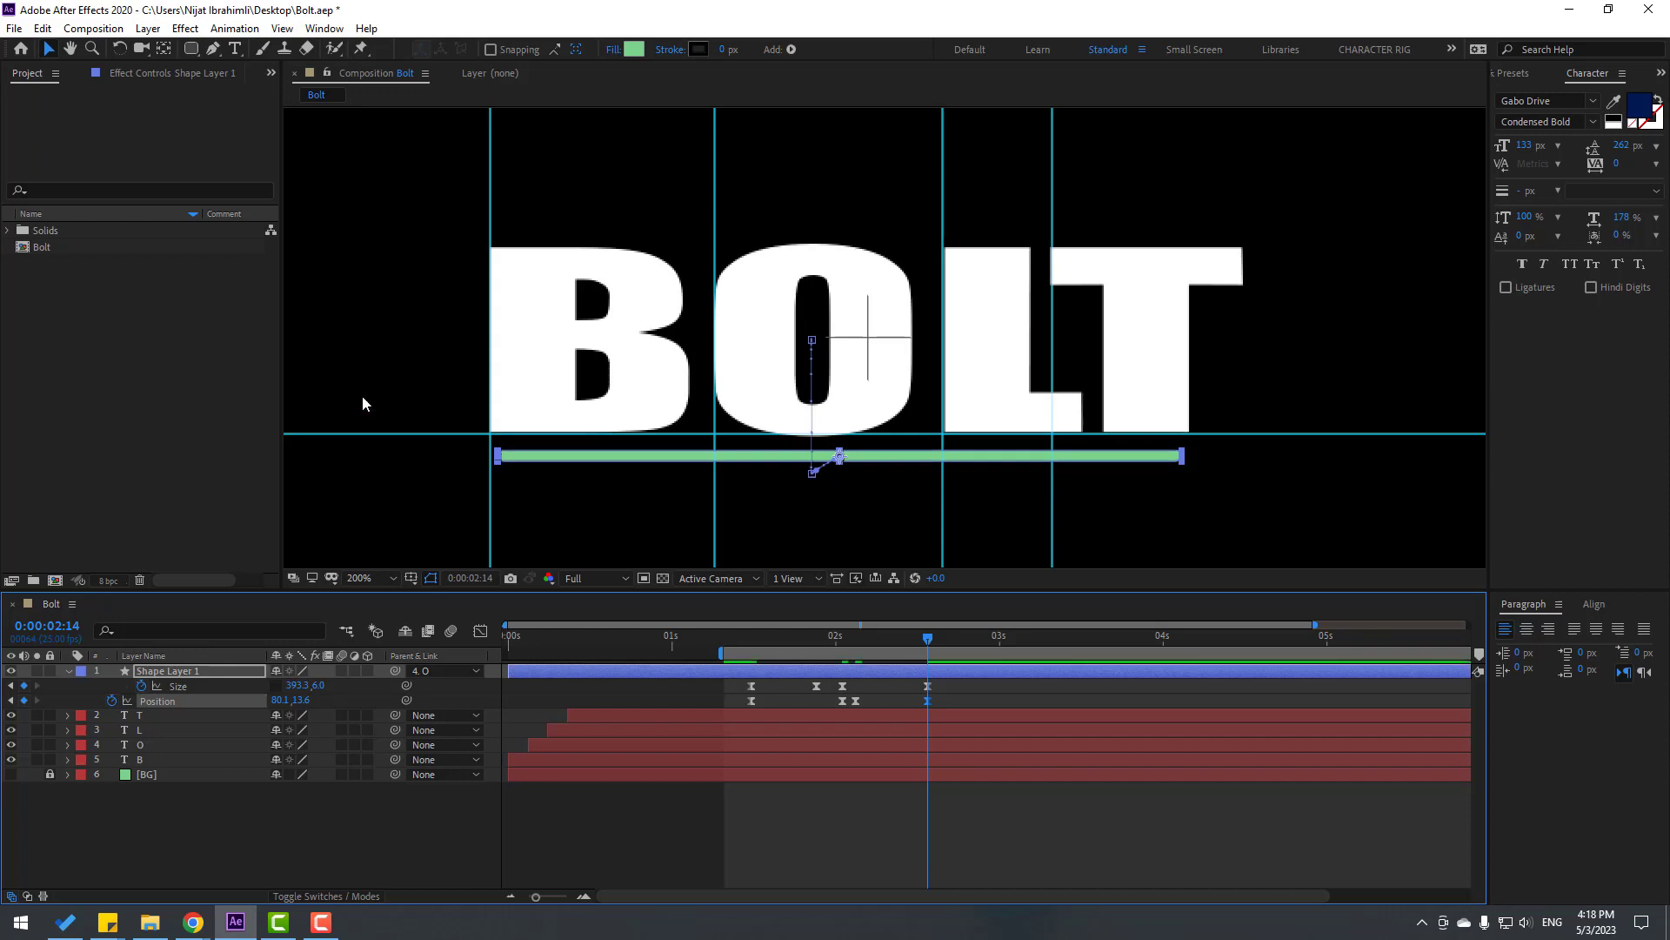
Show the rulers and place a vertical guide at the outer edge of the letter T.
{"action": "key", "text": "ctrl+r"}
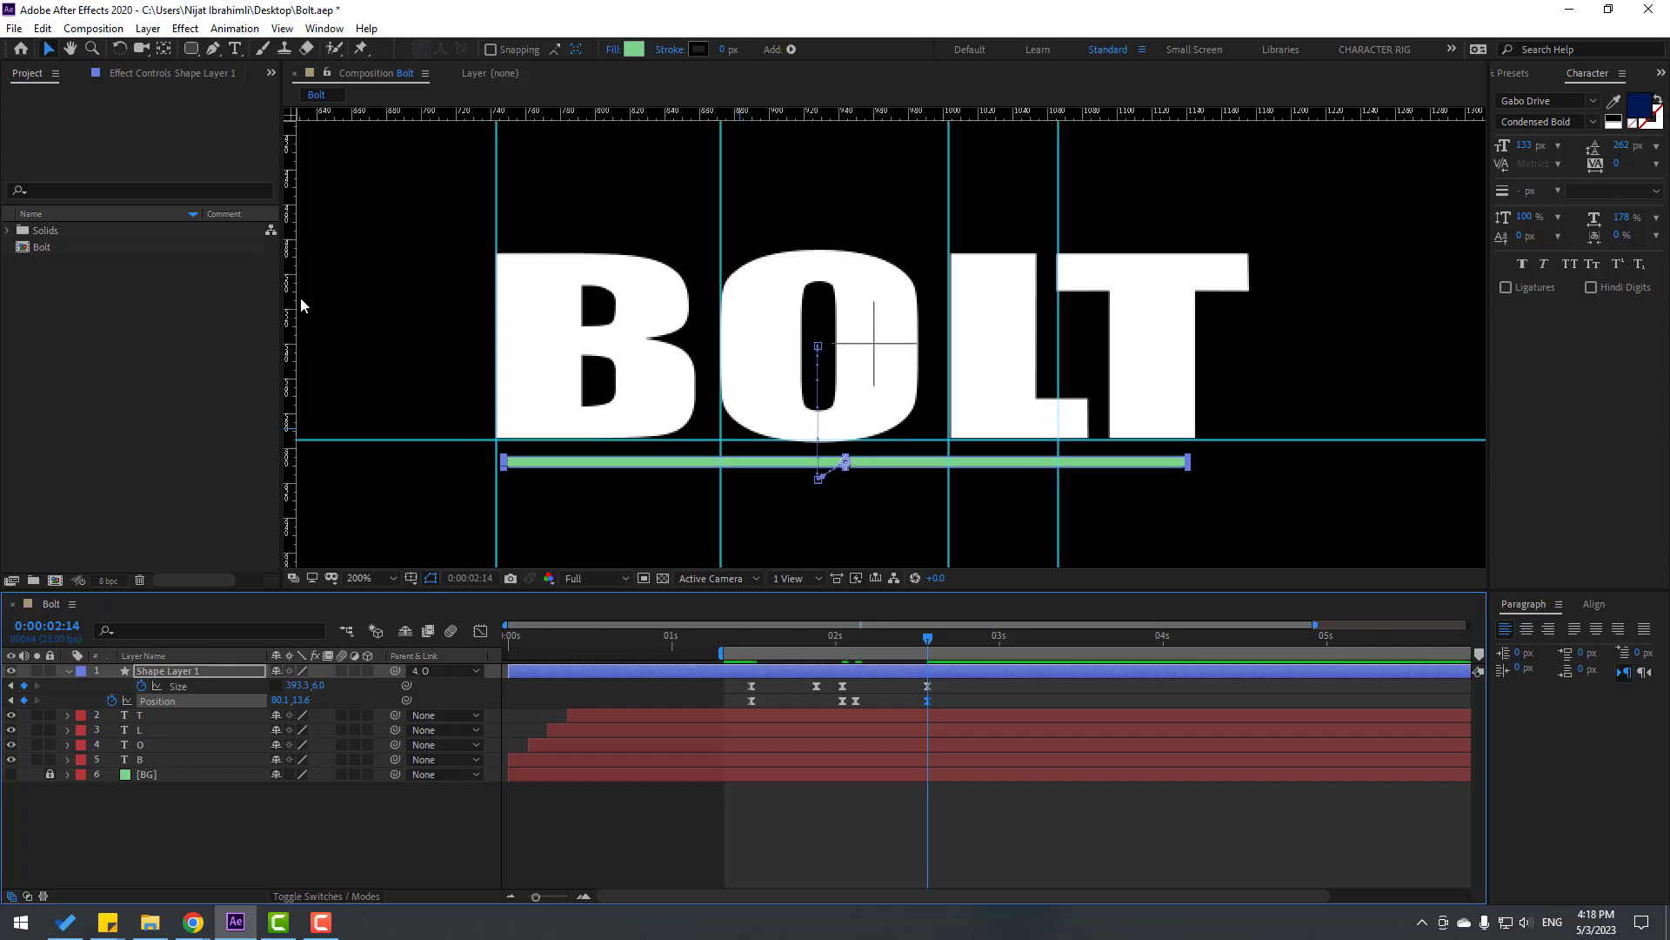
{"action": "left_click_drag", "start_coordinate": [289, 300], "coordinate": [1247, 301]}
{"action": "left_click", "coordinate": [218, 826]}
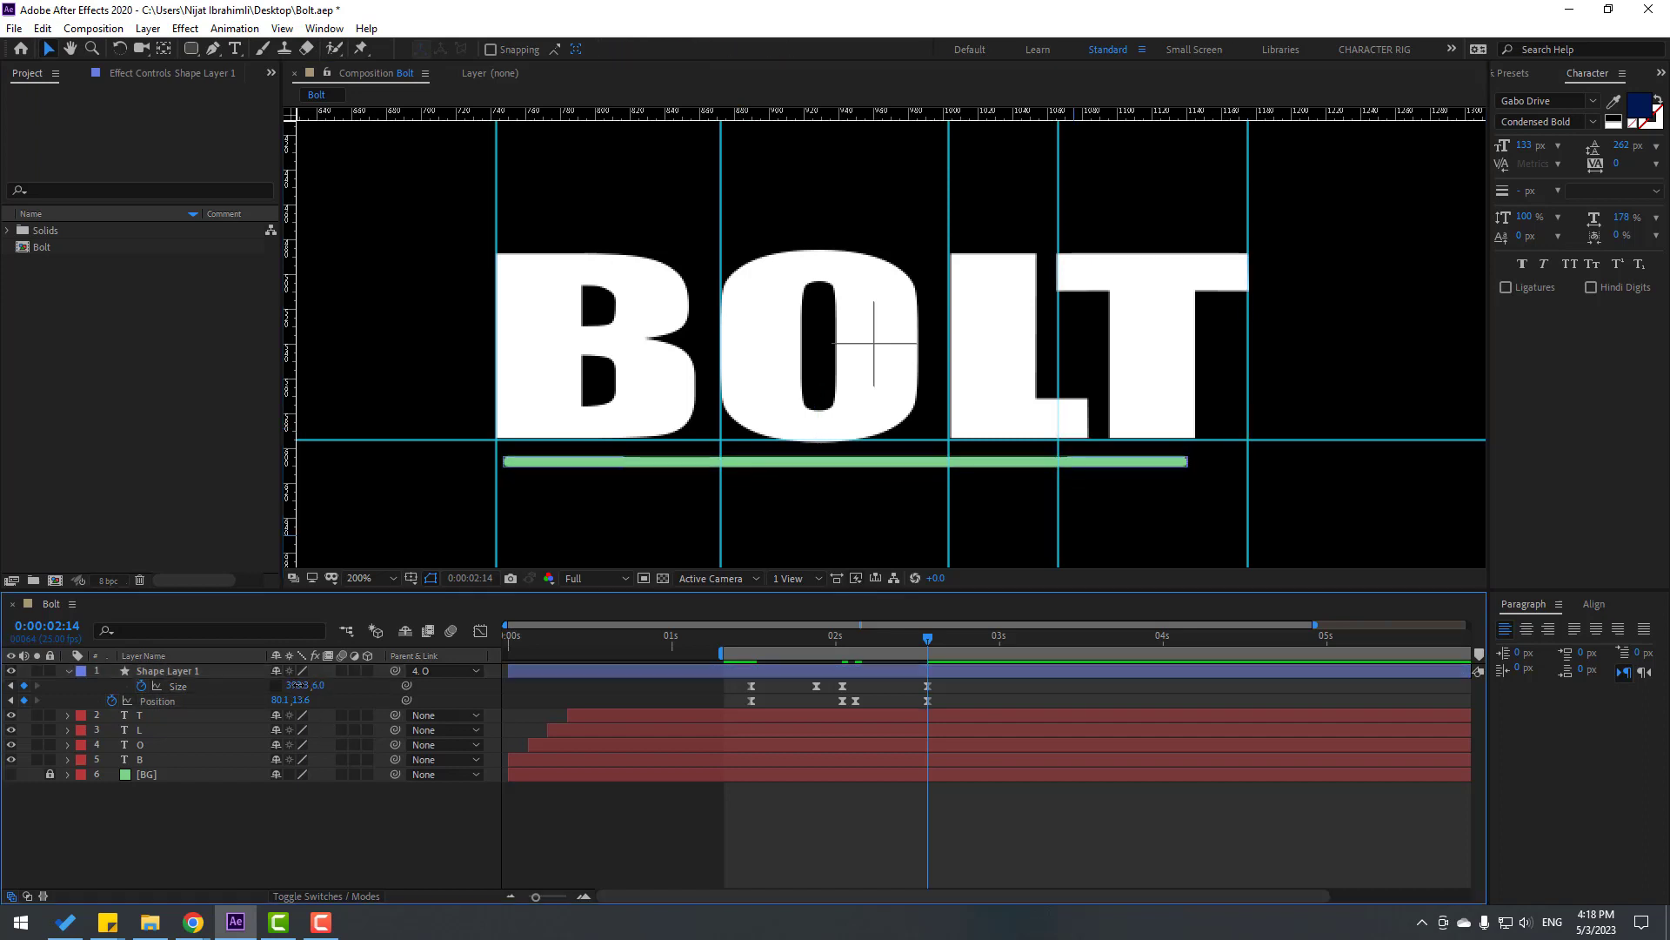
At 0:00:02:14, fit the bar between the outer guides with a Size of 432.3 by 4.0 and an X position of 94.1.
{"action": "mouse_move", "coordinate": [295, 684]}
{"action": "left_mouse_down"}
{"action": "mouse_move", "coordinate": [365, 684]}
{"action": "mouse_move", "coordinate": [288, 701]}
{"action": "mouse_move", "coordinate": [294, 685]}
{"action": "left_mouse_up"}
{"action": "left_click", "coordinate": [955, 809]}
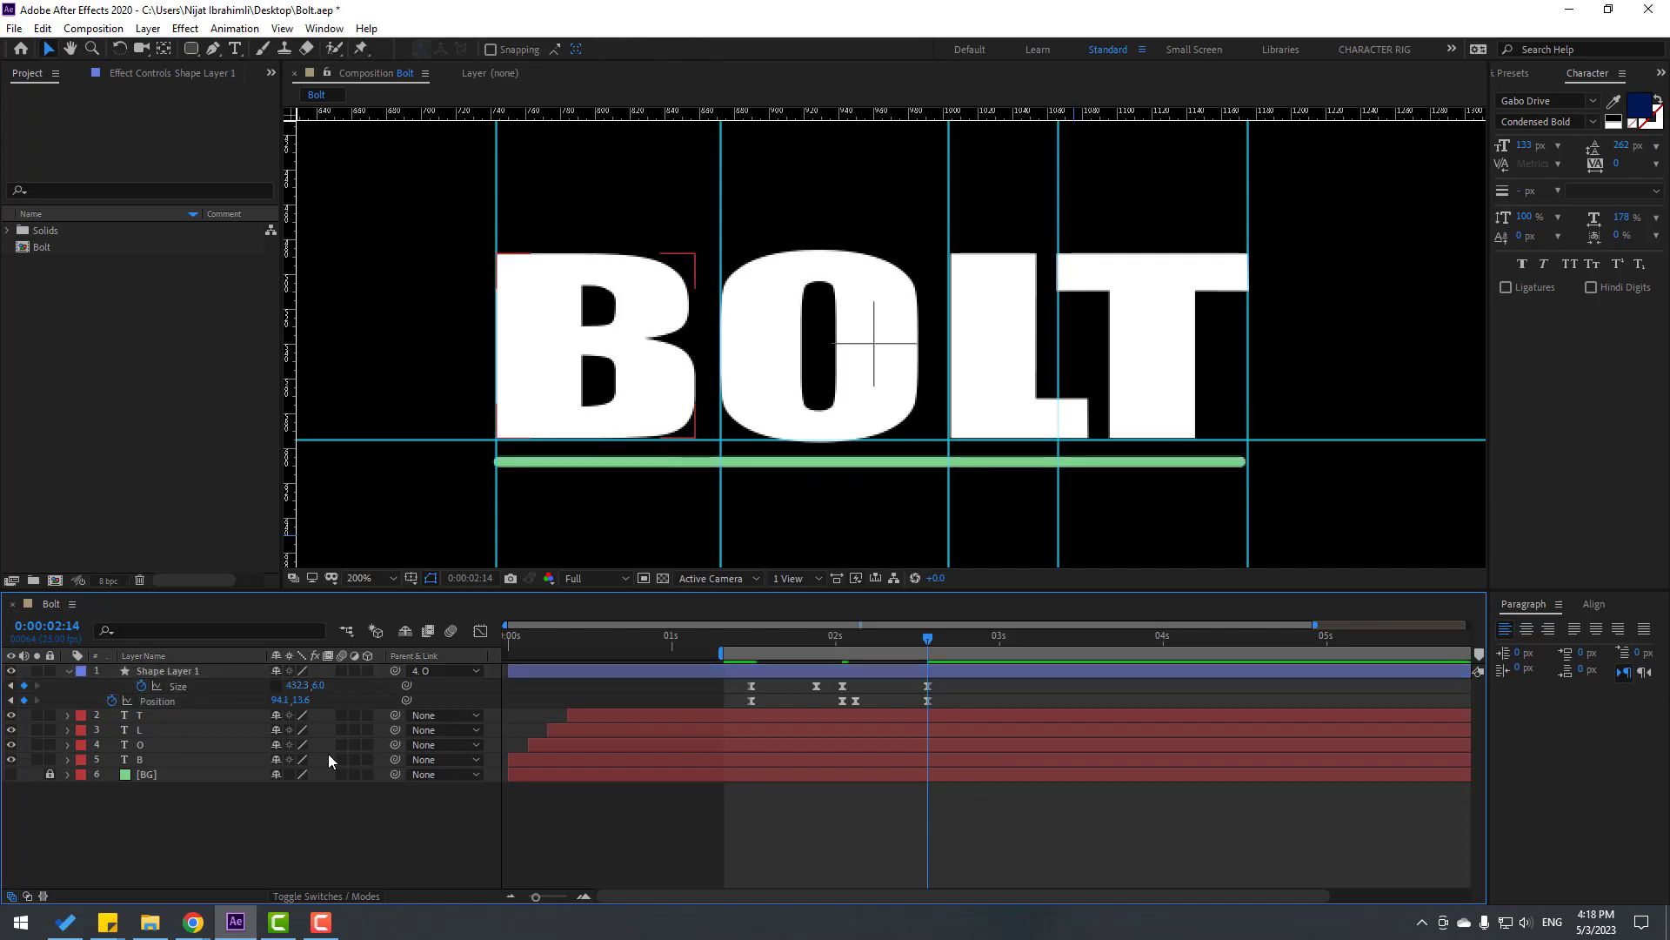
{"action": "left_click", "coordinate": [316, 685]}
{"action": "type", "text": "3"}
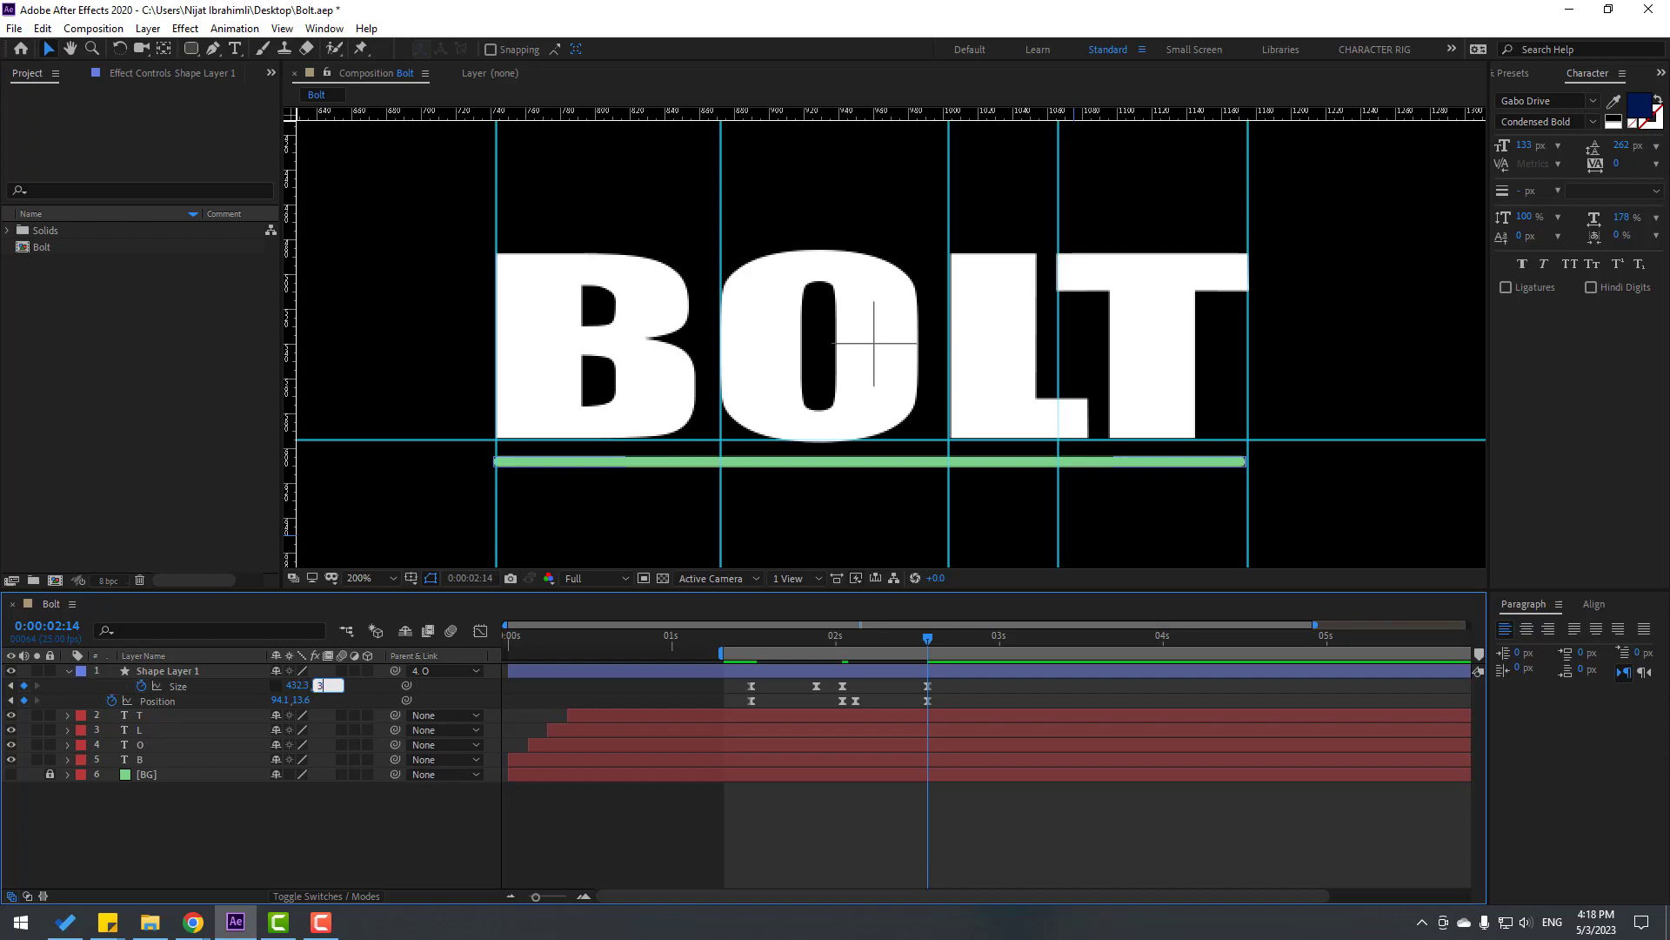
{"action": "key", "text": "Return"}
{"action": "left_click", "coordinate": [317, 684]}
{"action": "type", "text": "4"}
{"action": "key", "text": "Return"}
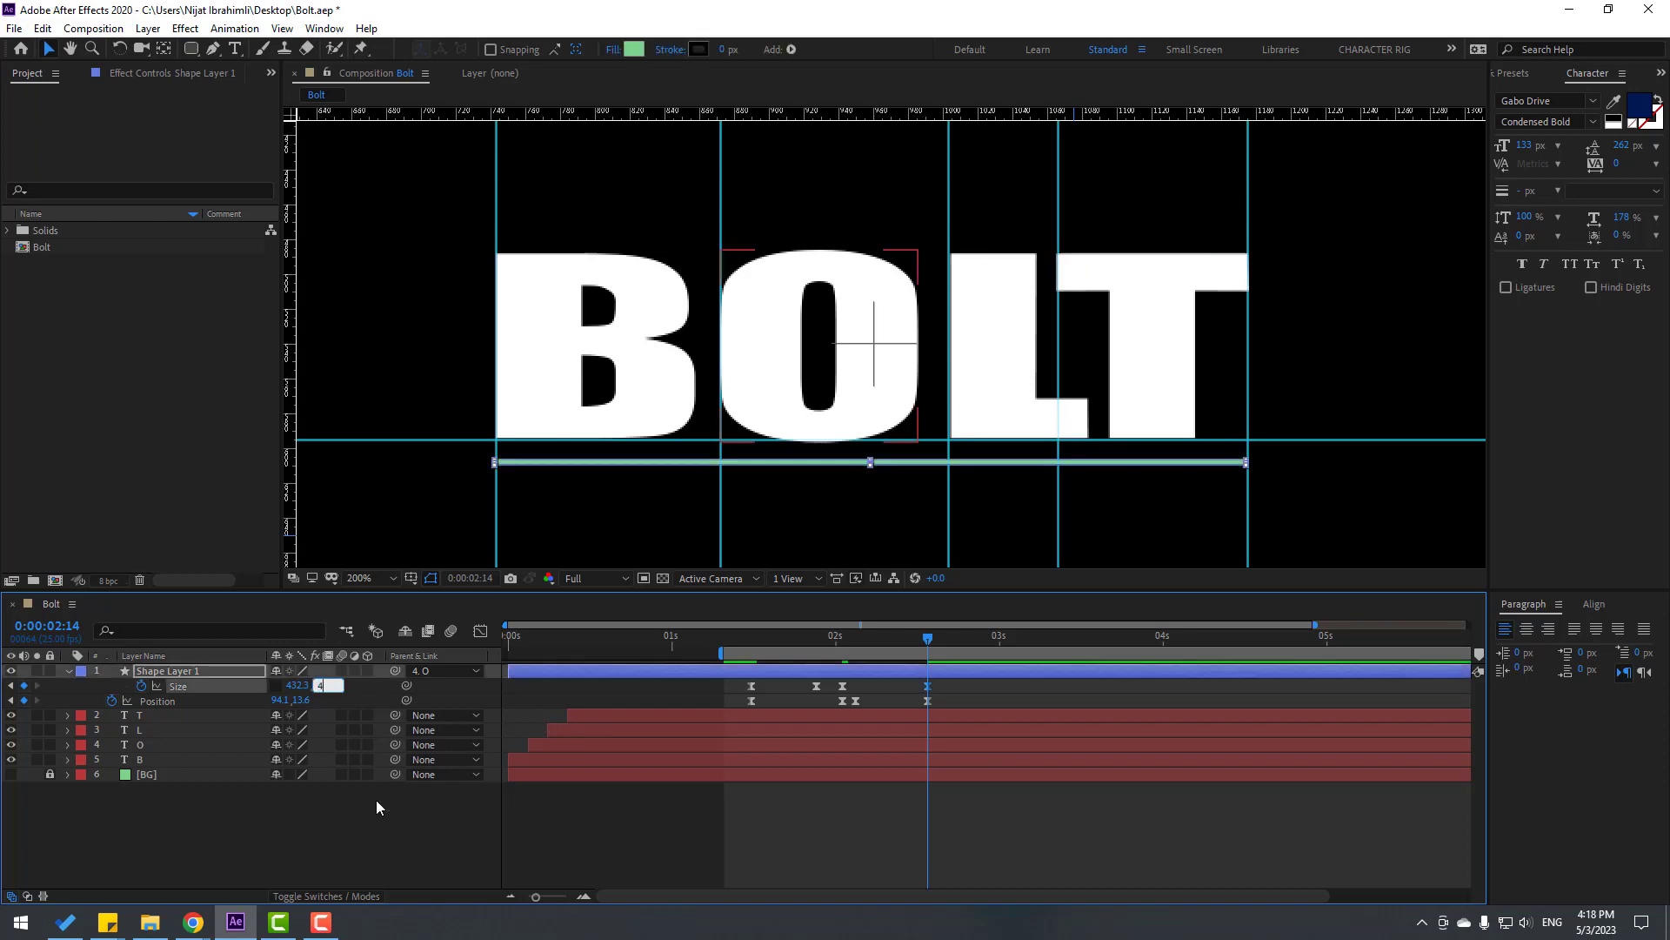
Preview the circle stretching into the underline with the composition zoomed out.
{"action": "left_click", "coordinate": [412, 786]}
{"action": "key", "text": "comma"}
{"action": "key", "text": "space"}
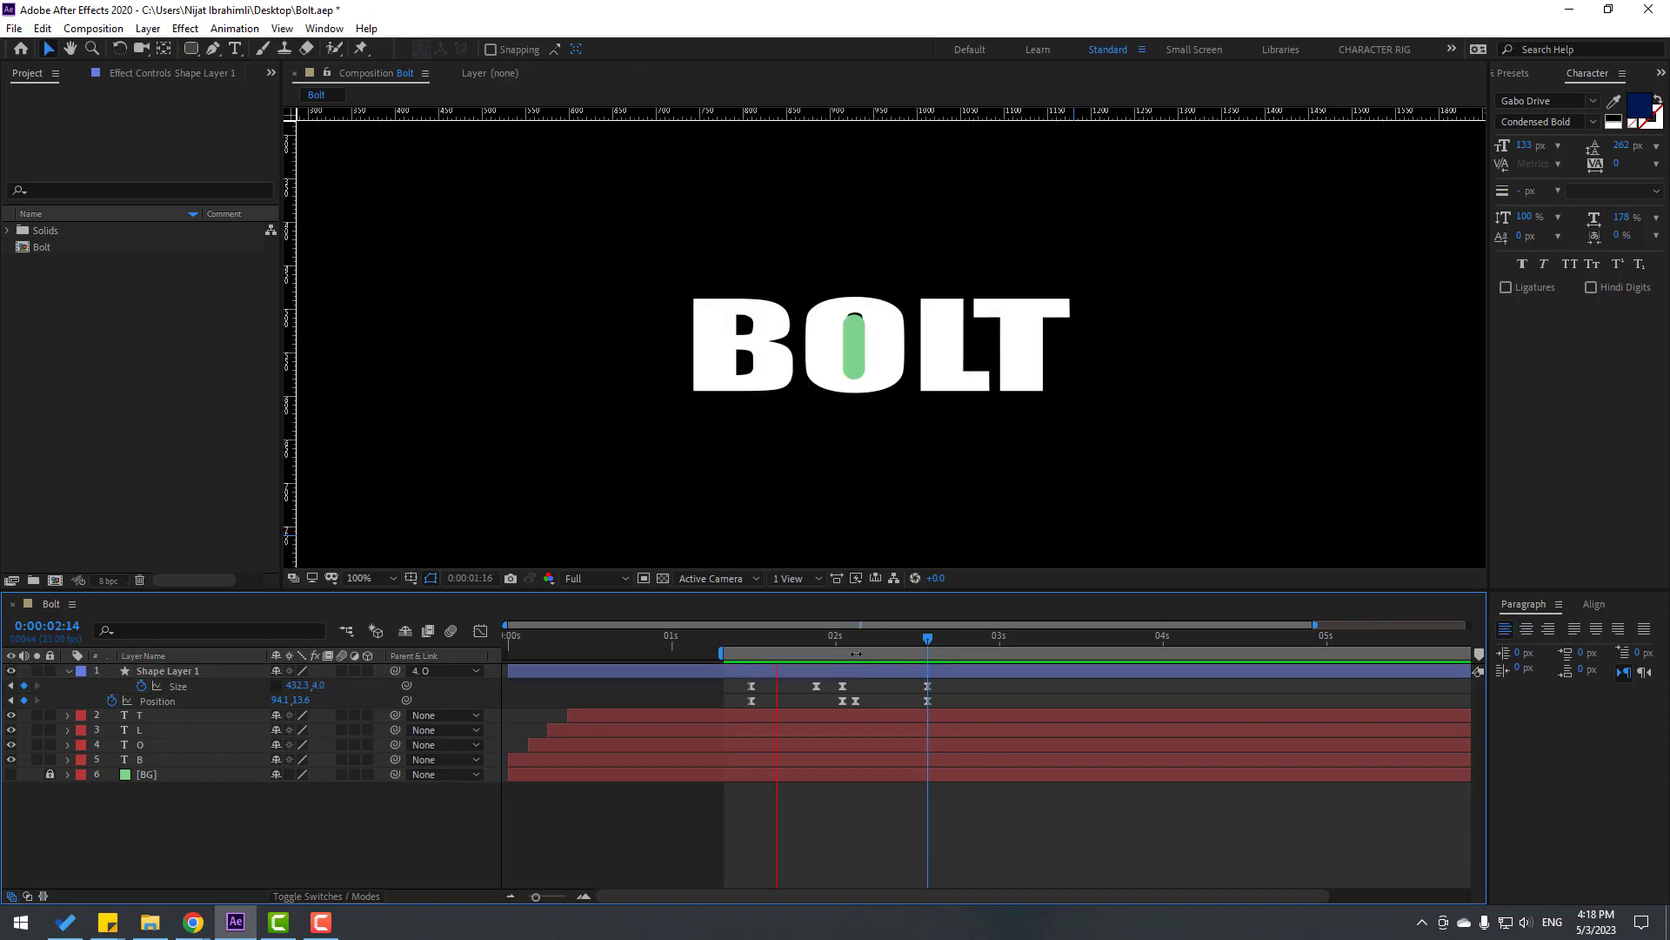
{"action": "key", "text": "comma"}
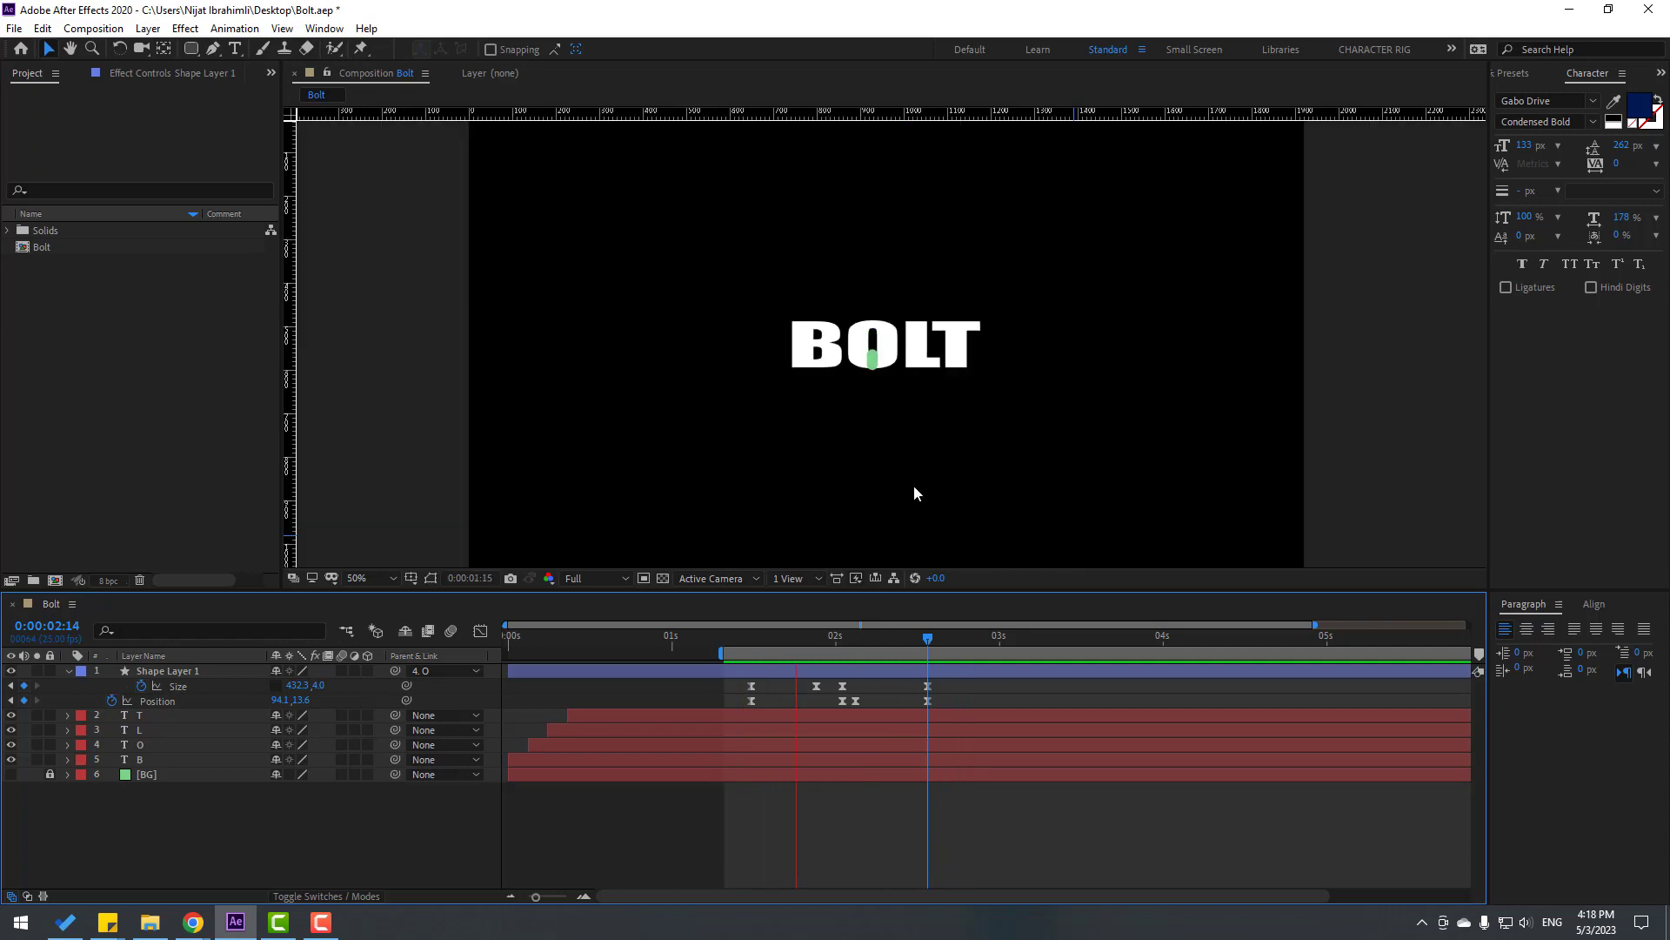
{"action": "key", "text": "period"}
Collapse the shape layer's keyframed properties and make the BG layer visible again.
{"action": "left_click_drag", "start_coordinate": [823, 637], "coordinate": [940, 638]}
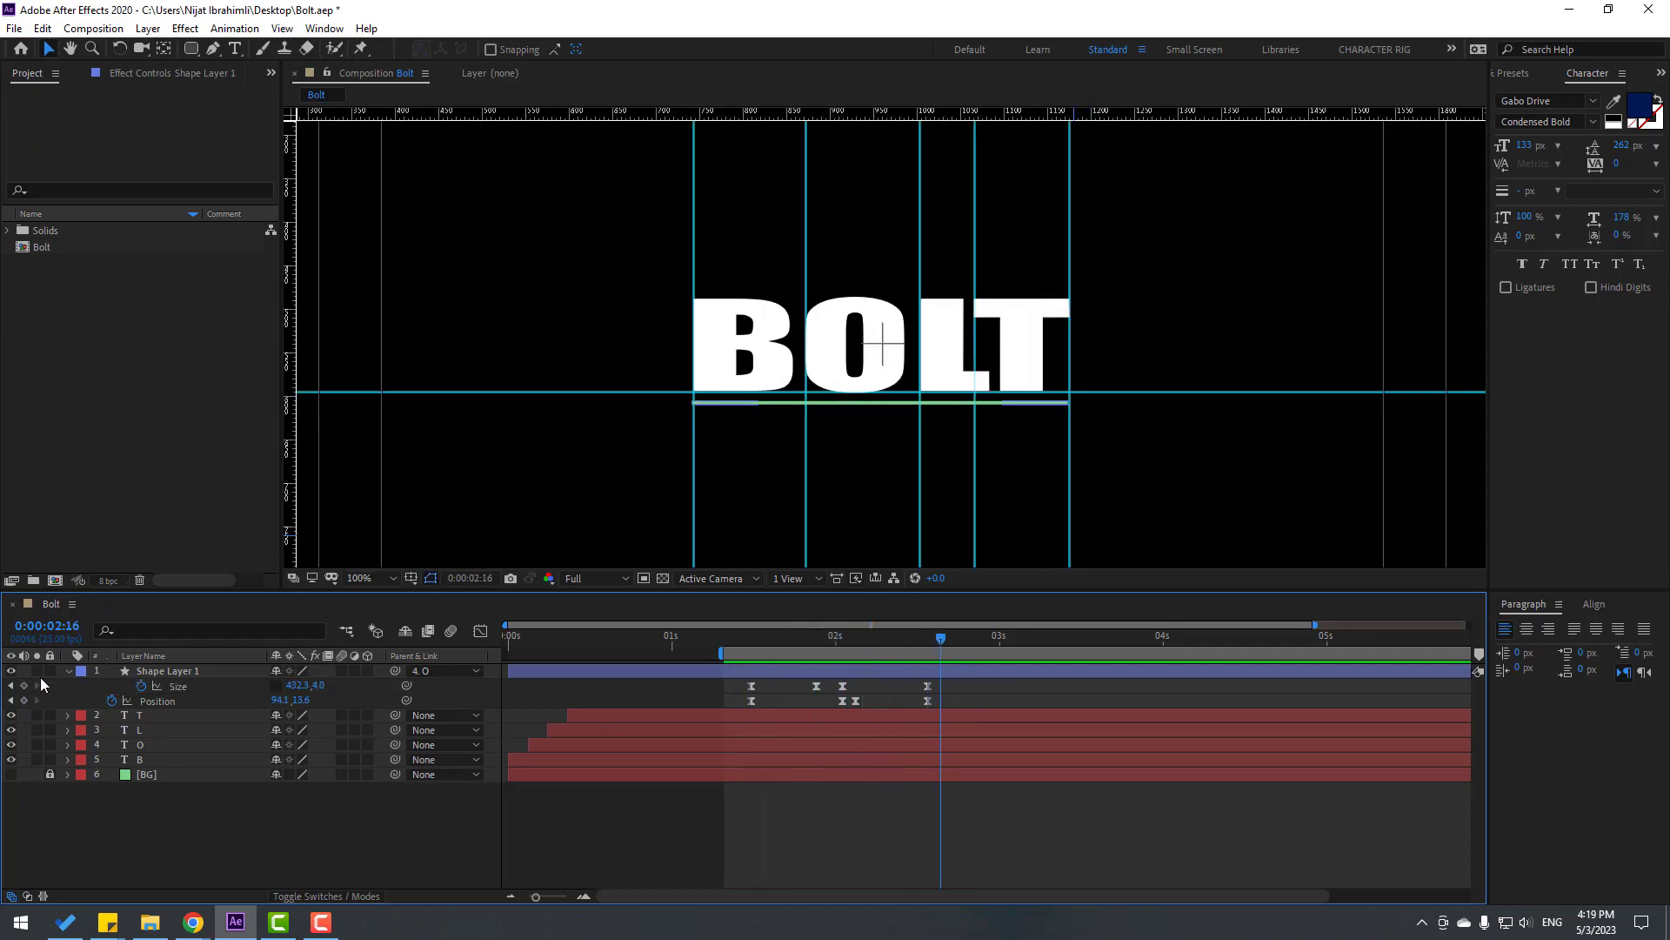
{"action": "key", "text": "u"}
{"action": "left_click", "coordinate": [12, 745]}
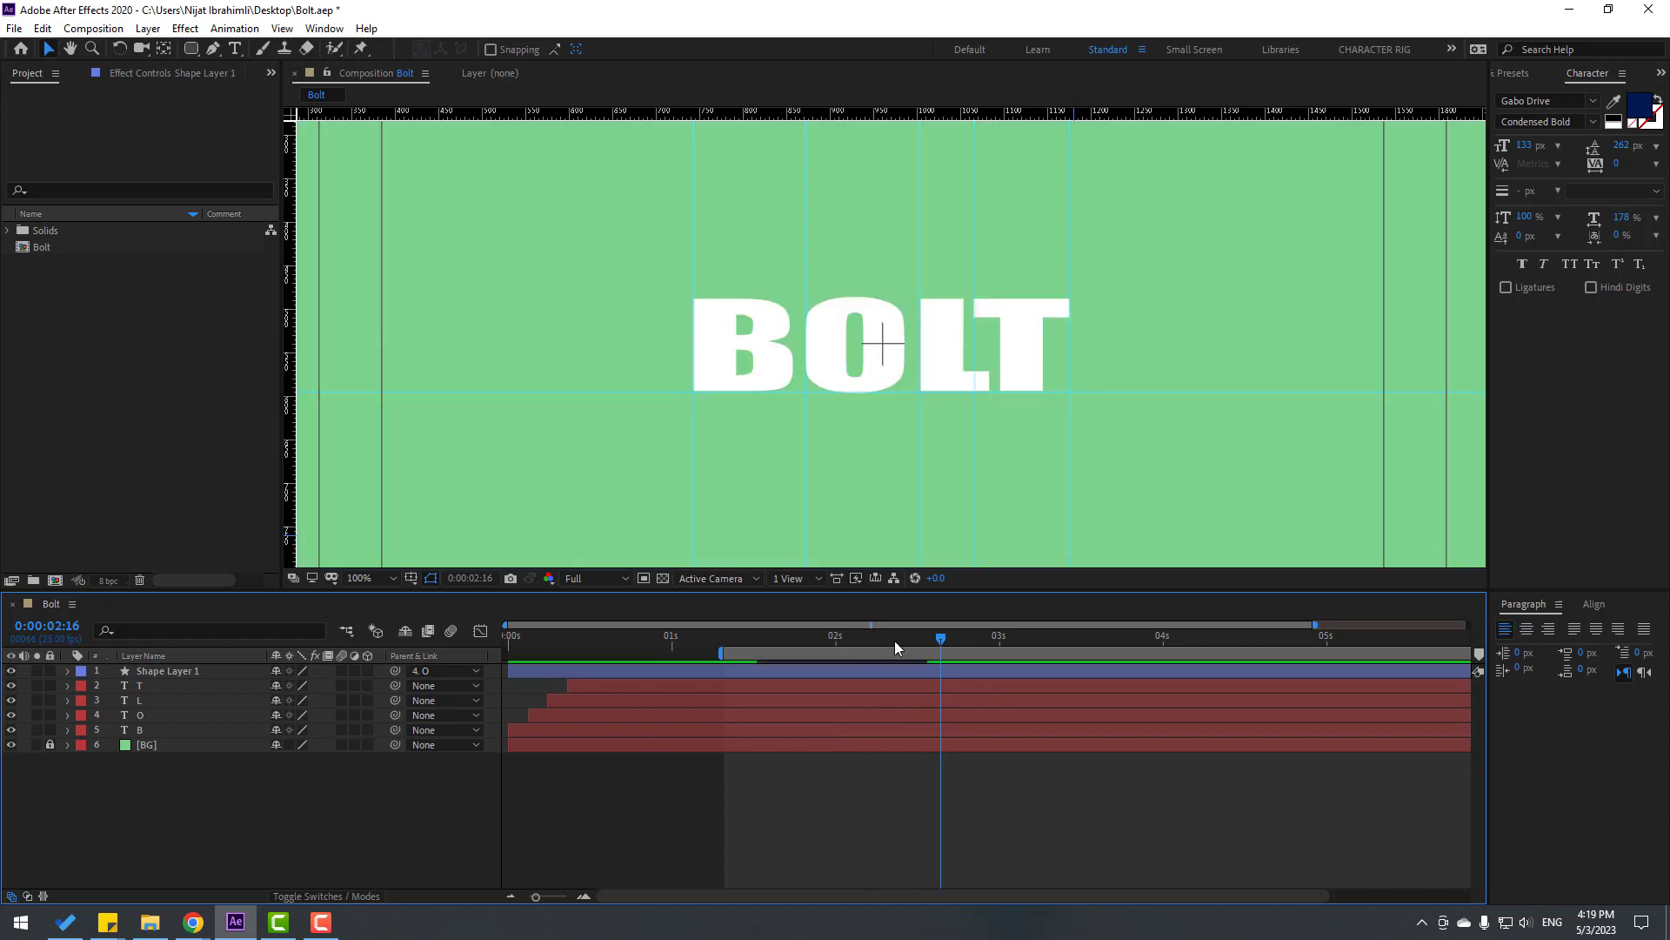
Expand Fill 1 of Shape Layer 1 and add a Color keyframe at 0:00:01:20.
{"action": "left_click_drag", "start_coordinate": [891, 640], "coordinate": [797, 646]}
{"action": "left_click", "coordinate": [174, 671]}
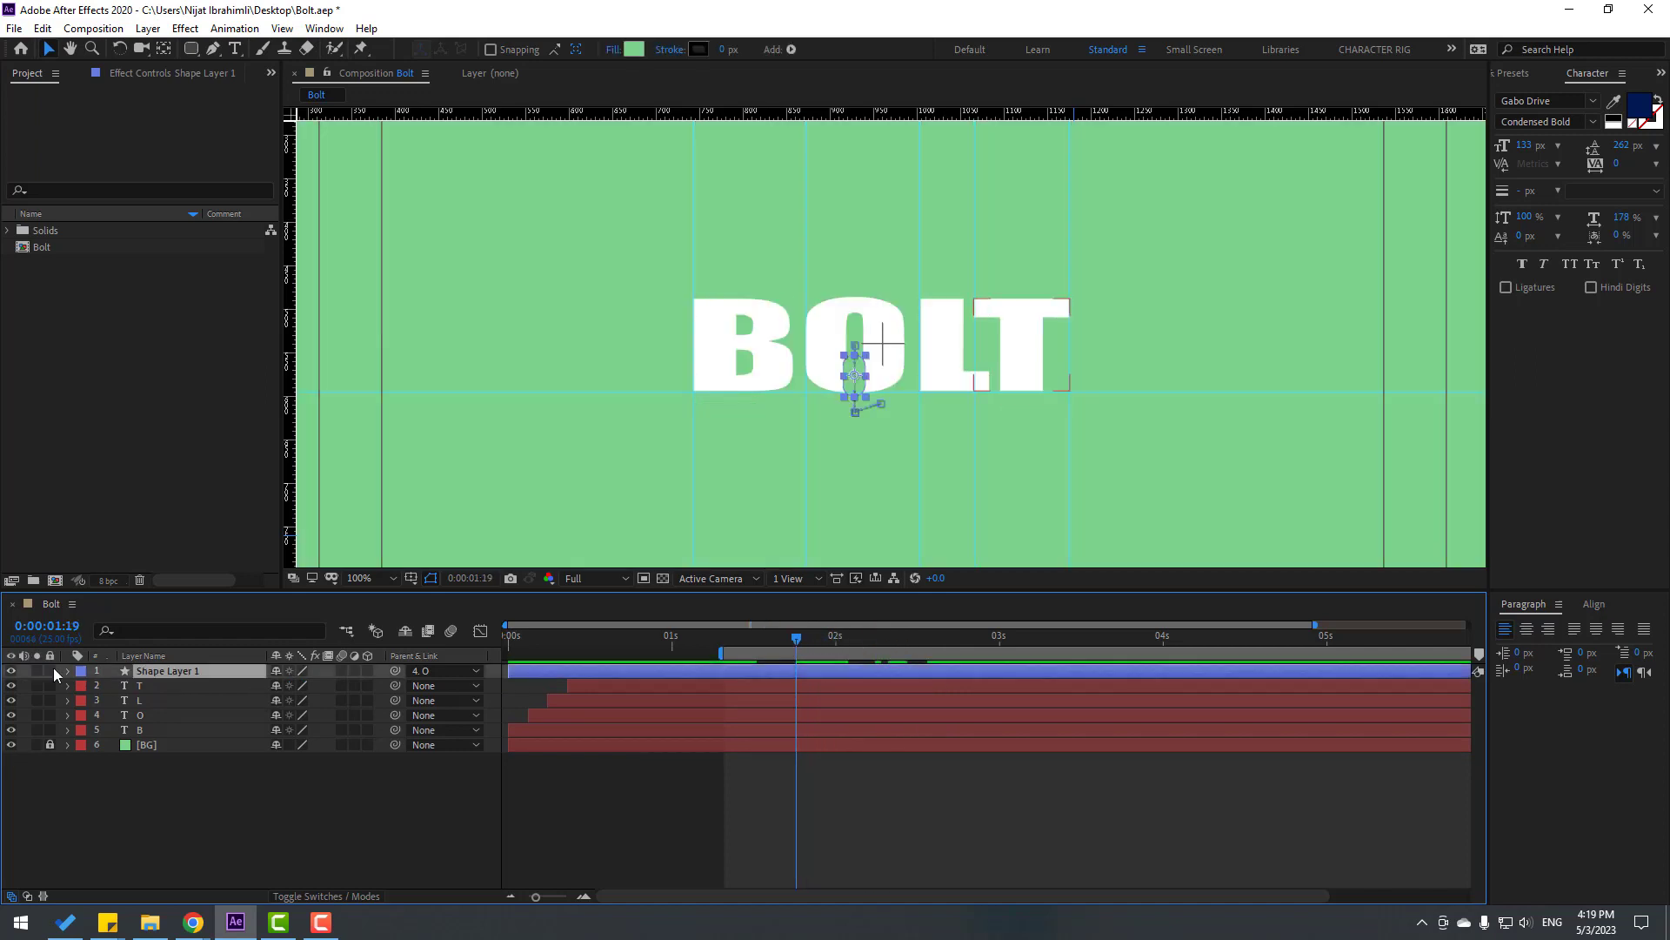
{"action": "left_click", "coordinate": [68, 670]}
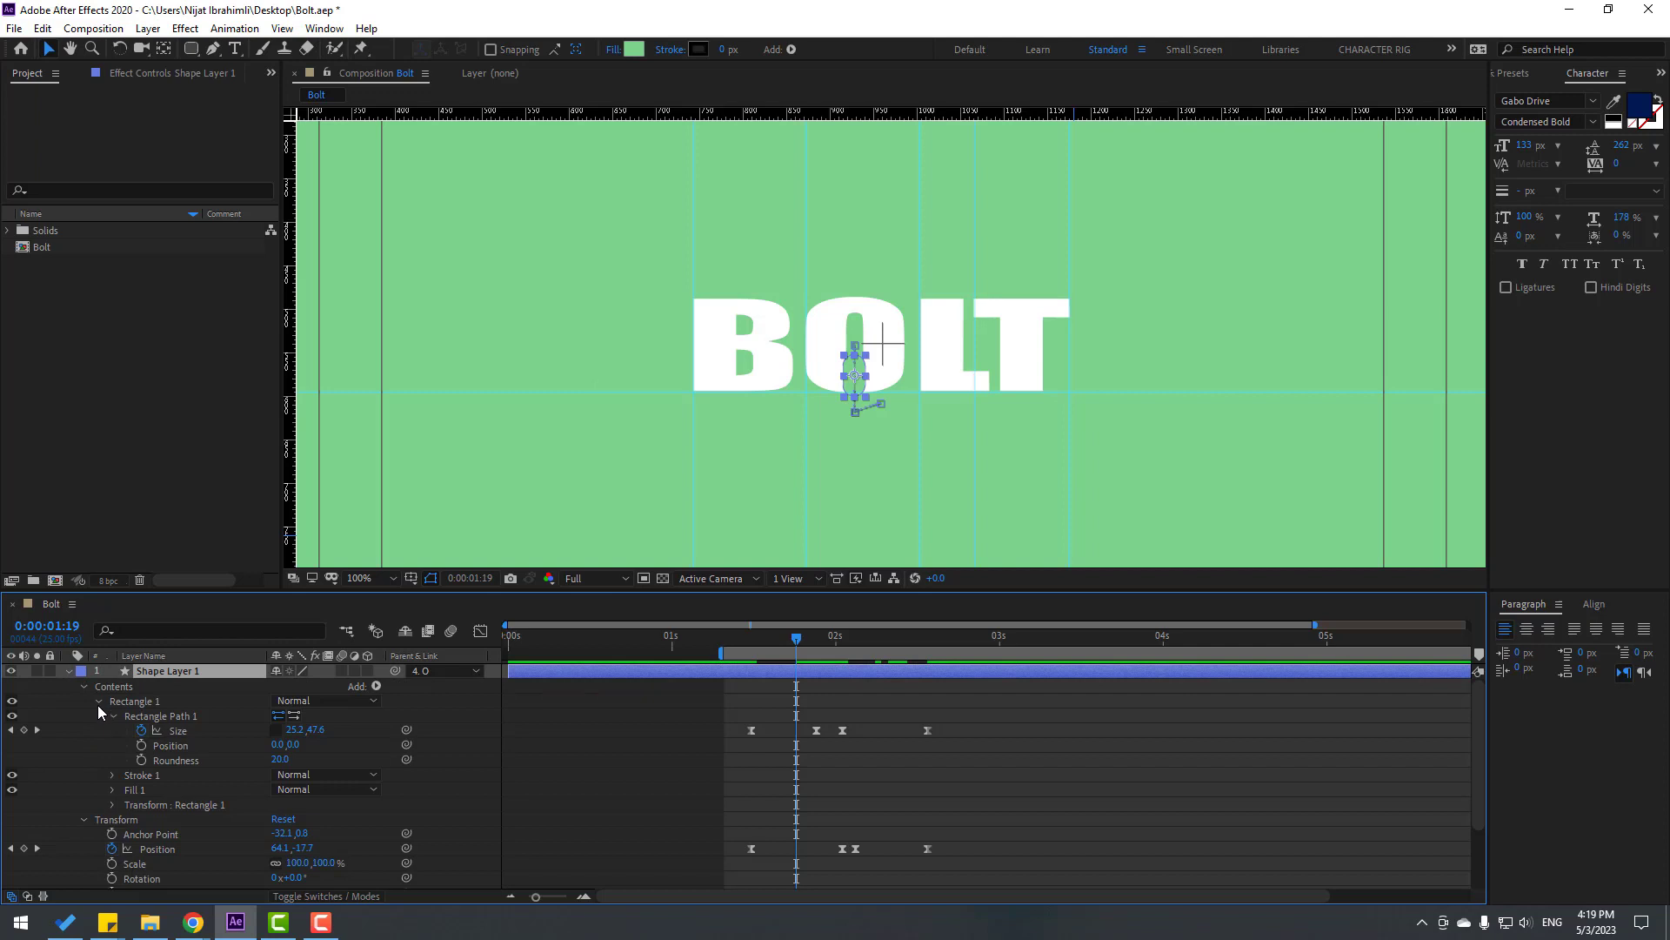
{"action": "left_click", "coordinate": [99, 702]}
{"action": "key", "text": "F2"}
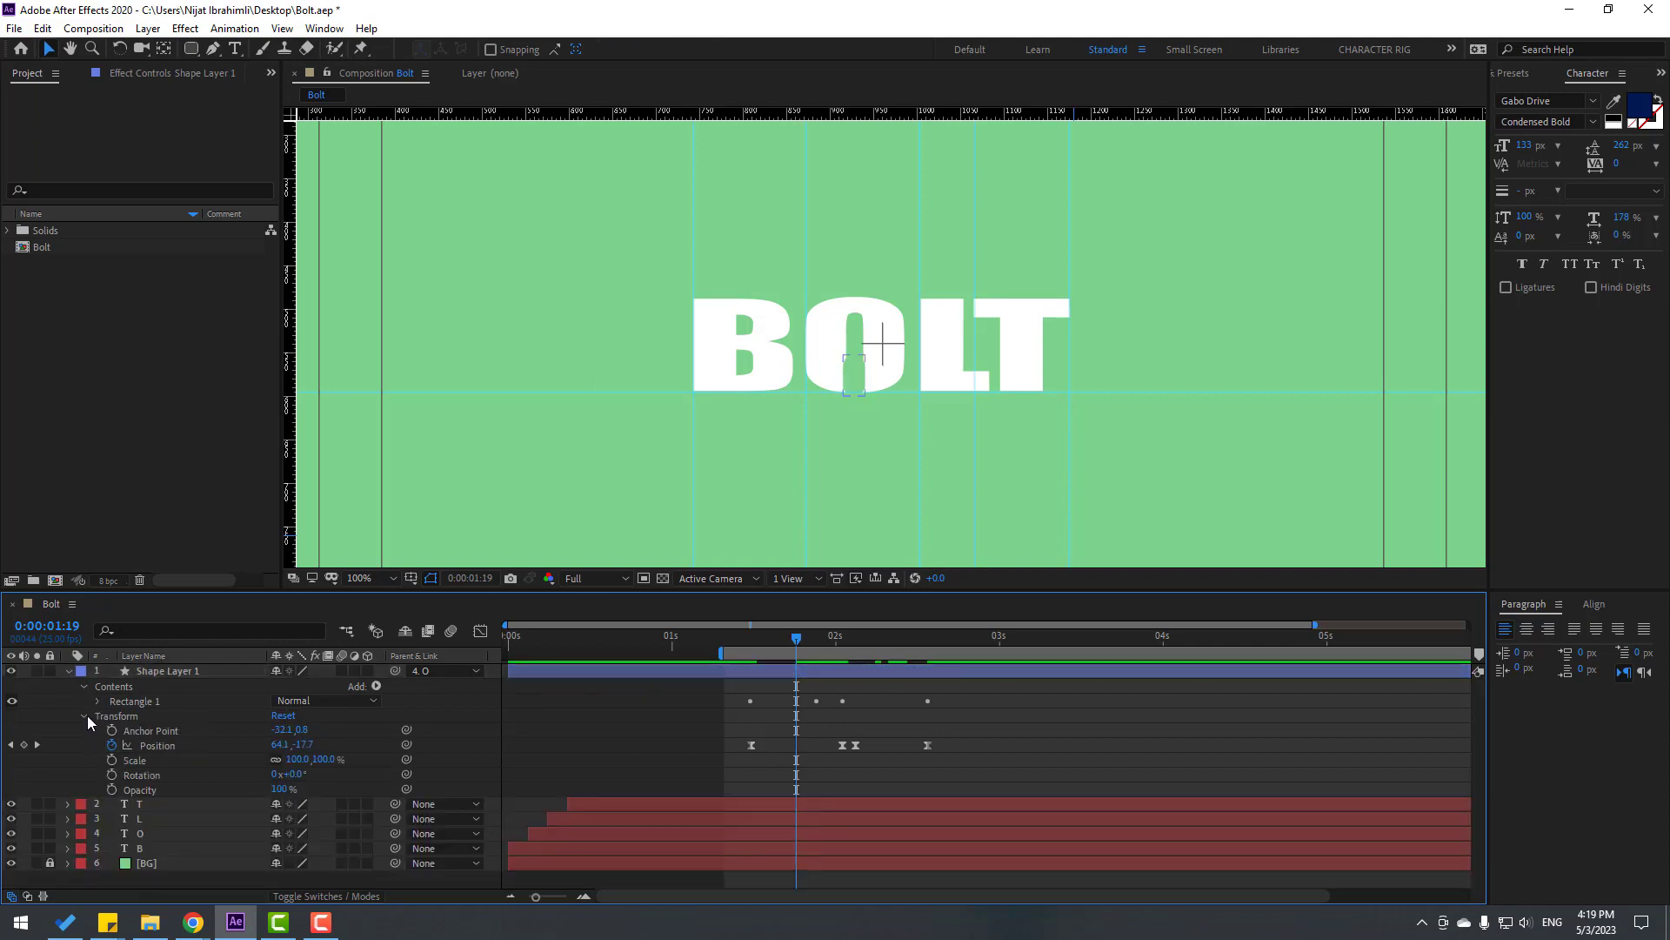
{"action": "left_click", "coordinate": [87, 715]}
{"action": "left_click", "coordinate": [98, 701]}
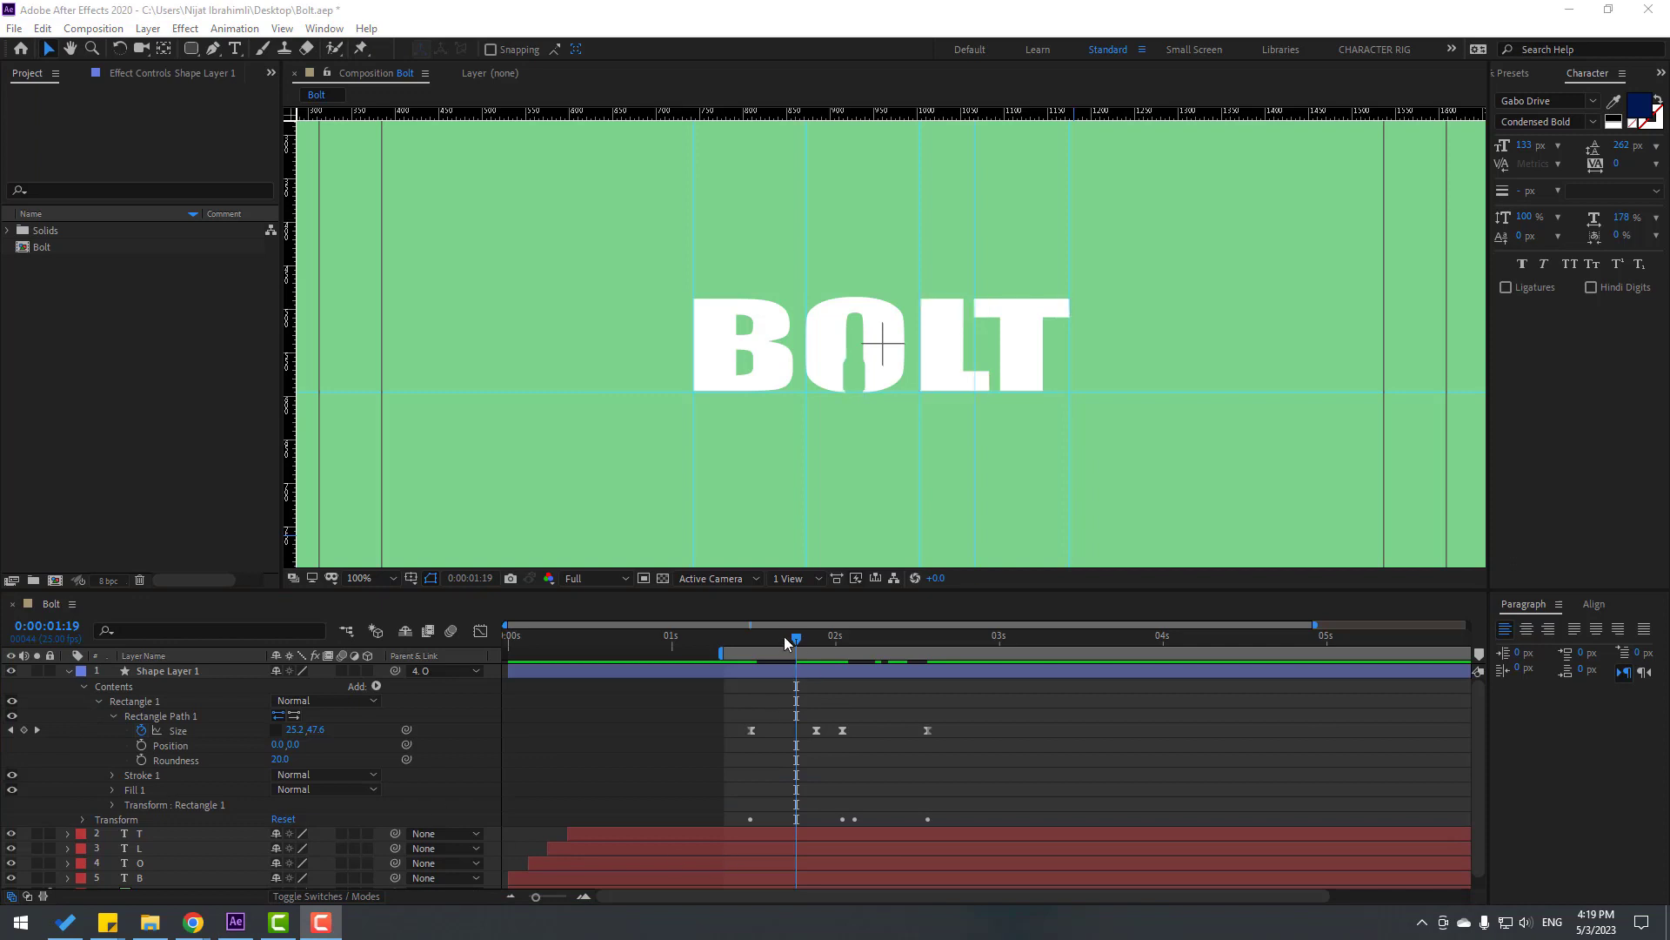
{"action": "left_click", "coordinate": [113, 790]}
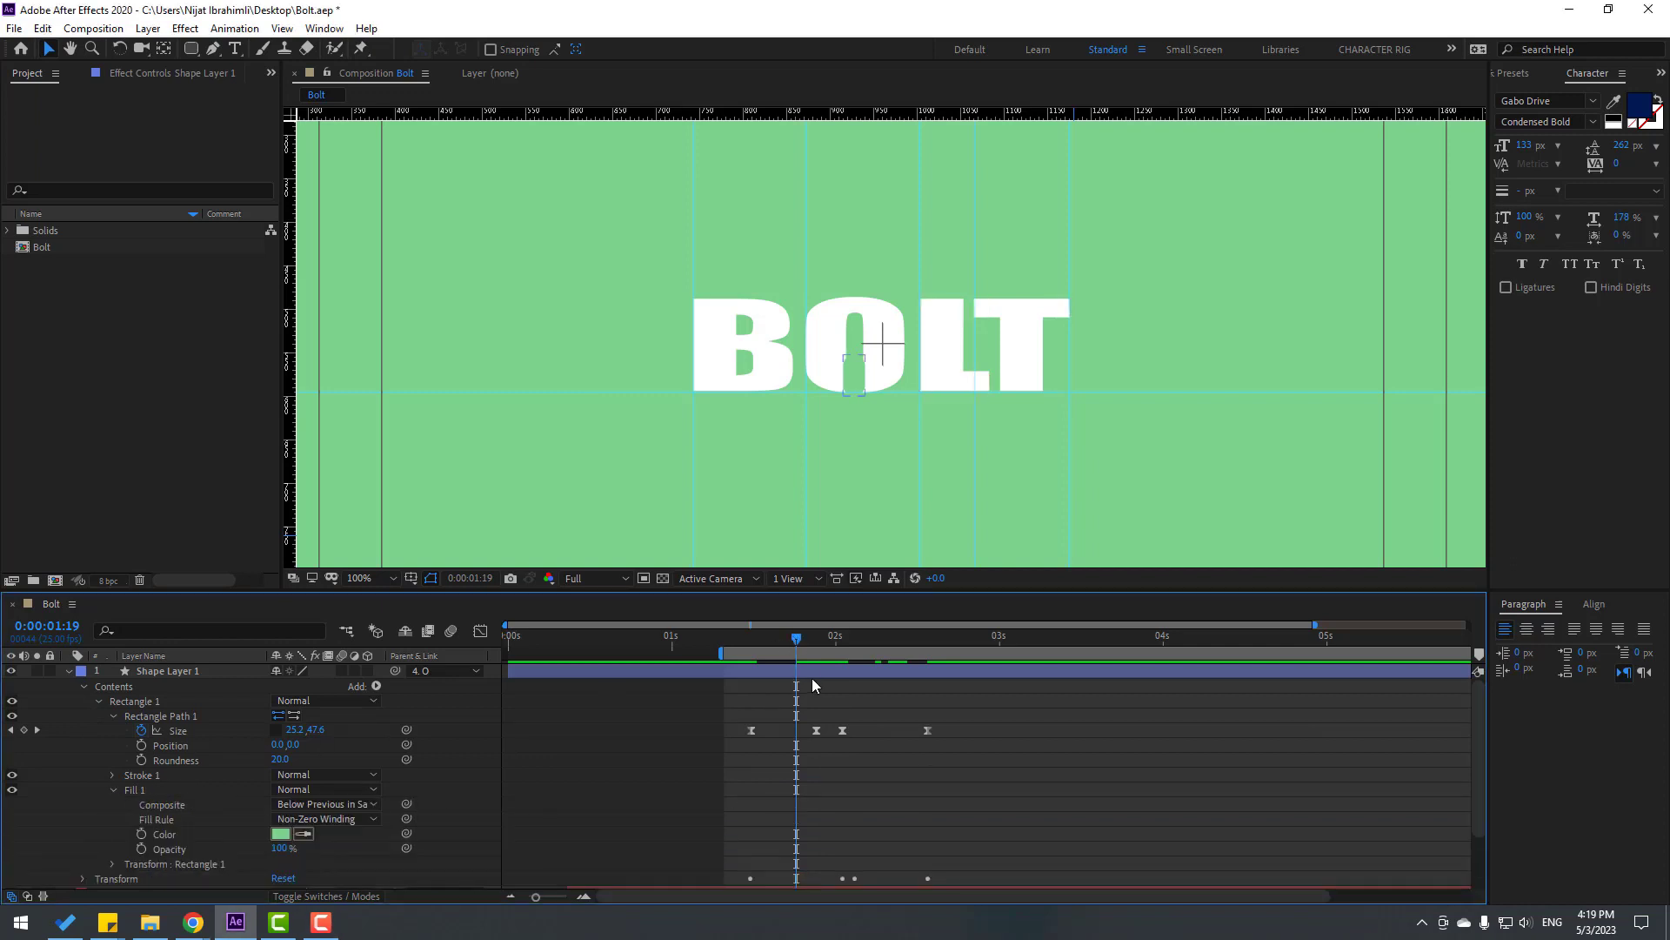
{"action": "left_click_drag", "start_coordinate": [801, 639], "coordinate": [810, 639]}
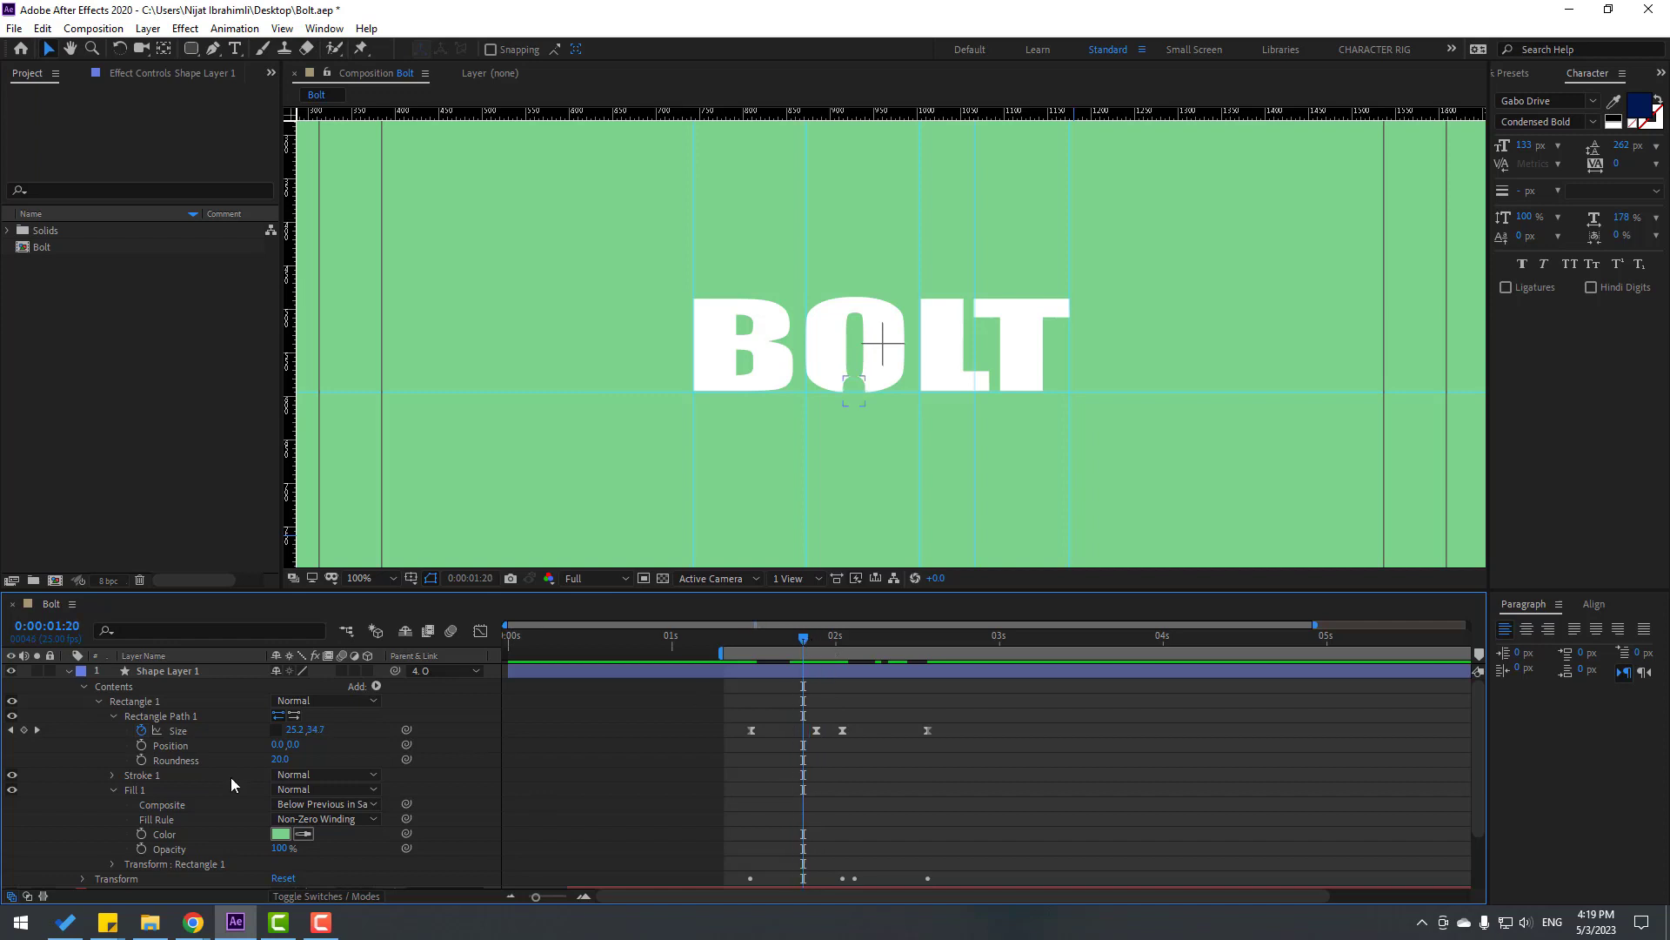
{"action": "left_click", "coordinate": [141, 834]}
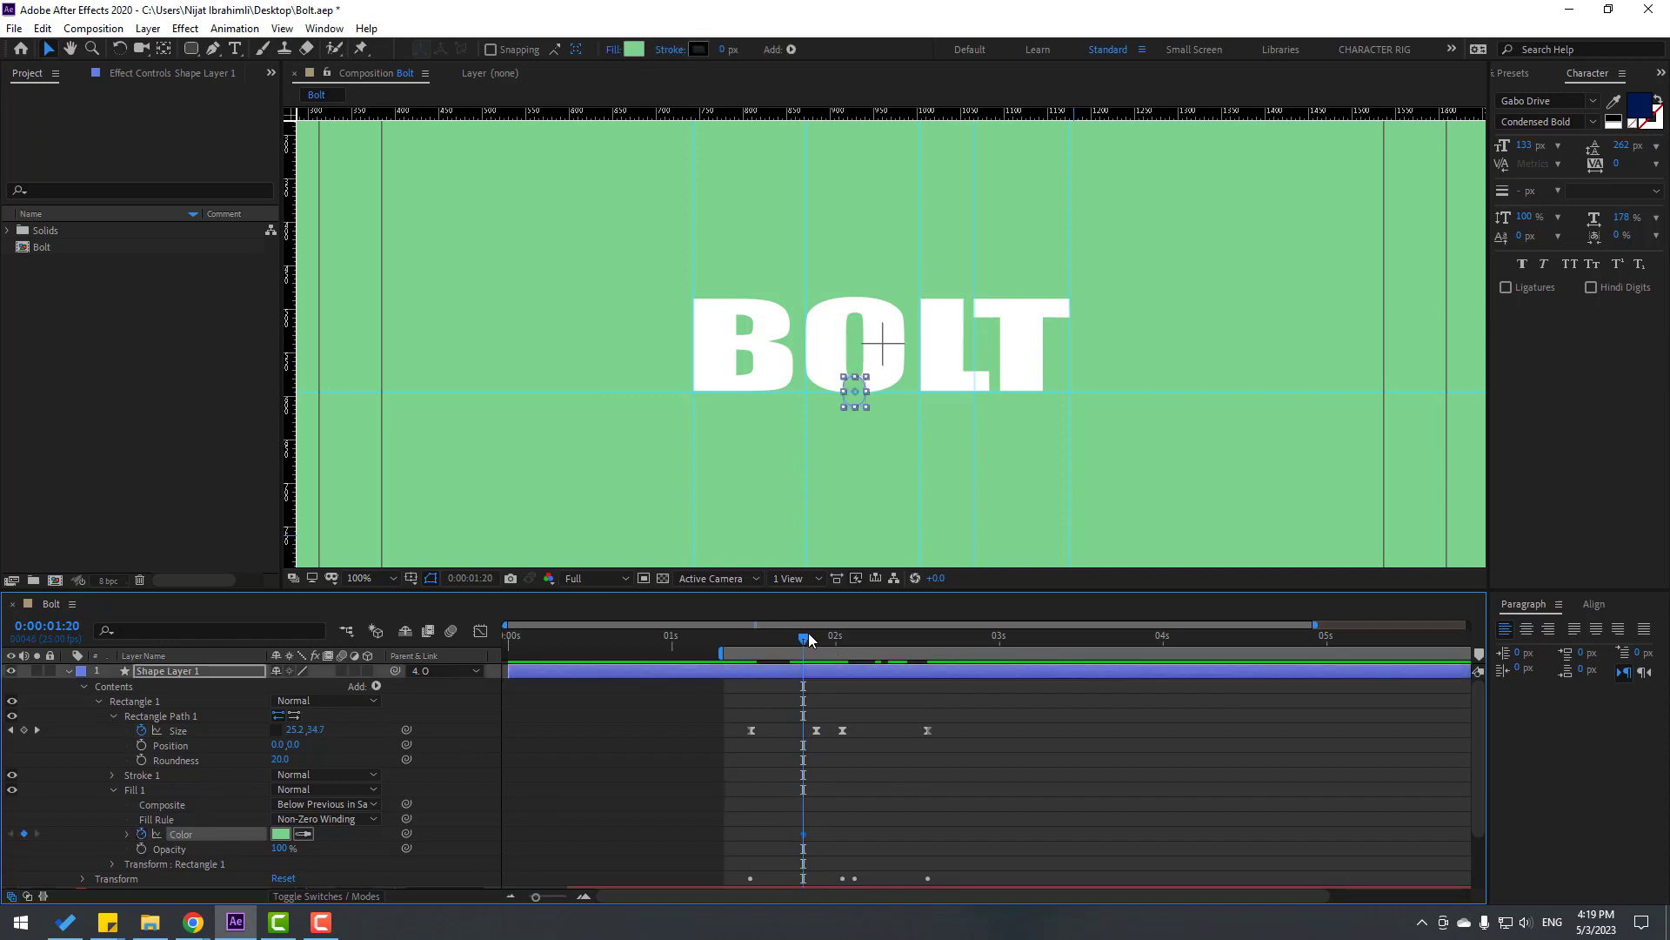
At 0:00:02:01, change the shape's fill color to white.
{"action": "mouse_move", "coordinate": [807, 639]}
{"action": "left_mouse_down"}
{"action": "mouse_move", "coordinate": [846, 639]}
{"action": "mouse_move", "coordinate": [683, 625]}
{"action": "left_mouse_up"}
{"action": "left_click", "coordinate": [280, 834]}
{"action": "left_click", "coordinate": [1064, 628]}
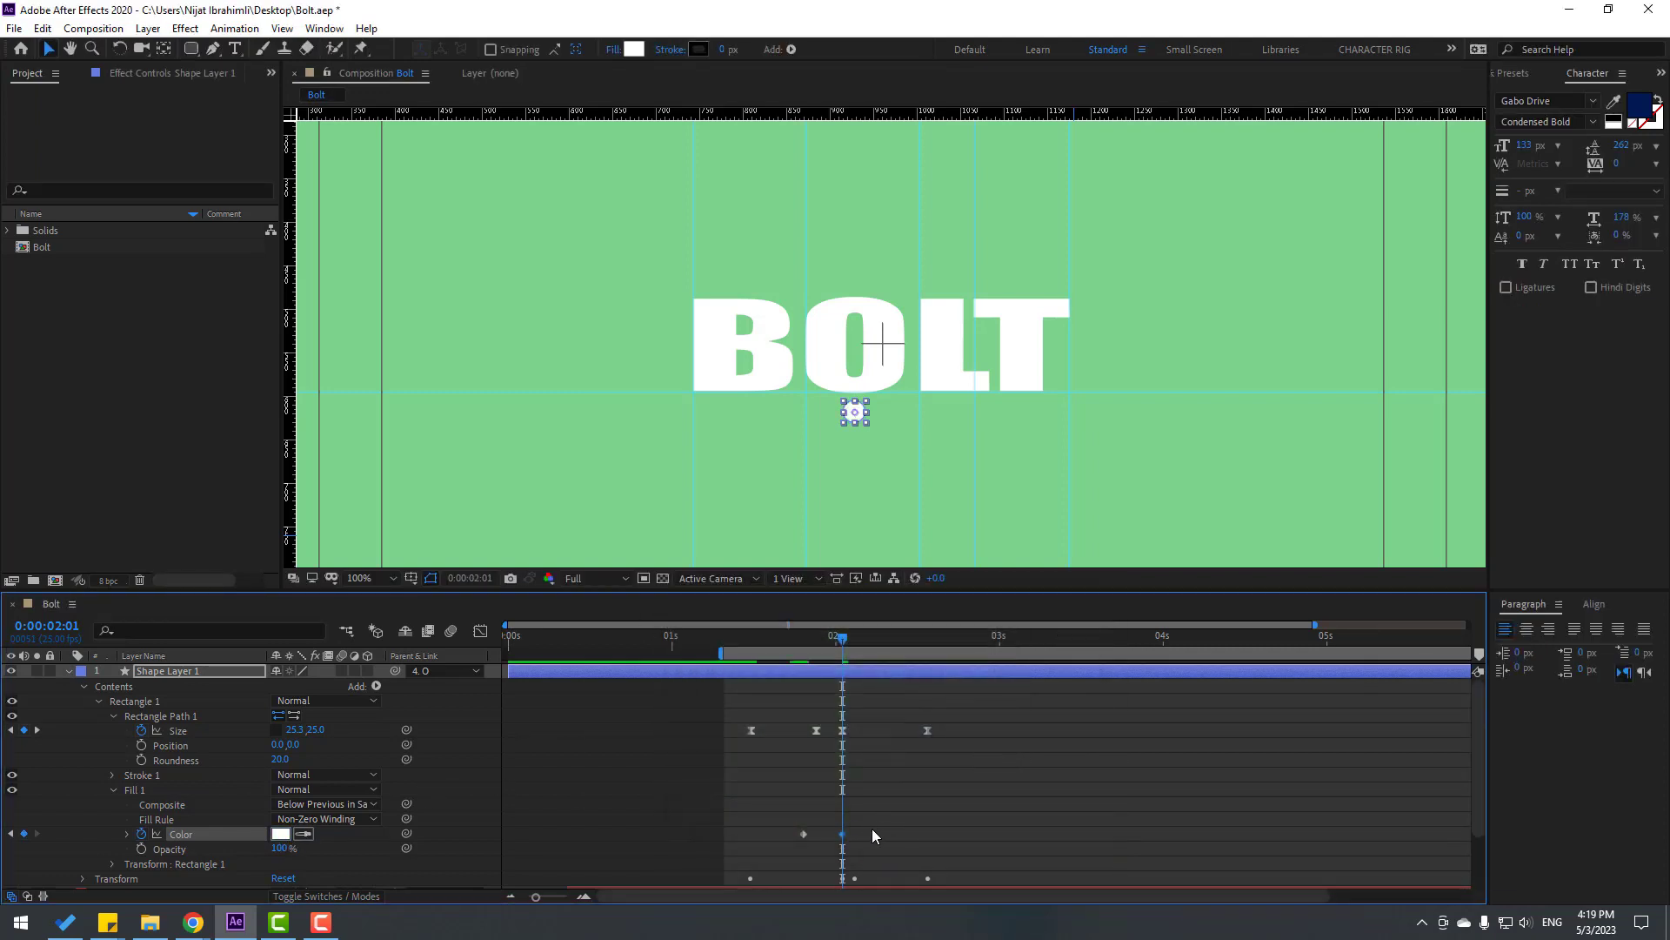
Apply Easy Ease to both Color keyframes of the shape's fill.
{"action": "left_click_drag", "start_coordinate": [873, 833], "coordinate": [797, 833]}
{"action": "right_click", "coordinate": [804, 833]}
{"action": "mouse_move", "coordinate": [900, 821]}
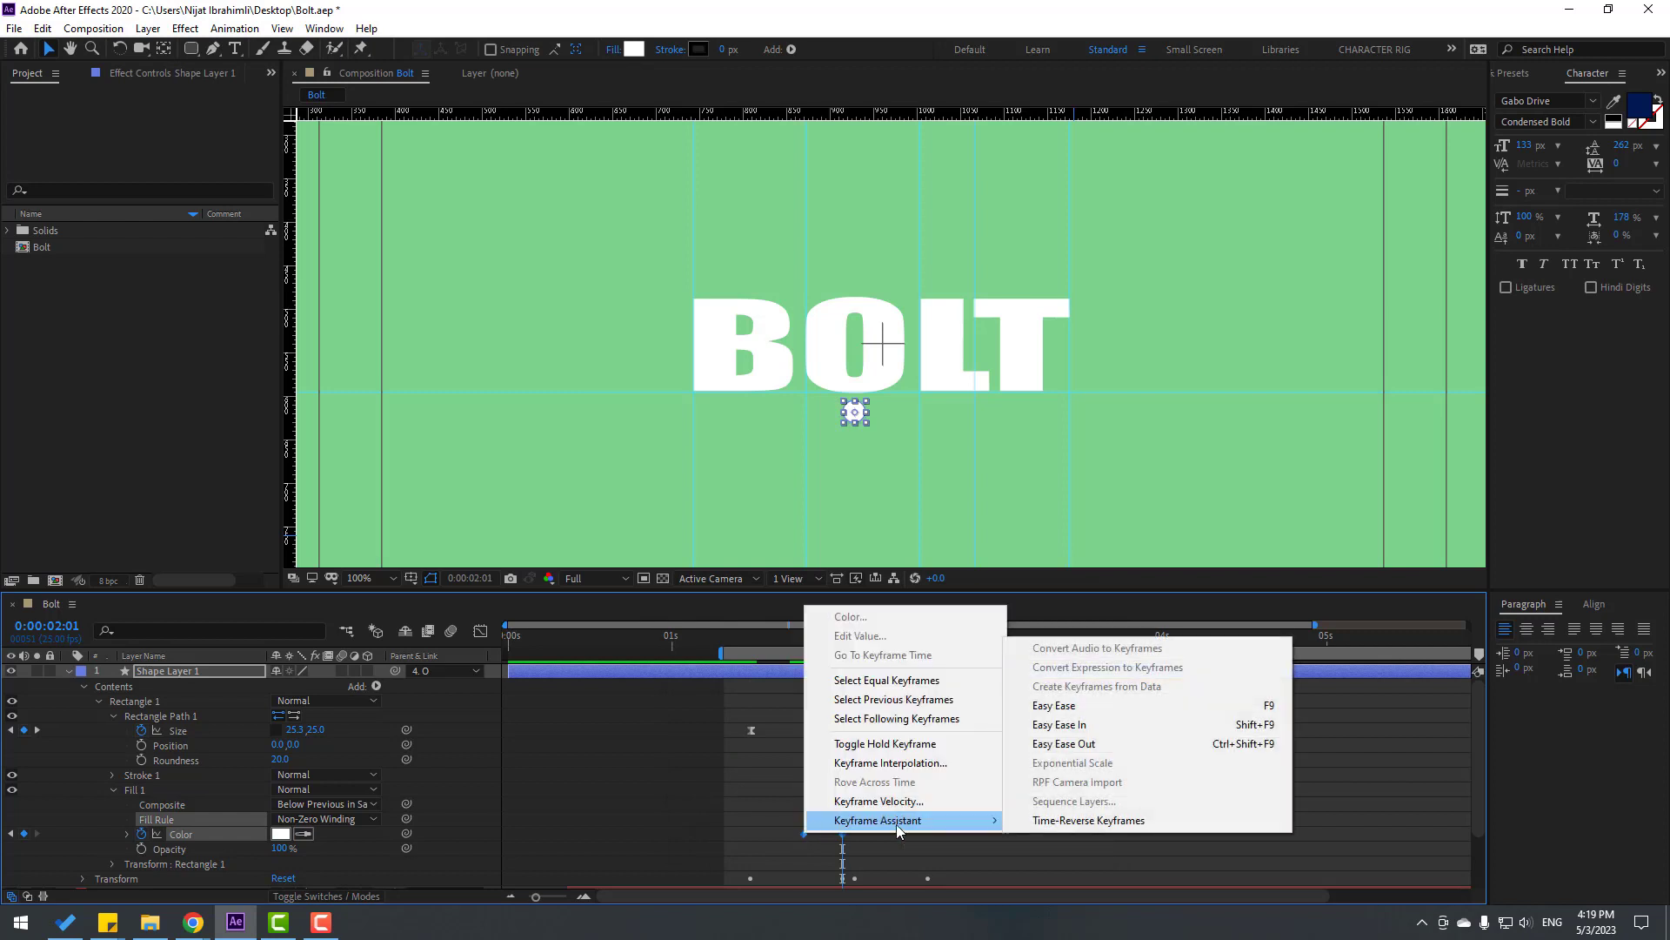
{"action": "left_click", "coordinate": [1061, 707]}
Preview the shape's color change and its stretch below the letters over the green background.
{"action": "key", "text": "space"}
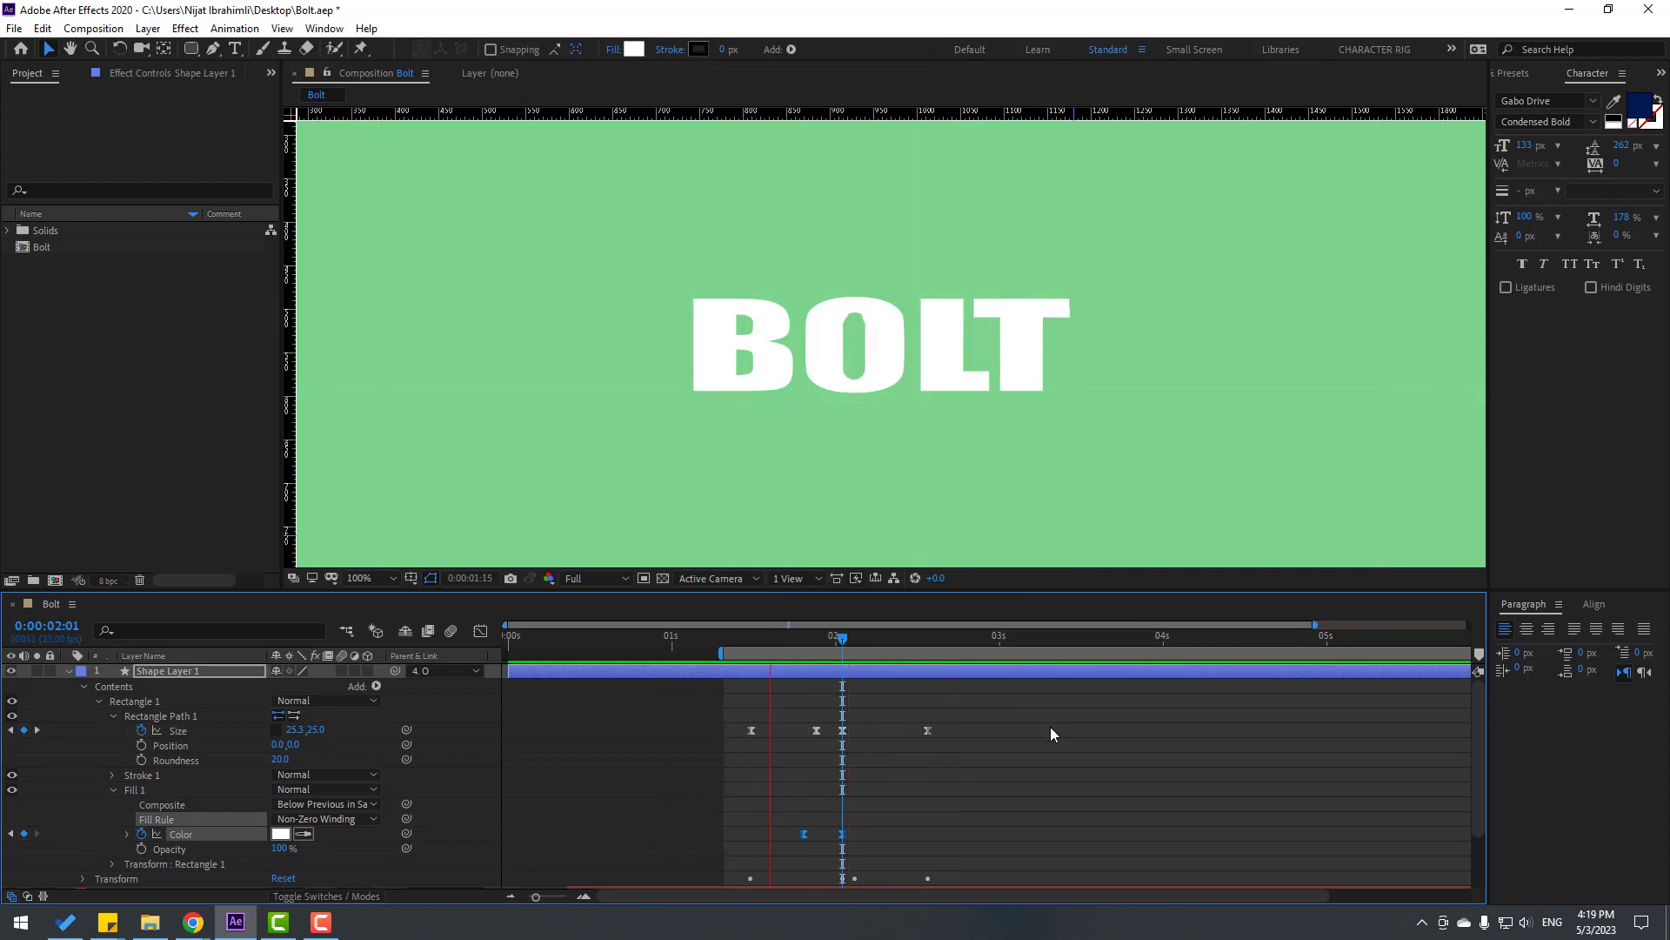
{"action": "key", "text": "space"}
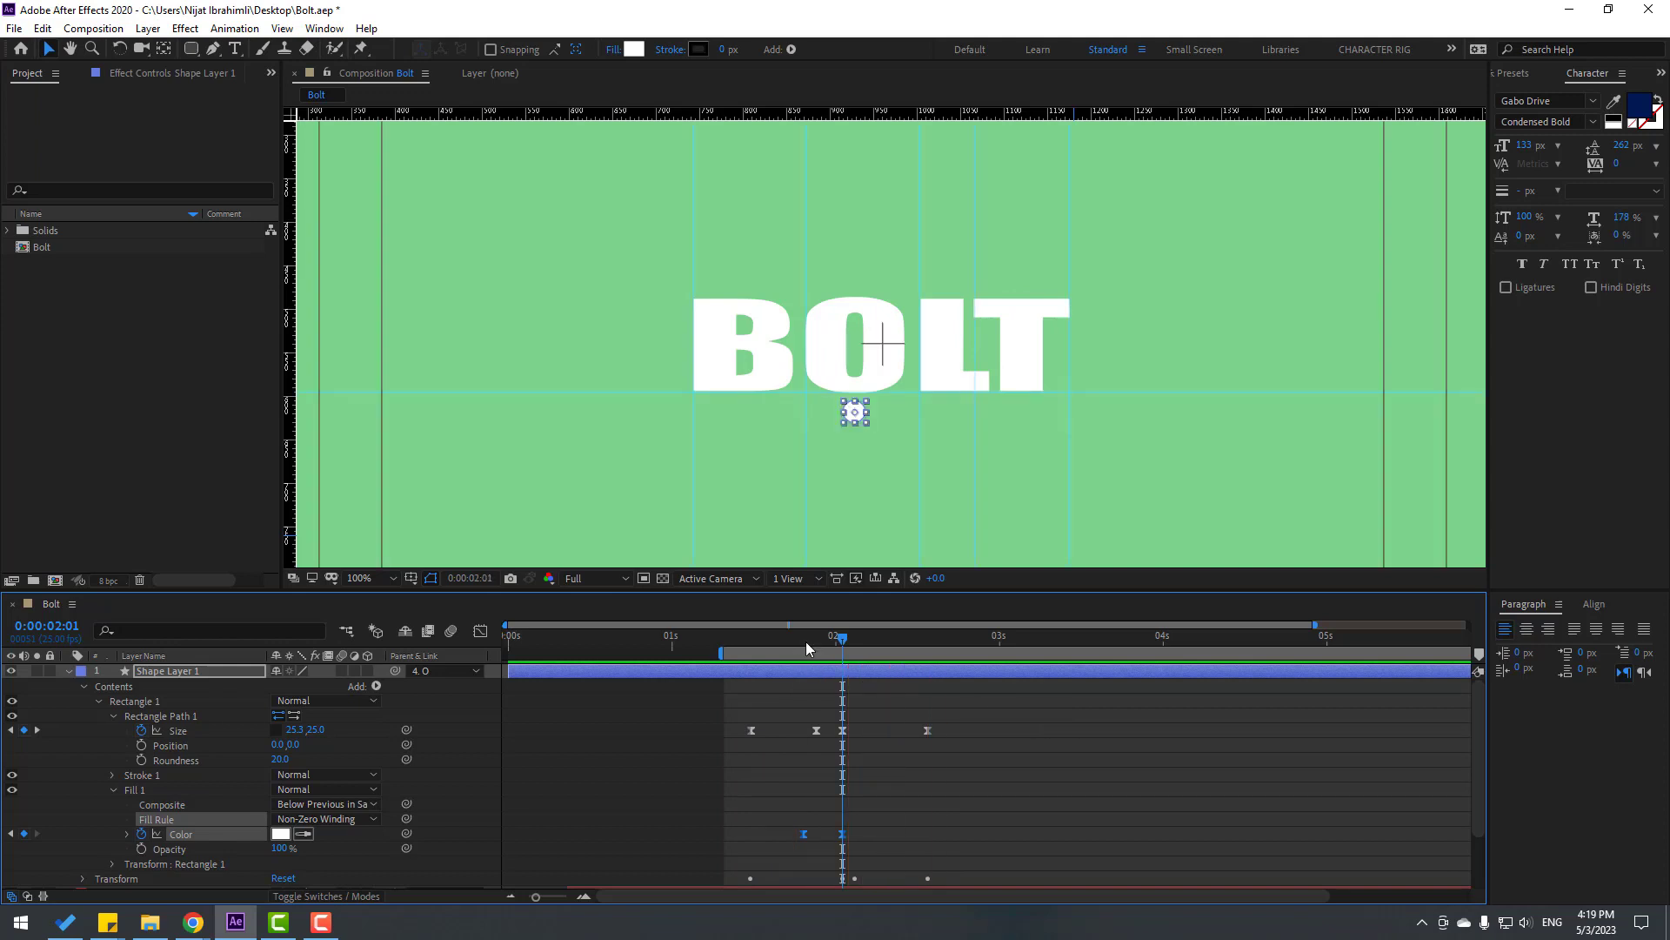
{"action": "left_click_drag", "start_coordinate": [805, 640], "coordinate": [864, 642]}
{"action": "left_click", "coordinate": [926, 734]}
{"action": "scroll", "coordinate": [864, 466], "scroll_direction": "down", "scroll_amount": 2}
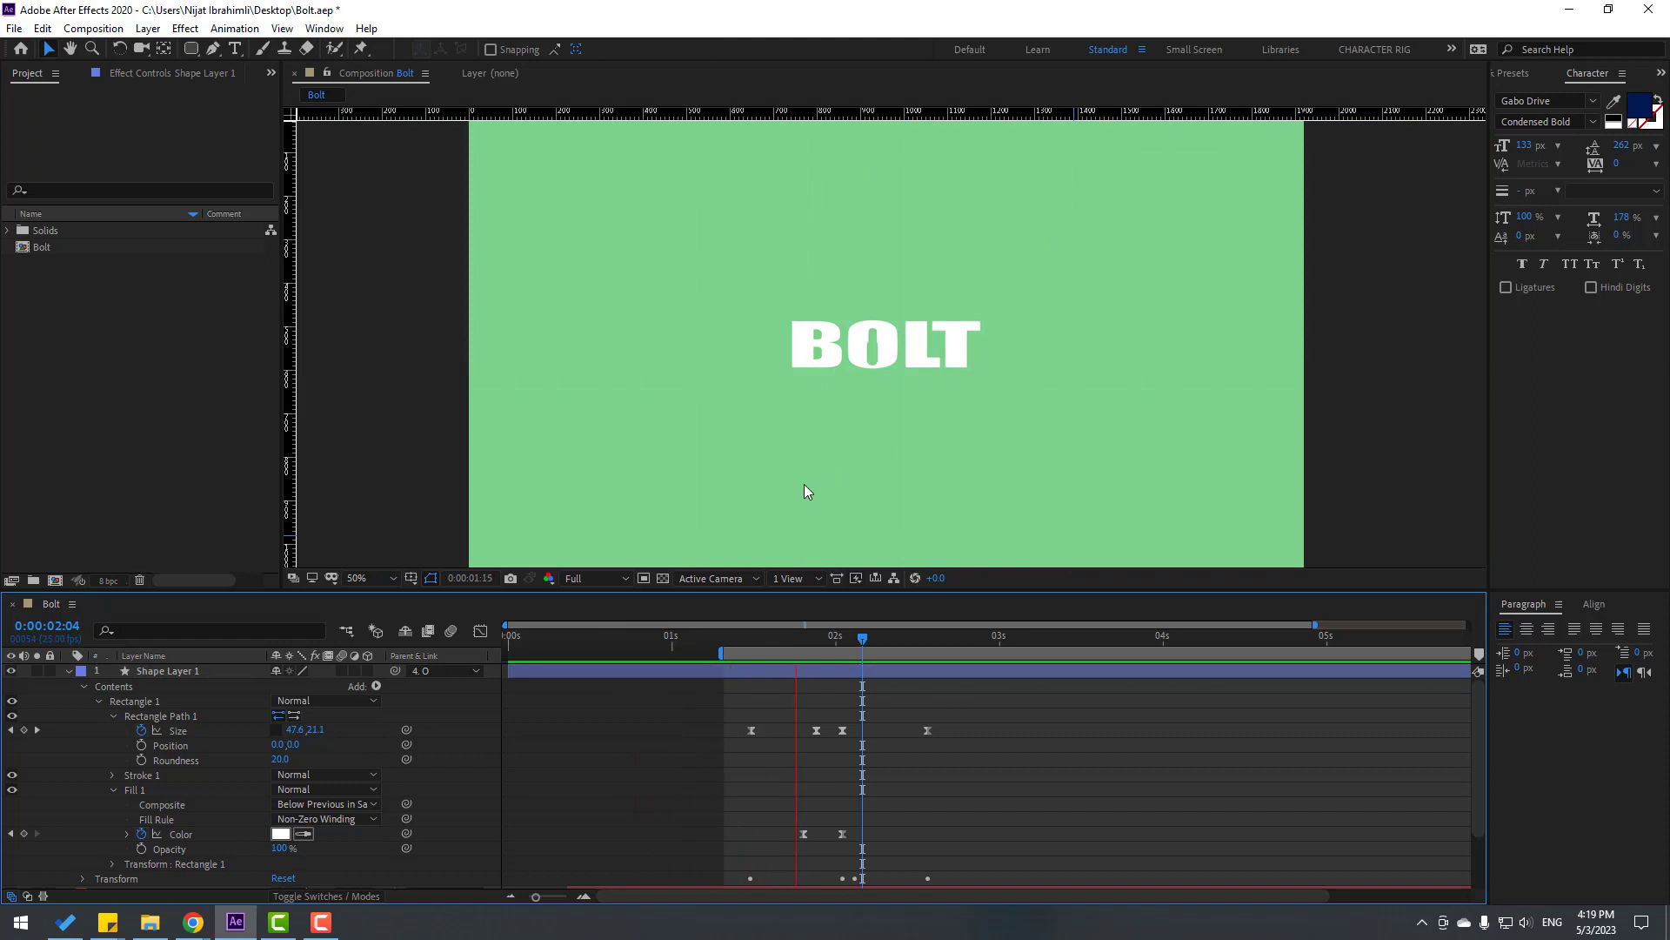
{"action": "scroll", "coordinate": [803, 485], "scroll_direction": "up", "scroll_amount": 2}
Collapse Shape Layer 1, duplicate it, and go to 0:00:01:08.
{"action": "left_click", "coordinate": [68, 671]}
{"action": "left_click", "coordinate": [69, 671]}
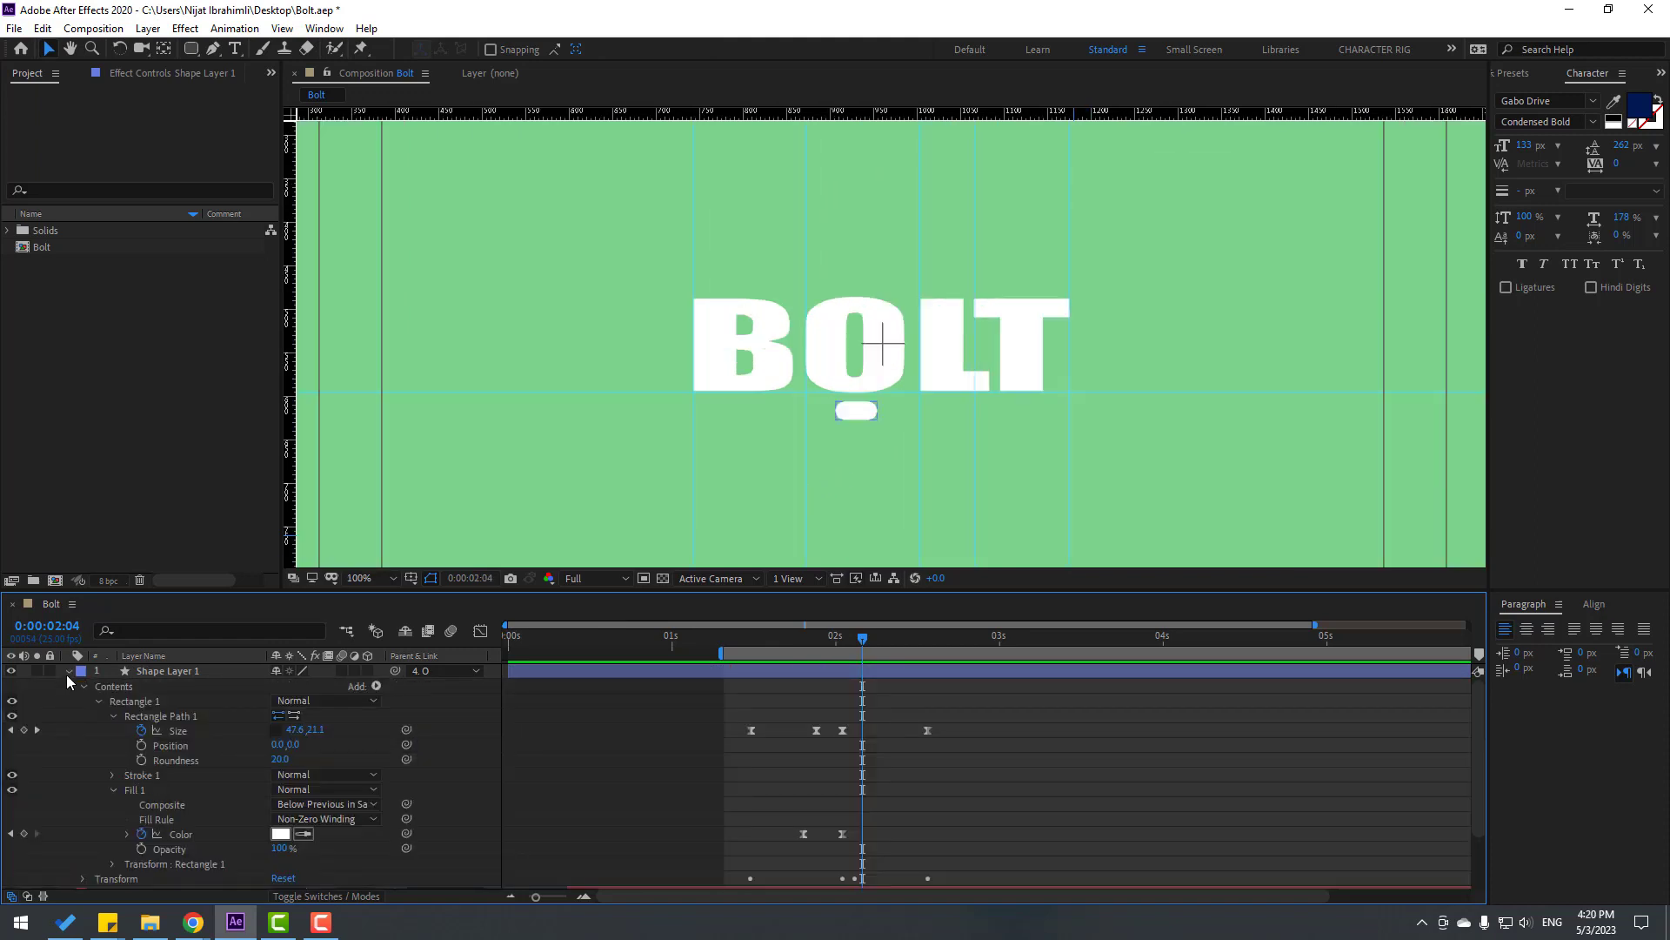
{"action": "left_click", "coordinate": [69, 671]}
{"action": "left_click", "coordinate": [174, 670]}
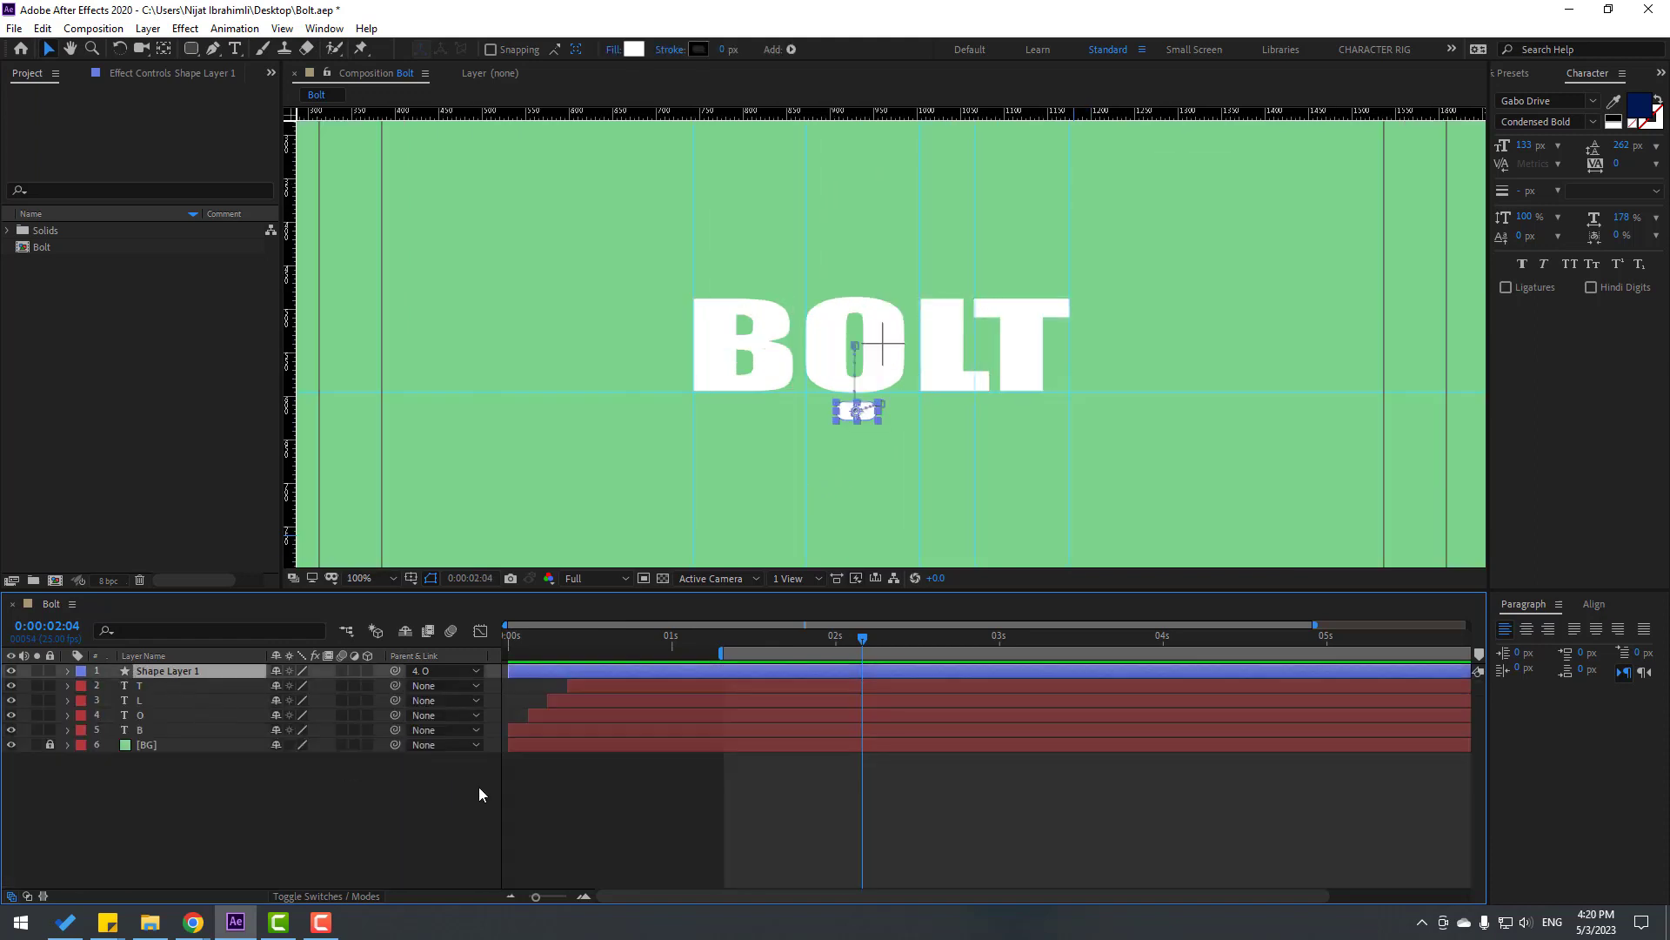
{"action": "key", "text": "ctrl+d"}
{"action": "left_click_drag", "start_coordinate": [859, 641], "coordinate": [724, 645]}
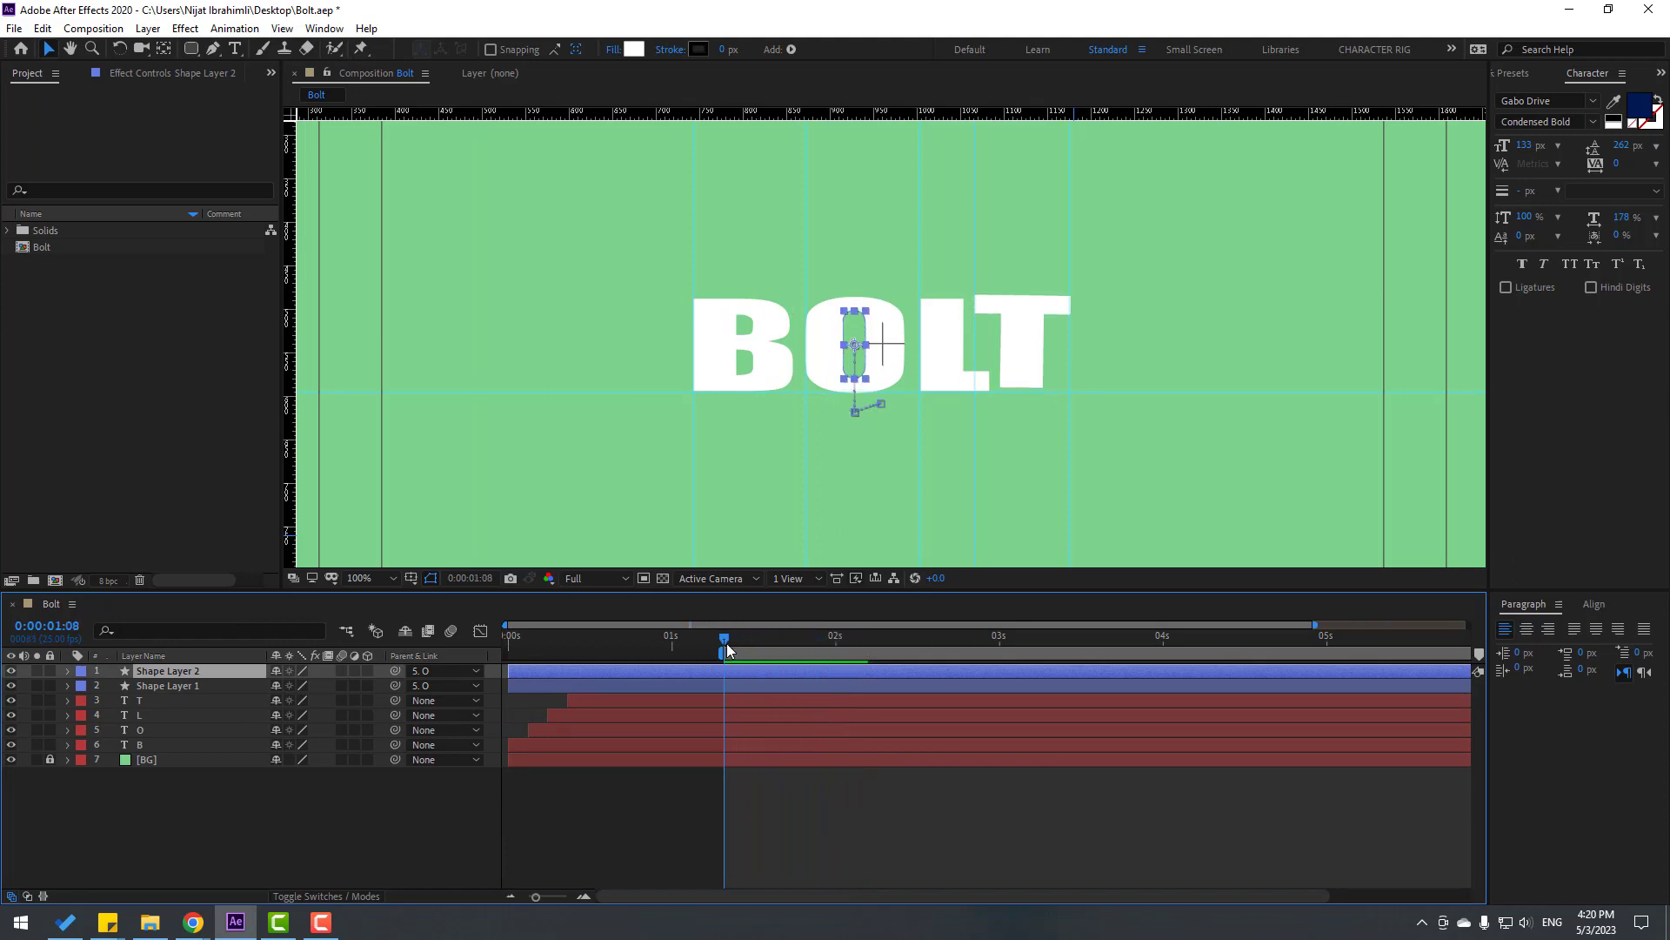
Remove all Size, Color and Position keyframes from Shape Layer 2 at 0:00:01:08 and collapse the layer.
{"action": "key", "text": "u"}
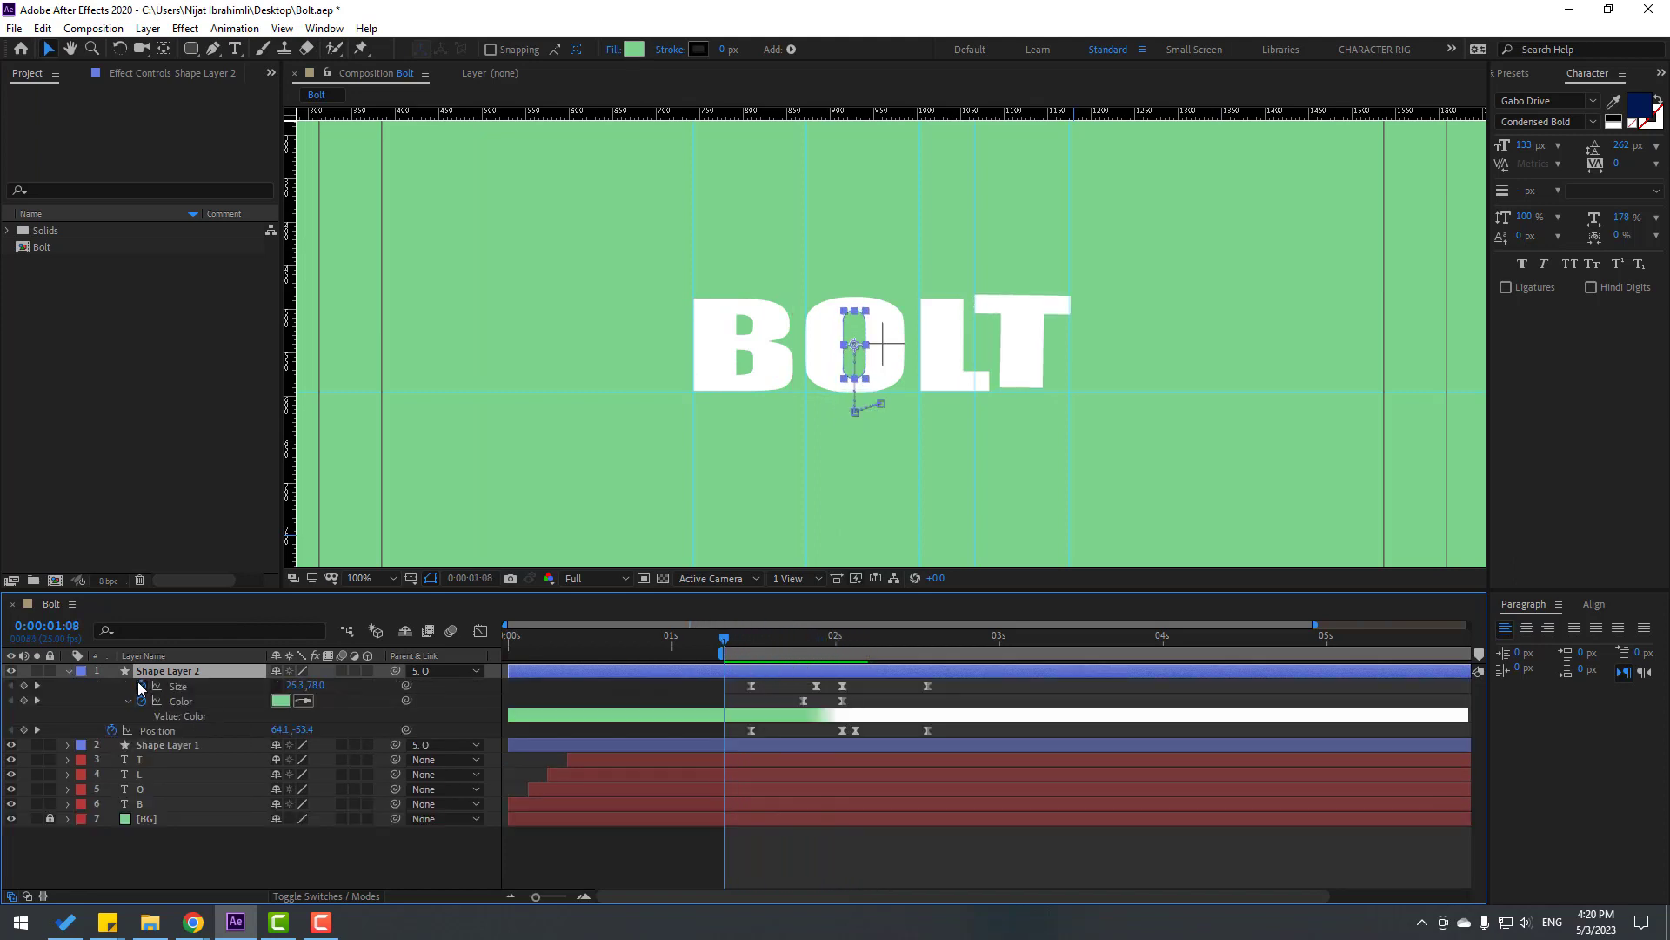
{"action": "left_click", "coordinate": [139, 685]}
{"action": "left_click", "coordinate": [139, 700]}
{"action": "left_click", "coordinate": [111, 714]}
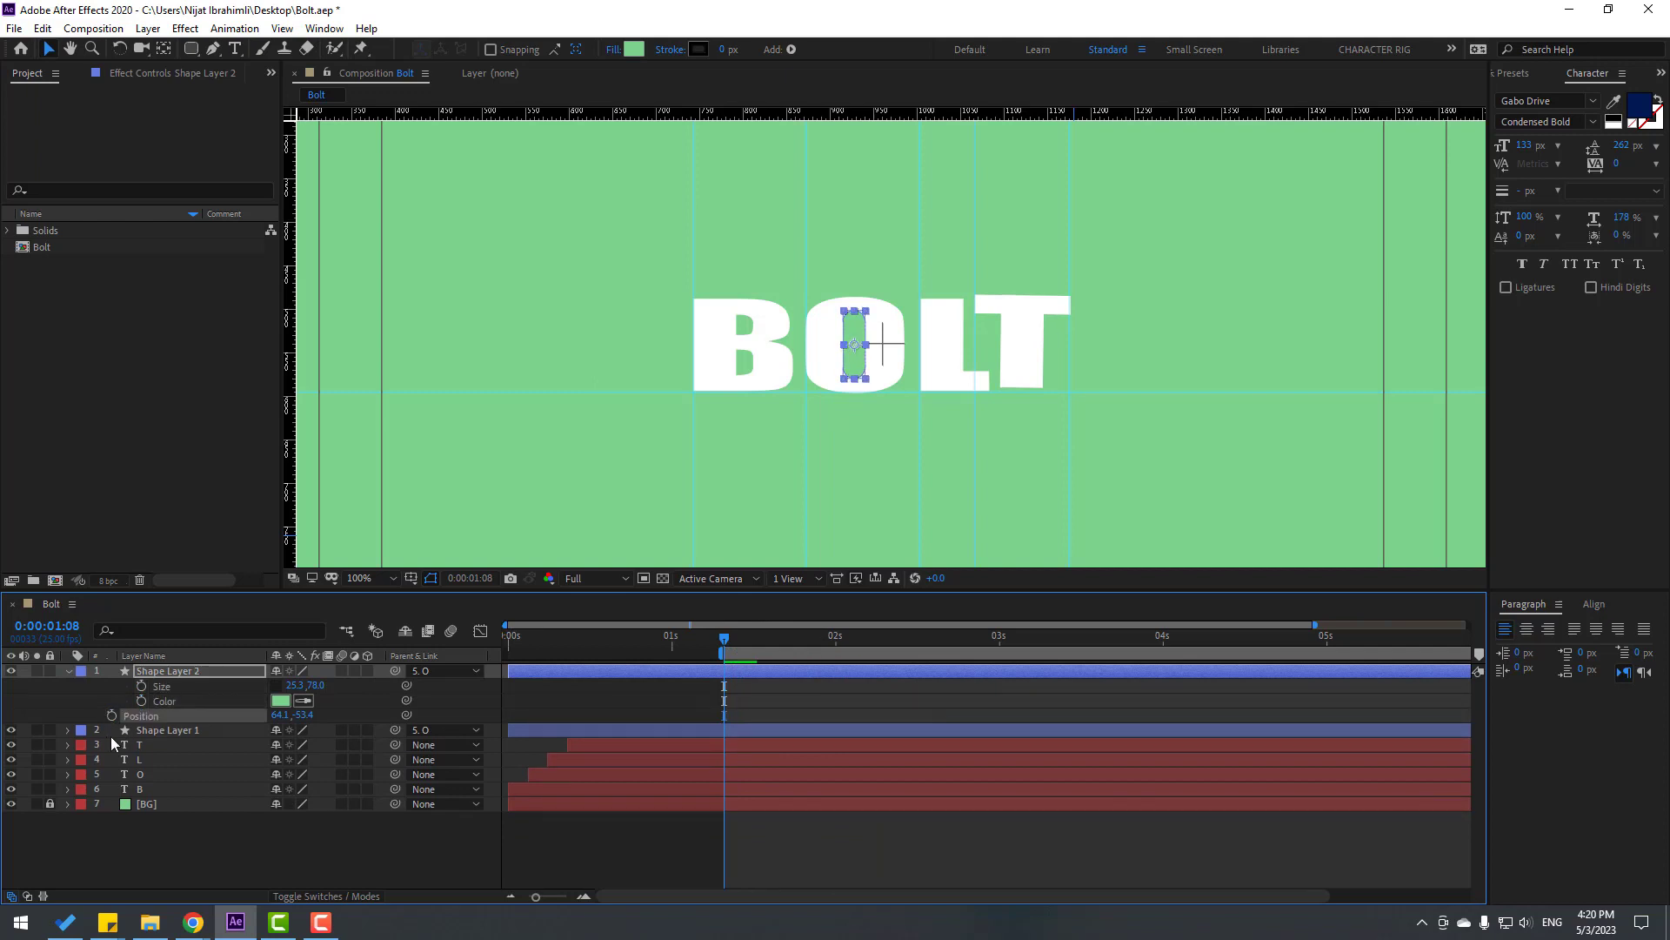
{"action": "left_click", "coordinate": [68, 671]}
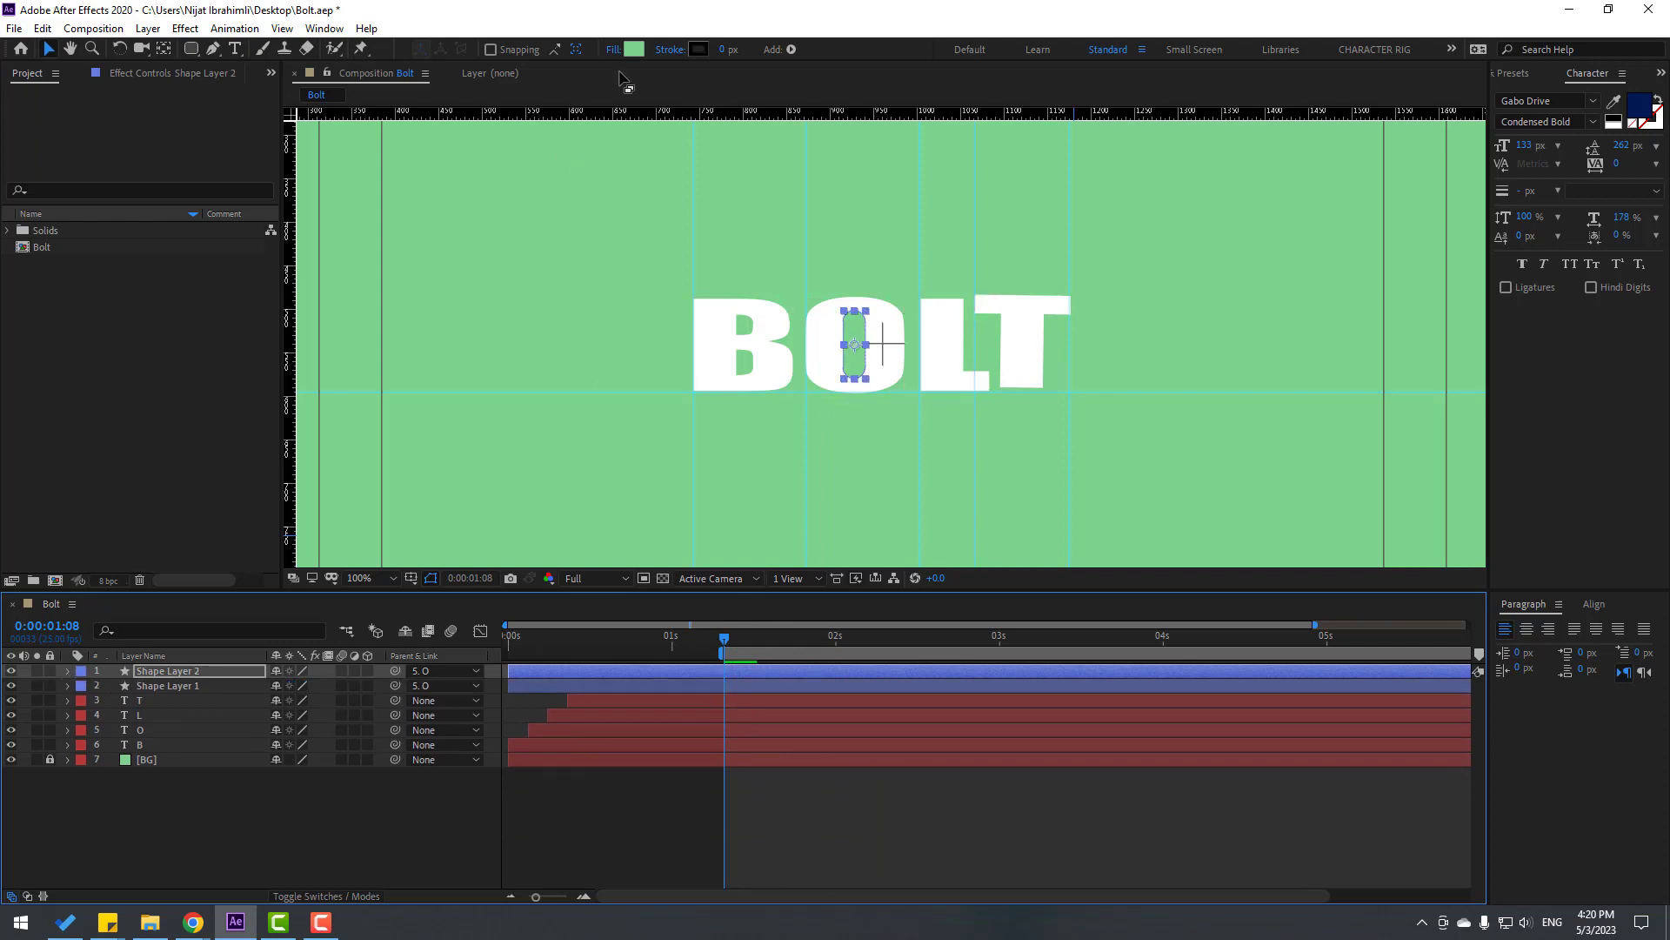
Fill Shape Layer 2 with white sampled from the letter B and move the layer below Shape Layer 1.
{"action": "left_click", "coordinate": [636, 49]}
{"action": "left_click", "coordinate": [1035, 715]}
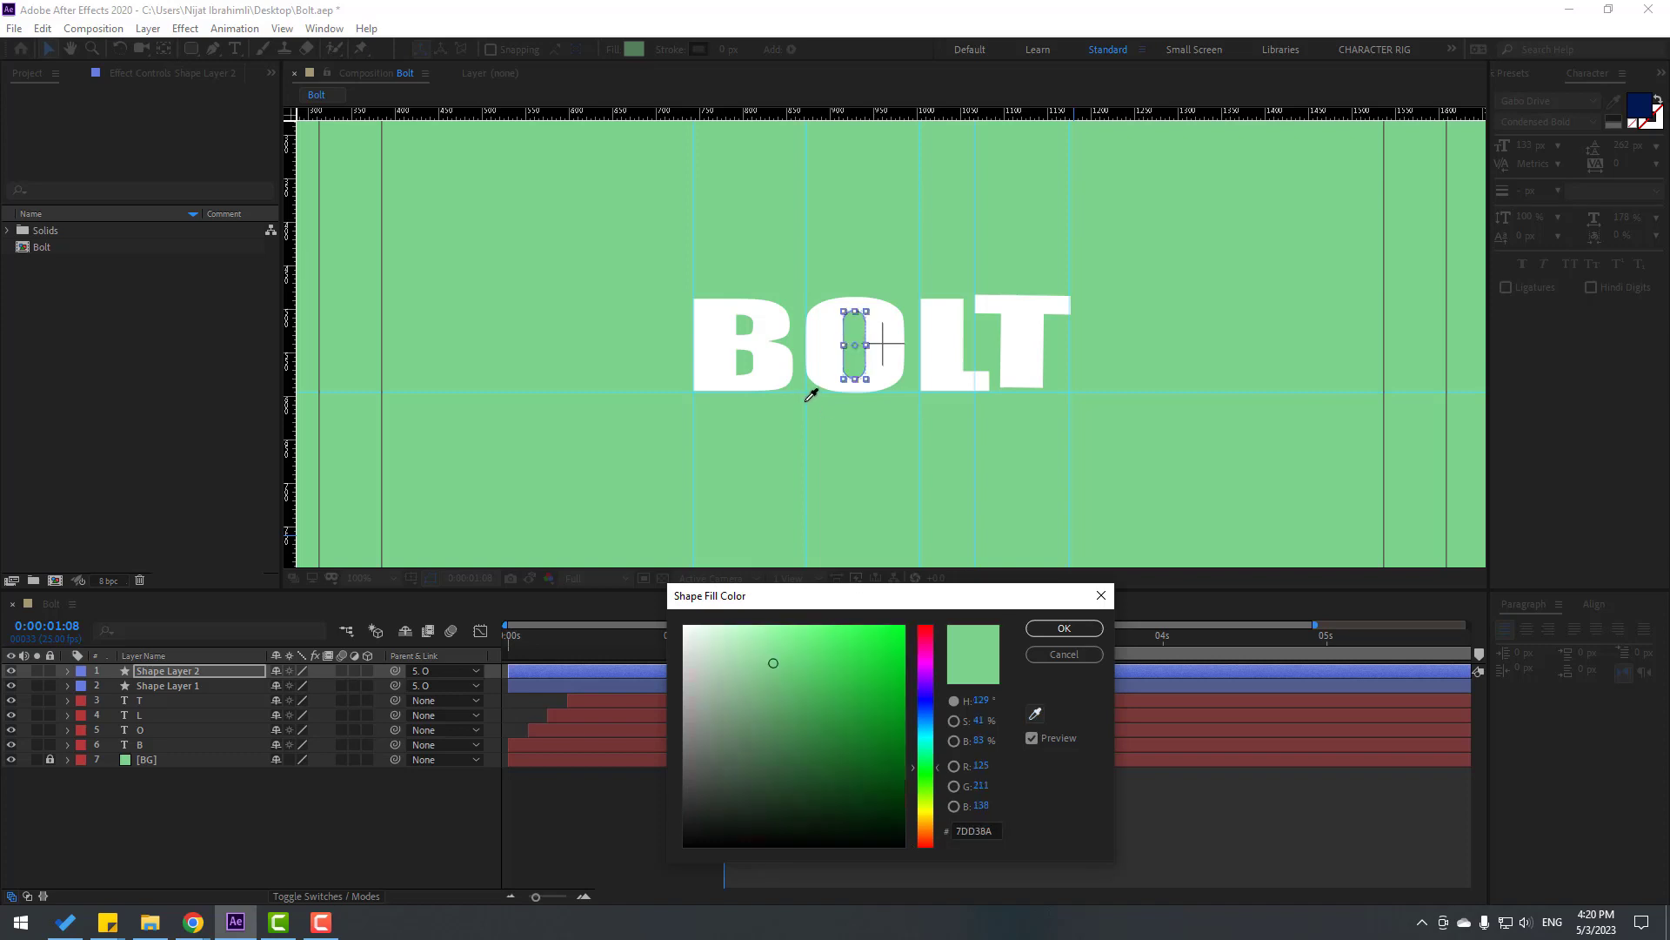
{"action": "left_click", "coordinate": [783, 365]}
{"action": "left_click", "coordinate": [1064, 627]}
{"action": "left_click", "coordinate": [695, 773]}
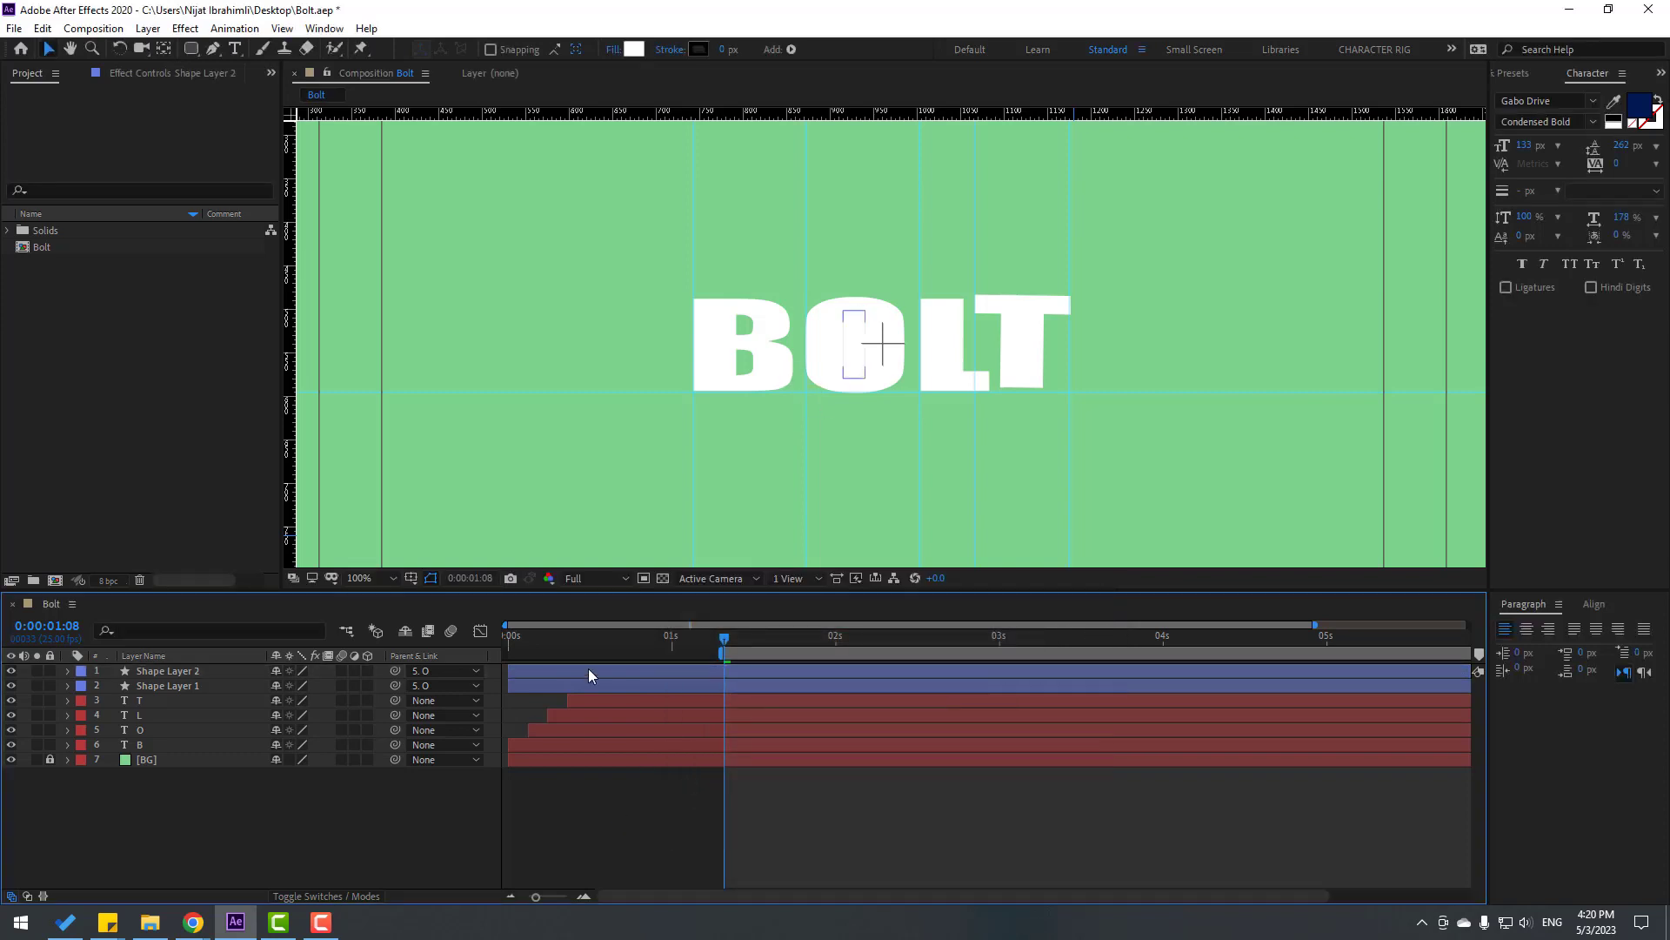
{"action": "left_click_drag", "start_coordinate": [144, 675], "coordinate": [152, 687]}
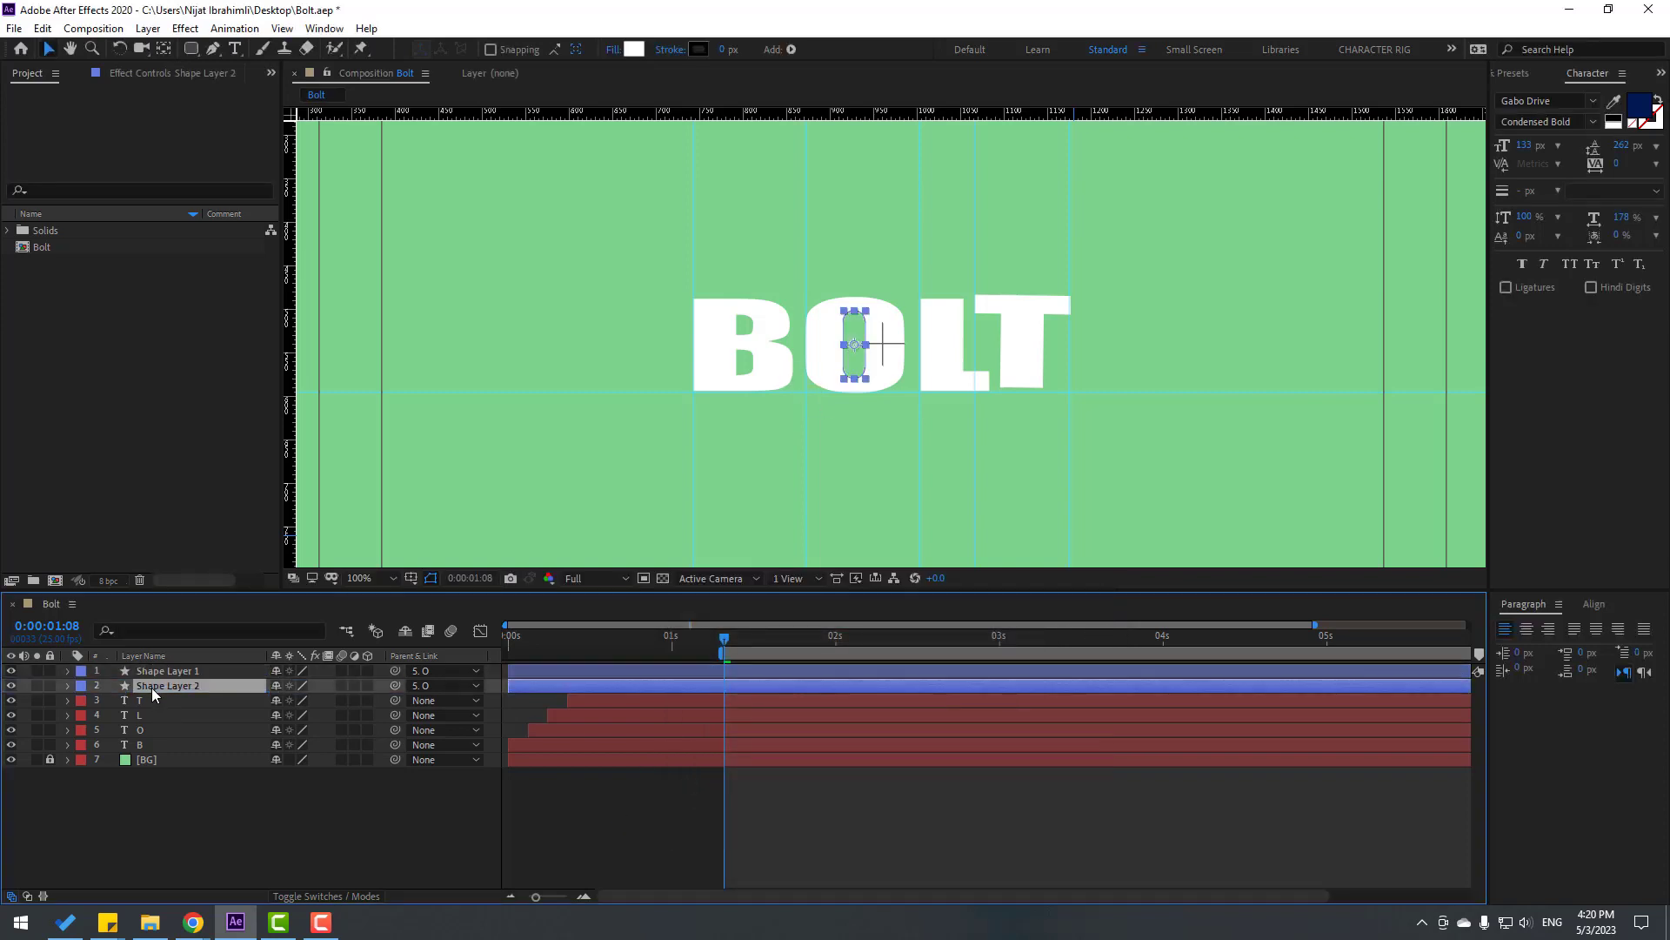
{"action": "left_click", "coordinate": [616, 828]}
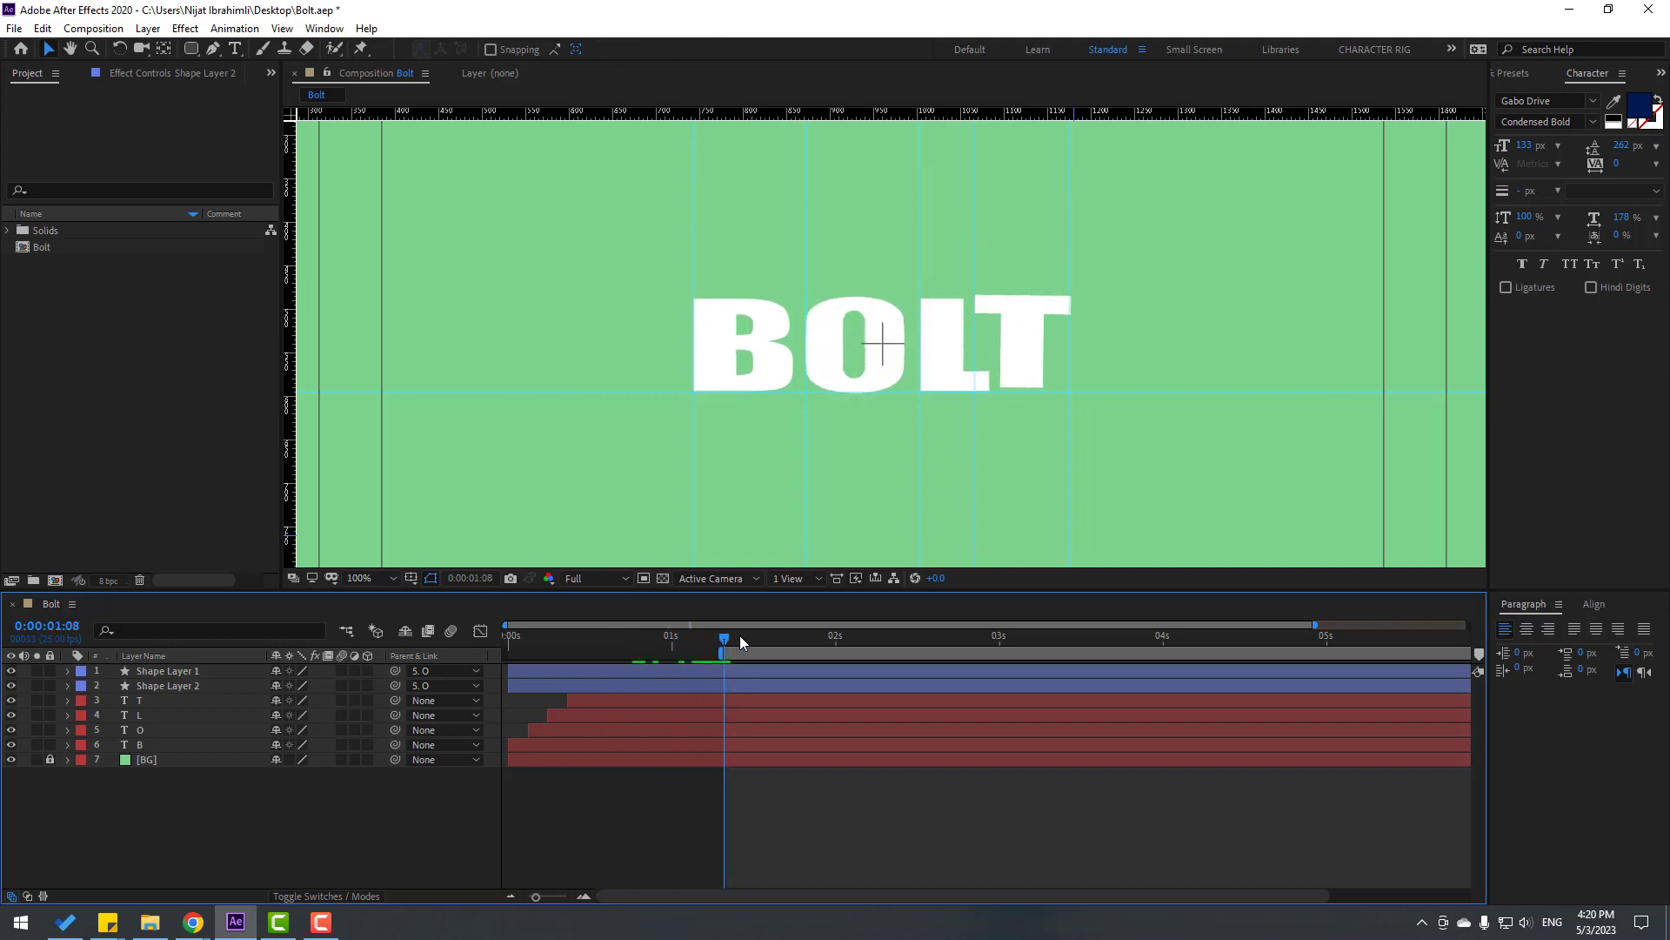
Shift both Color keyframes of Shape Layer 1's fill slightly earlier and check the shape at 0:00:01:22.
{"action": "left_click_drag", "start_coordinate": [739, 635], "coordinate": [833, 654]}
{"action": "left_click", "coordinate": [851, 415]}
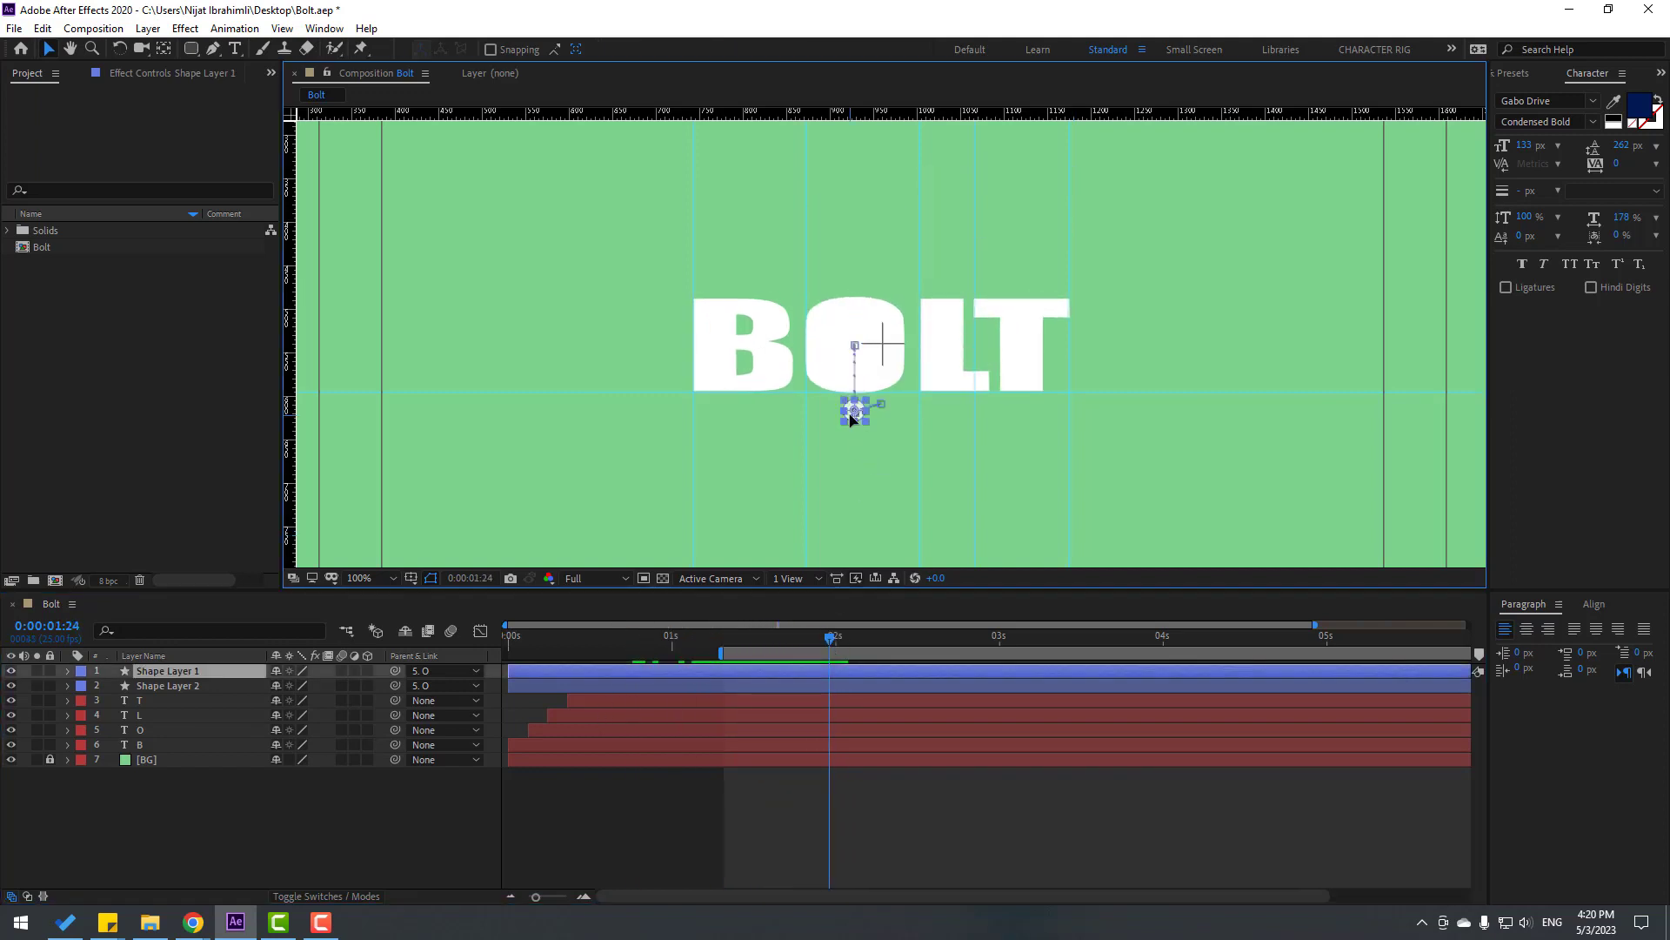
{"action": "key", "text": "u"}
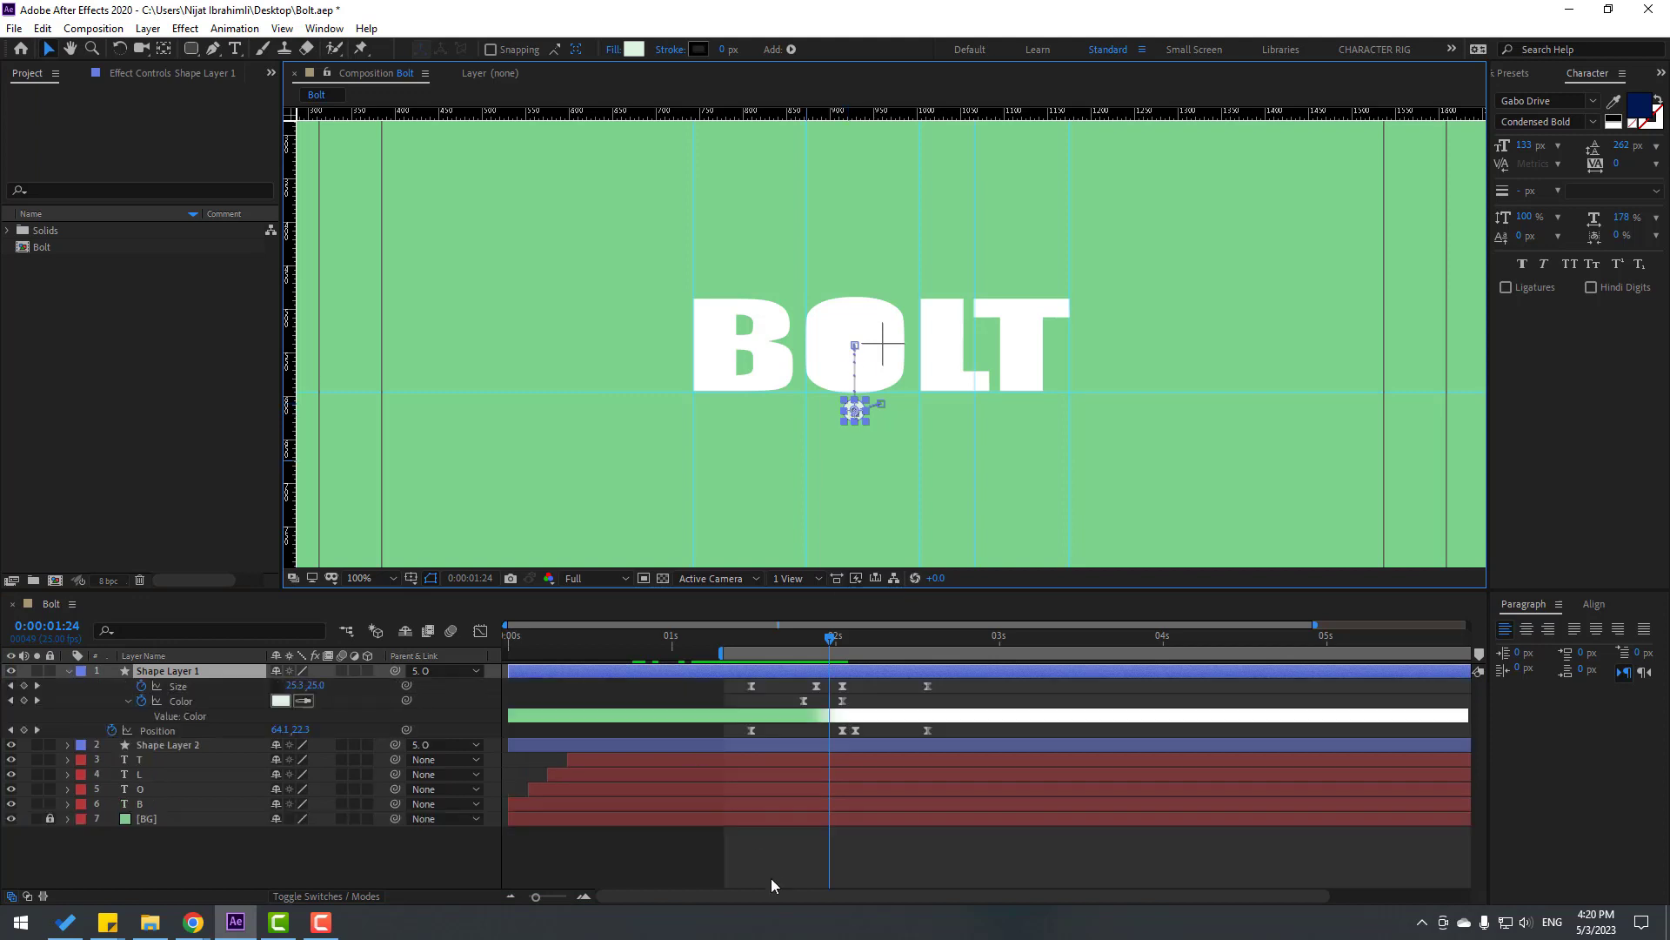
{"action": "mouse_move", "coordinate": [853, 707]}
{"action": "left_mouse_down"}
{"action": "mouse_move", "coordinate": [790, 697]}
{"action": "mouse_move", "coordinate": [822, 701]}
{"action": "left_mouse_up"}
{"action": "left_click", "coordinate": [790, 639]}
{"action": "left_click", "coordinate": [816, 638]}
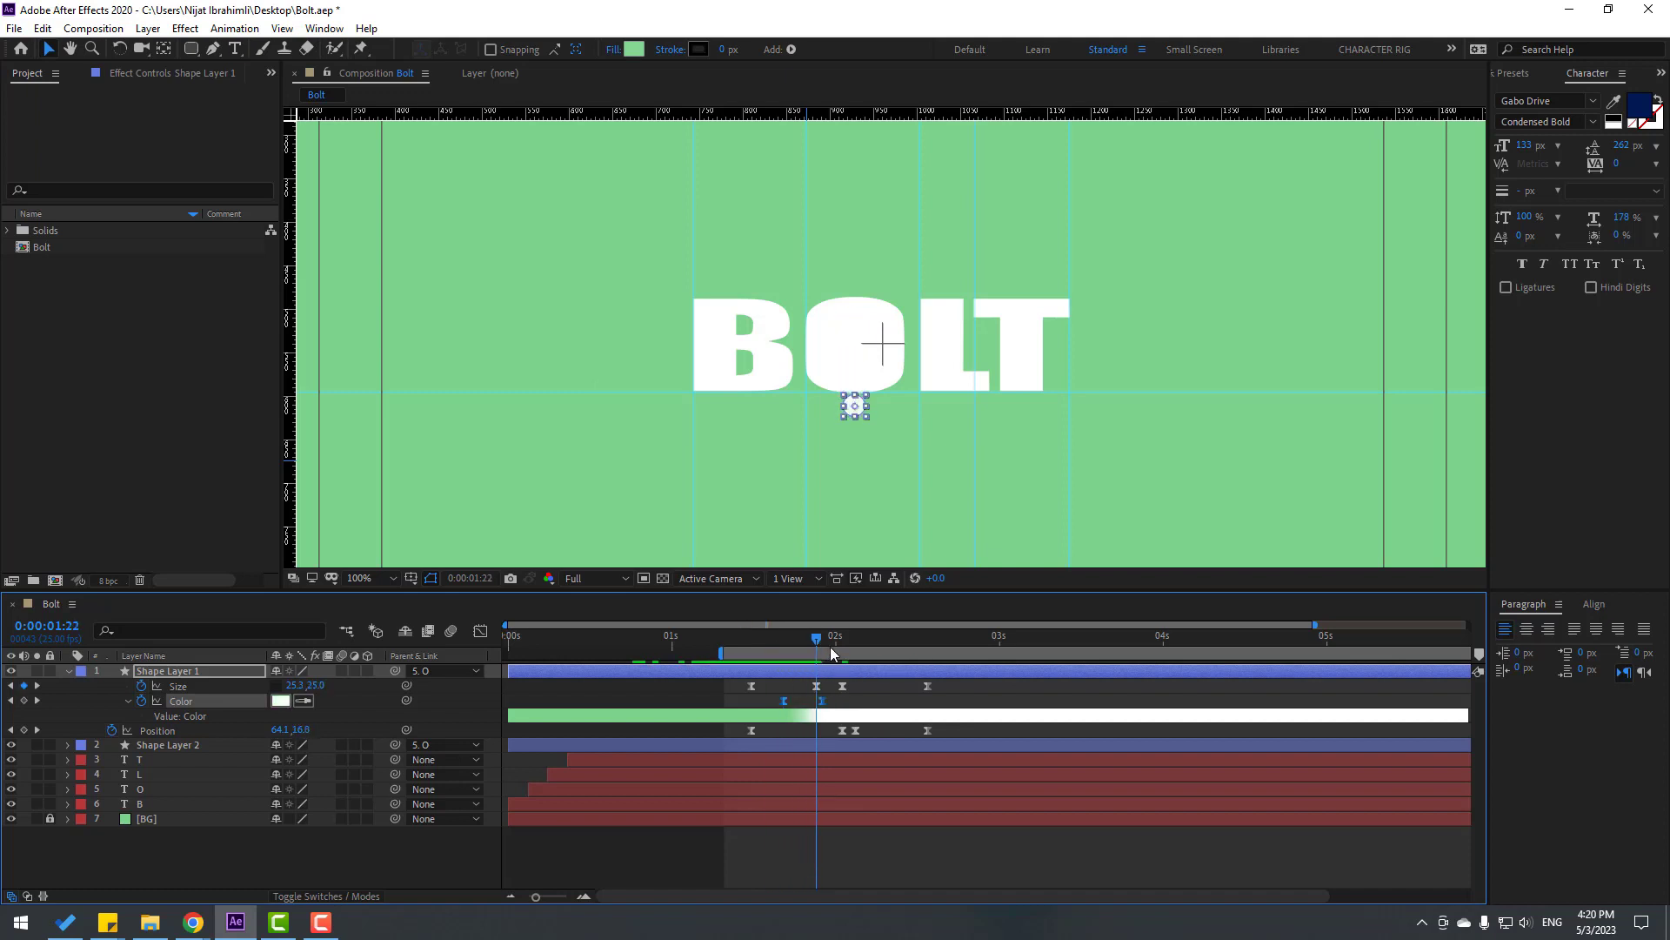
Preview the retimed color change up to 0:00:02:00 and collapse Shape Layer 1.
{"action": "left_click", "coordinate": [924, 839]}
{"action": "key", "text": "space"}
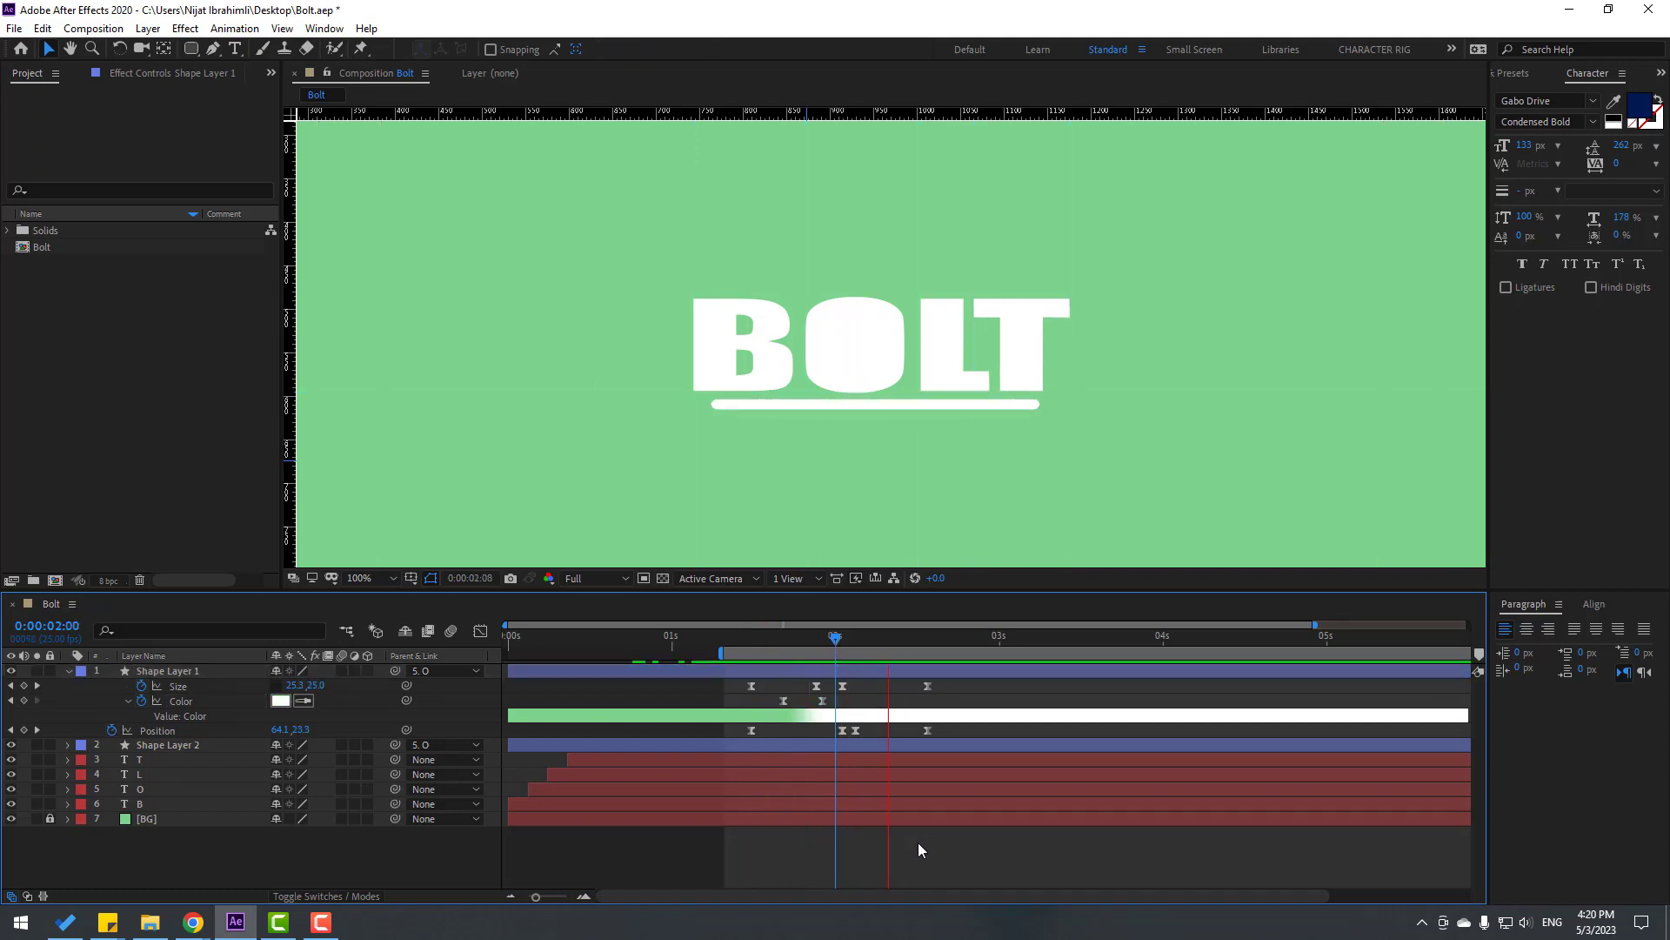
{"action": "key", "text": "space"}
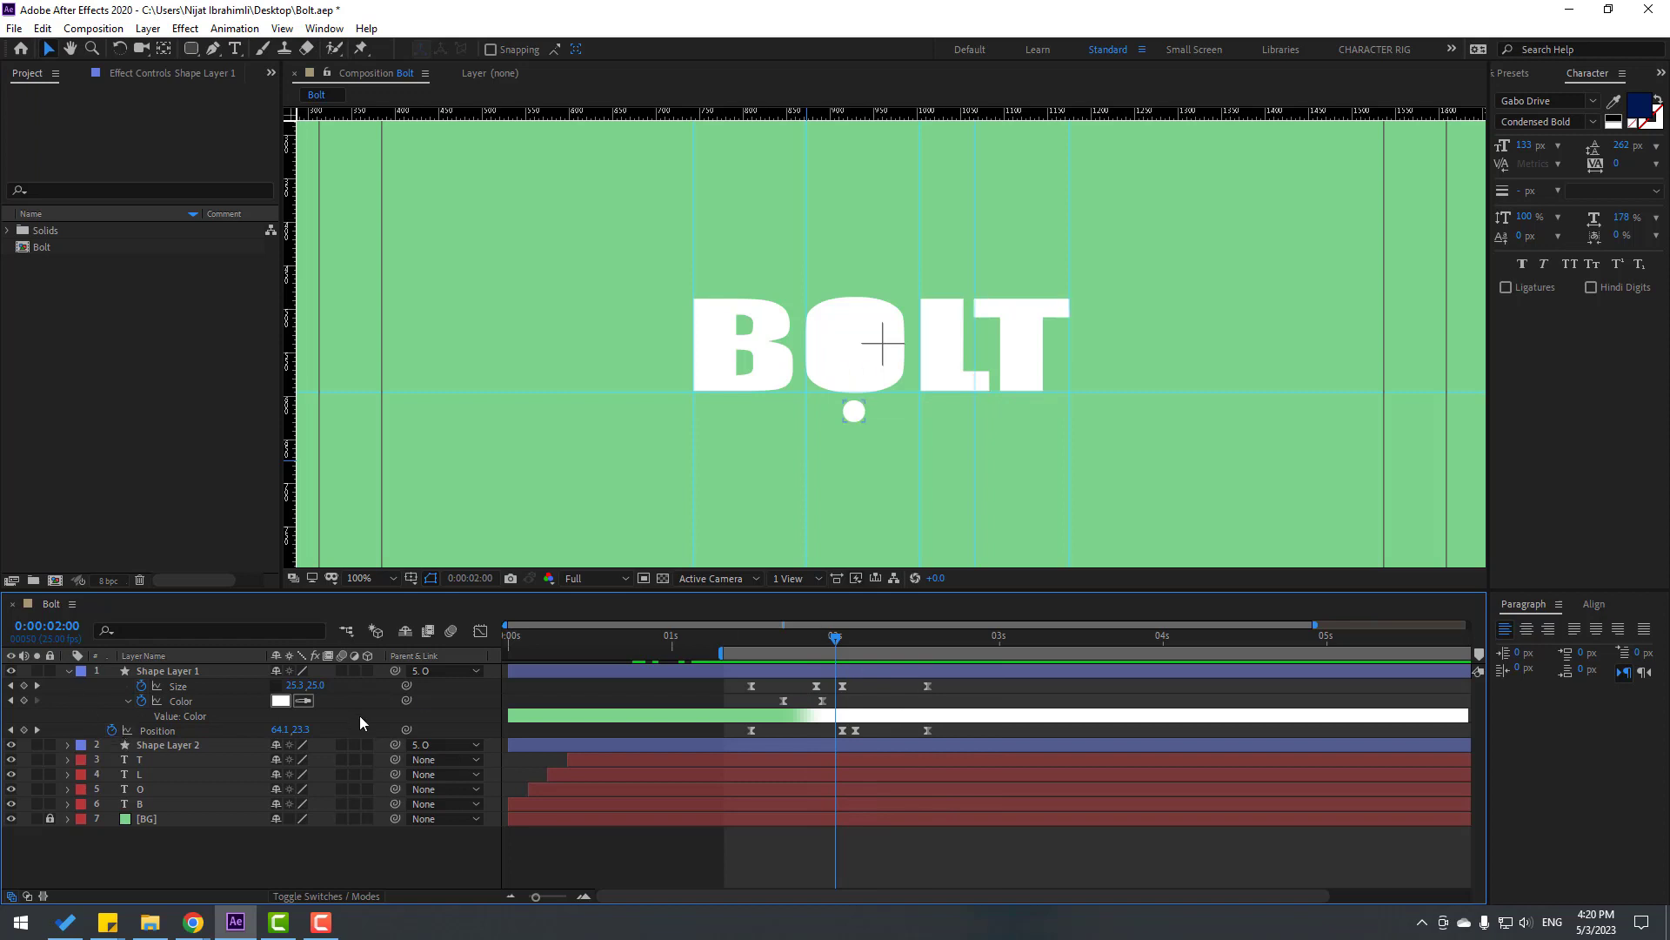
{"action": "left_click", "coordinate": [68, 671]}
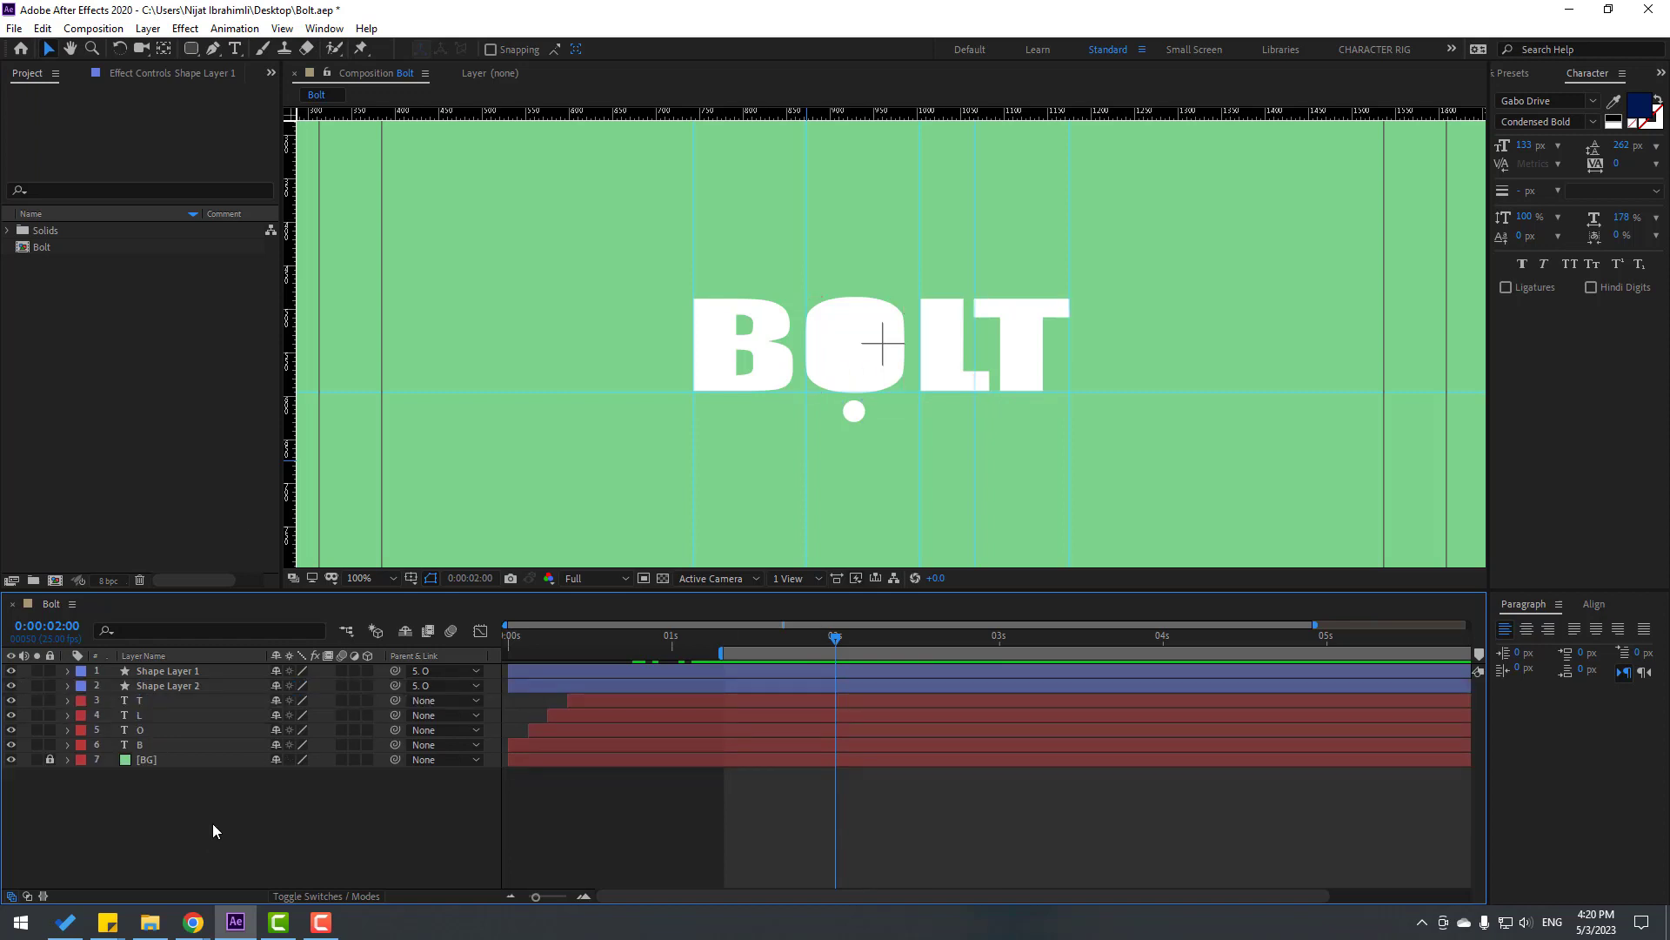
Create a null object, center its anchor point within its bounds, and place it over the letter O.
{"action": "right_click", "coordinate": [212, 823]}
{"action": "mouse_move", "coordinate": [387, 629]}
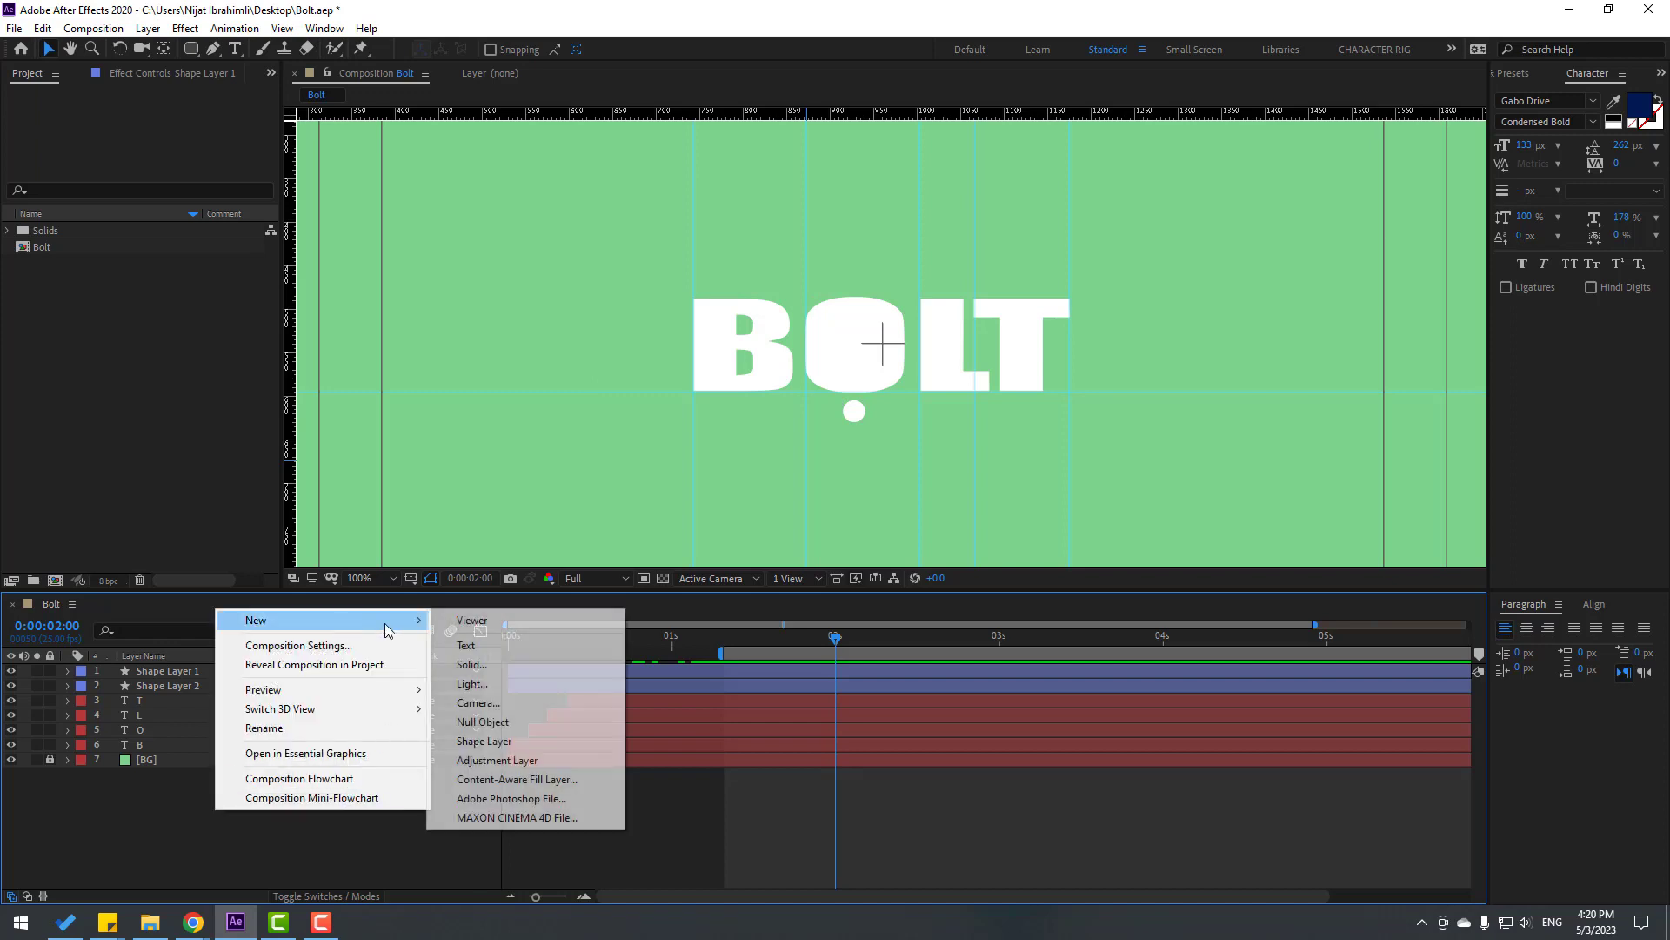
{"action": "left_click", "coordinate": [483, 721]}
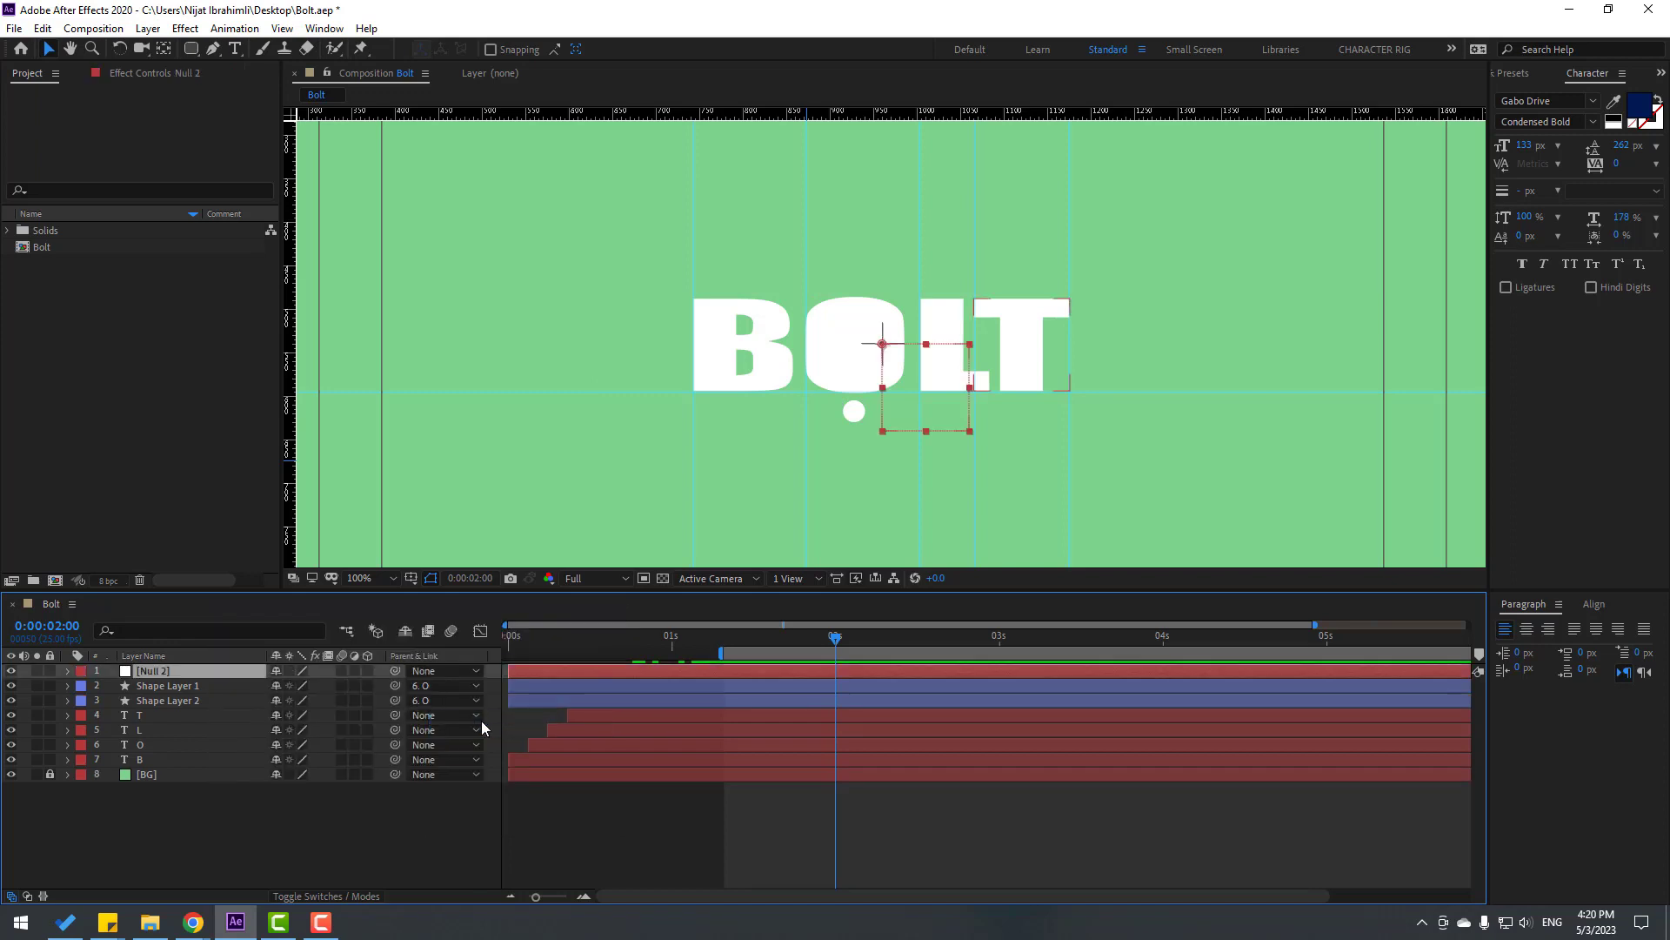
{"action": "left_click", "coordinate": [166, 54]}
{"action": "key", "text": "ctrl+alt+Home"}
{"action": "left_click", "coordinate": [48, 48]}
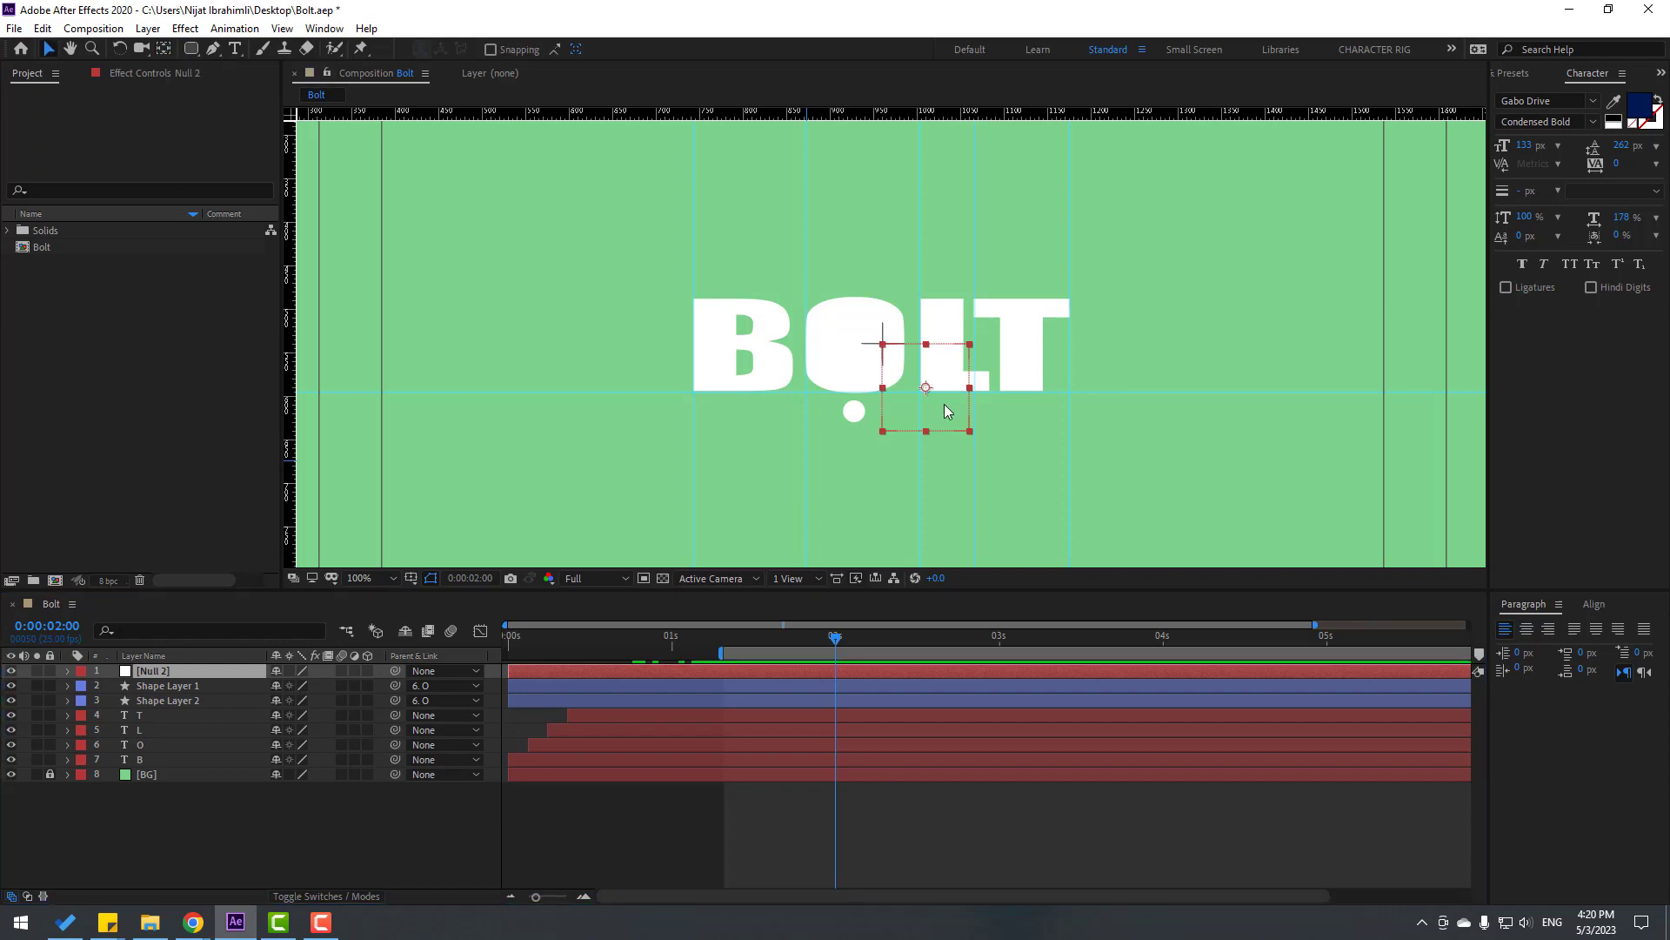
{"action": "left_click_drag", "start_coordinate": [947, 411], "coordinate": [883, 370]}
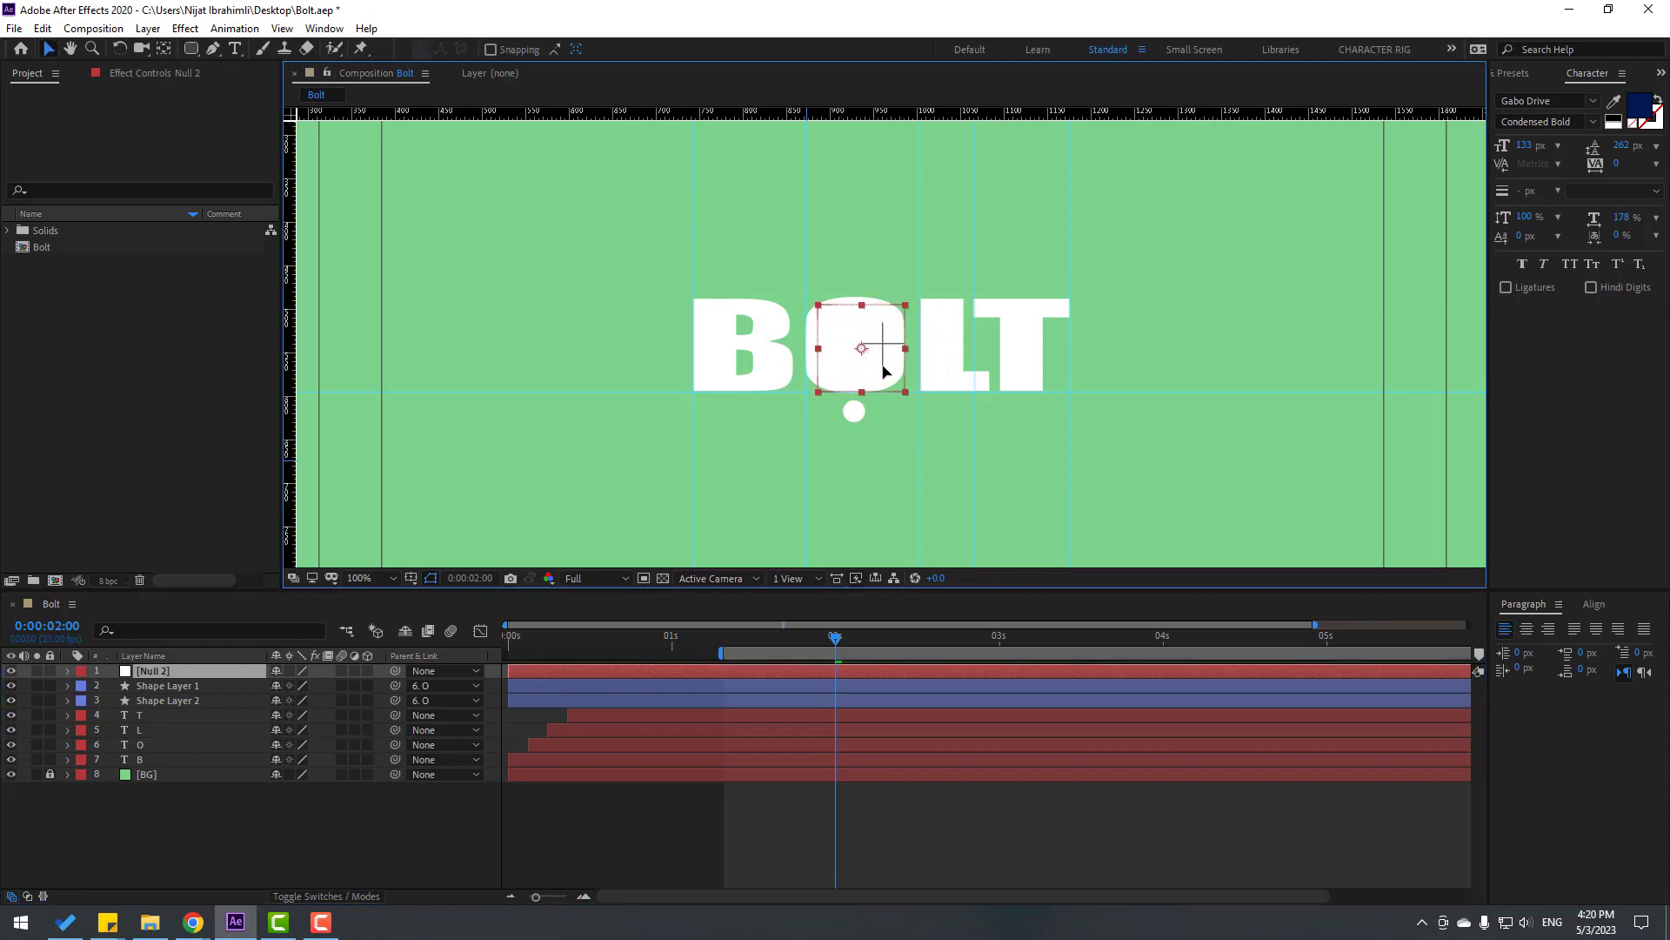
Parent the T, L, O and B text layers to Null 2.
{"action": "left_click", "coordinate": [154, 715]}
{"action": "left_click", "coordinate": [150, 759], "text": "shift"}
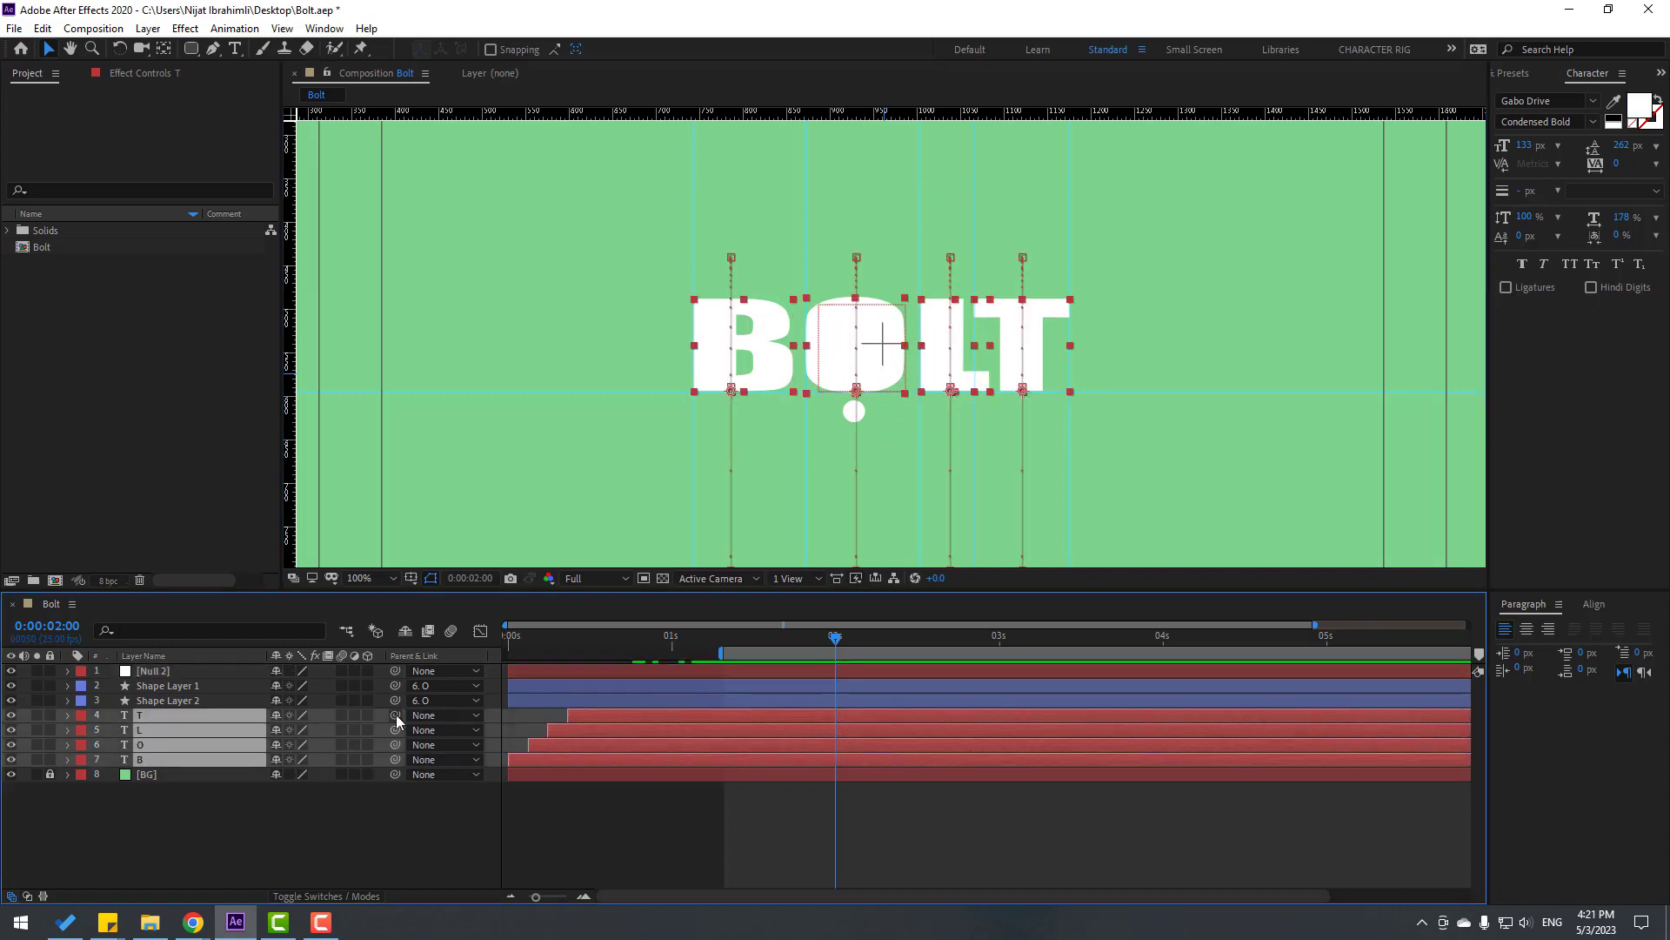
{"action": "left_click_drag", "start_coordinate": [395, 715], "coordinate": [148, 673]}
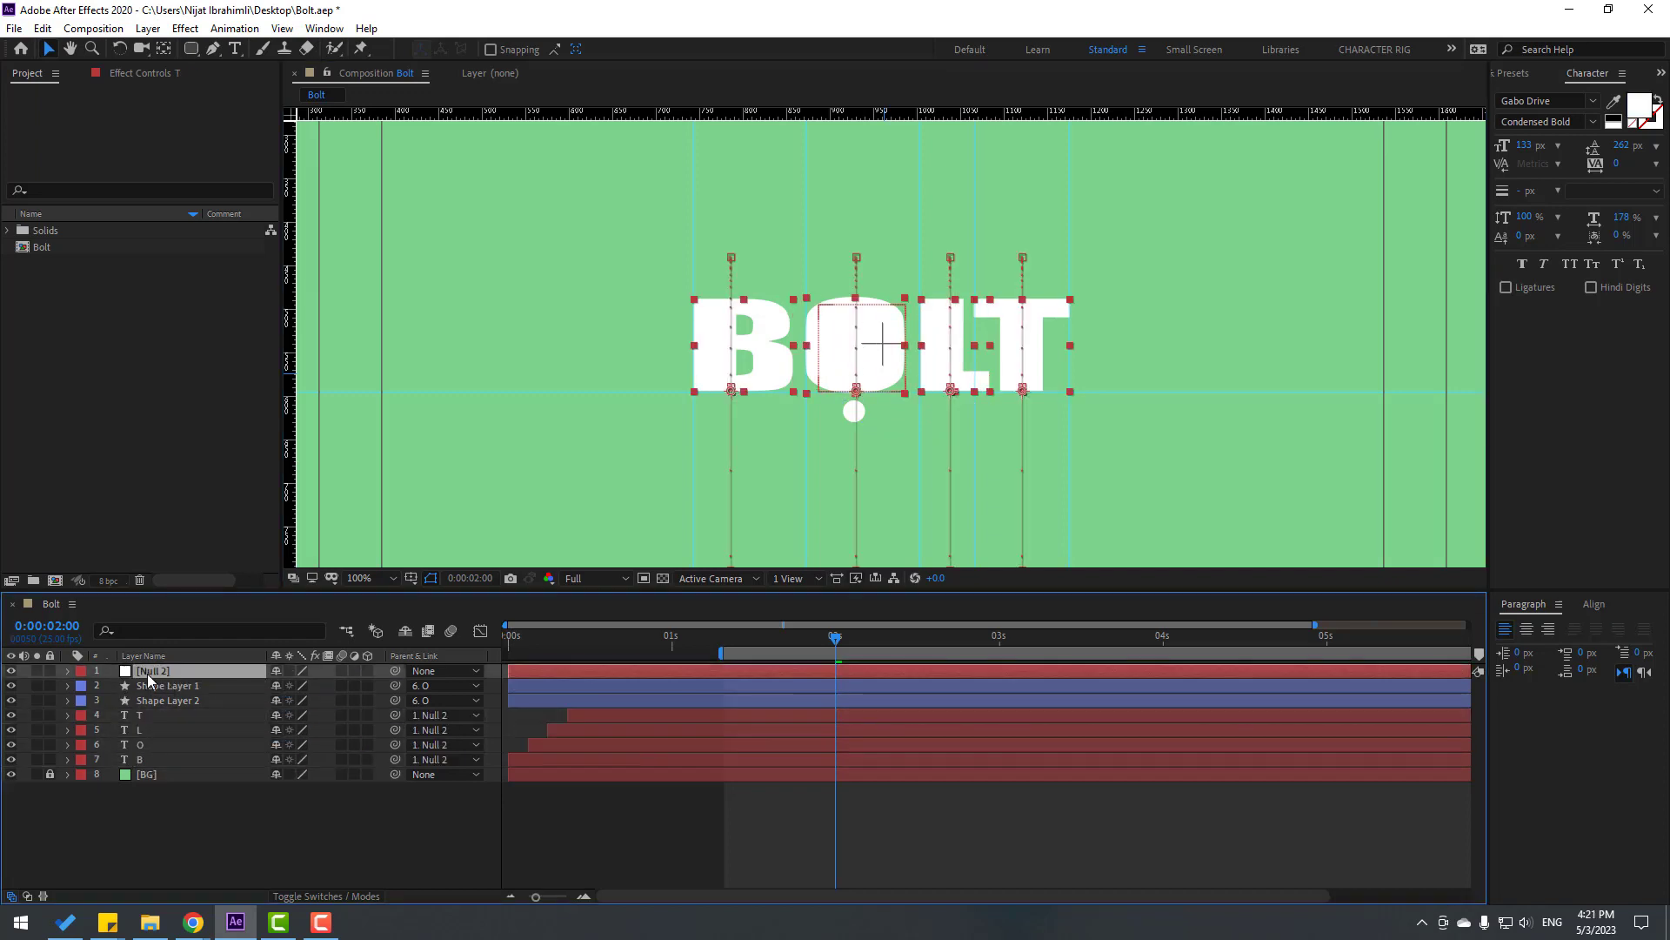
Set a Position keyframe on Null 2 at 0:00:01:13.
{"action": "left_click", "coordinate": [148, 674]}
{"action": "left_click_drag", "start_coordinate": [635, 640], "coordinate": [755, 623]}
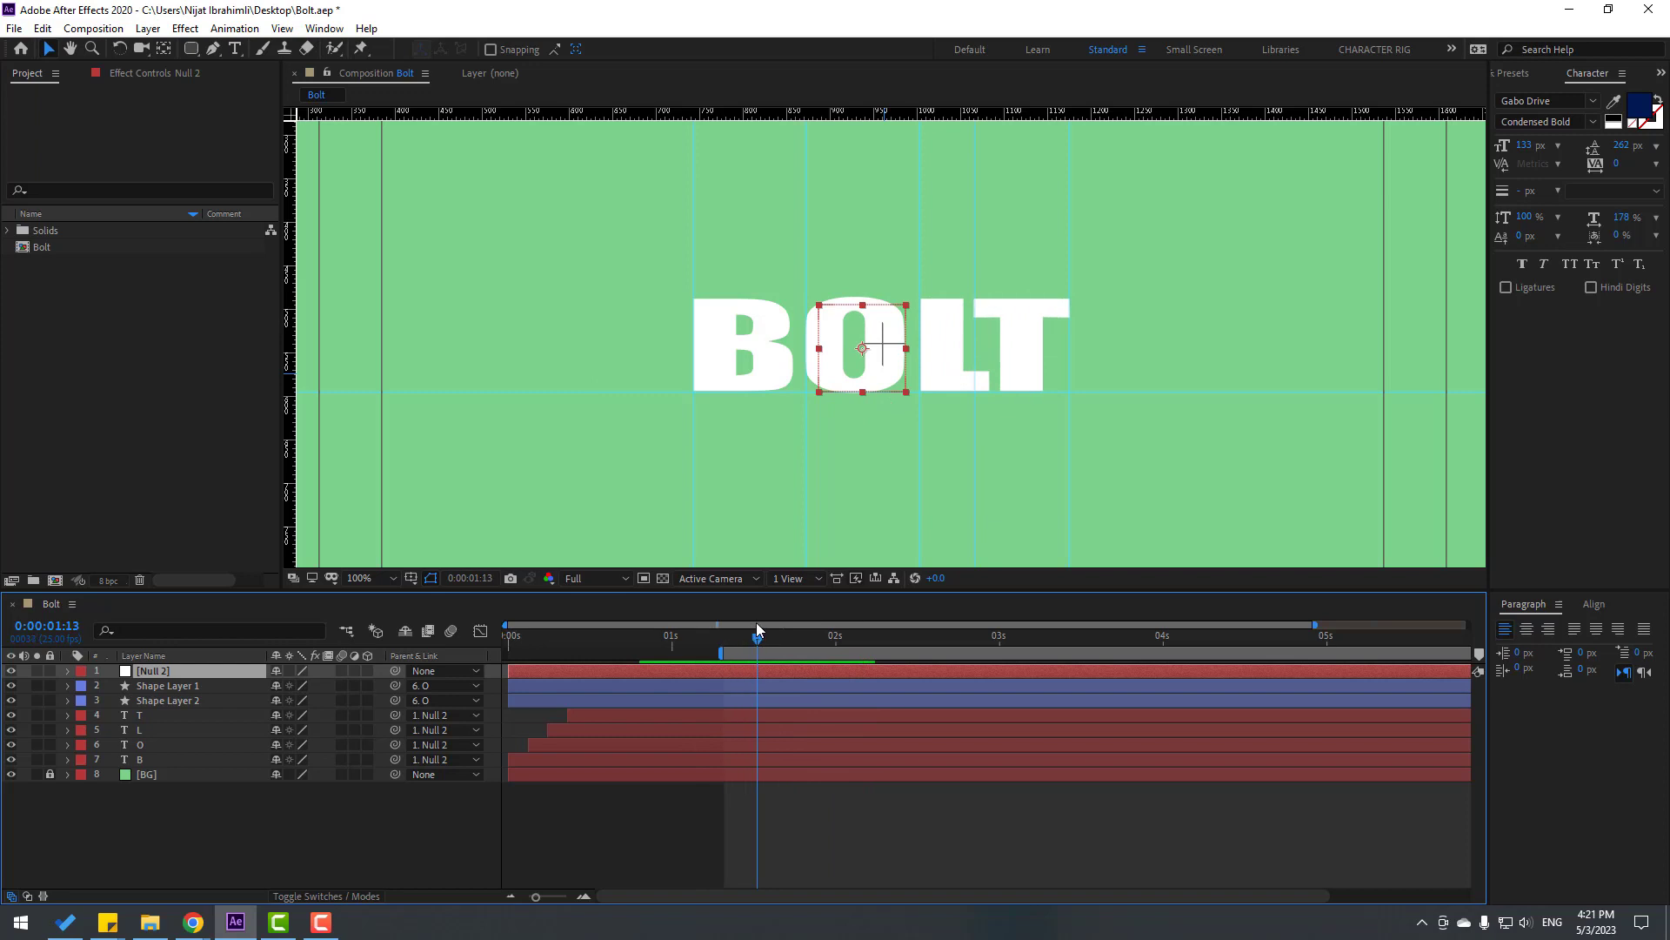
{"action": "key", "text": "p"}
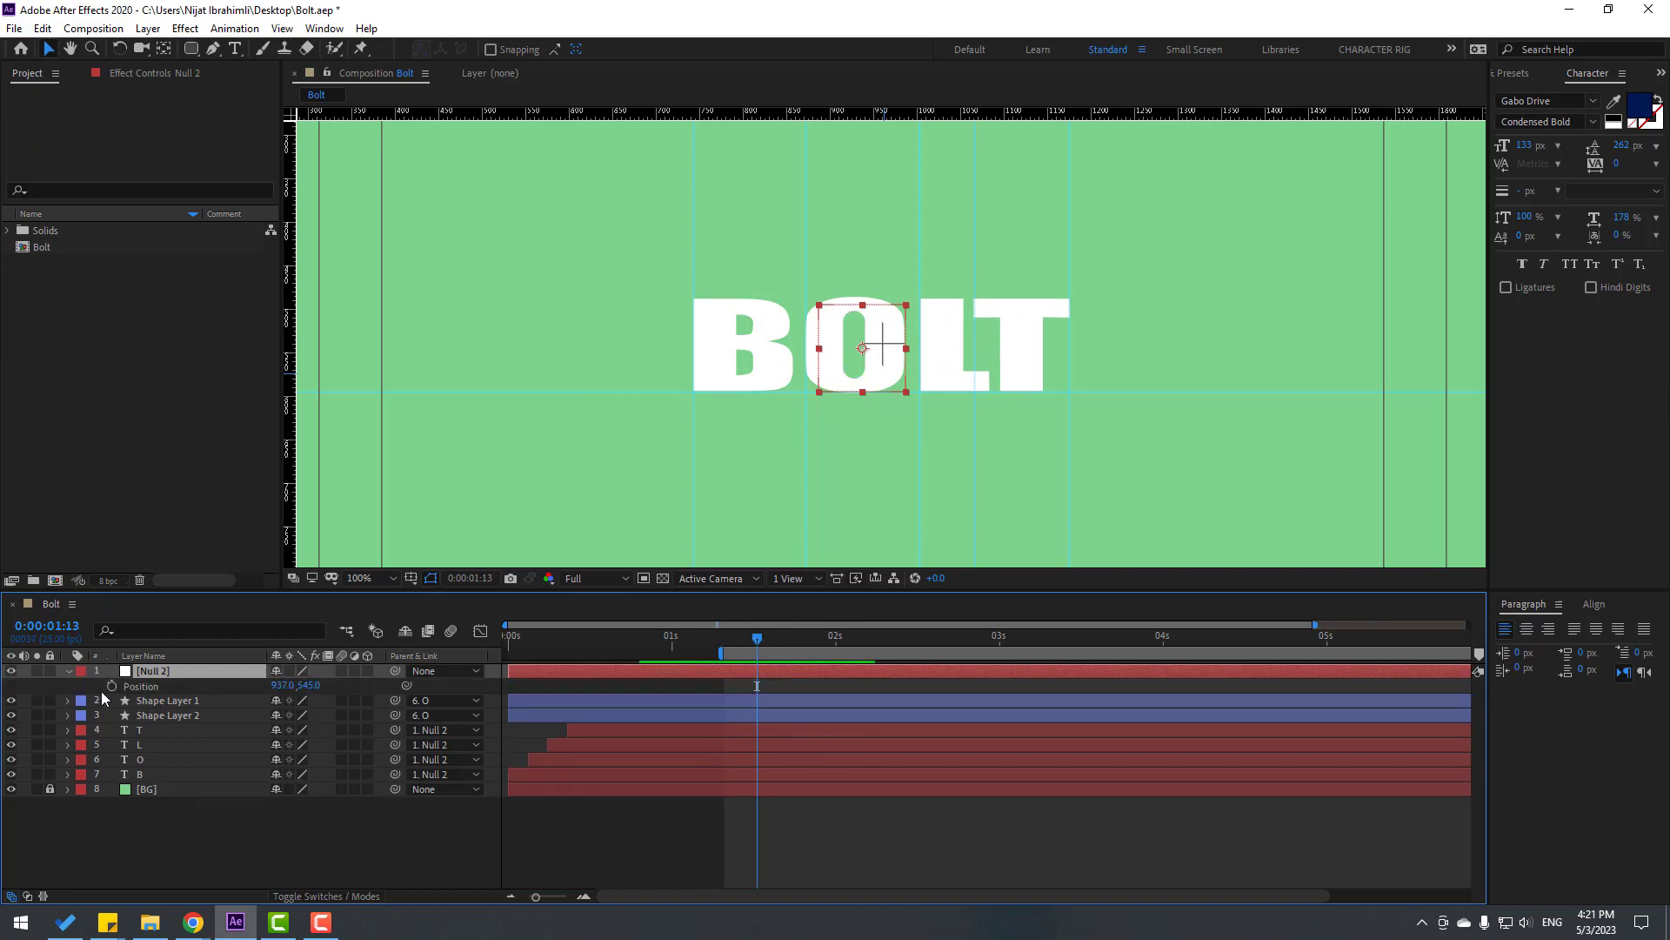
{"action": "left_click", "coordinate": [112, 685]}
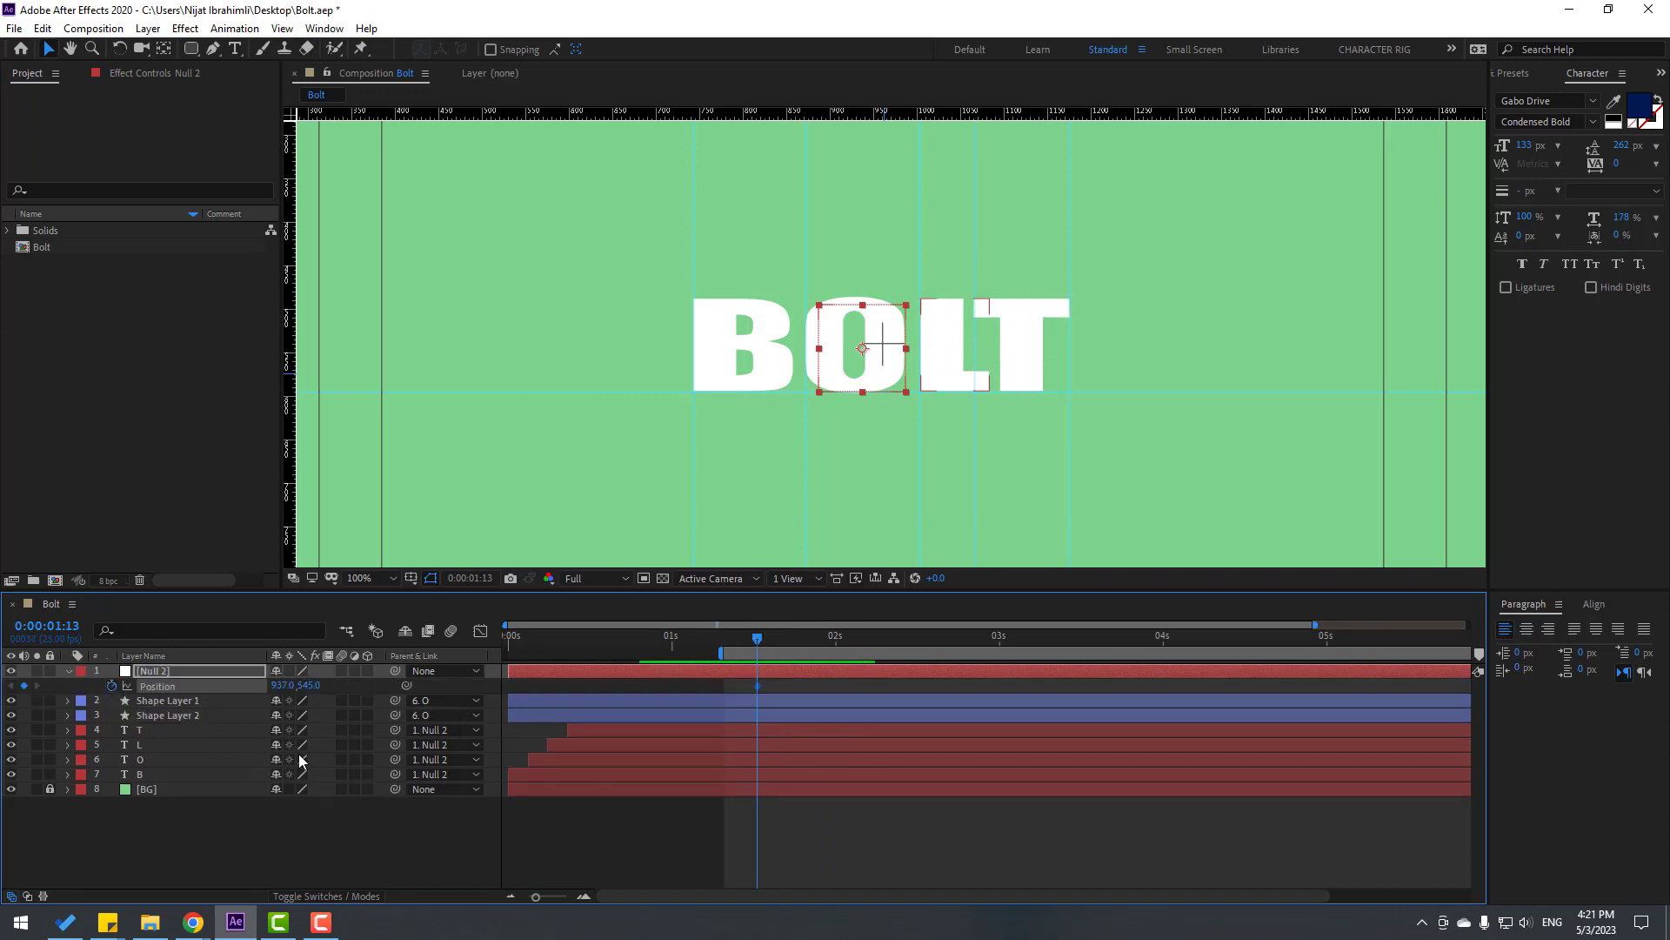
At 0:00:01:23, nudge Null 2 down to position 937, 554.
{"action": "key", "text": "shift+Page_Down"}
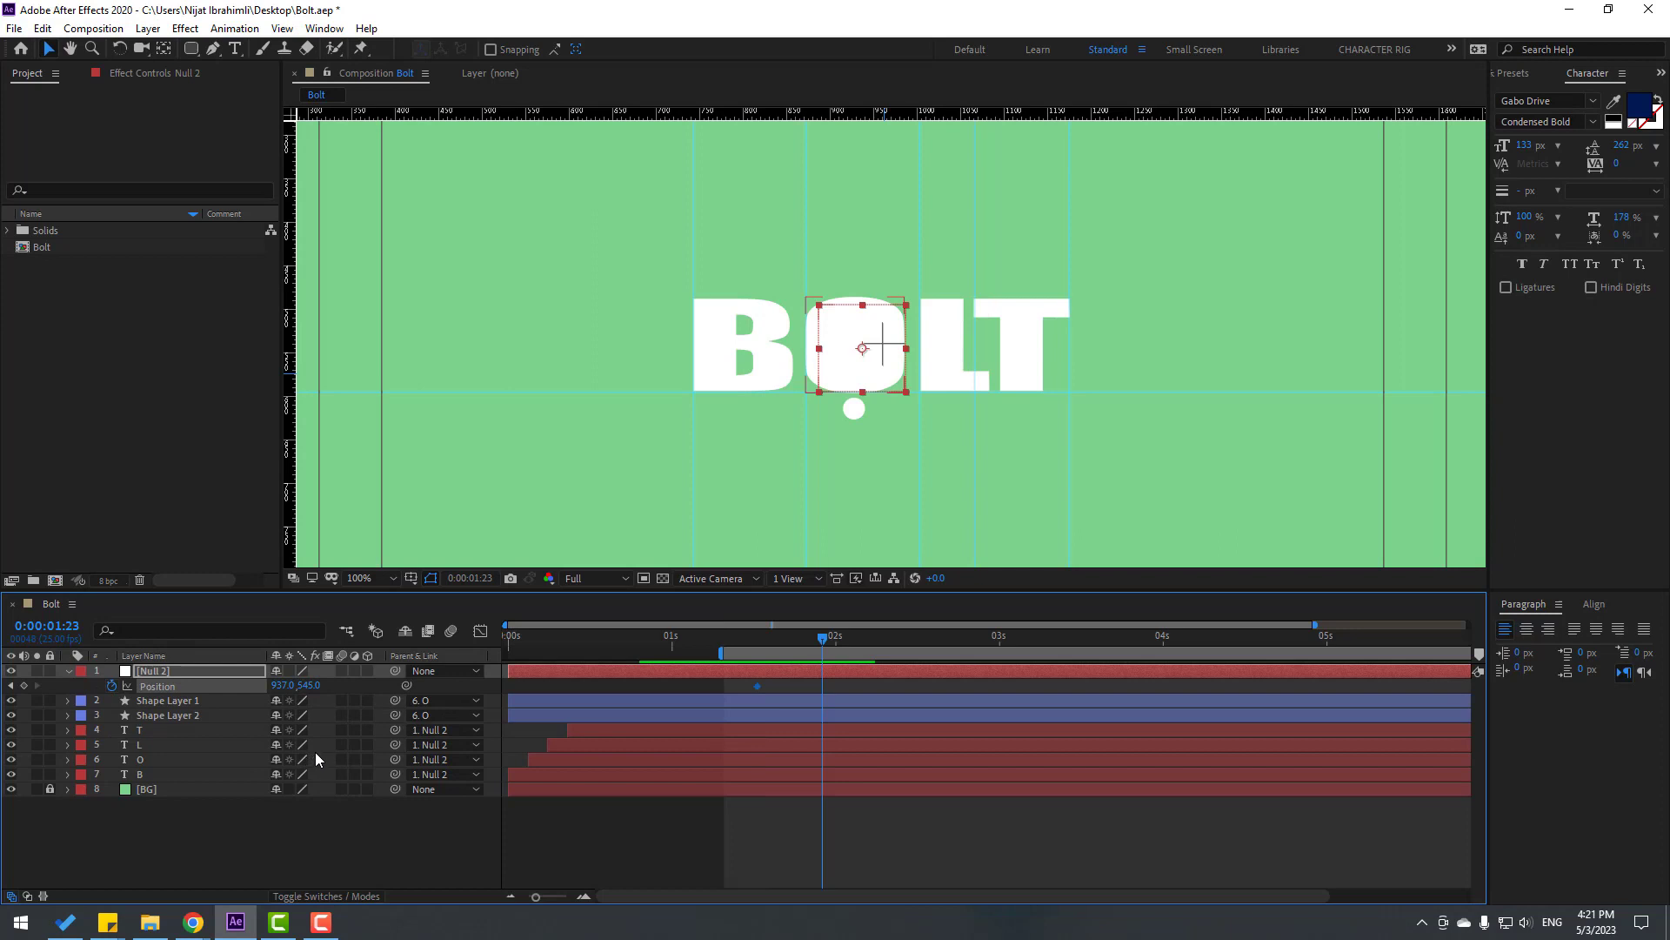
{"action": "key", "text": "Down"}
{"action": "key", "text": "Down"}
{"action": "key", "text": "Down"}
{"action": "key", "text": "Down"}
{"action": "key", "text": "Down"}
{"action": "key", "text": "Down"}
{"action": "key", "text": "Down"}
{"action": "key", "text": "Down"}
{"action": "key", "text": "Down"}
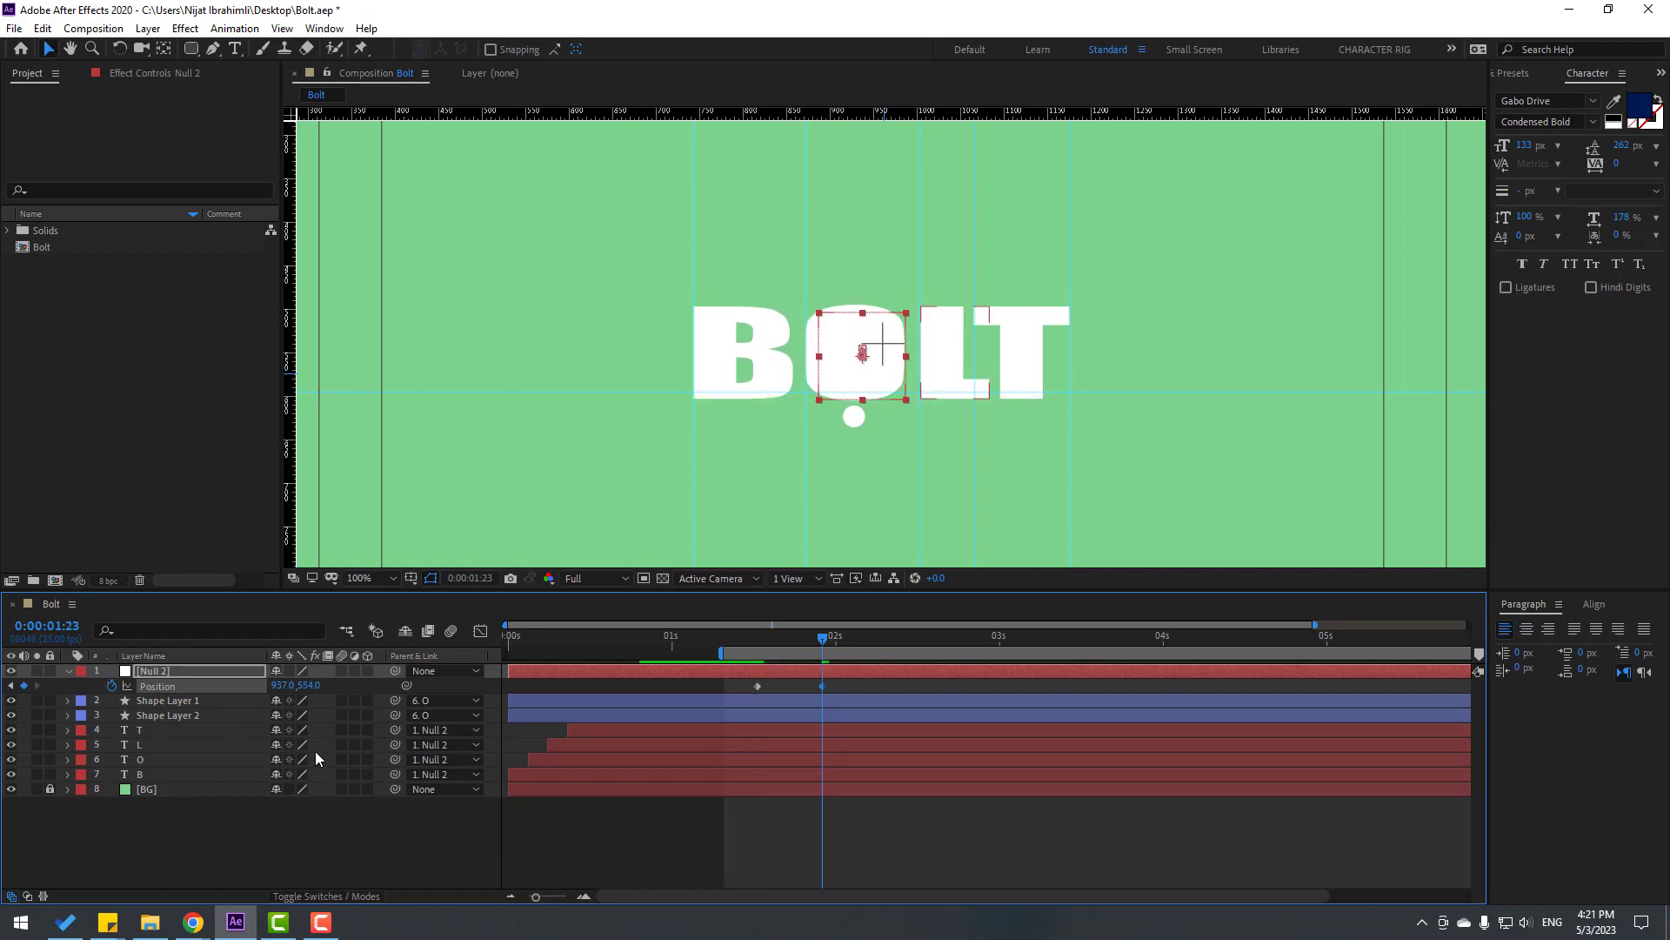
At 0:00:02:08, nudge Null 2 up to position 937, 541.
{"action": "key", "text": "shift+Page_Down"}
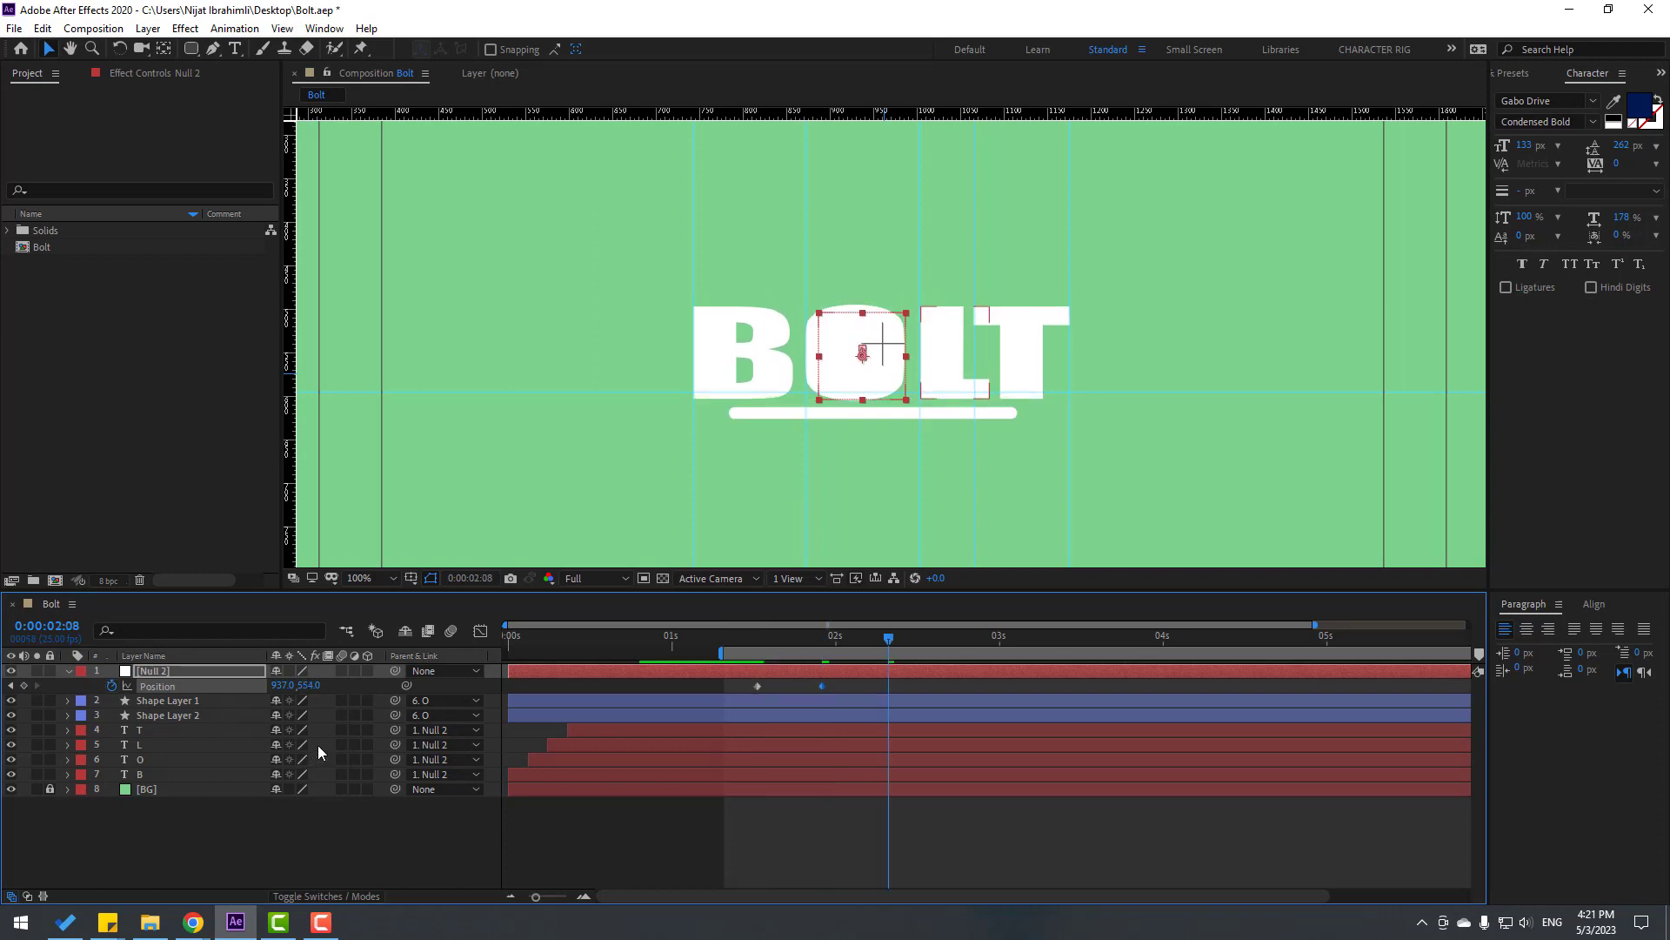
{"action": "key", "text": "Up"}
{"action": "key", "text": "Up"}
{"action": "key", "text": "Up"}
{"action": "key", "text": "Up"}
{"action": "key", "text": "Up"}
{"action": "key", "text": "Up"}
{"action": "key", "text": "Up"}
{"action": "key", "text": "Up"}
{"action": "key", "text": "Up"}
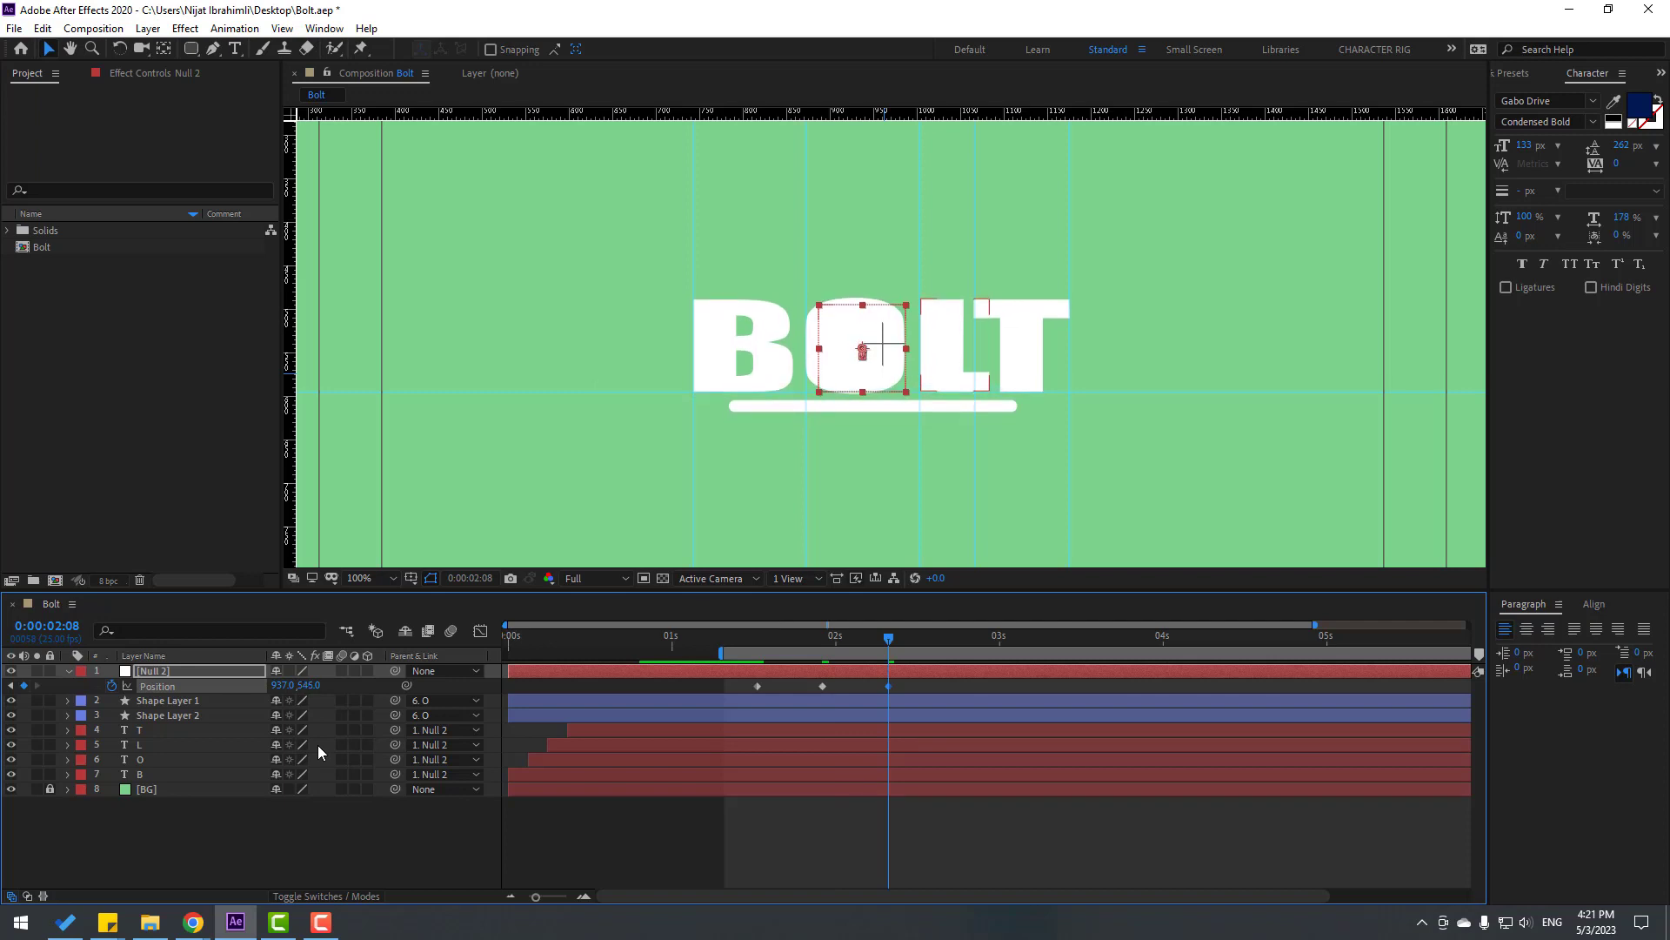
{"action": "key", "text": "Up"}
{"action": "key", "text": "Up"}
{"action": "key", "text": "Up"}
{"action": "key", "text": "Up"}
At 0:00:02:18, nudge Null 2 down to position 937, 550.
{"action": "key", "text": "shift+Page_Down"}
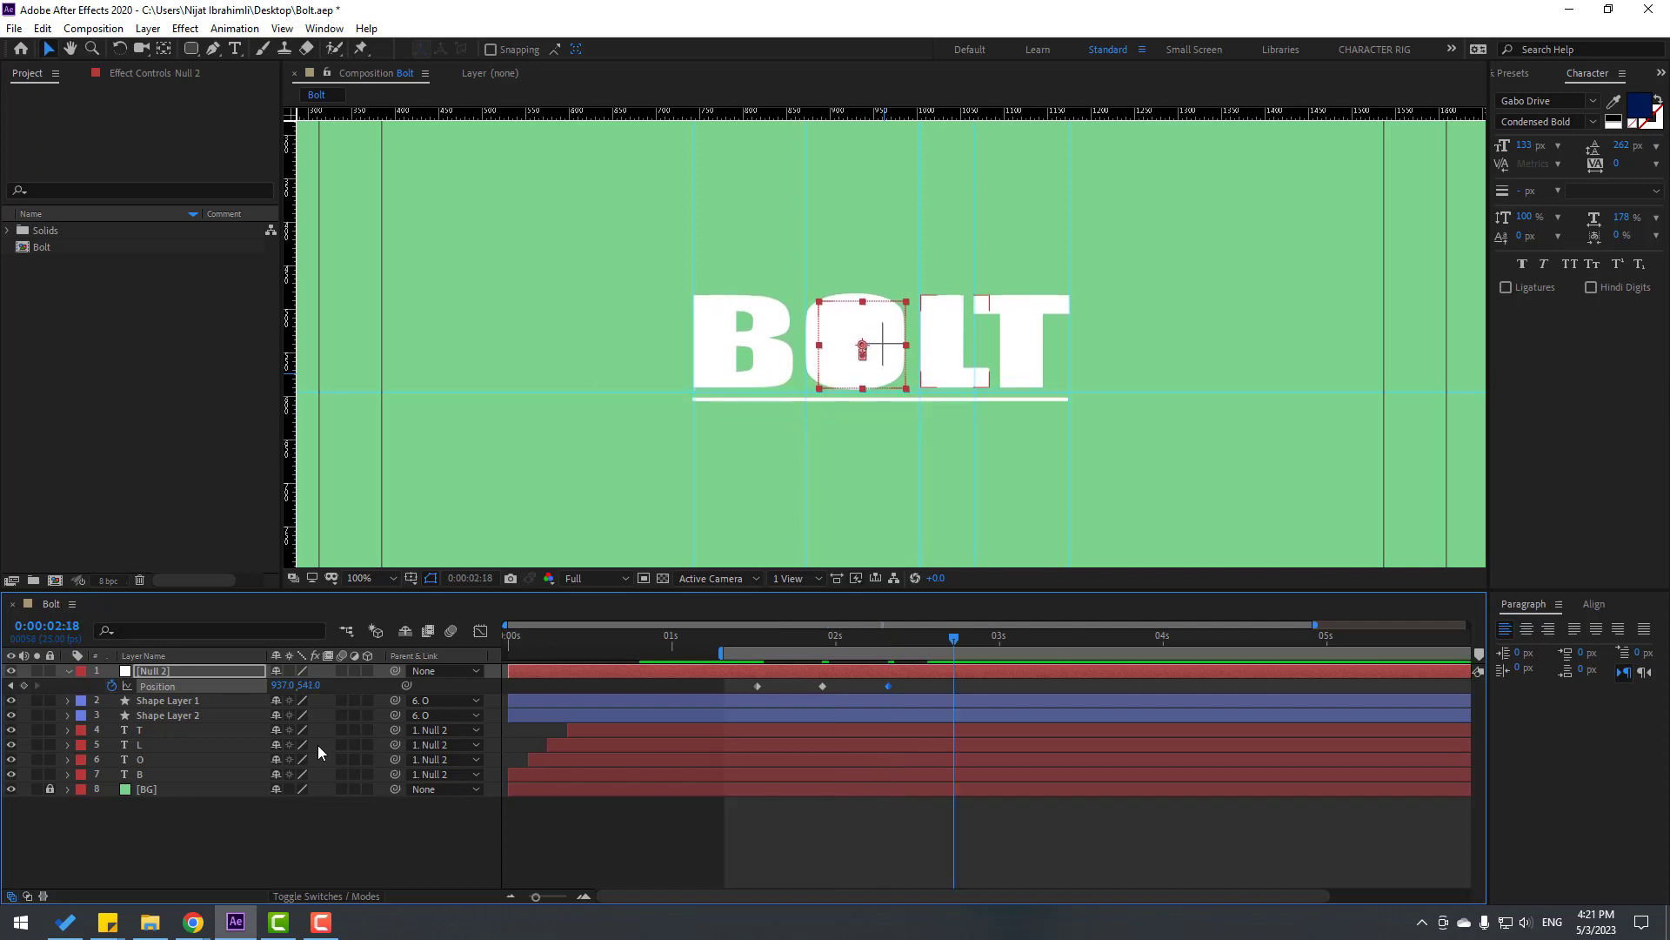
{"action": "key", "text": "Down"}
{"action": "key", "text": "Down"}
{"action": "key", "text": "Down"}
{"action": "key", "text": "Down"}
{"action": "key", "text": "Down"}
{"action": "key", "text": "Down"}
{"action": "key", "text": "Down"}
{"action": "key", "text": "Down"}
{"action": "key", "text": "Down"}
{"action": "key", "text": "Page_Down"}
{"action": "key", "text": "Page_Up"}
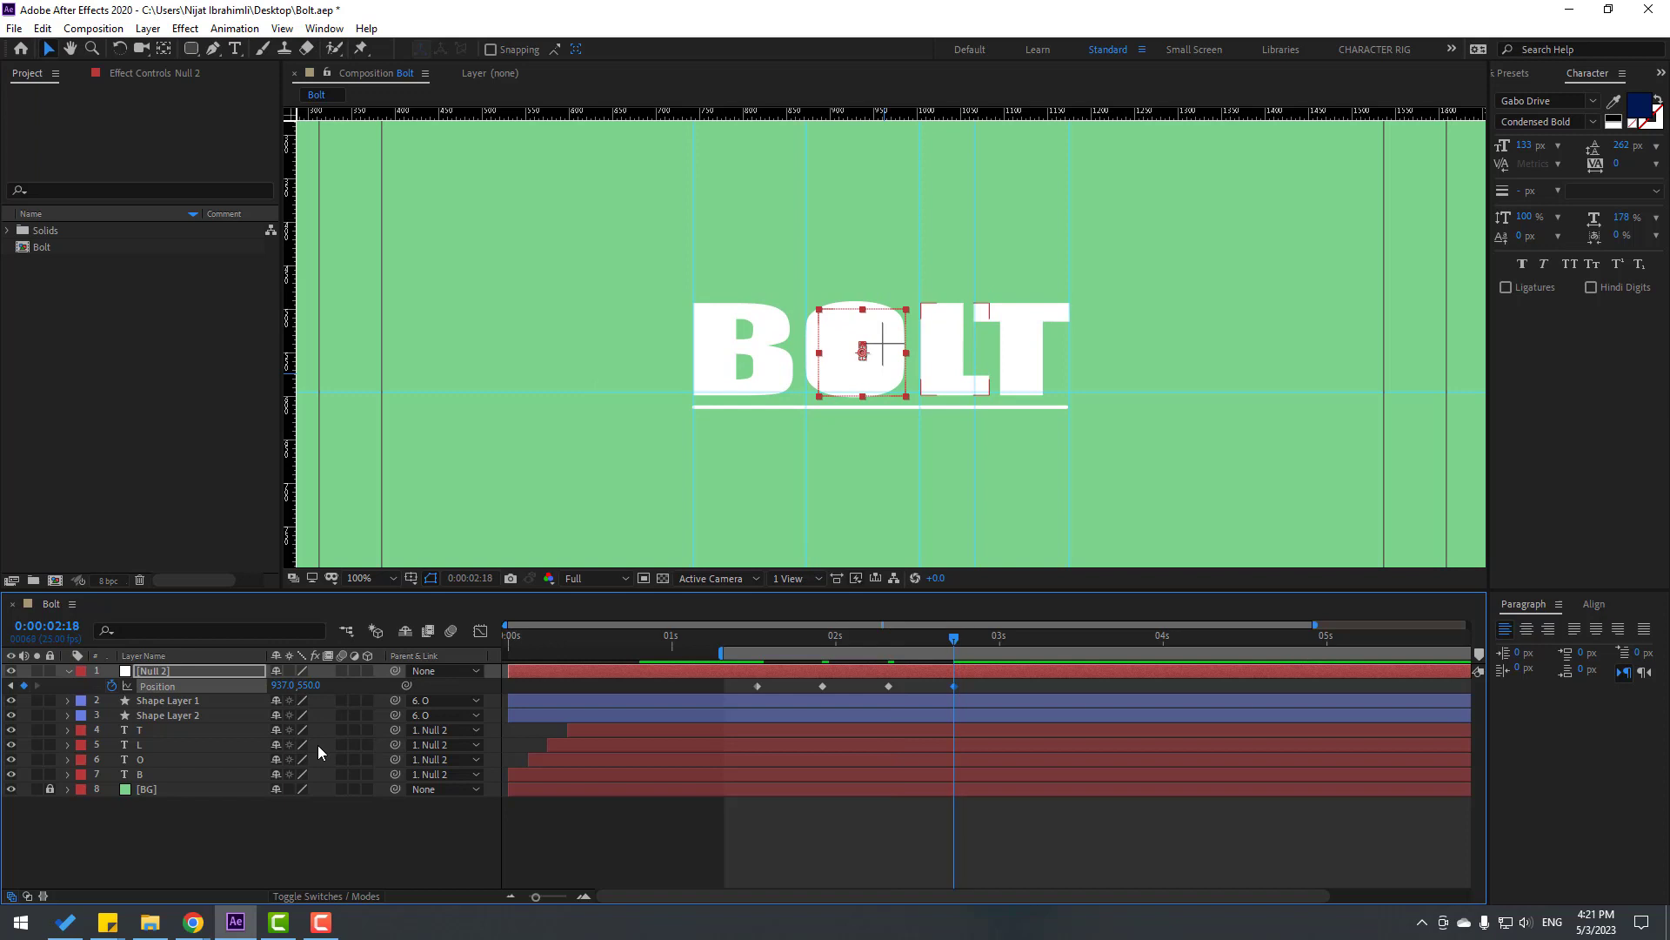
At 0:00:03:03, nudge Null 2 up to position 937, 546.
{"action": "key", "text": "shift+Page_Down"}
{"action": "key", "text": "Up"}
{"action": "key", "text": "Up"}
{"action": "key", "text": "Up"}
{"action": "key", "text": "Up"}
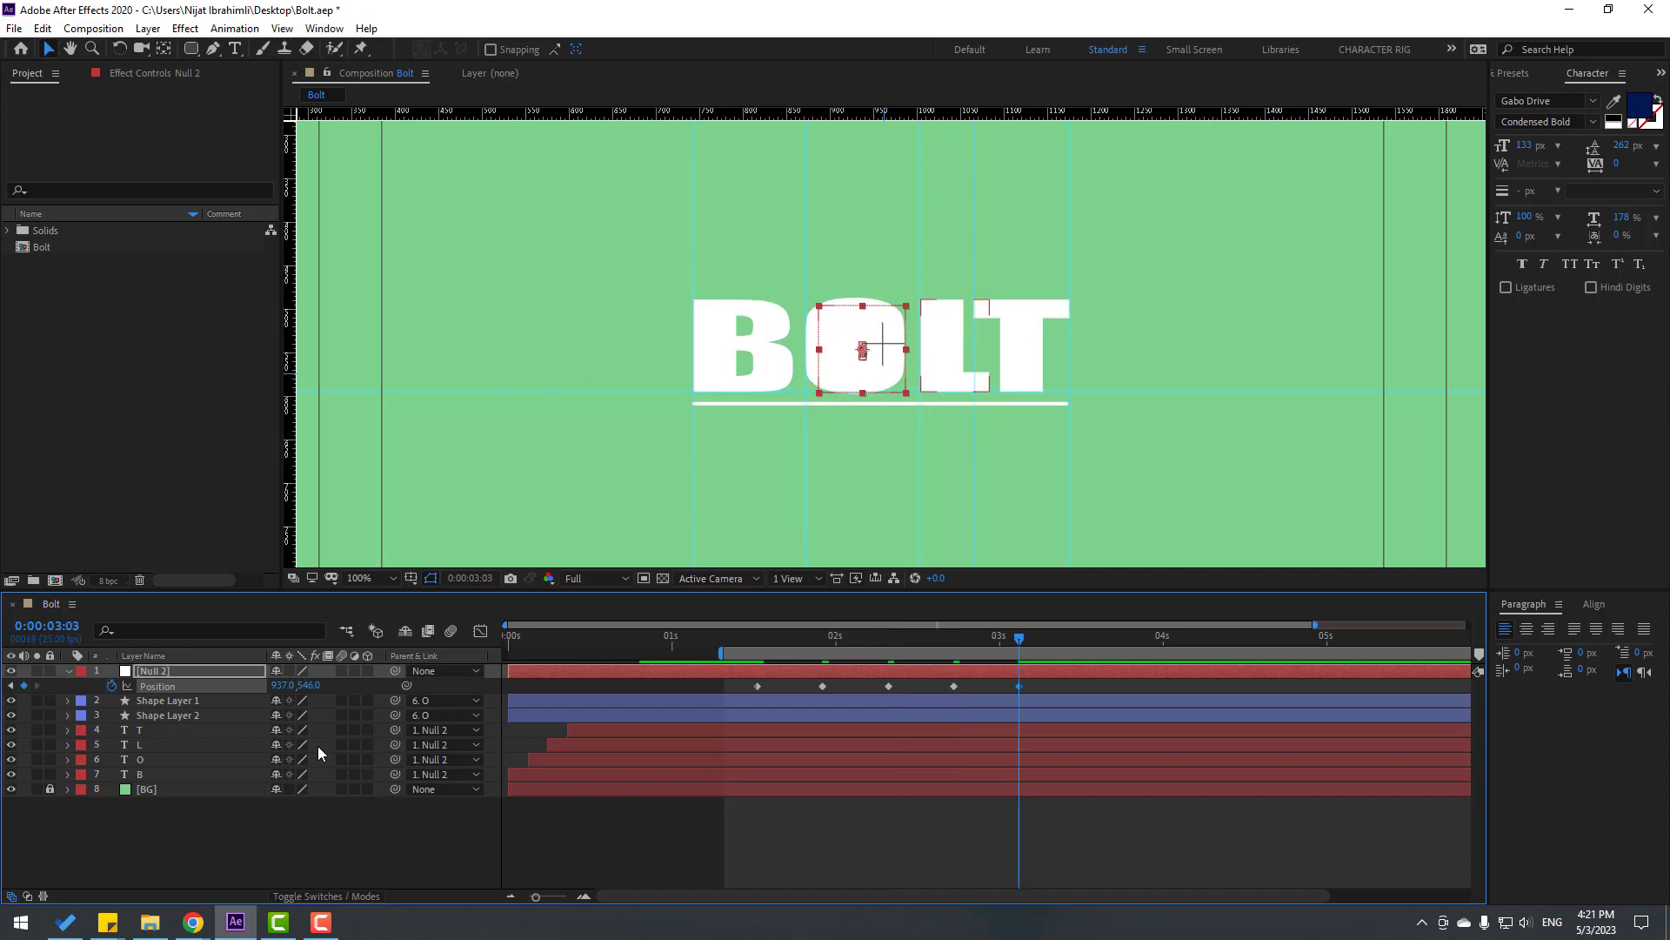
Apply Easy Ease to all five Position keyframes of Null 2 and preview the bounce.
{"action": "left_click_drag", "start_coordinate": [1027, 695], "coordinate": [754, 696]}
{"action": "right_click", "coordinate": [755, 691]}
{"action": "mouse_move", "coordinate": [905, 673]}
{"action": "left_click", "coordinate": [1049, 729]}
{"action": "key", "text": "space"}
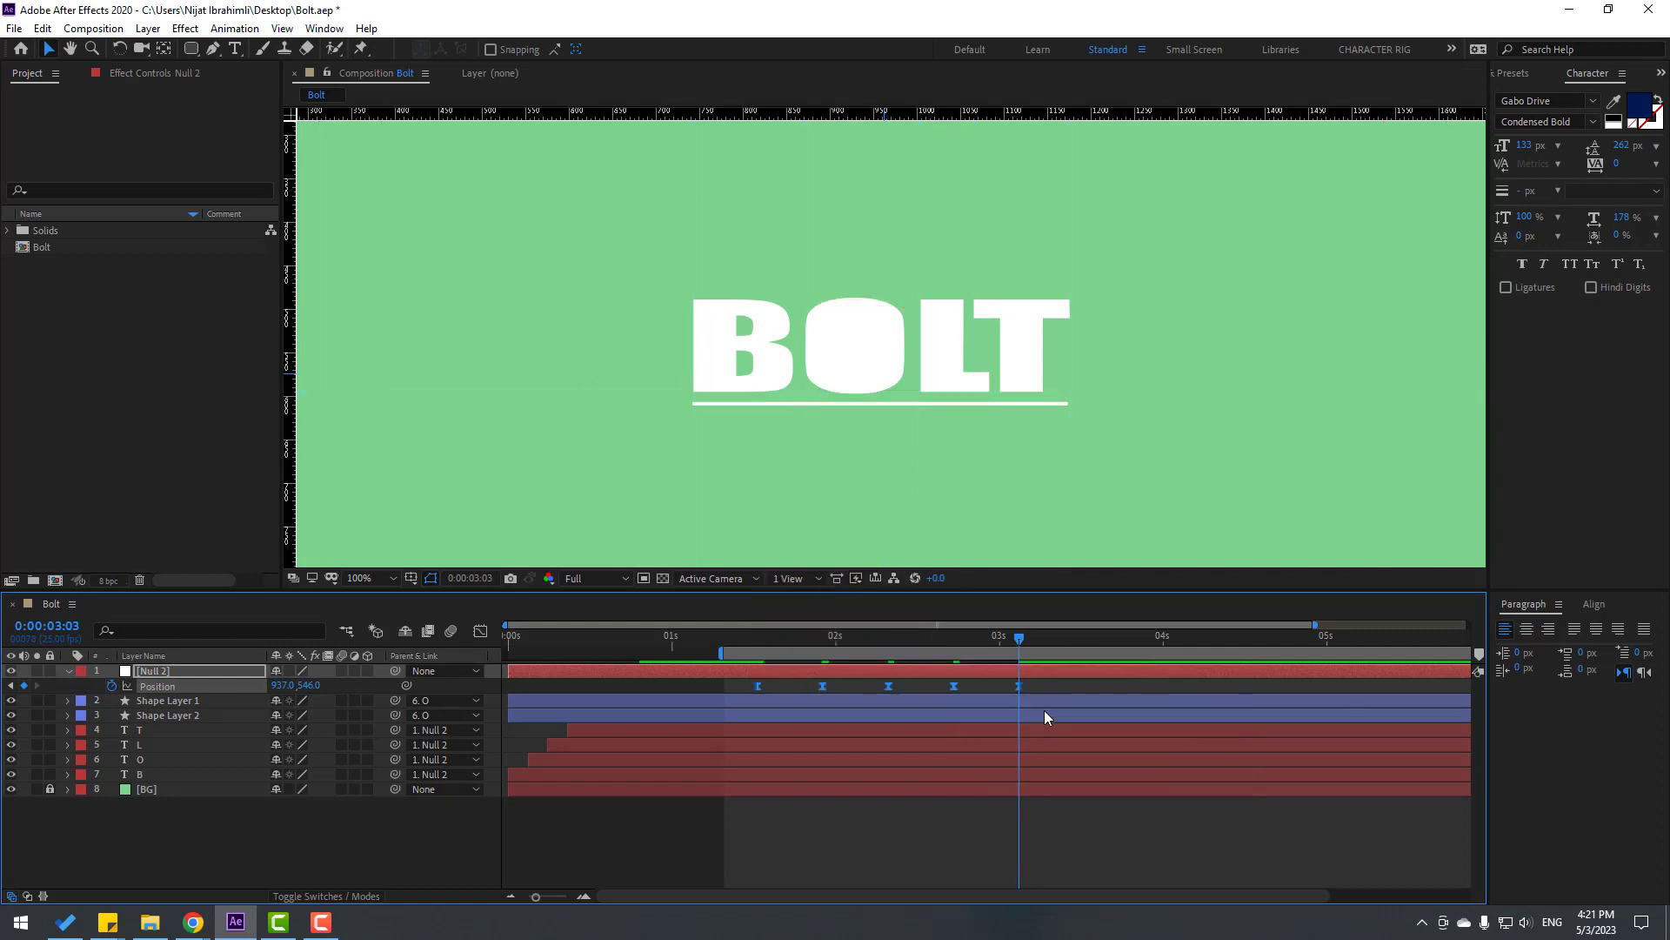
Compress Null 2's Position keyframes proportionally so the last one falls shortly after two seconds, and preview the faster bounce.
{"action": "left_click_drag", "start_coordinate": [1039, 685], "coordinate": [743, 710]}
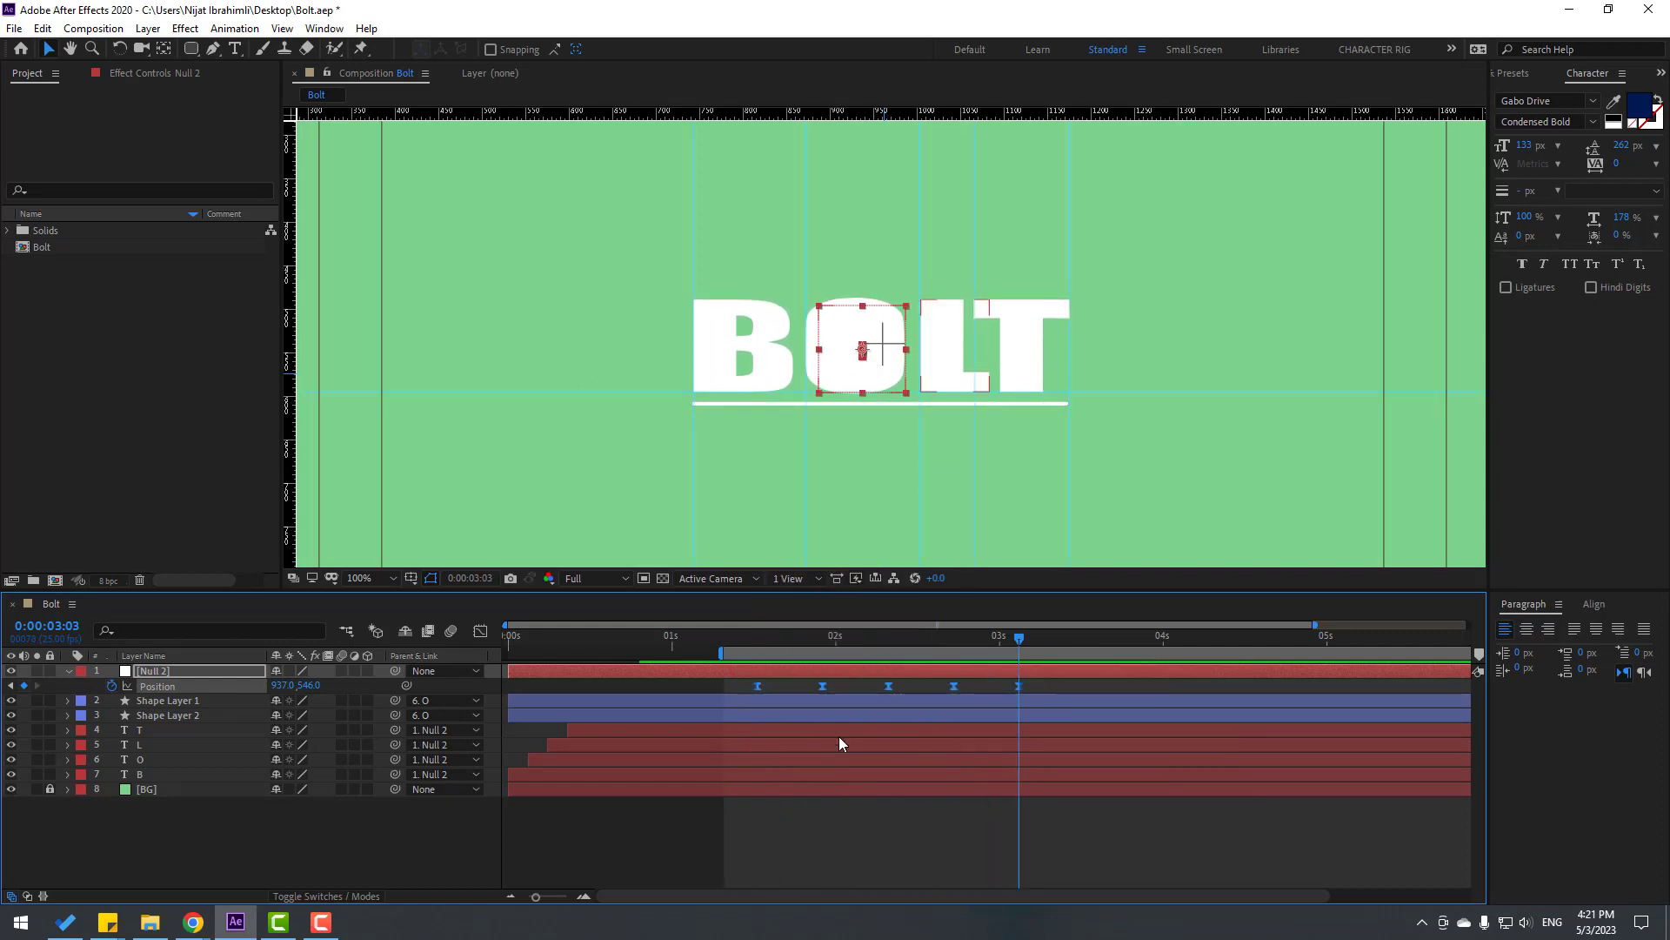
{"action": "left_click_drag", "start_coordinate": [1019, 685], "coordinate": [893, 686]}
{"action": "key", "text": "space"}
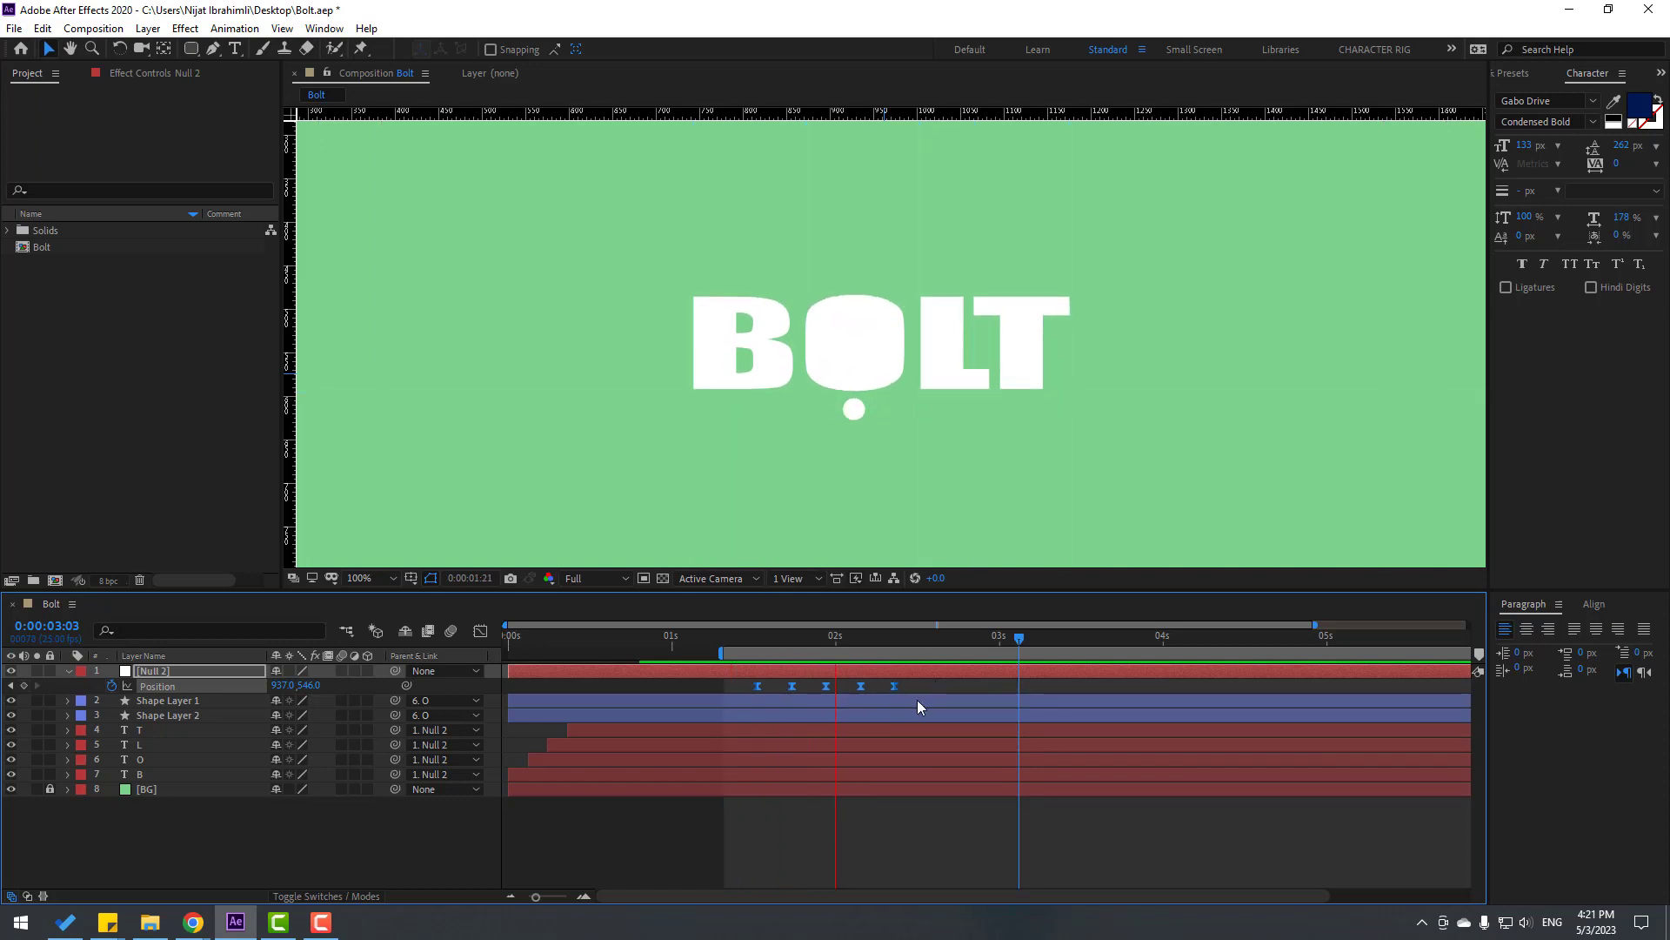
Review the bounce and underline with the whole composition in view, and scrub to 0:00:03:00.
{"action": "left_click_drag", "start_coordinate": [706, 639], "coordinate": [790, 689]}
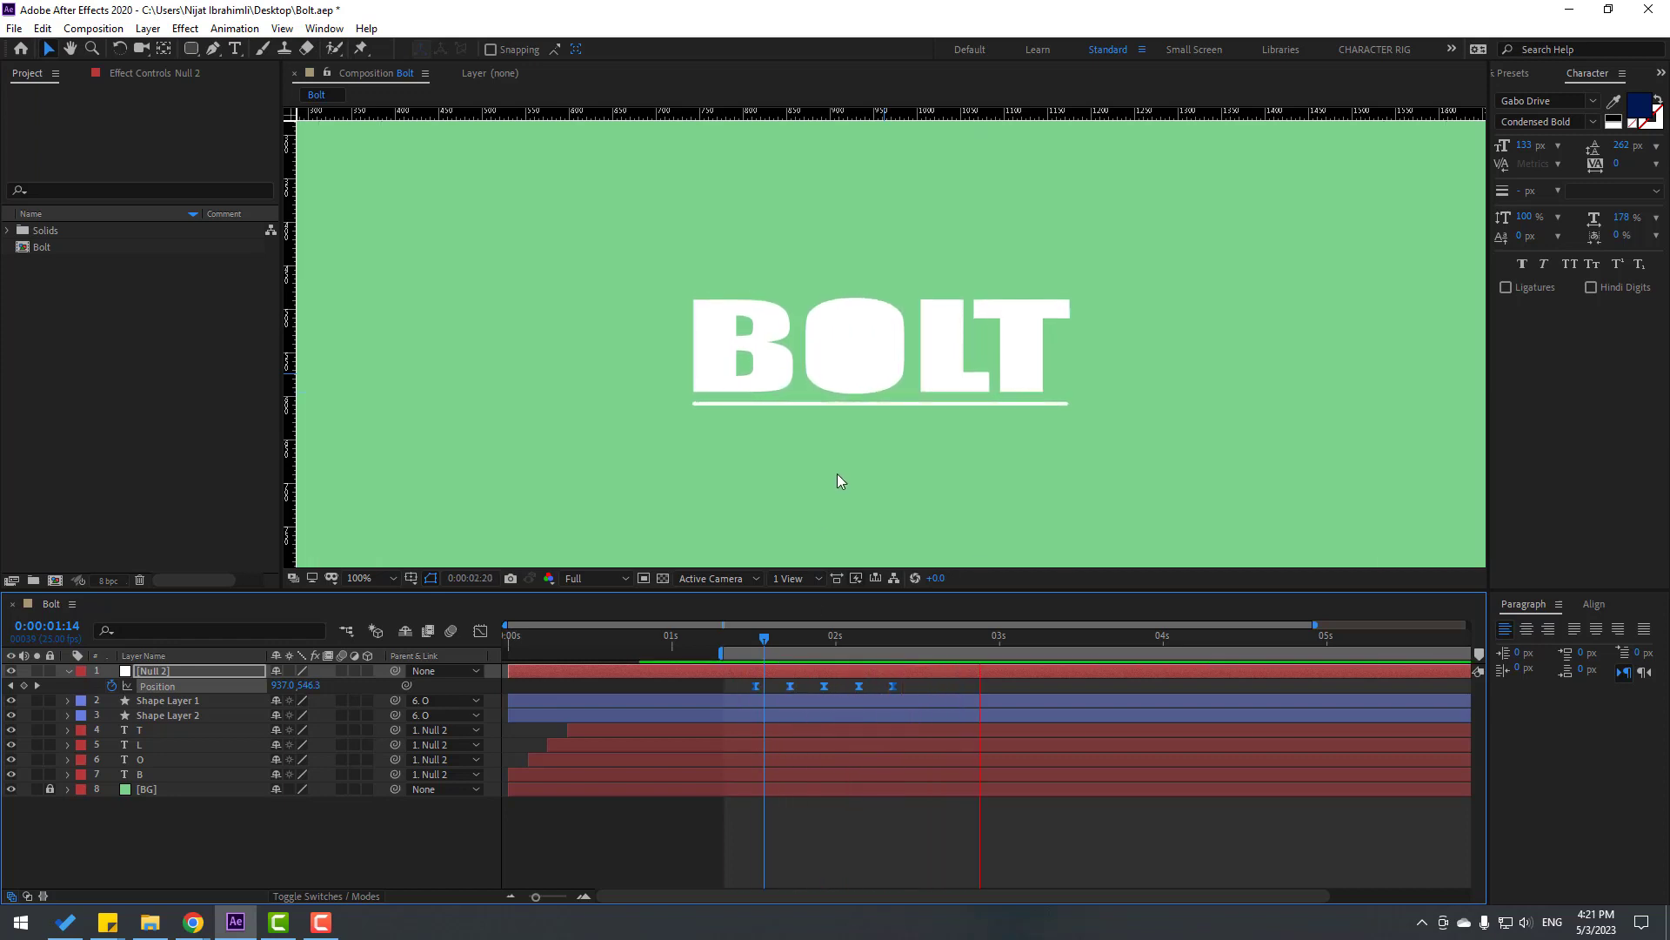
{"action": "scroll", "coordinate": [837, 475], "scroll_direction": "down", "scroll_amount": 2}
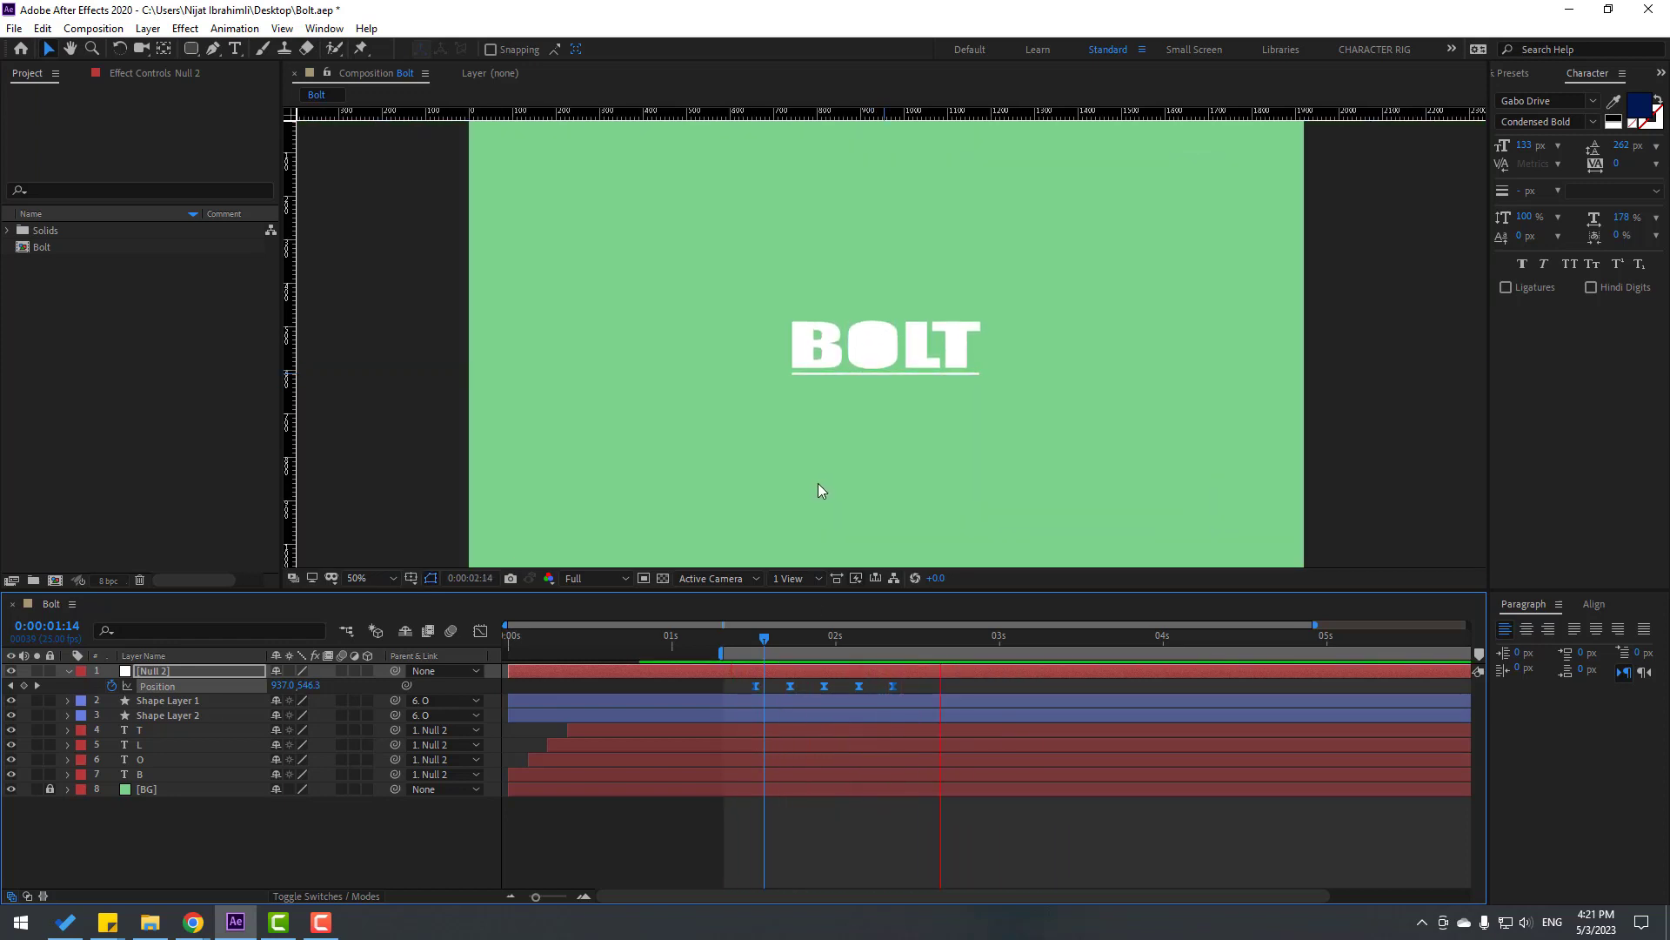
{"action": "left_click_drag", "start_coordinate": [737, 639], "coordinate": [999, 638]}
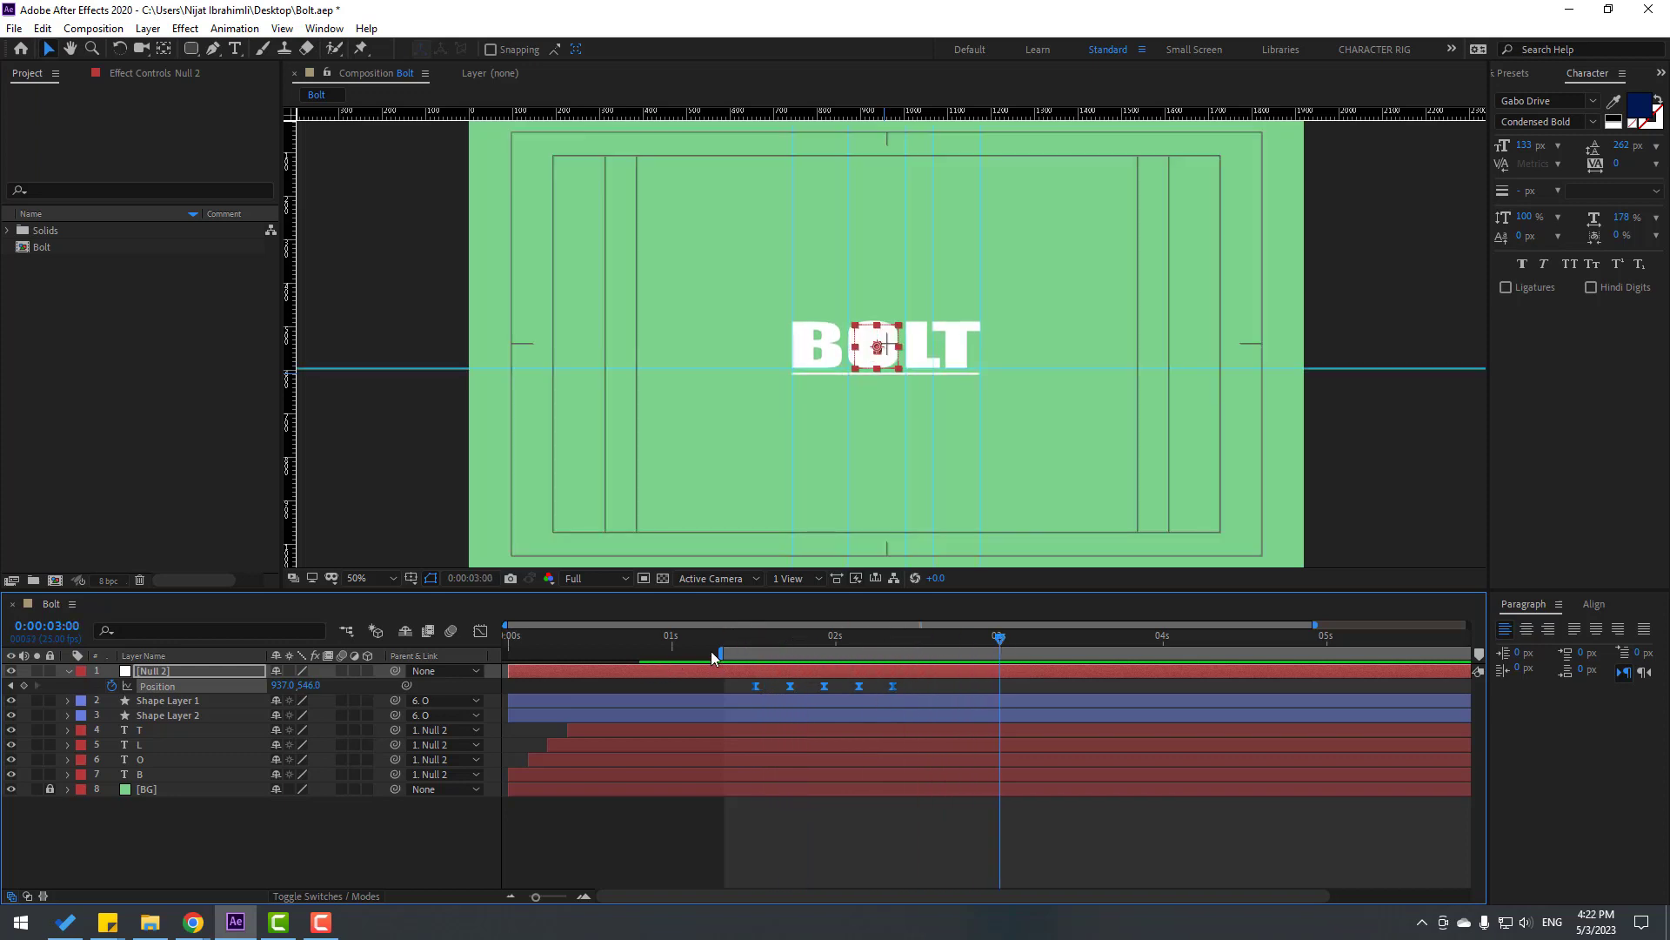
Set the work area to run from the start of the composition to 0:00:03:00.
{"action": "key", "text": "n"}
{"action": "left_click_drag", "start_coordinate": [721, 653], "coordinate": [458, 669]}
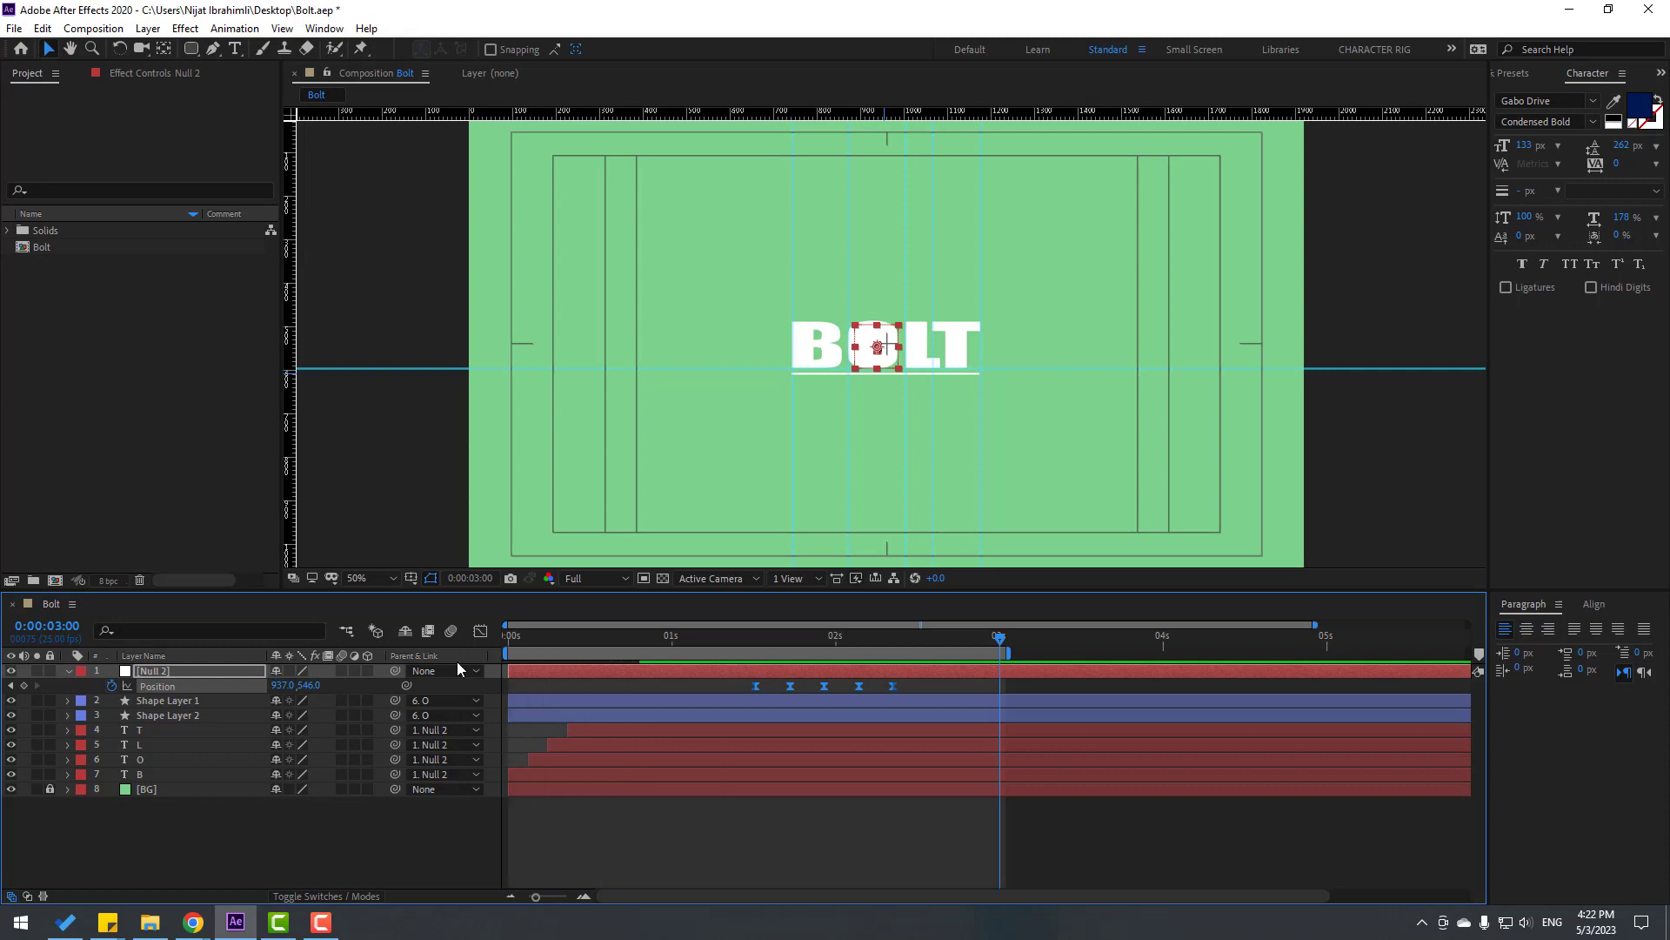
Clear the rulers, the guides over the canvas and the Title/Action Safe overlay from the composition view.
{"action": "key", "text": "shift+slash"}
{"action": "key", "text": "ctrl+r"}
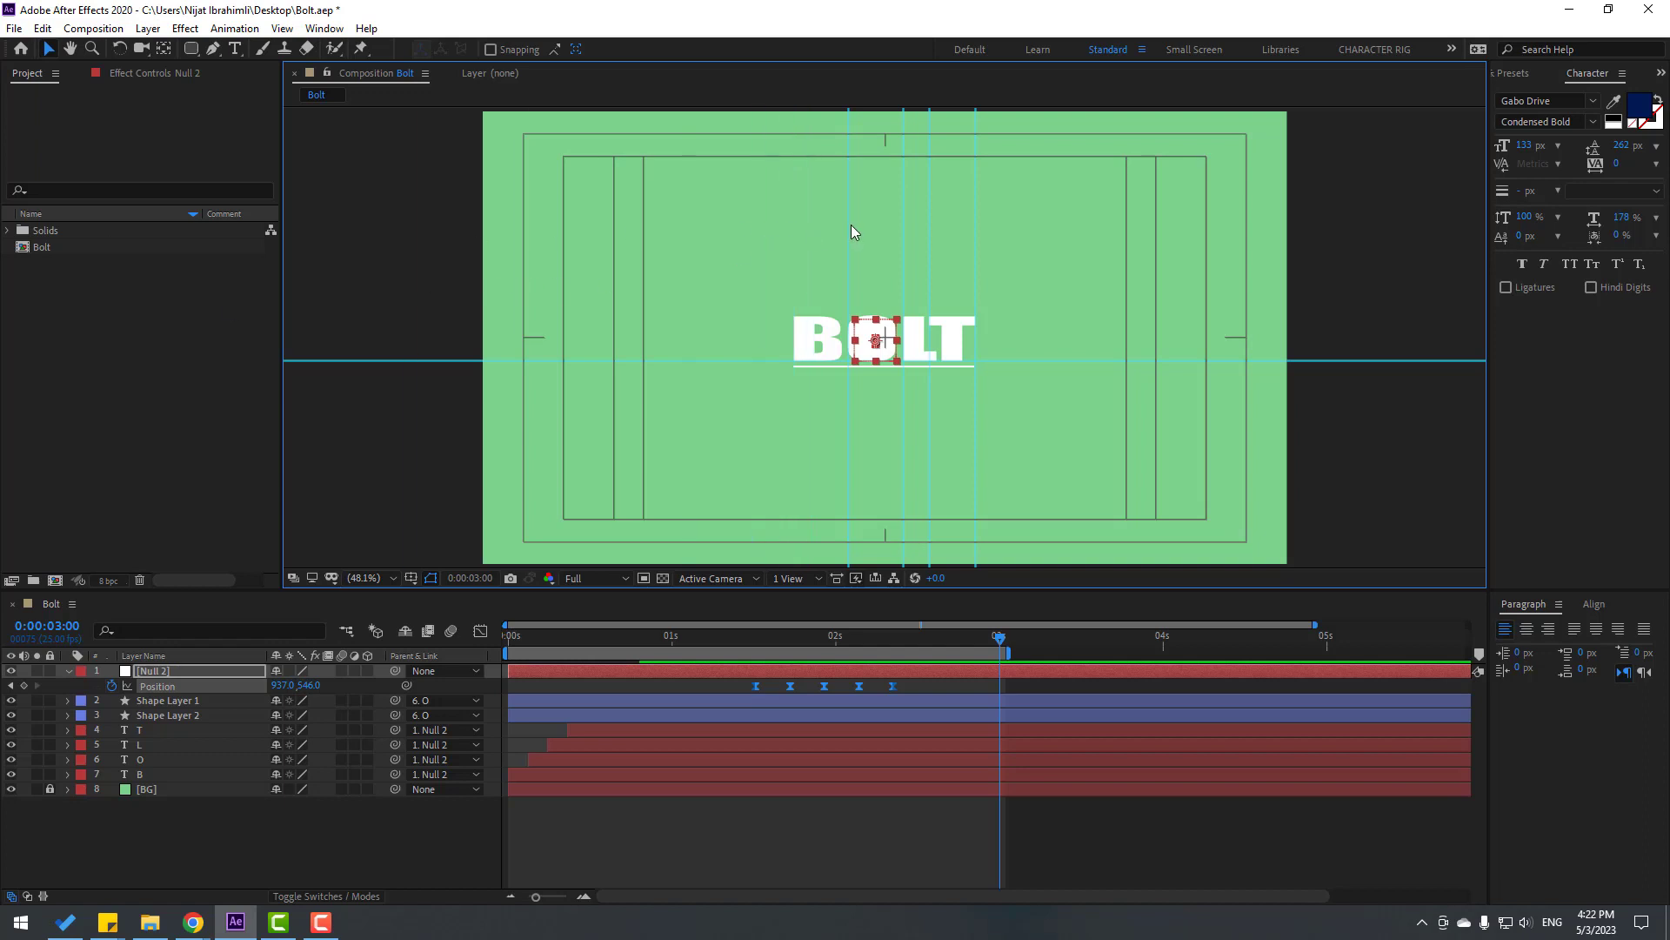
{"action": "left_click_drag", "start_coordinate": [810, 224], "coordinate": [303, 231]}
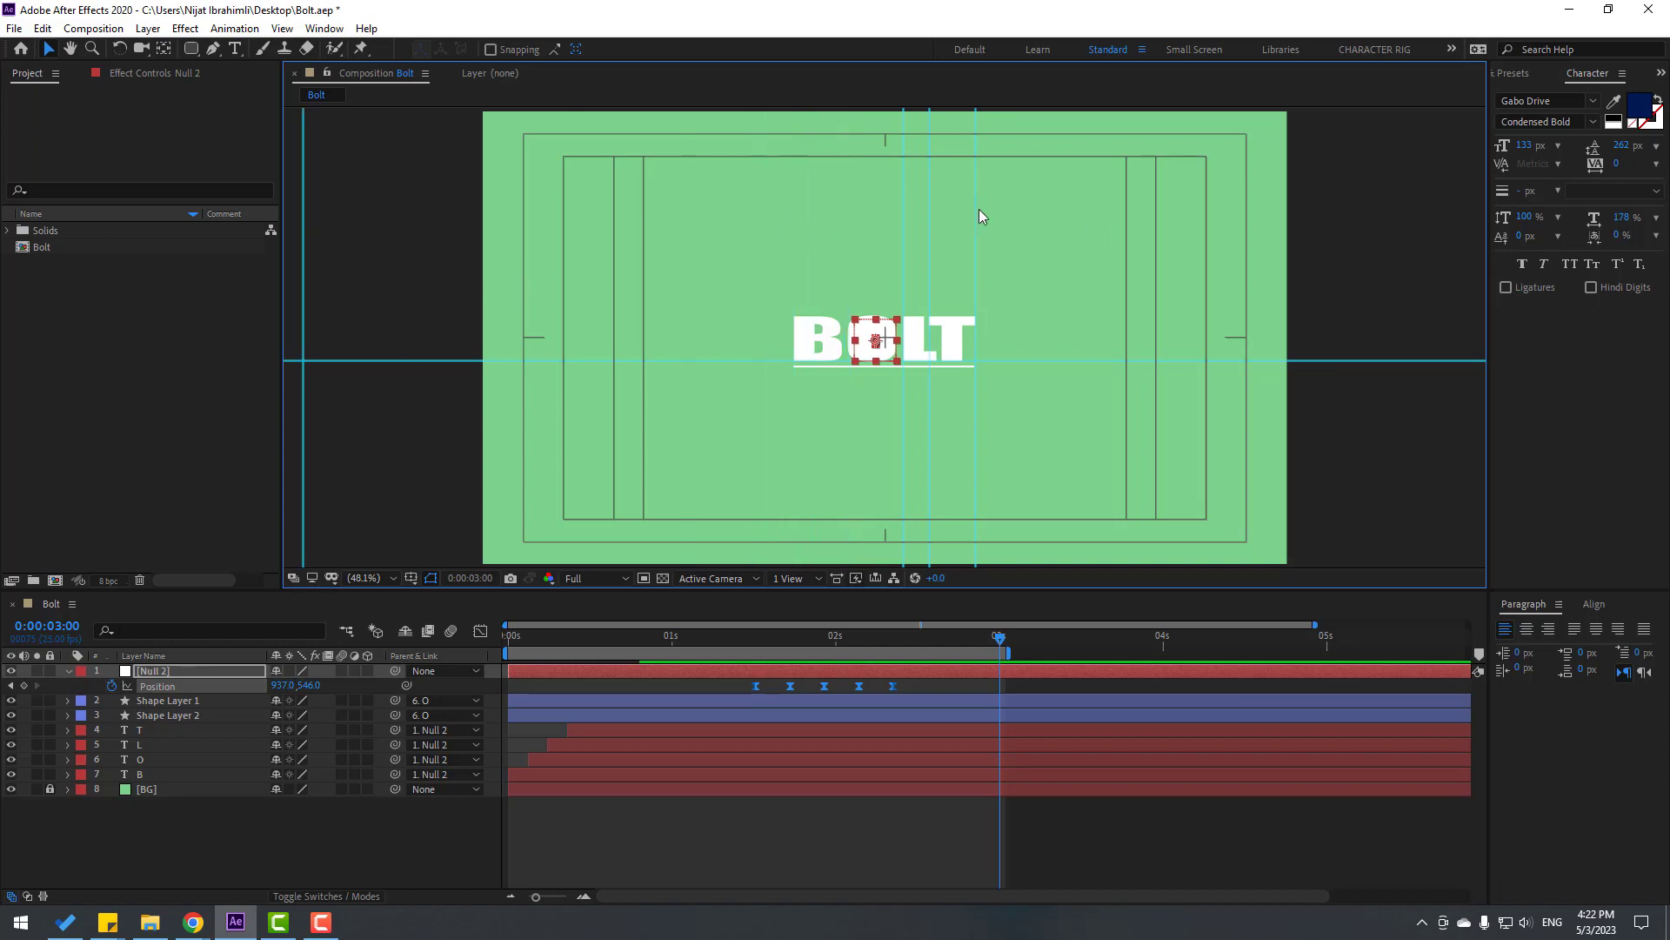
{"action": "left_click_drag", "start_coordinate": [977, 209], "coordinate": [976, 87]}
{"action": "left_click_drag", "start_coordinate": [1290, 182], "coordinate": [913, 210]}
{"action": "left_click_drag", "start_coordinate": [1057, 359], "coordinate": [1046, 770]}
{"action": "left_click", "coordinate": [411, 578]}
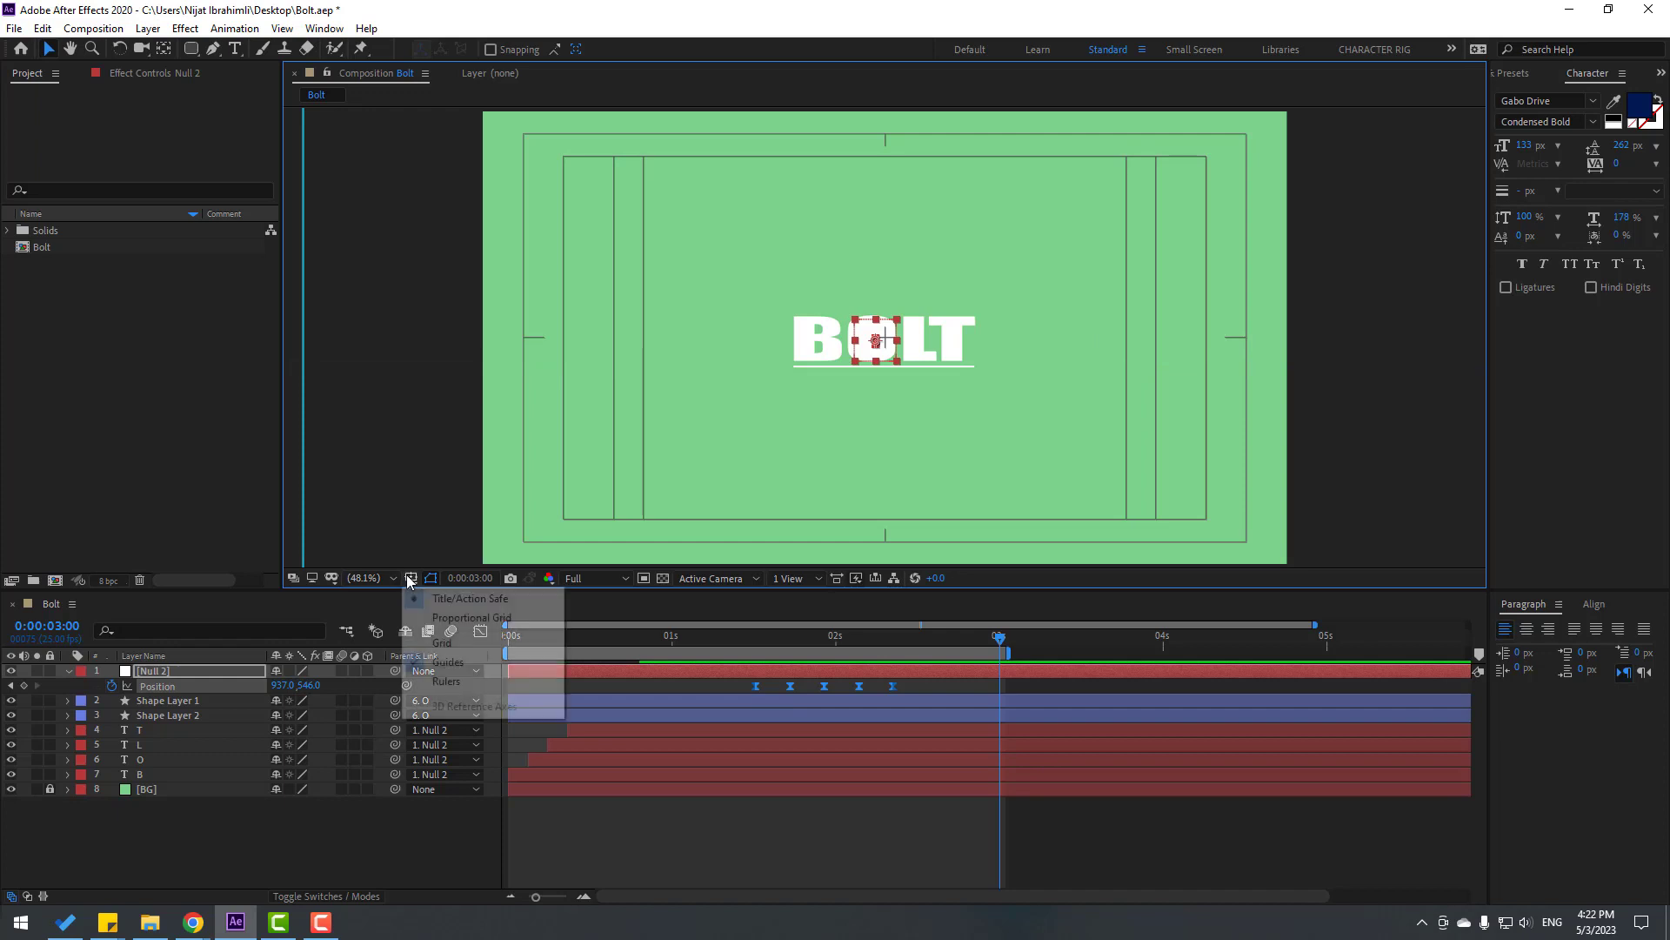
{"action": "left_click", "coordinate": [494, 607]}
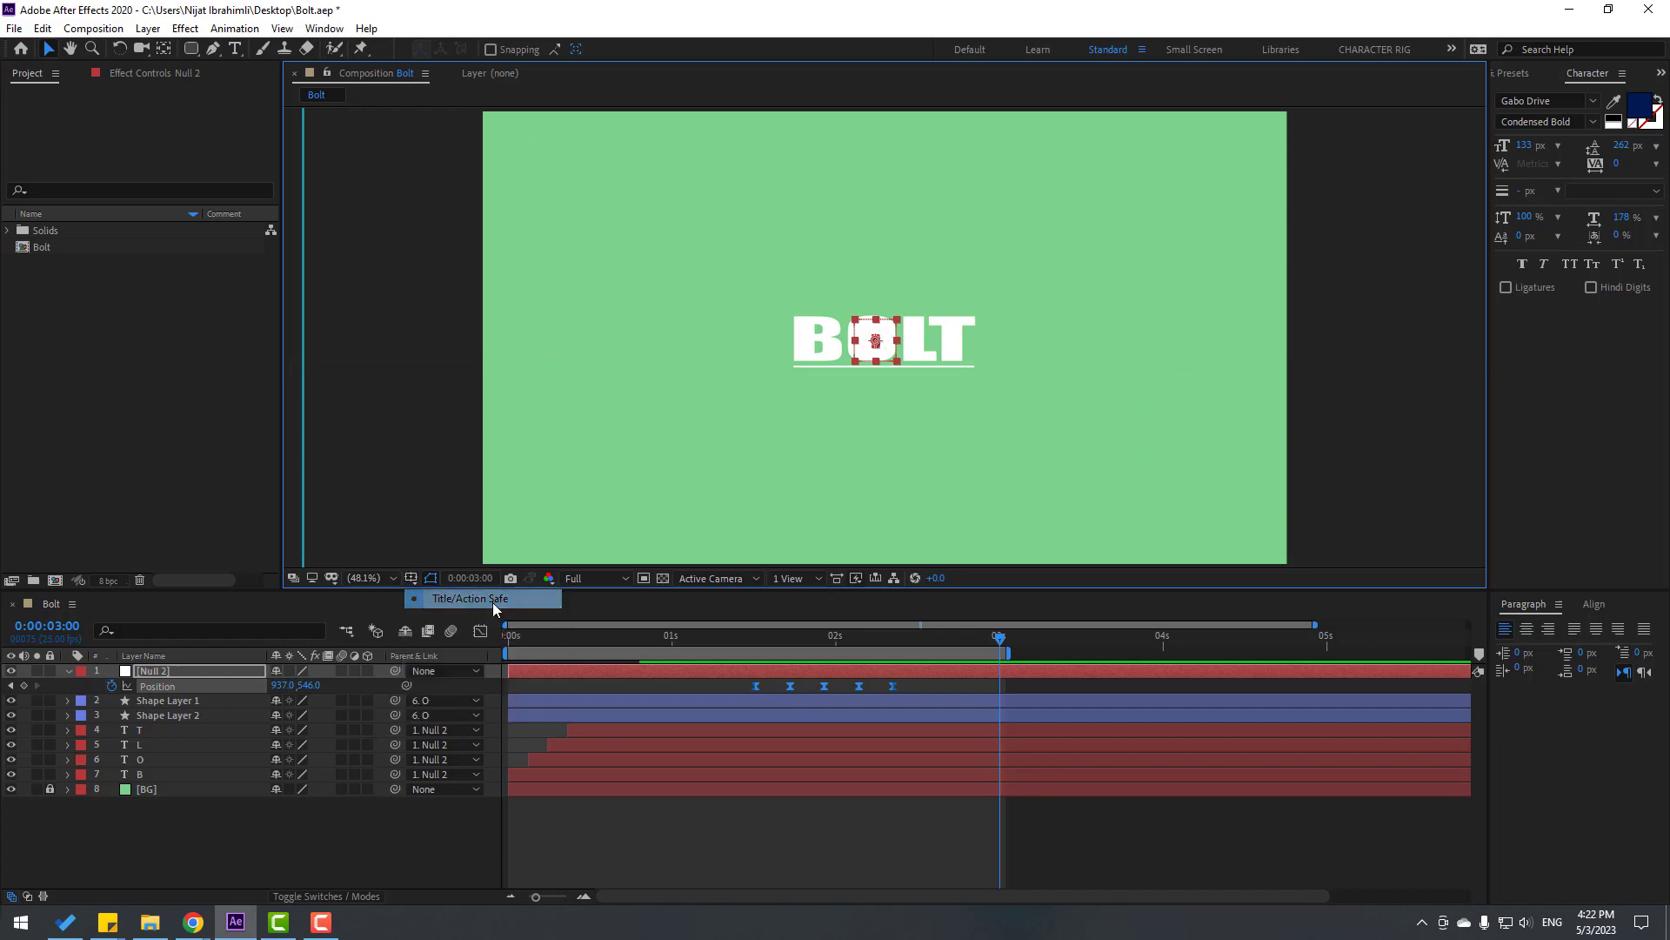
Collapse Null 2 and enable motion blur for the composition and for all layers from Null 2 through B, leaving out BG.
{"action": "left_click", "coordinate": [69, 672]}
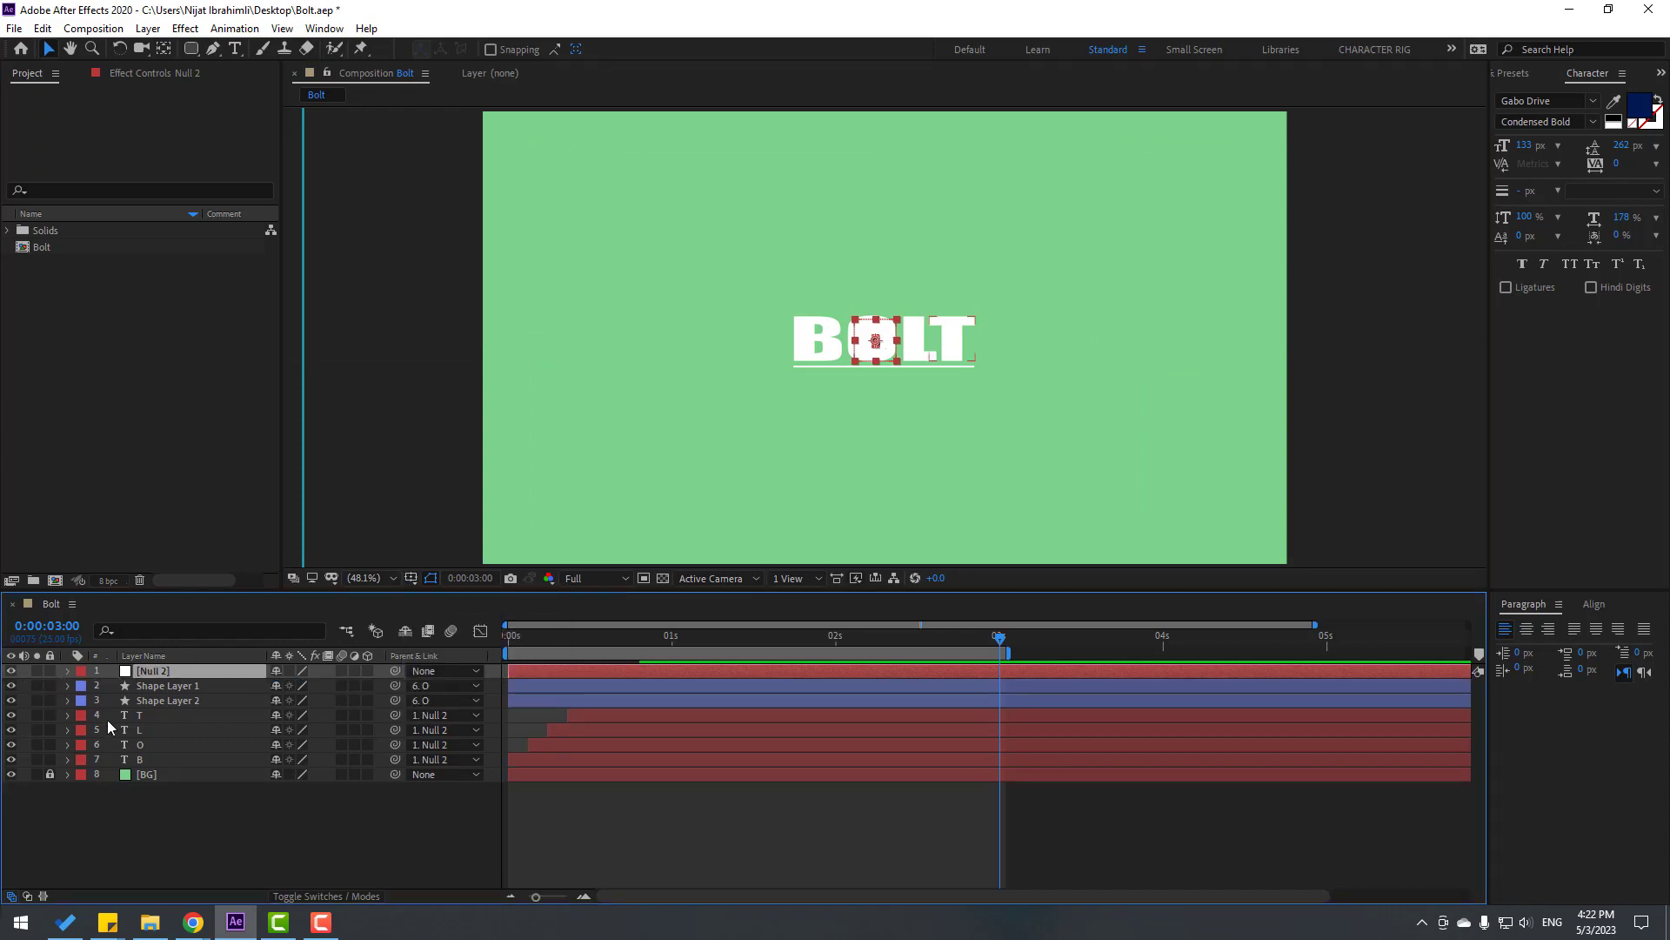
{"action": "left_click", "coordinate": [139, 761]}
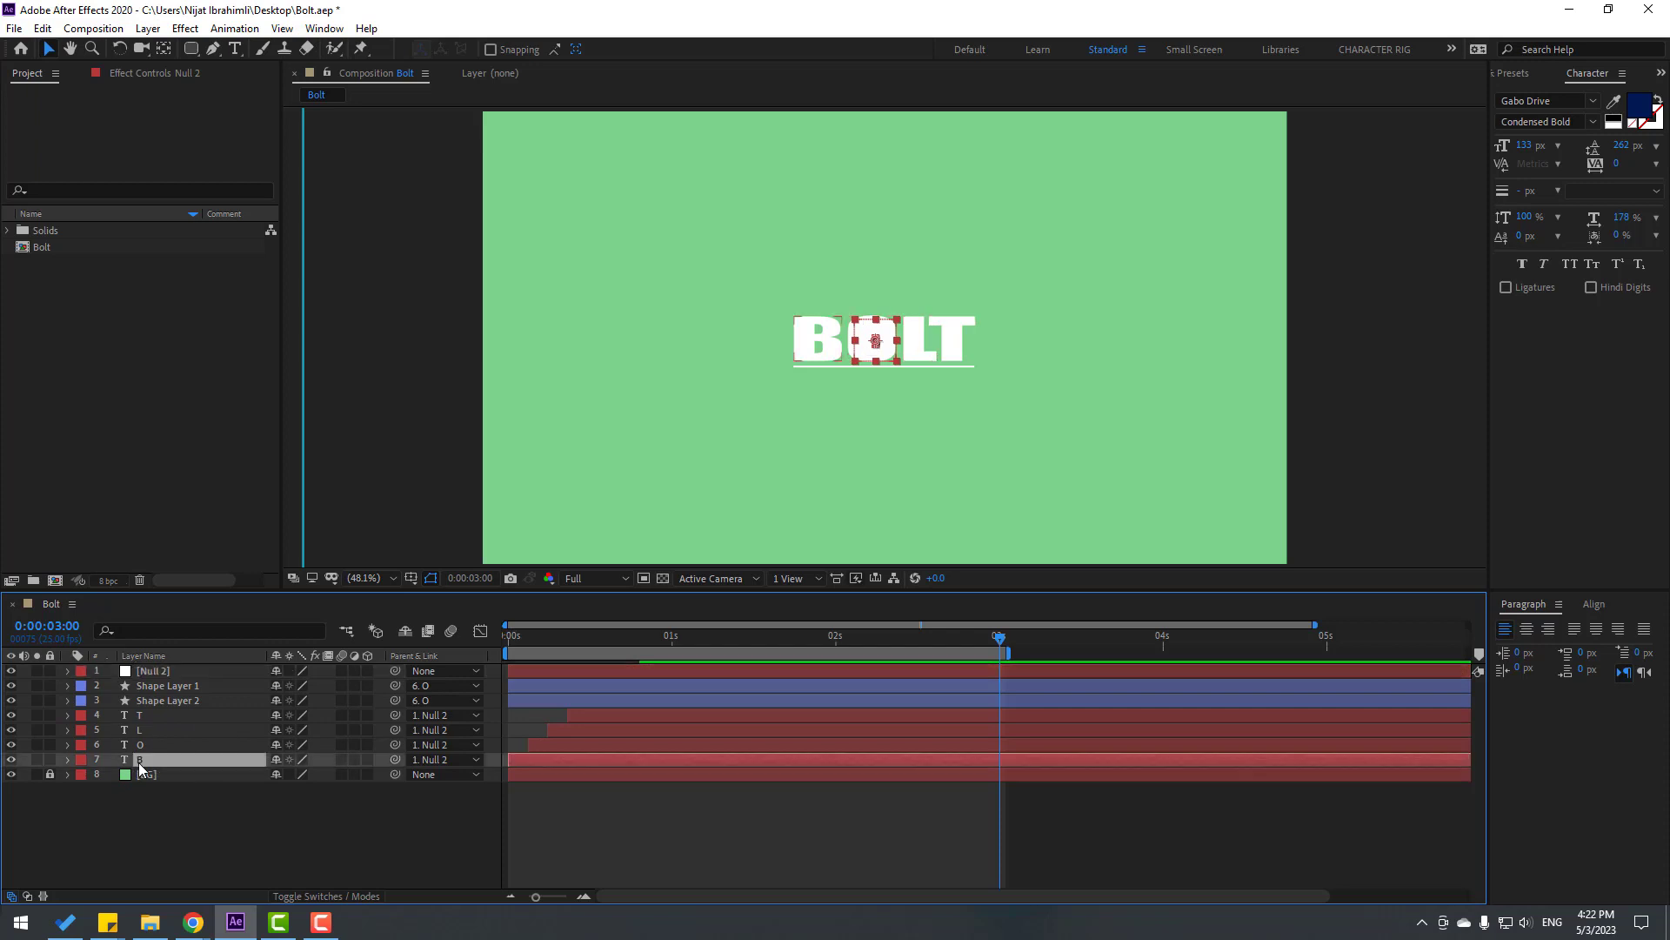
{"action": "left_click", "coordinate": [155, 675], "text": "shift"}
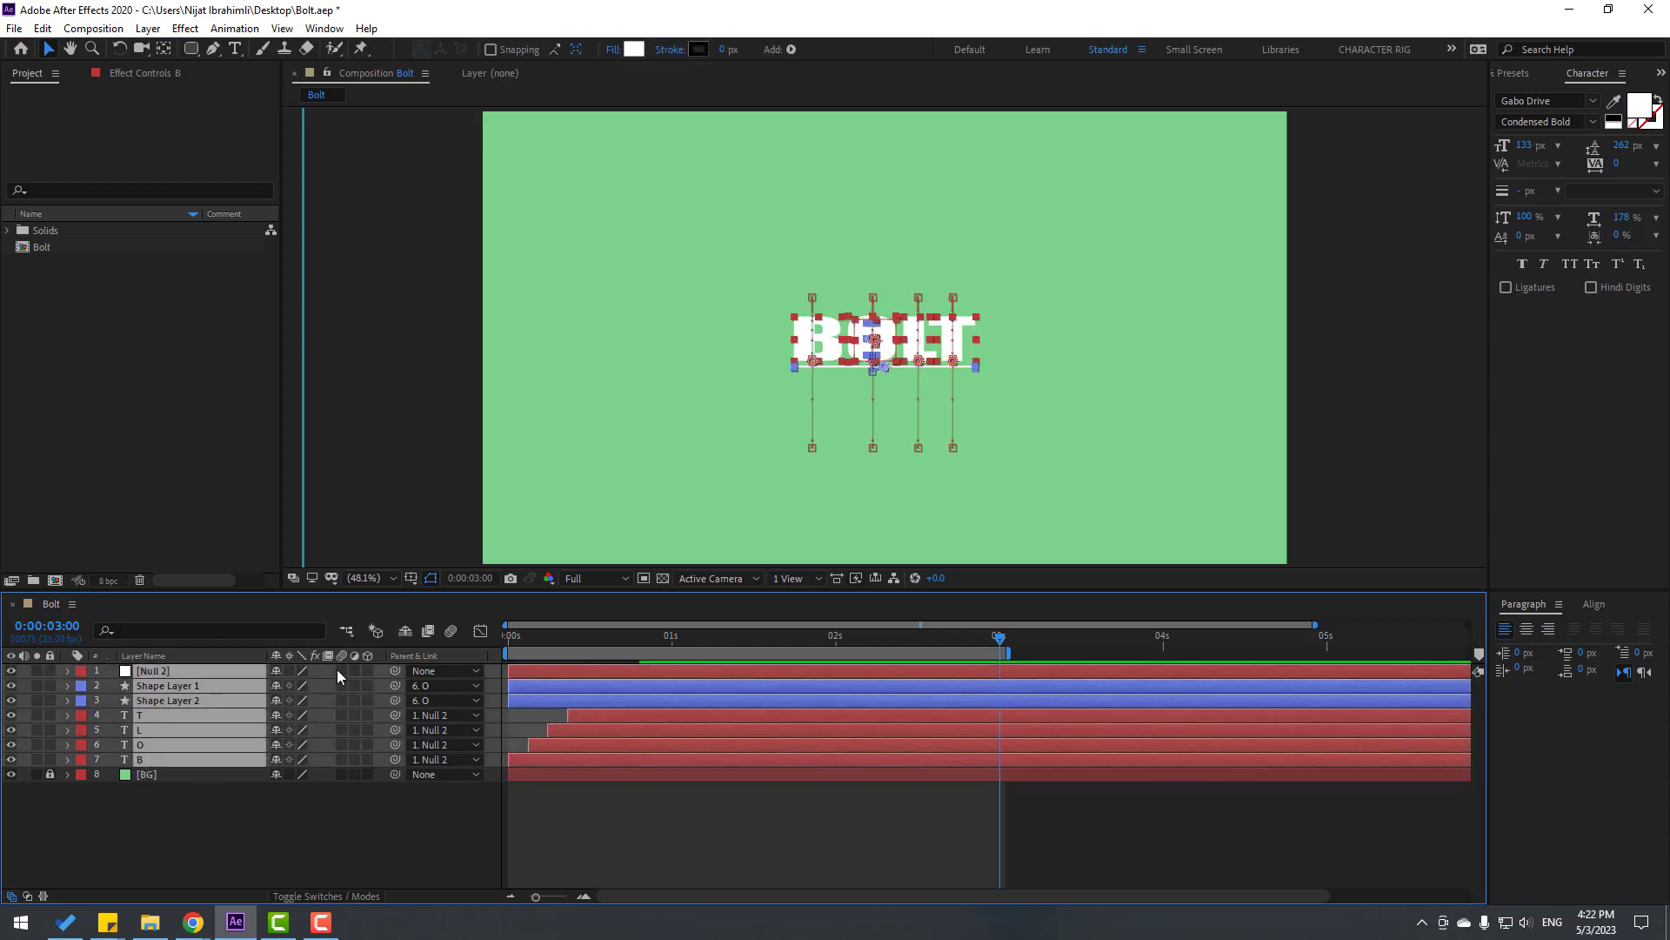
{"action": "left_click", "coordinate": [936, 844]}
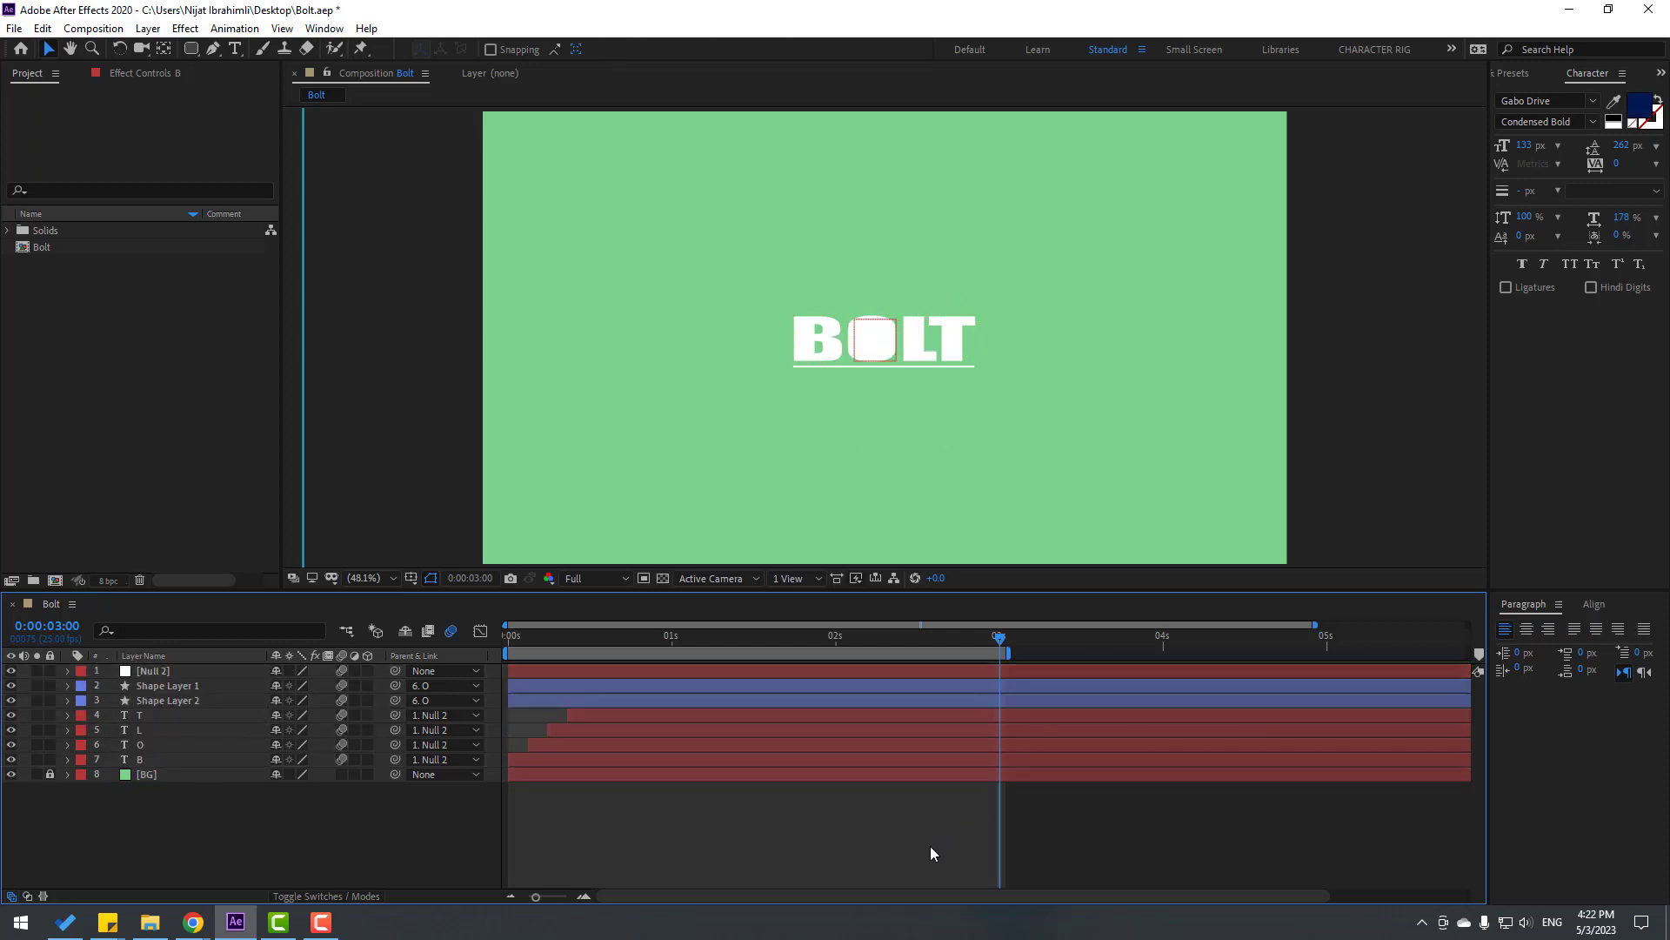